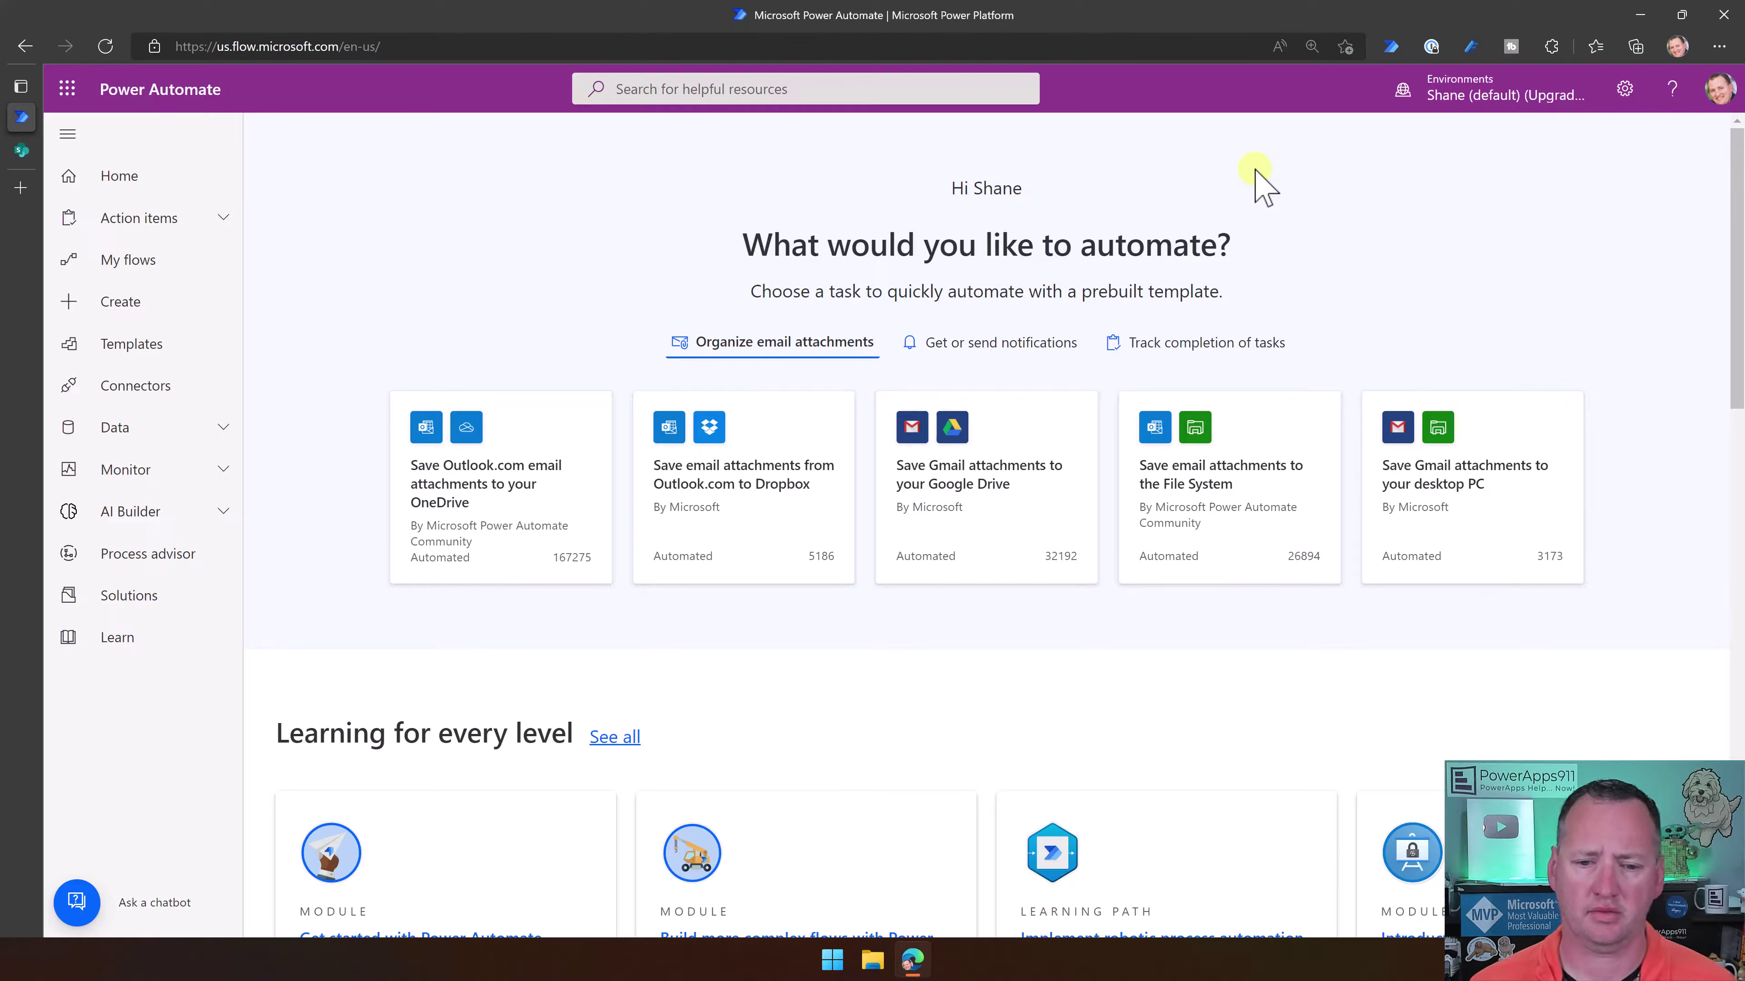
Create an instant cloud flow named Archive Stuff that is manually triggered
click(158, 306)
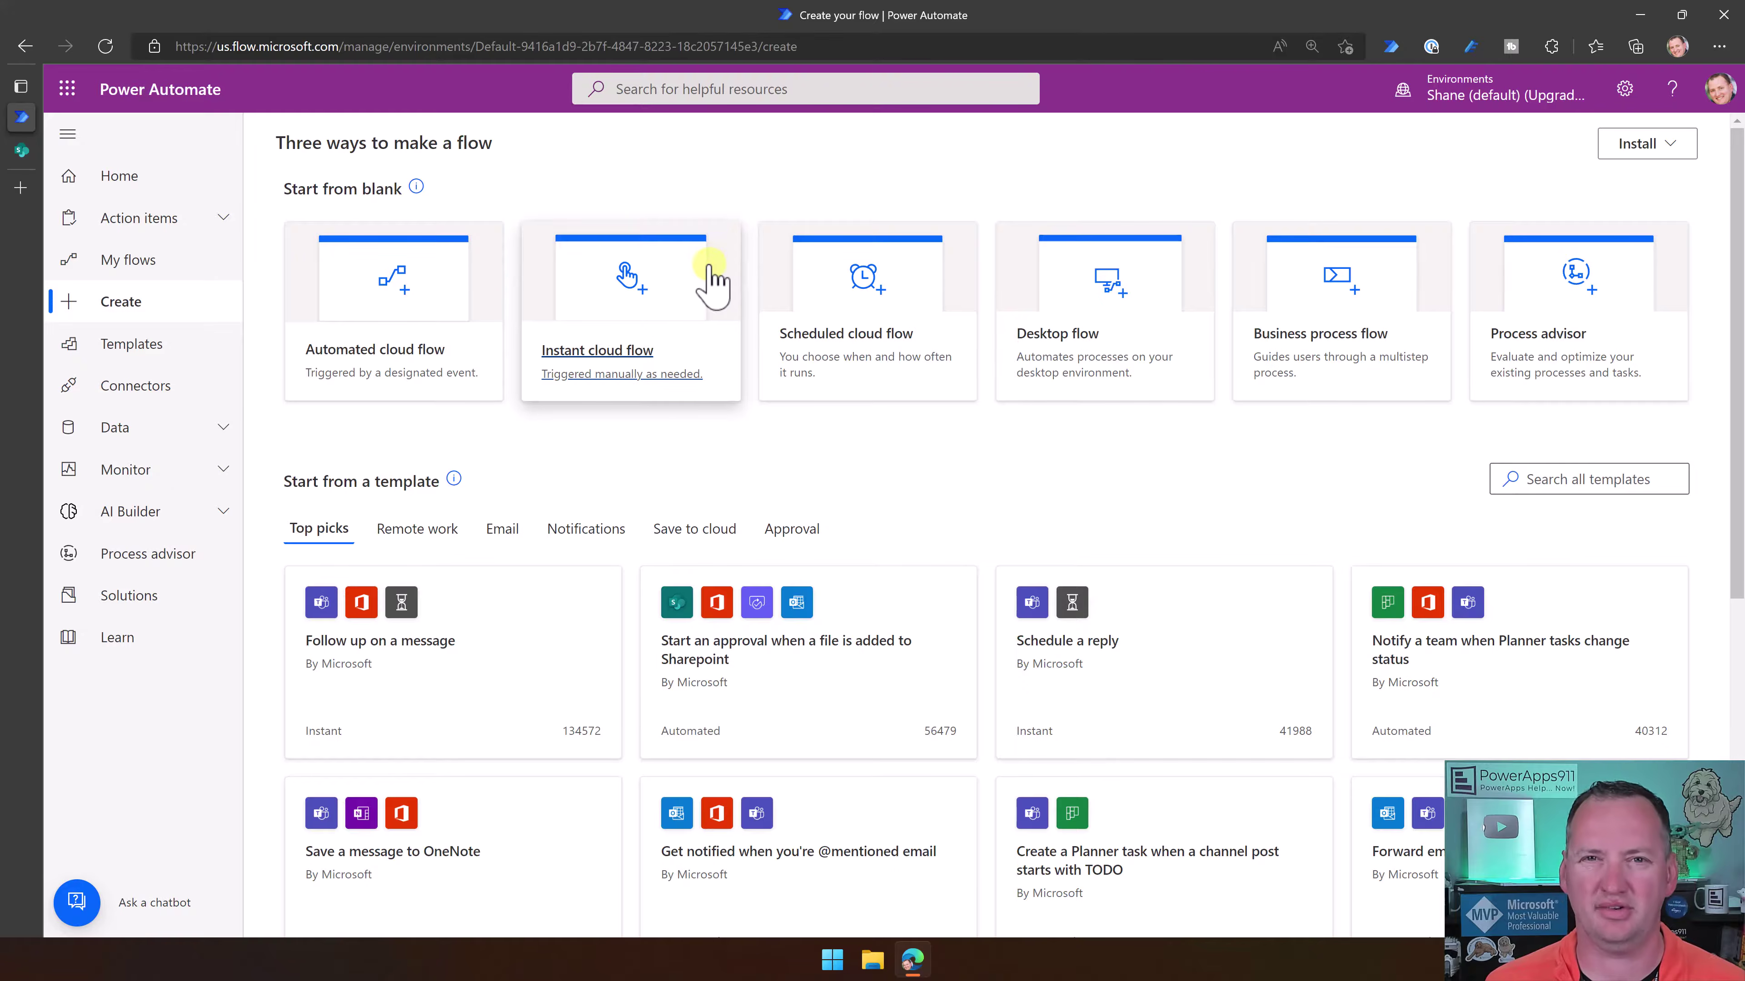
click(709, 283)
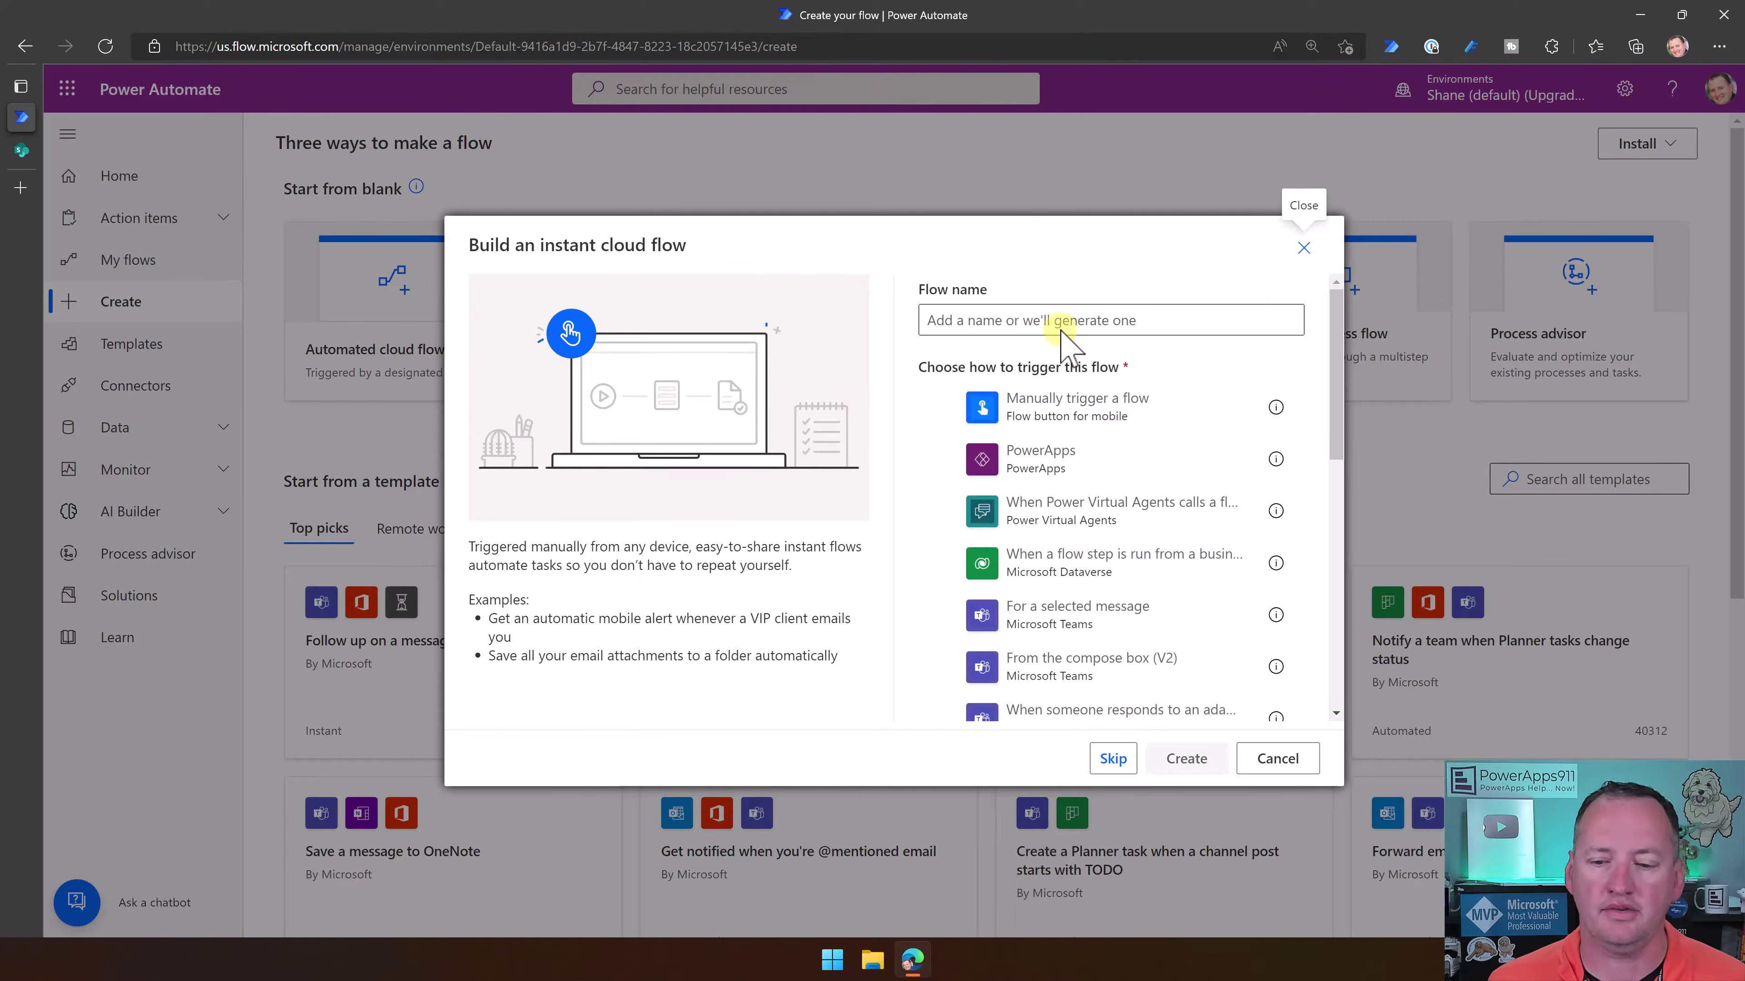
click(1047, 322)
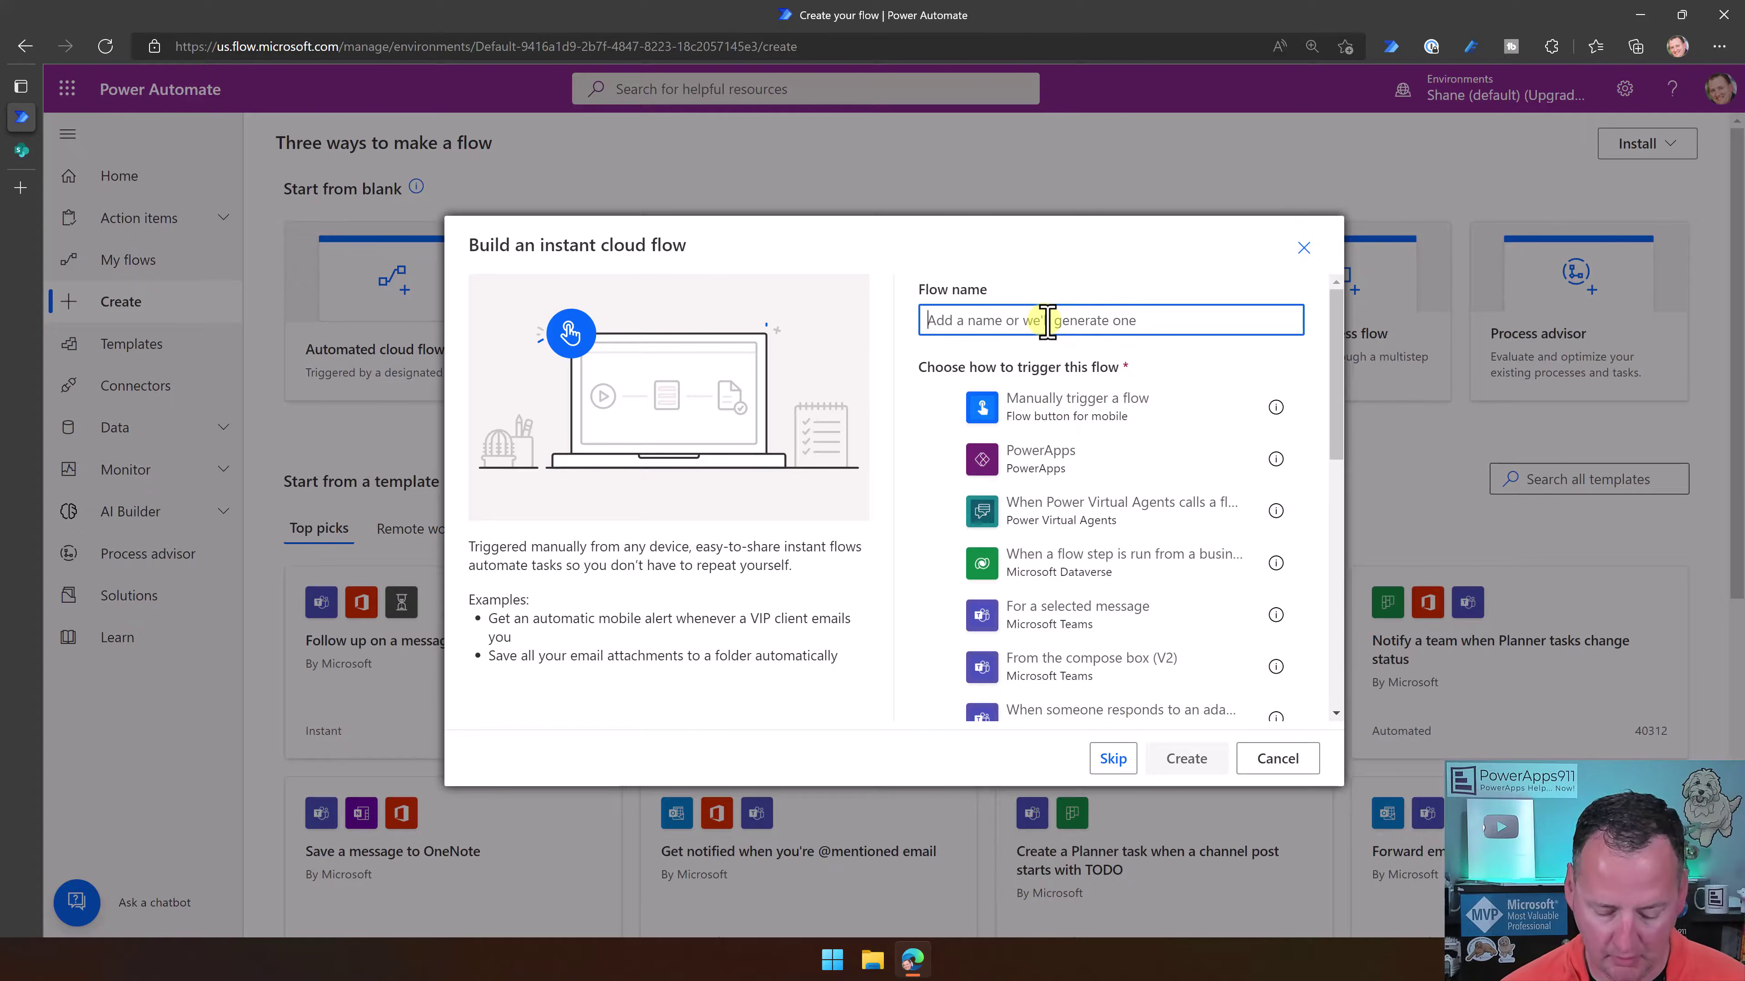
text(Archive Stuff)
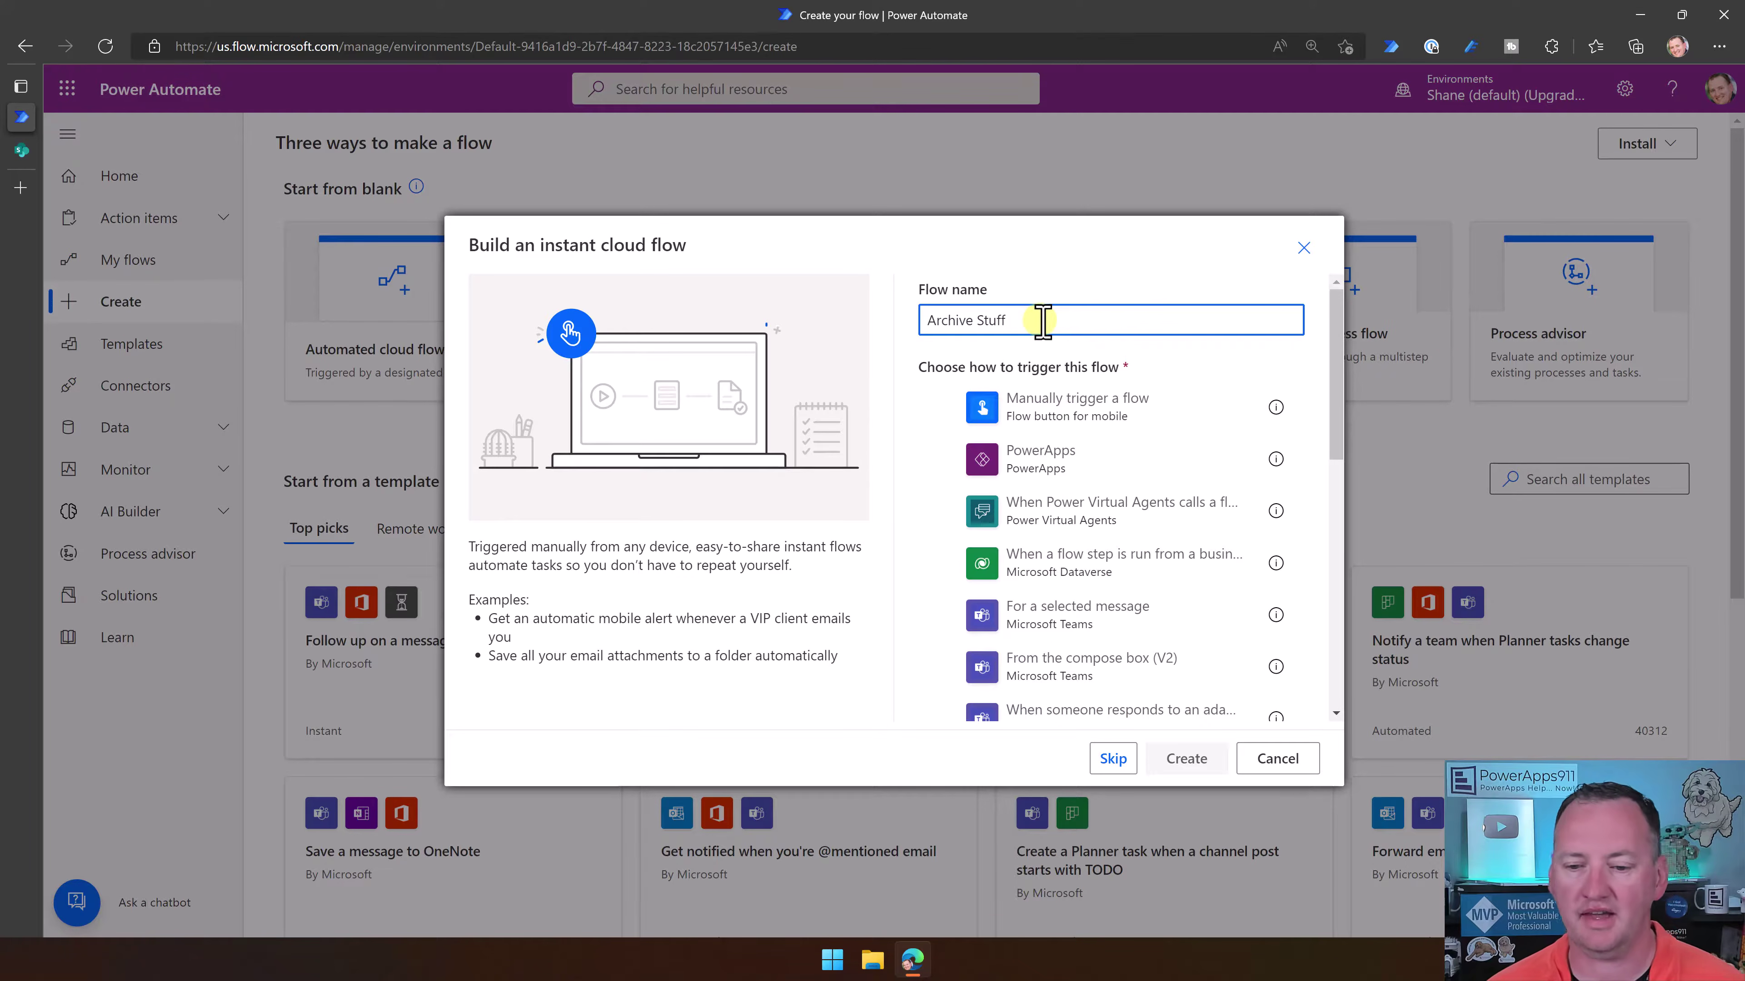
click(1044, 405)
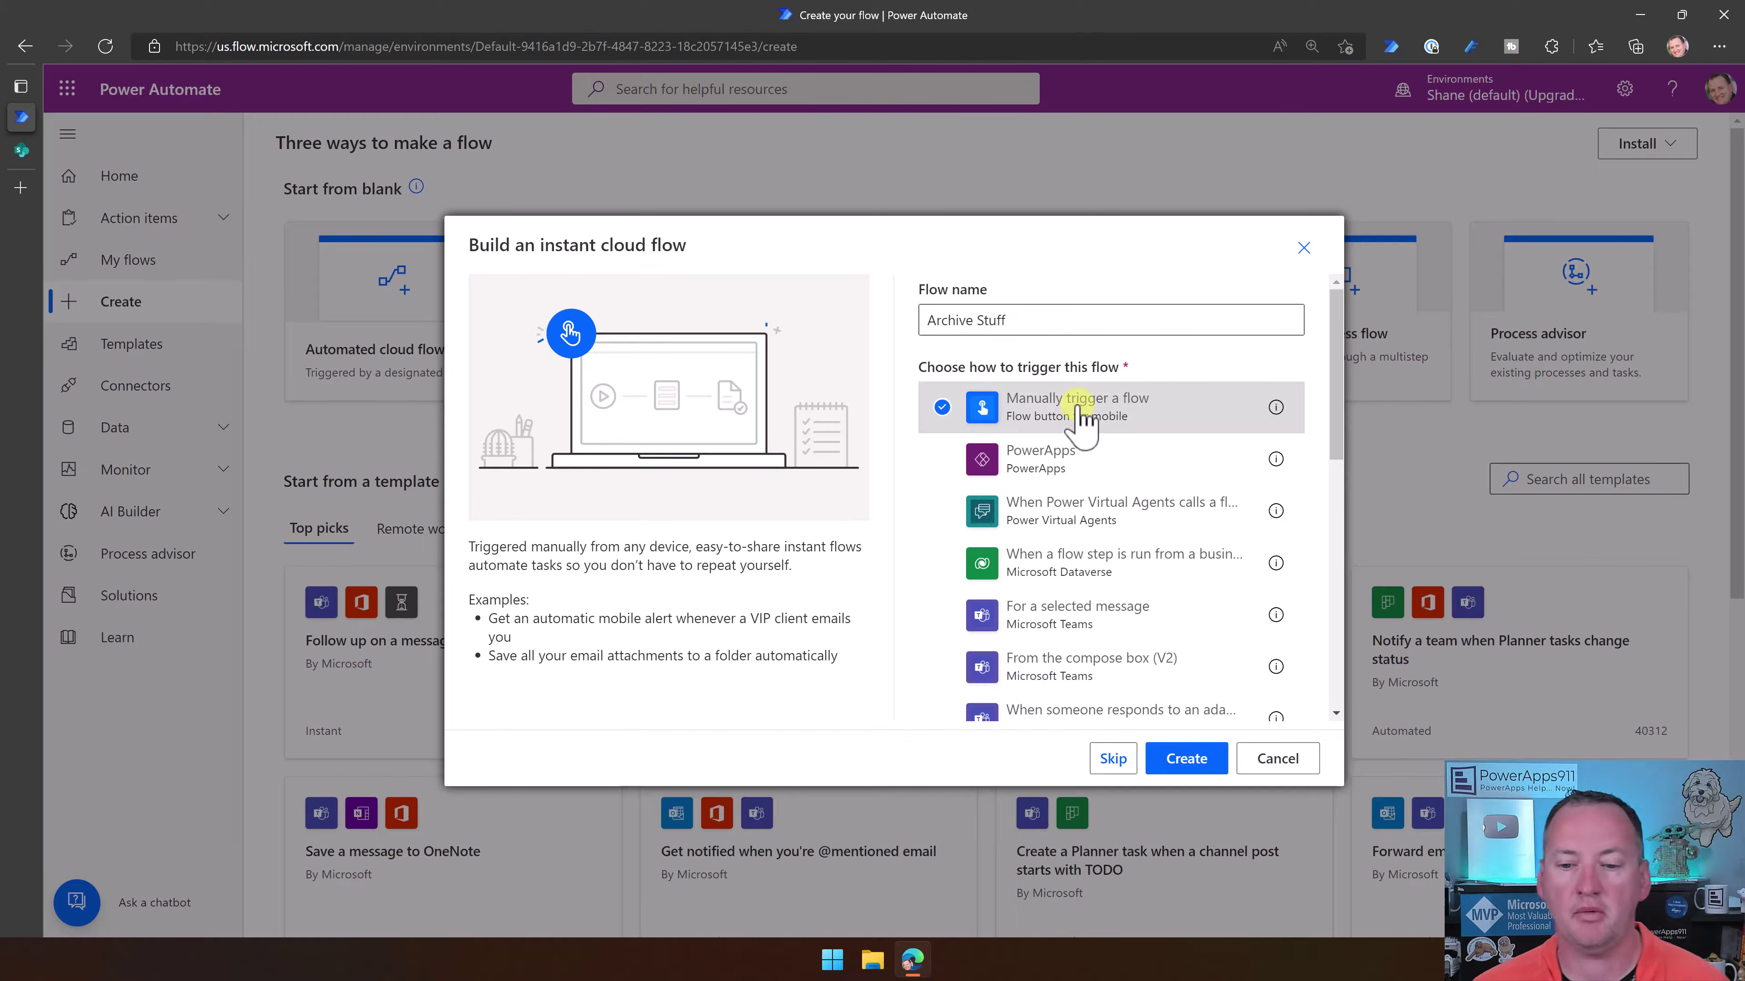
click(1205, 762)
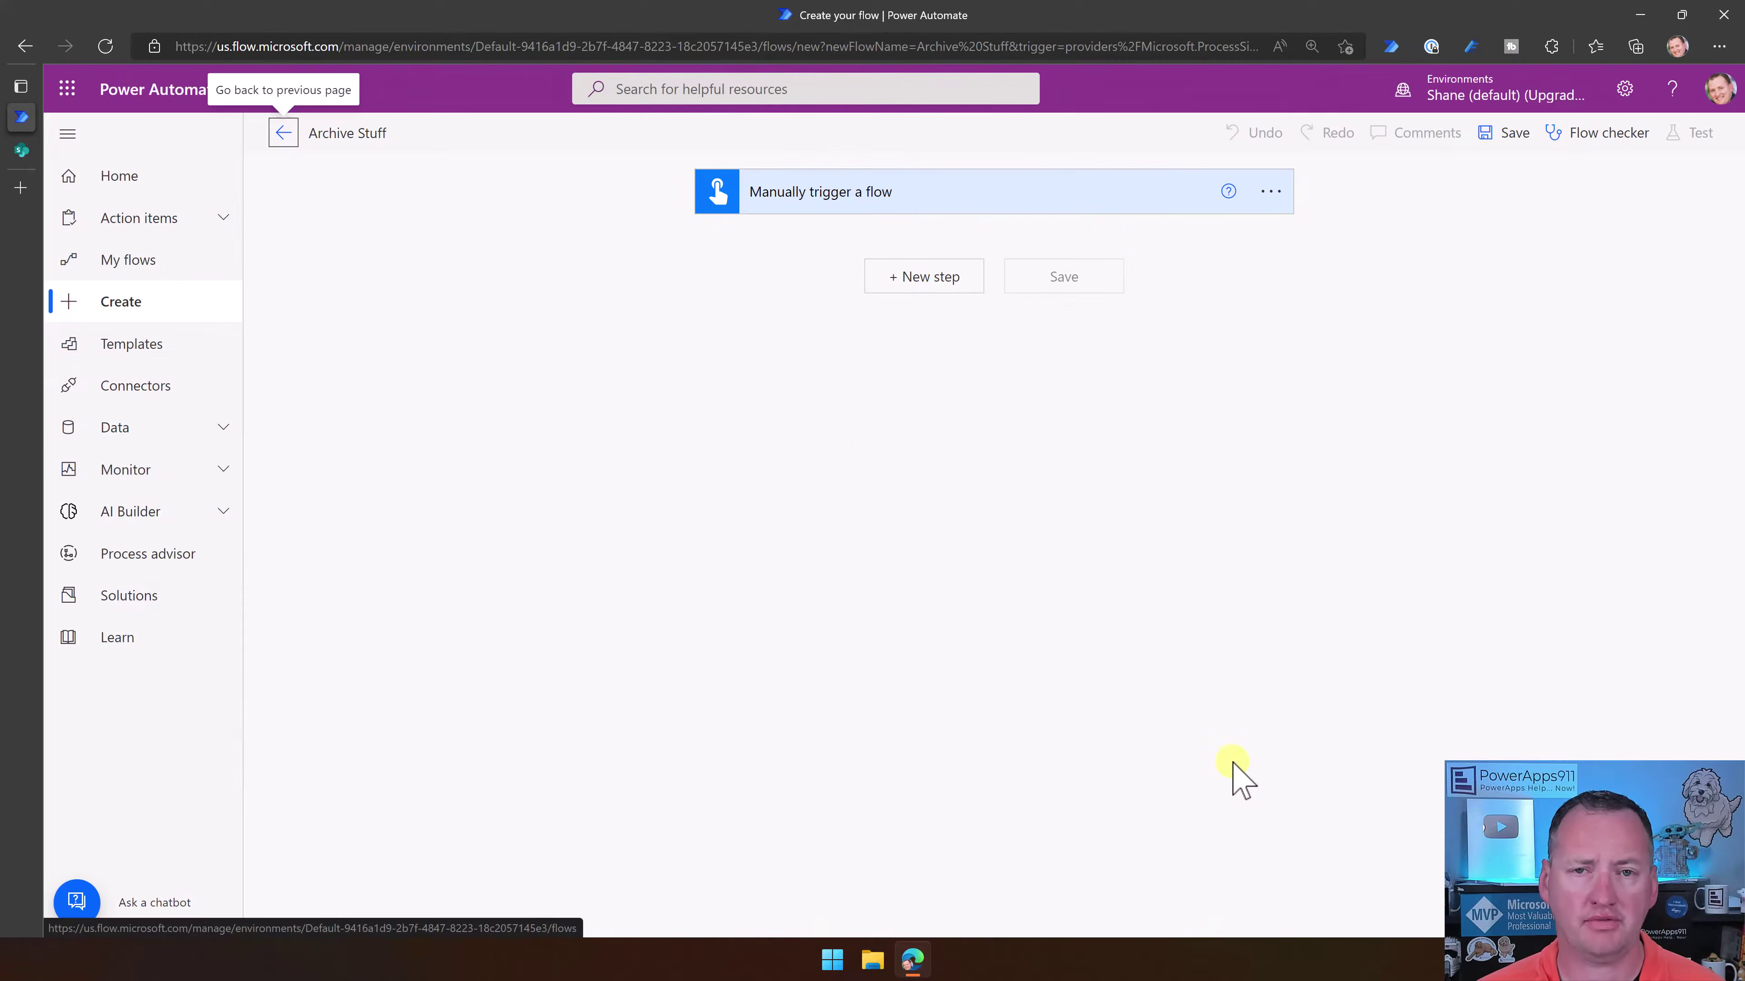
Add the SharePoint Get items action as the step after the manual trigger
click(1004, 197)
click(1003, 197)
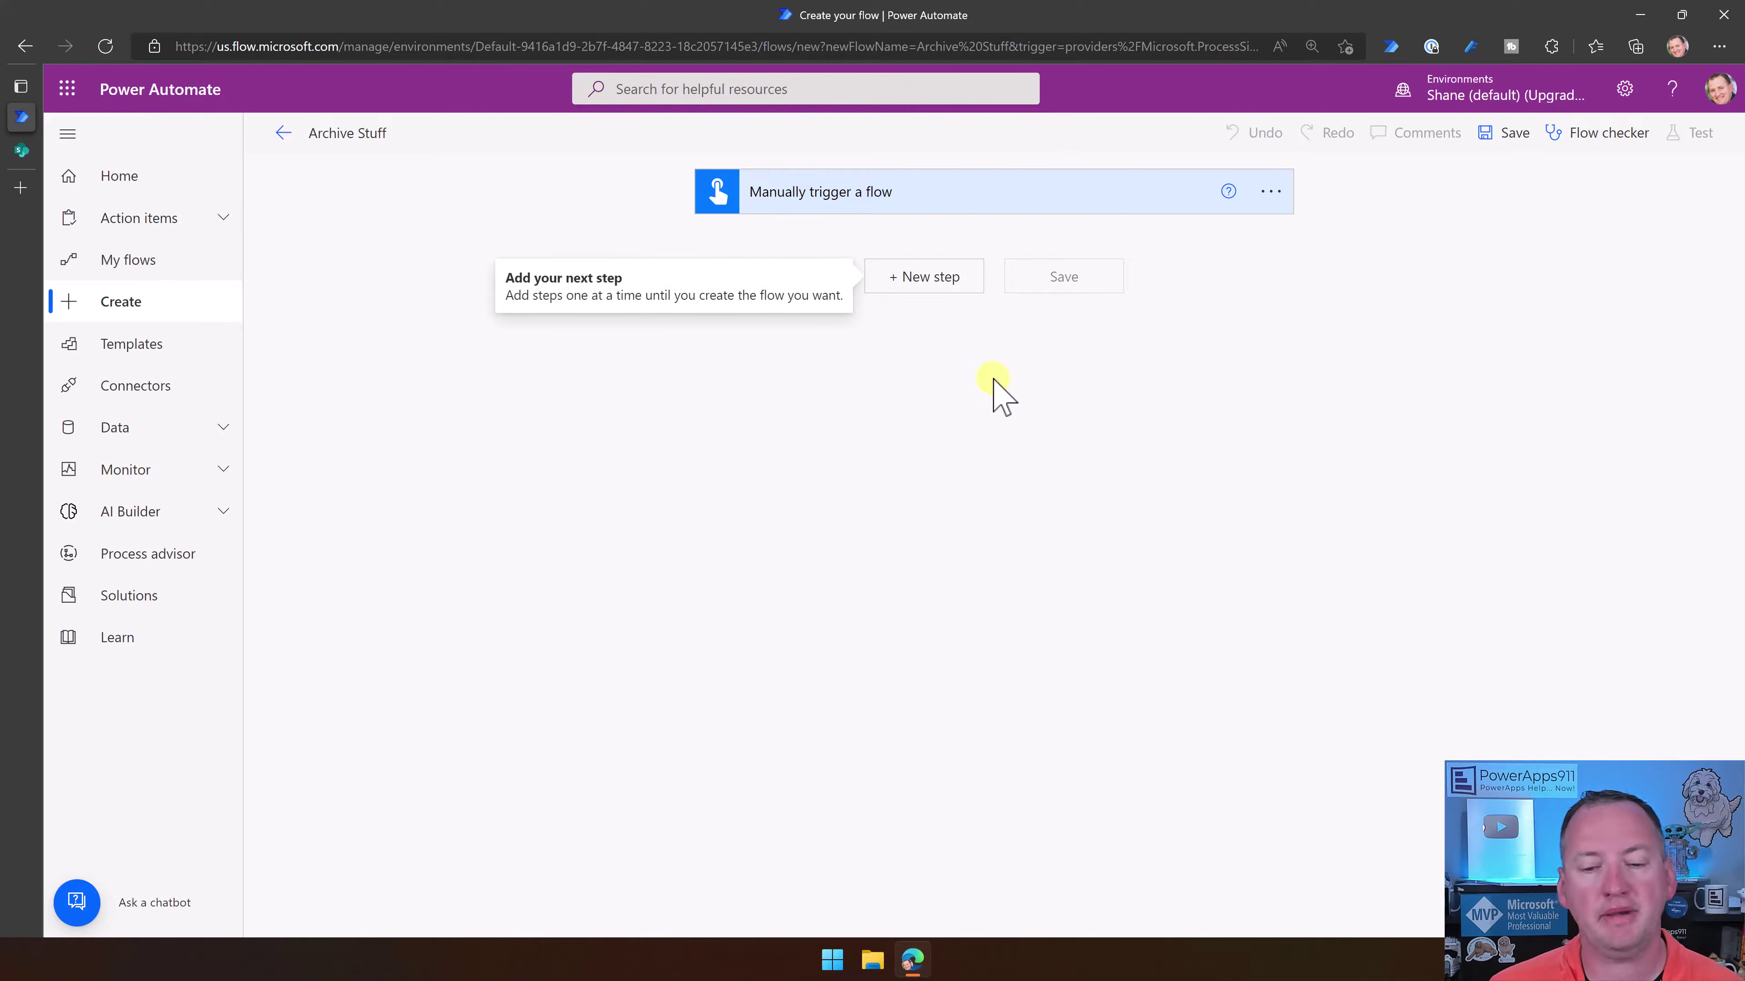
click(950, 302)
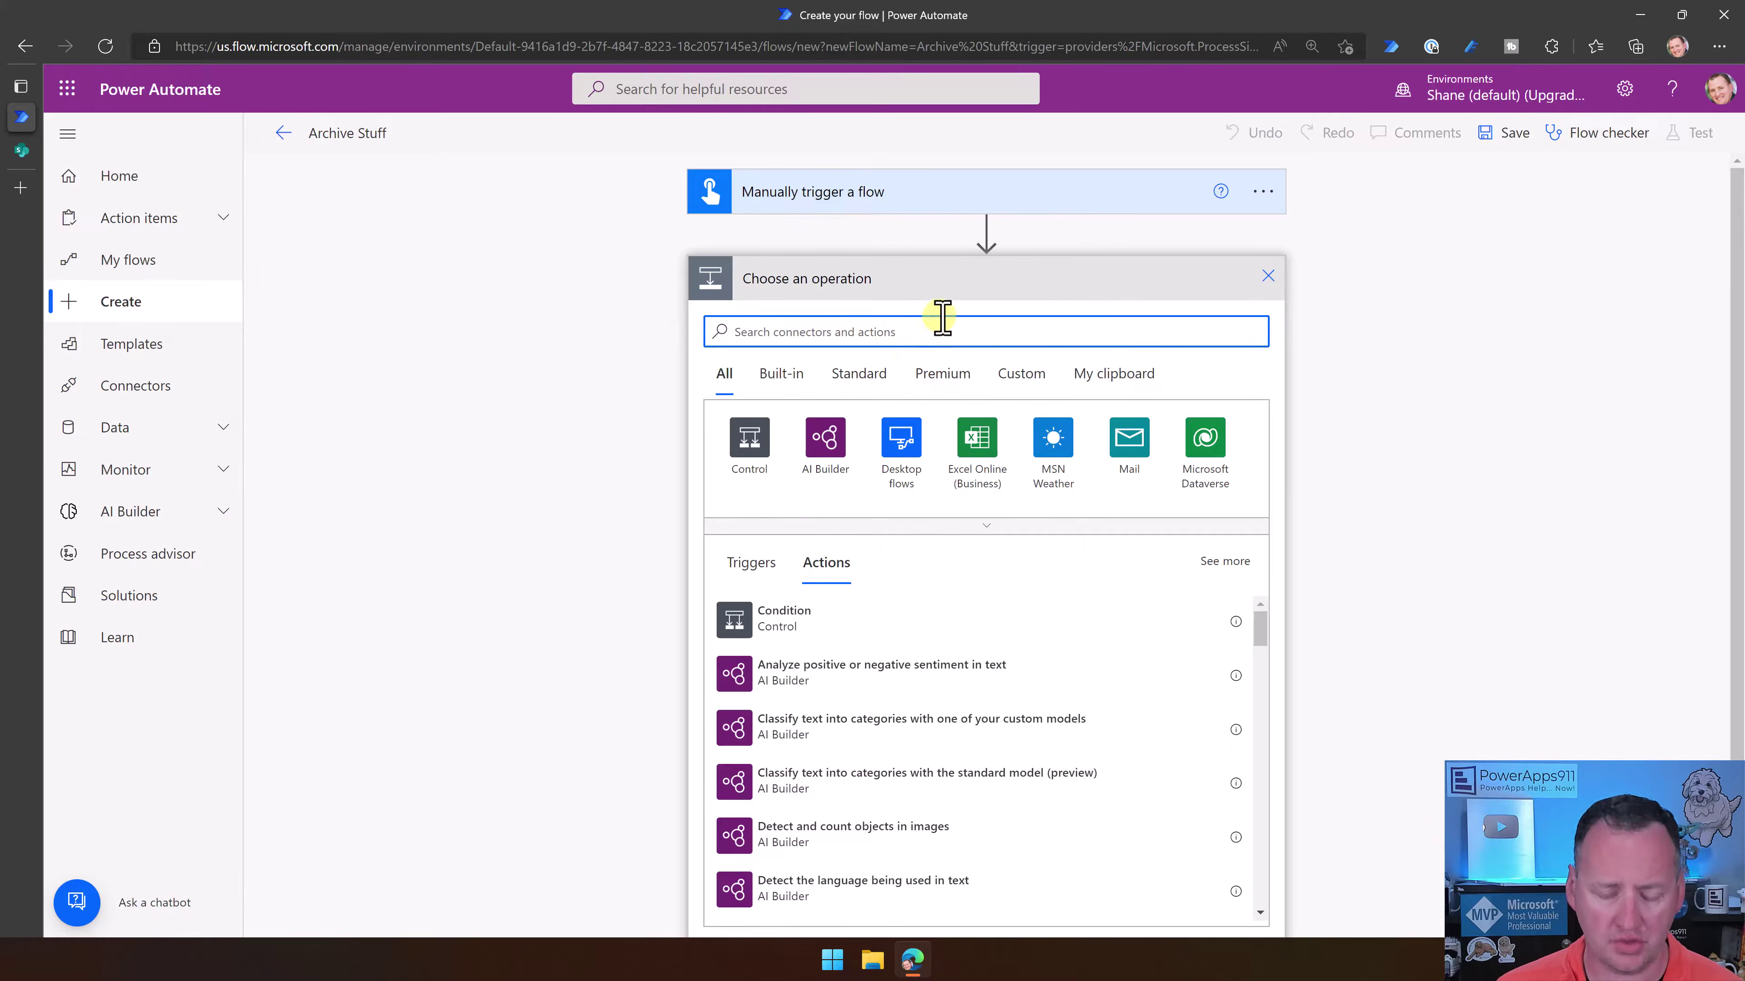
text(sharepoint)
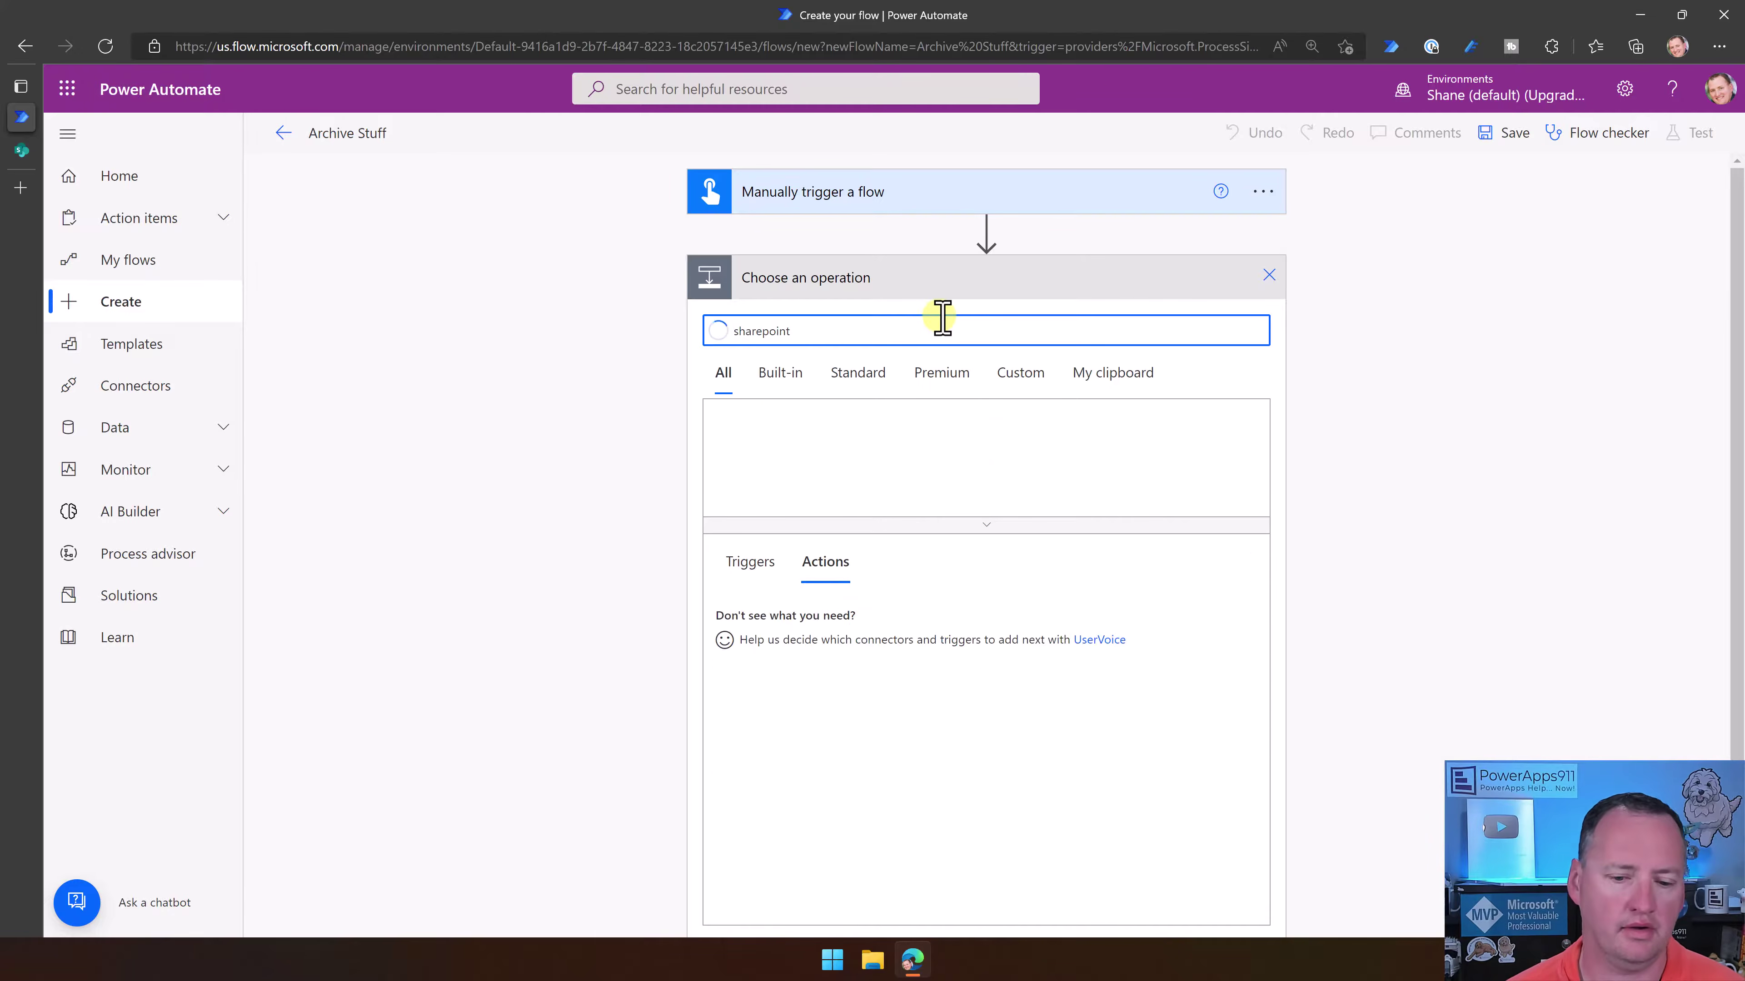
click(799, 682)
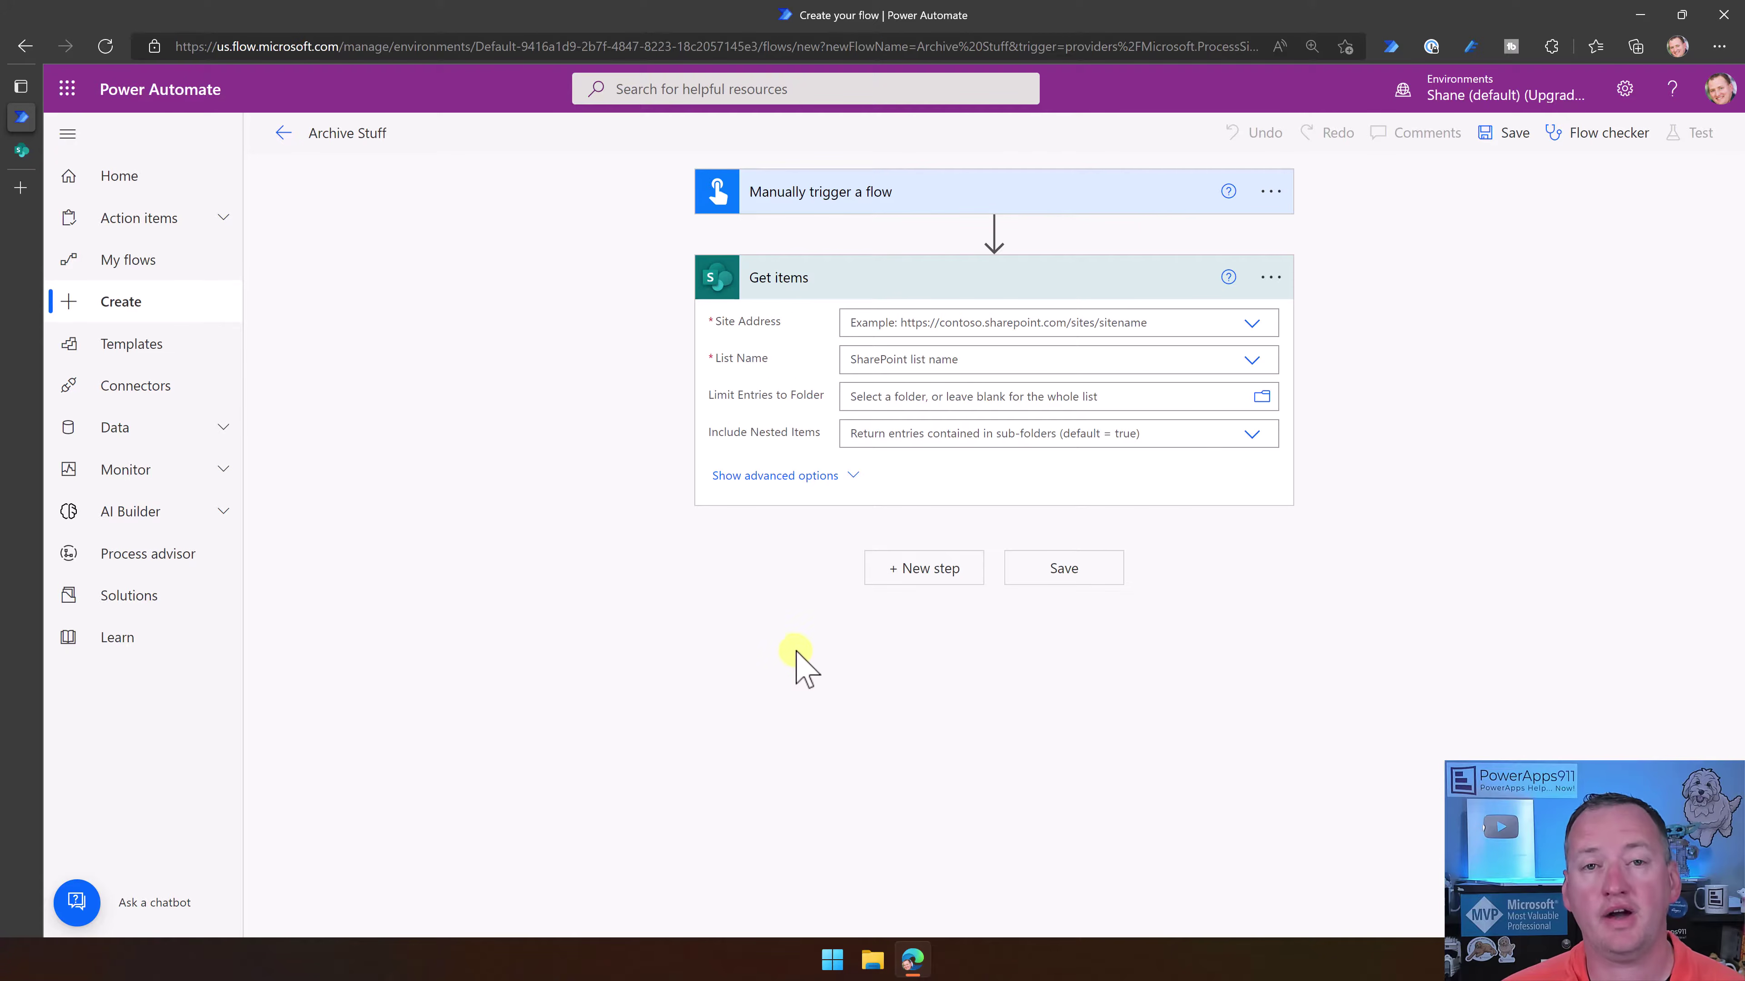
Point Get items to the PowerApps Videos site and its ExpenseMaster list
click(1252, 325)
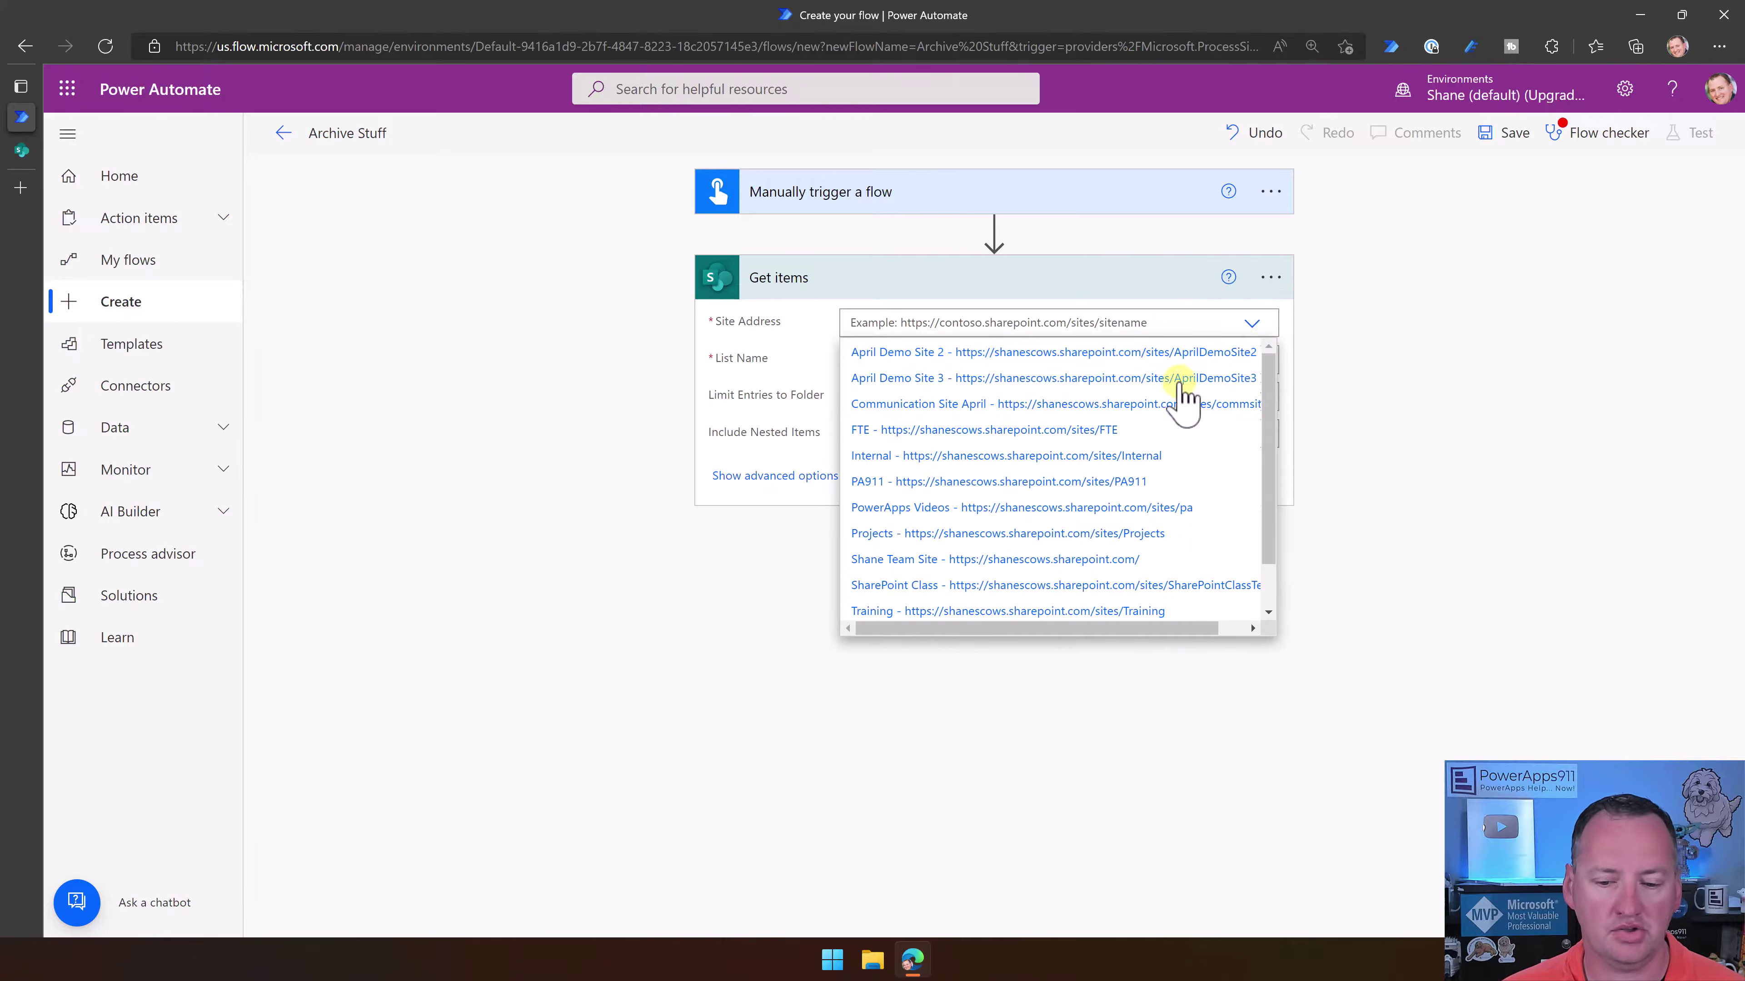
click(1081, 509)
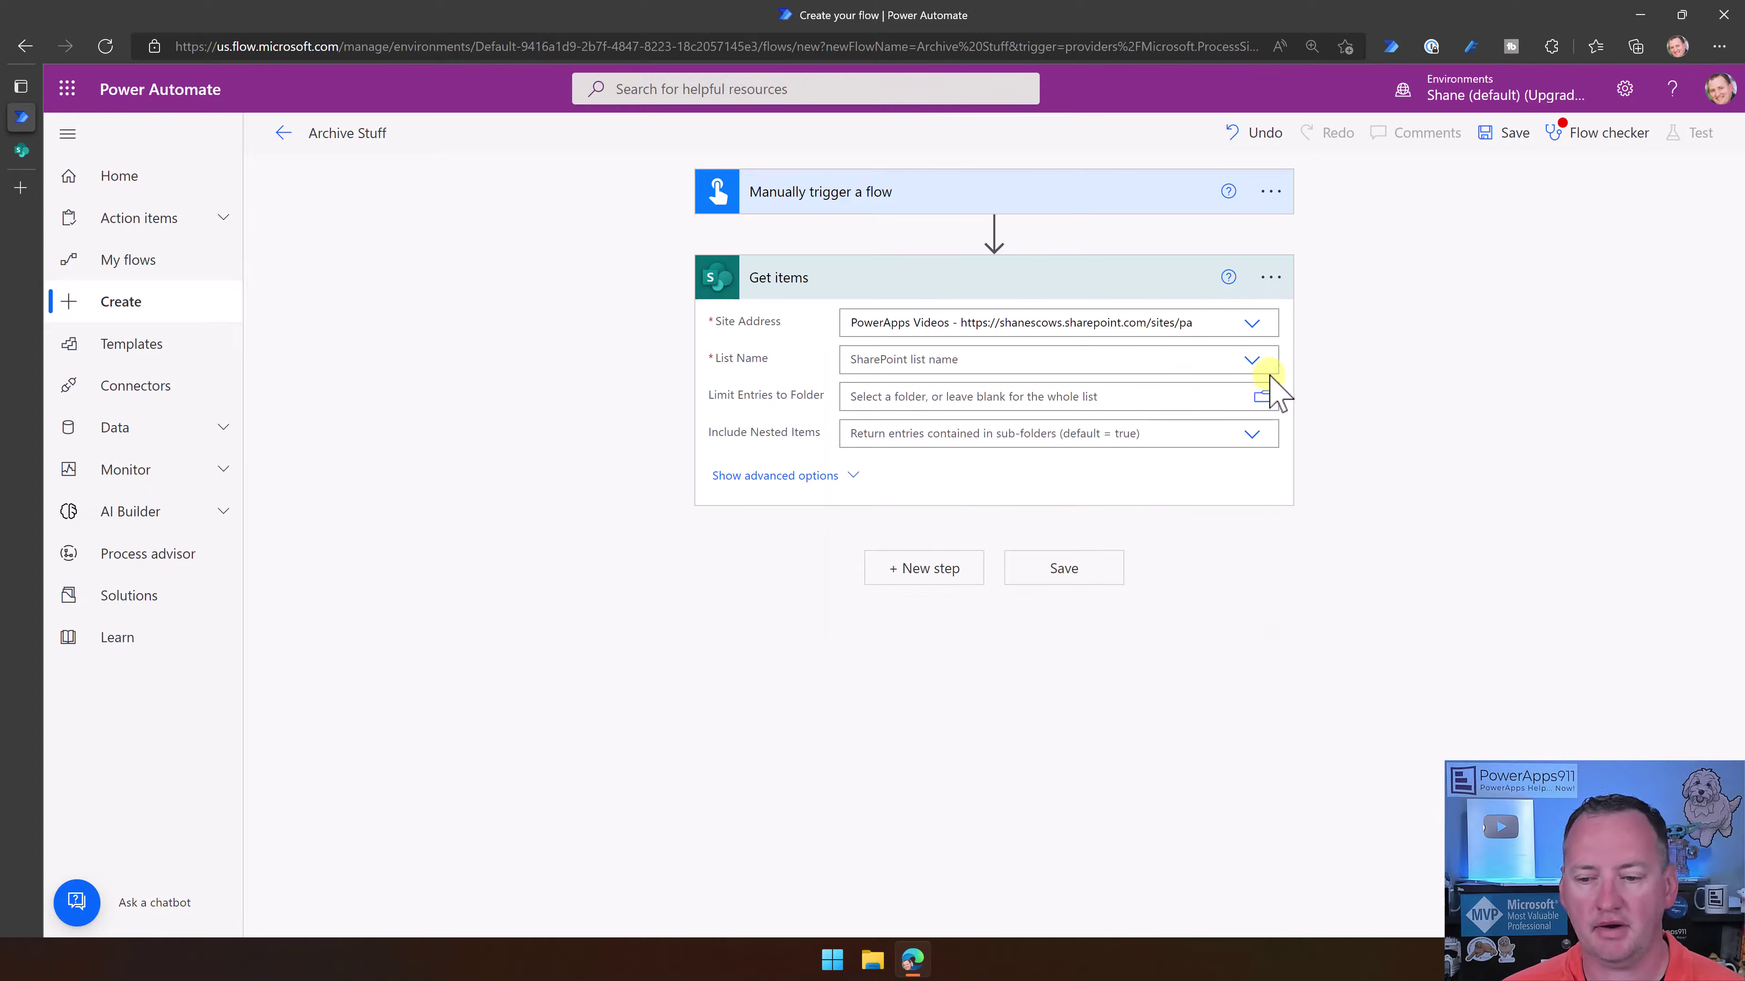
click(1256, 363)
drag(1265, 391, 1266, 494)
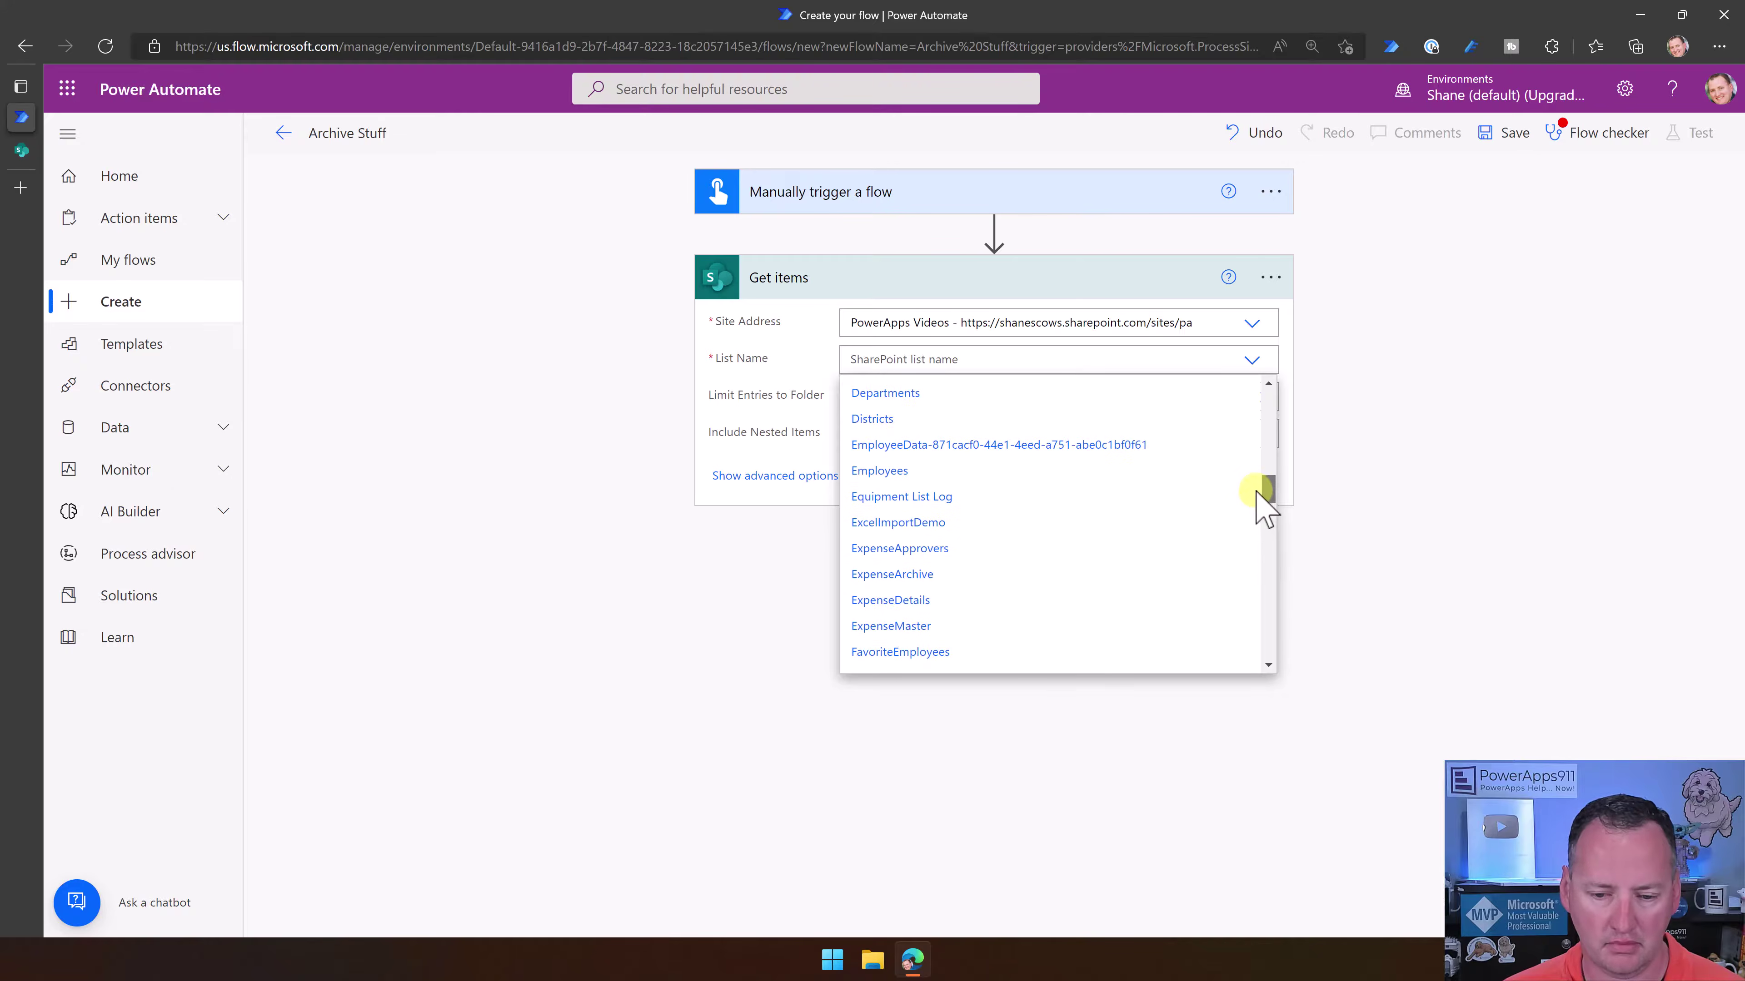
click(936, 626)
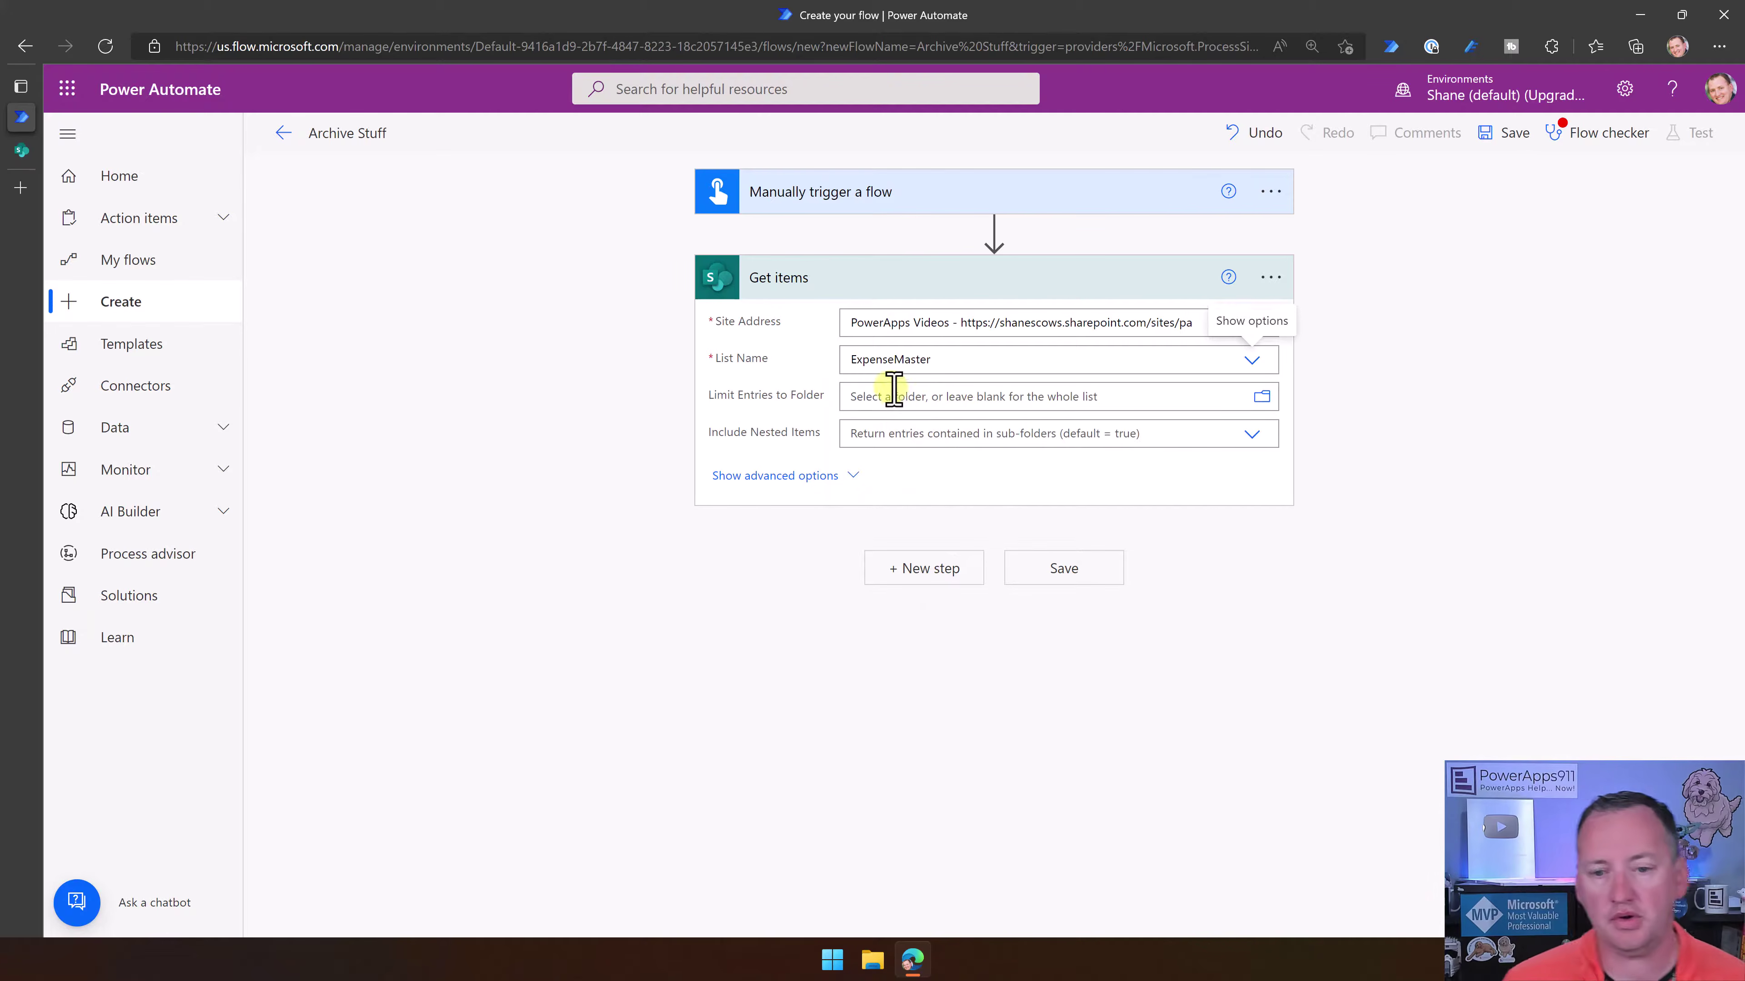
Reveal the advanced options of Get items and limit the Top Count to 1
click(858, 477)
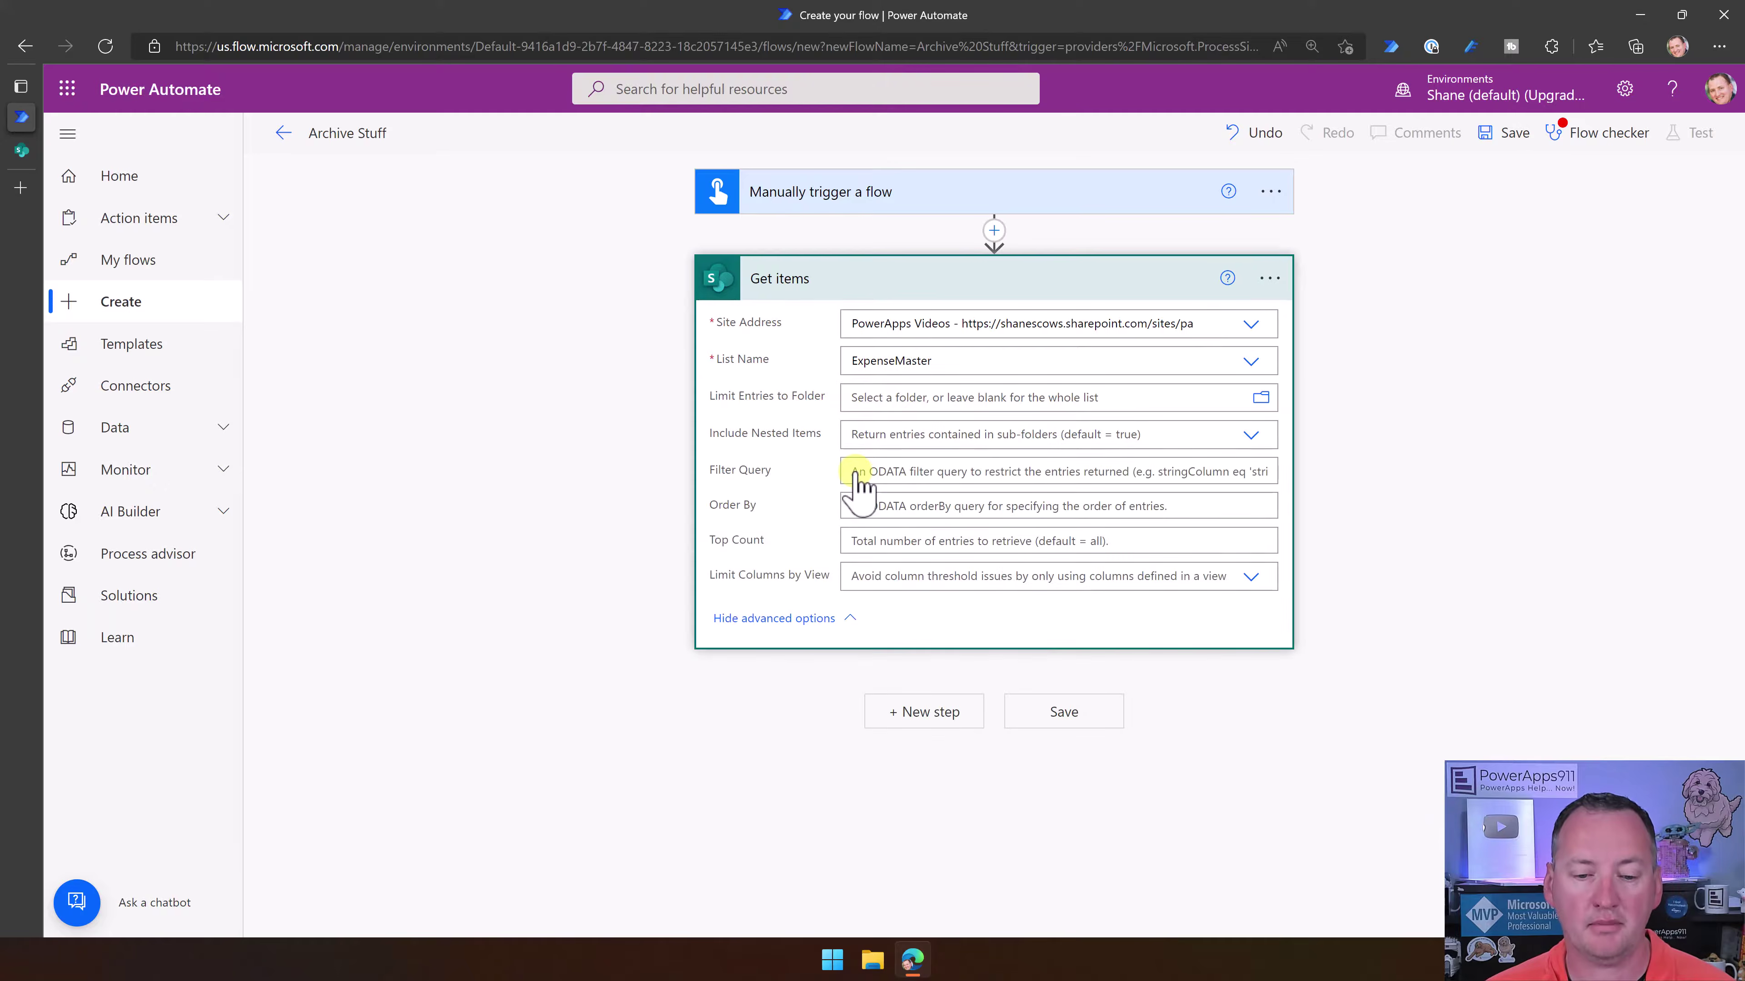
click(917, 540)
text(1)
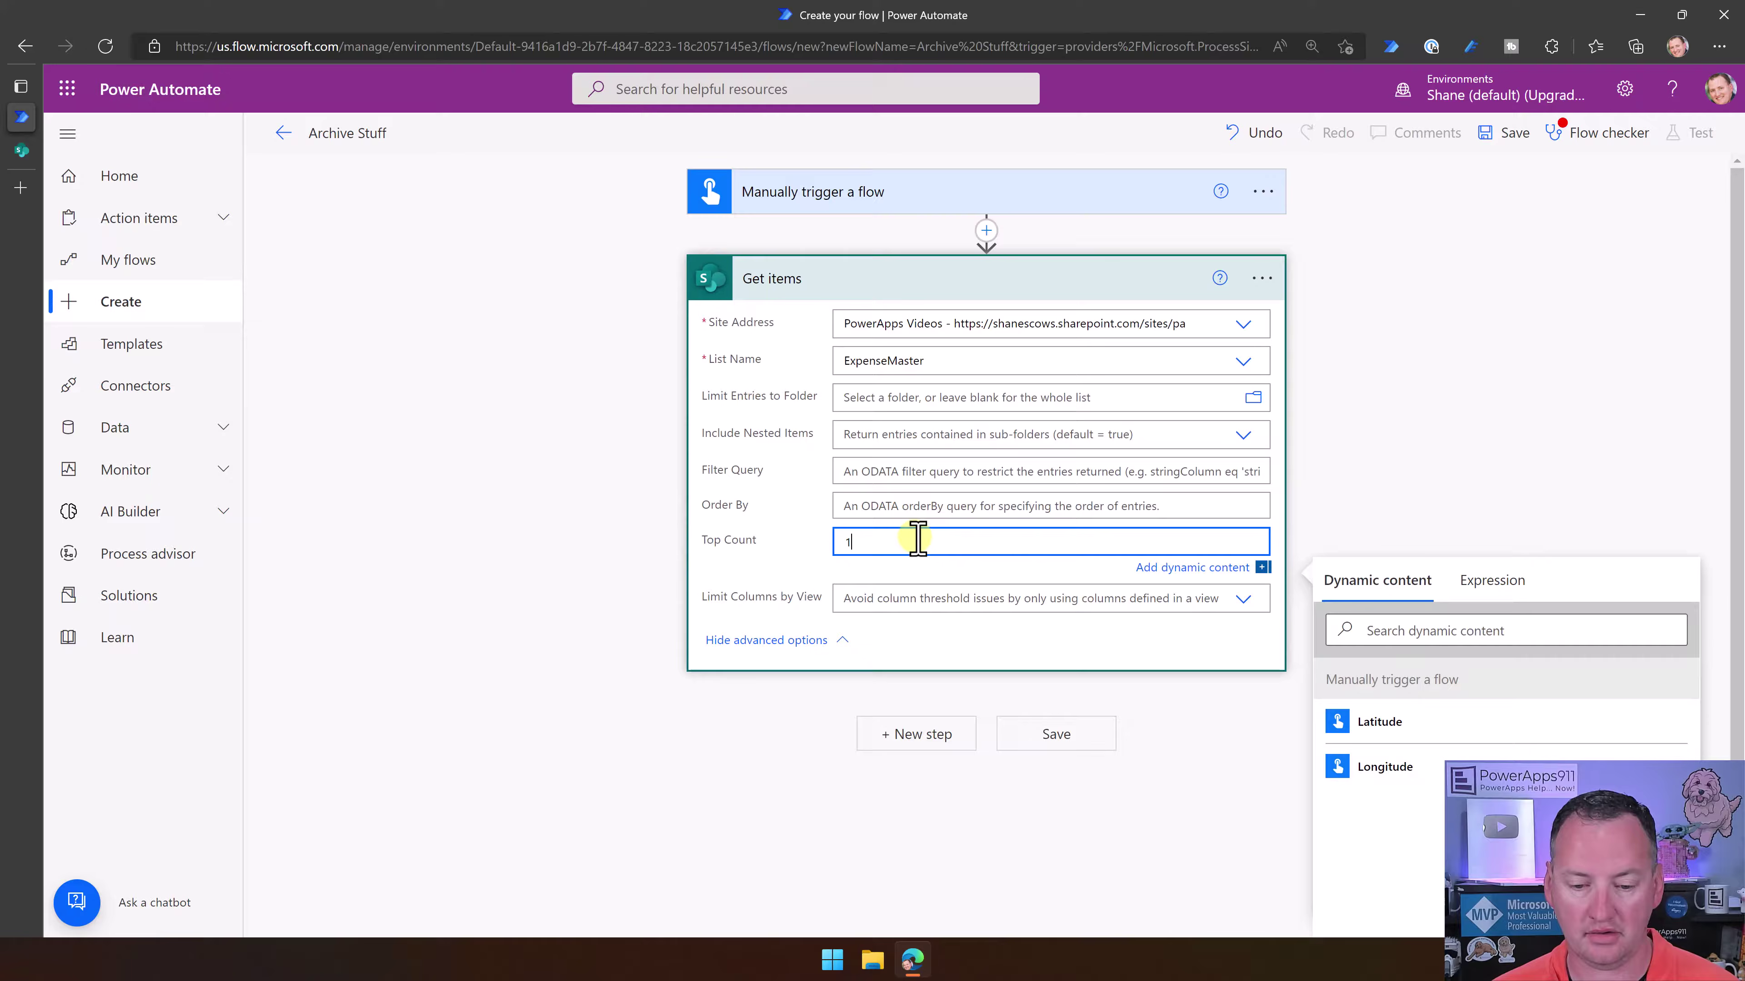
click(806, 556)
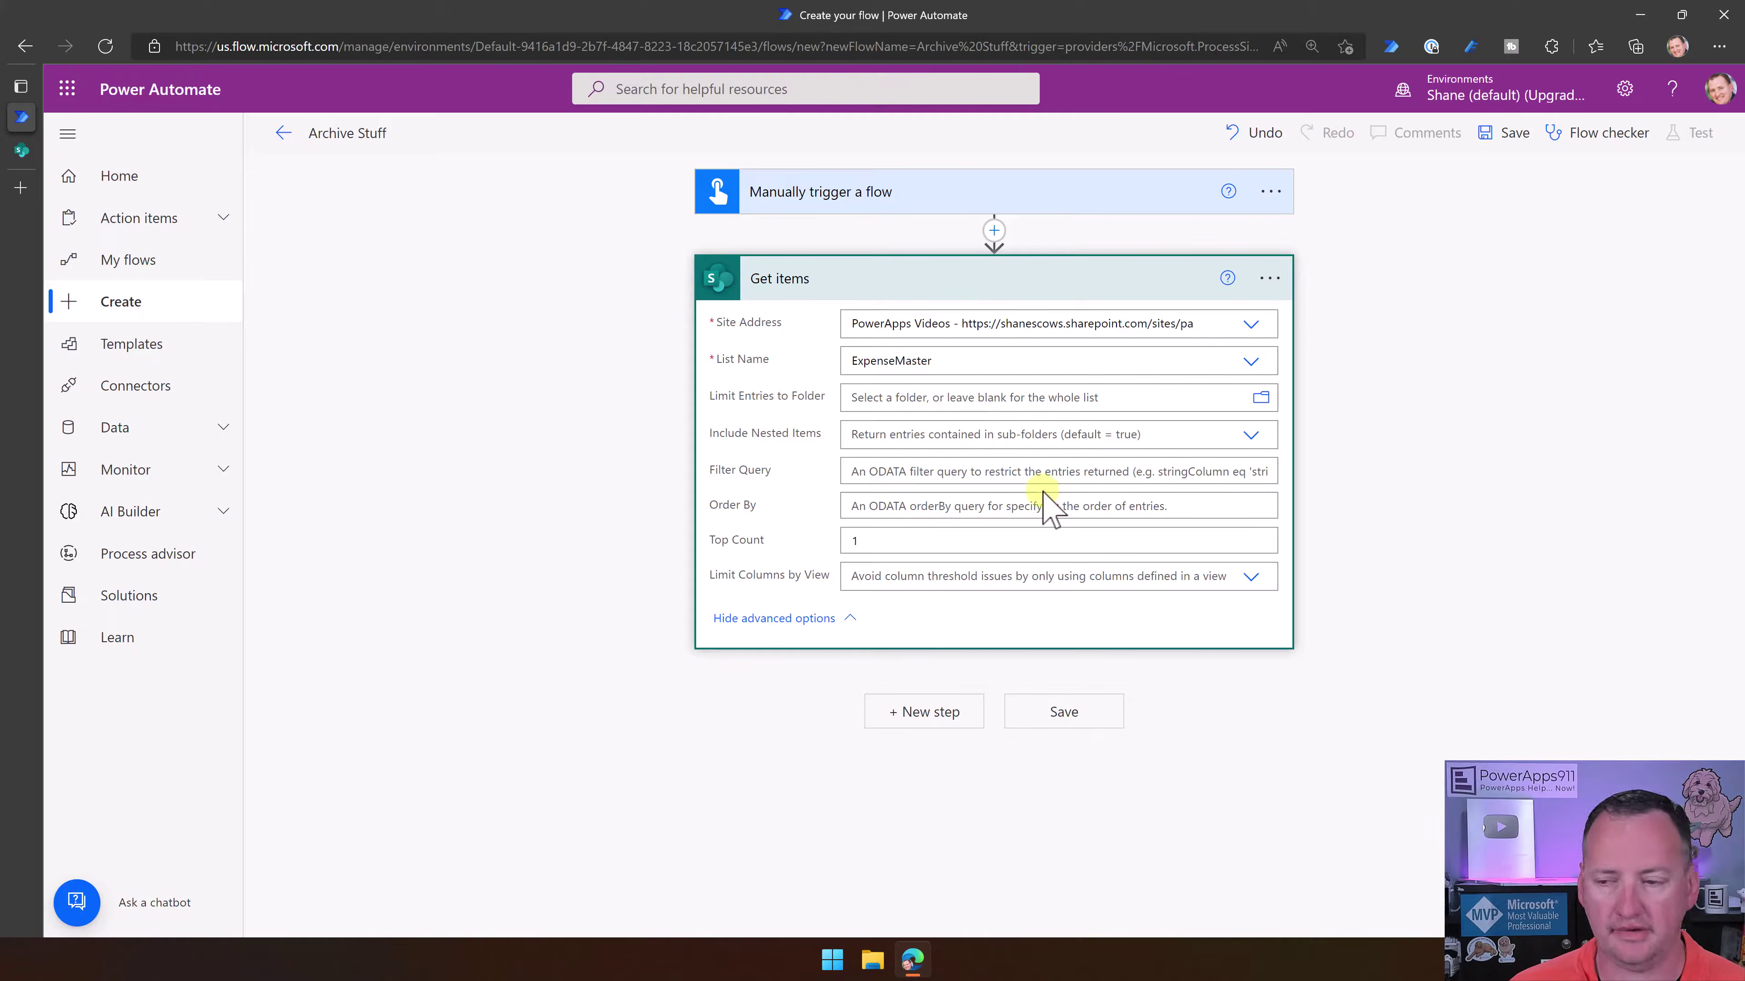
Save the flow and run a manual test of it using the SharePoint connection
click(1528, 137)
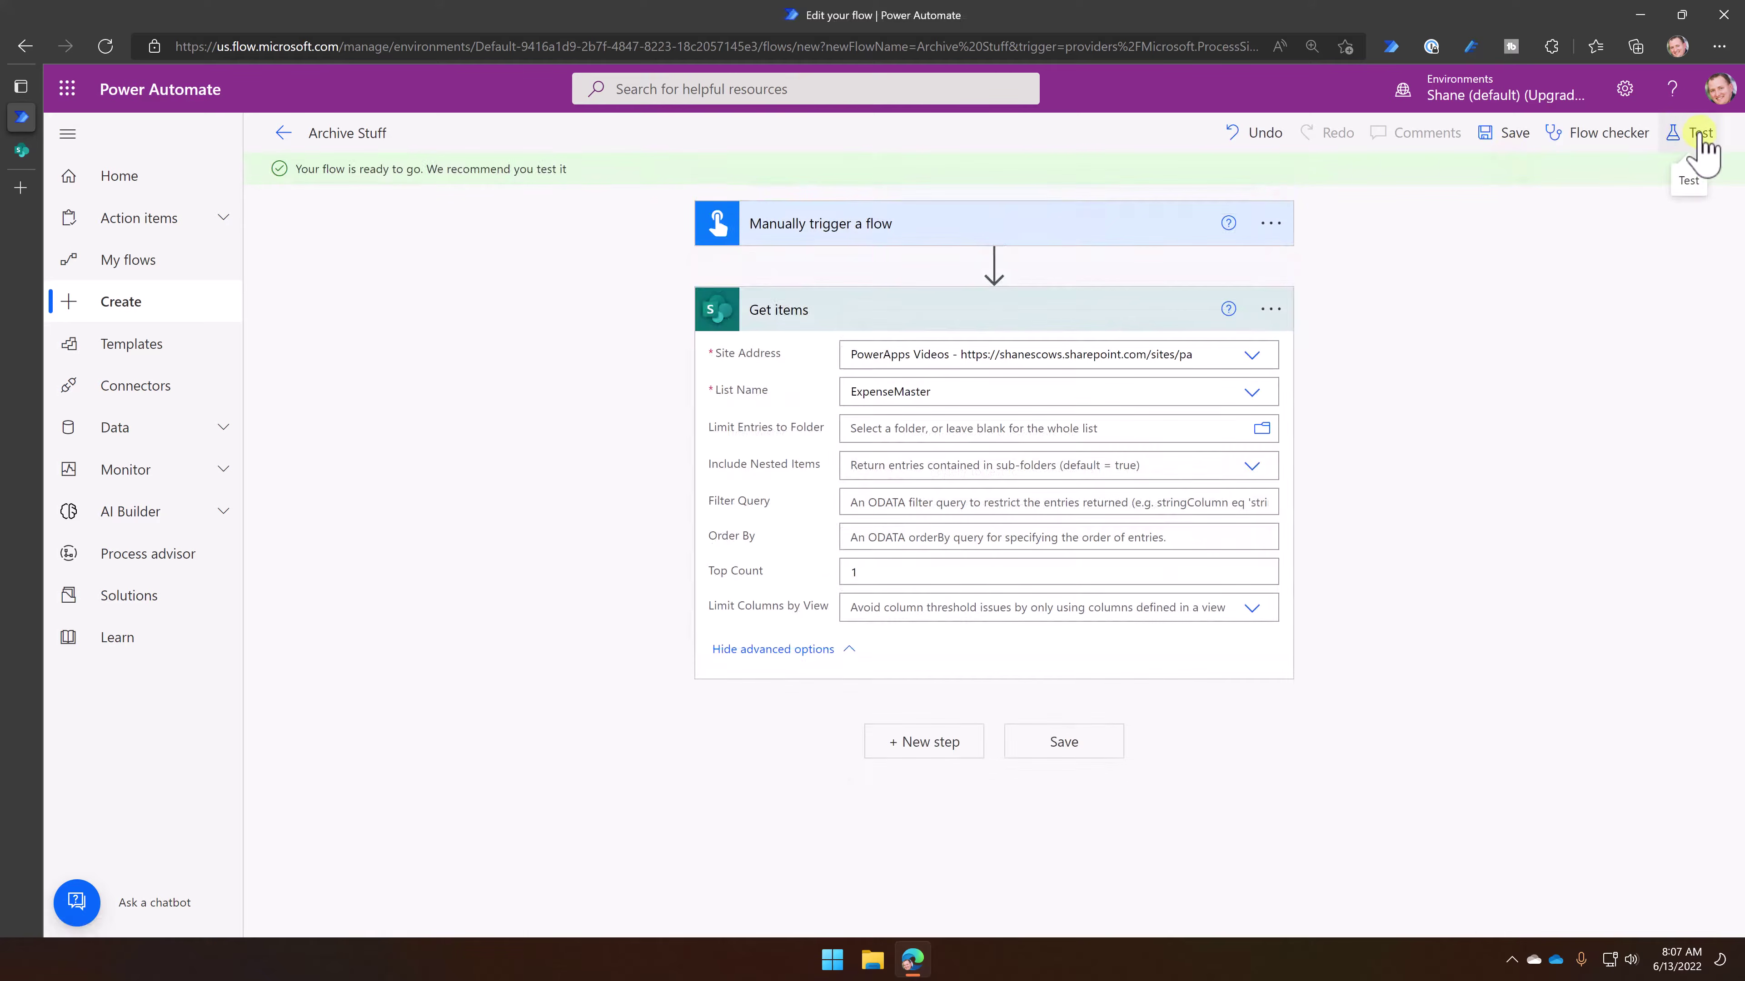
click(1691, 134)
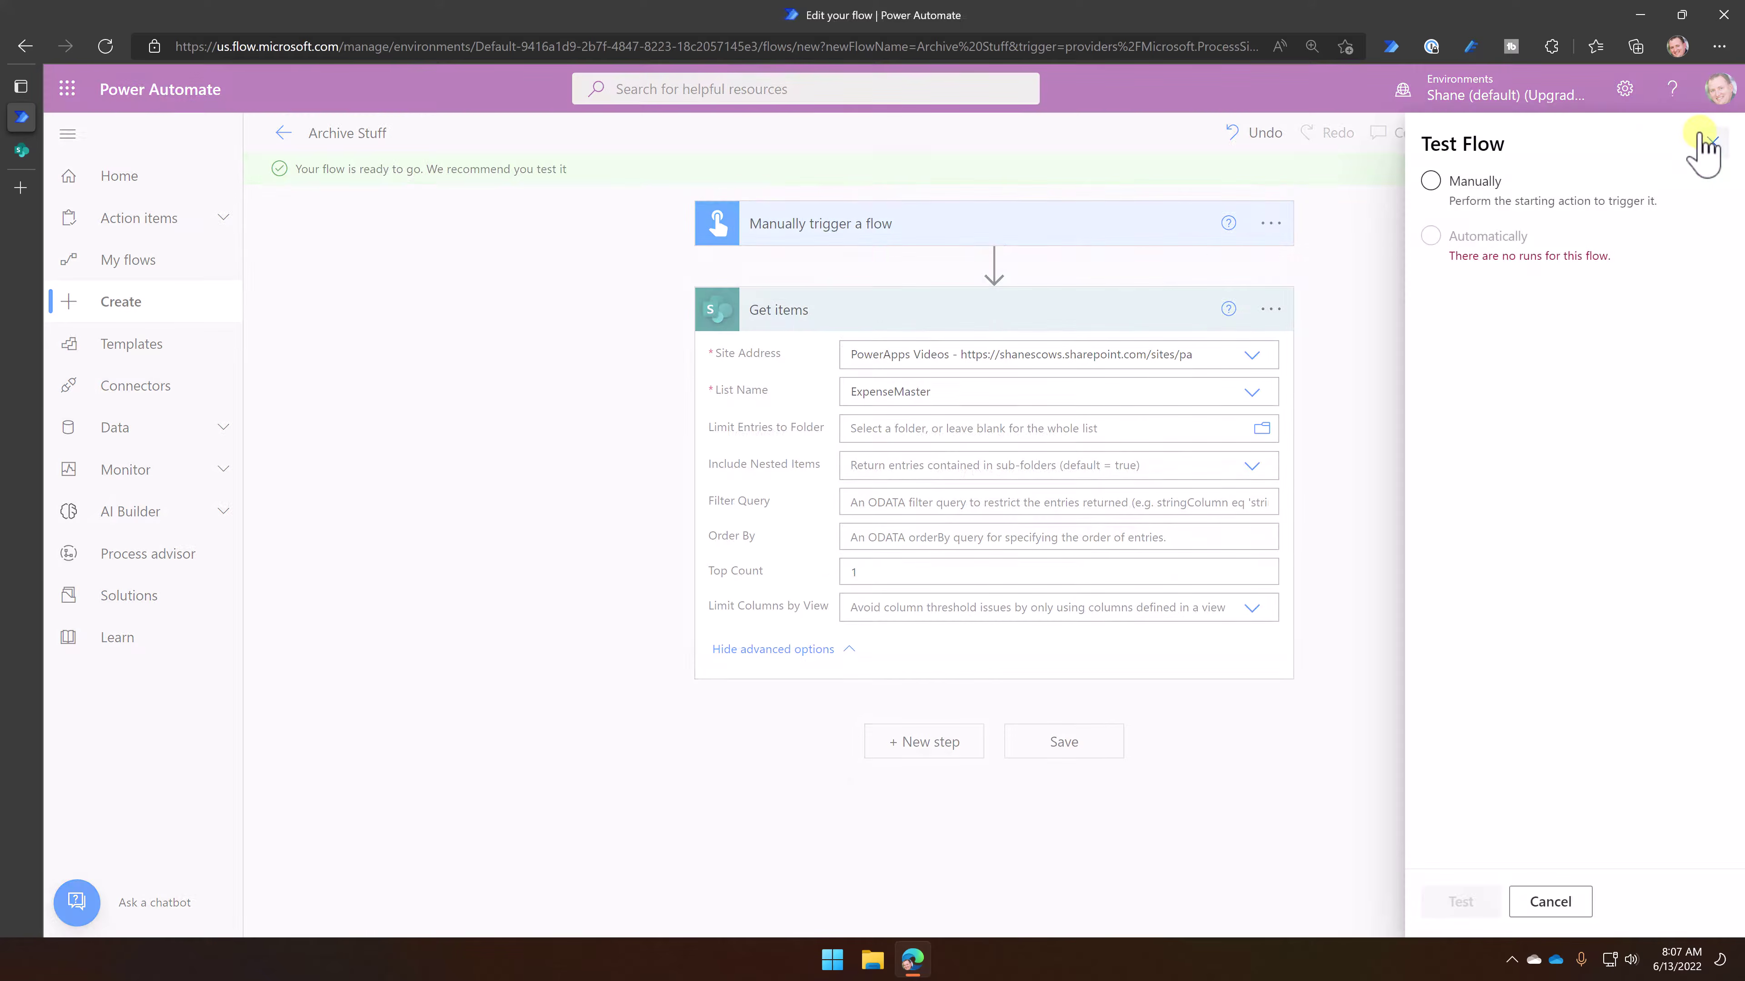
click(1497, 198)
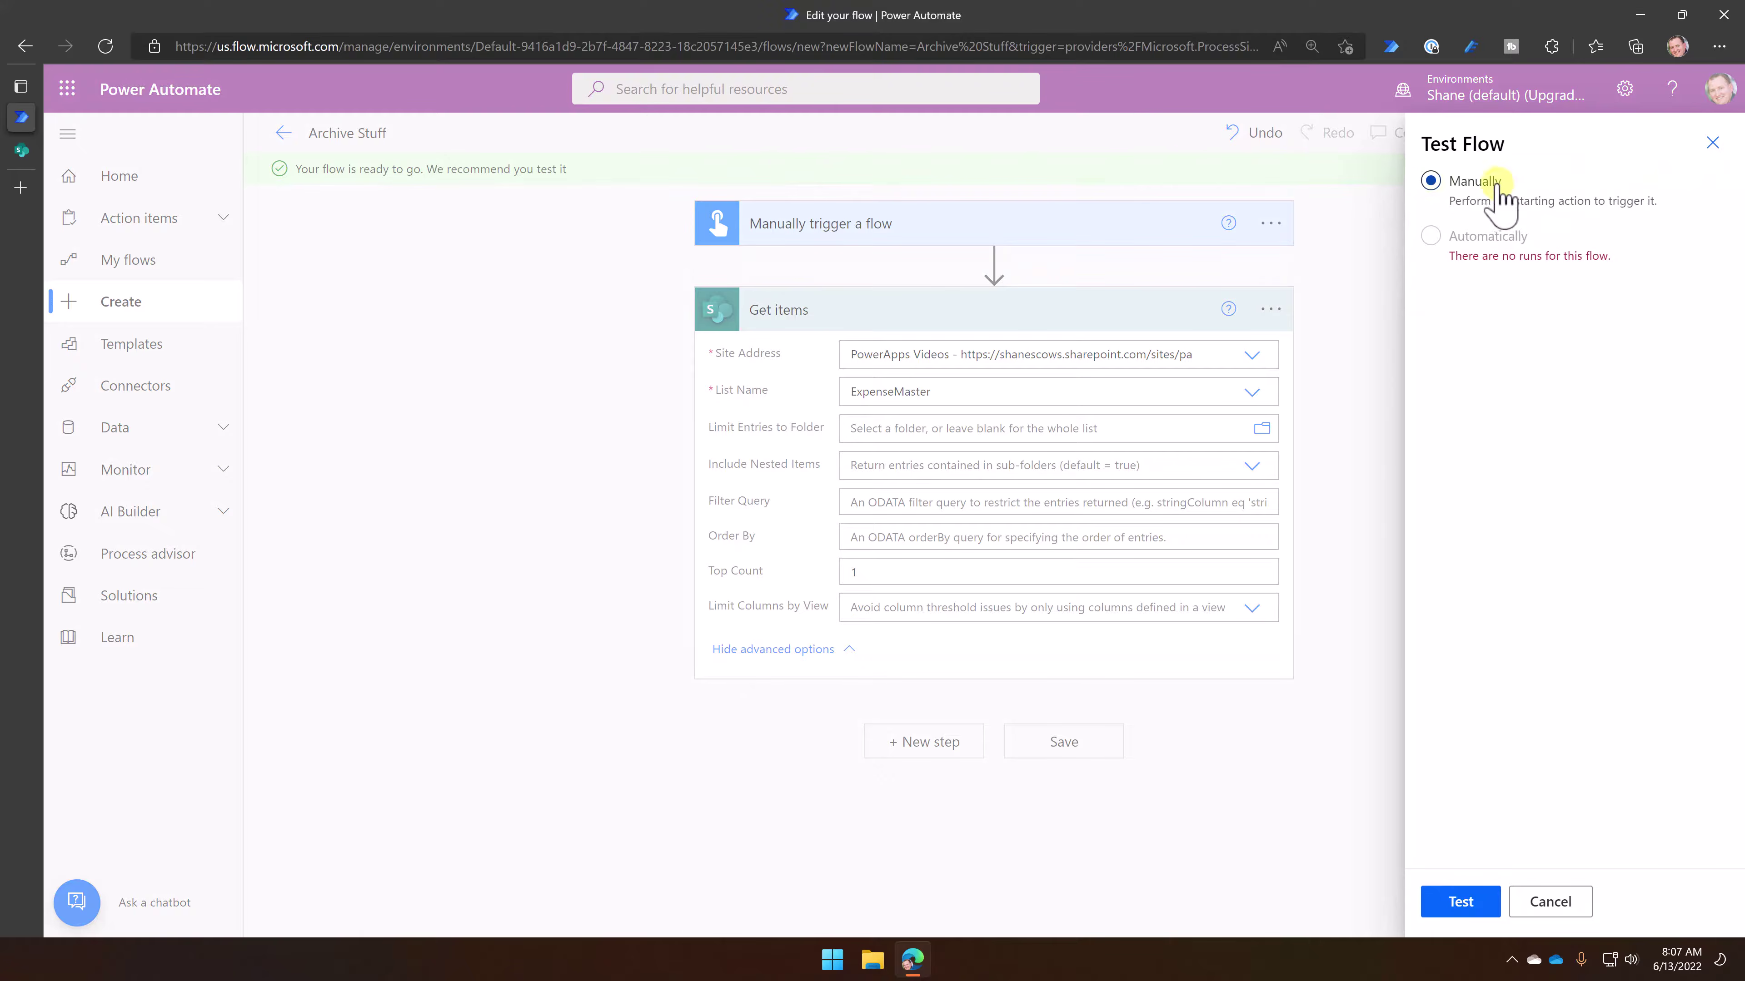
click(1463, 902)
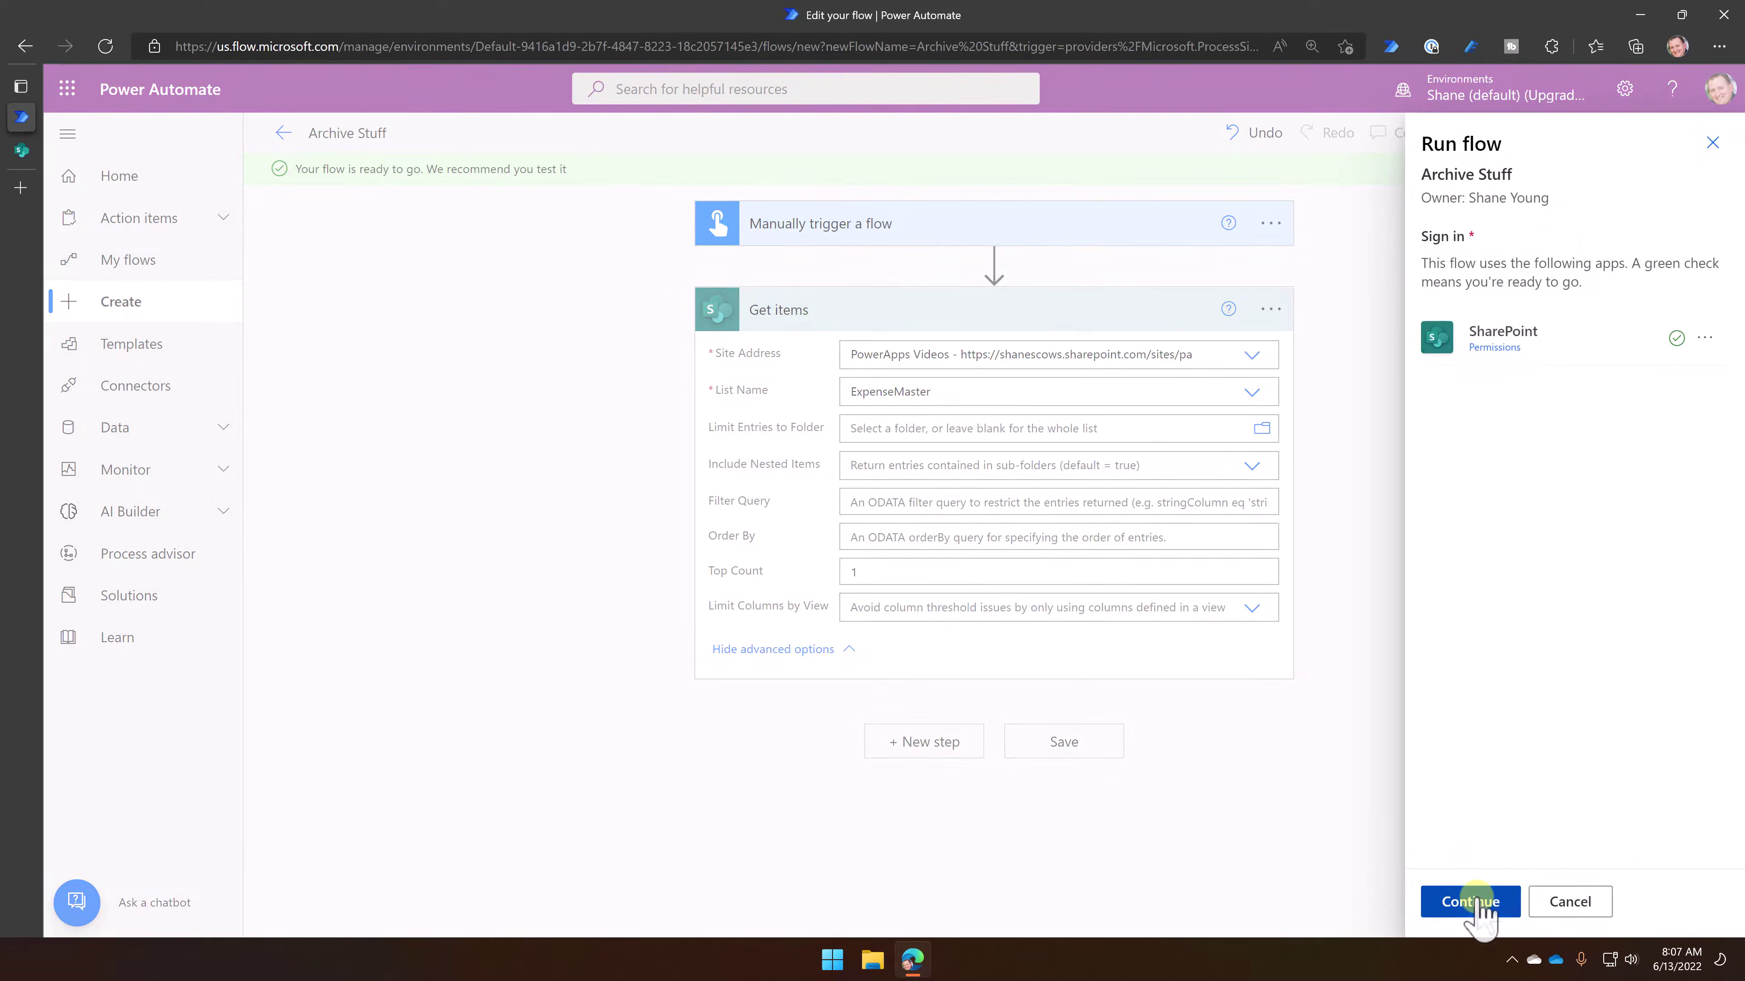
click(1477, 906)
click(1506, 899)
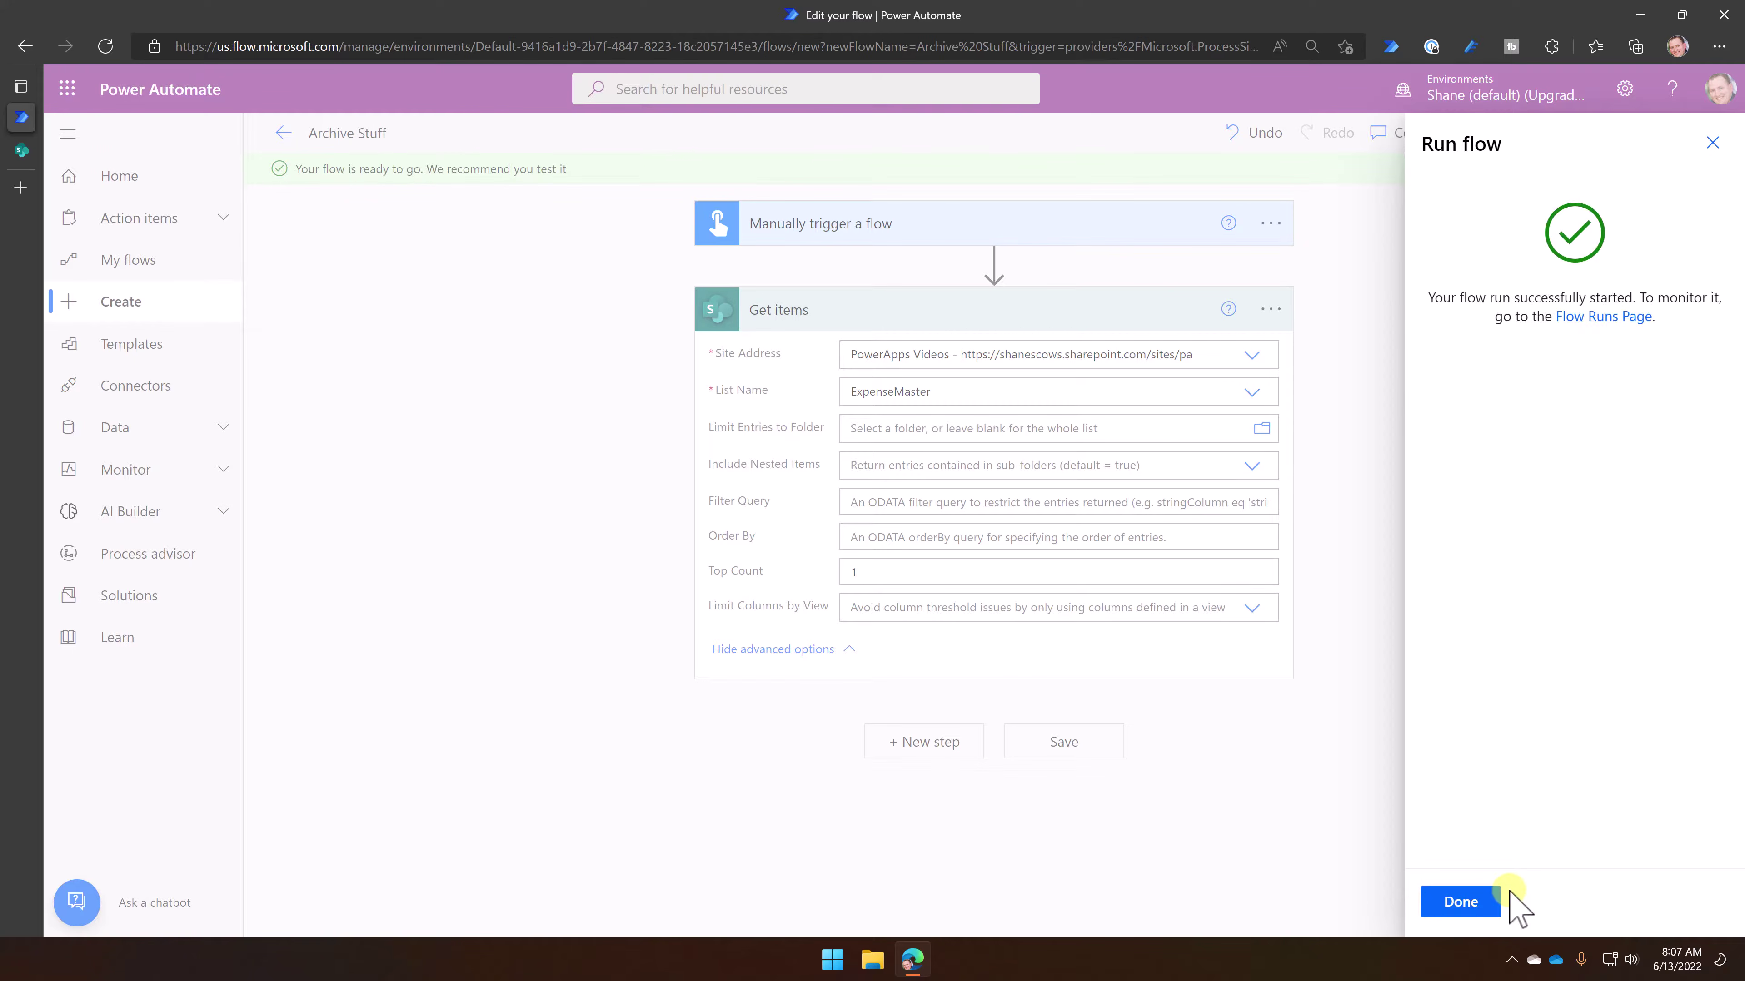
click(1477, 903)
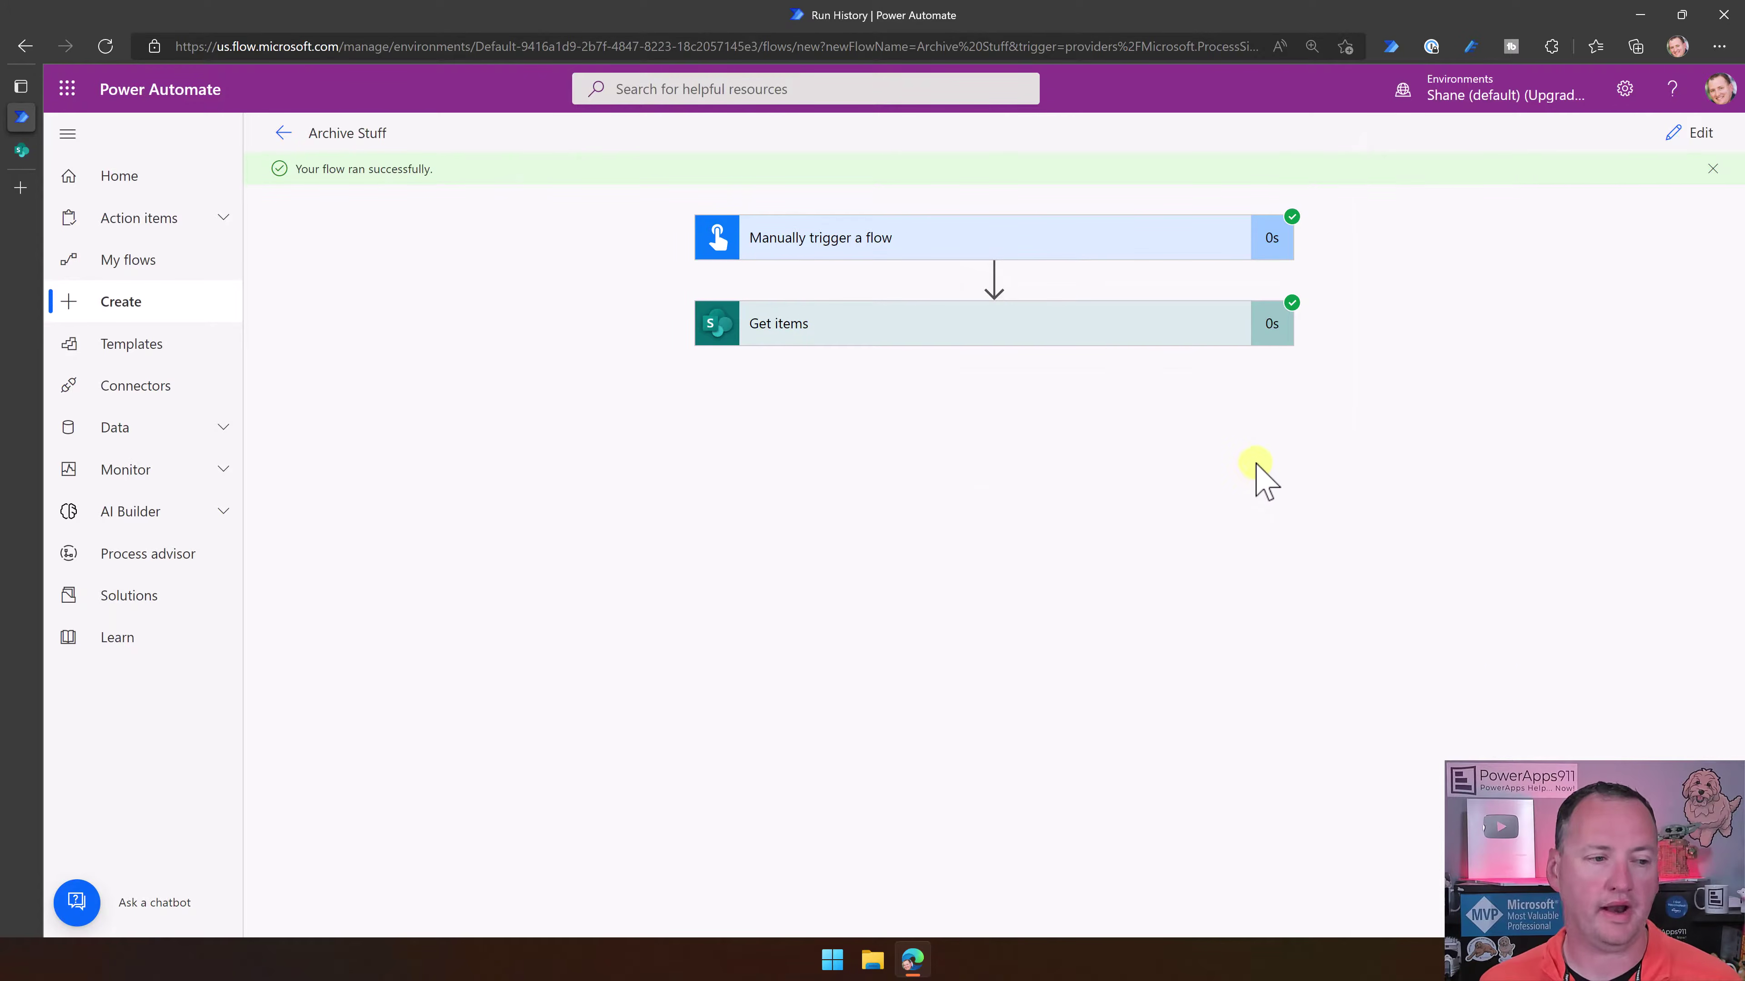
Switch to the ExpenseMaster list in SharePoint and examine its columns and their types in the list settings
mouse_move(19, 222)
click(39, 152)
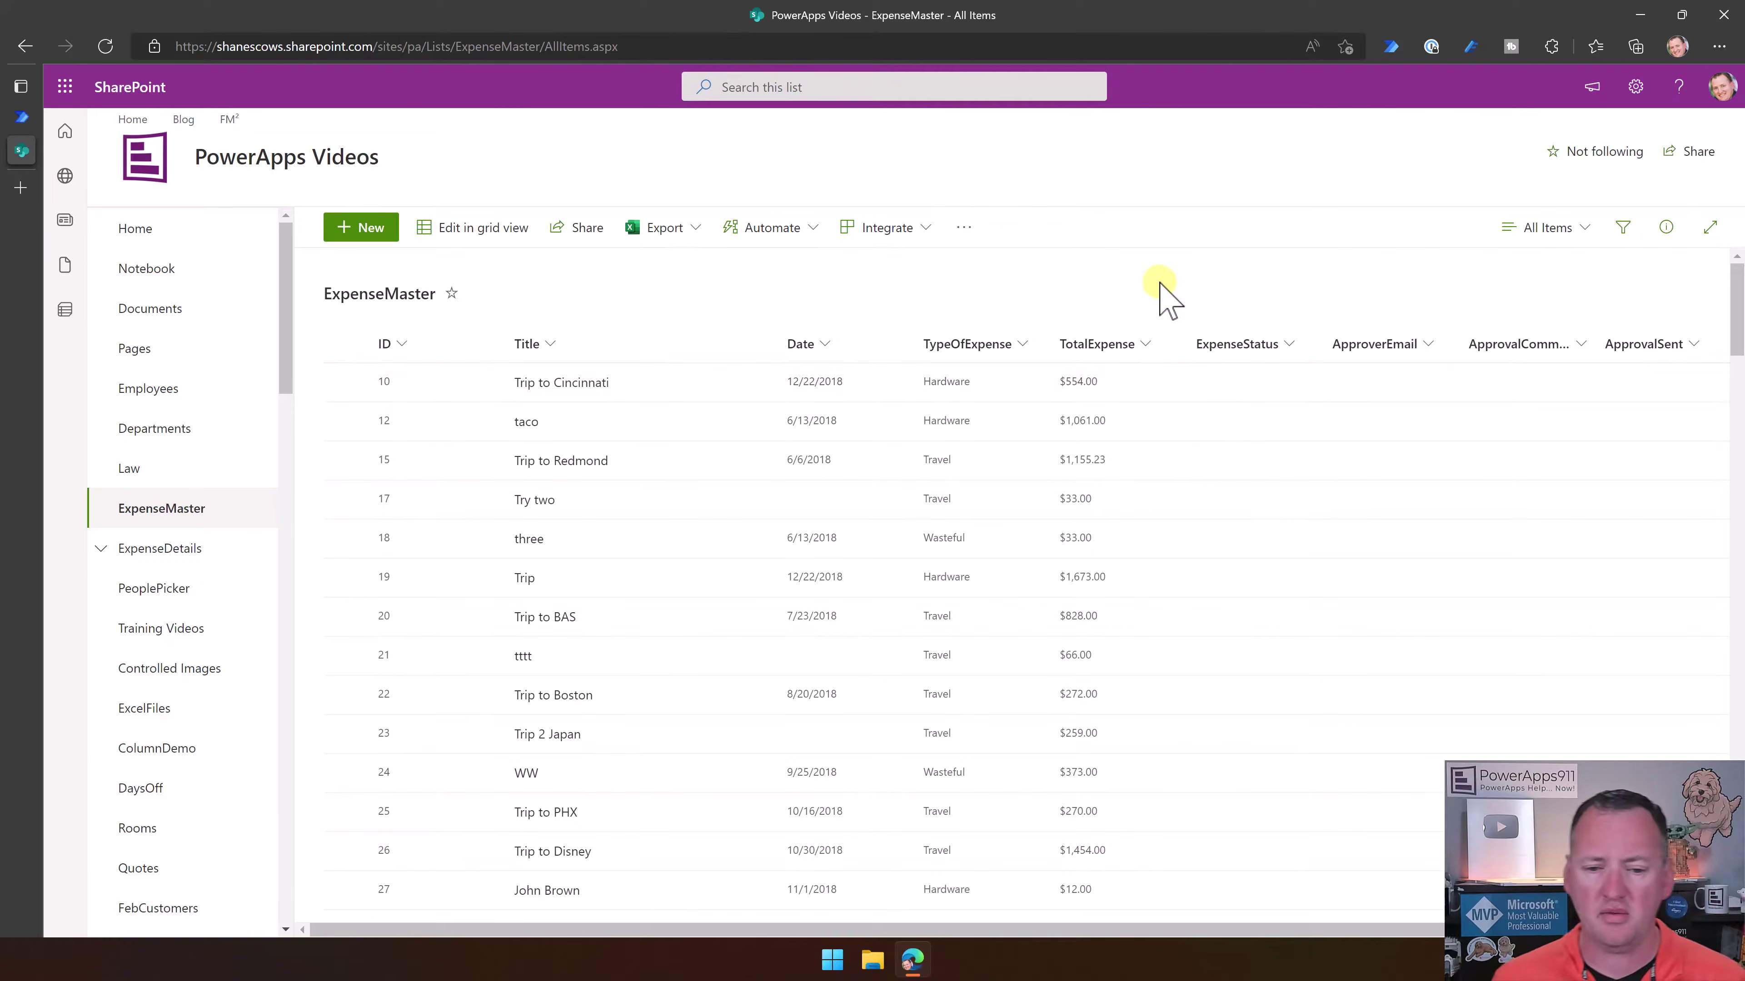
click(1635, 87)
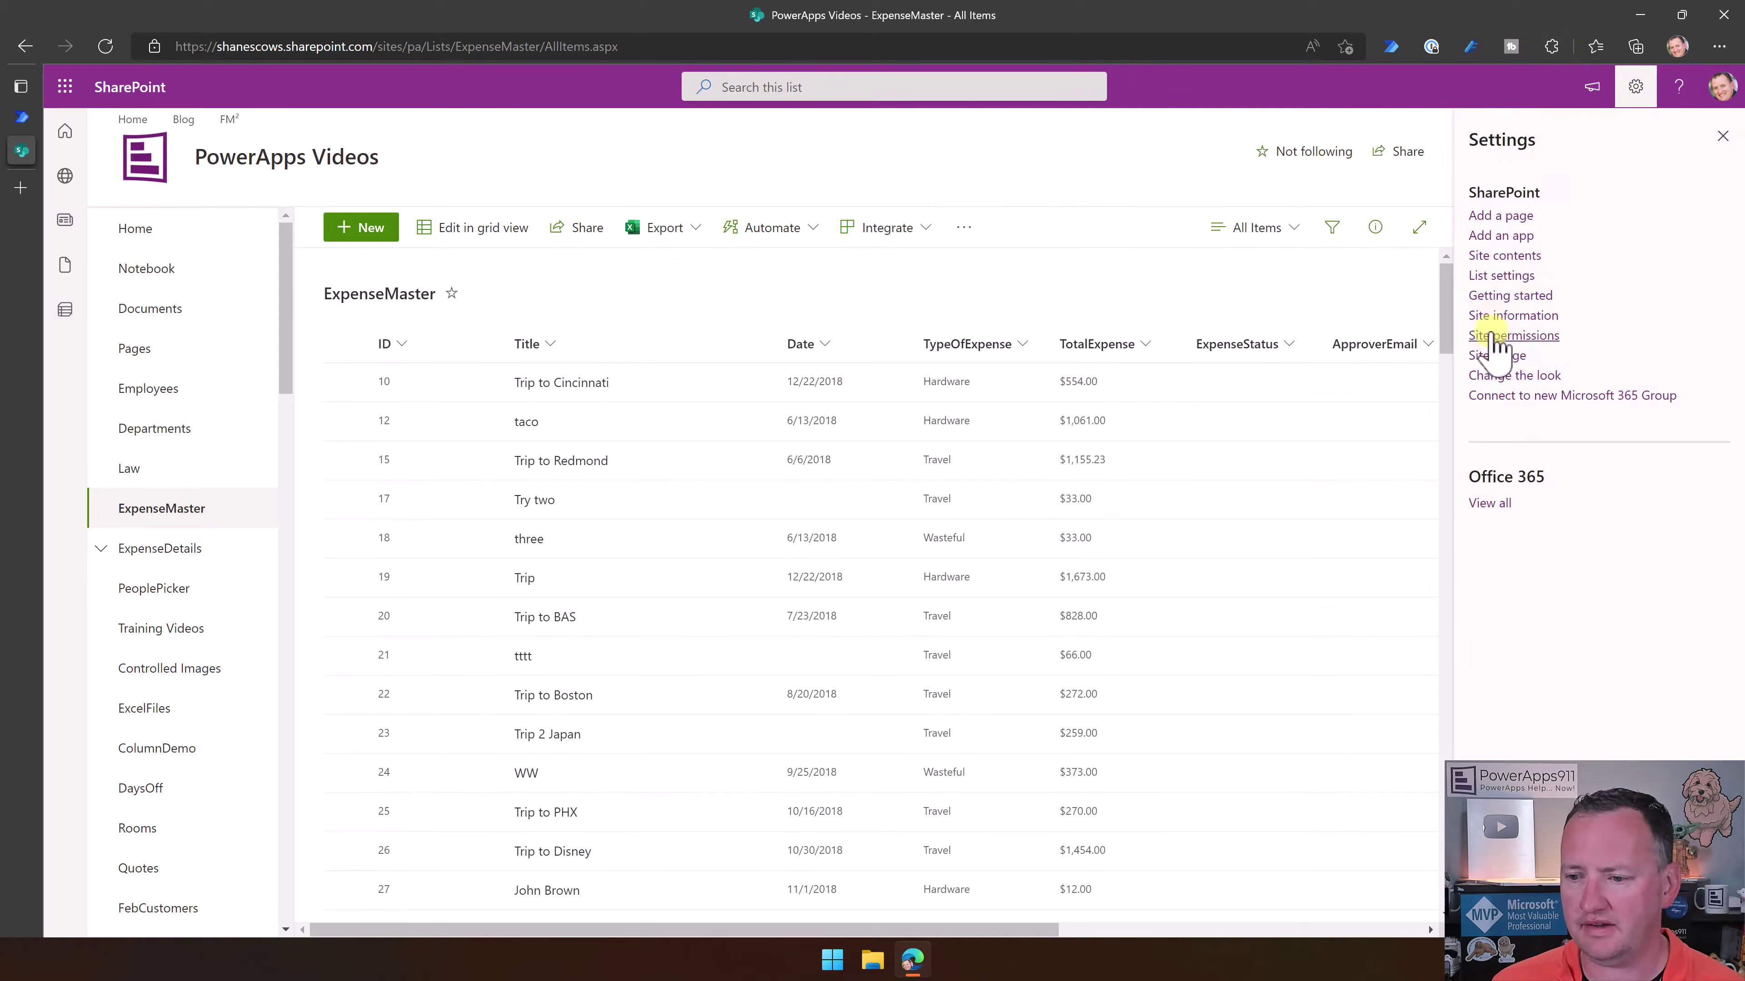
click(1501, 274)
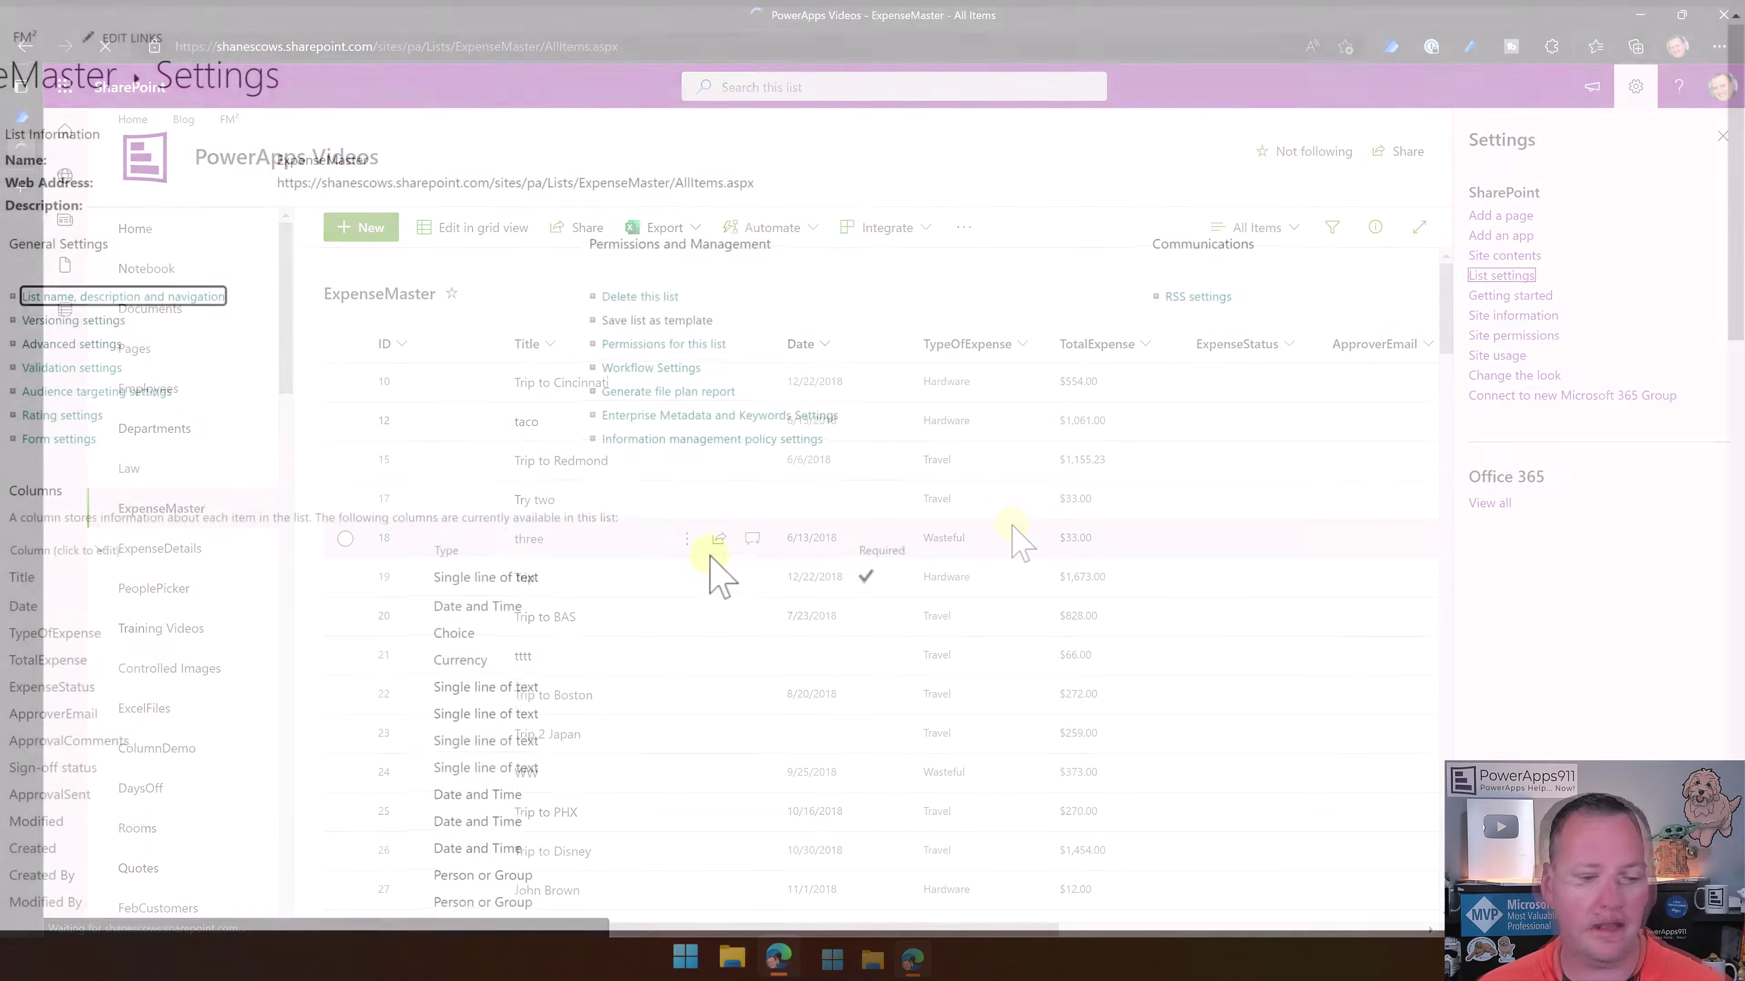
scroll(700, 543, down, 2)
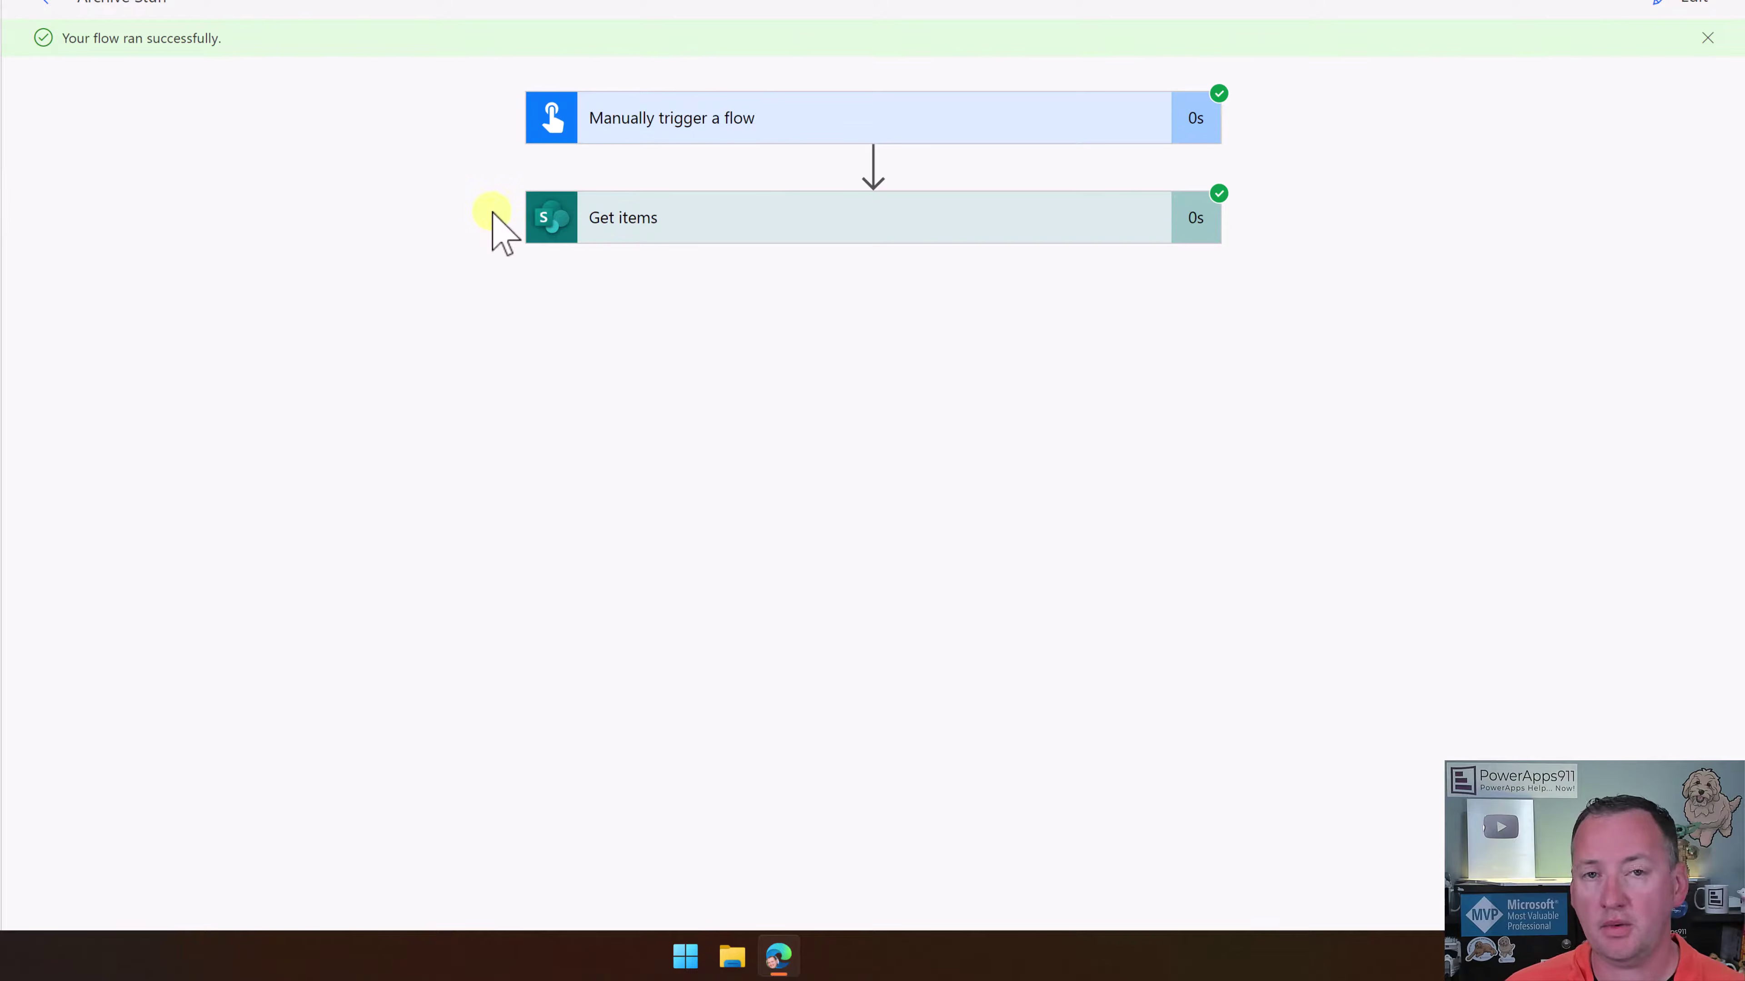
Open the raw output of the Get items run and compare how the Date and Created values are formatted
click(801, 221)
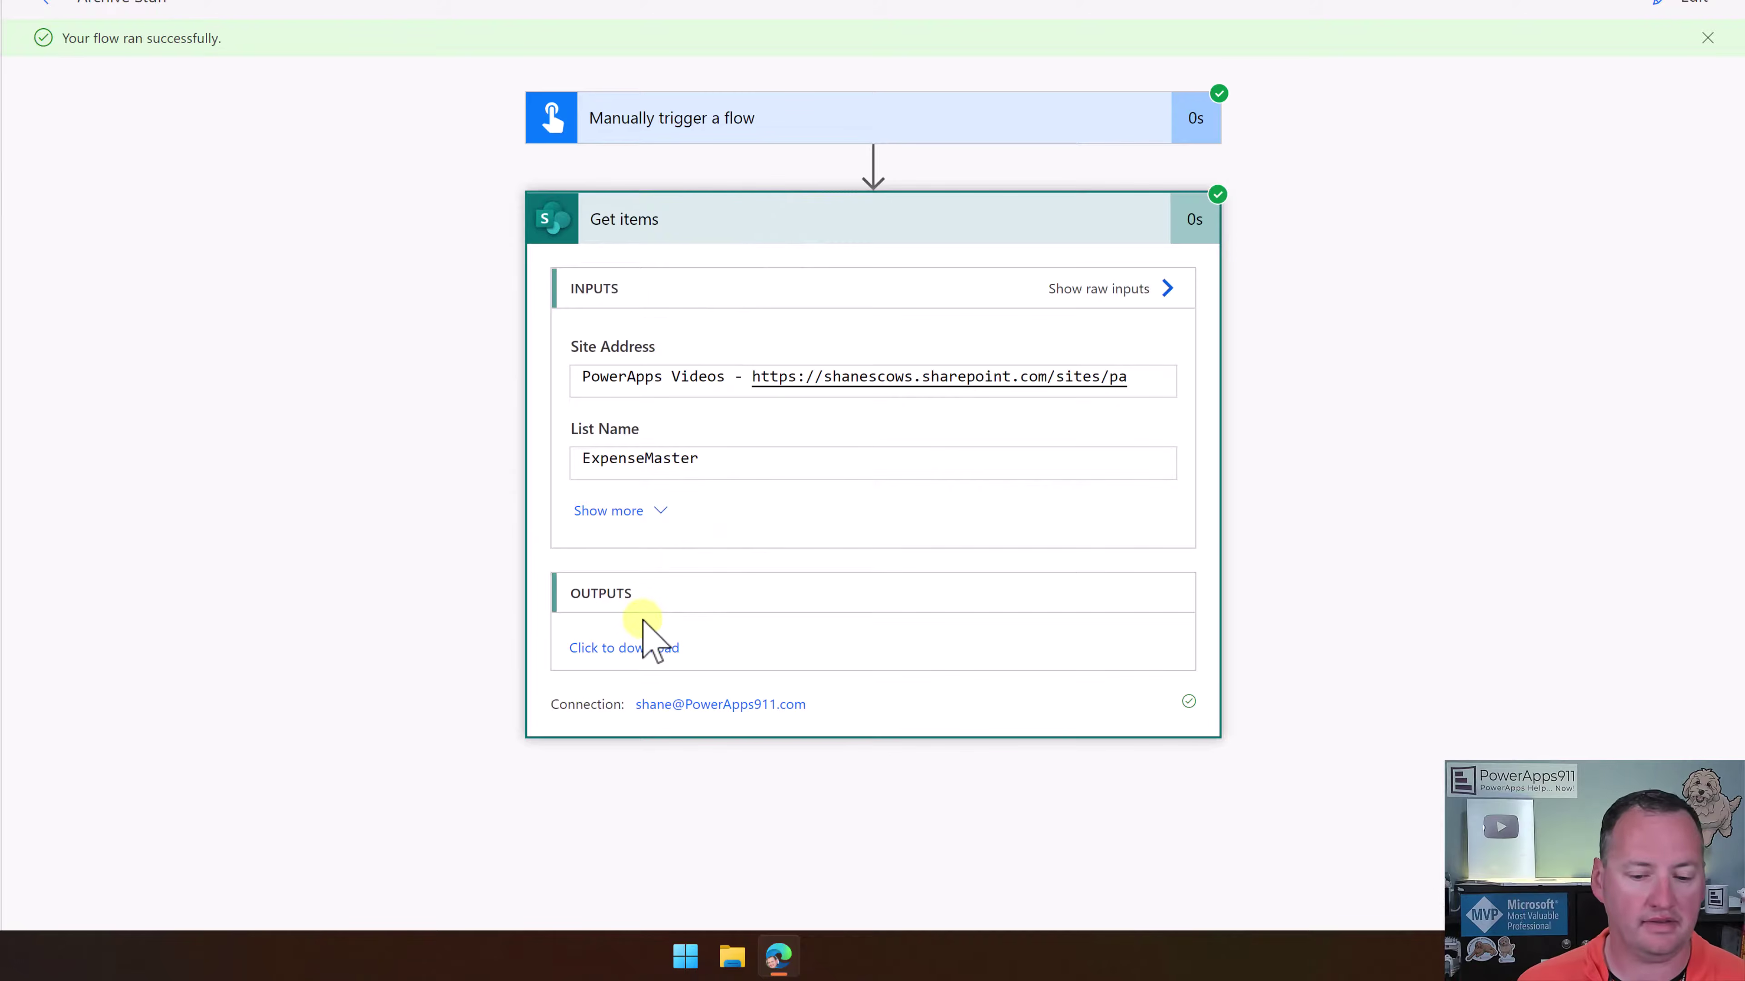
click(631, 646)
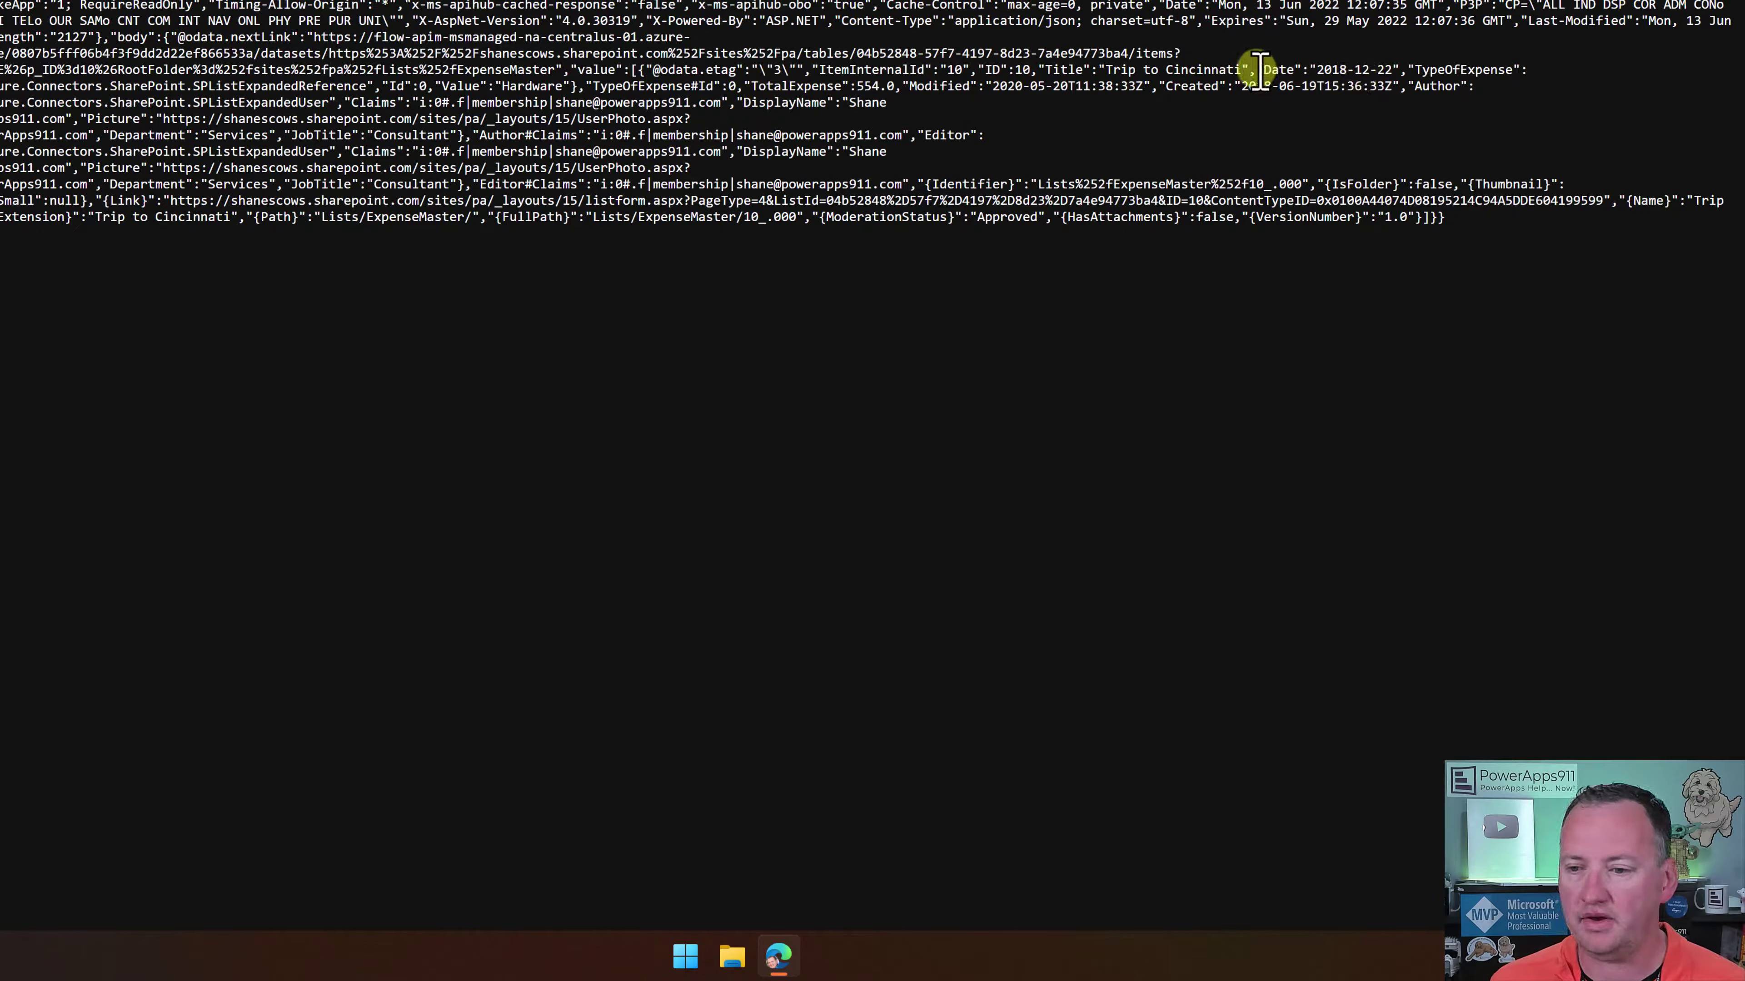
drag(1260, 69, 1398, 72)
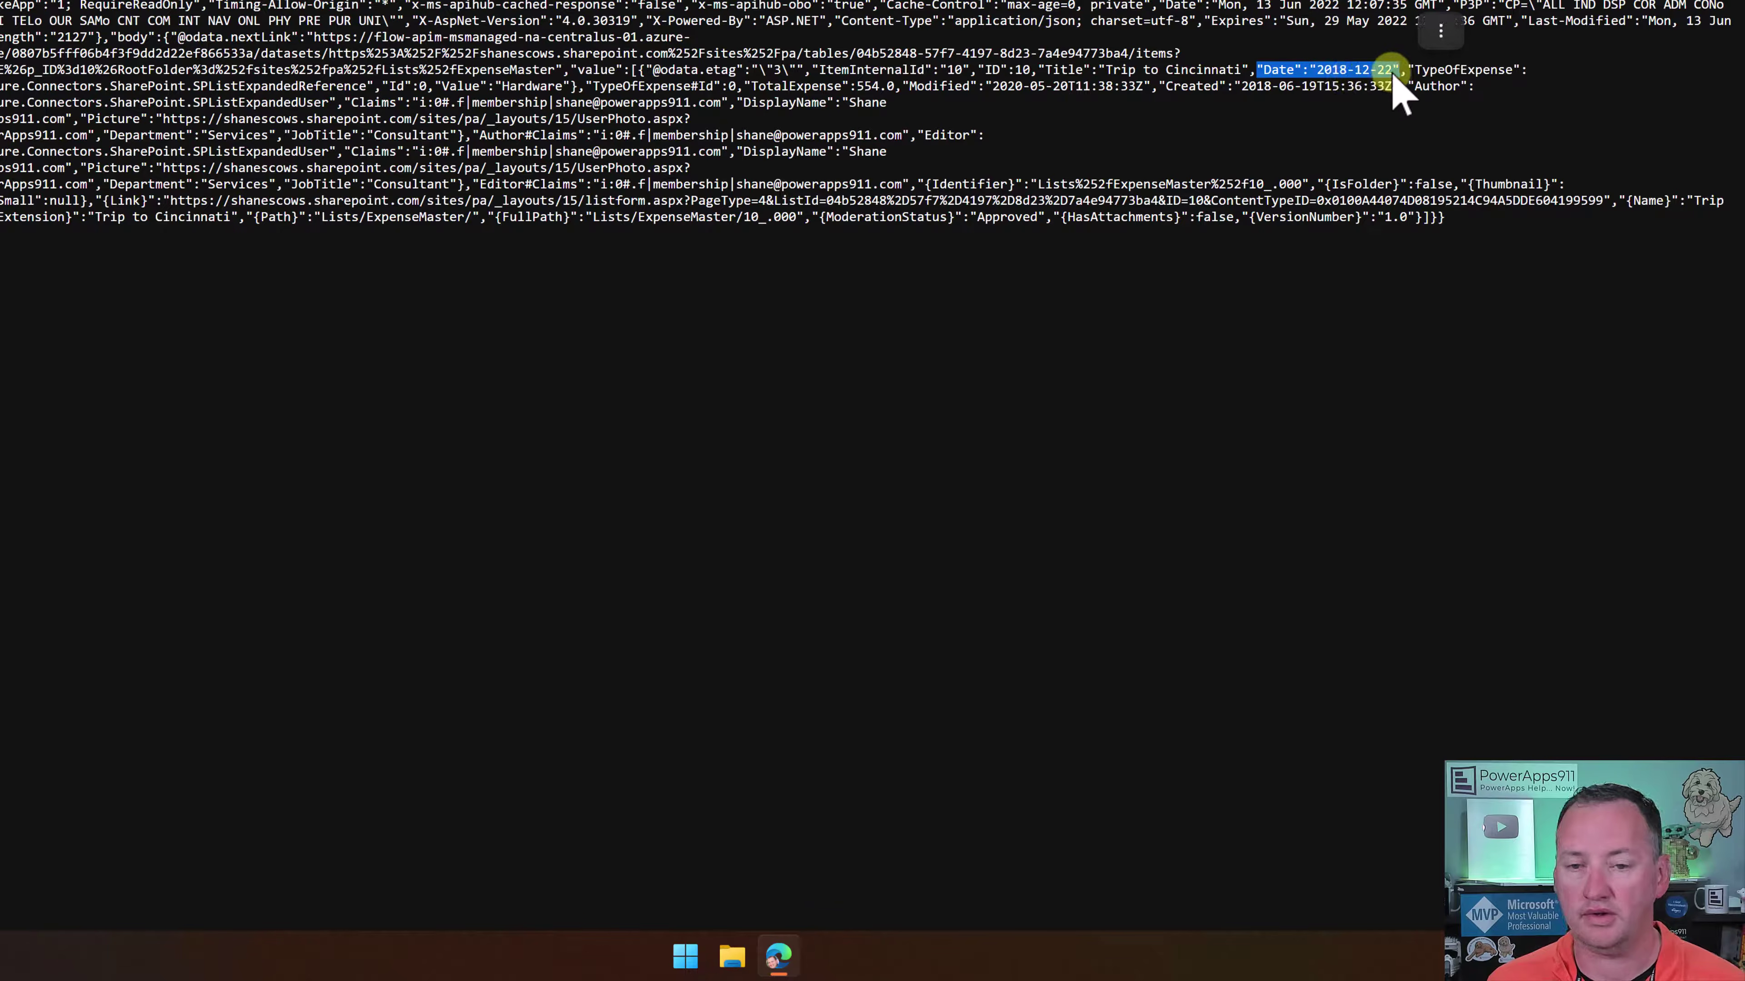
click(3, 3)
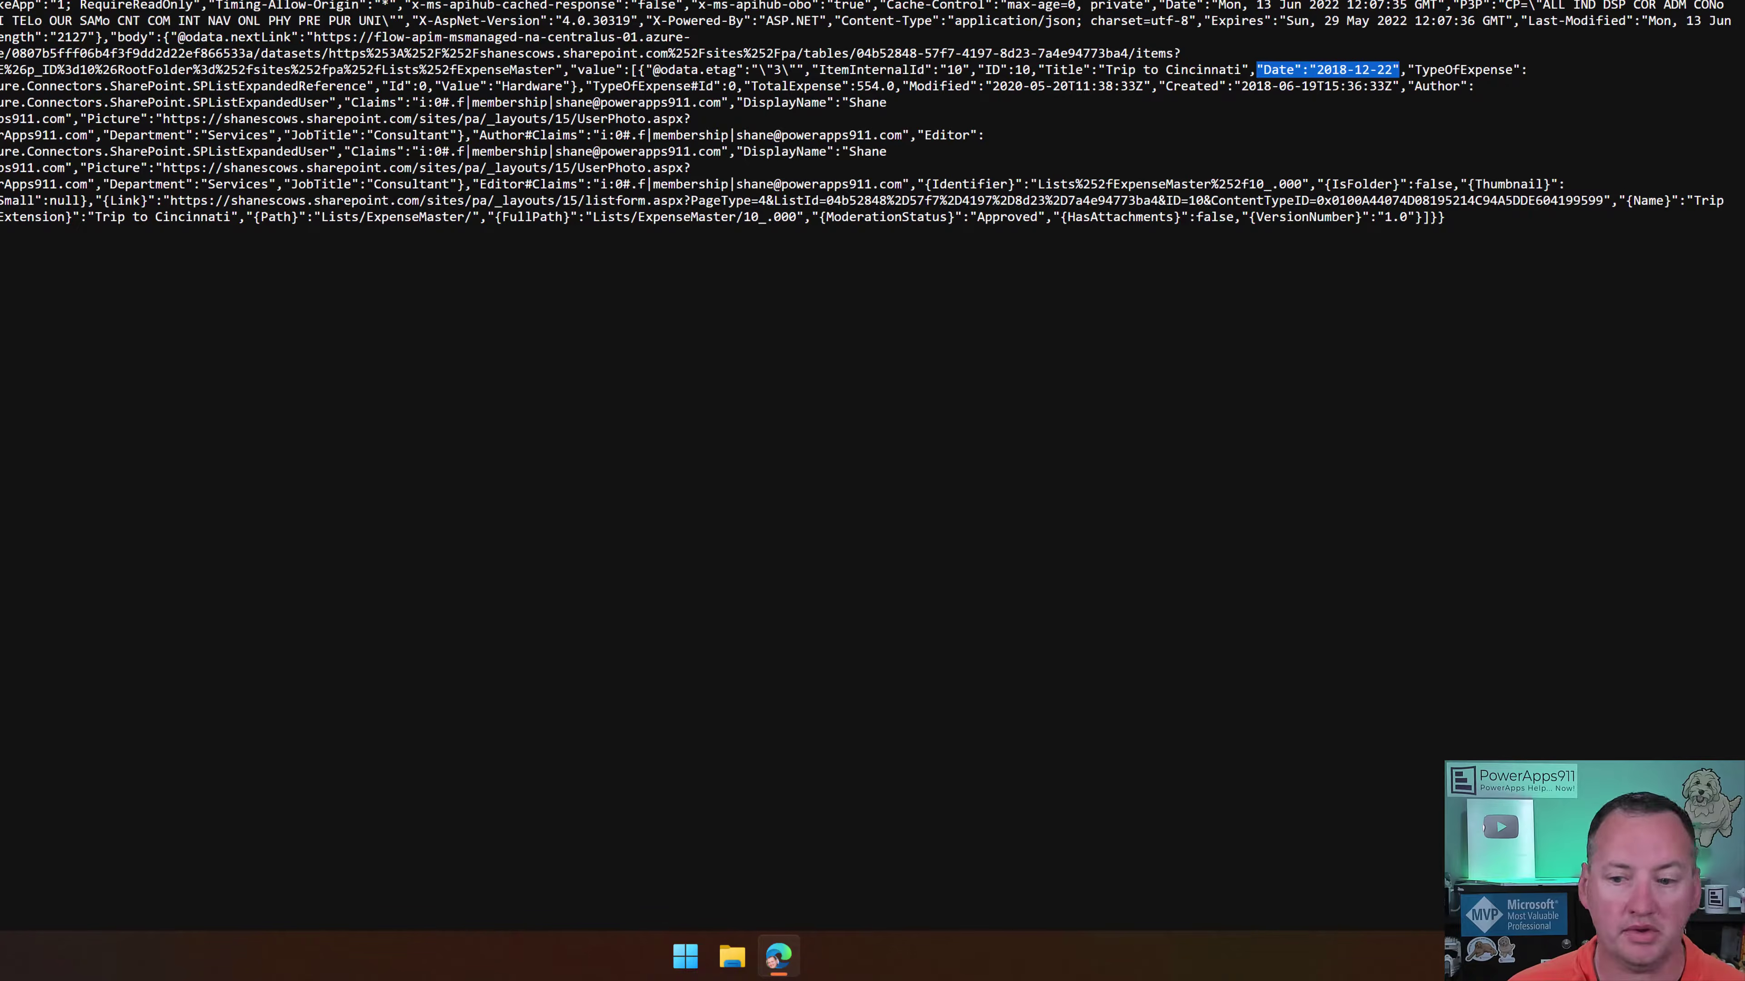
drag(1398, 69, 1257, 69)
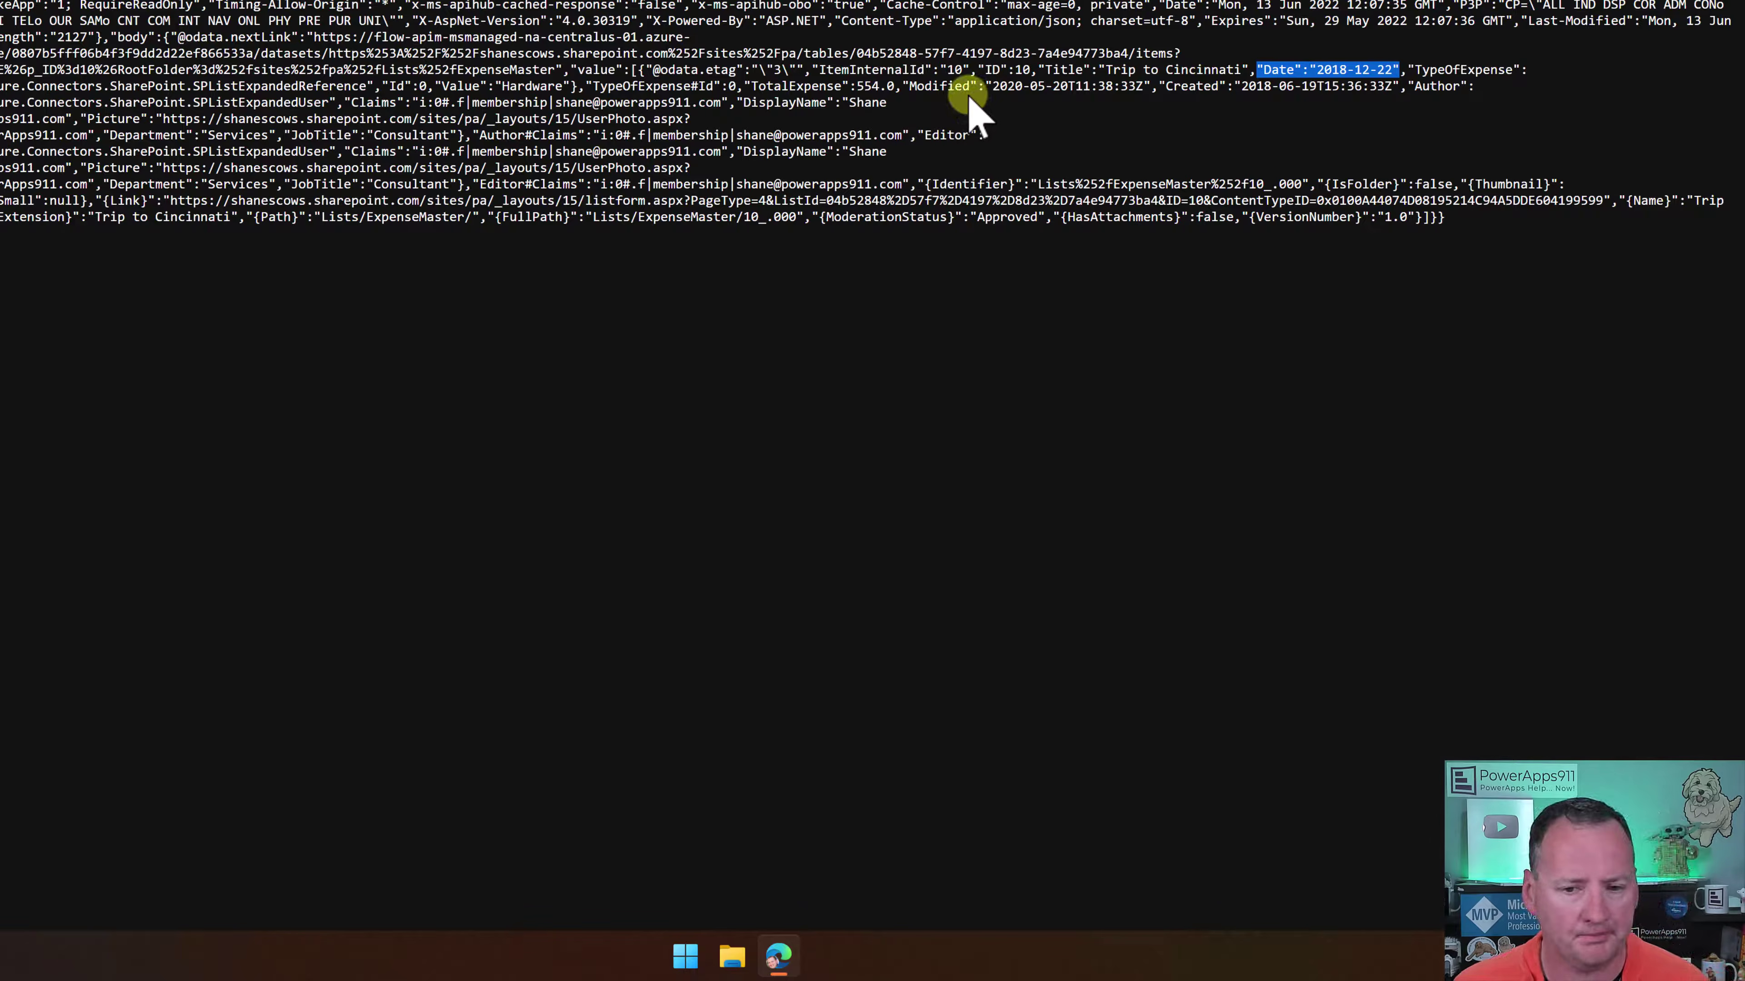
click(1162, 88)
drag(1162, 88, 1398, 93)
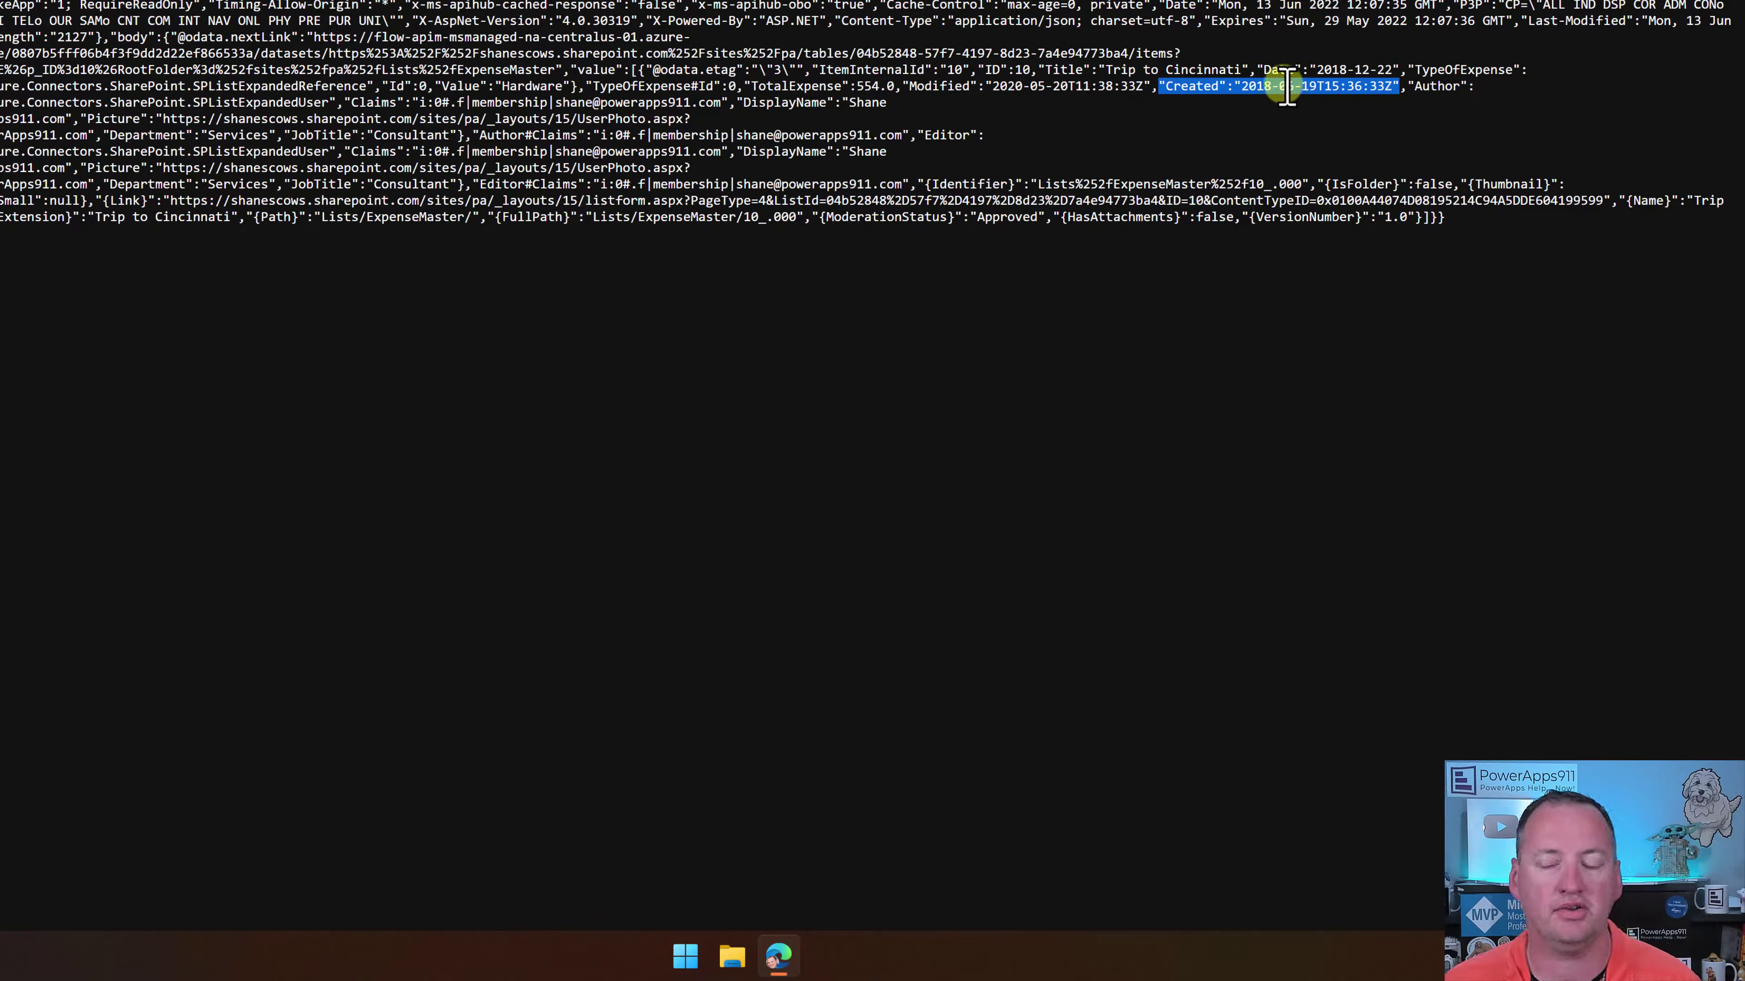
Copy the Created timestamp 2018-06-19T15:36:33Z from the raw output, without its quotation marks
click(1244, 87)
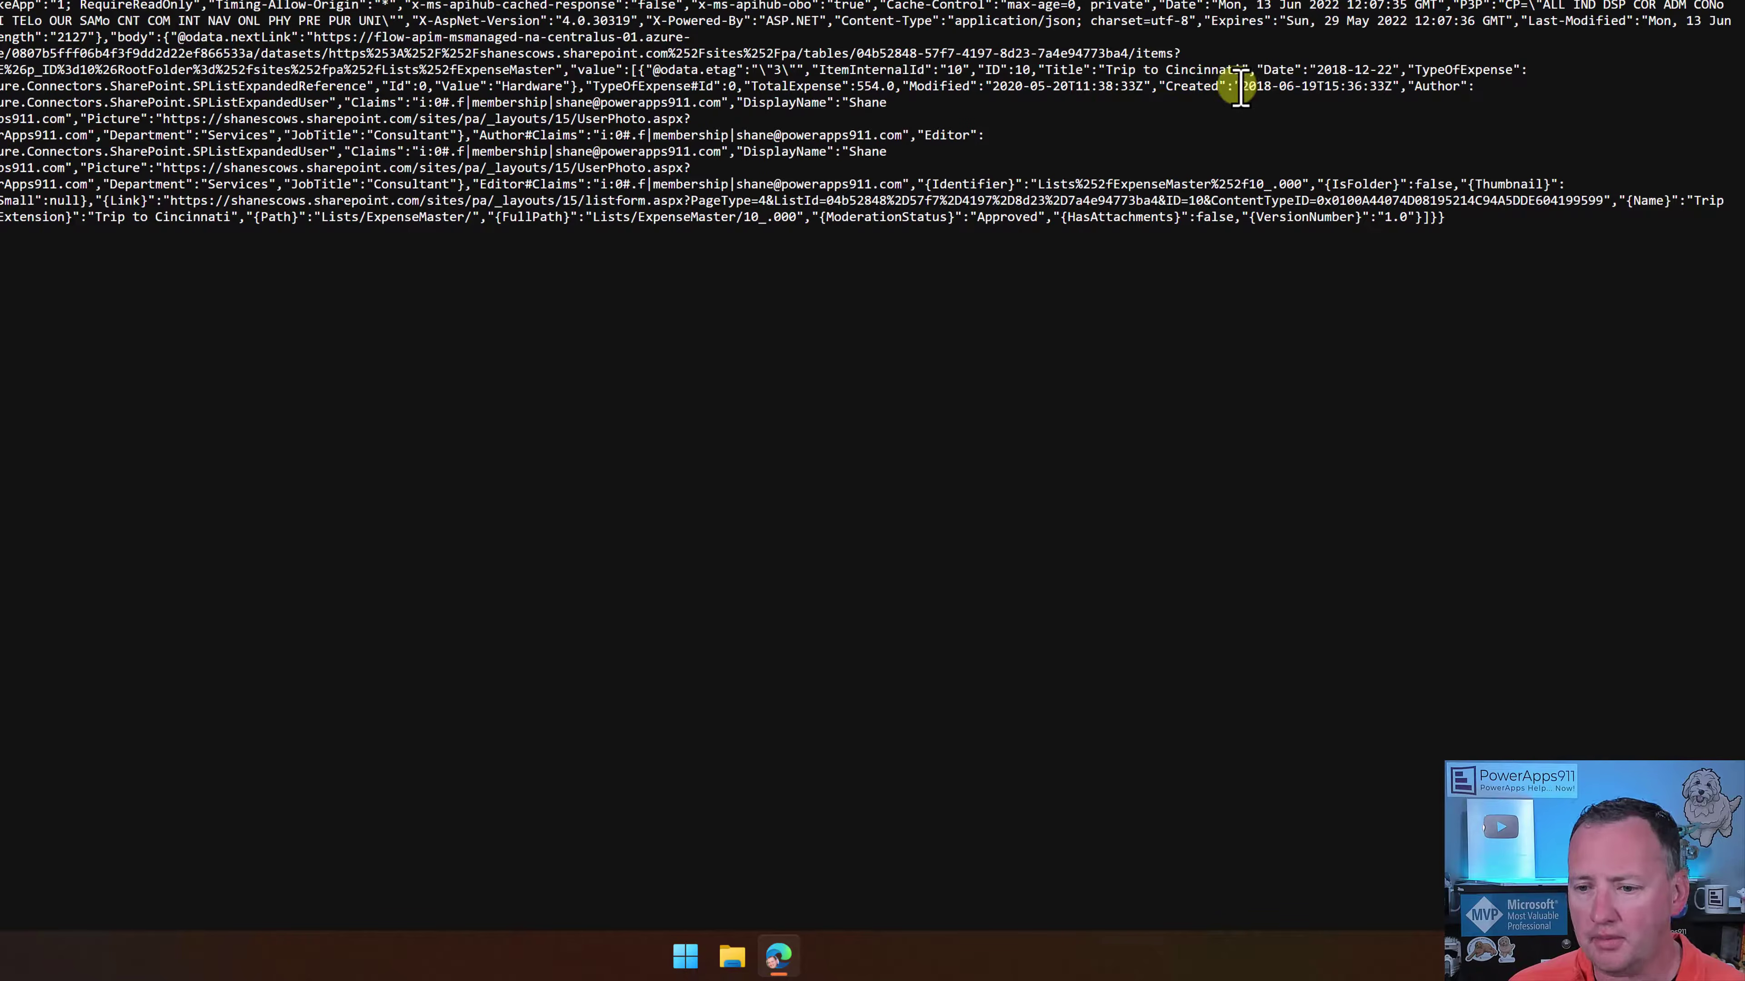
drag(1240, 86, 1394, 85)
key(ctrl+c)
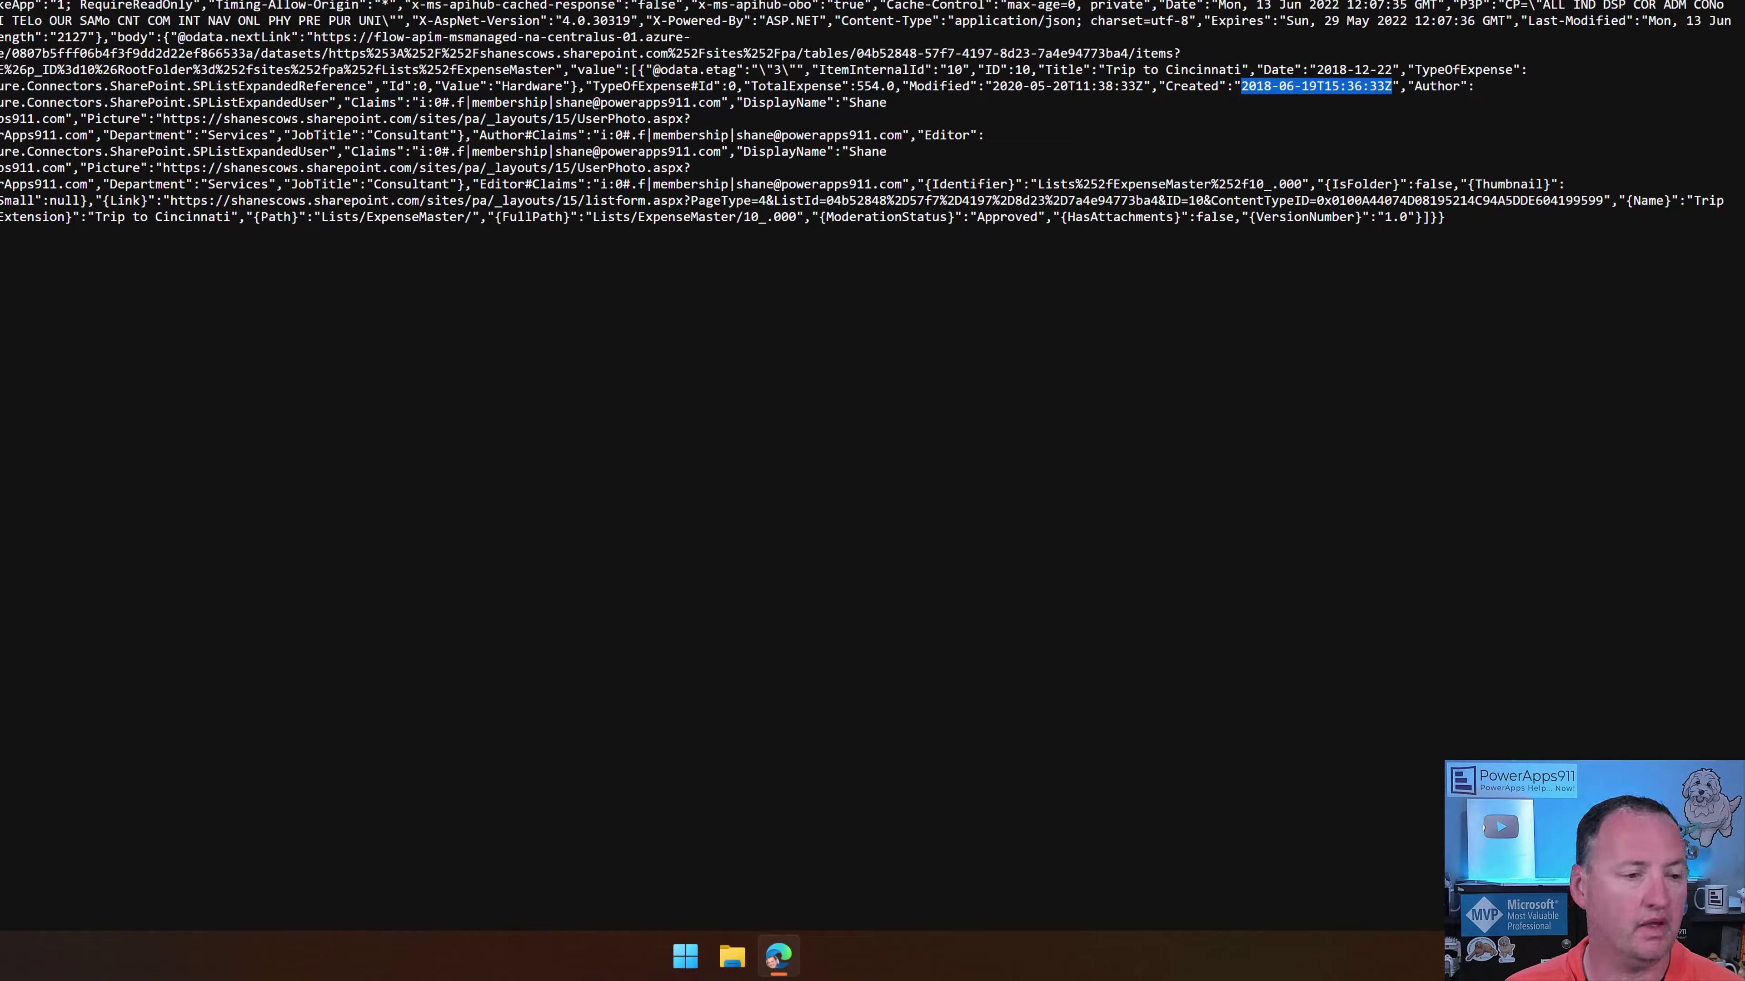
Reopen the flow in edit mode and check the column names in the ExpenseMaster list settings before returning to the Get items filter query
click(97, 1)
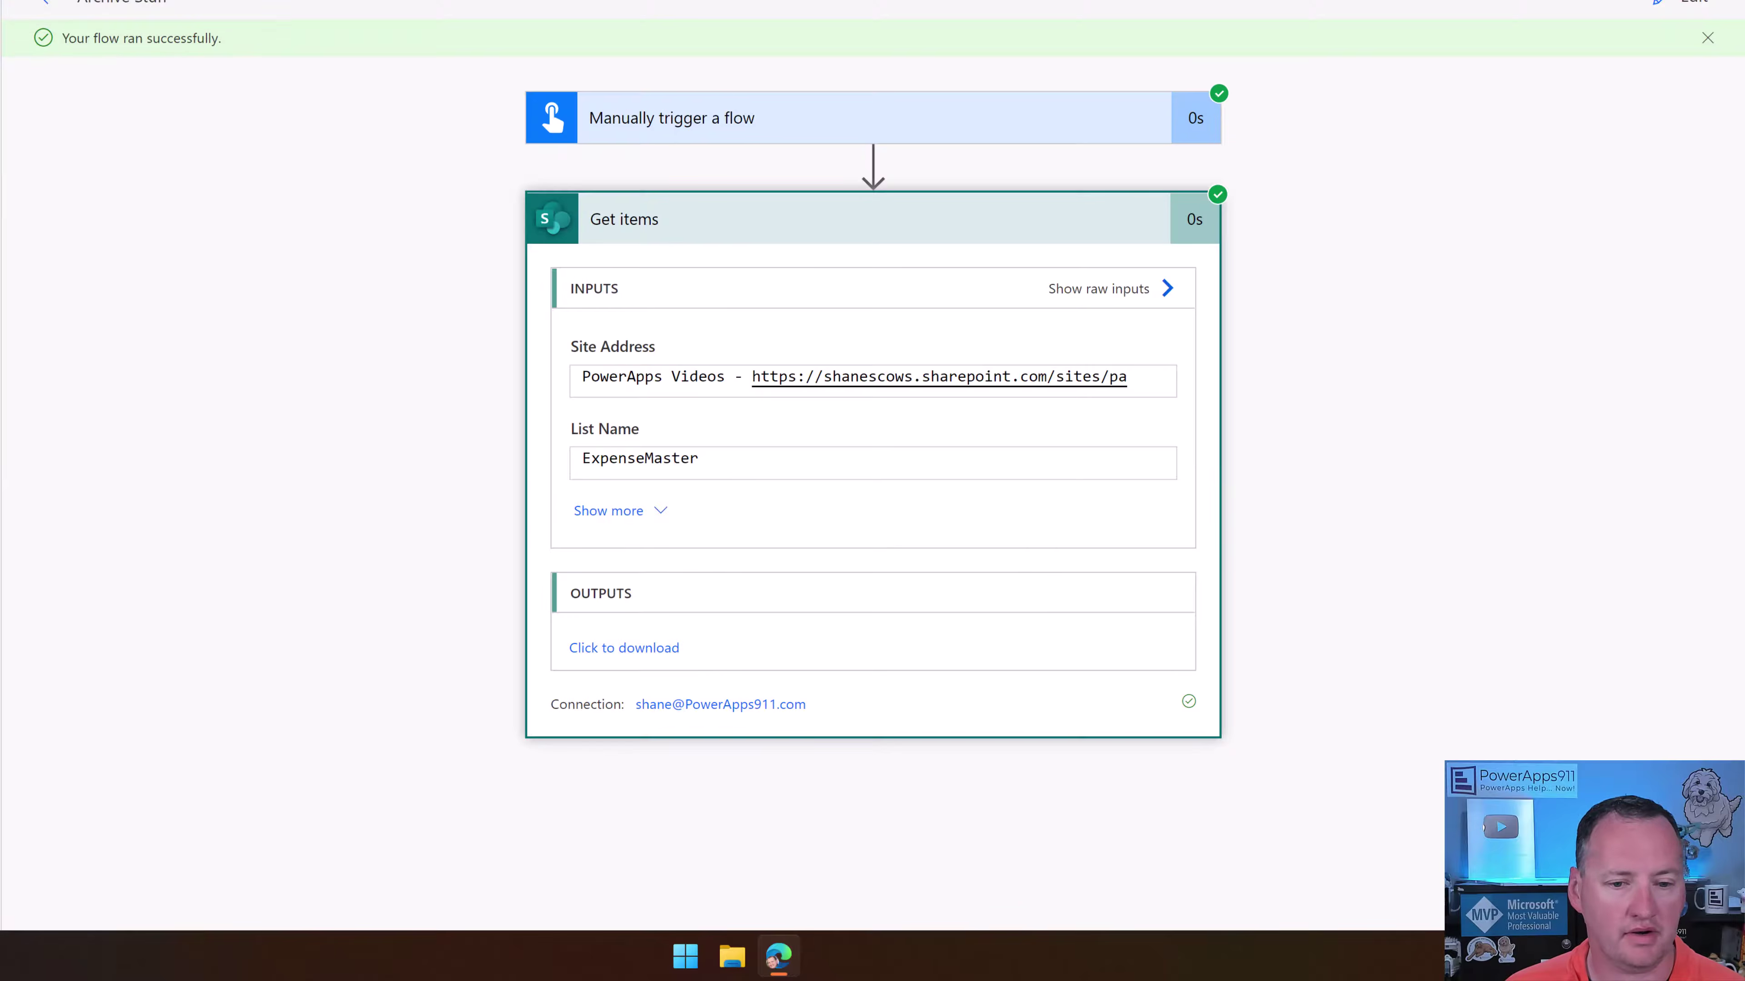
click(1696, 4)
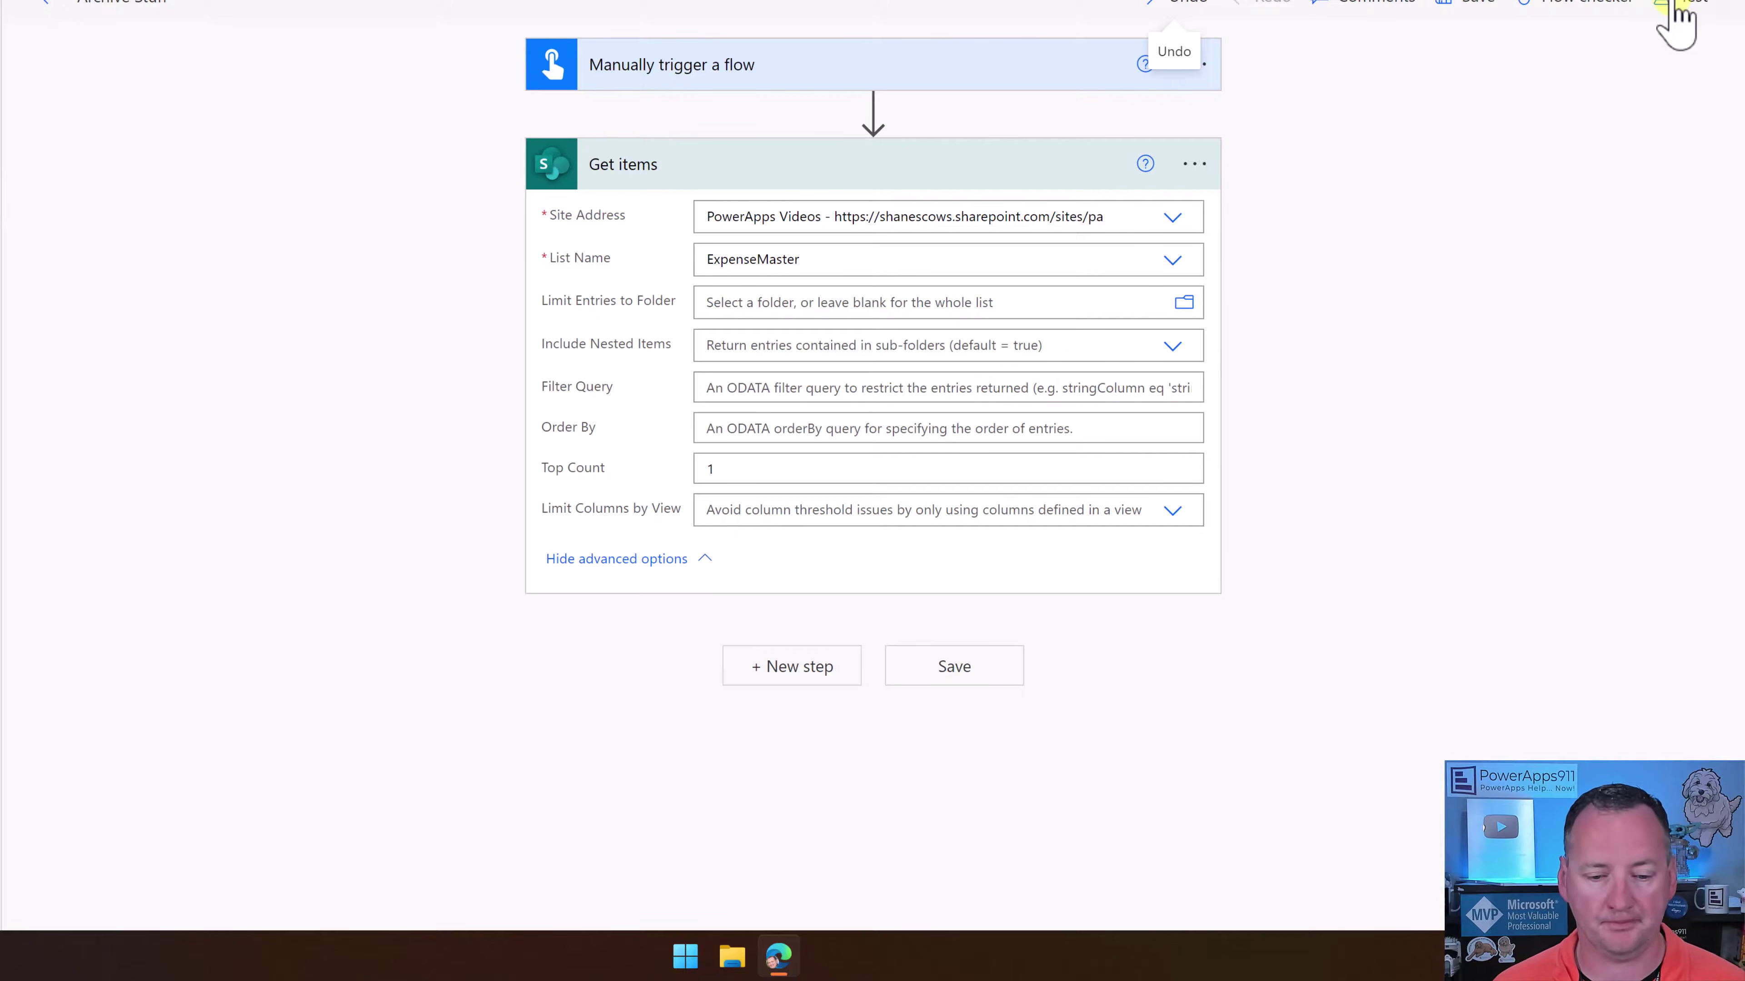
click(795, 389)
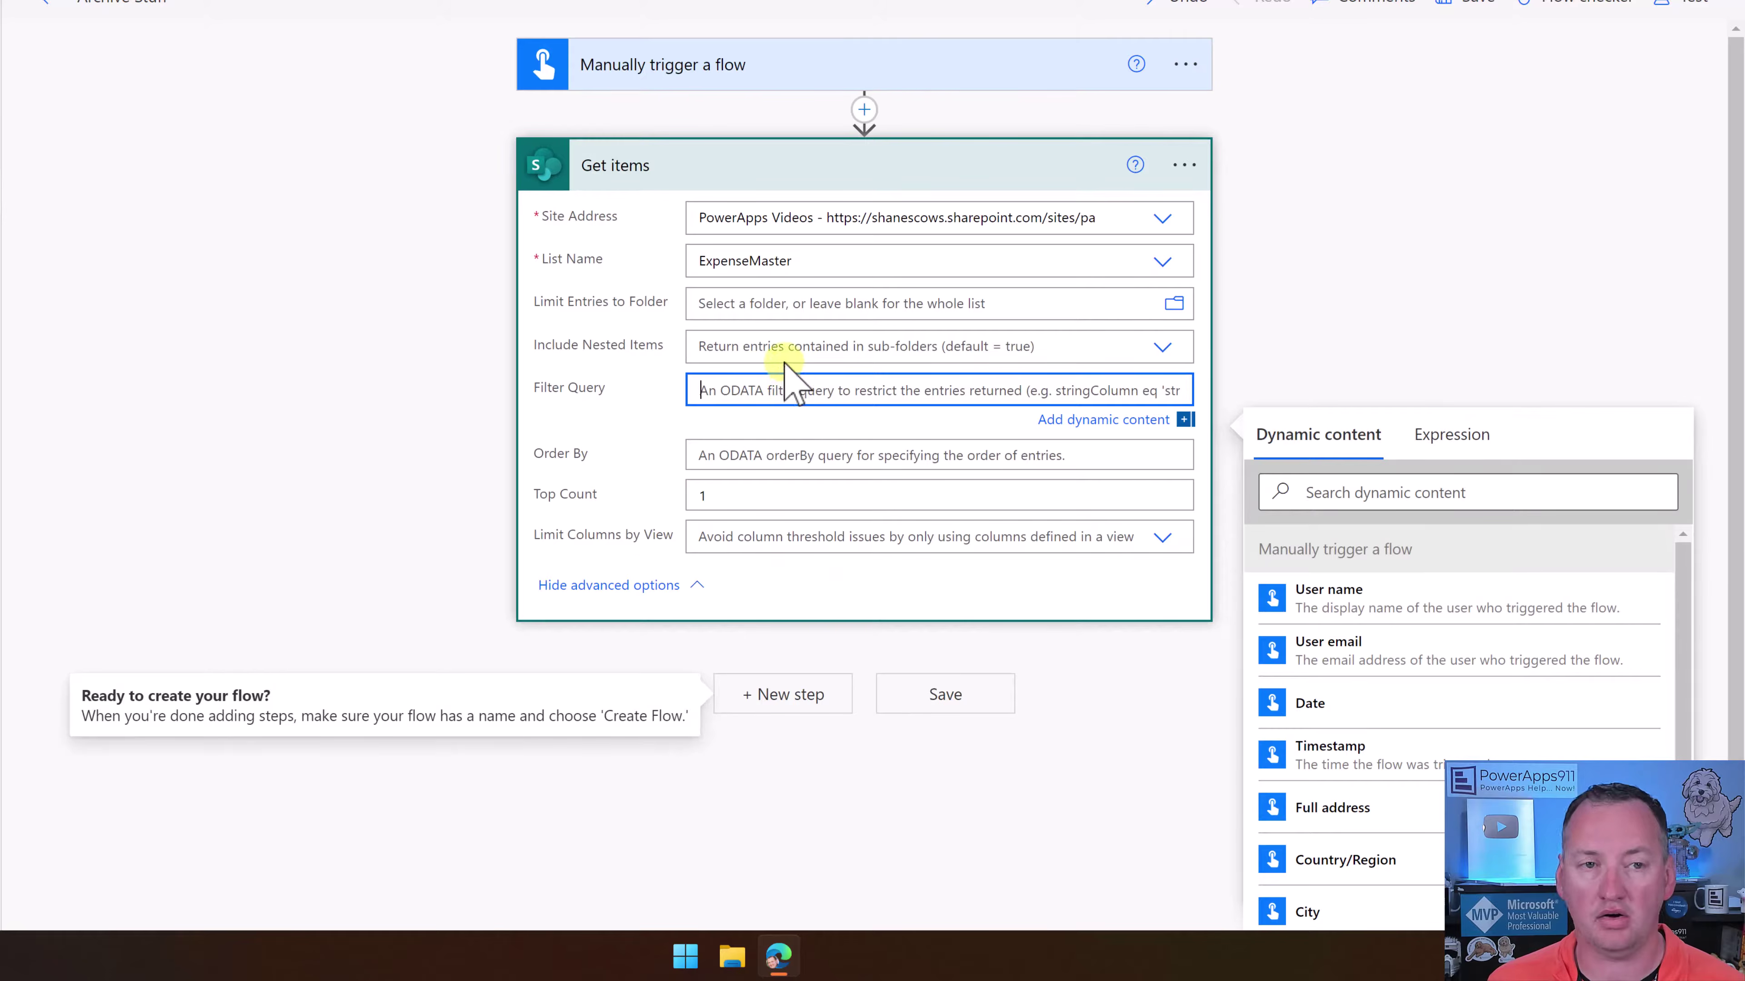
click(82, 2)
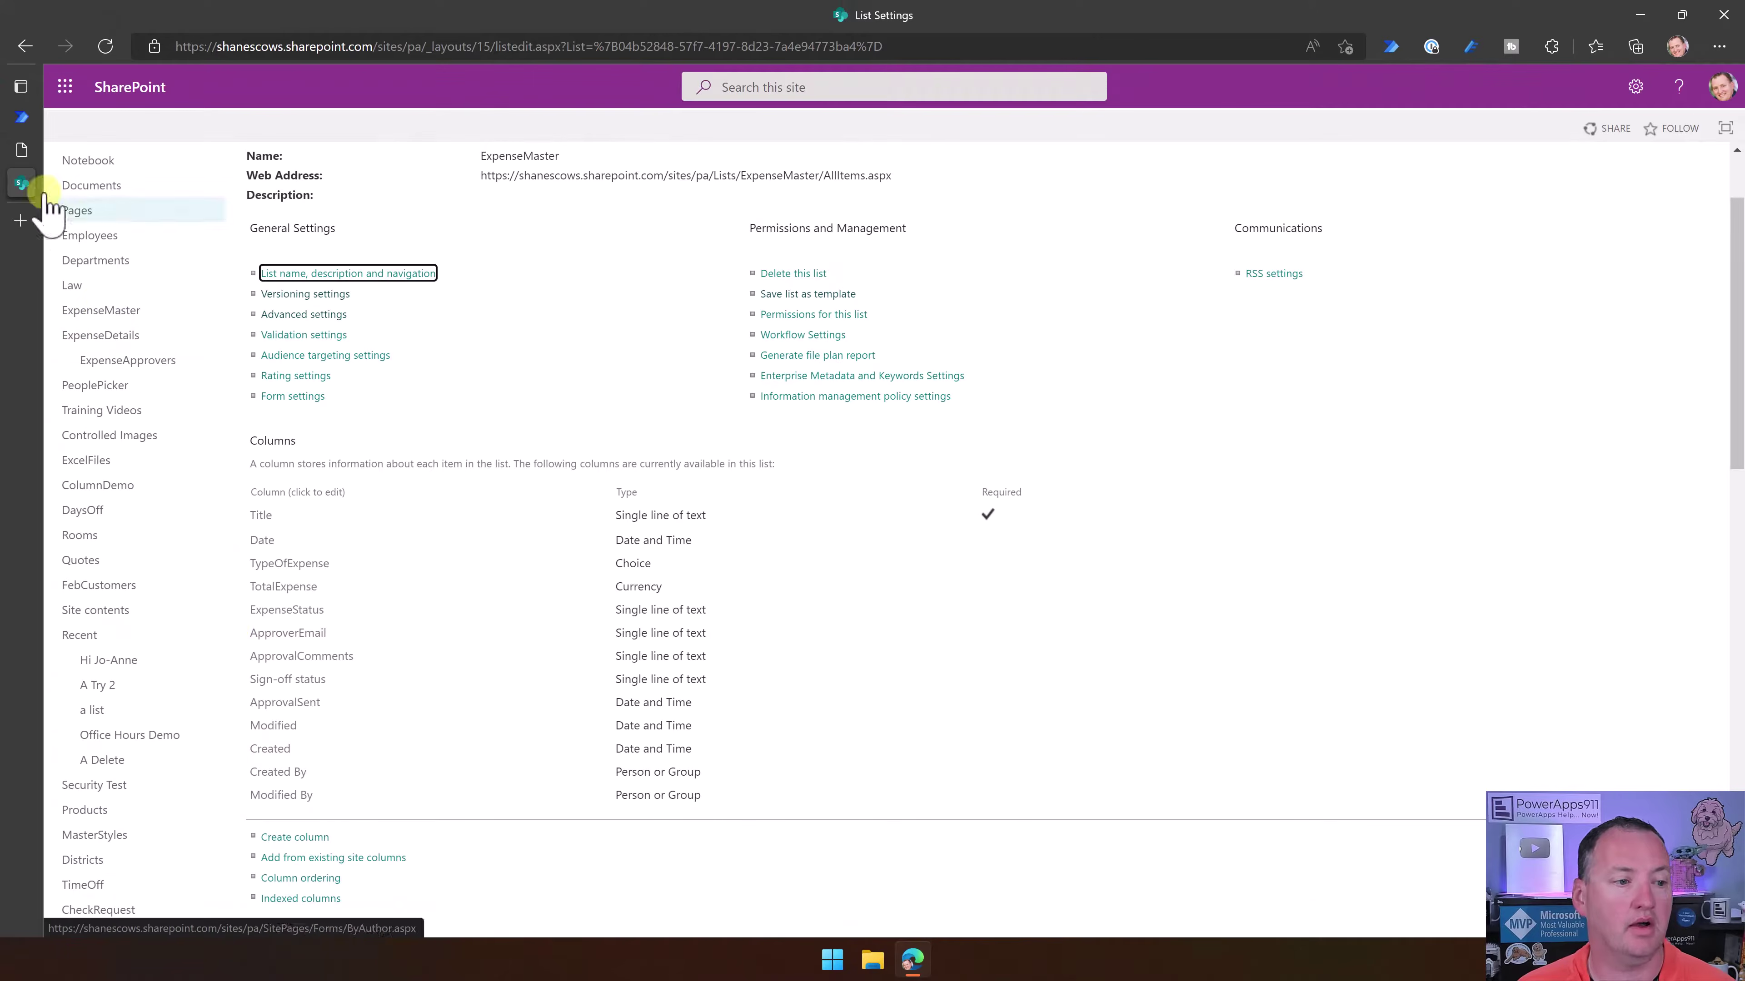
mouse_move(23, 126)
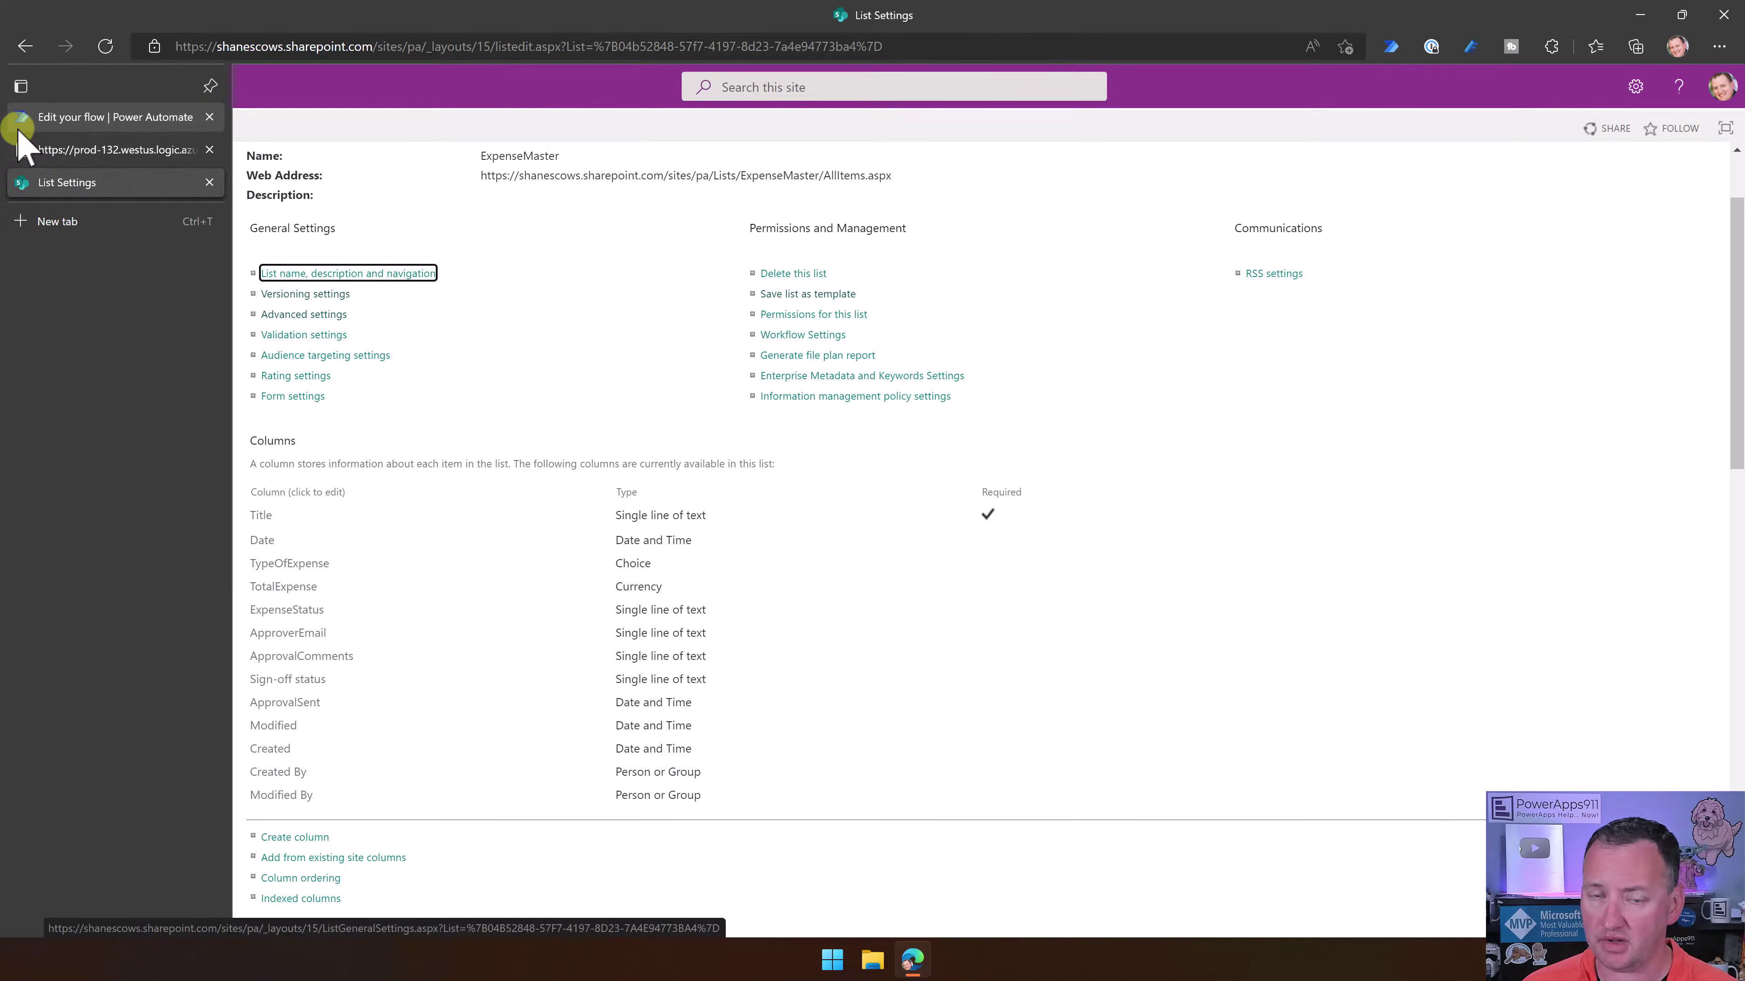
click(65, 119)
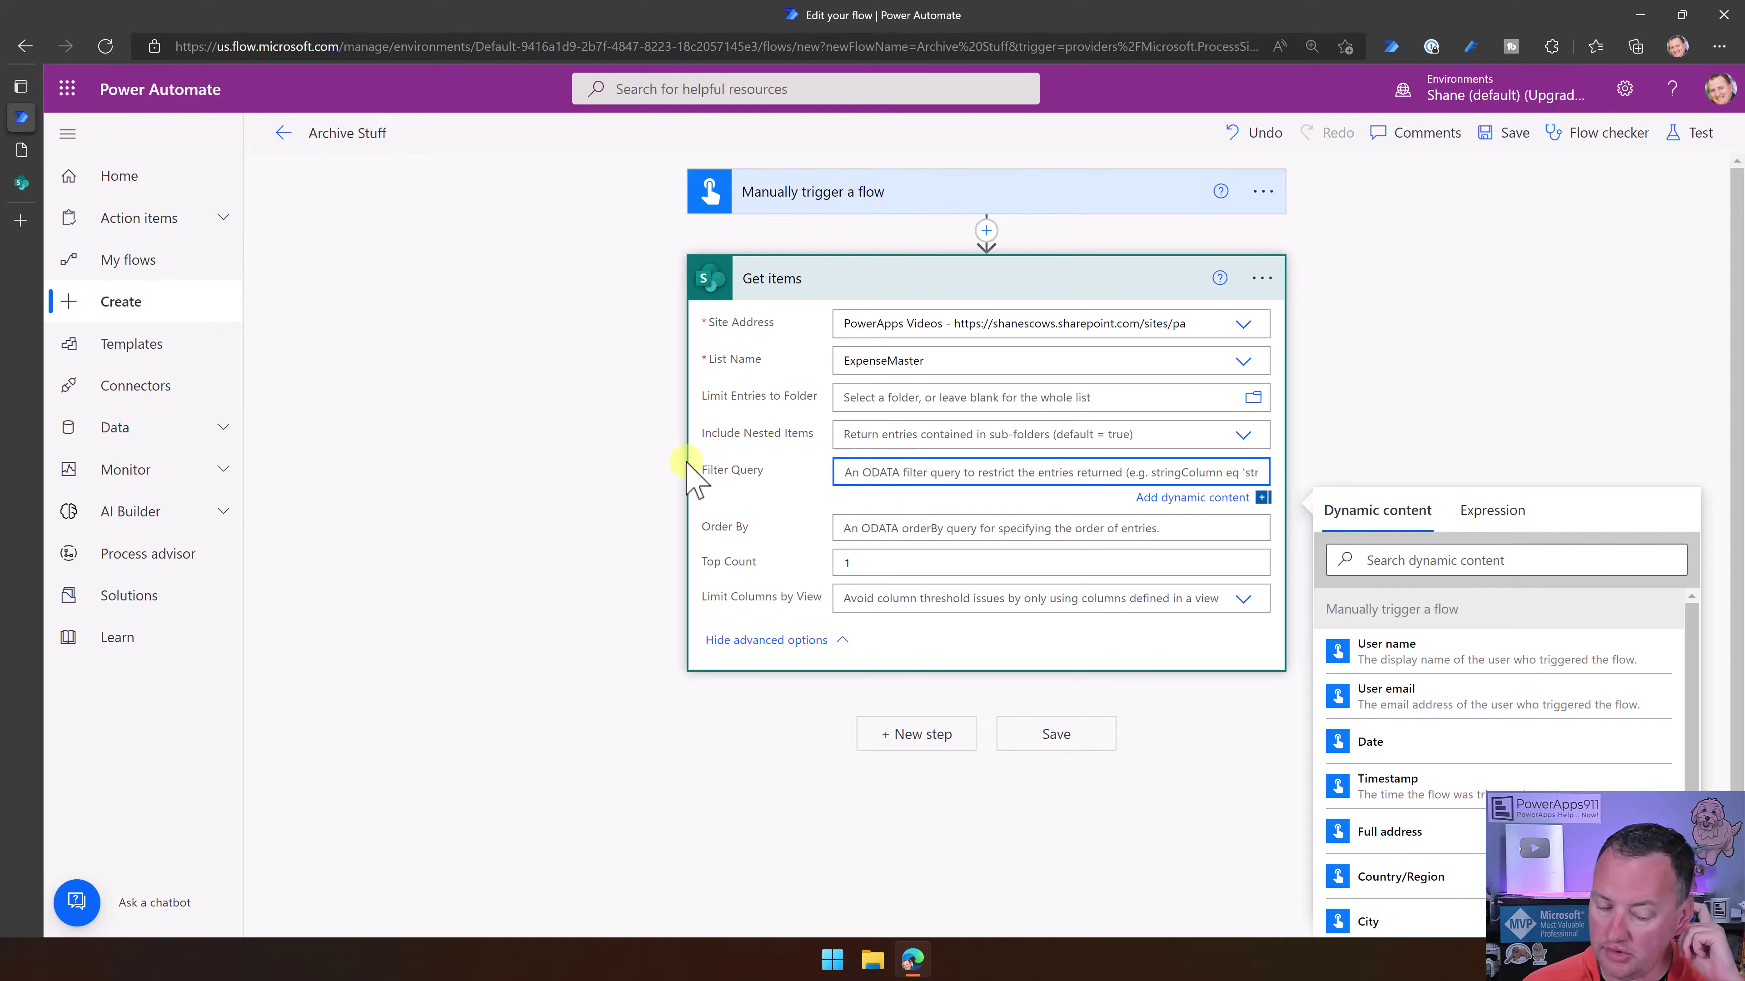
Set the Get items filter query to Created lt '2018-06-20T15:36:33Z', reusing the copied timestamp with the day changed to 20
text(c)
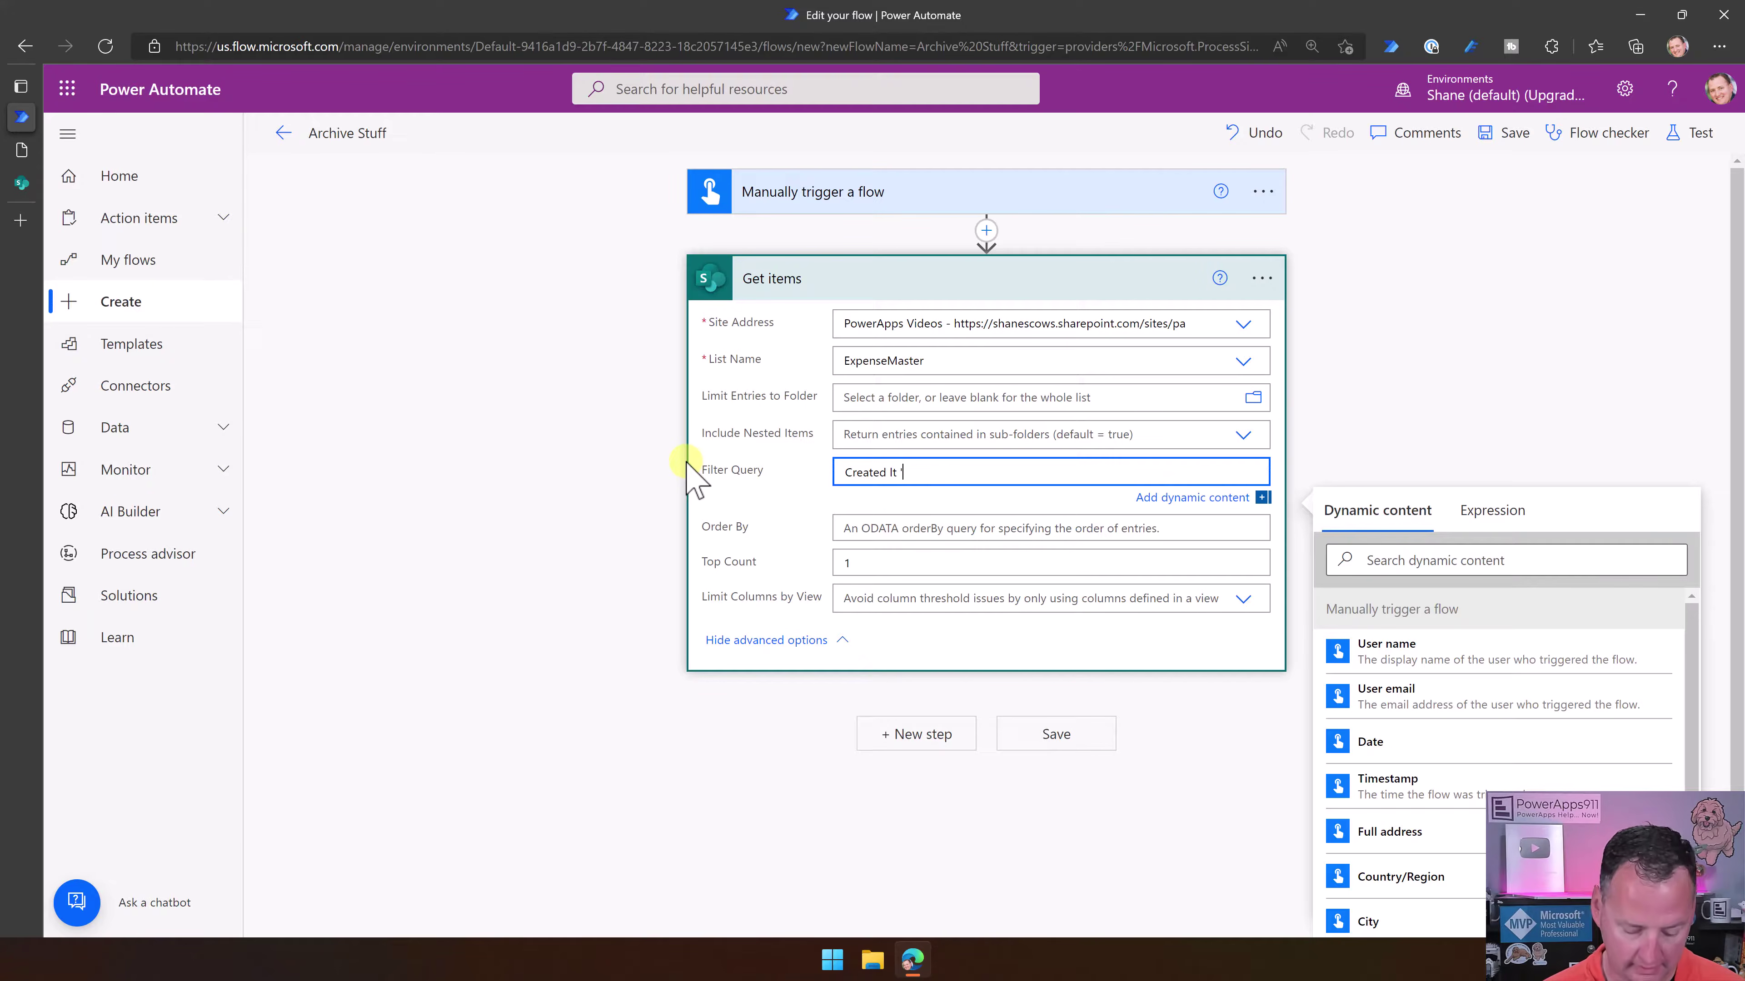
key(ctrl+v)
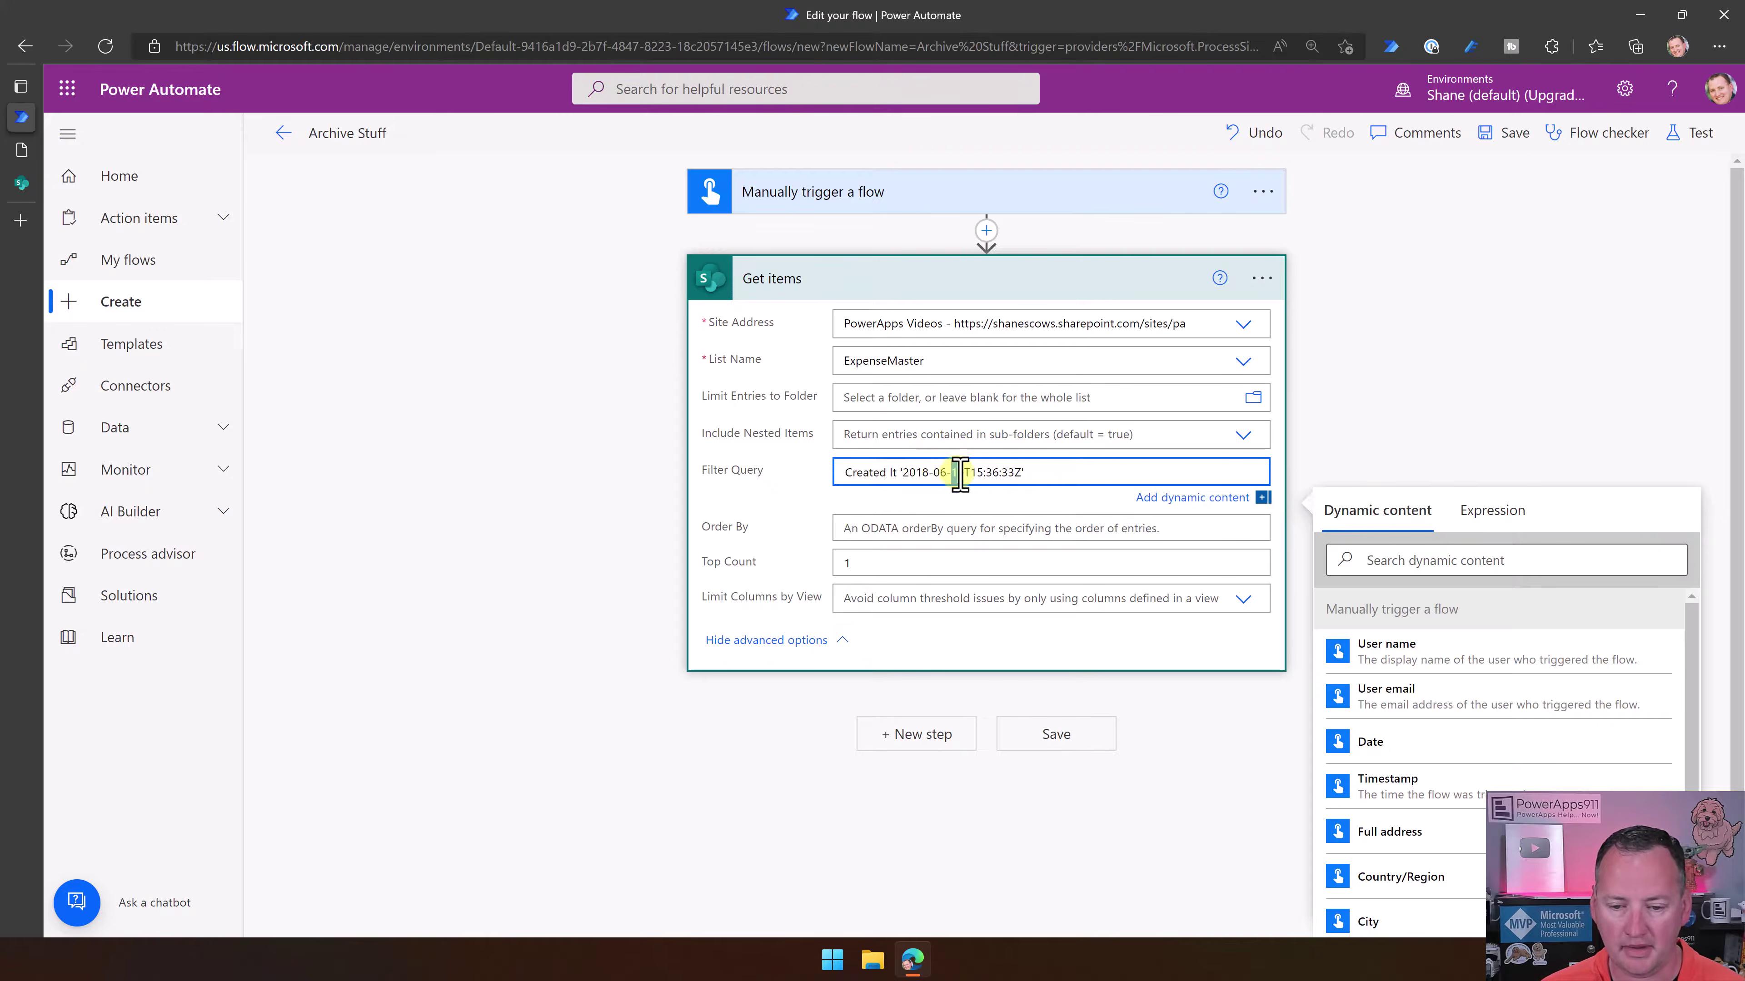
text(20)
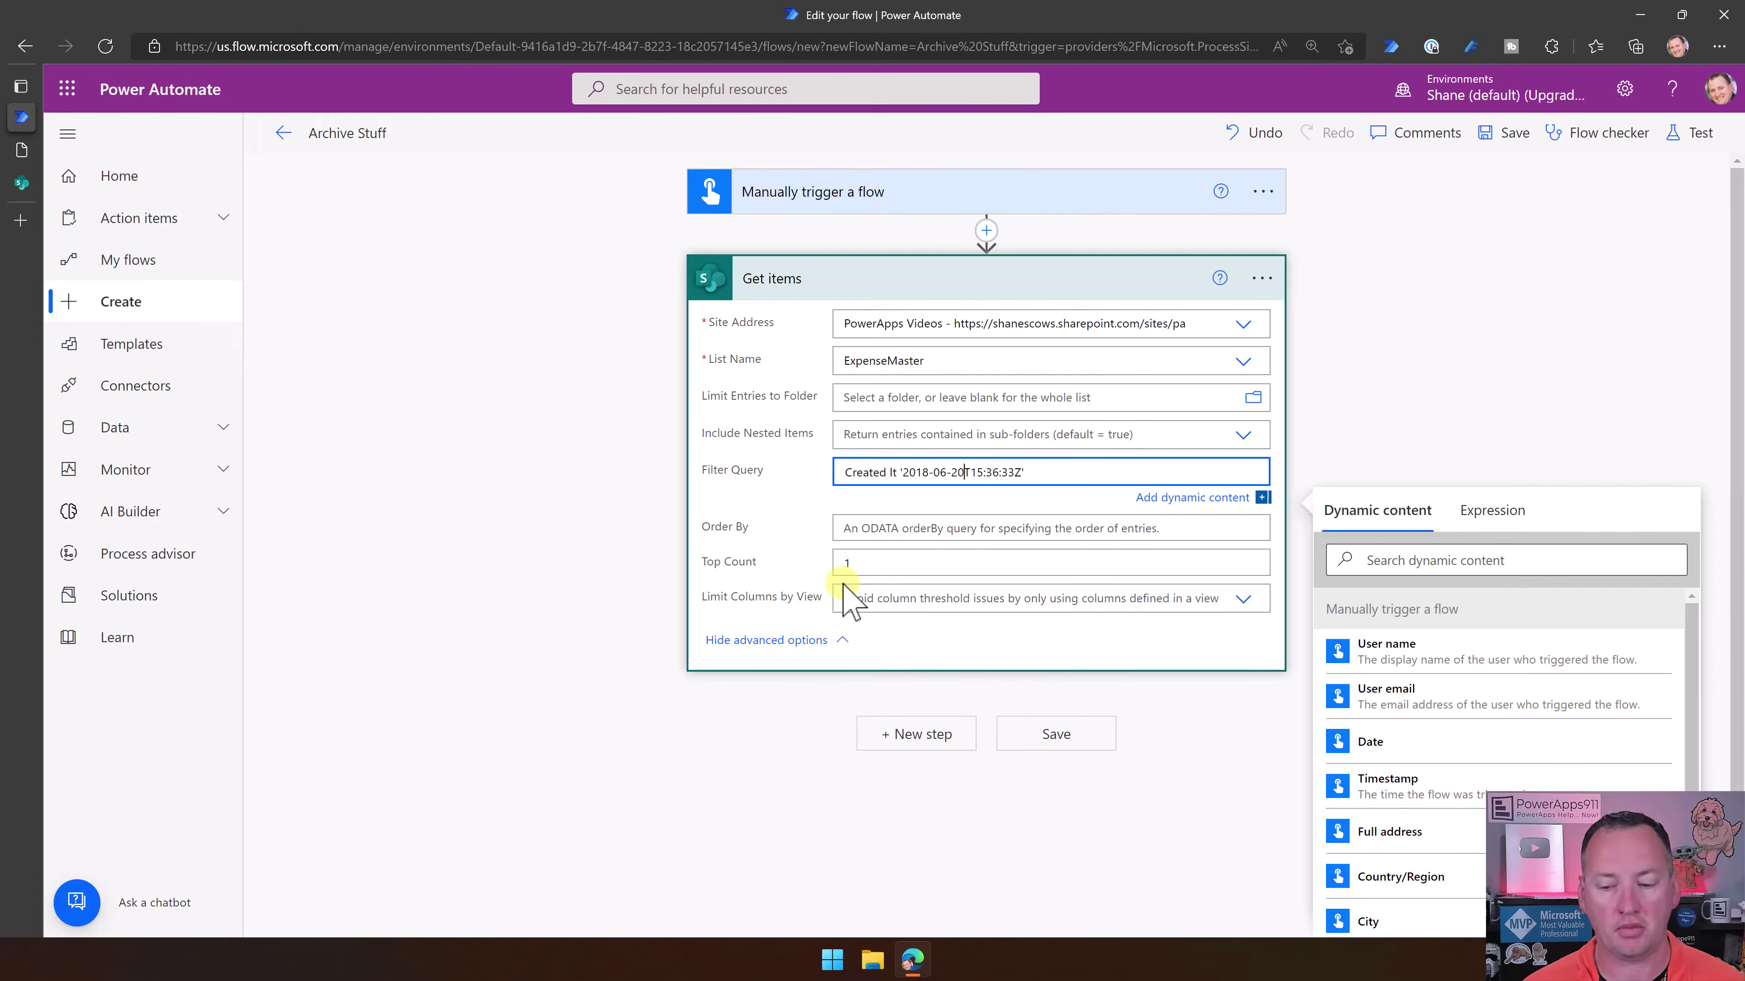
click(1487, 377)
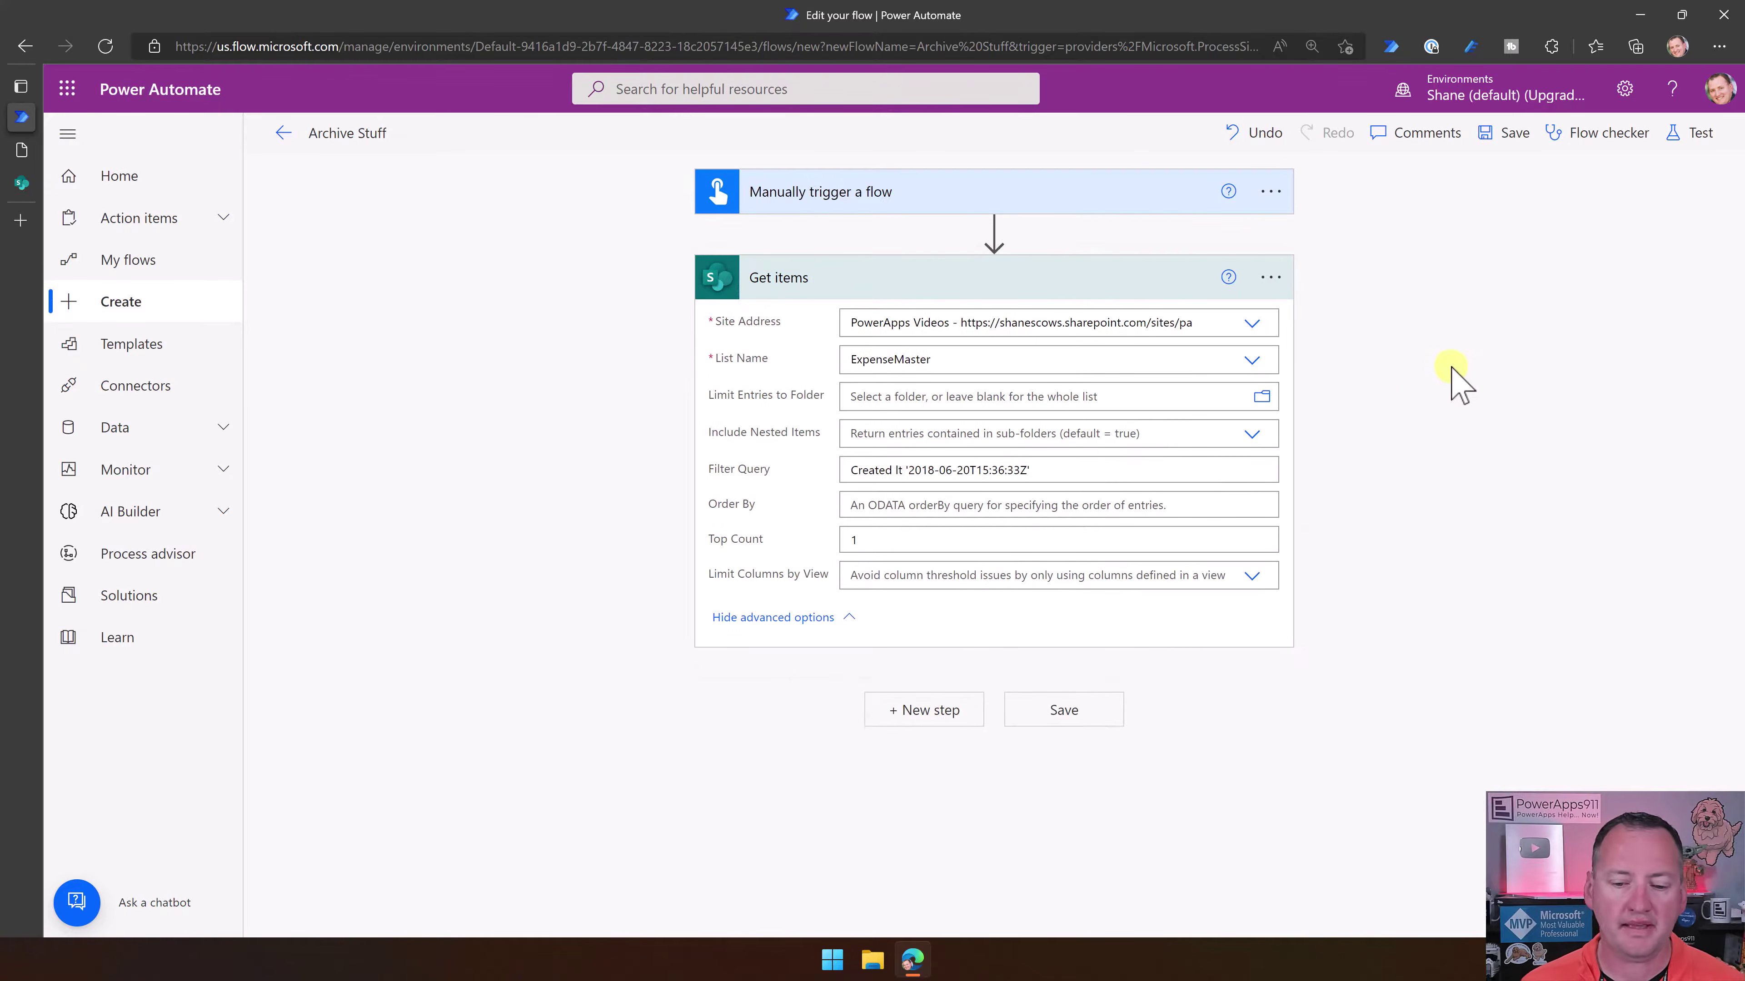
Add a Compose data operation after Get items
click(928, 715)
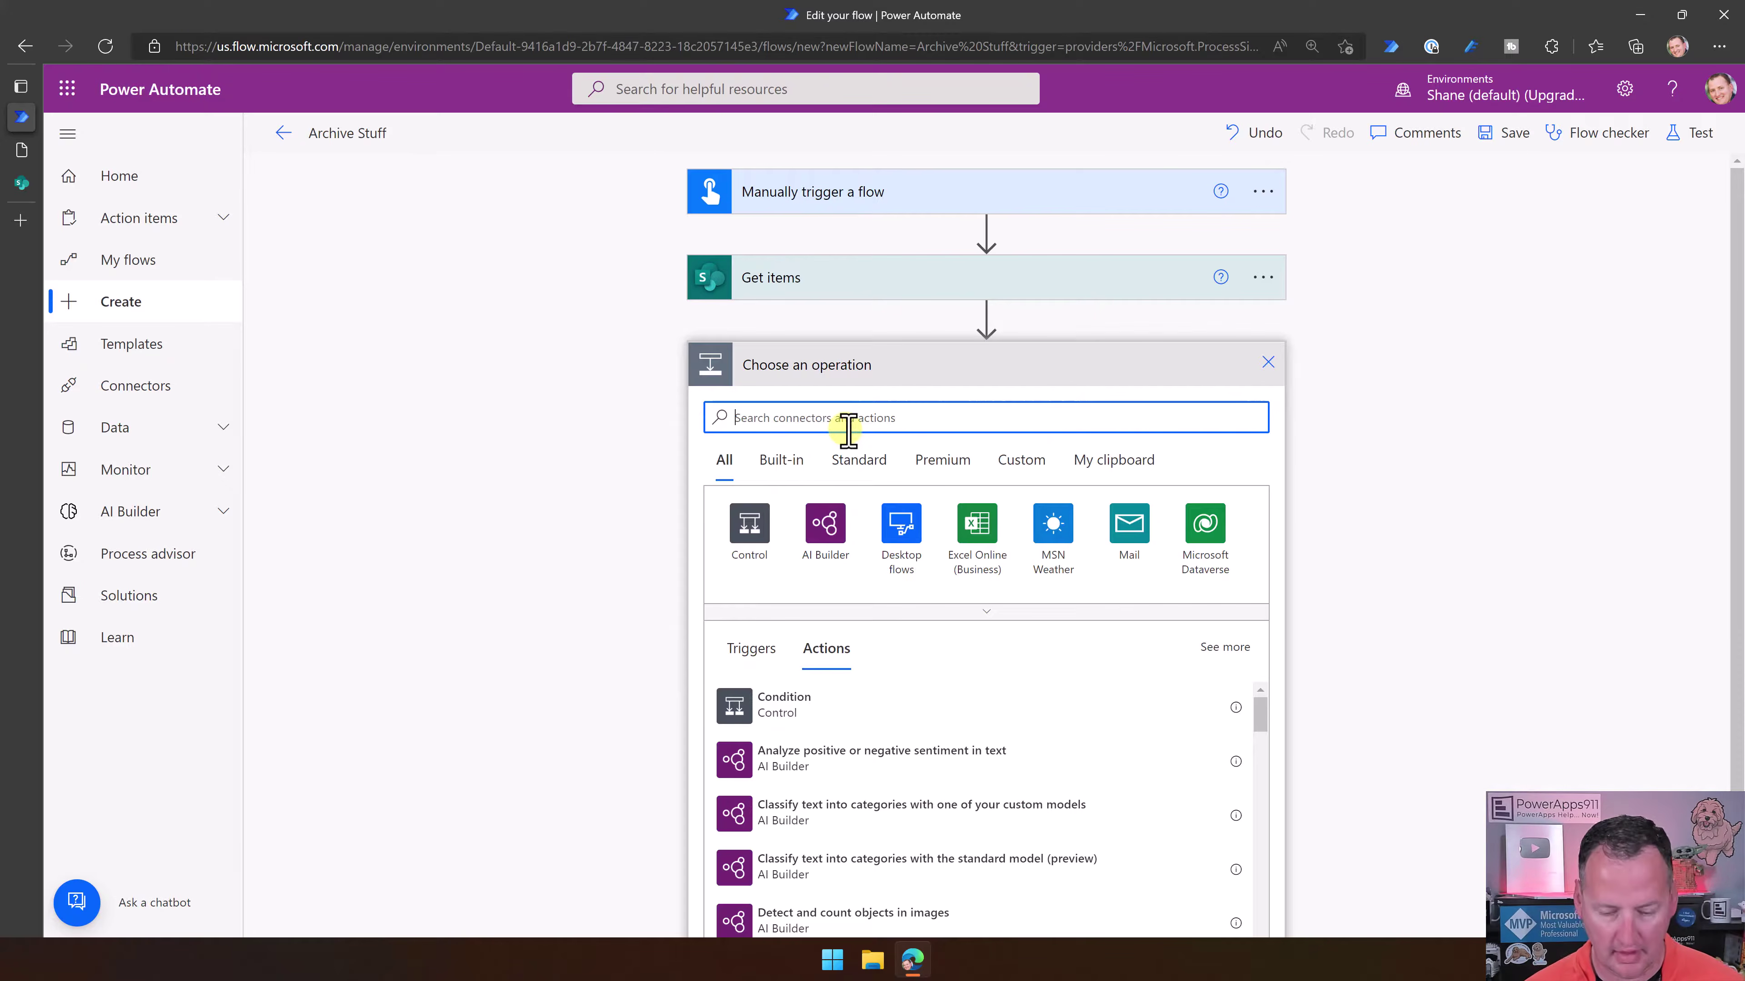
text(Compose)
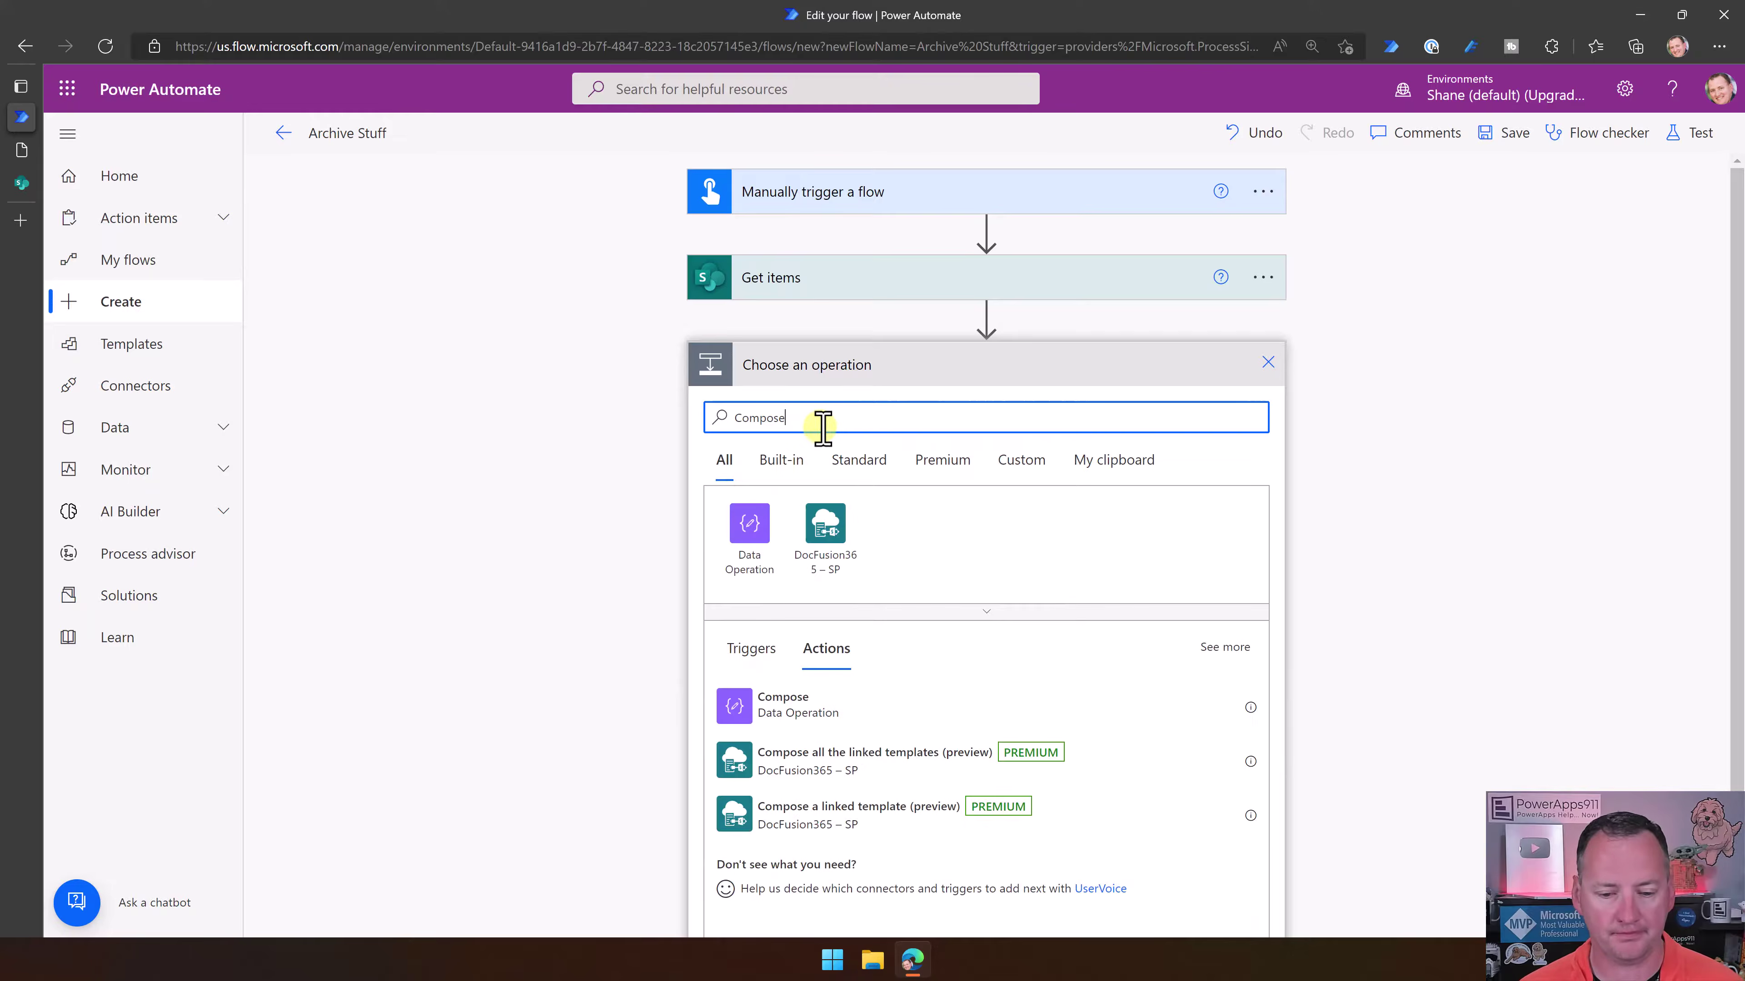
click(795, 715)
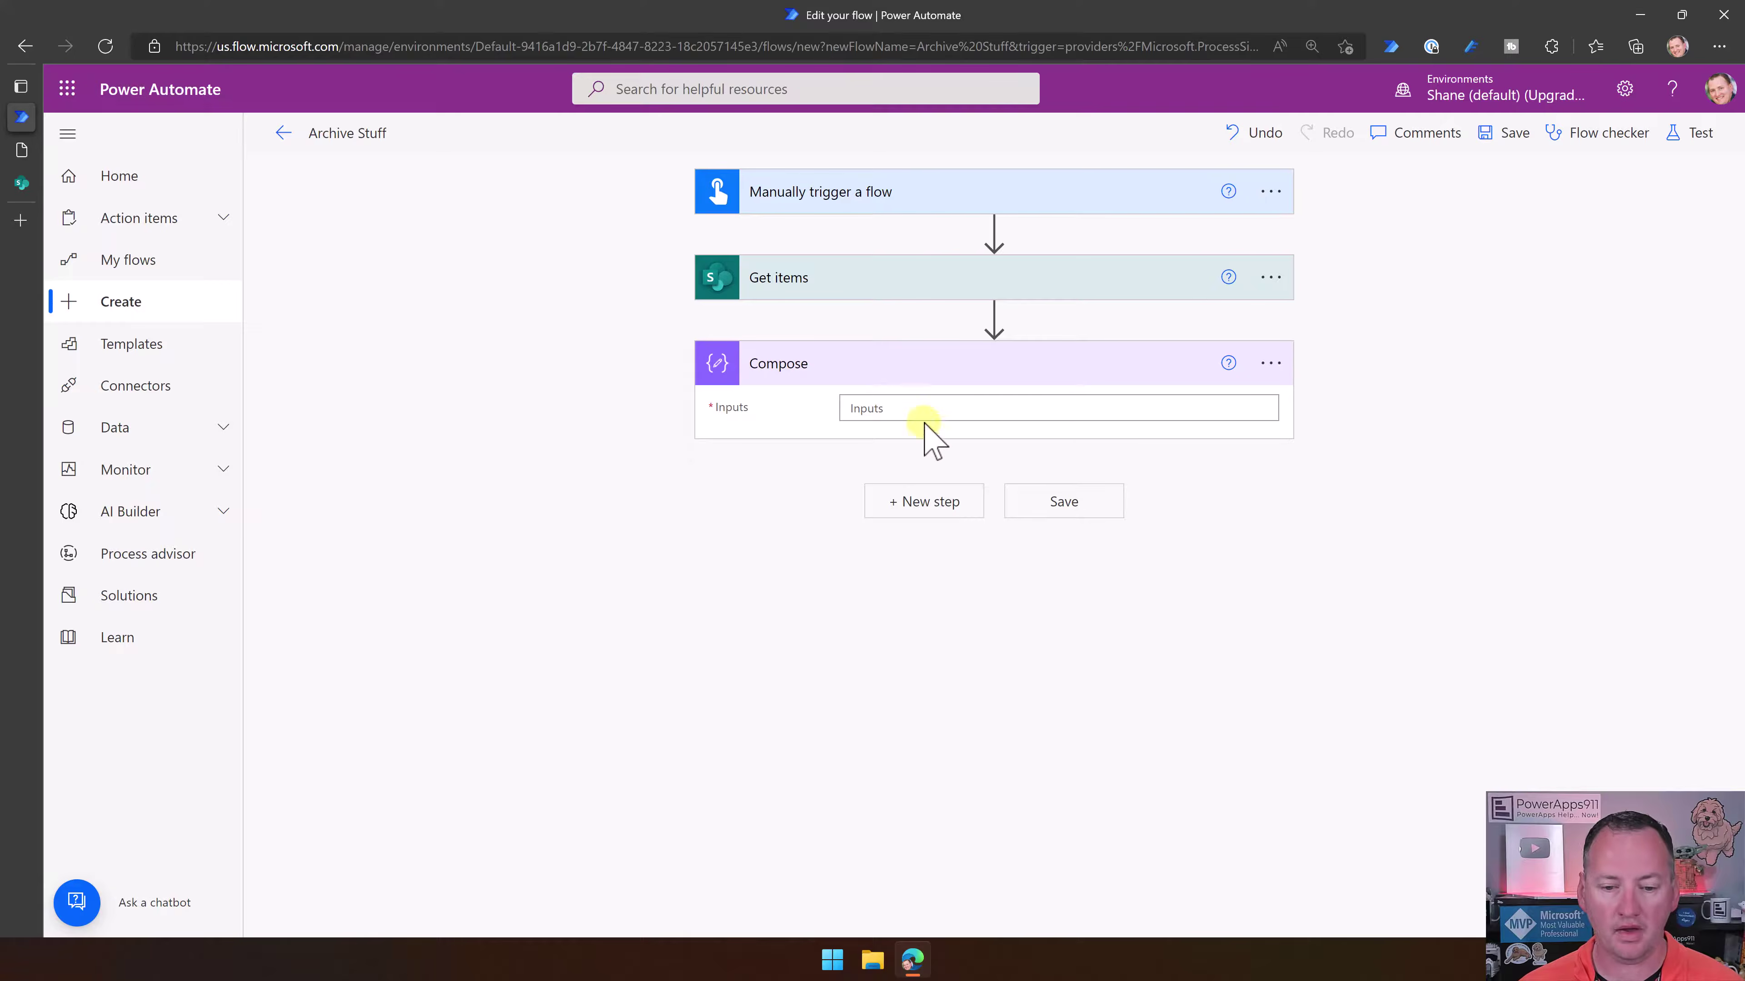
Set the Compose inputs to the expression length(outputs('Get_items')?['body/value']) using the value output of Get items
click(931, 410)
click(1501, 452)
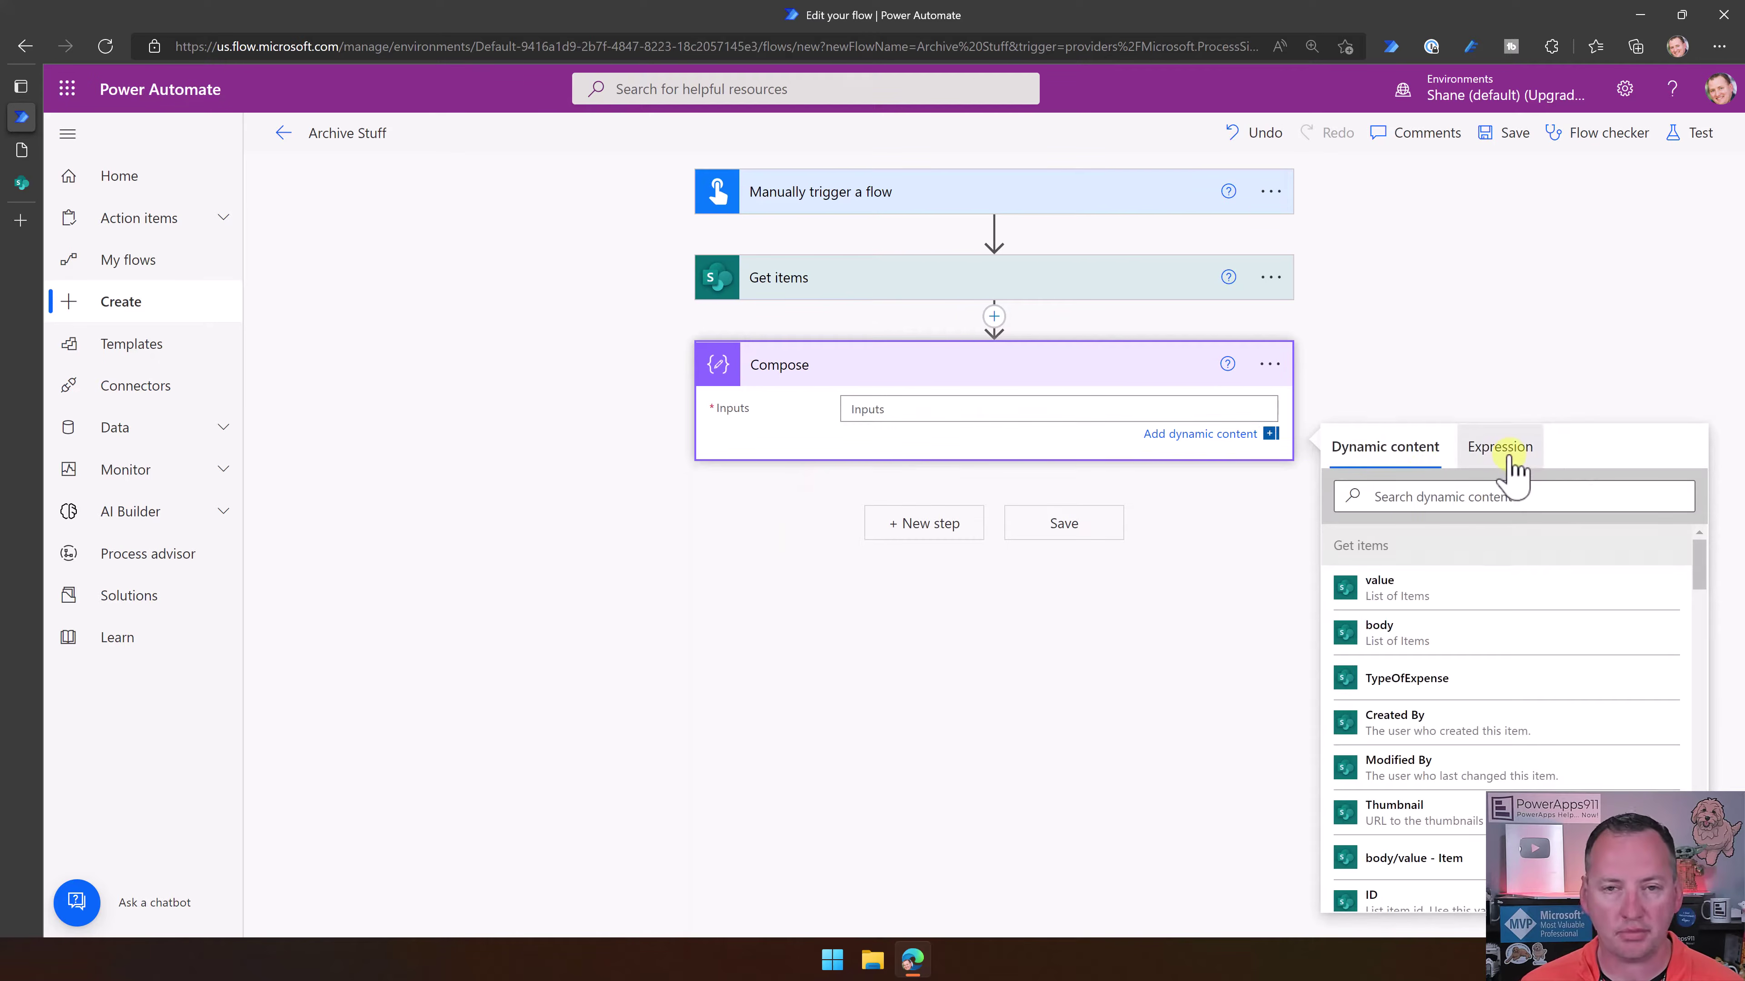
text(length)
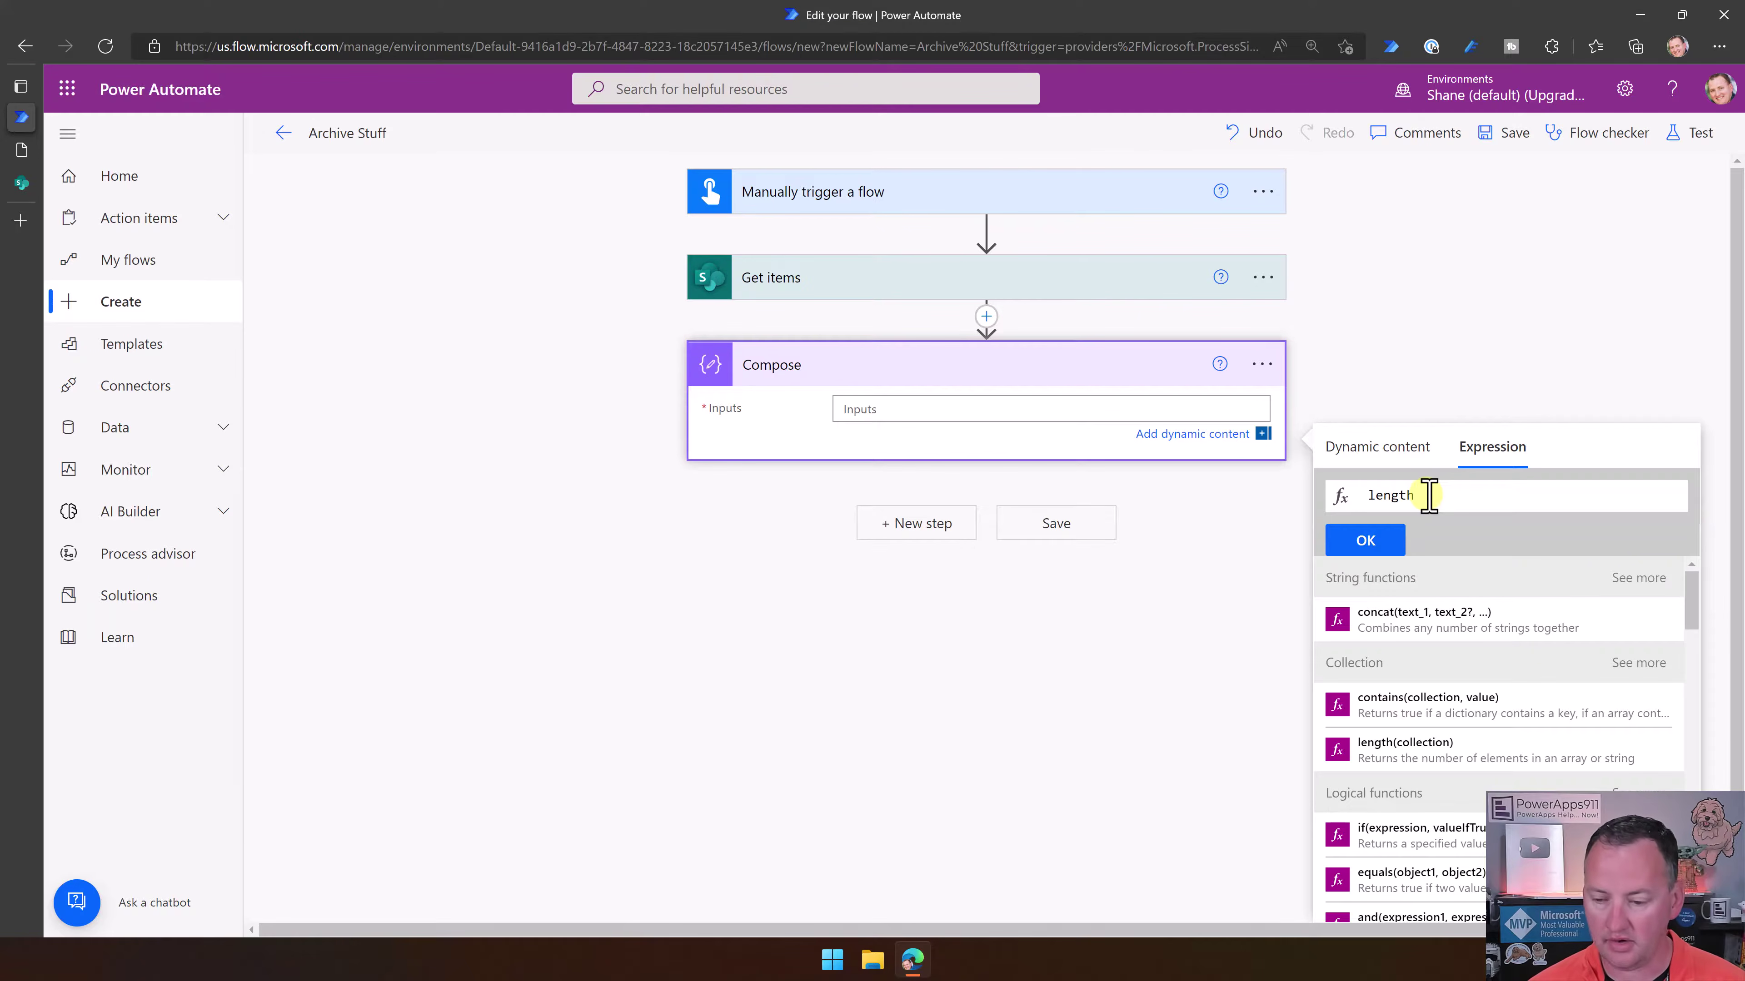
text(()
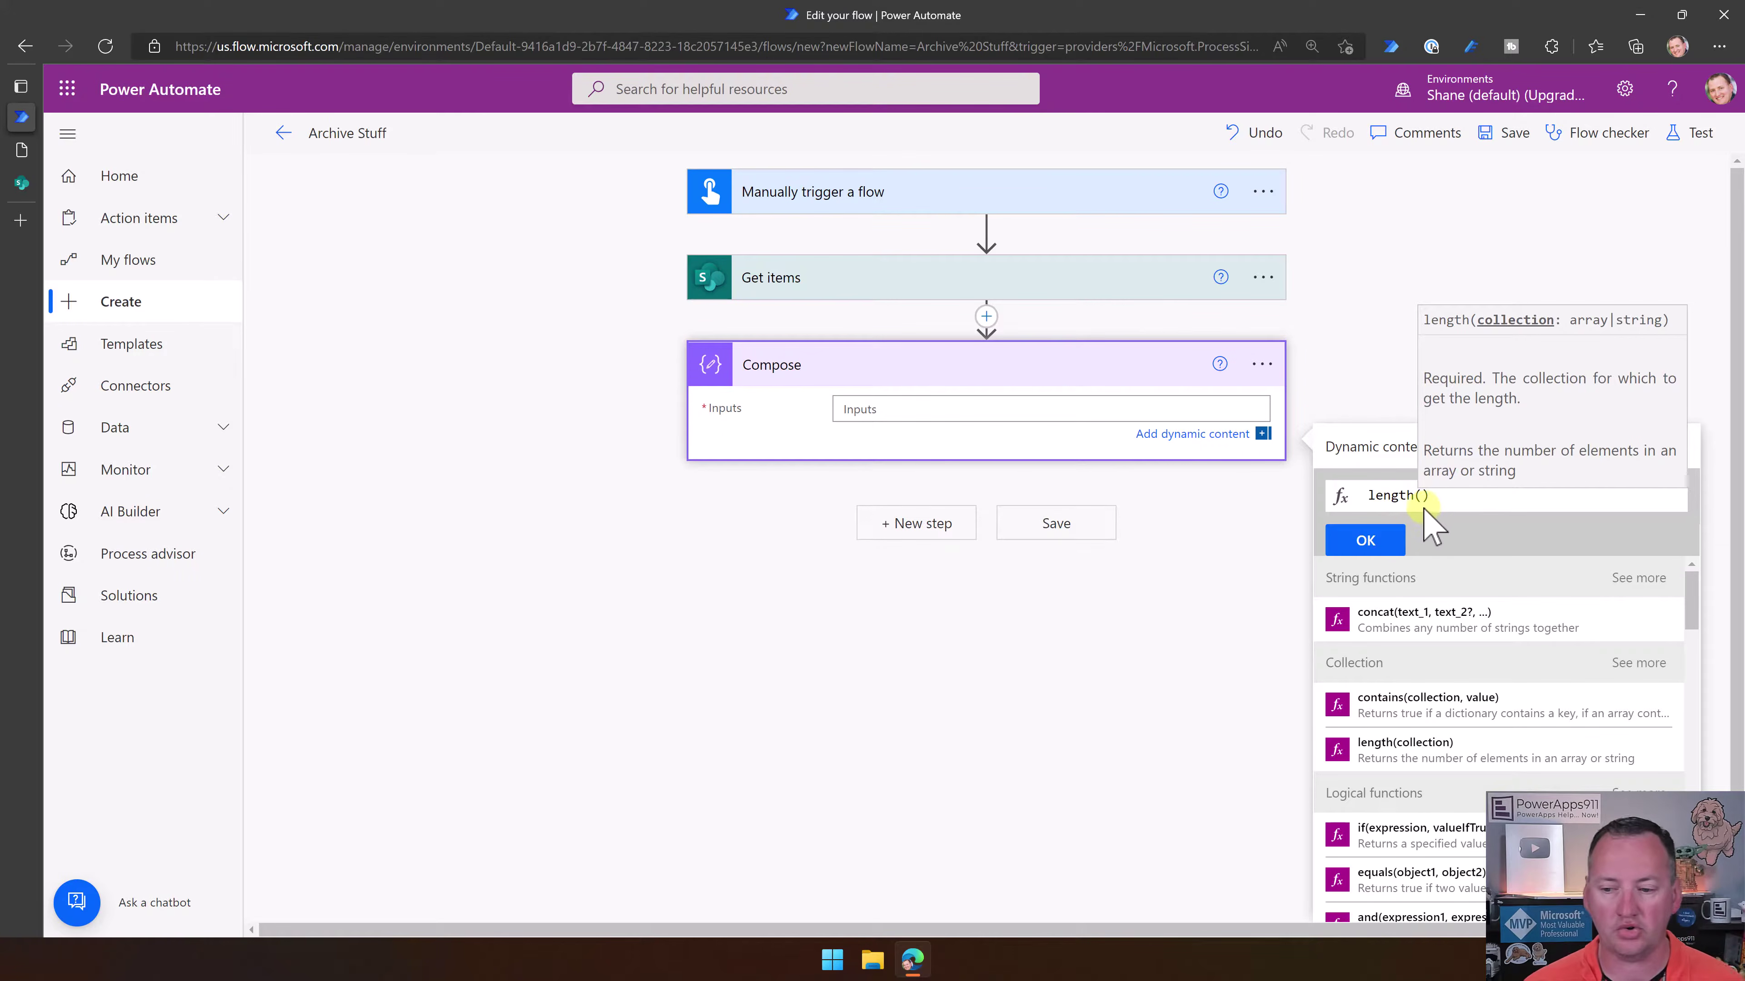
click(1392, 459)
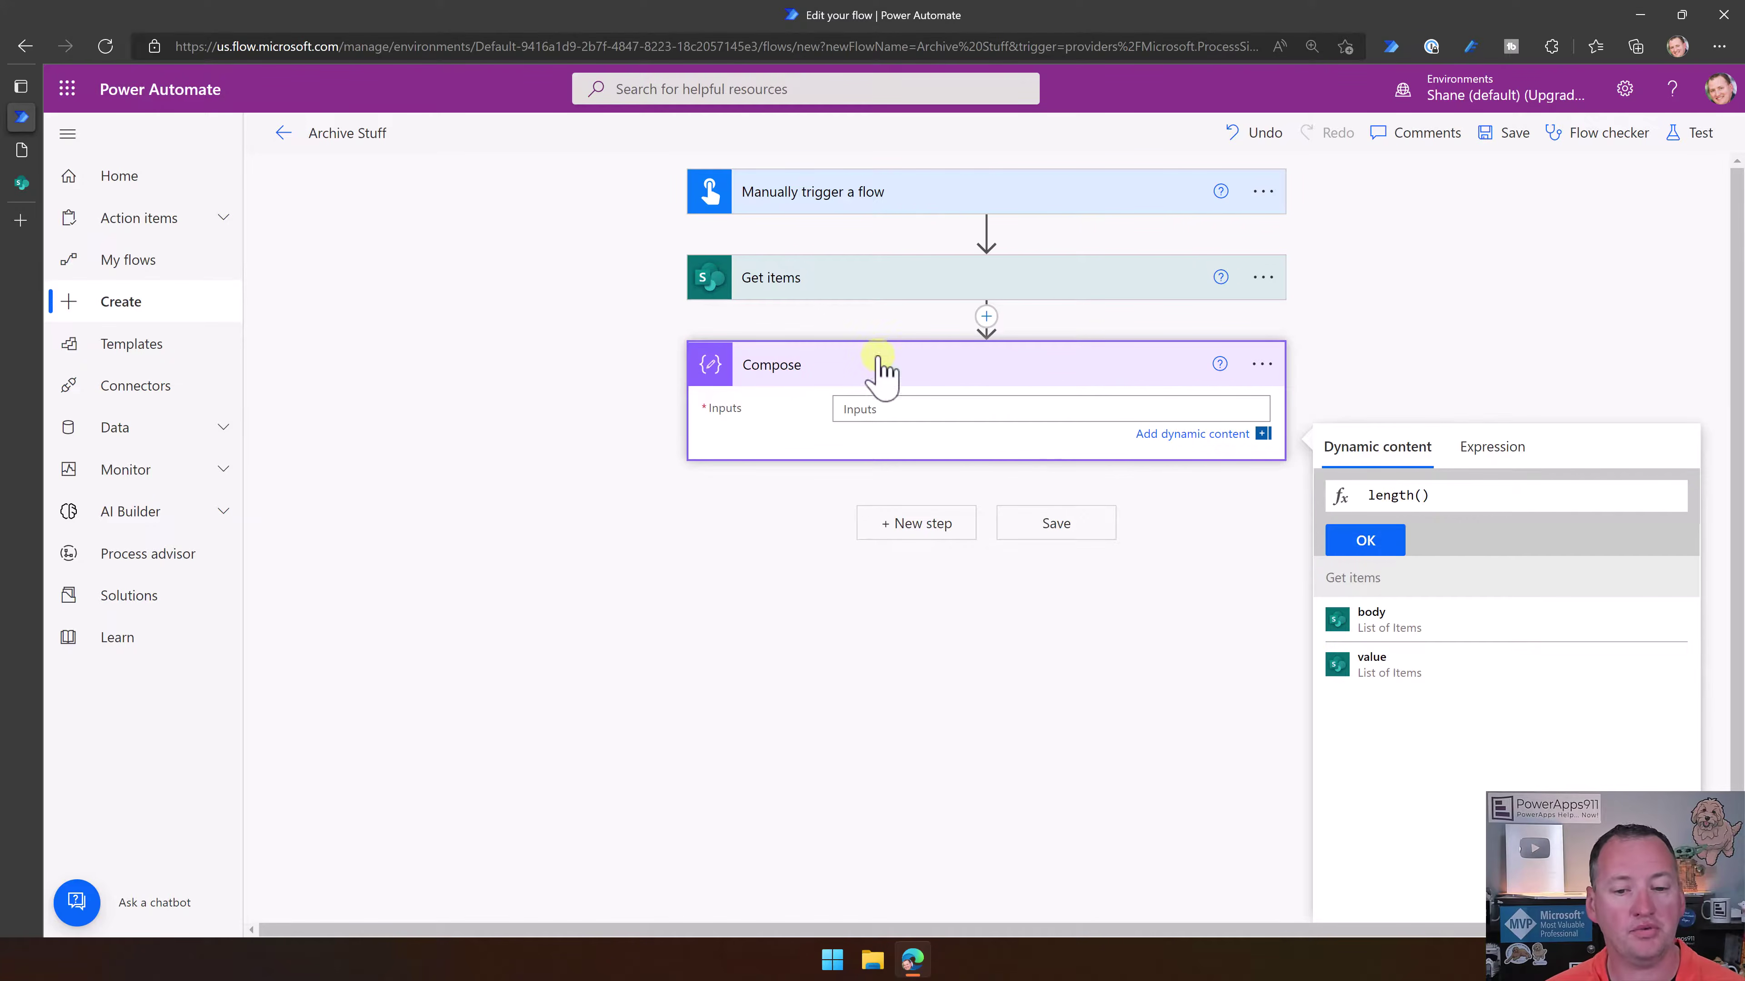
click(1389, 652)
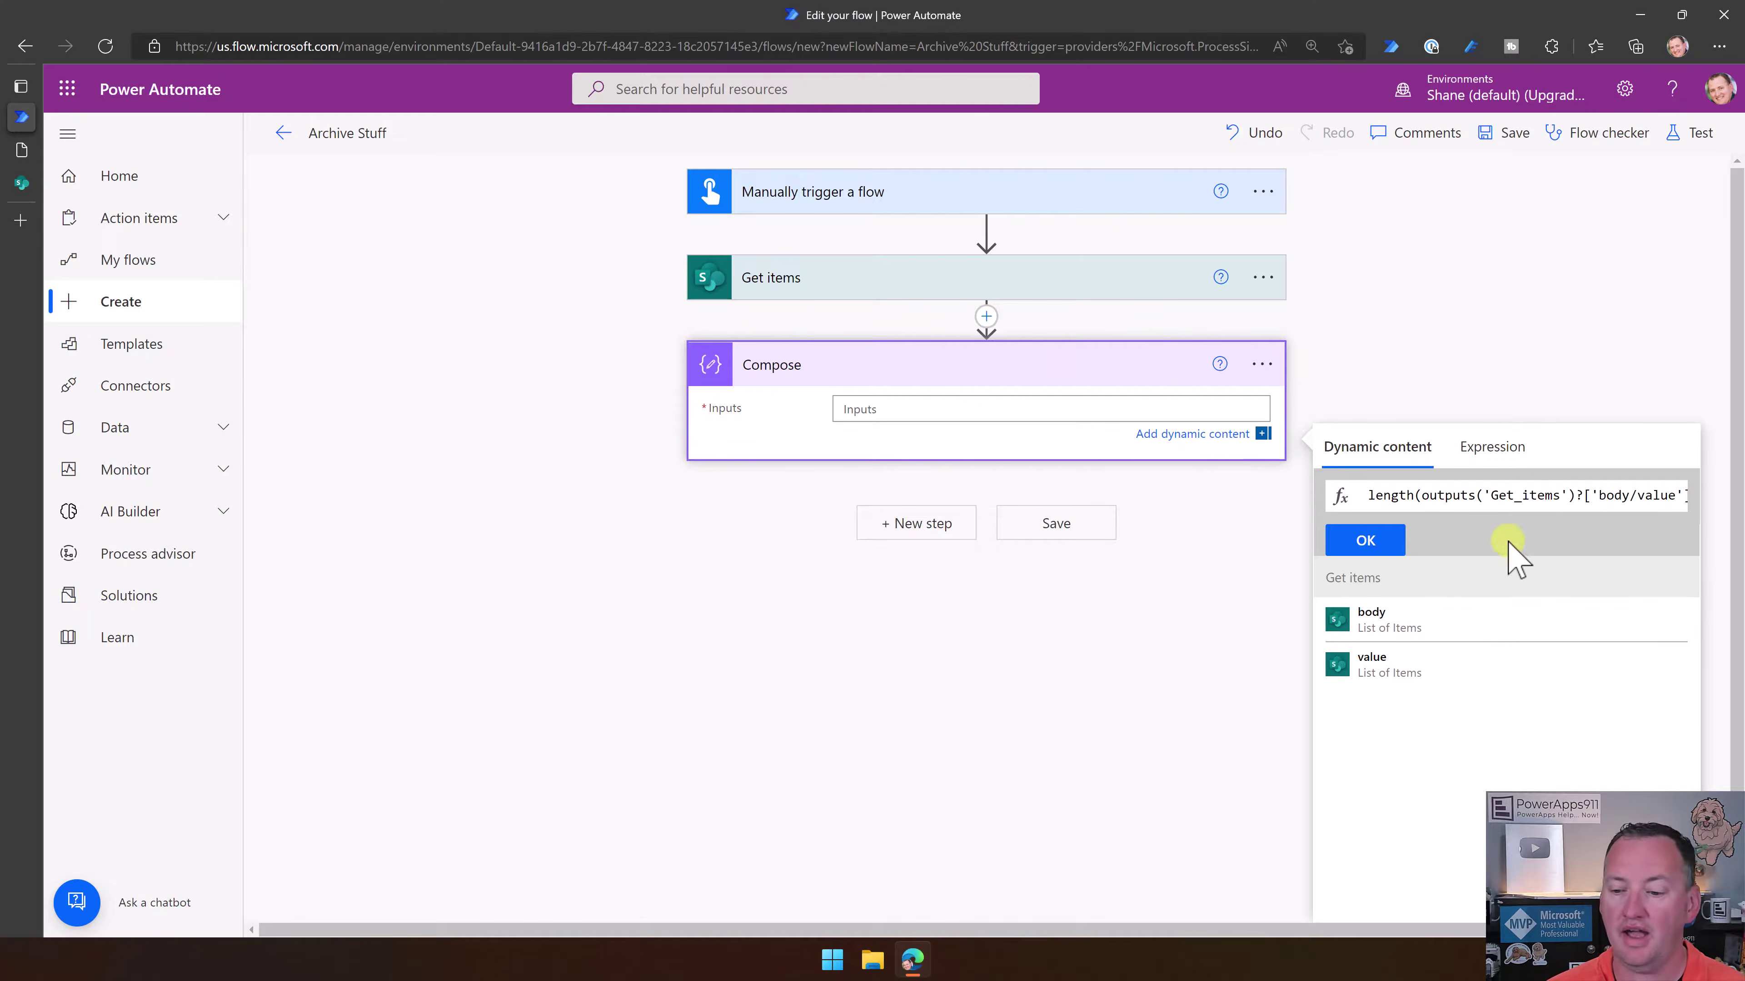
click(1367, 540)
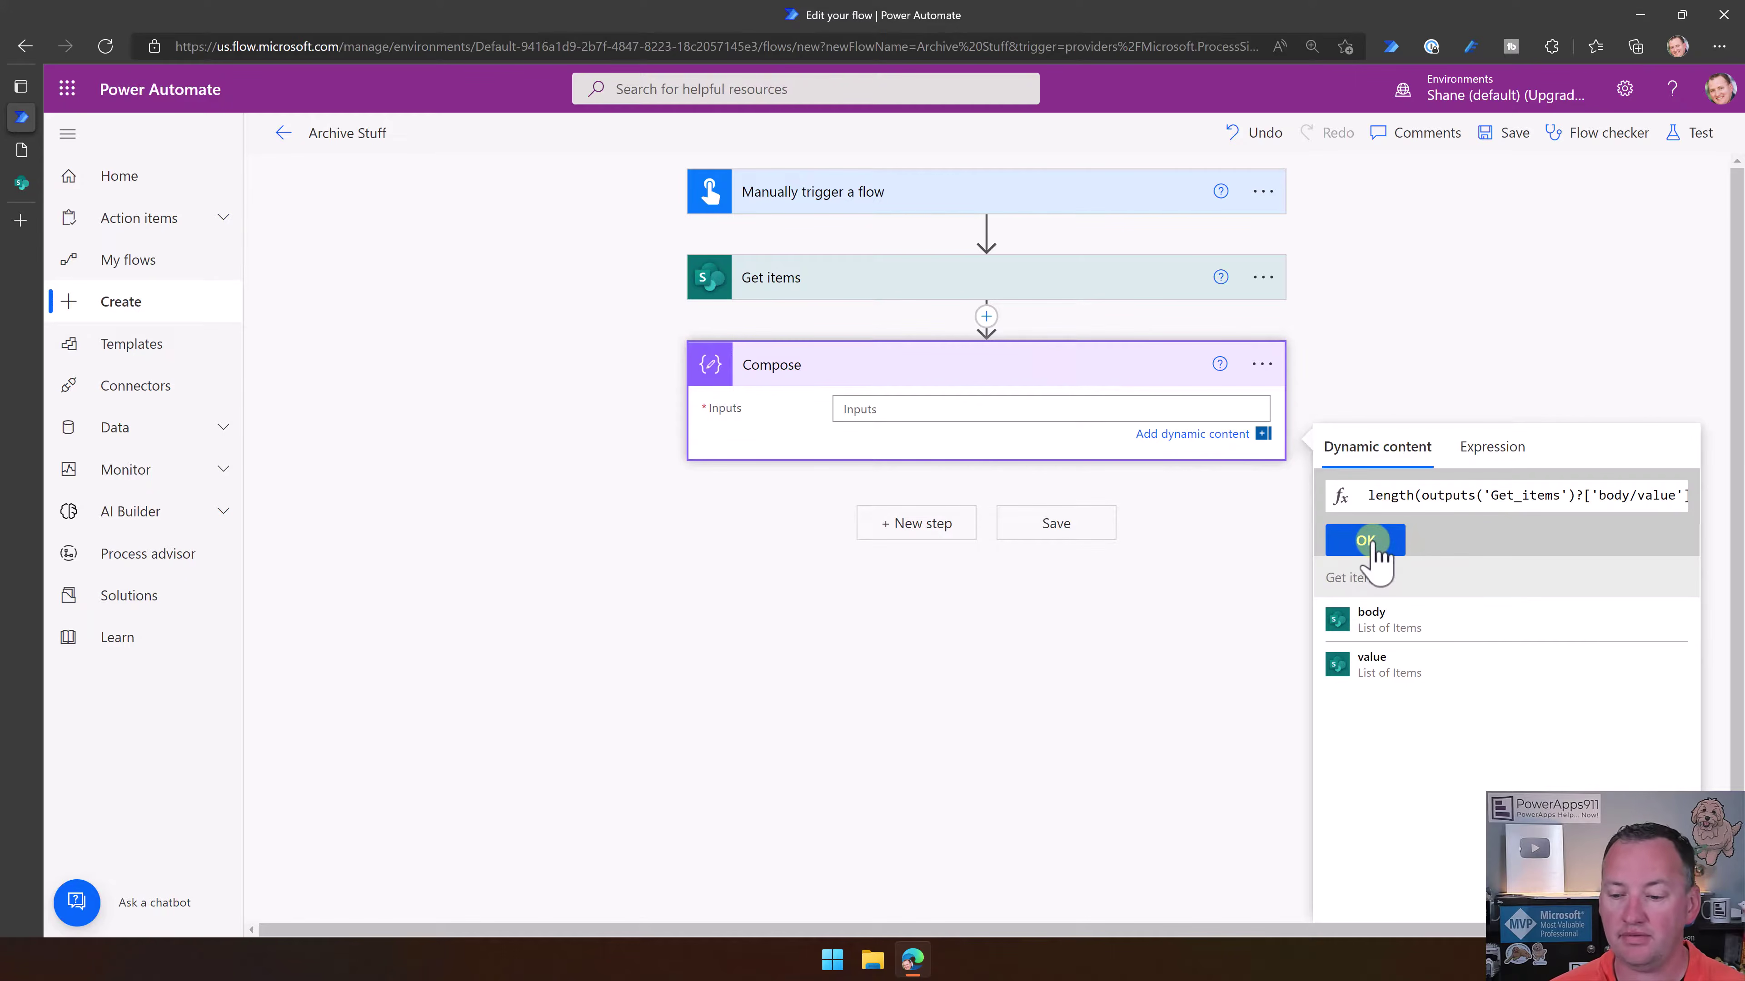
click(935, 281)
click(852, 540)
key(BackSpace)
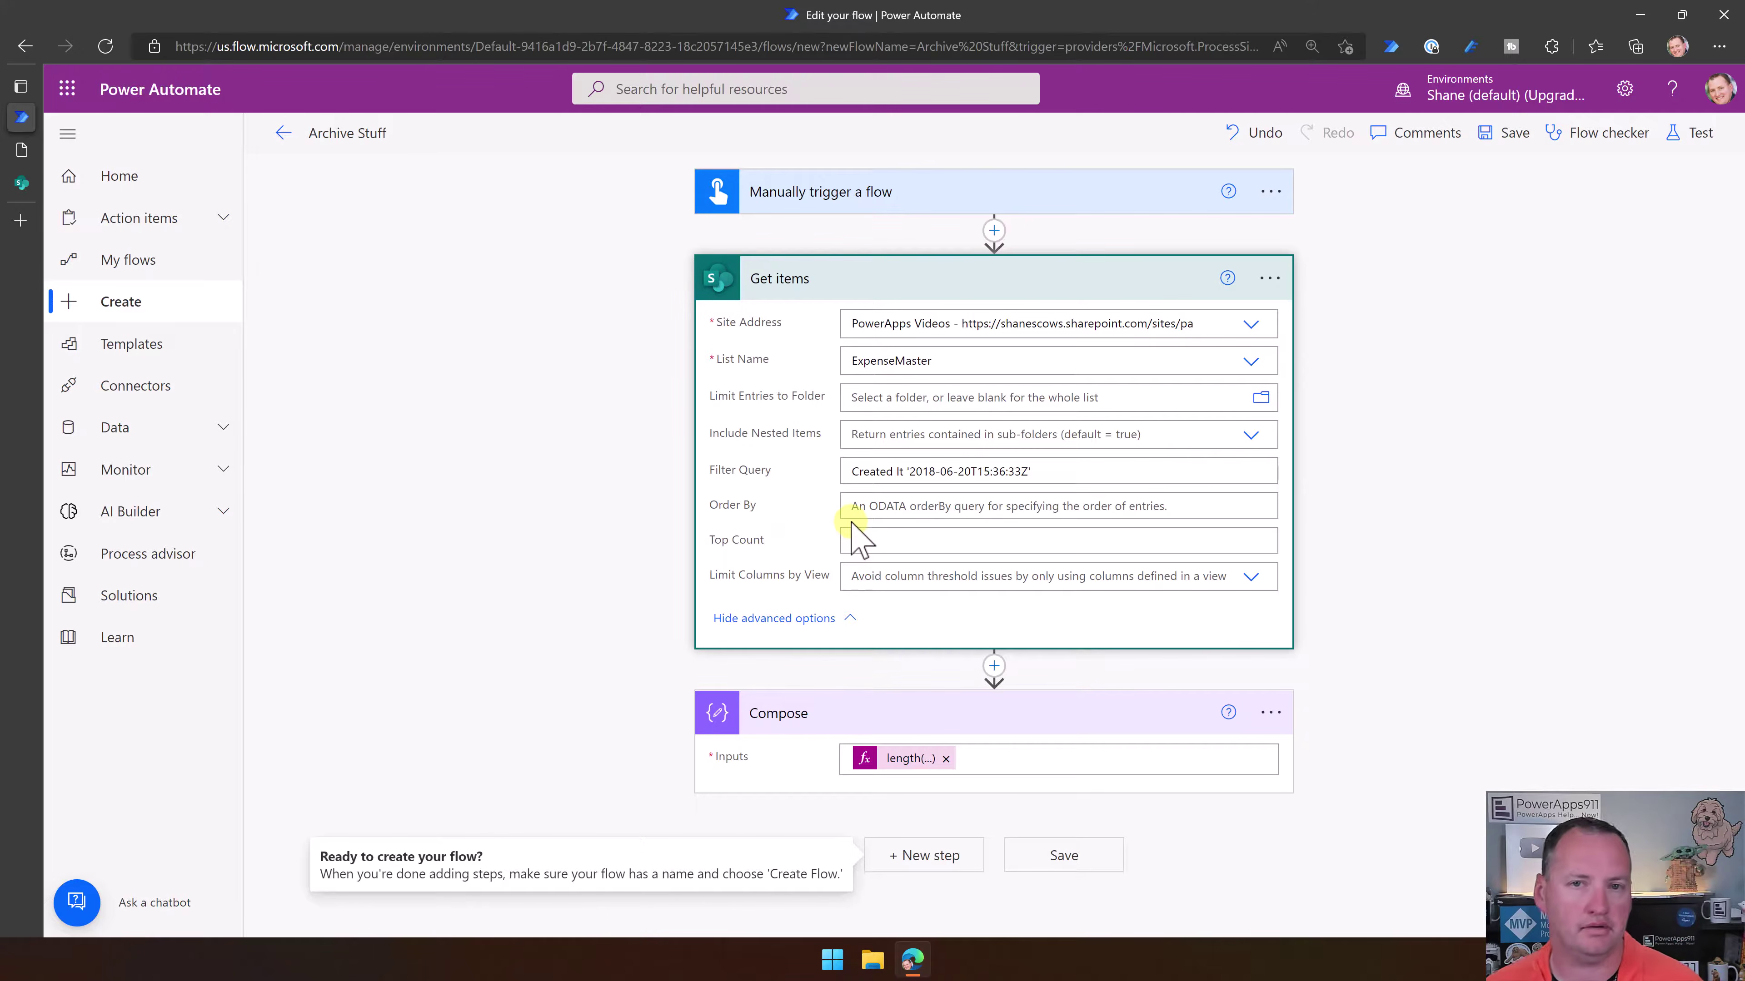
text(1)
Save the flow and test it automatically with the recently used trigger from the earlier succeeded test
click(1694, 136)
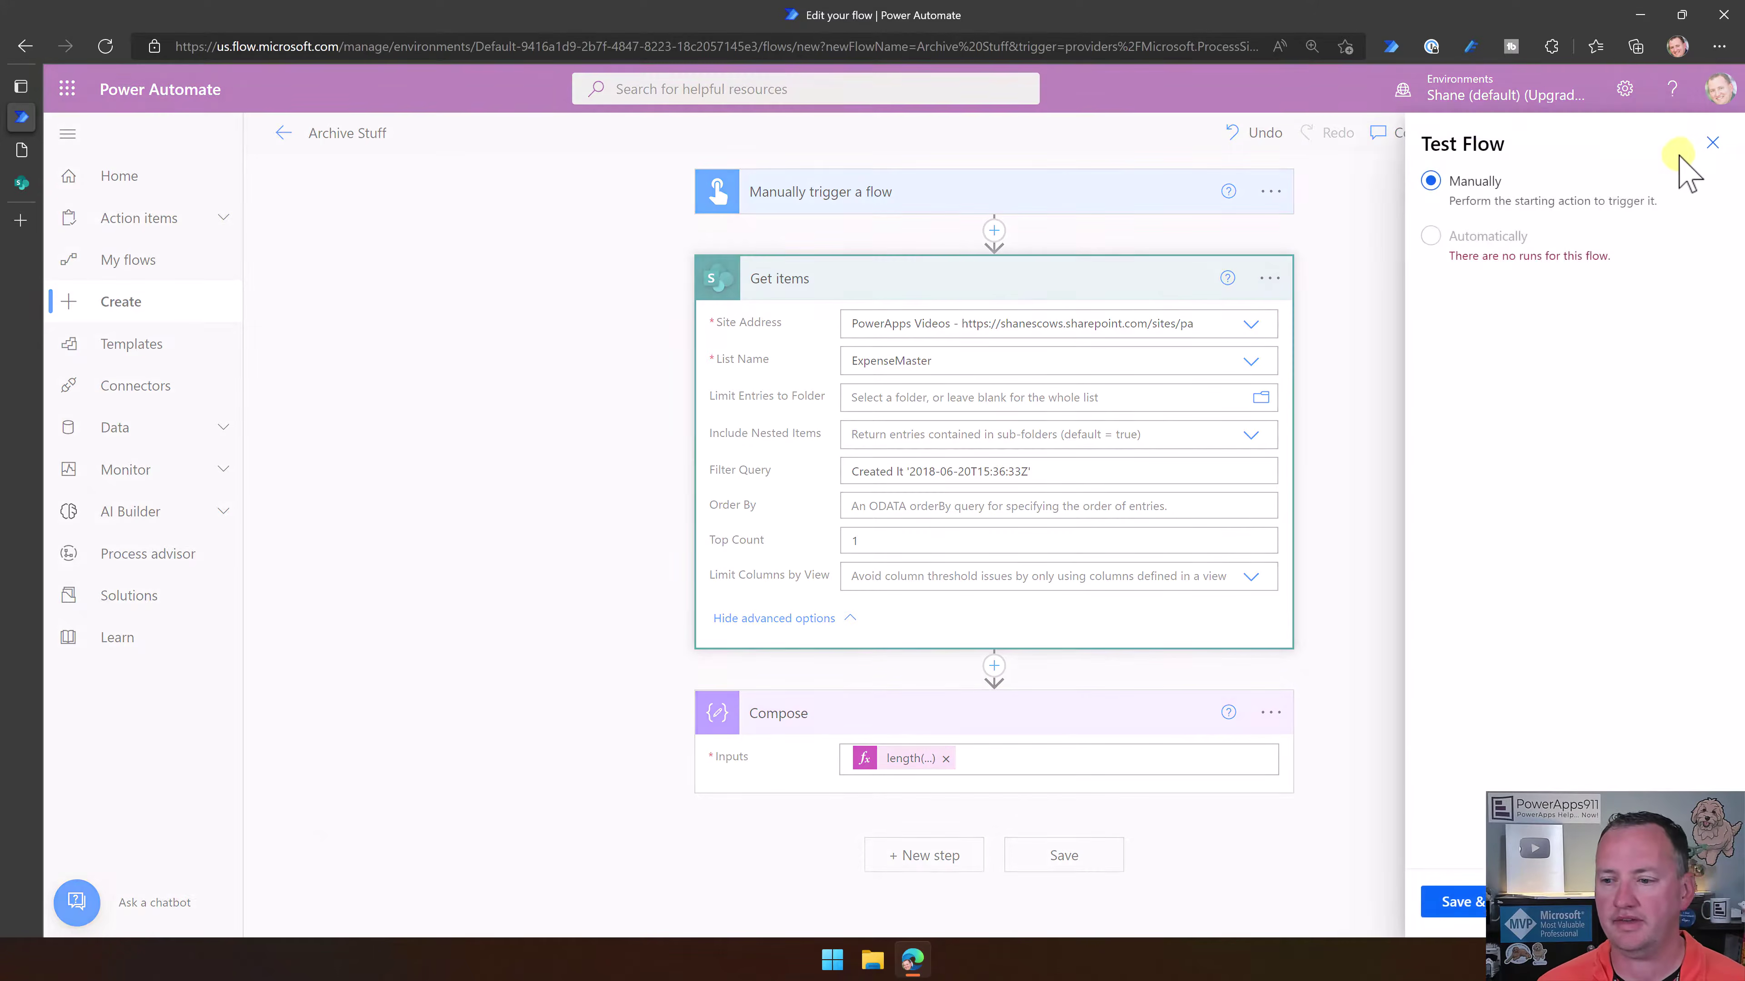
click(1477, 237)
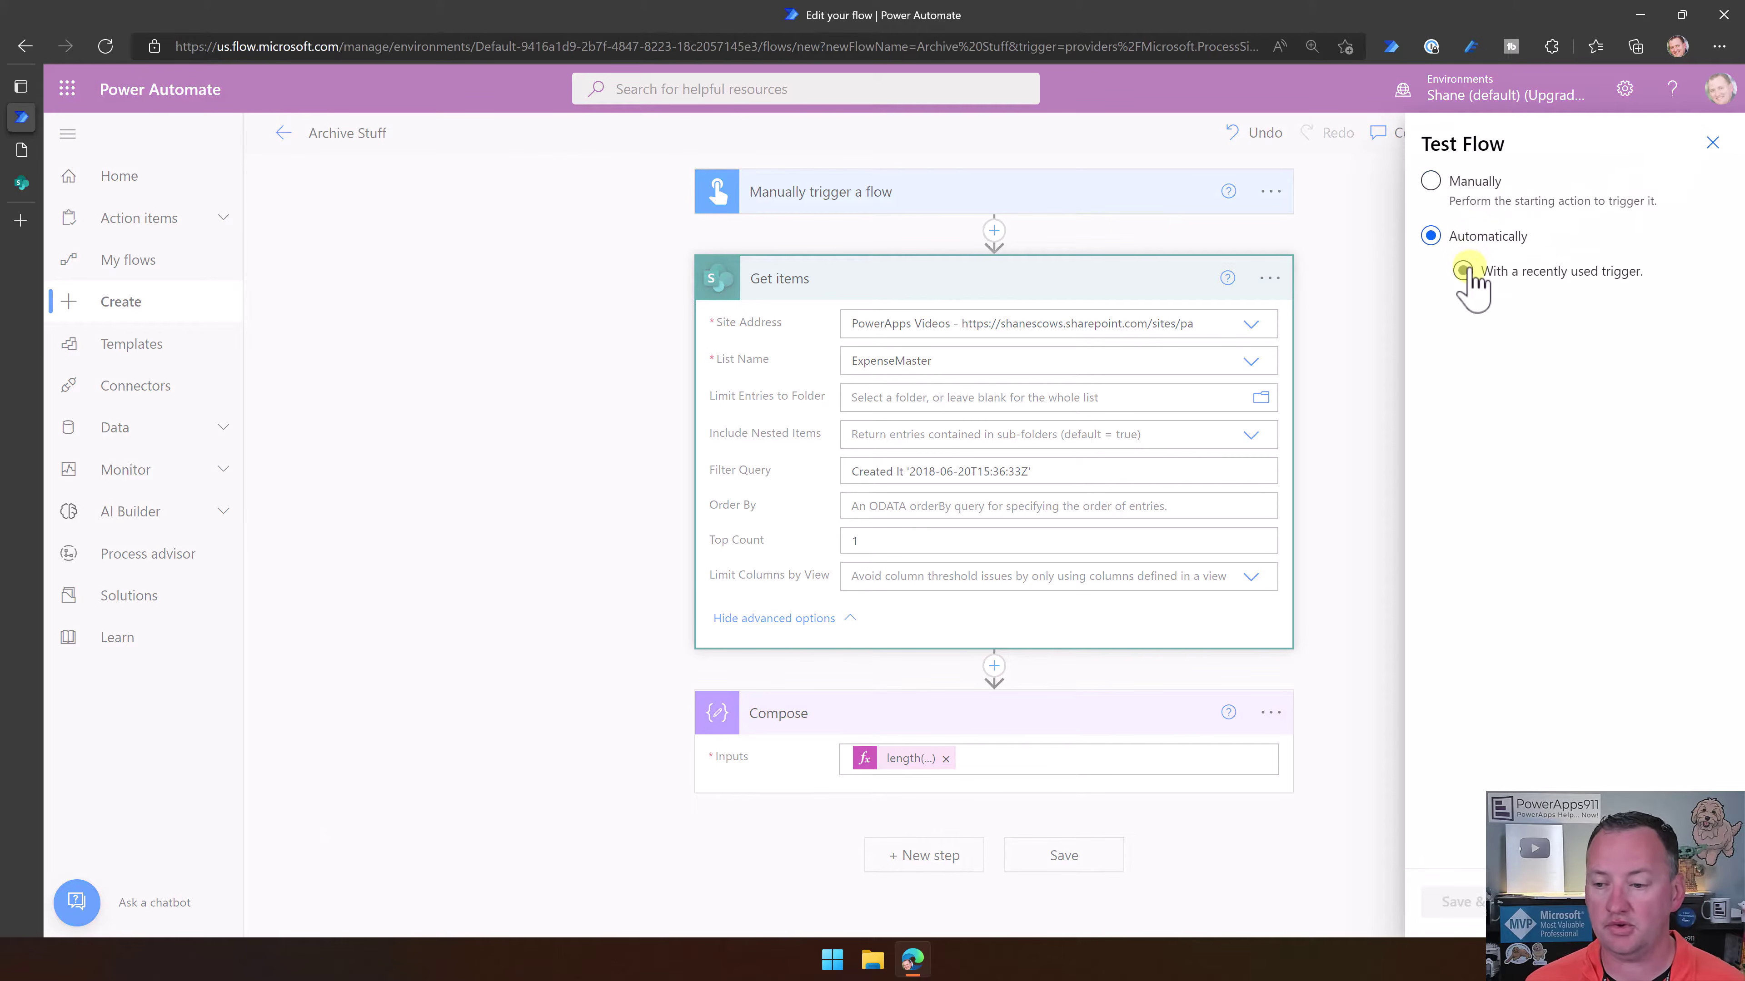
click(1464, 270)
click(1467, 315)
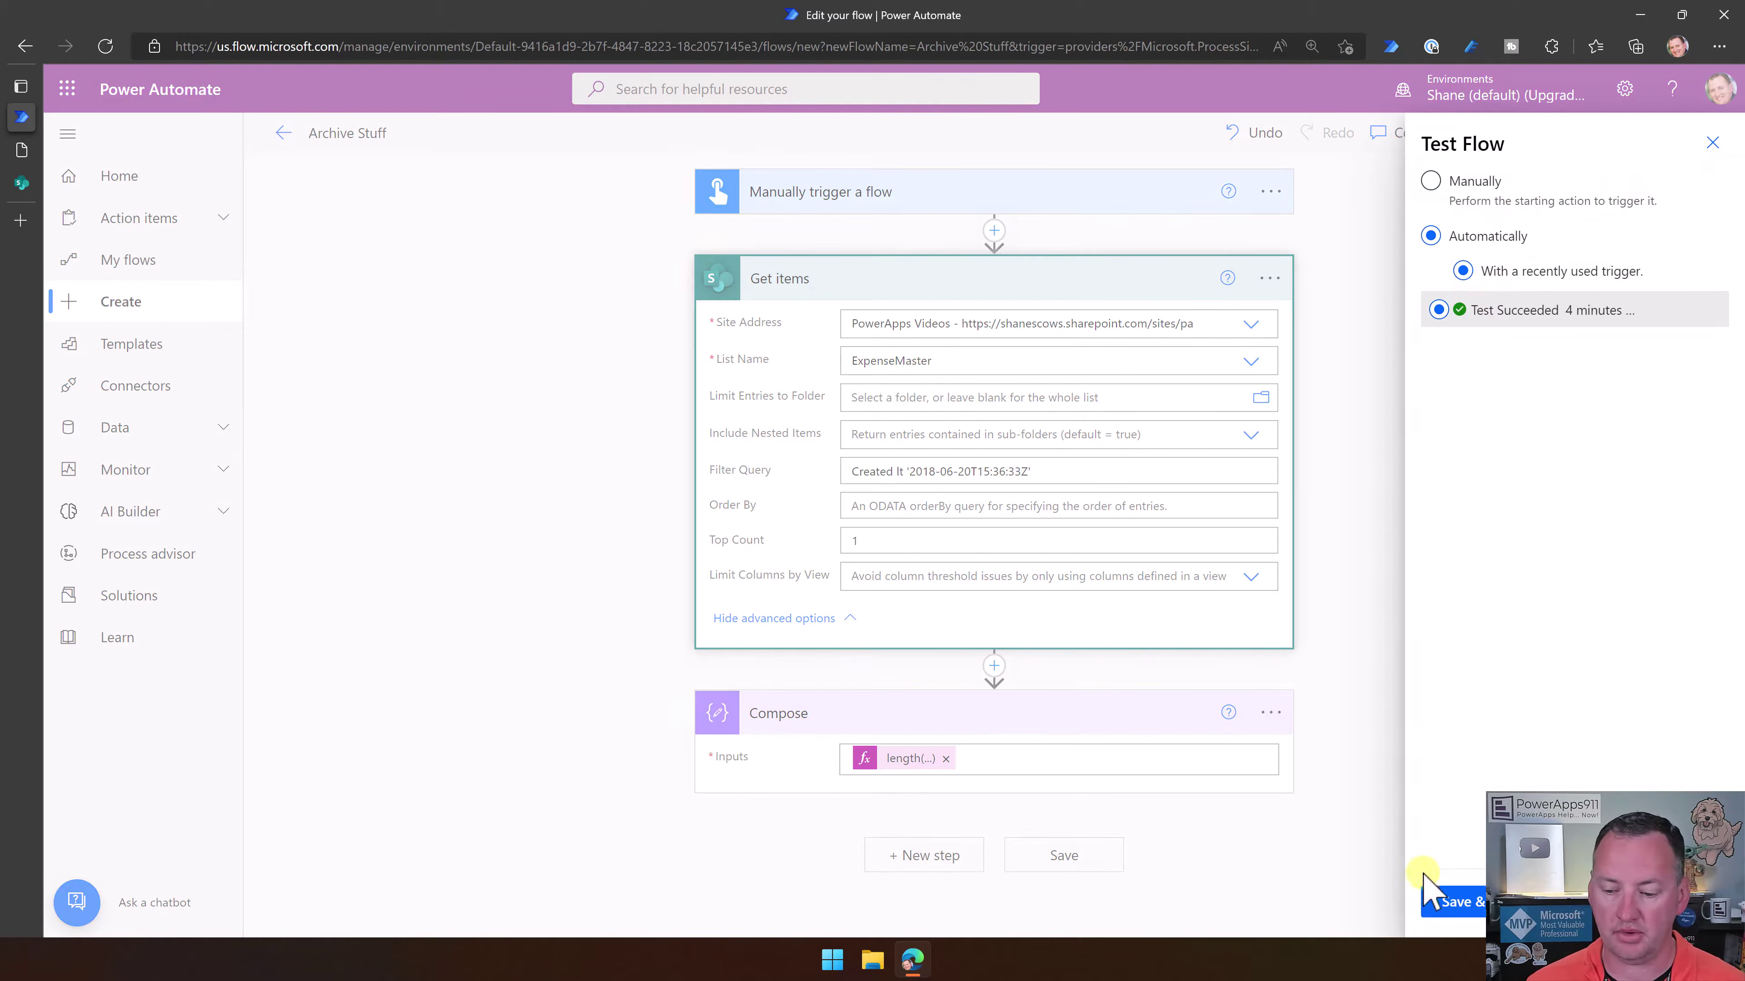
click(1452, 902)
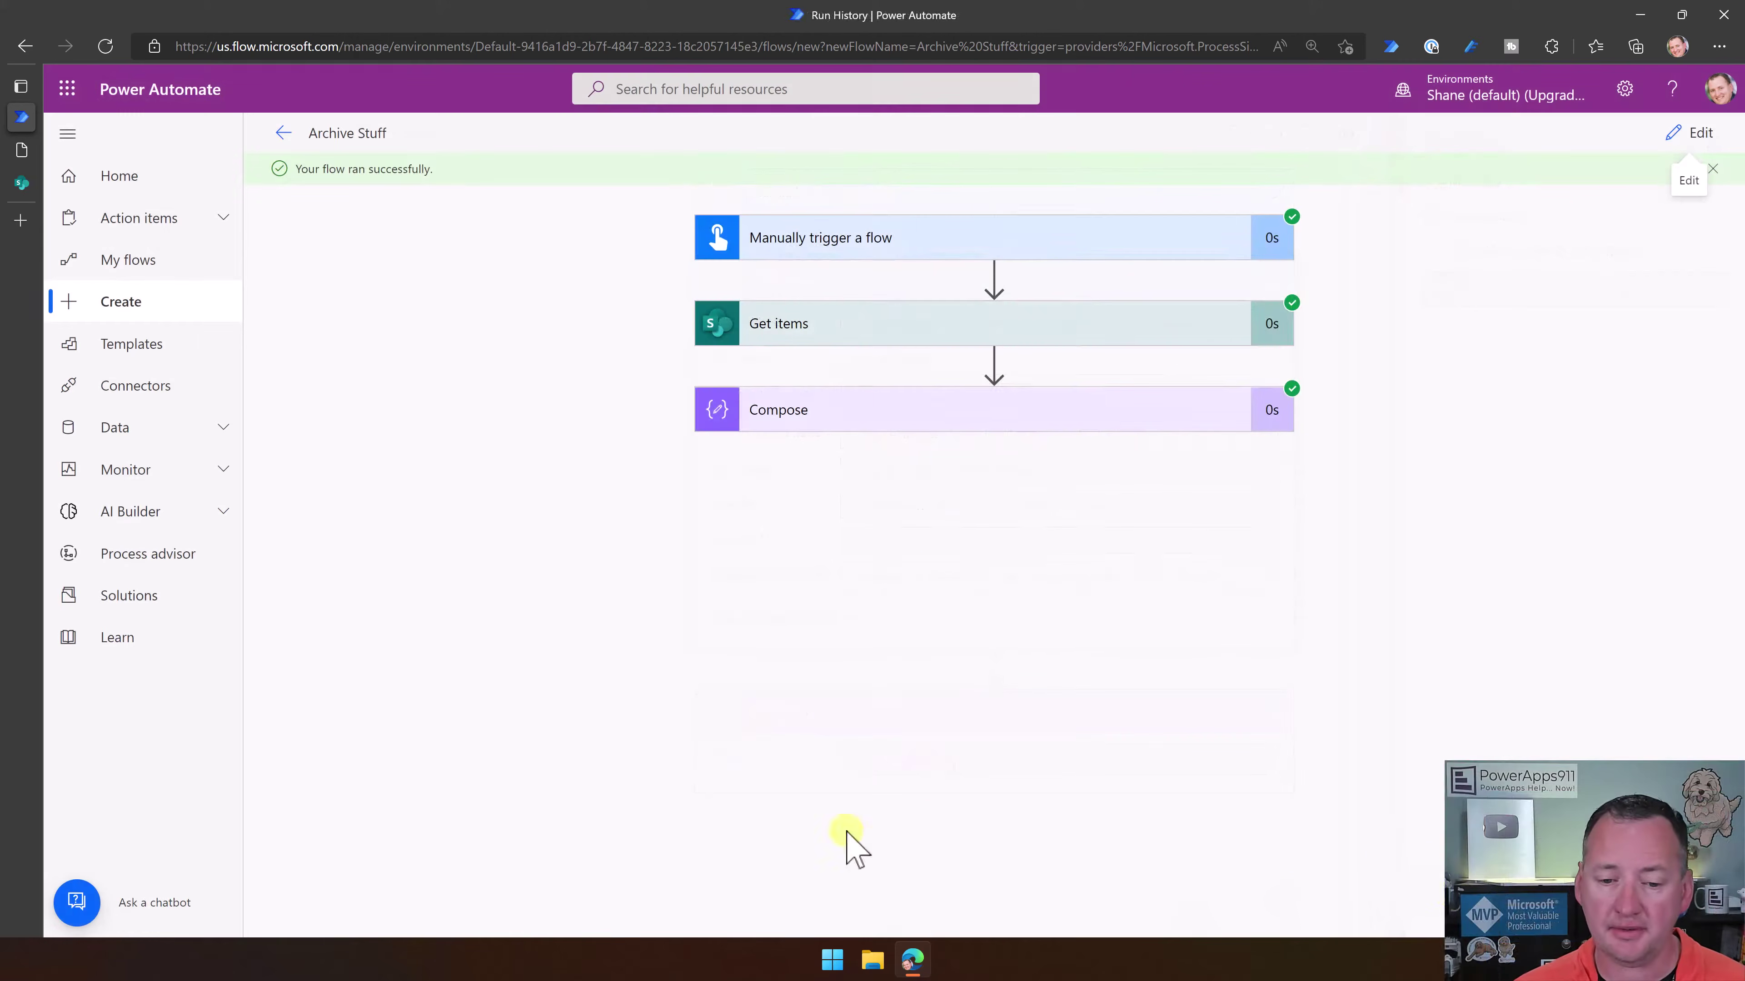
Examine the Get items and Compose results of the test run, including the raw Get items output, and return to the run
click(899, 330)
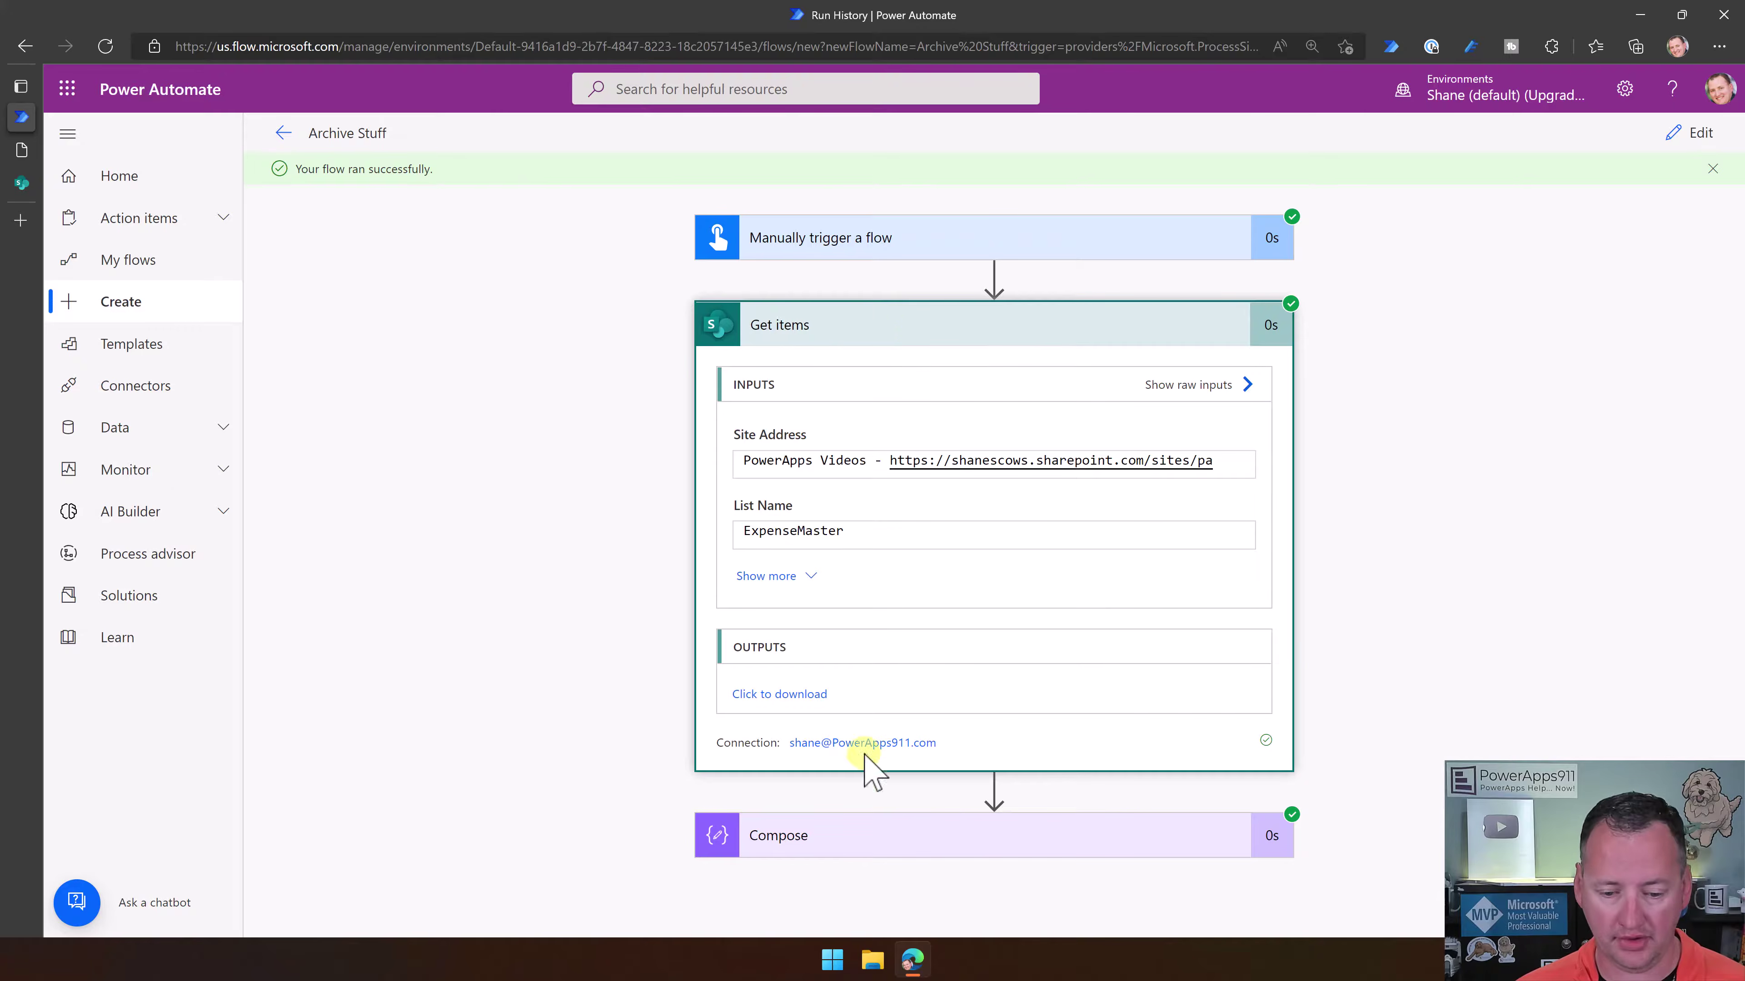
click(866, 333)
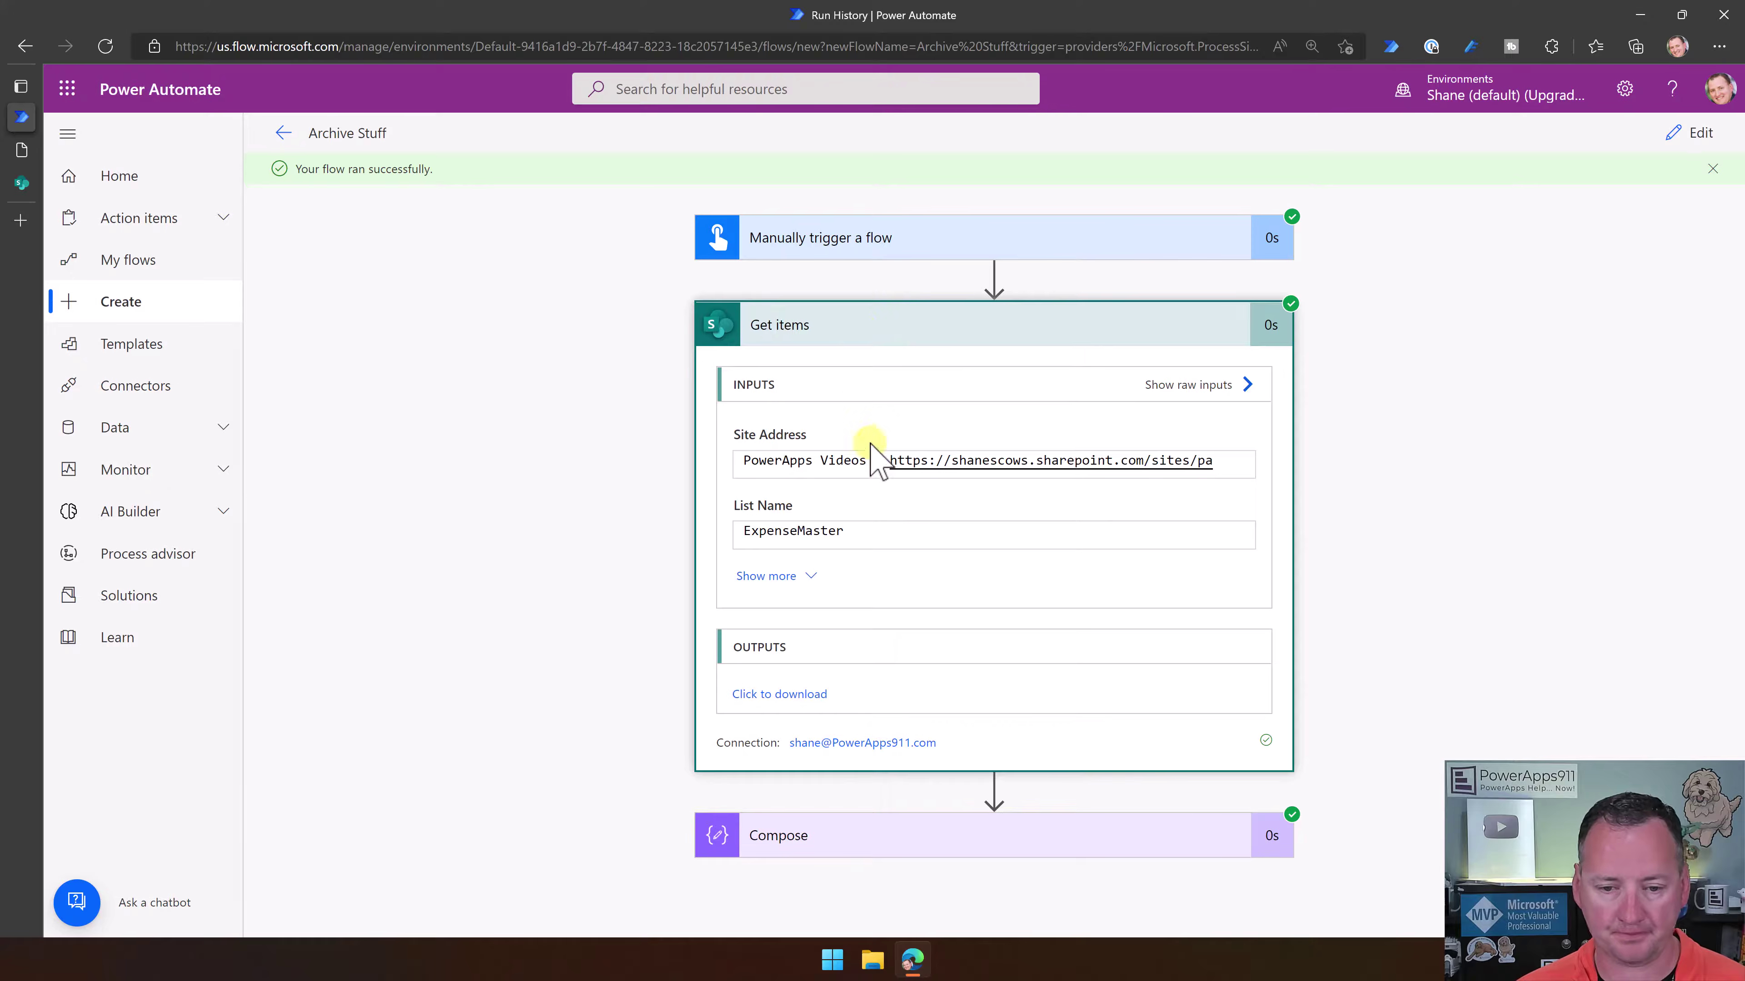
click(879, 415)
click(873, 331)
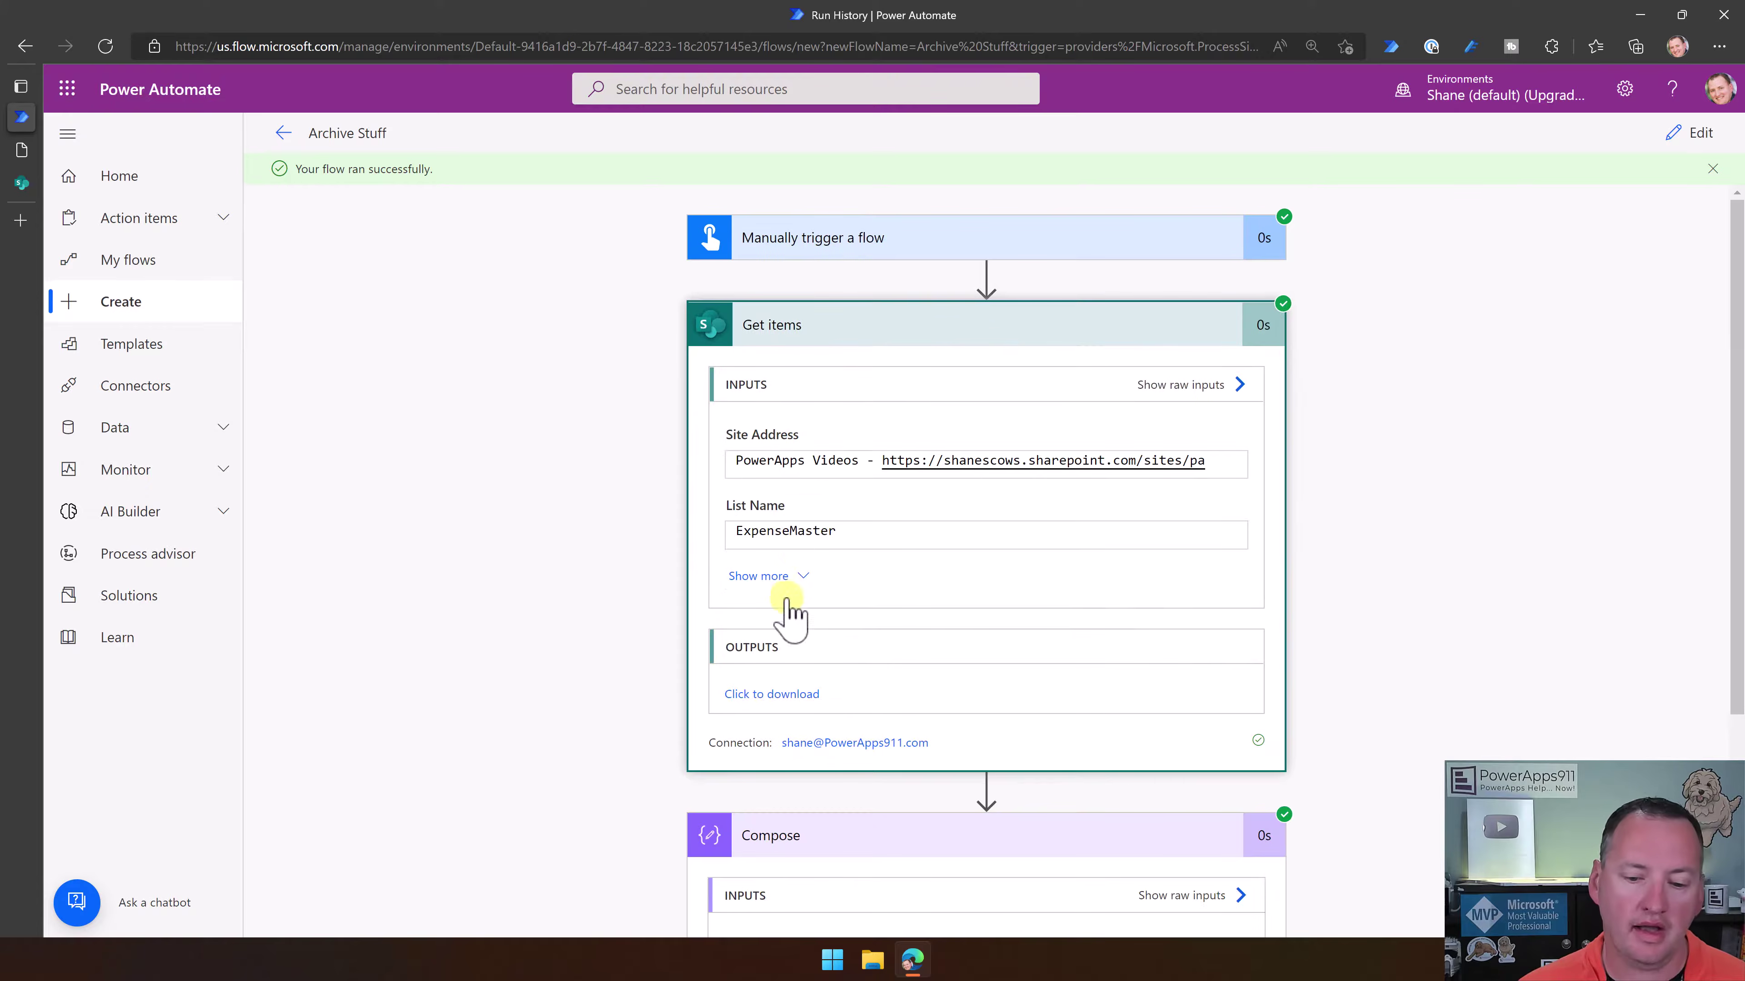
click(774, 694)
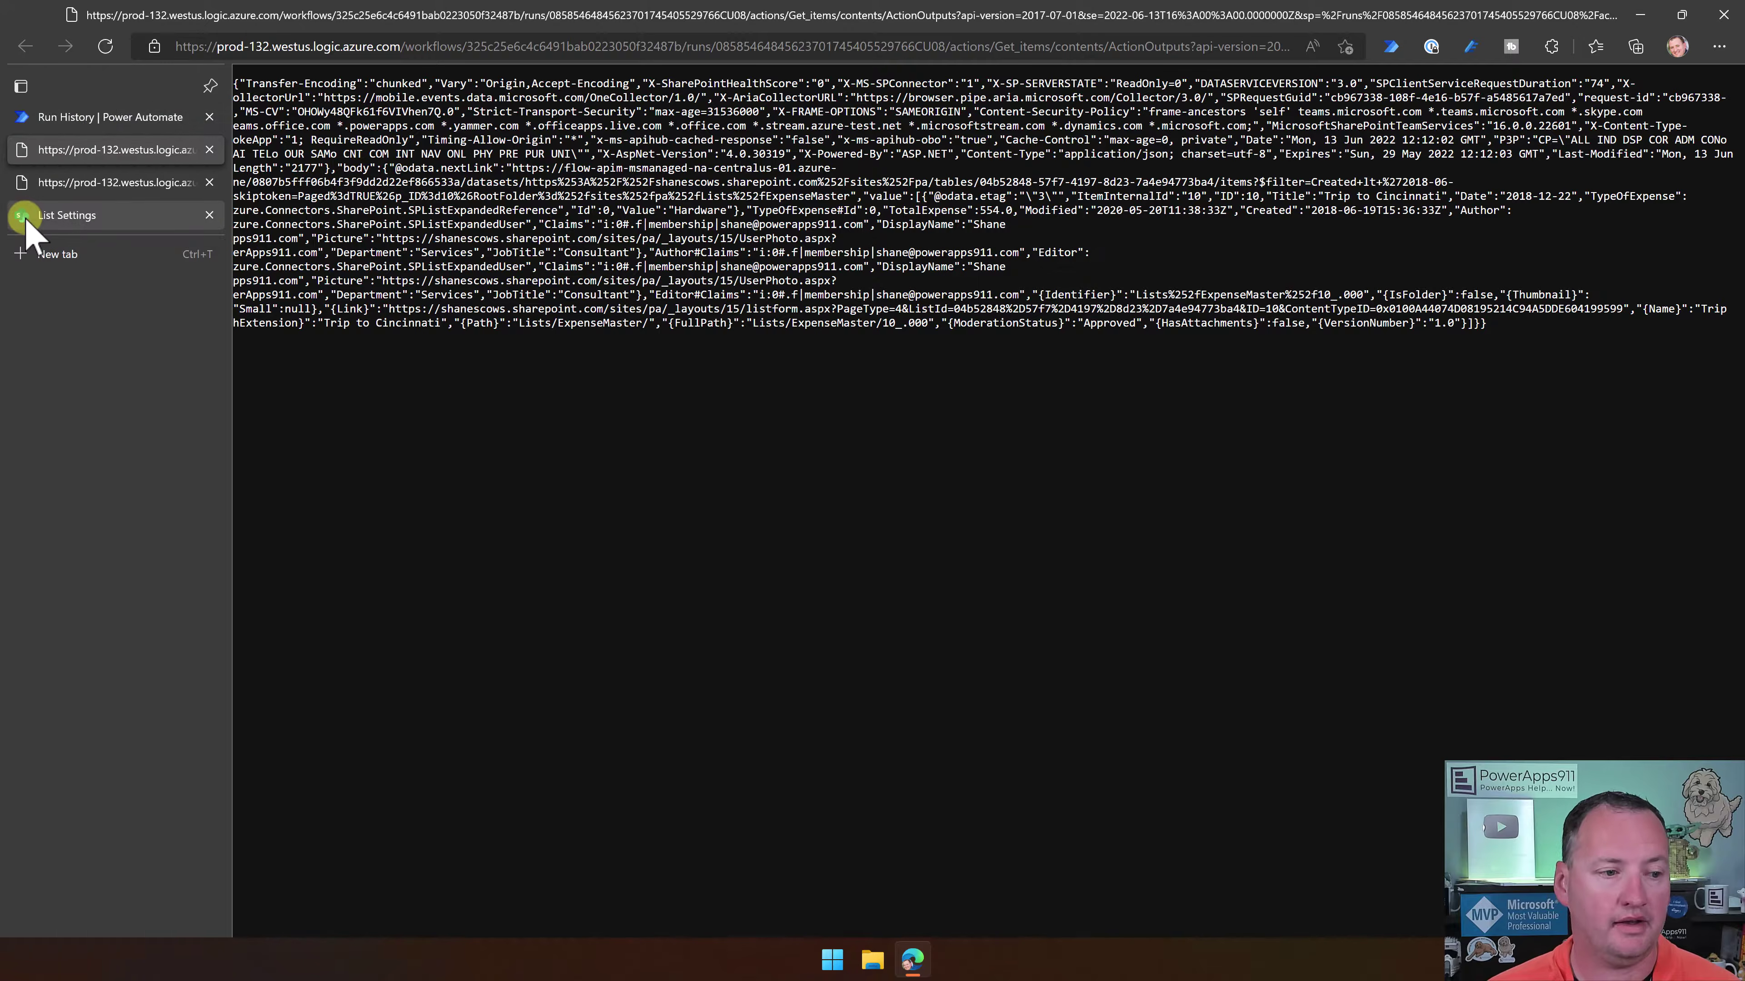
click(103, 118)
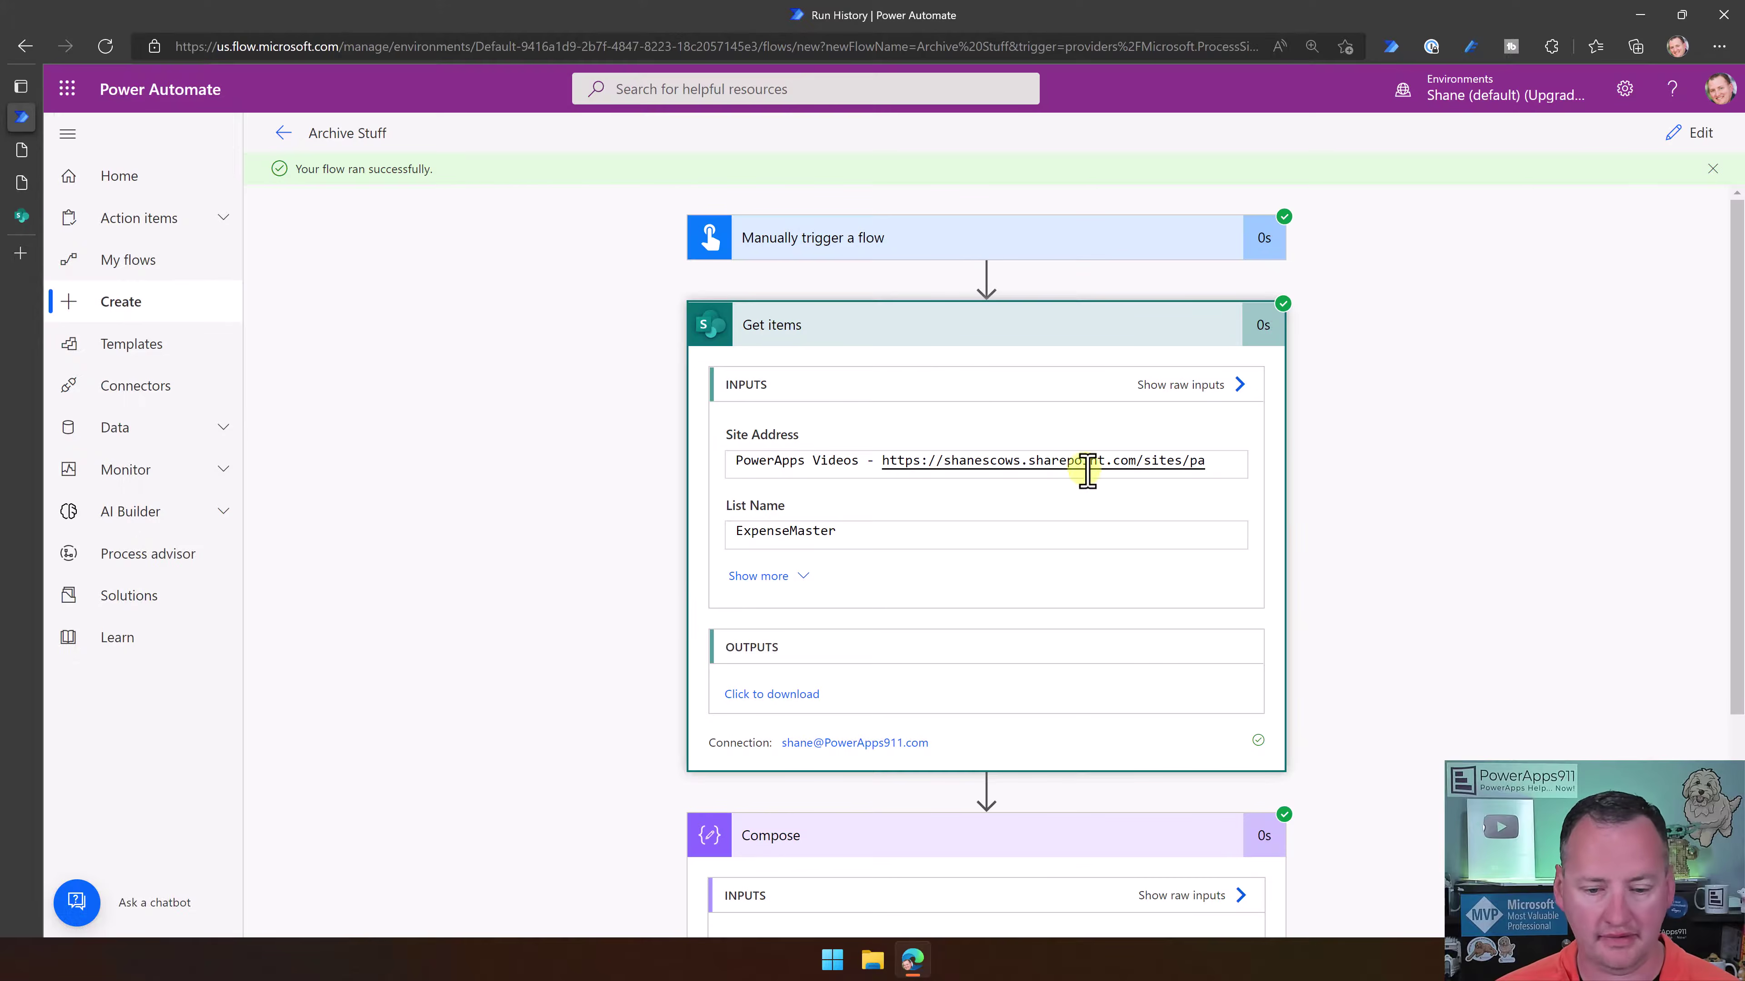
Edit the flow's Get items filter query to Created lt '2019-06-20T00:00:00Z' and clear the Top Count
click(1689, 134)
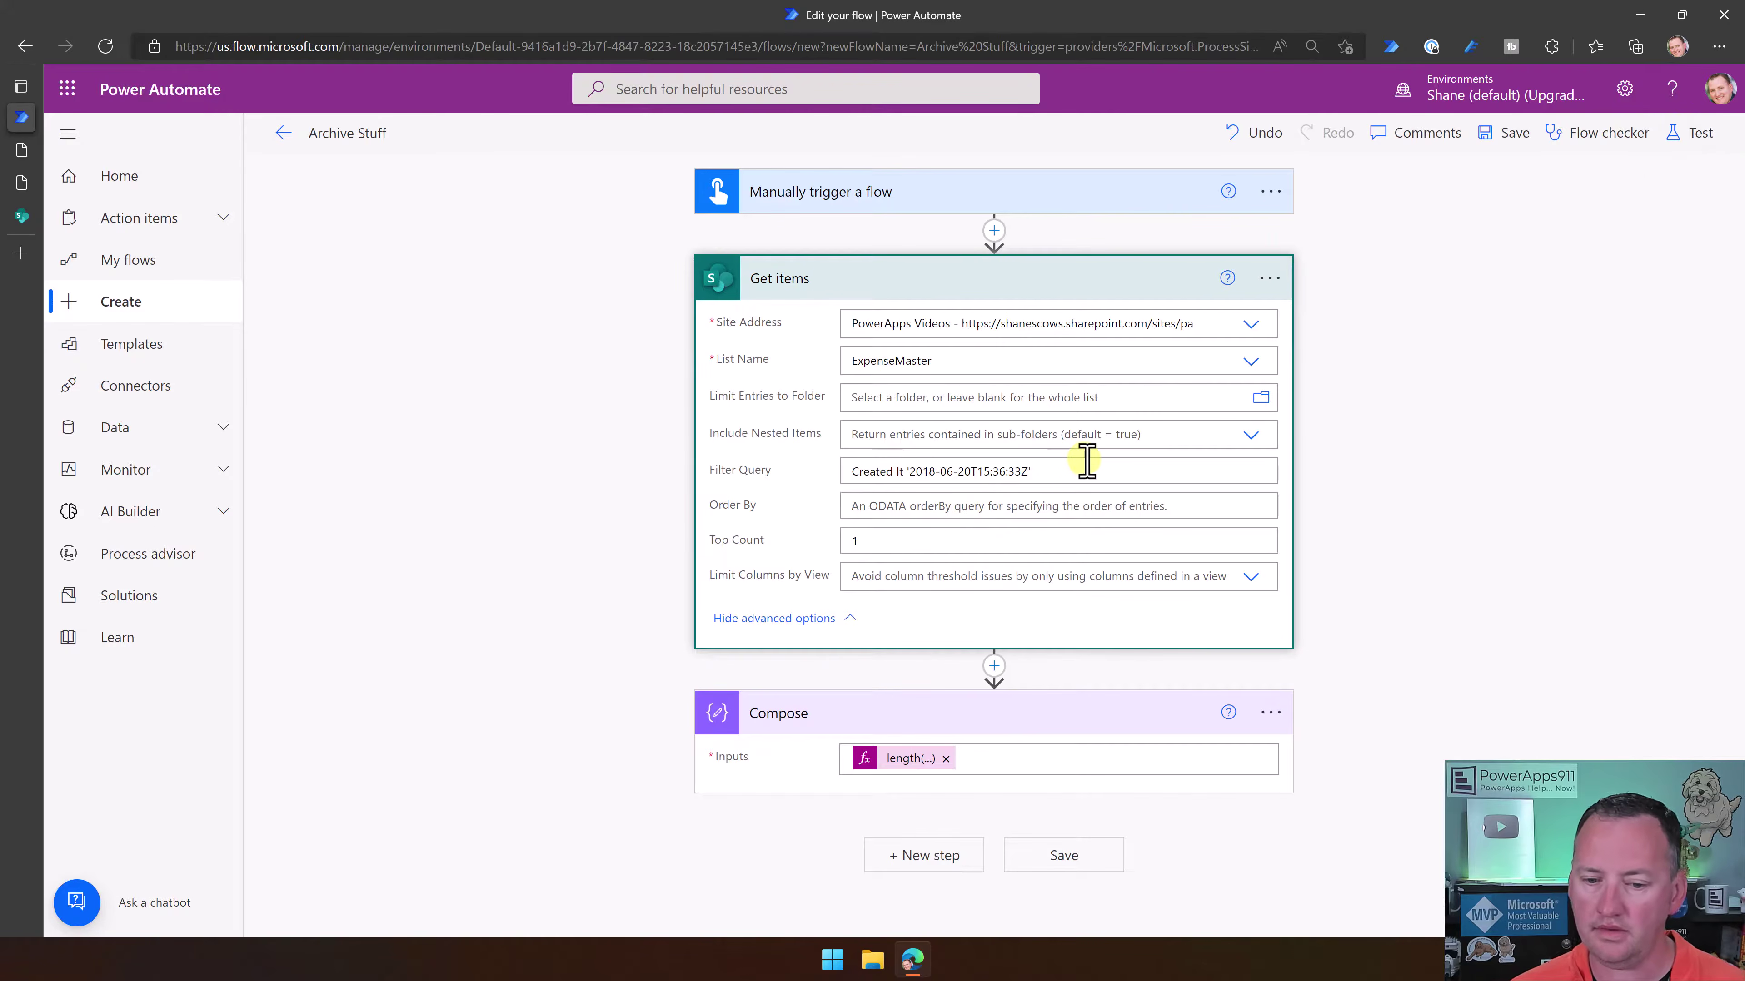
click(1031, 471)
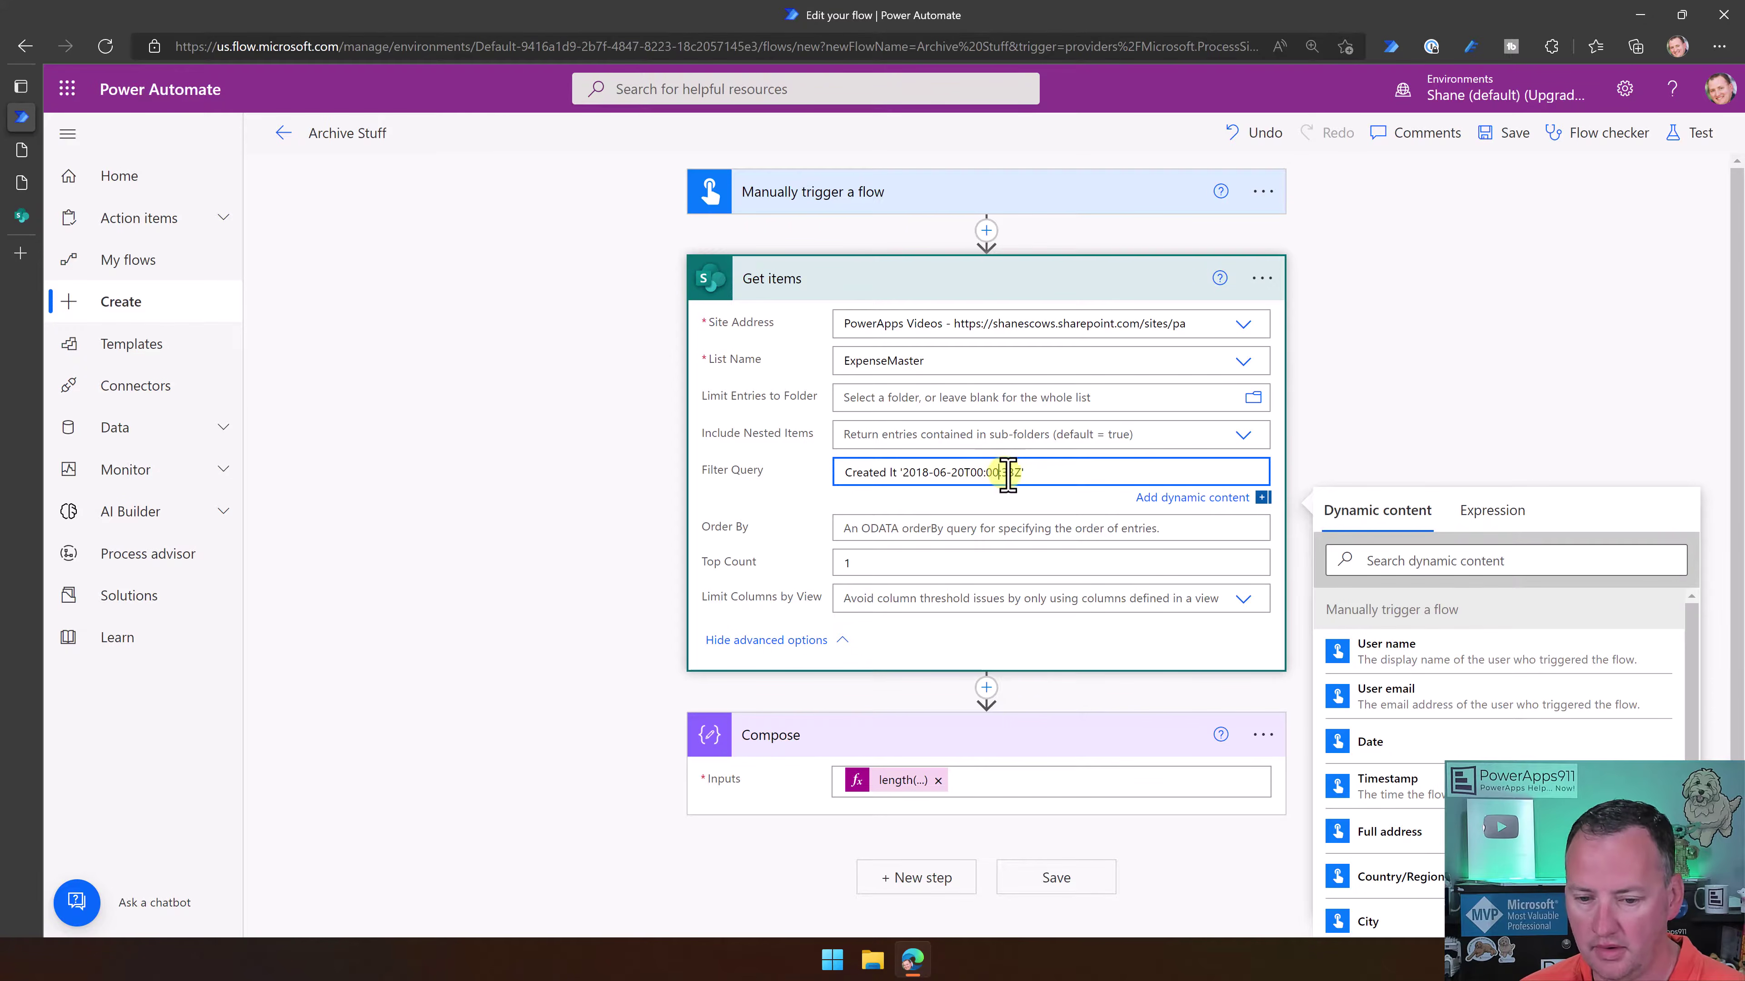
text(00)
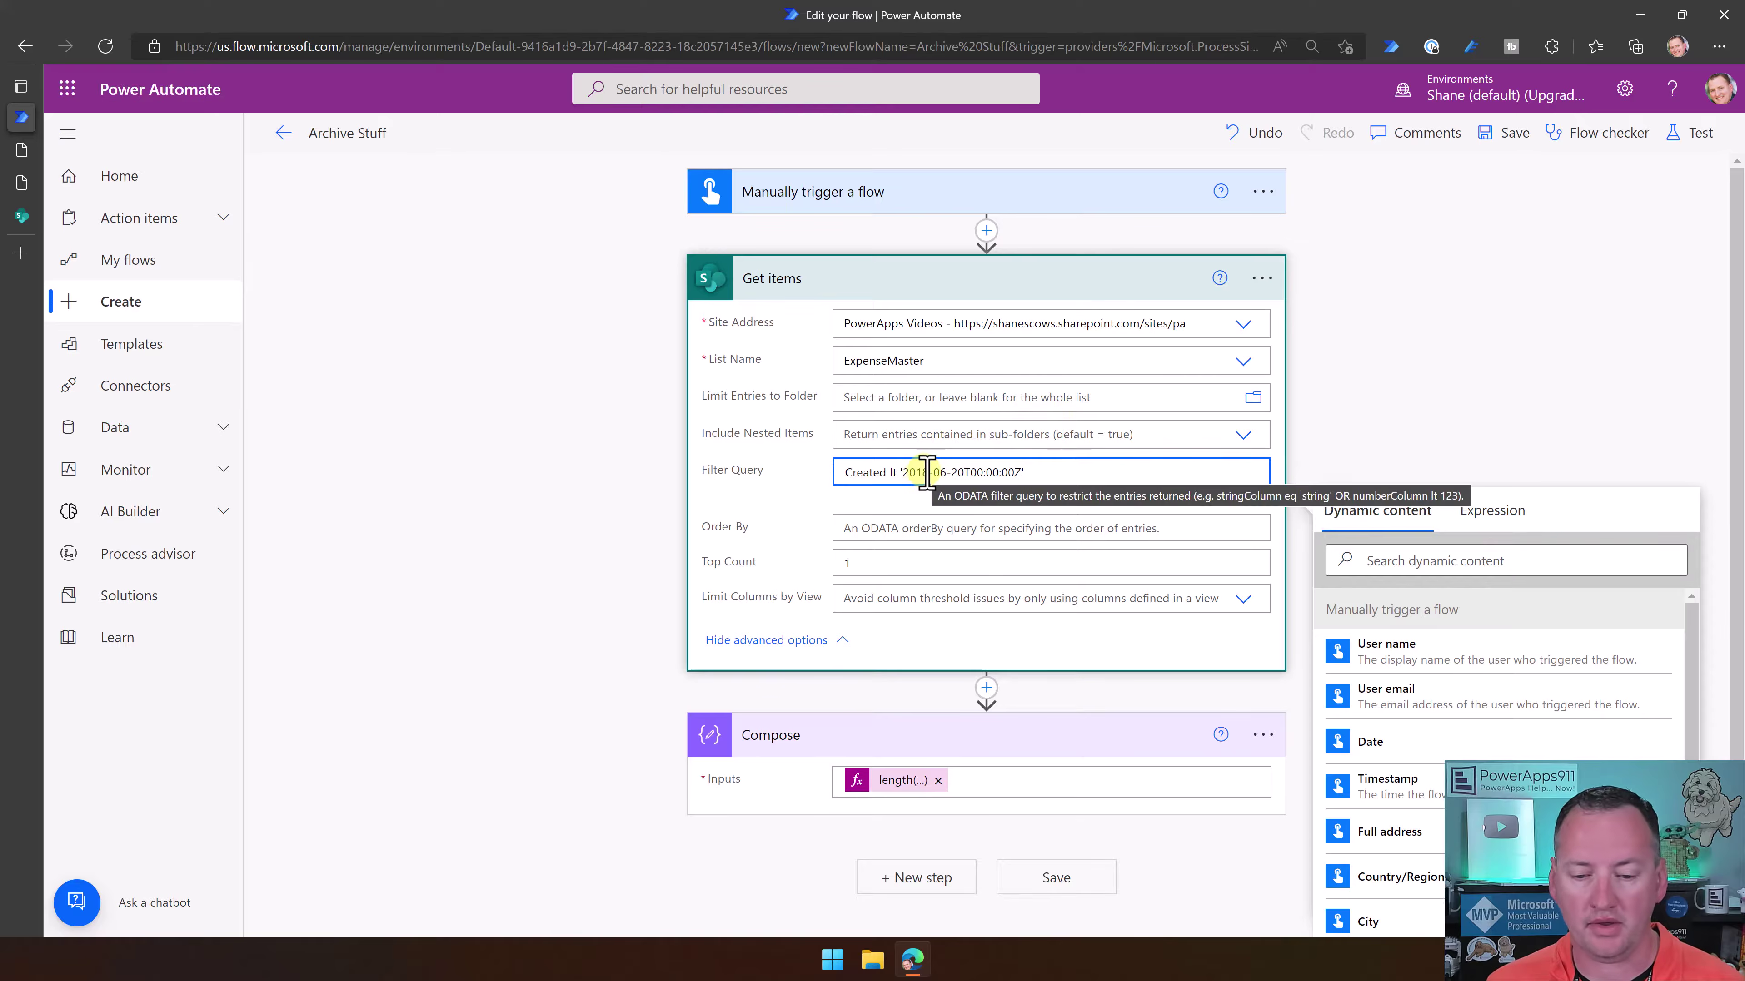
drag(923, 474, 933, 473)
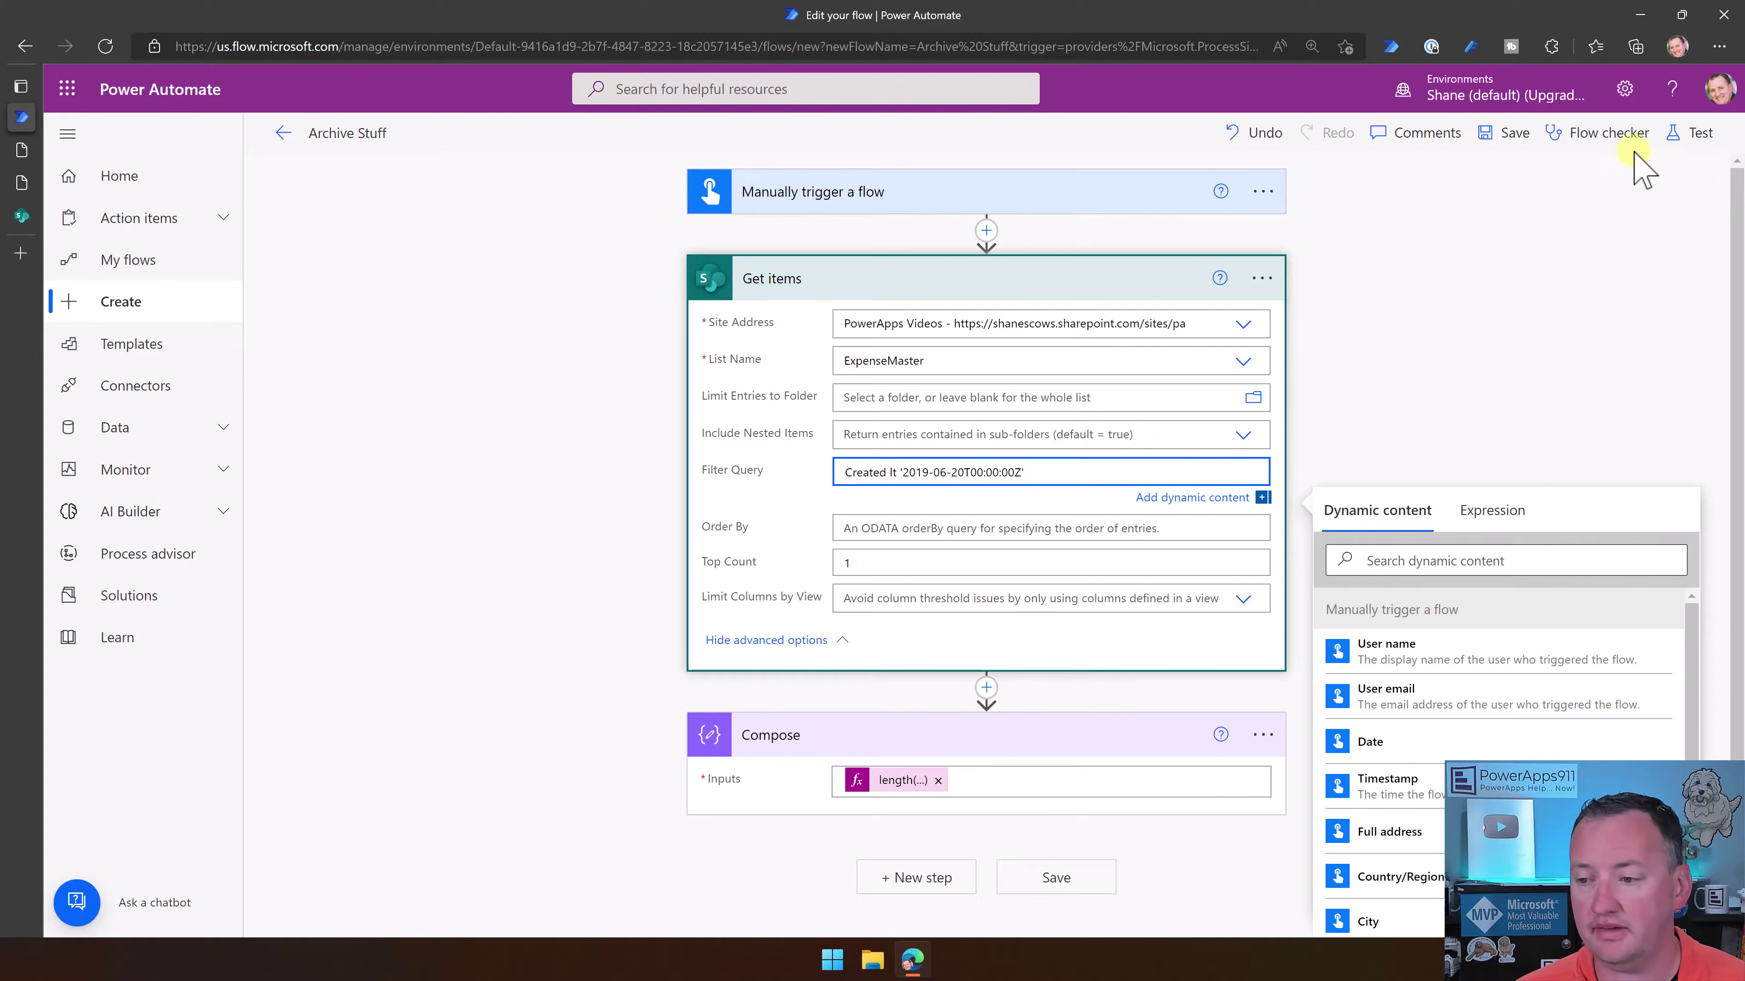
double_click(848, 563)
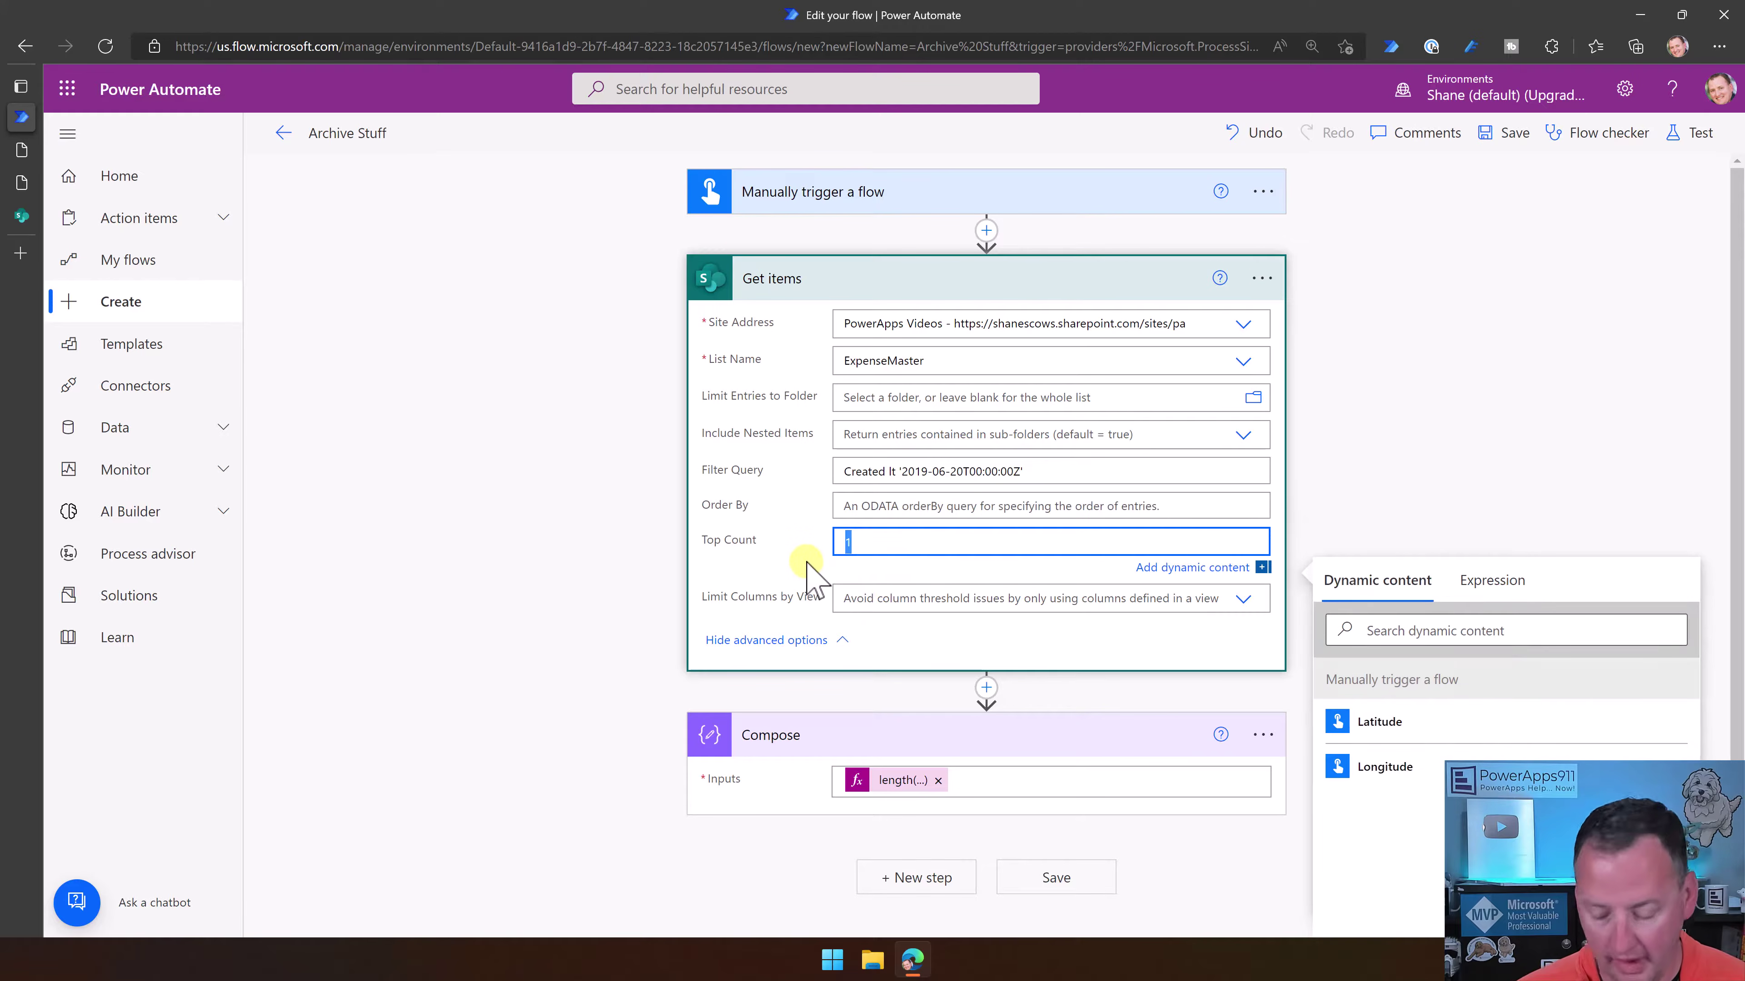
key(BackSpace)
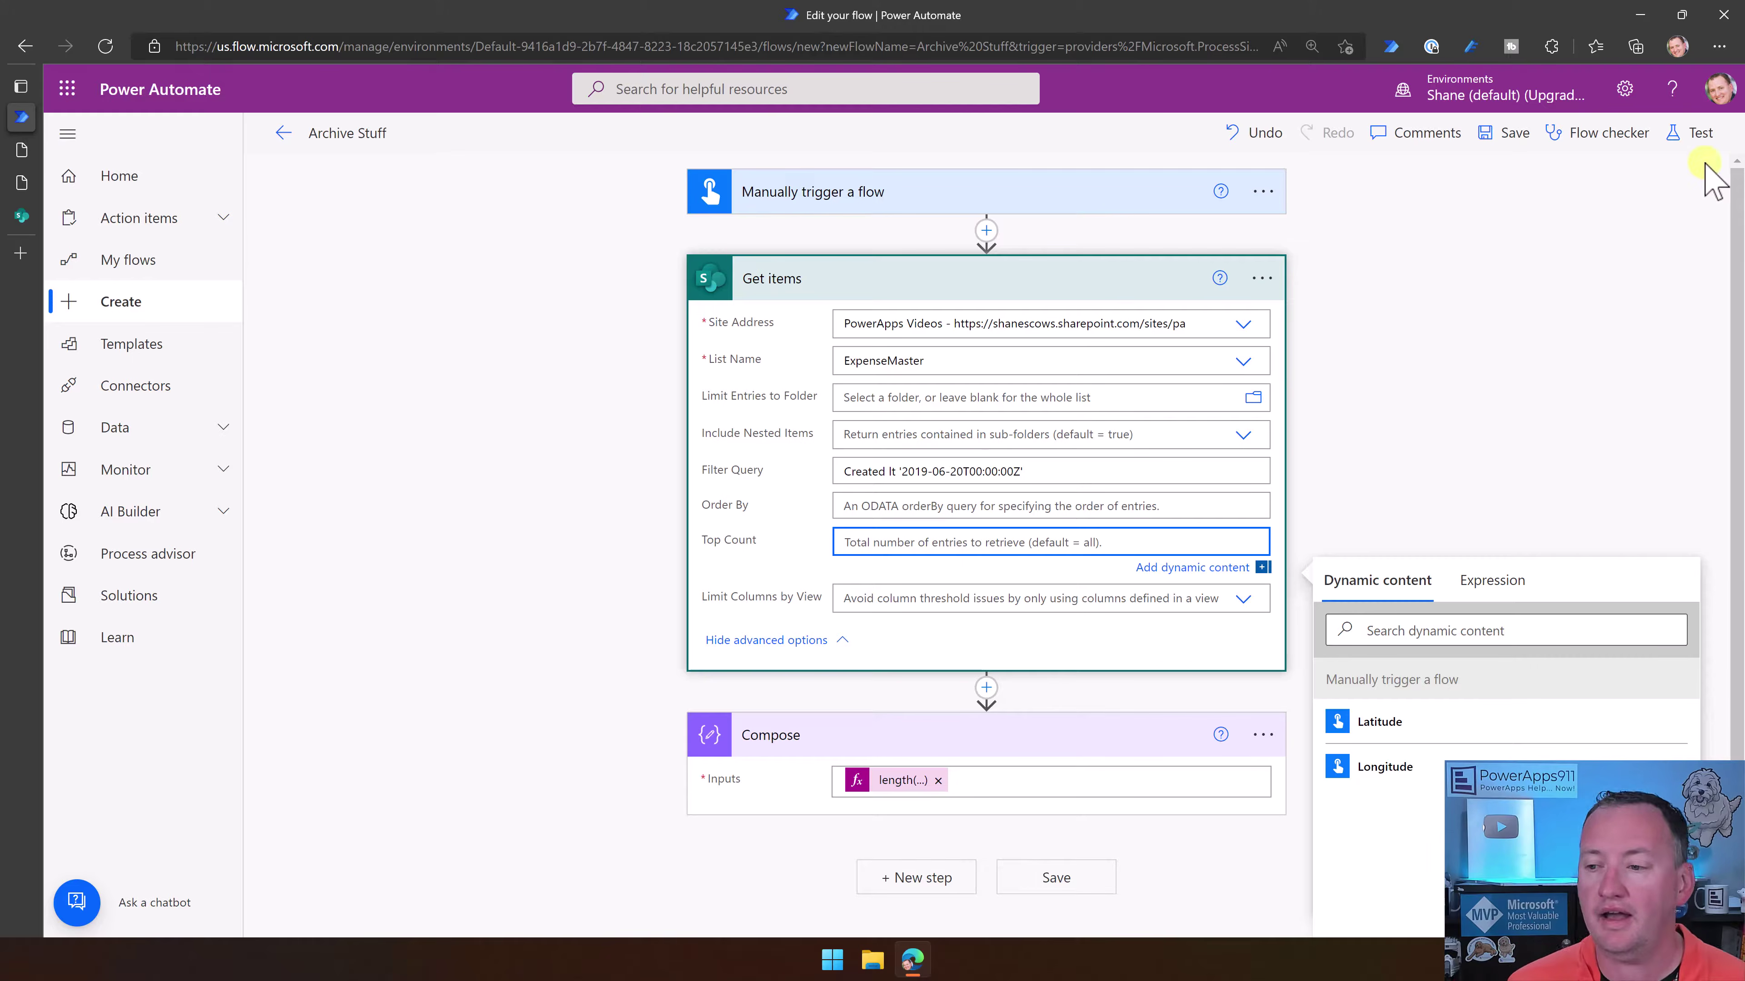
Test the flow automatically with the recently used trigger from the earlier succeeded test and check the Compose output of the run
click(1700, 138)
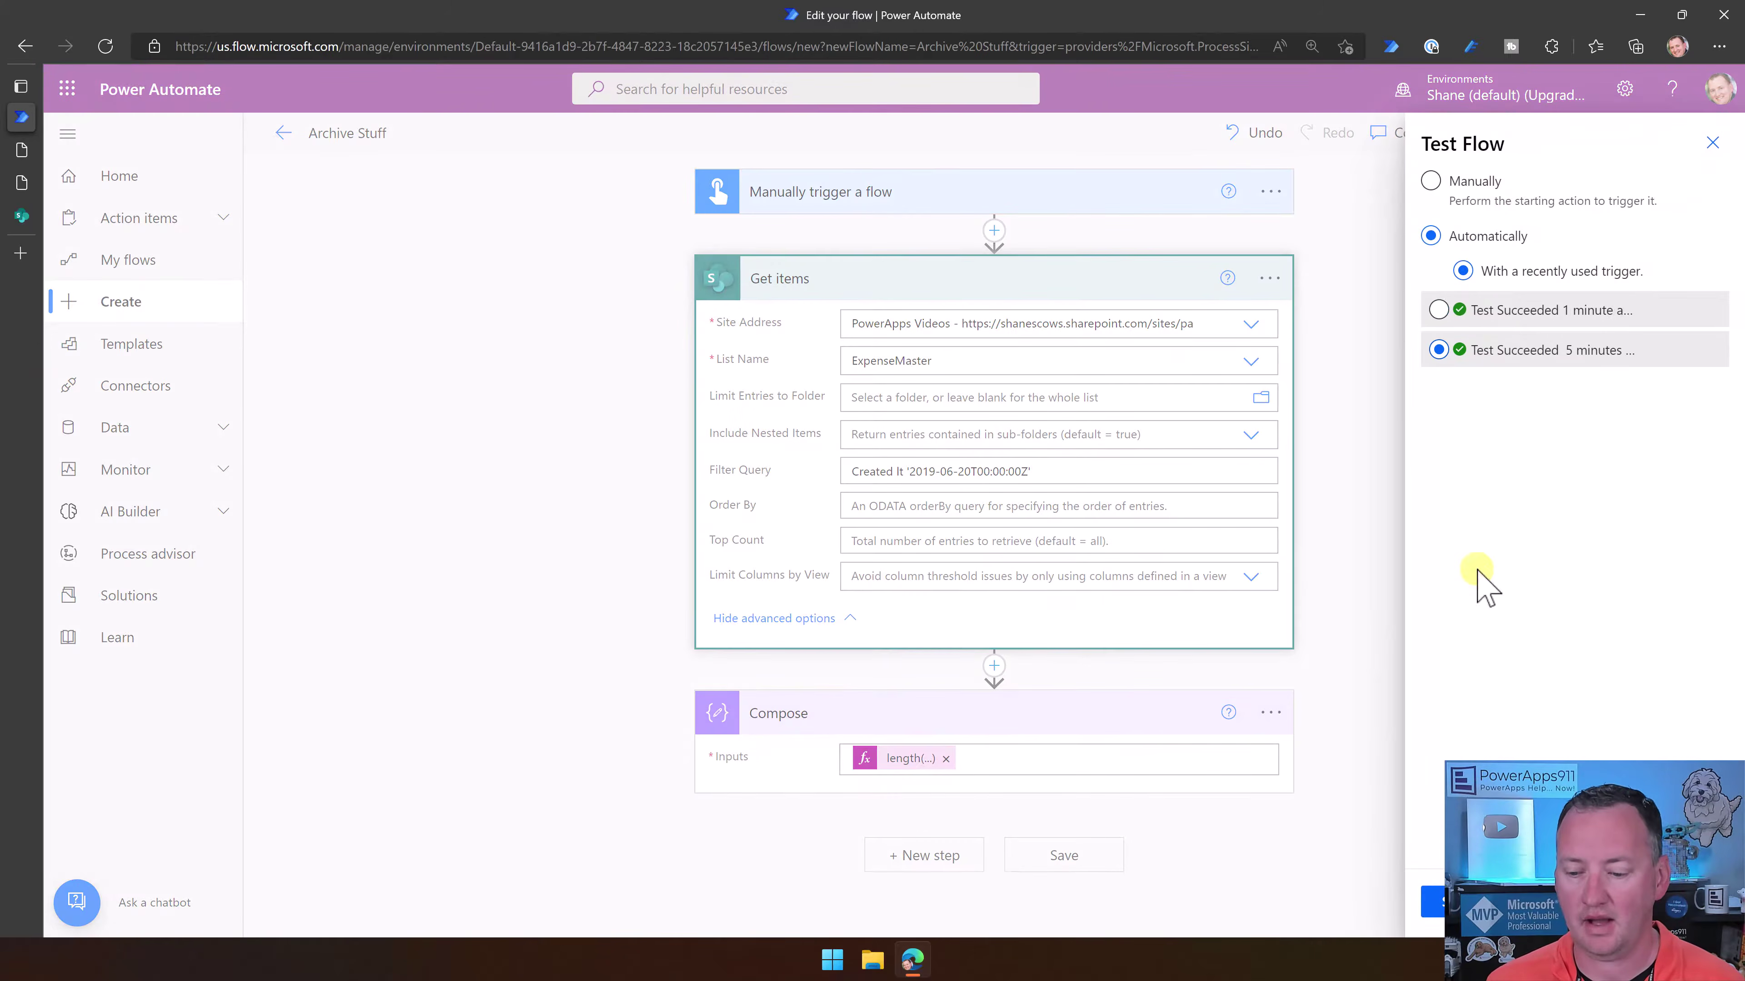
click(1447, 901)
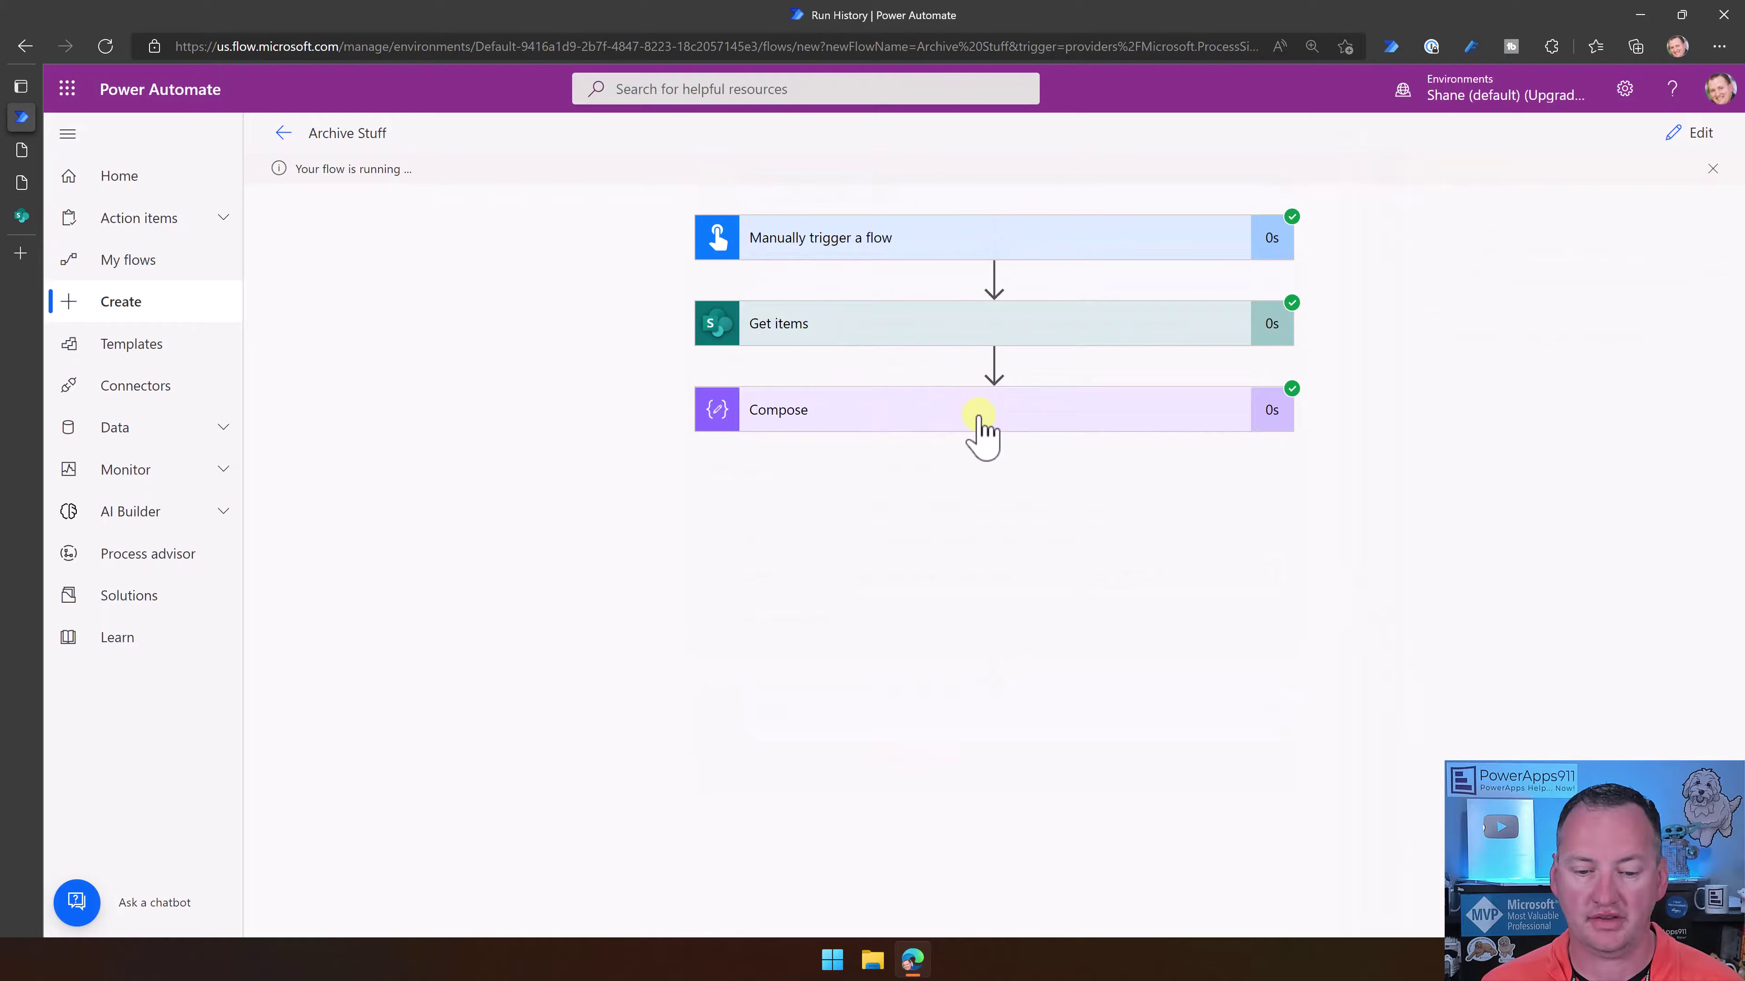
click(979, 416)
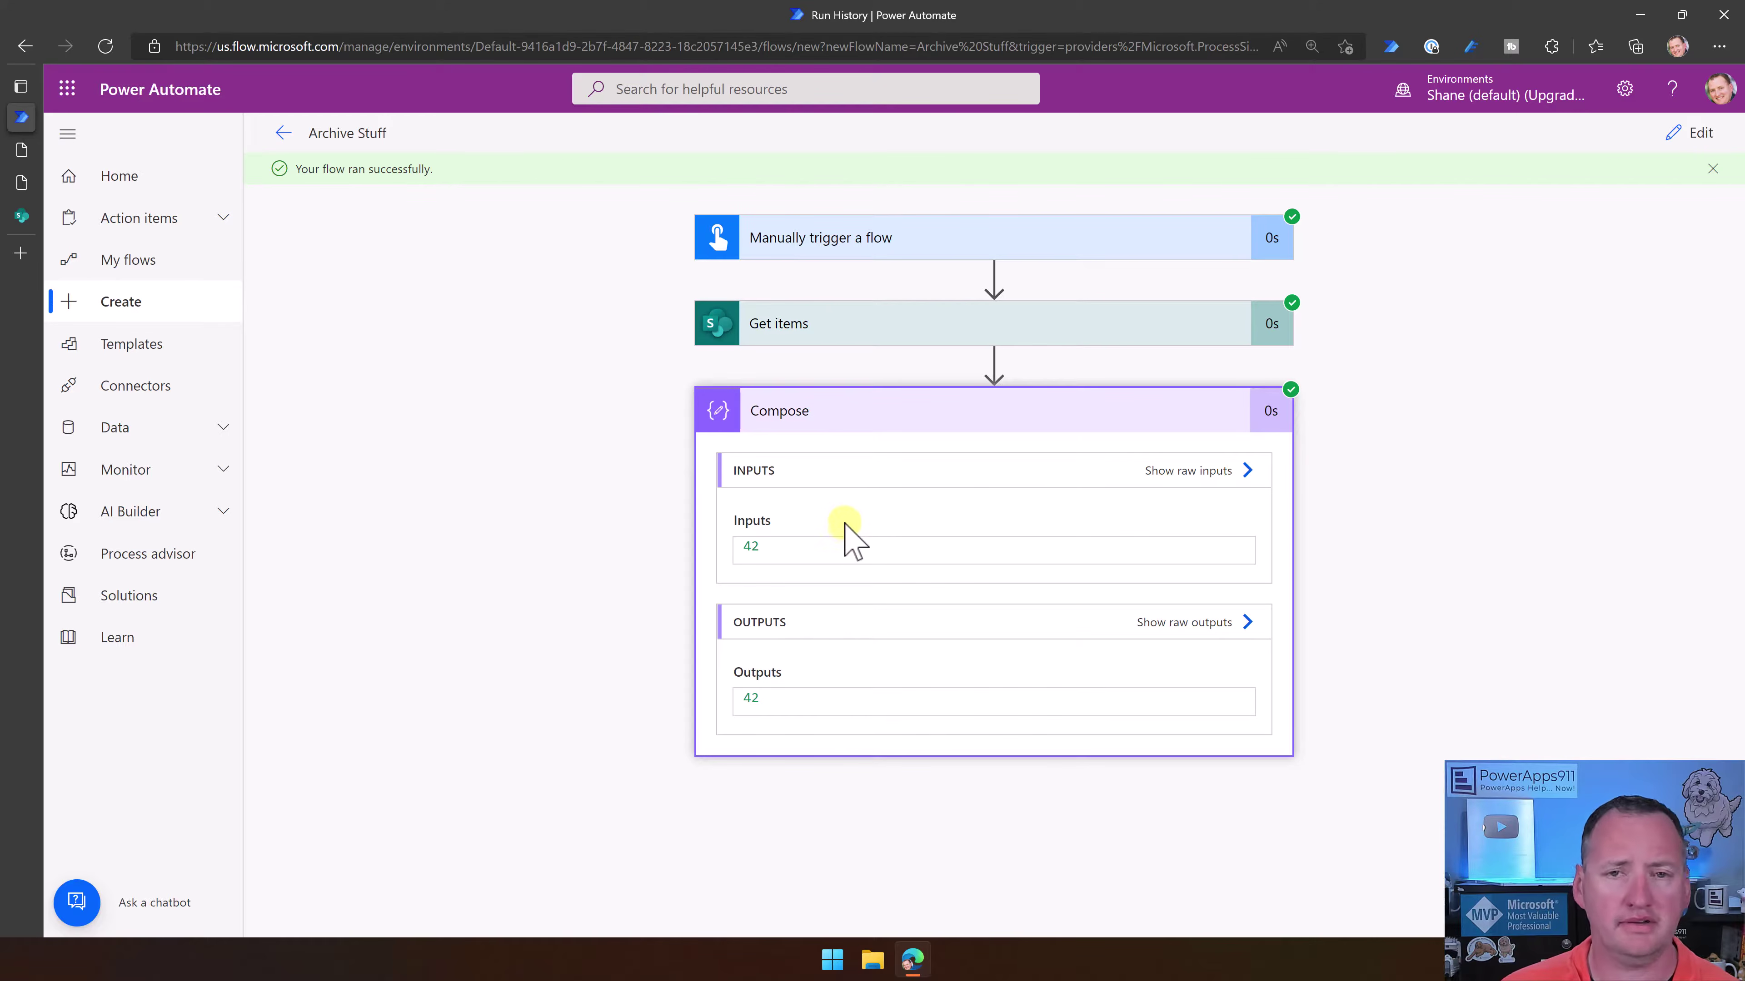
click(924, 416)
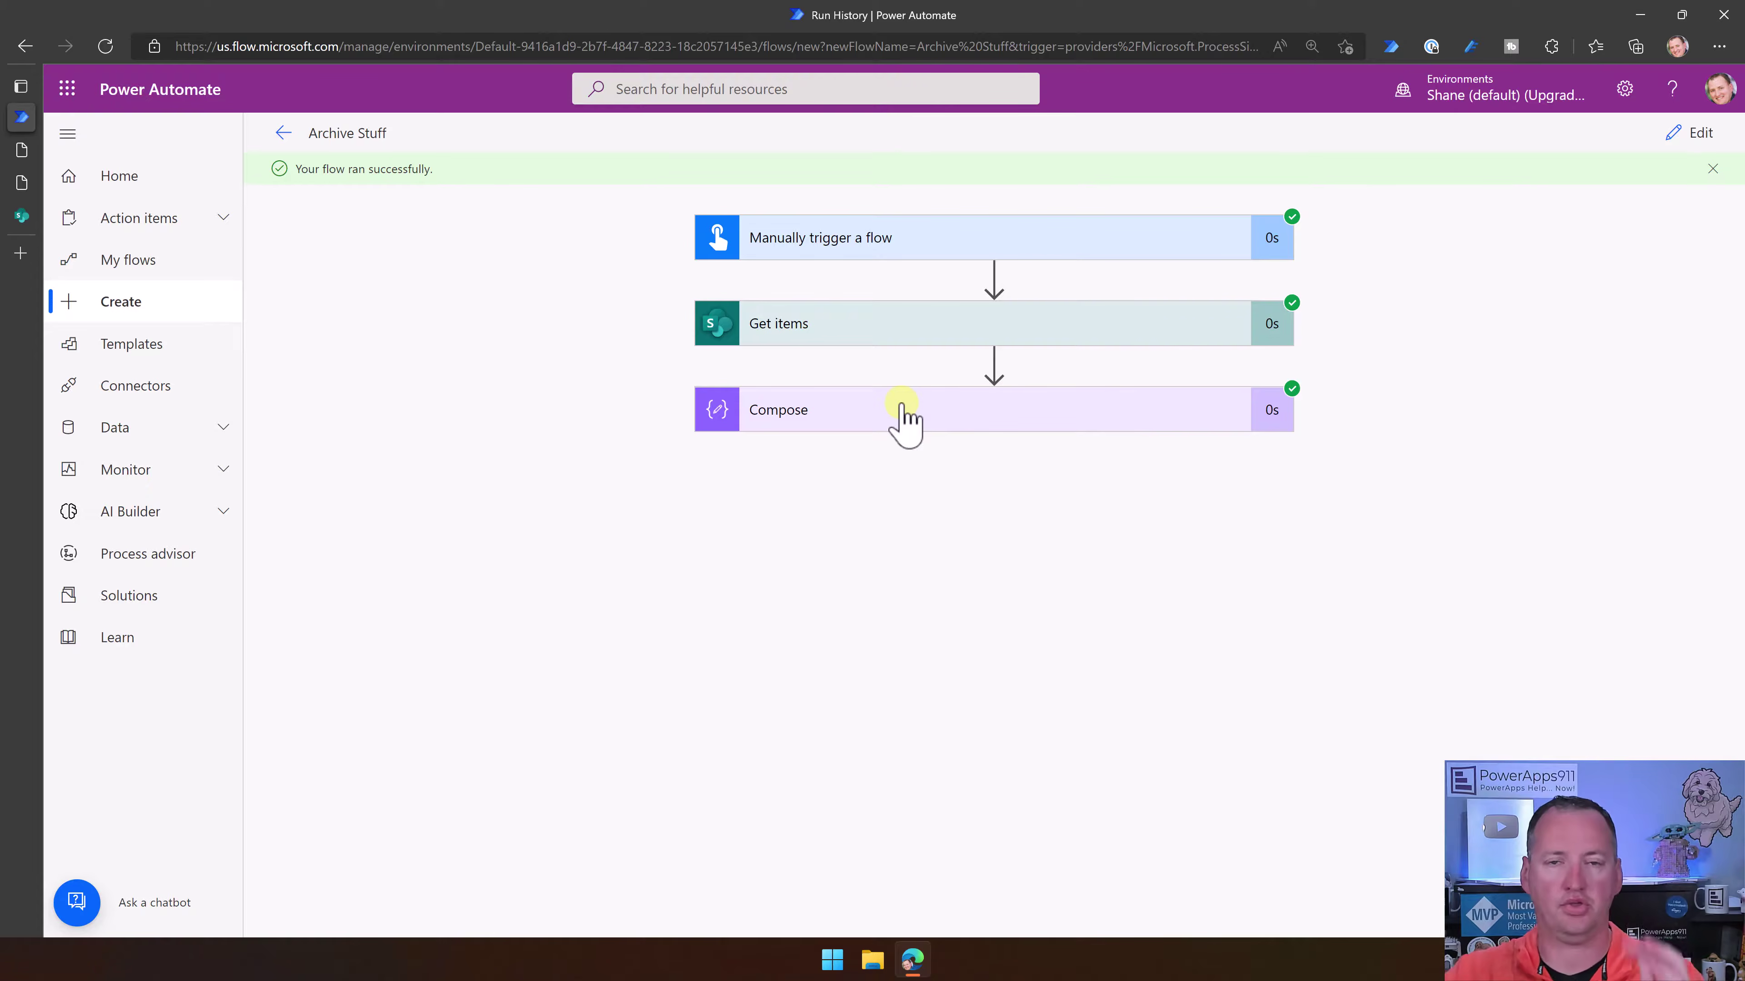
Switch to SharePoint, look over the ExpenseMaster list's columns in its settings, and go to the site contents
click(25, 218)
scroll(565, 417, down, 2)
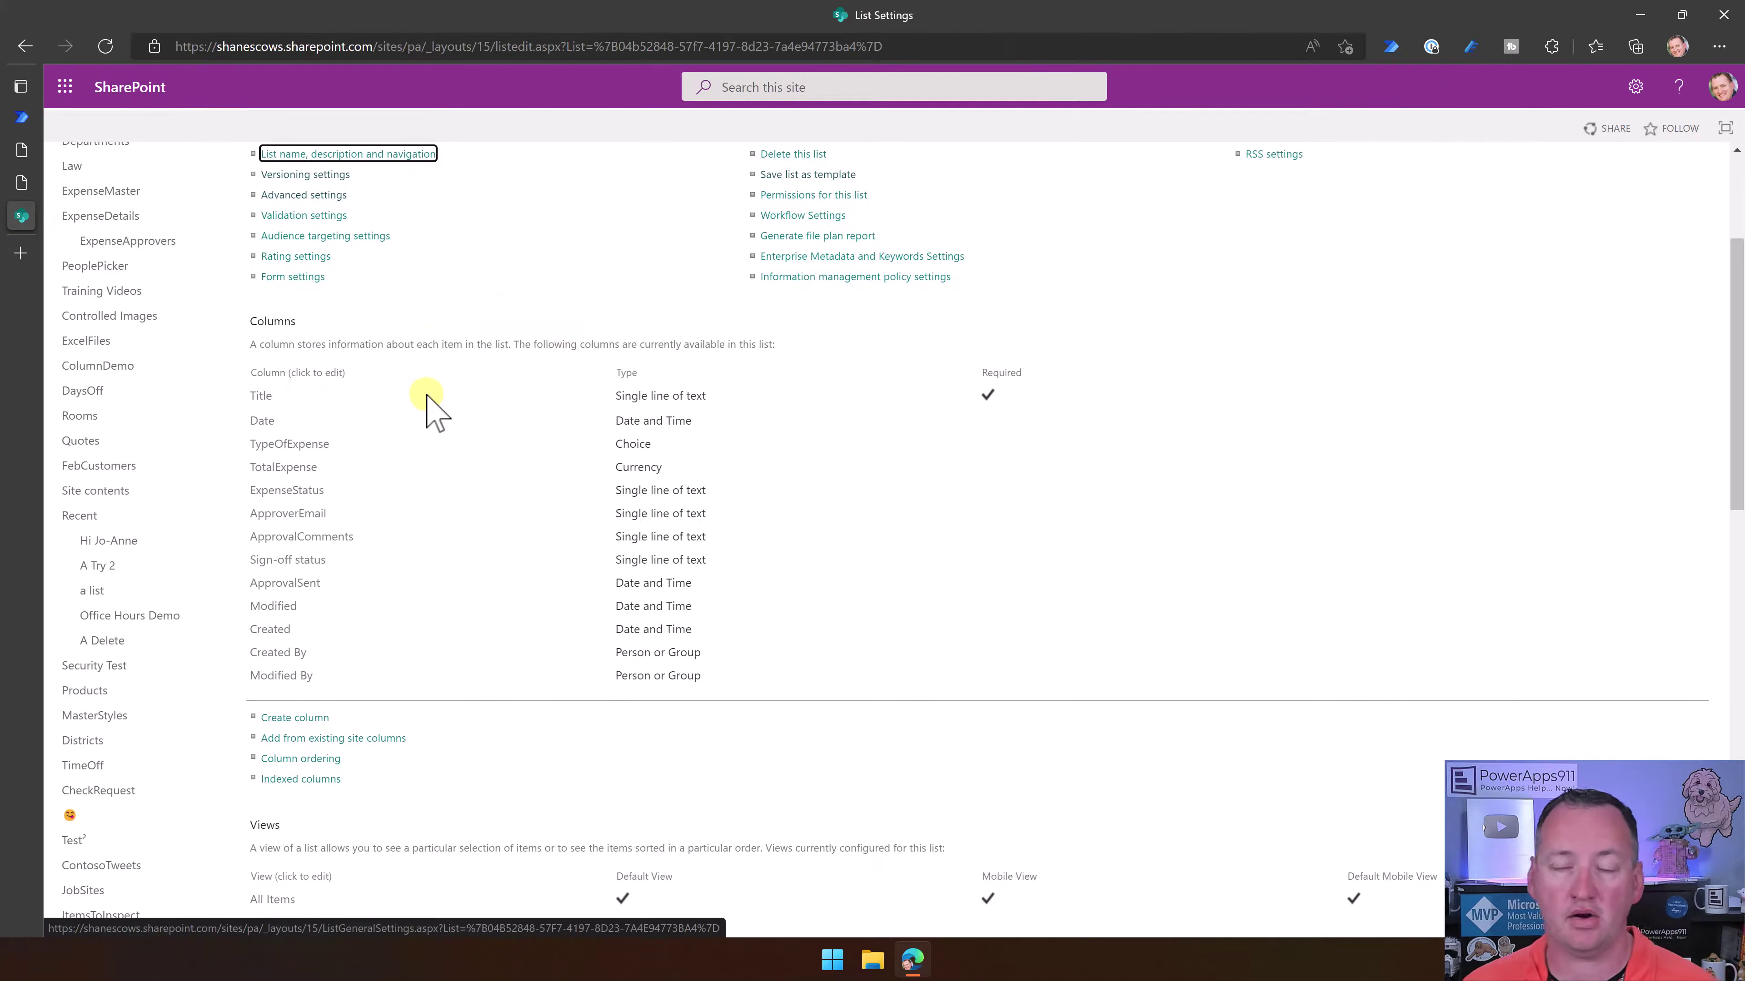
scroll(440, 399, up, 4)
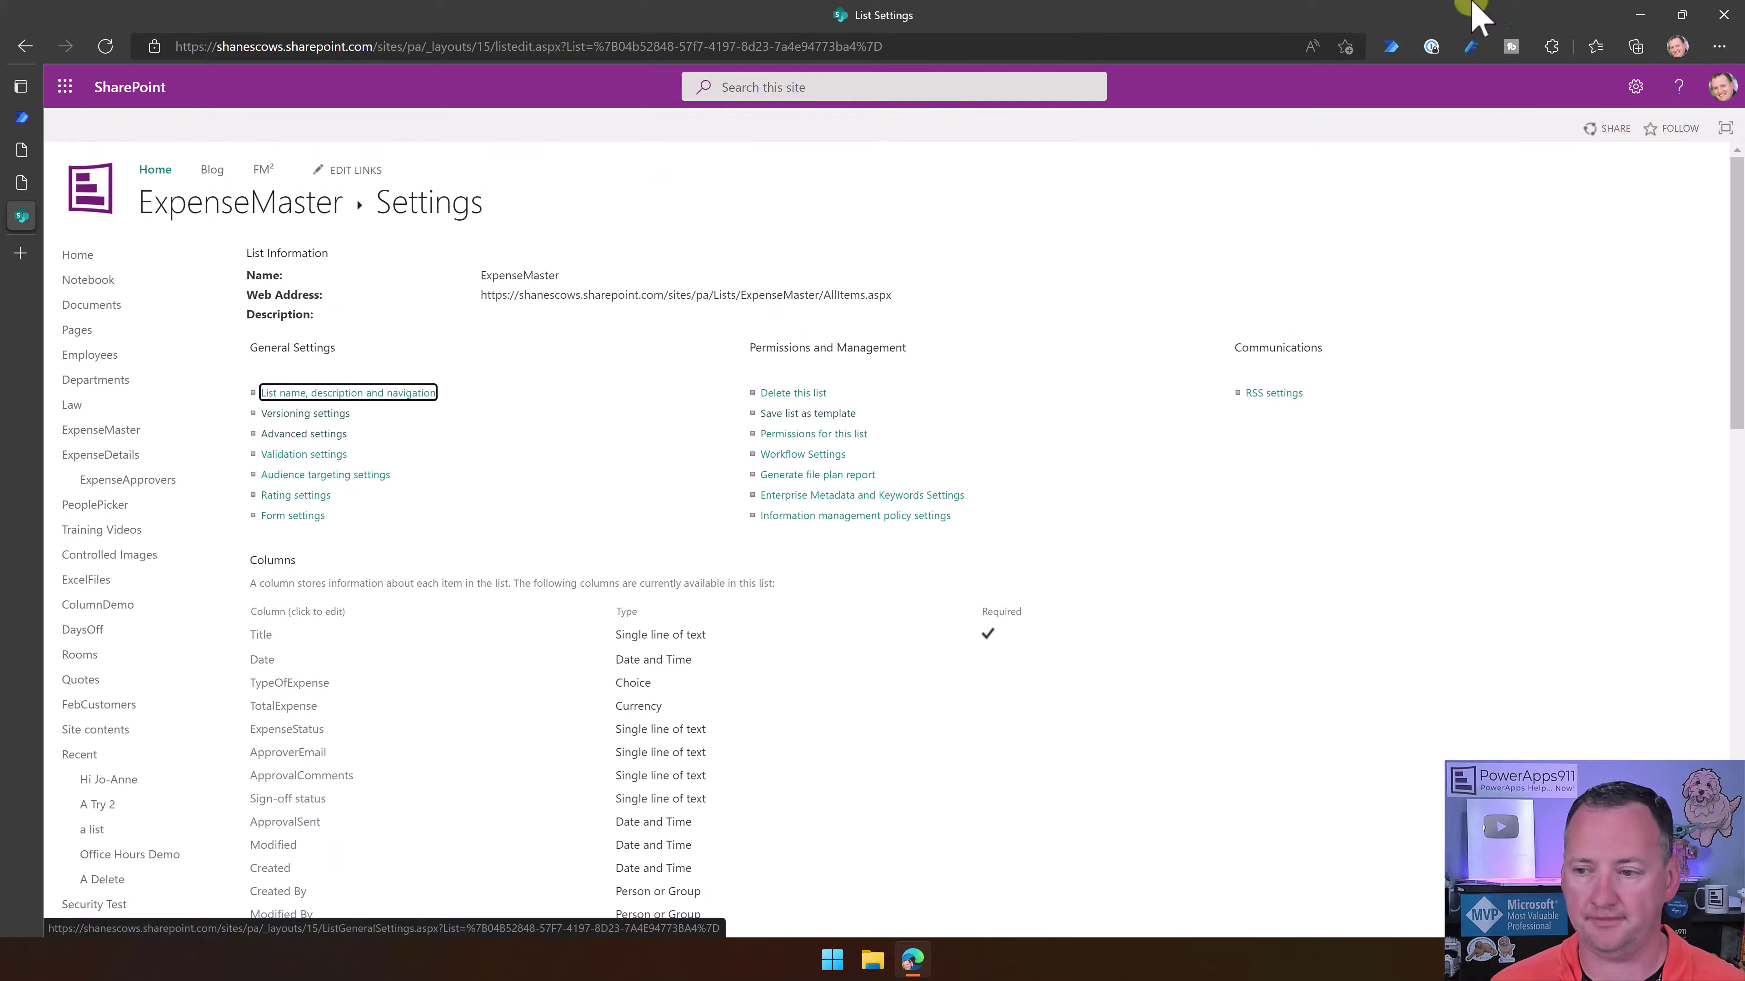
click(1635, 86)
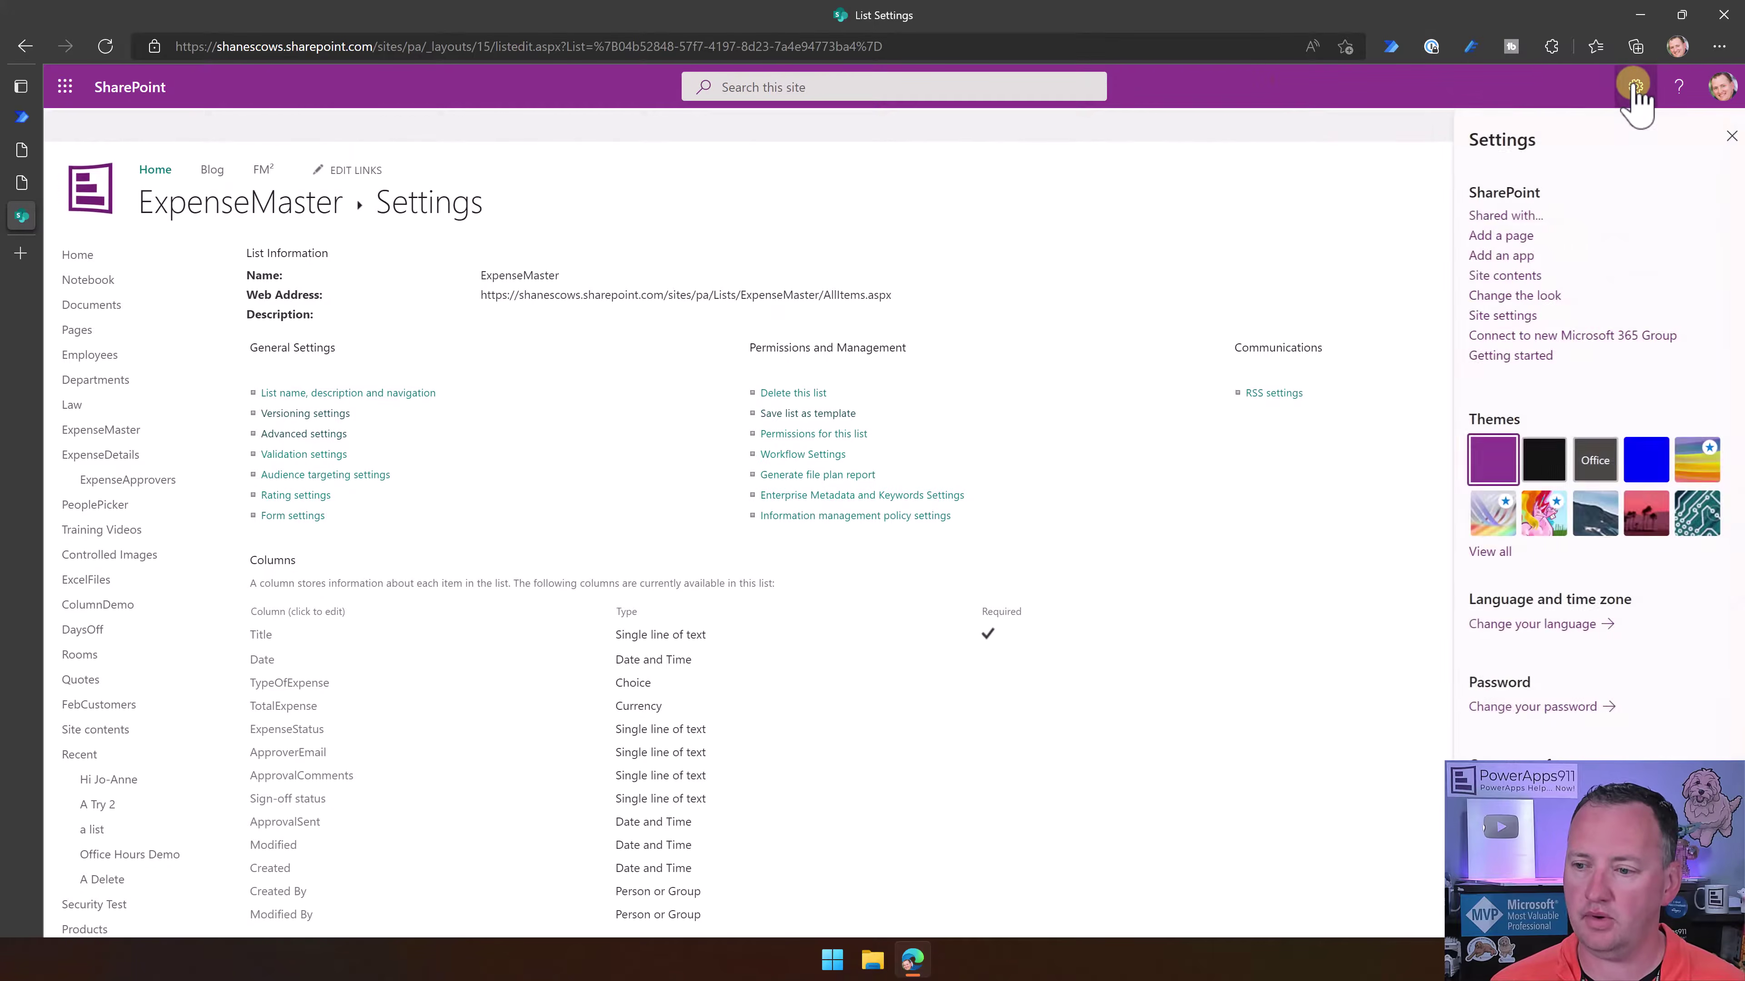
click(1514, 276)
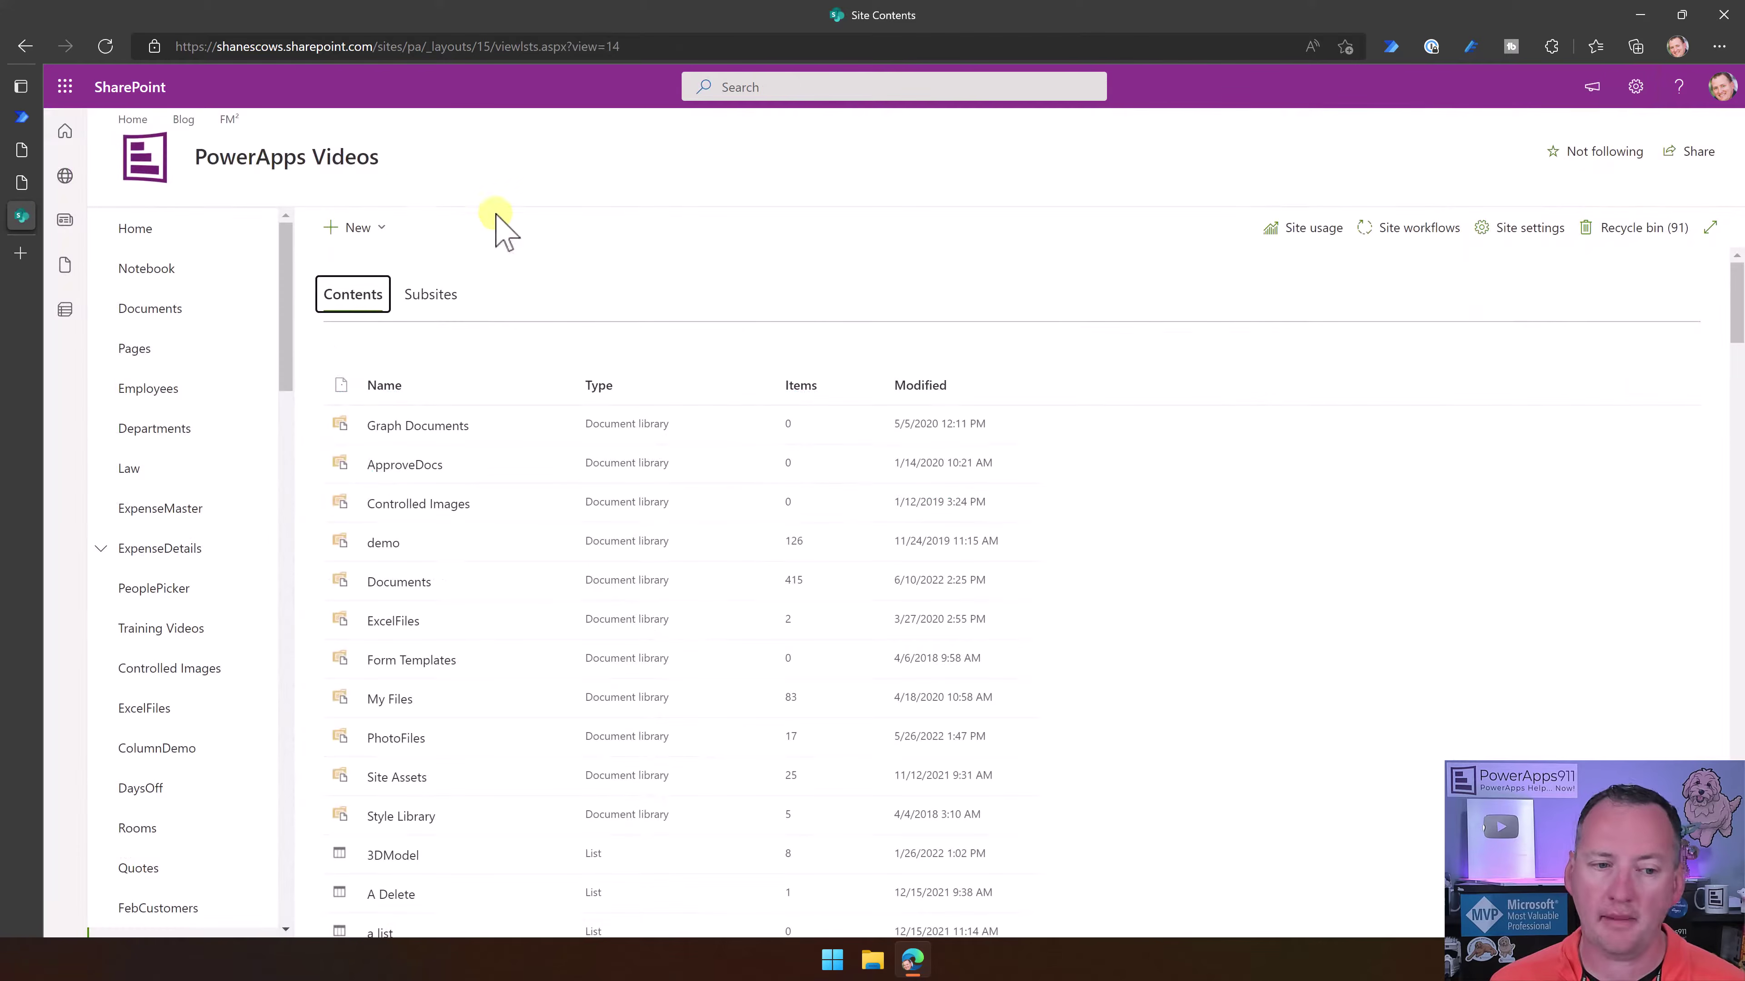
Start a new list from an existing list, using ExpenseMaster from the PowerApps Videos site as the template
click(380, 231)
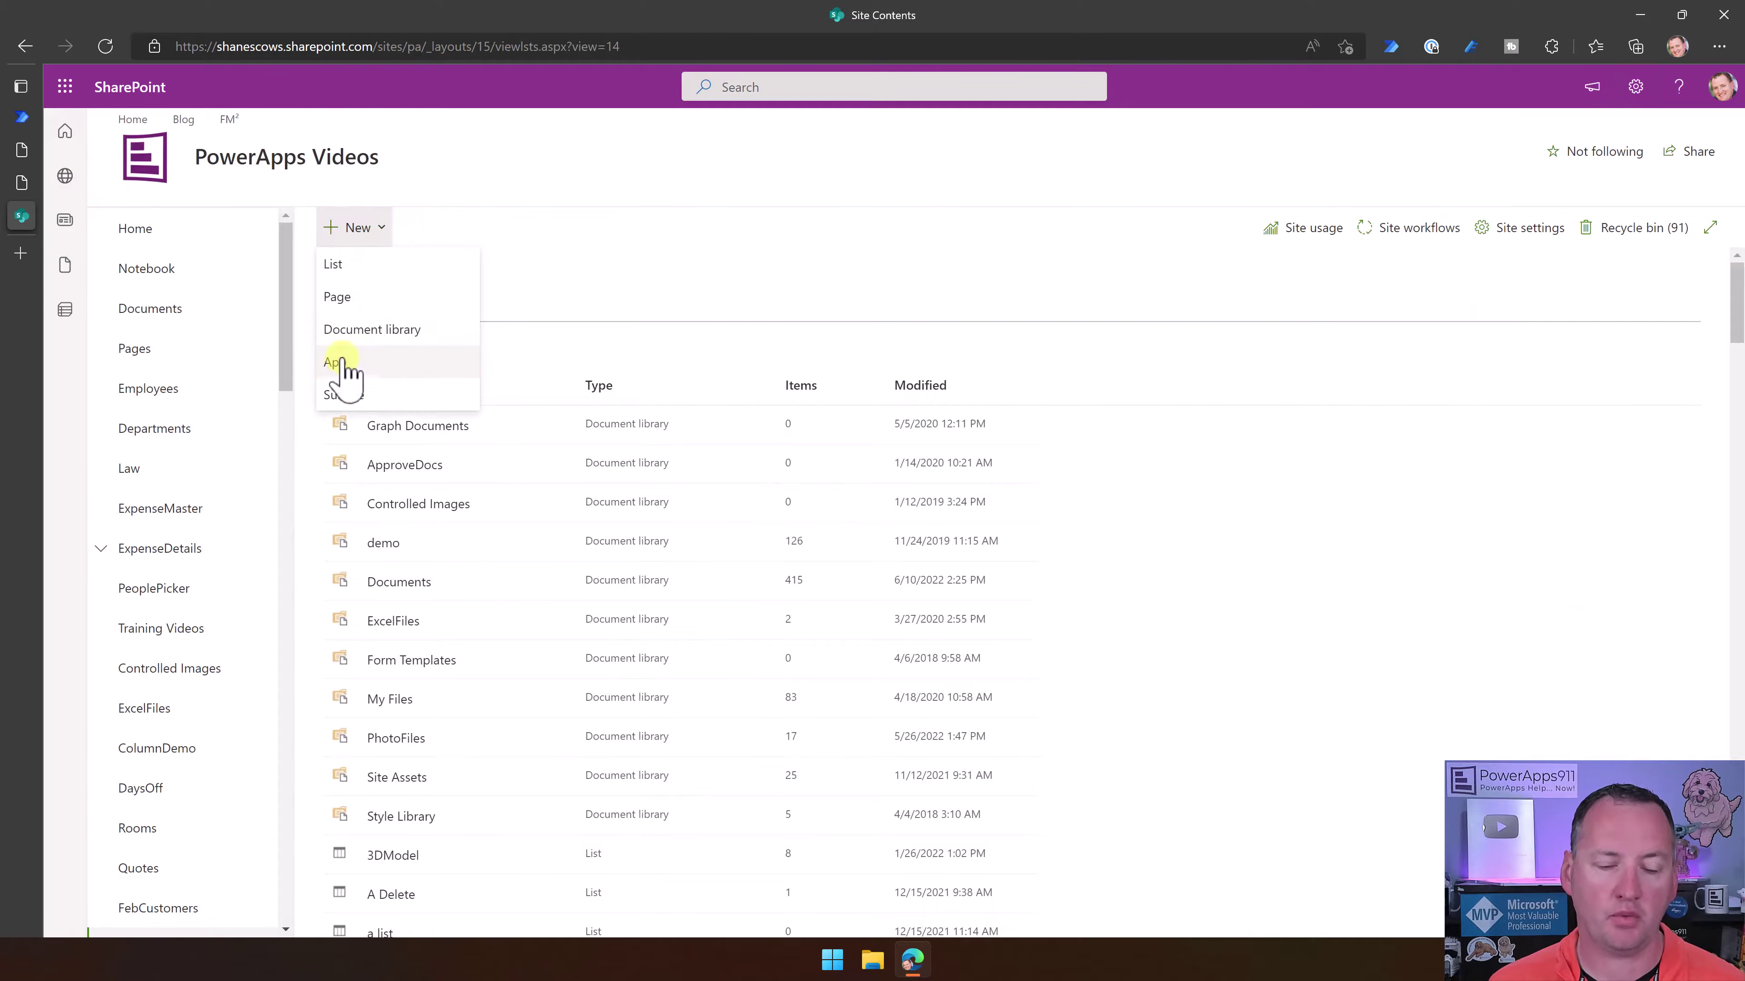
click(359, 273)
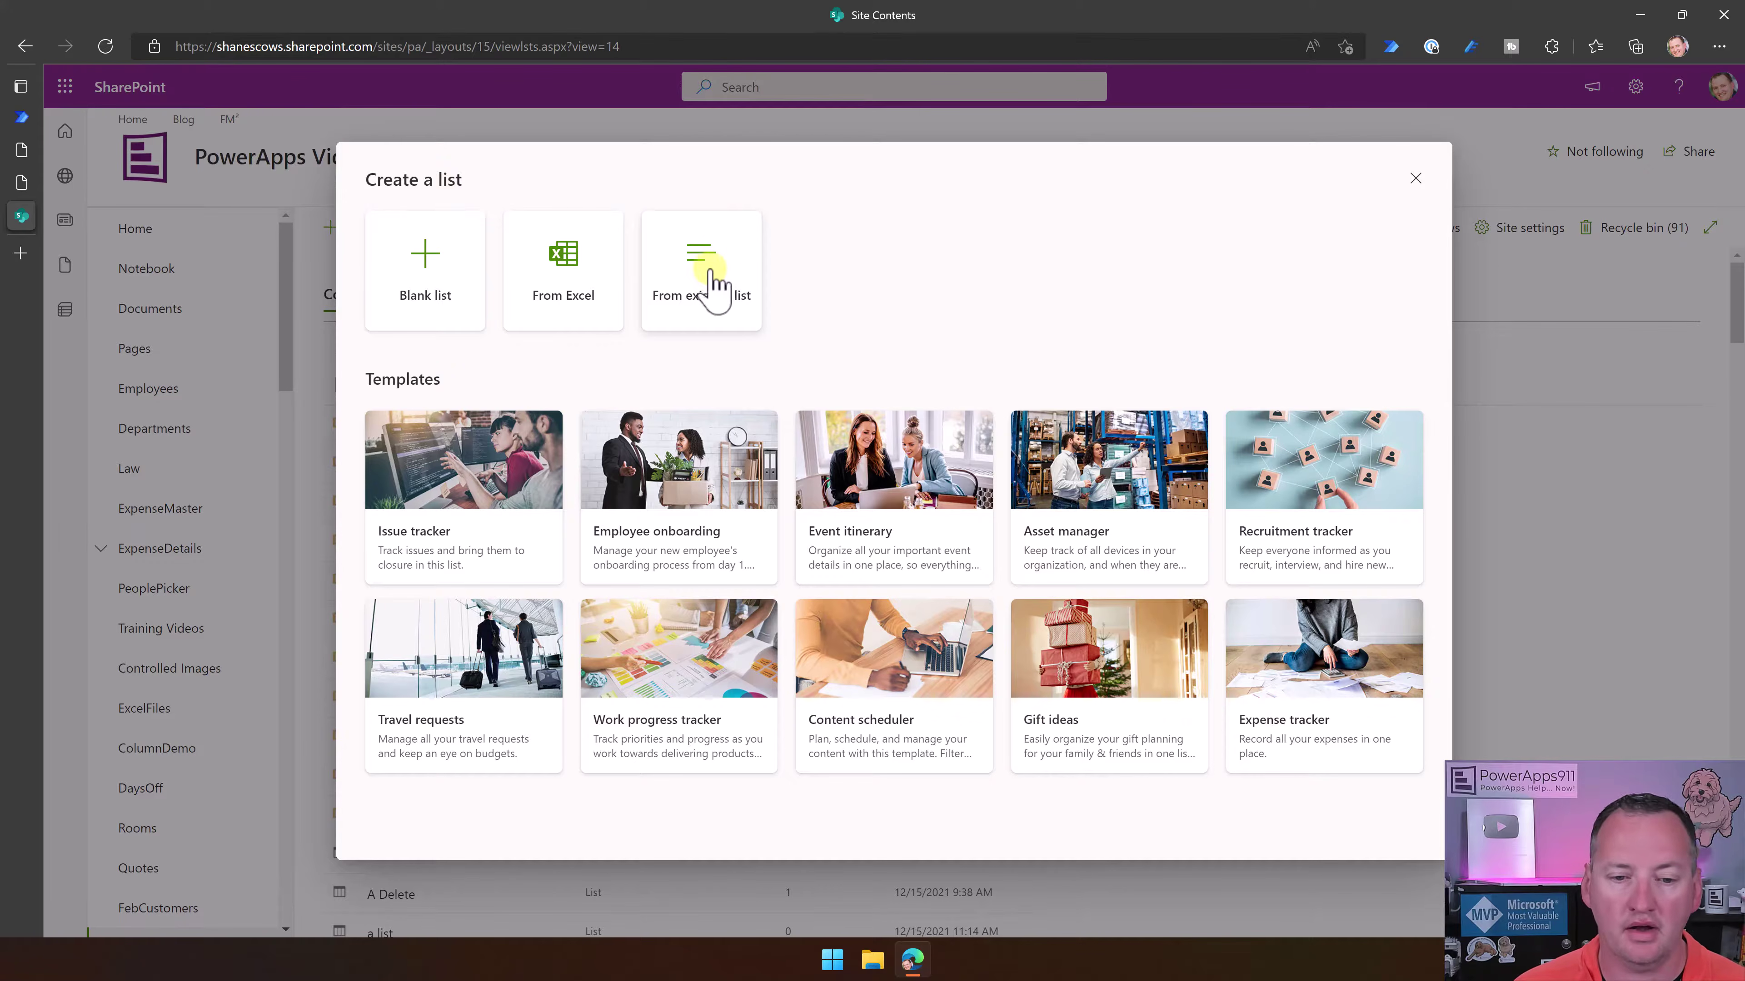
click(726, 273)
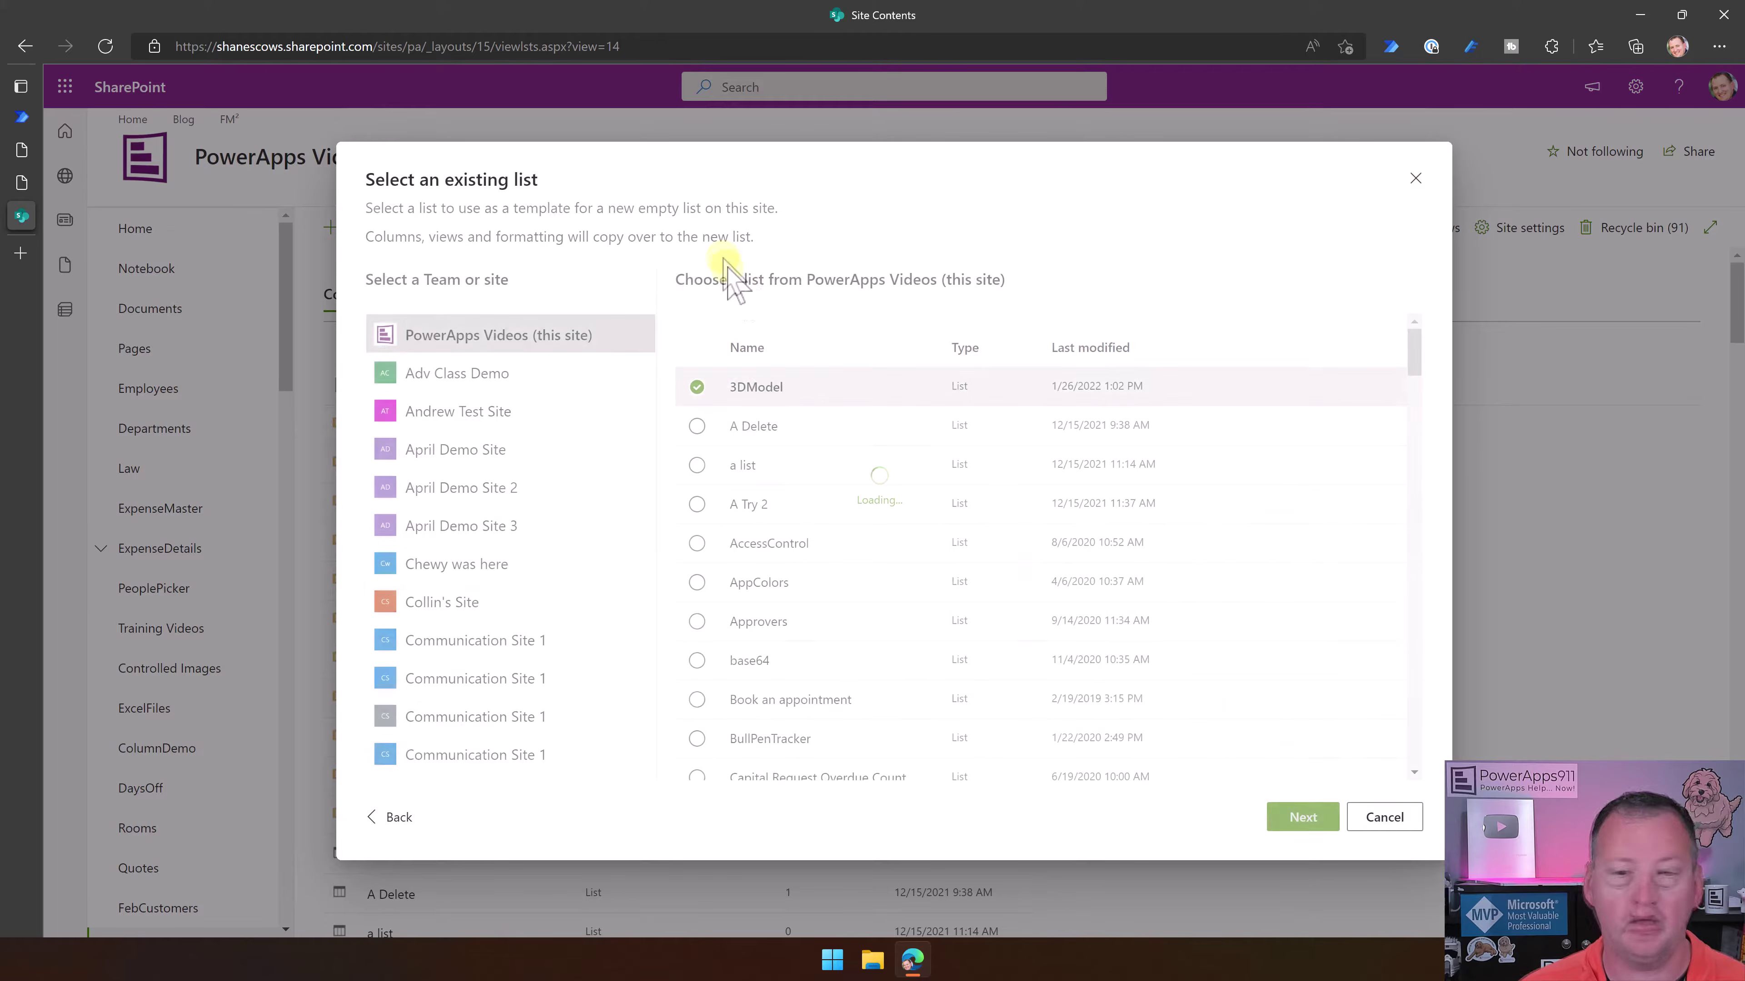
scroll(824, 426, down, 15)
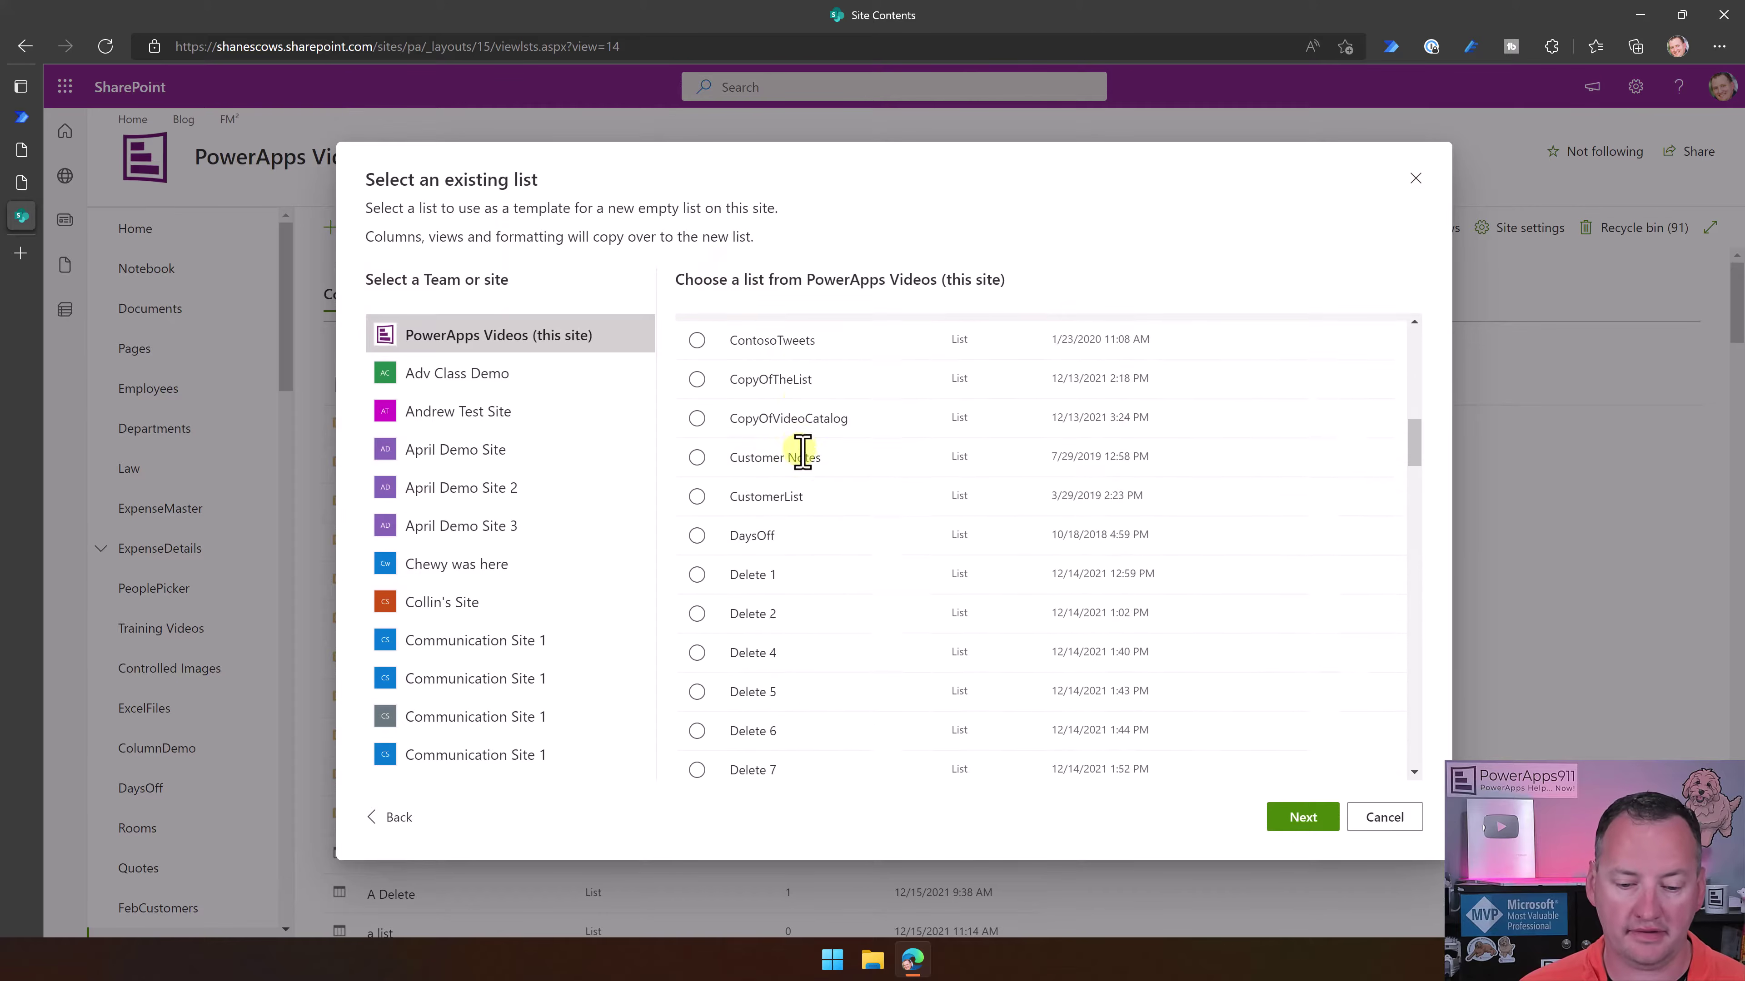
scroll(776, 453, down, 5)
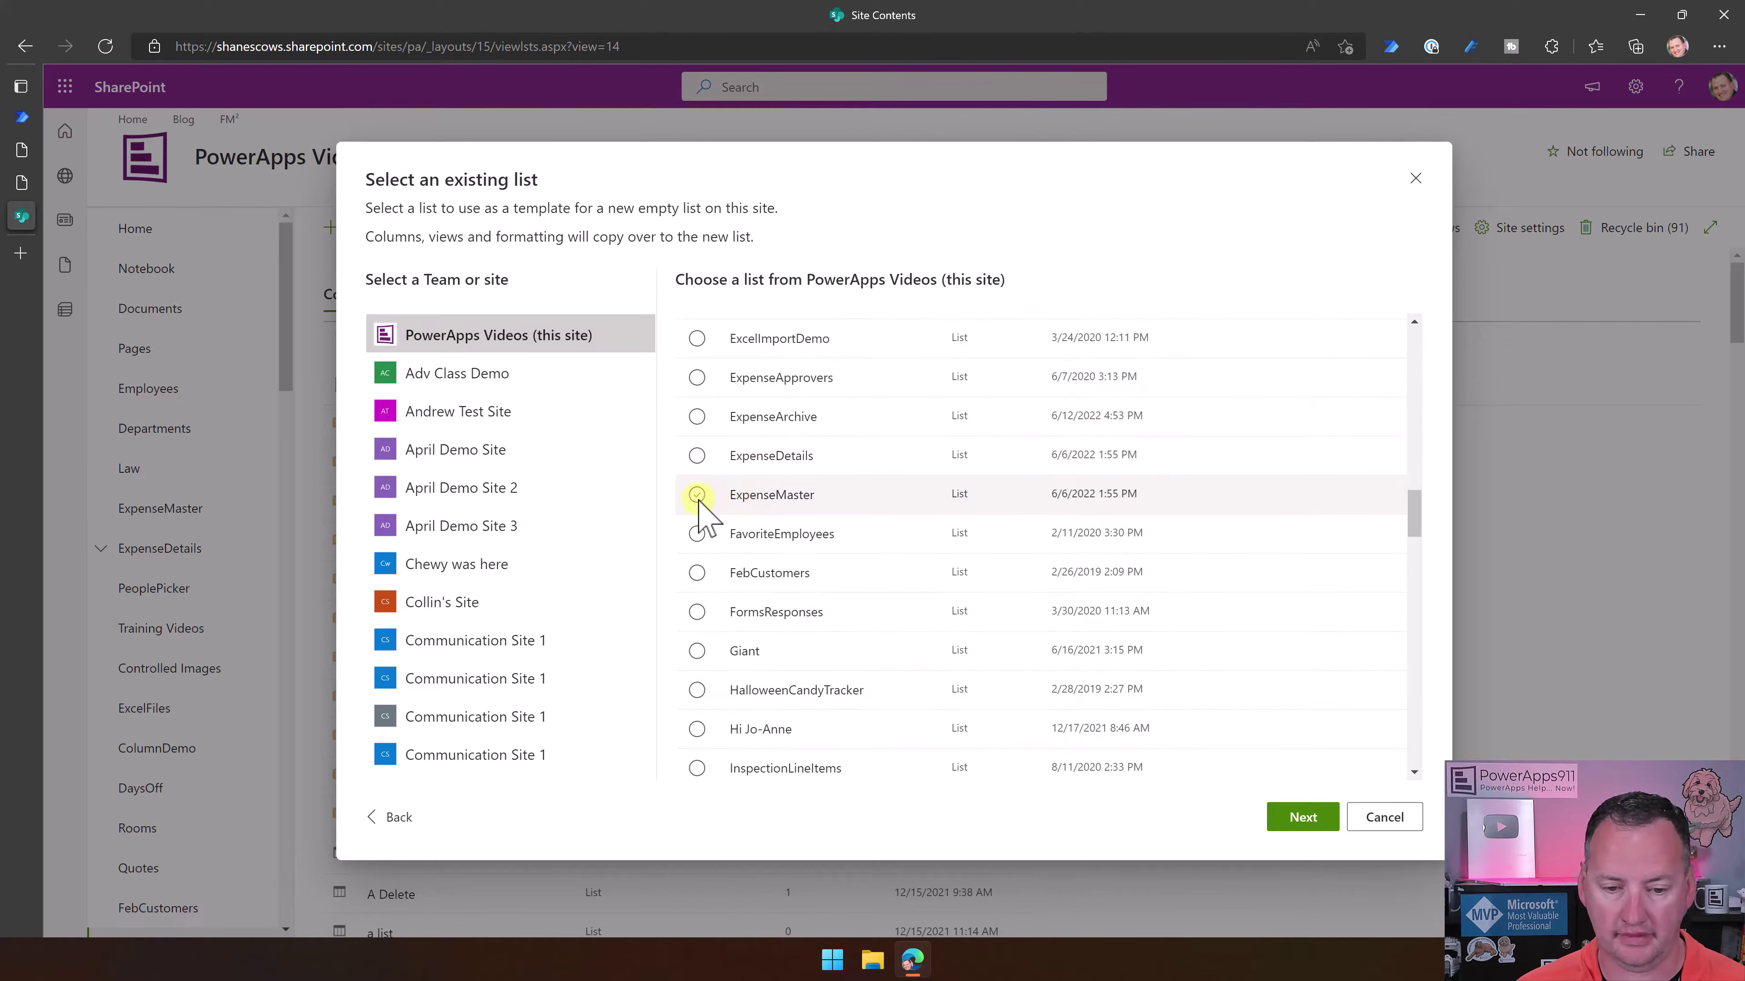
click(696, 494)
click(1300, 817)
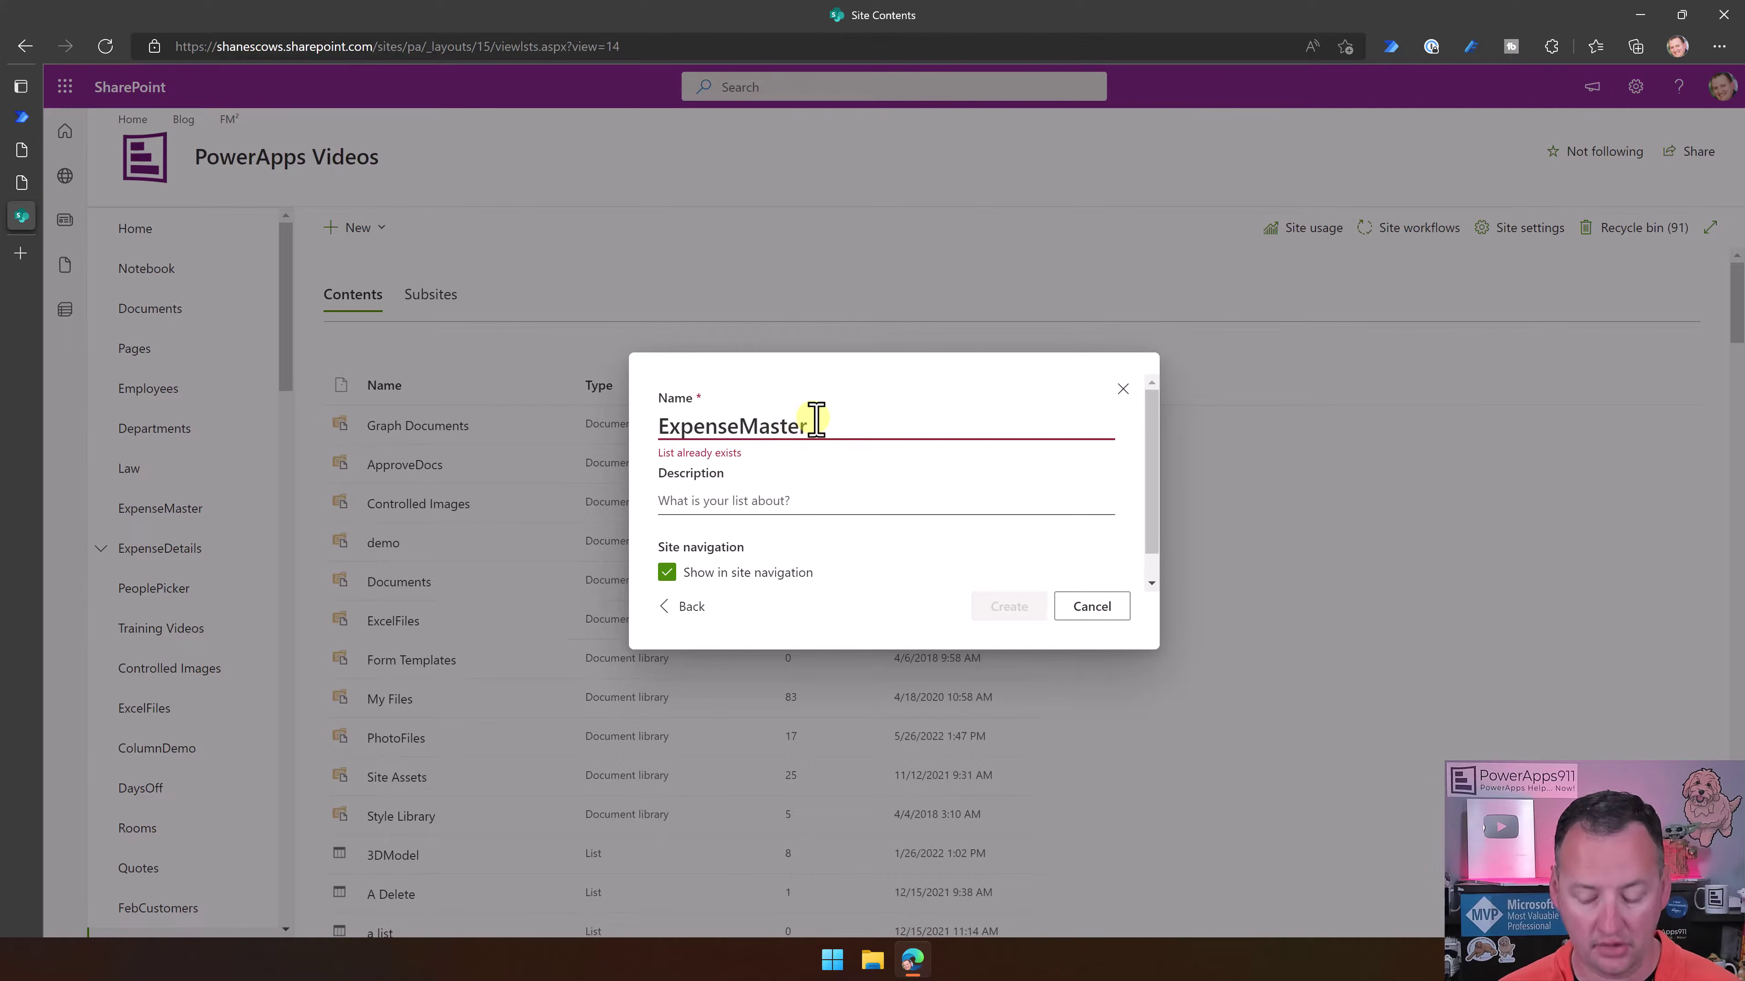
Name the new list ExpenseMaster-Archive and create it
double_click(815, 420)
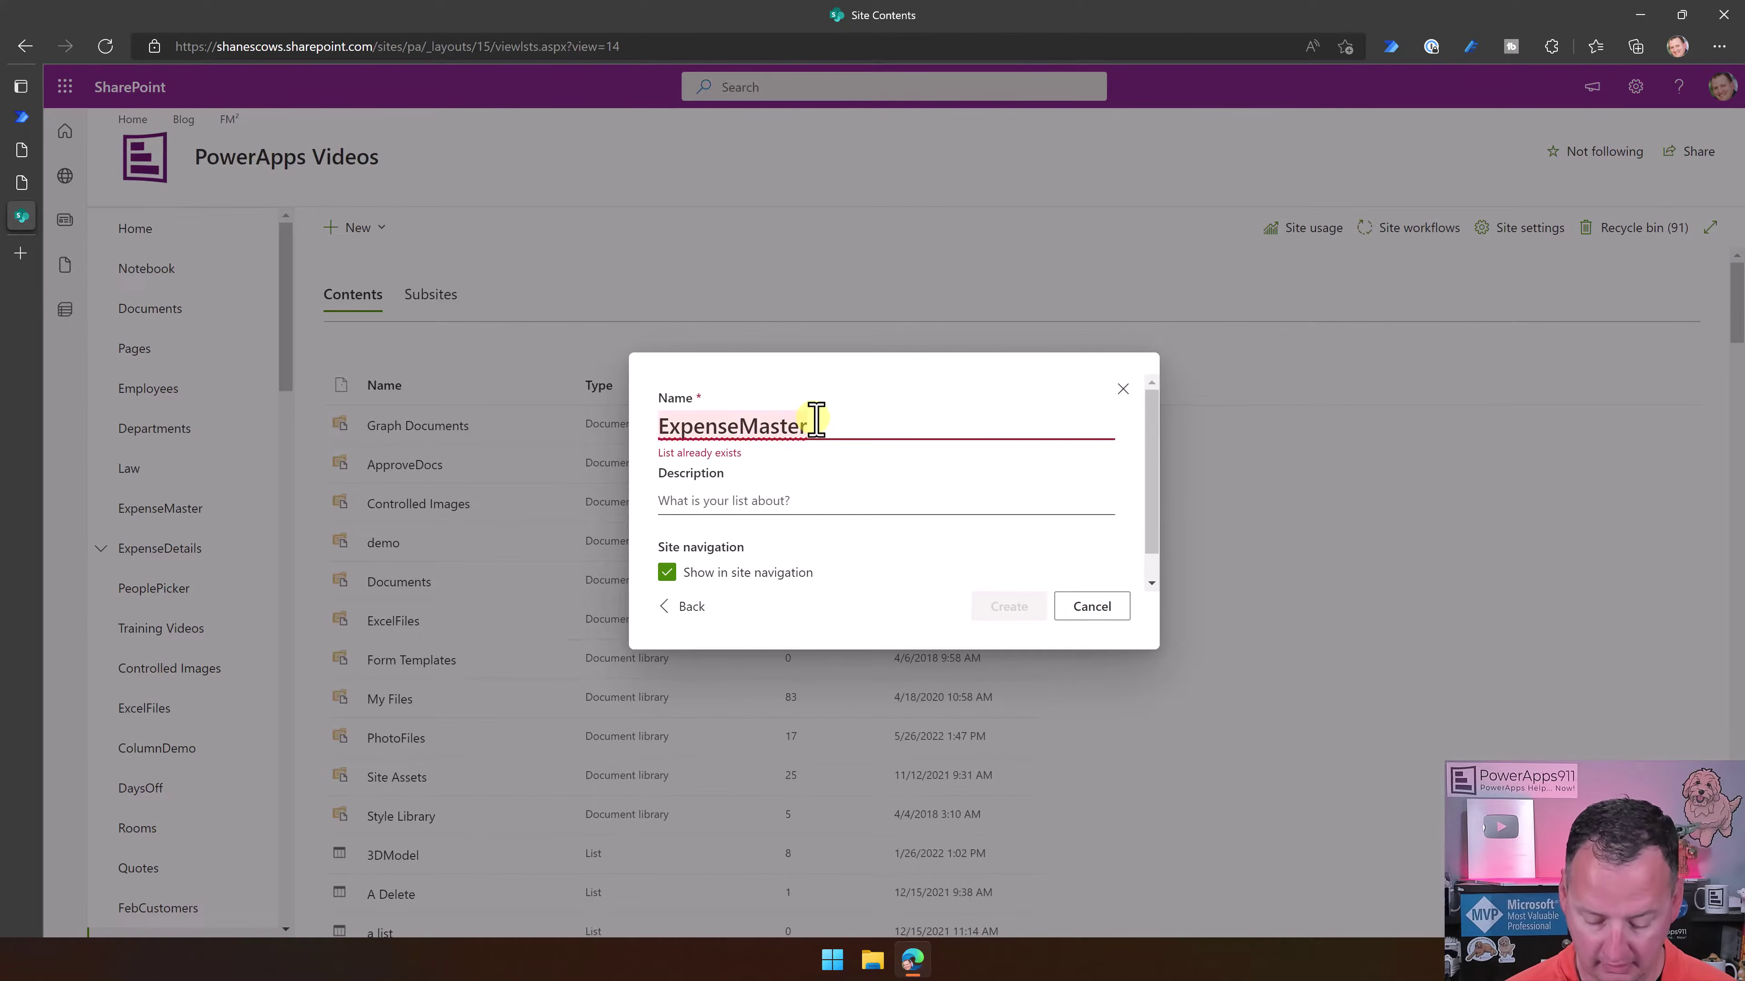
key(End)
text(-)
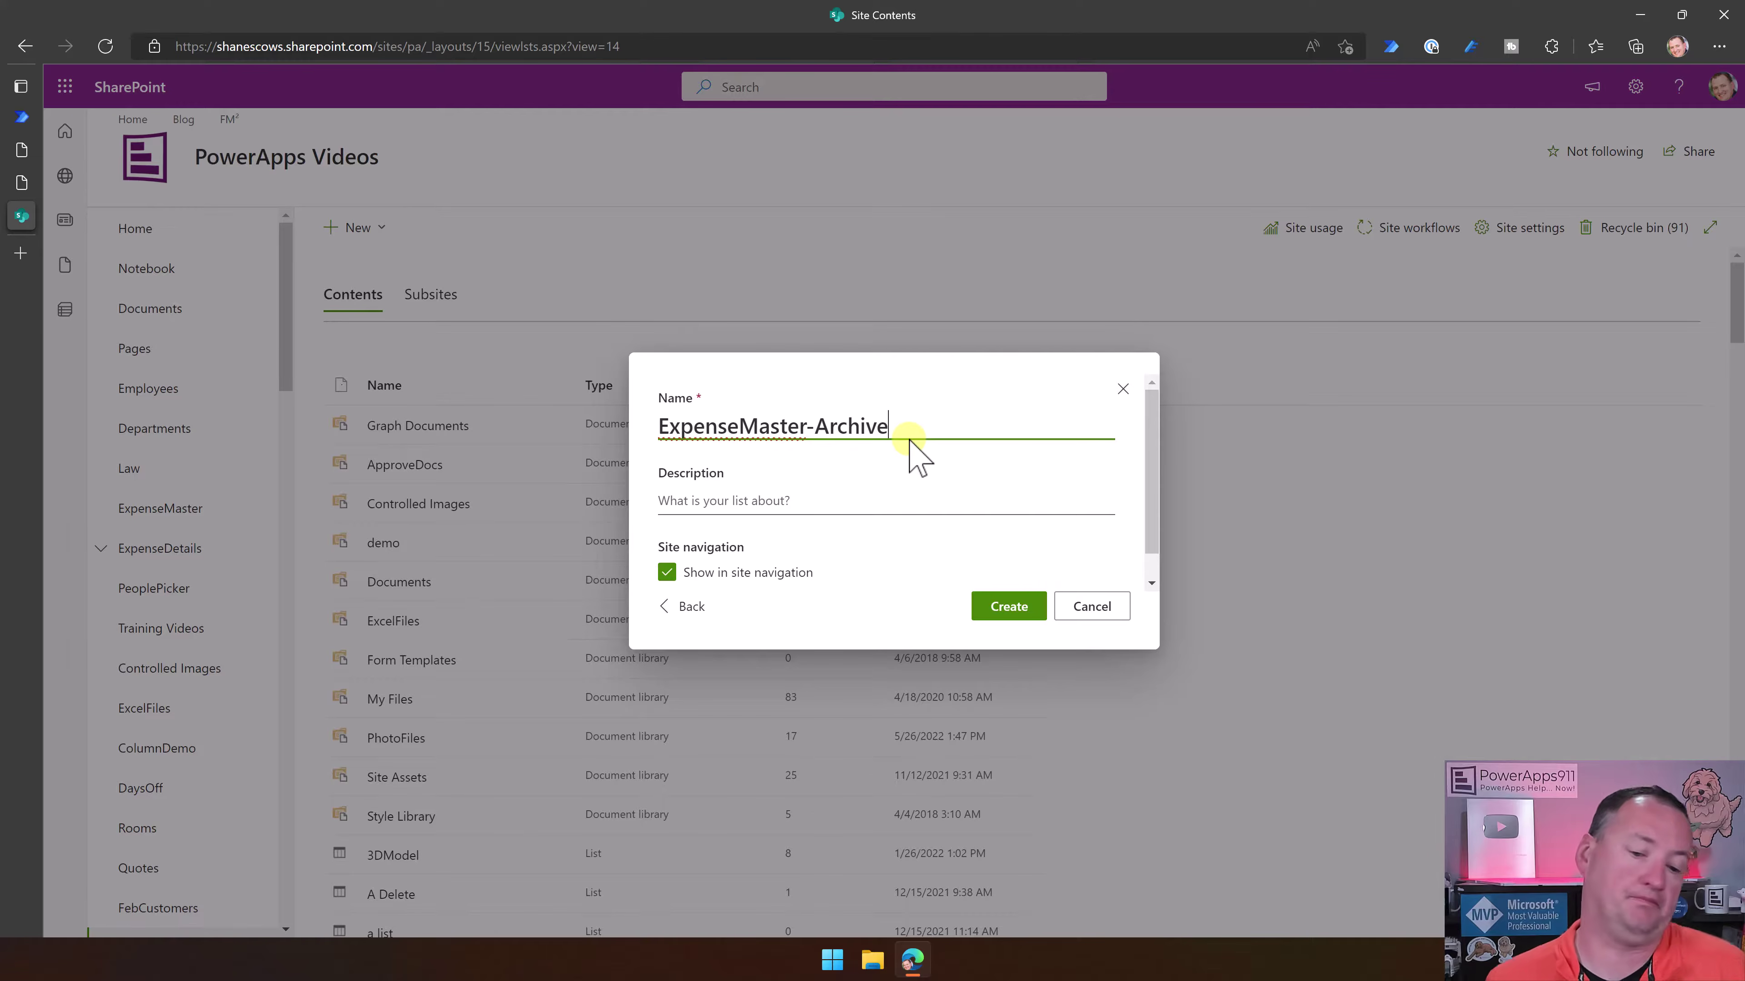
click(1015, 608)
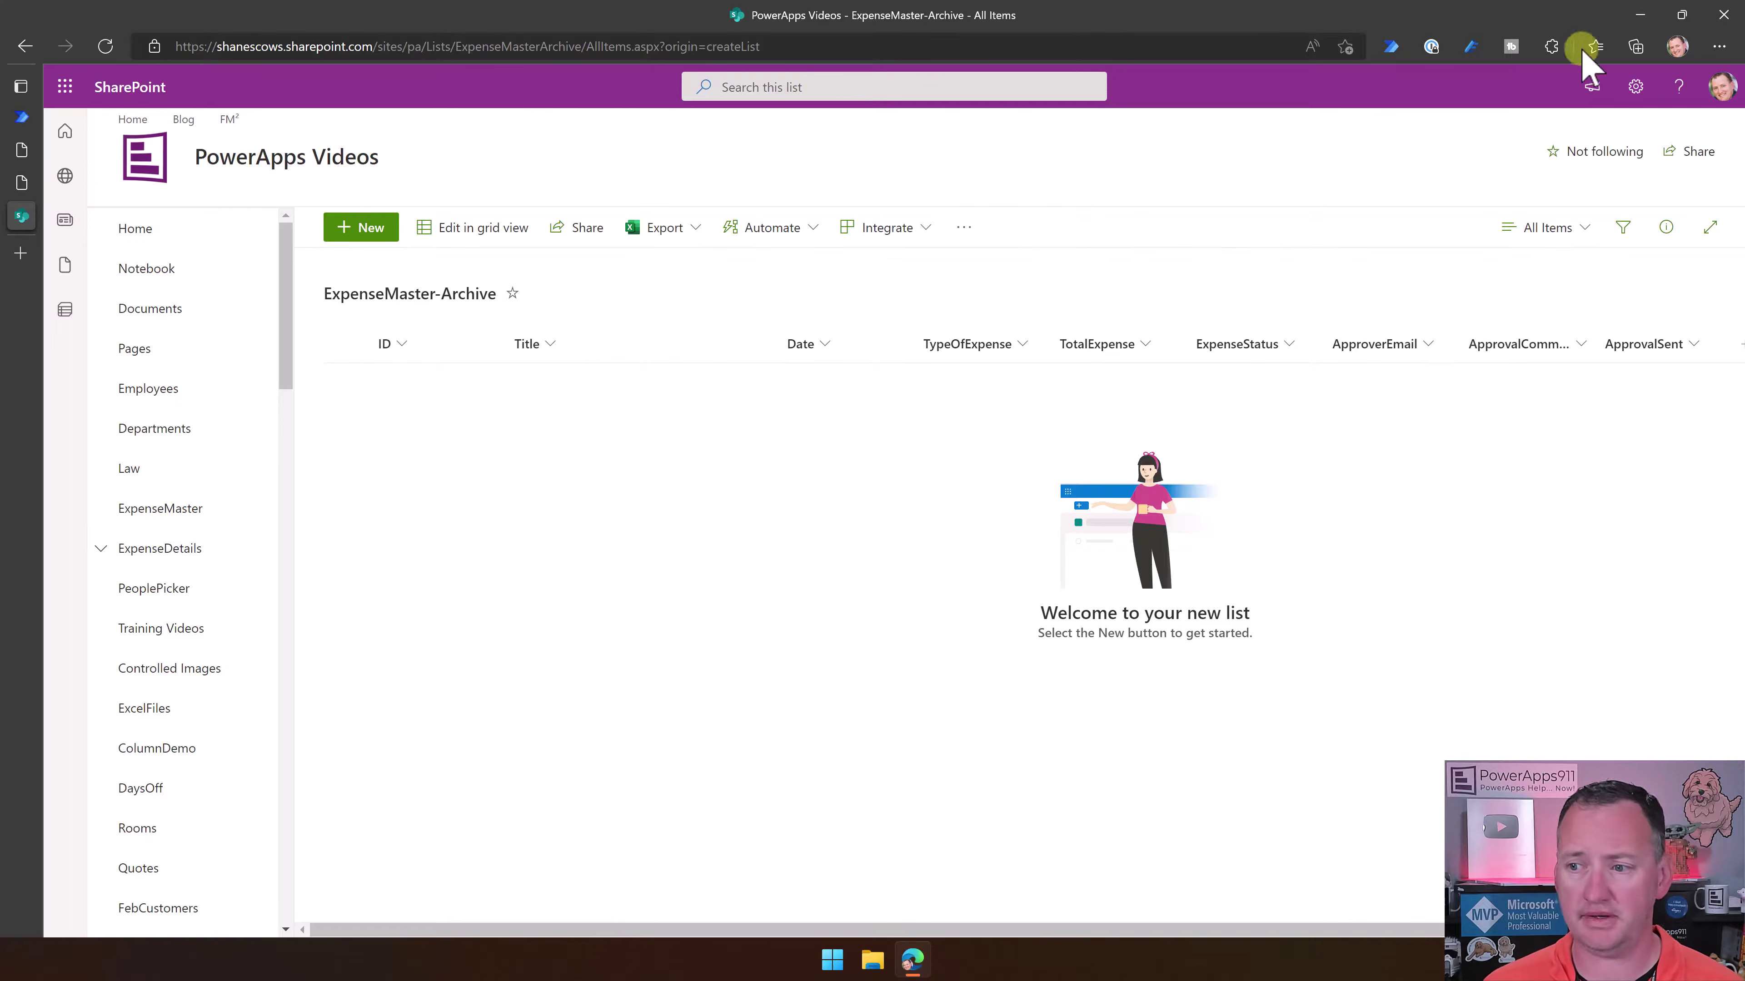
Open the ExpenseMaster-Archive list settings and review the columns copied from the original list
click(1635, 87)
click(1504, 275)
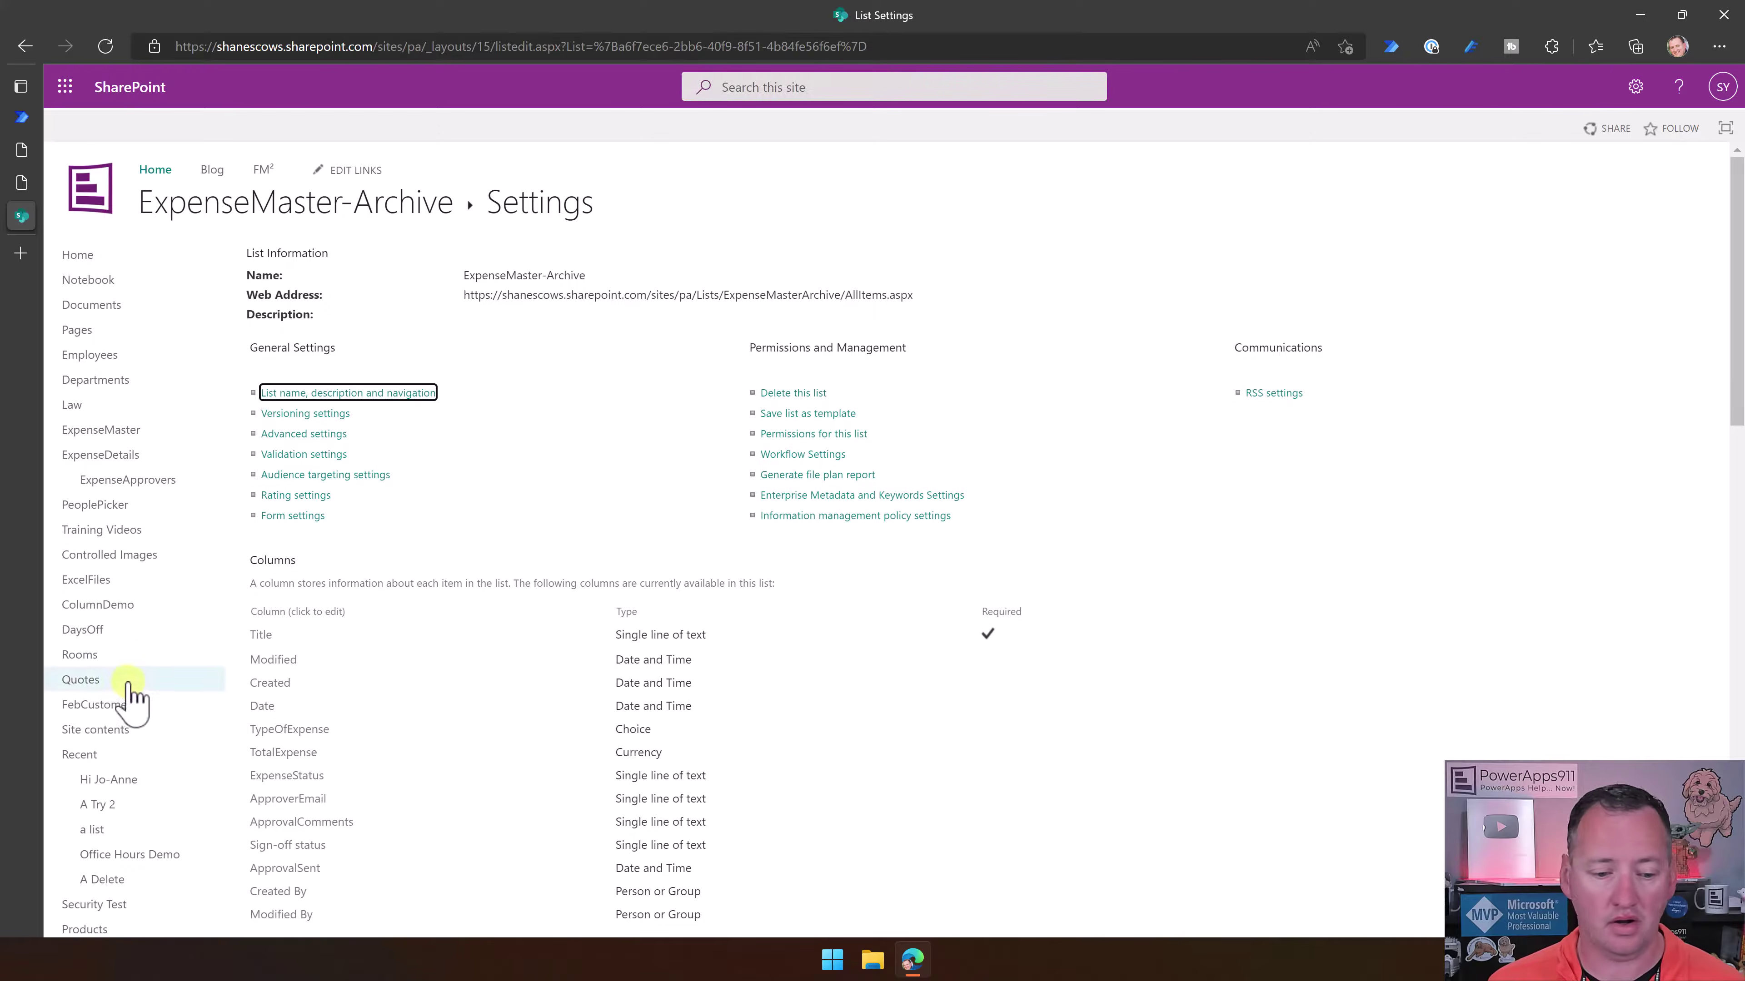
scroll(443, 639, down, 2)
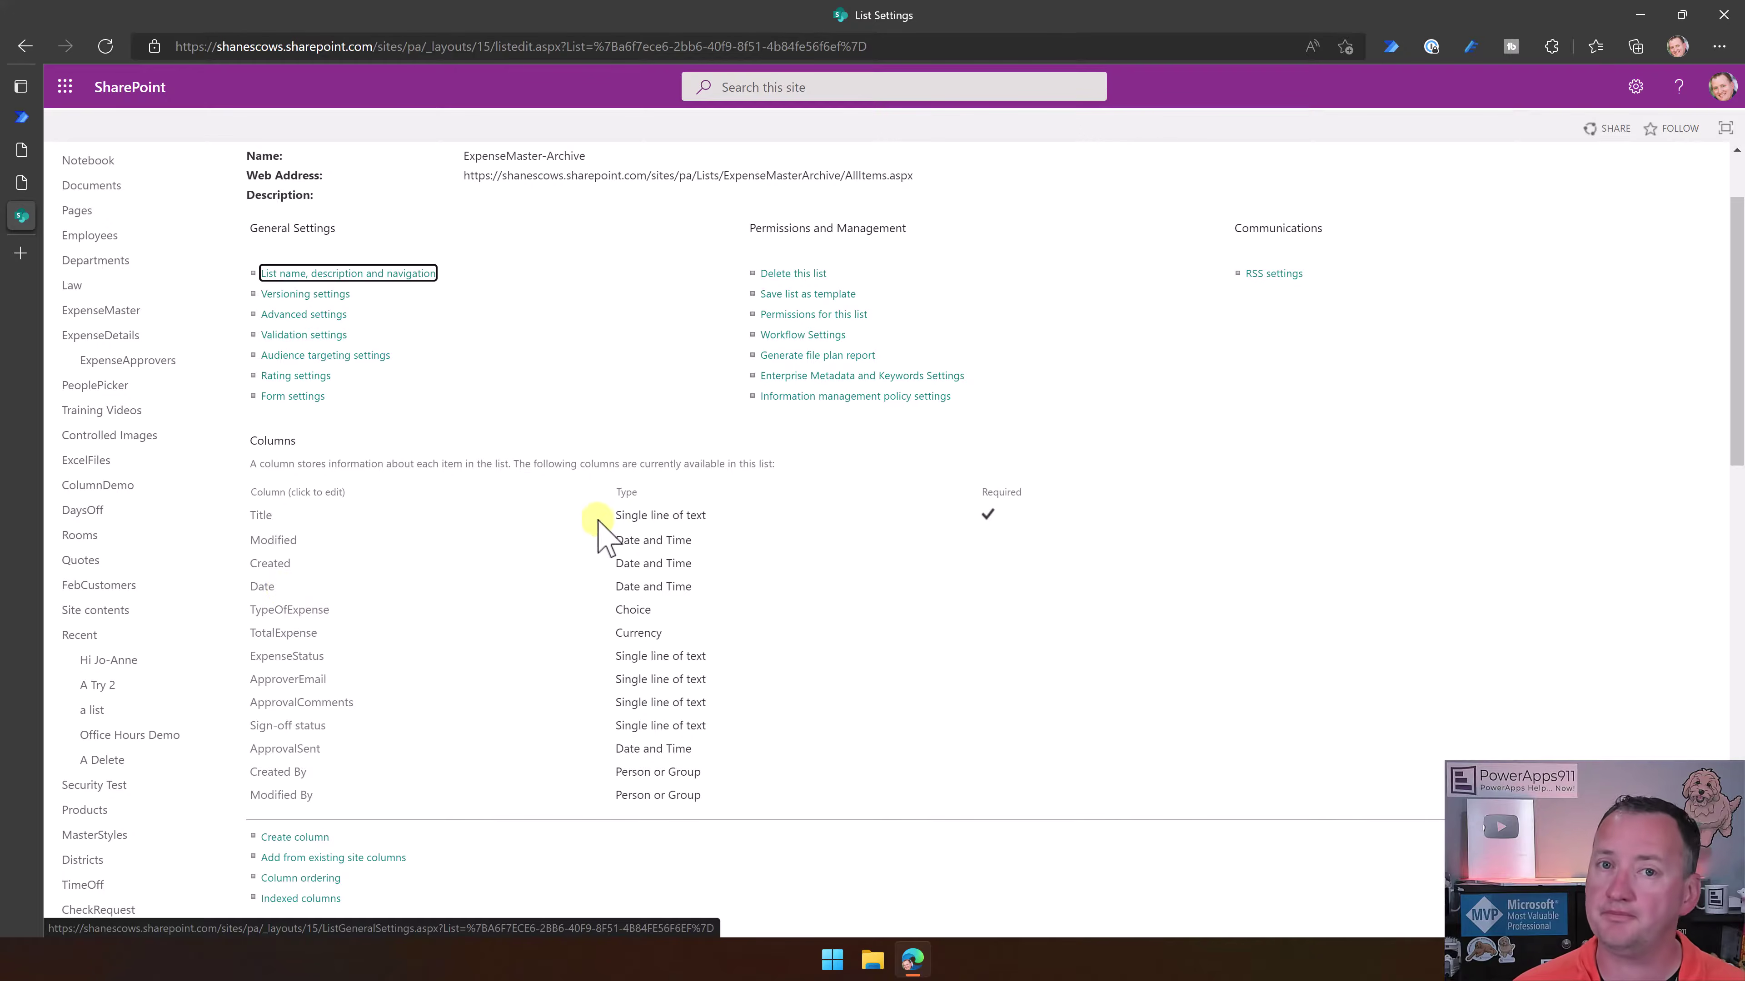
scroll(771, 460, up, 2)
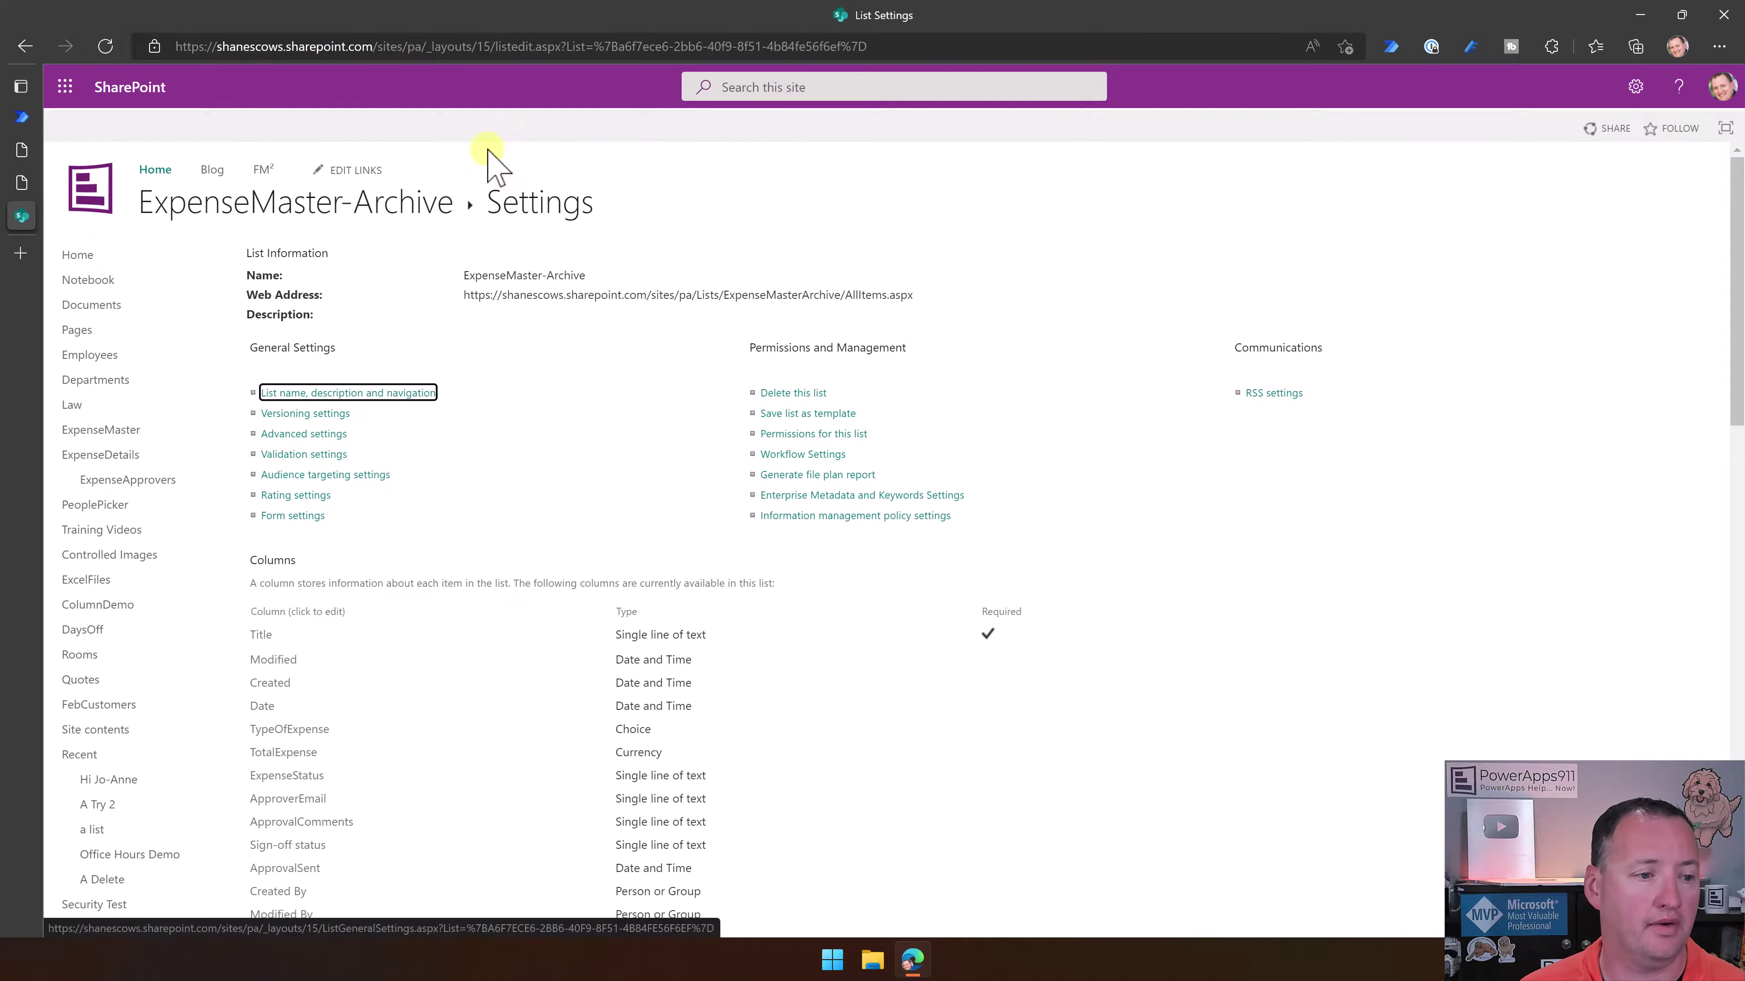
Close the two leftover raw output pages and return to the Archive Stuff run history in Power Automate
mouse_move(31, 157)
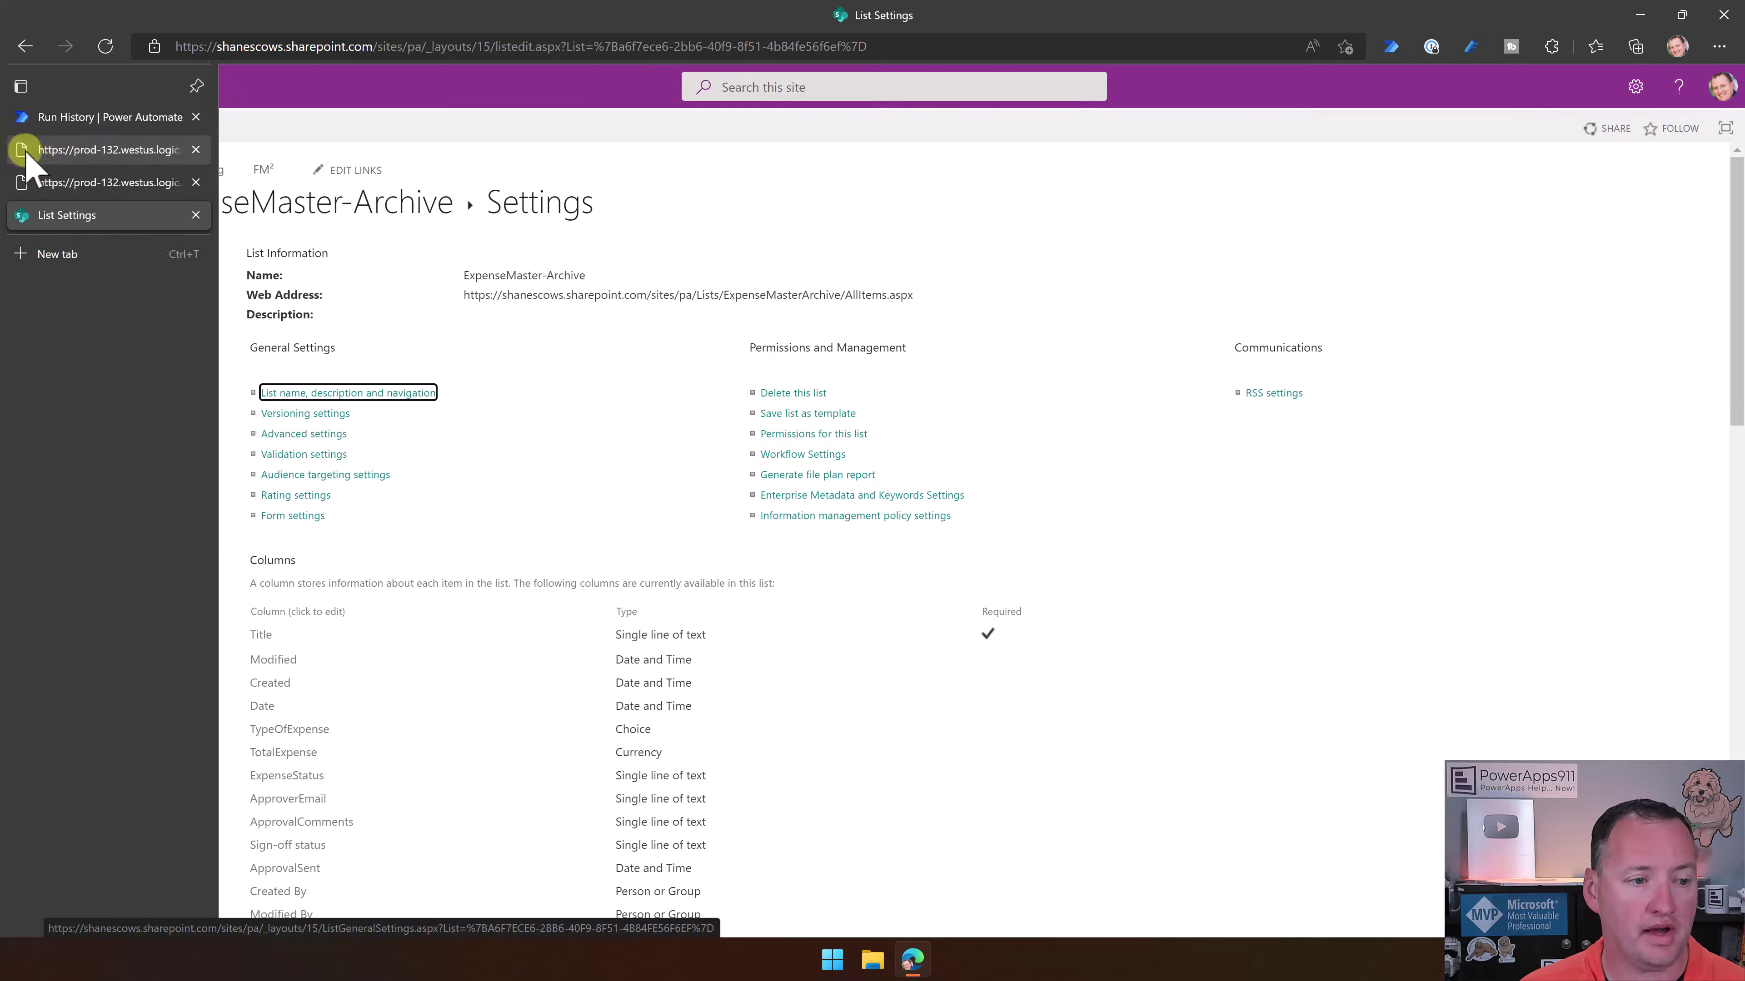
click(209, 149)
click(209, 149)
click(157, 118)
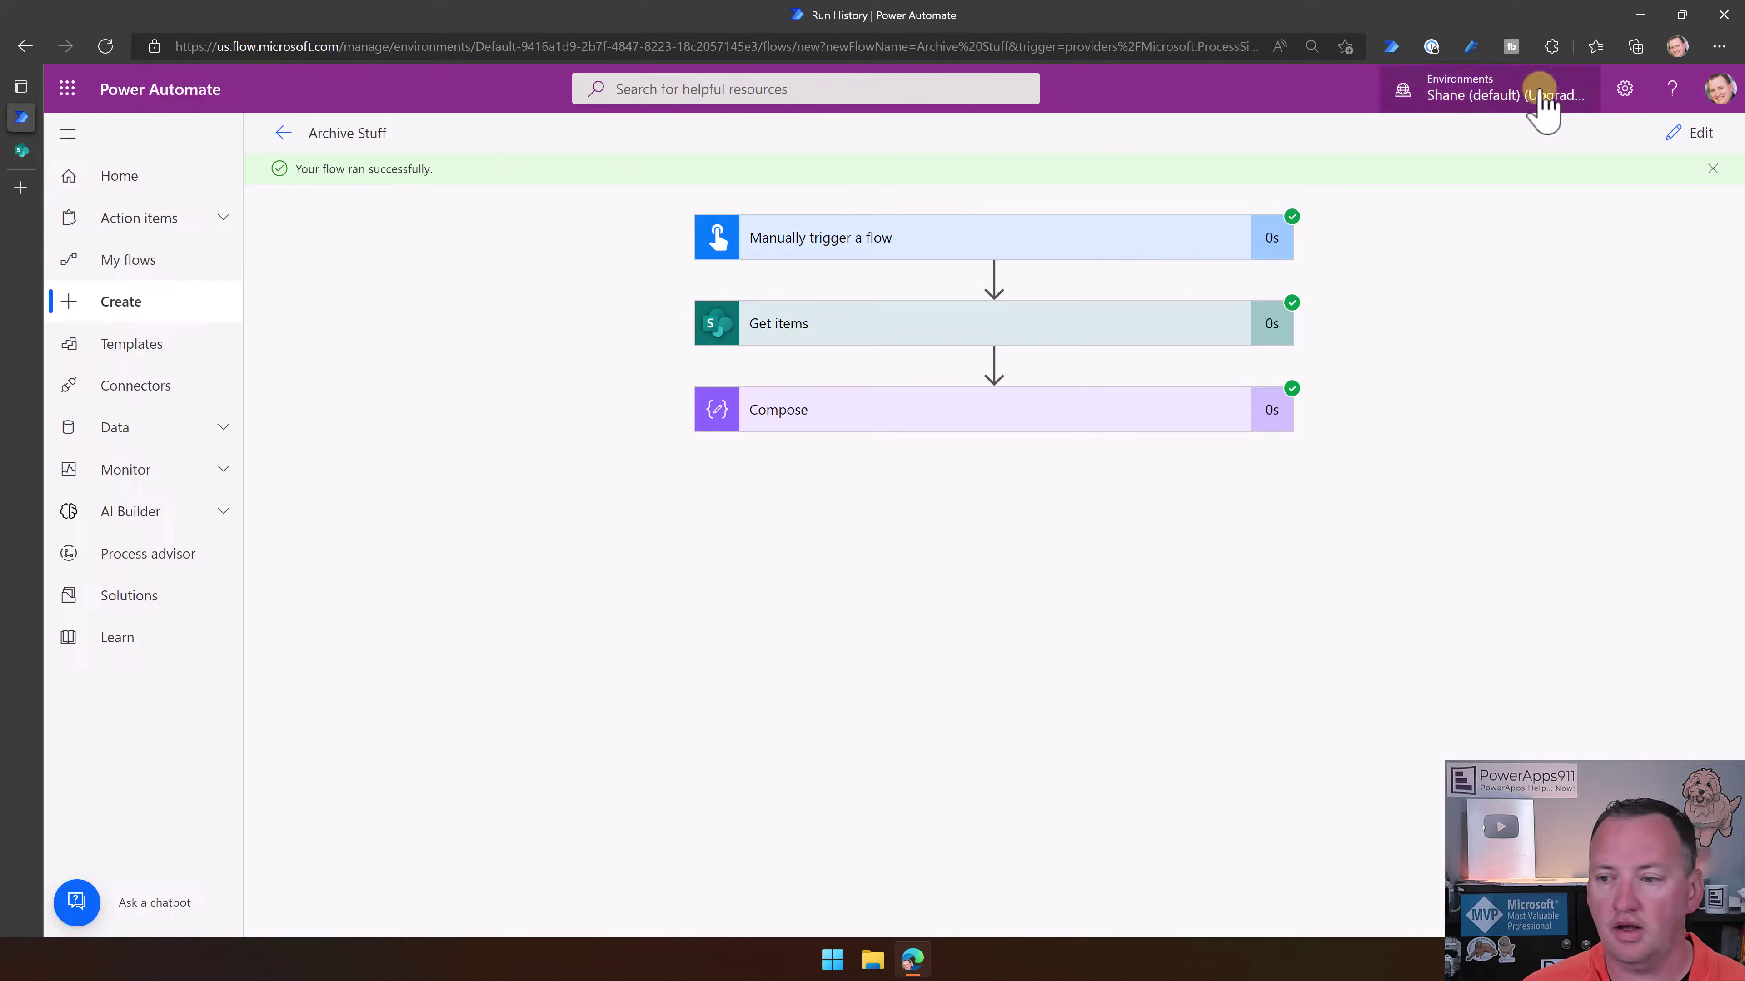
Edit the flow and add a SharePoint Create item action after Compose
click(1694, 133)
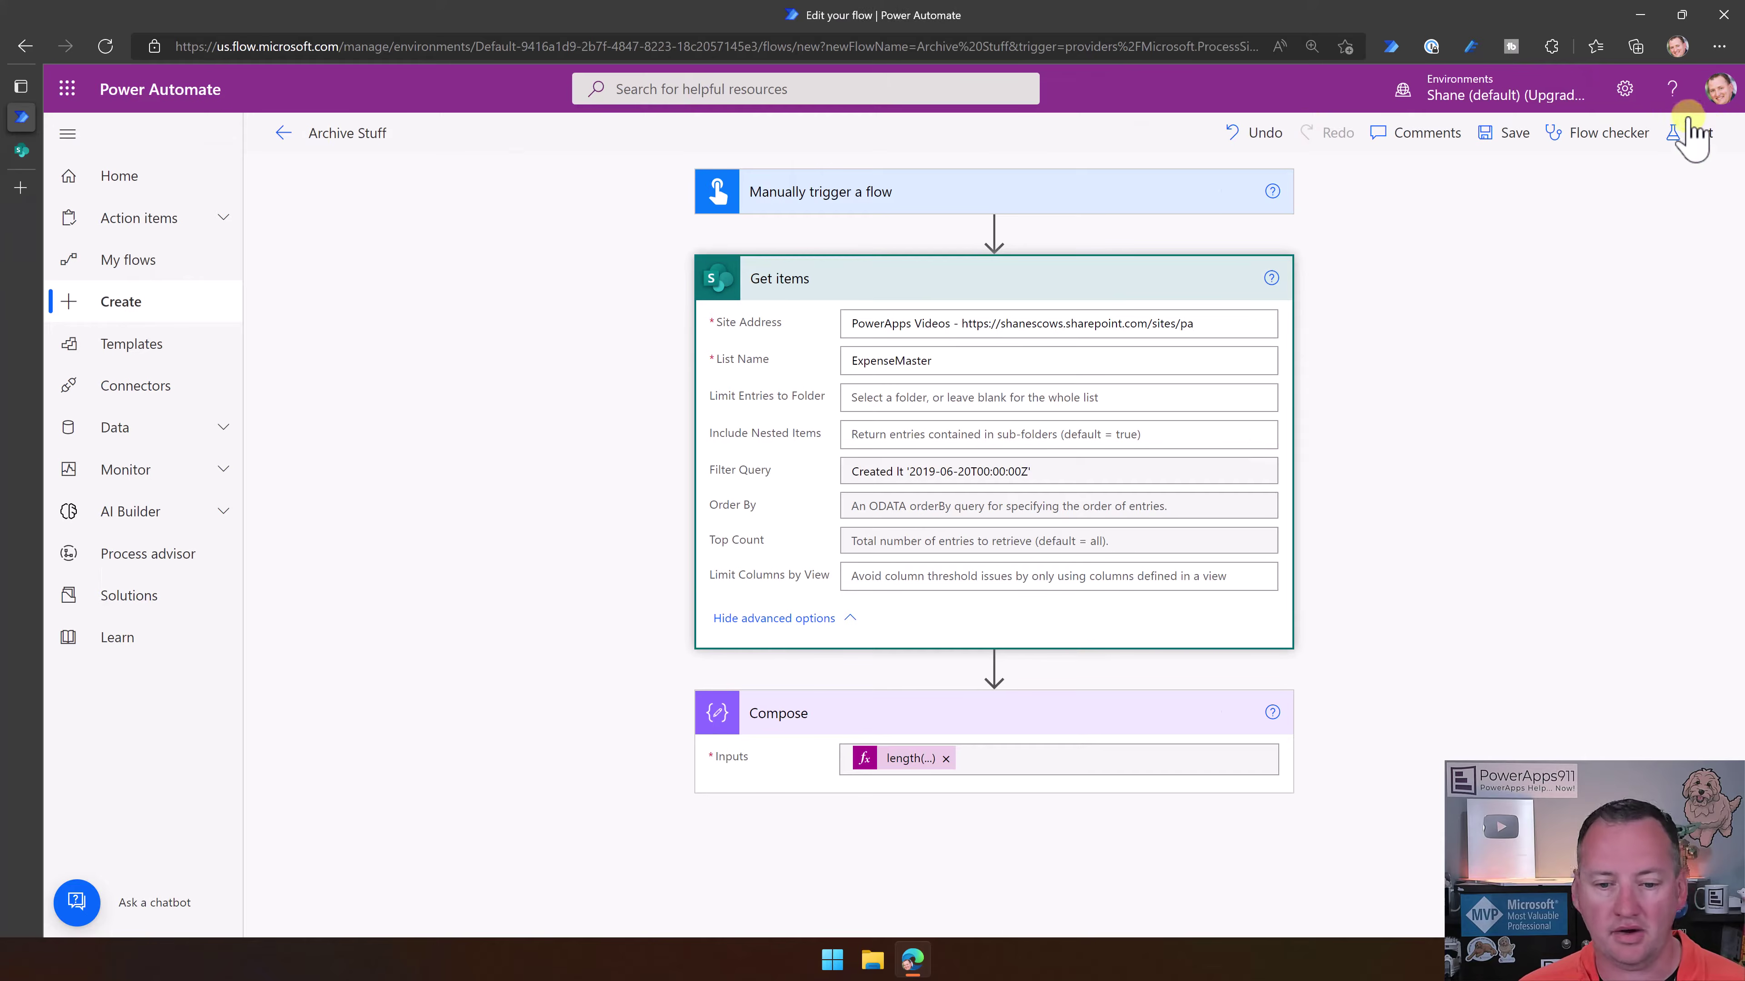
click(959, 281)
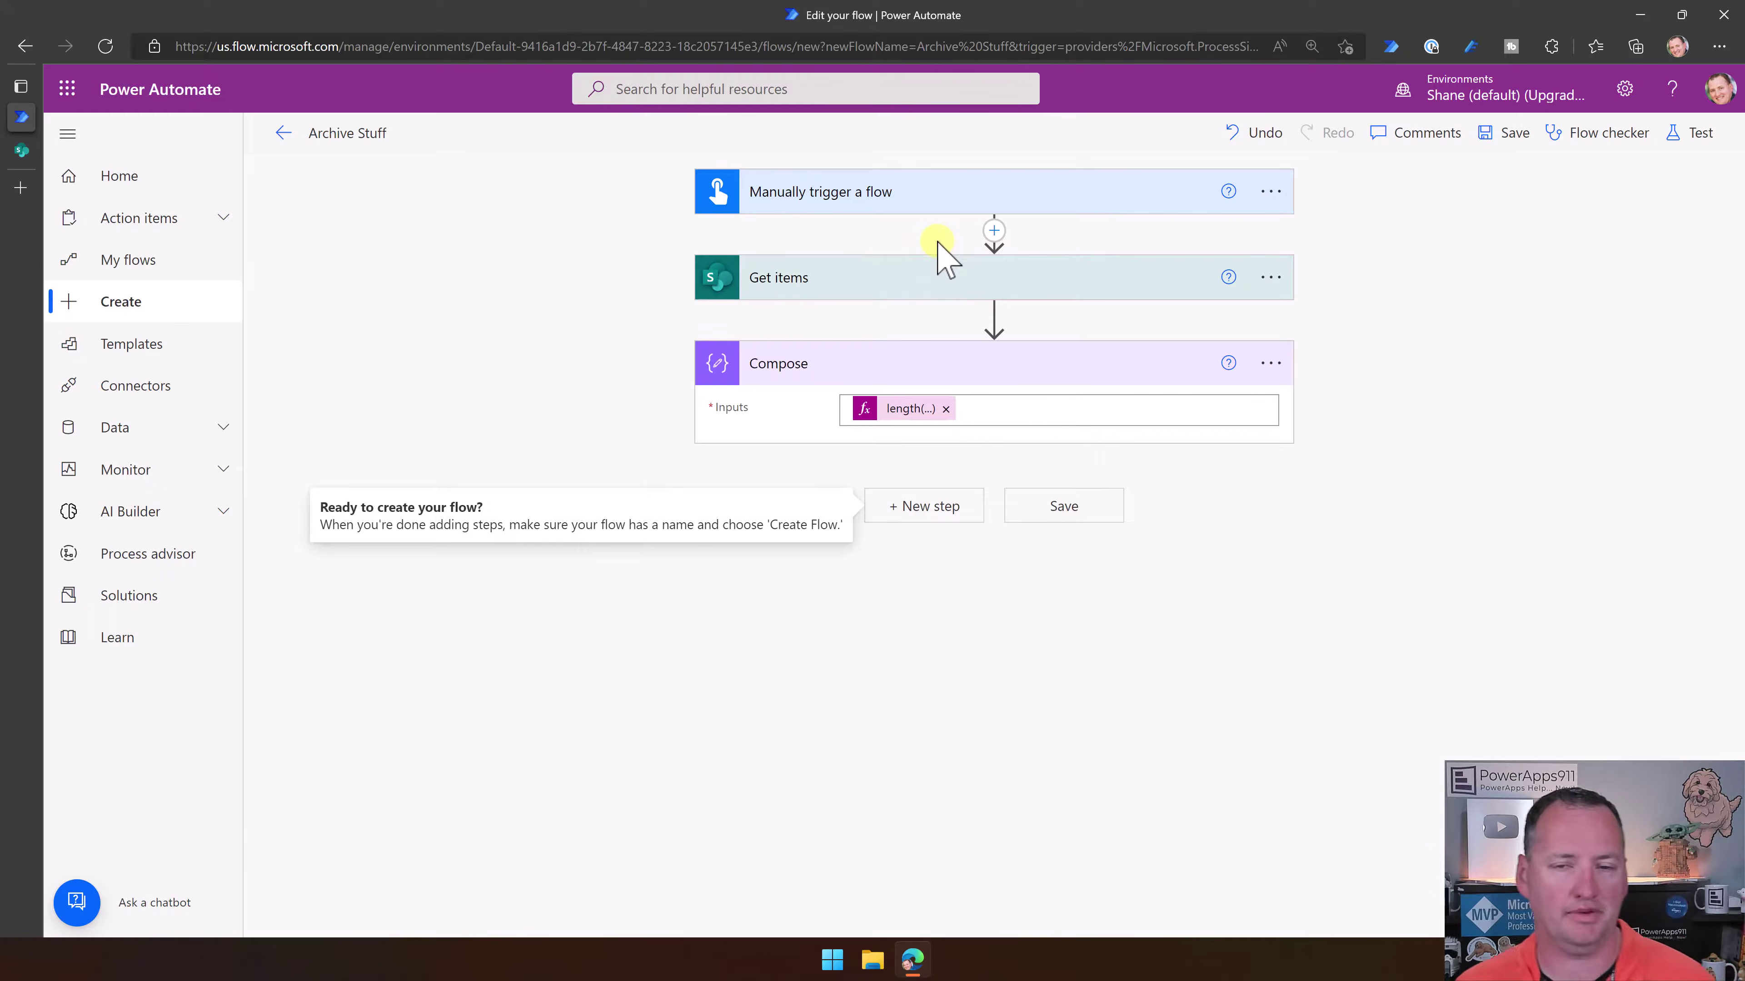
click(944, 508)
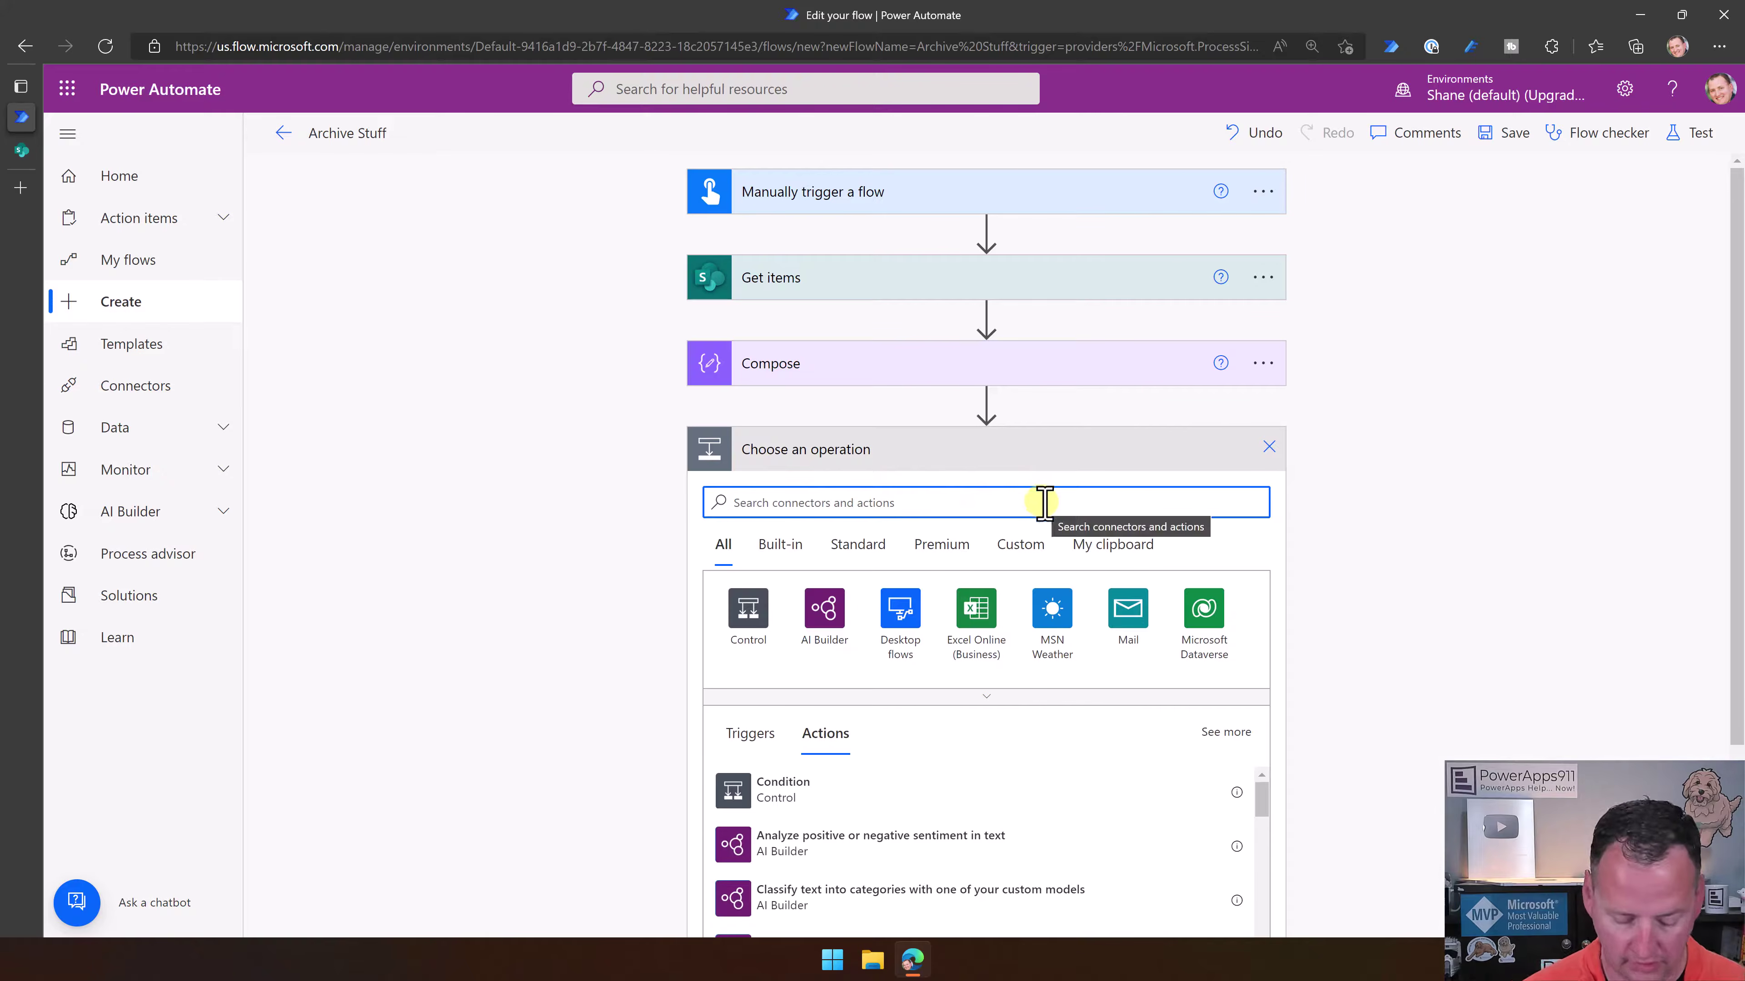
text(create item)
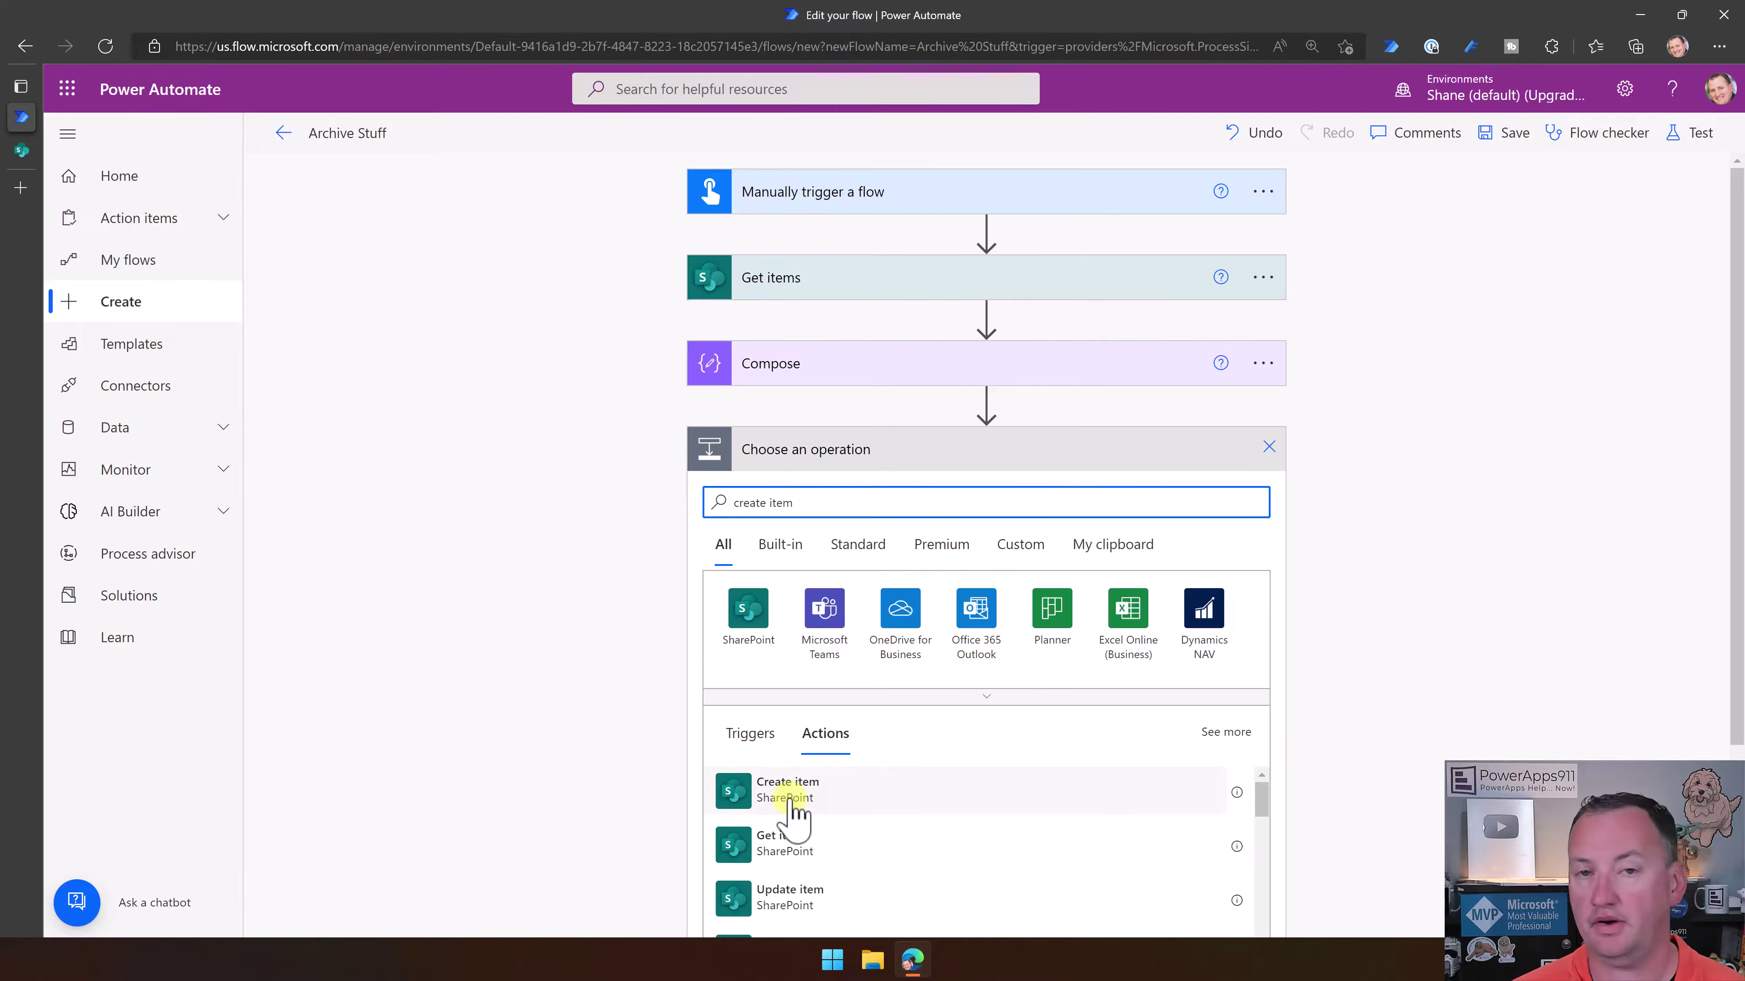
click(789, 798)
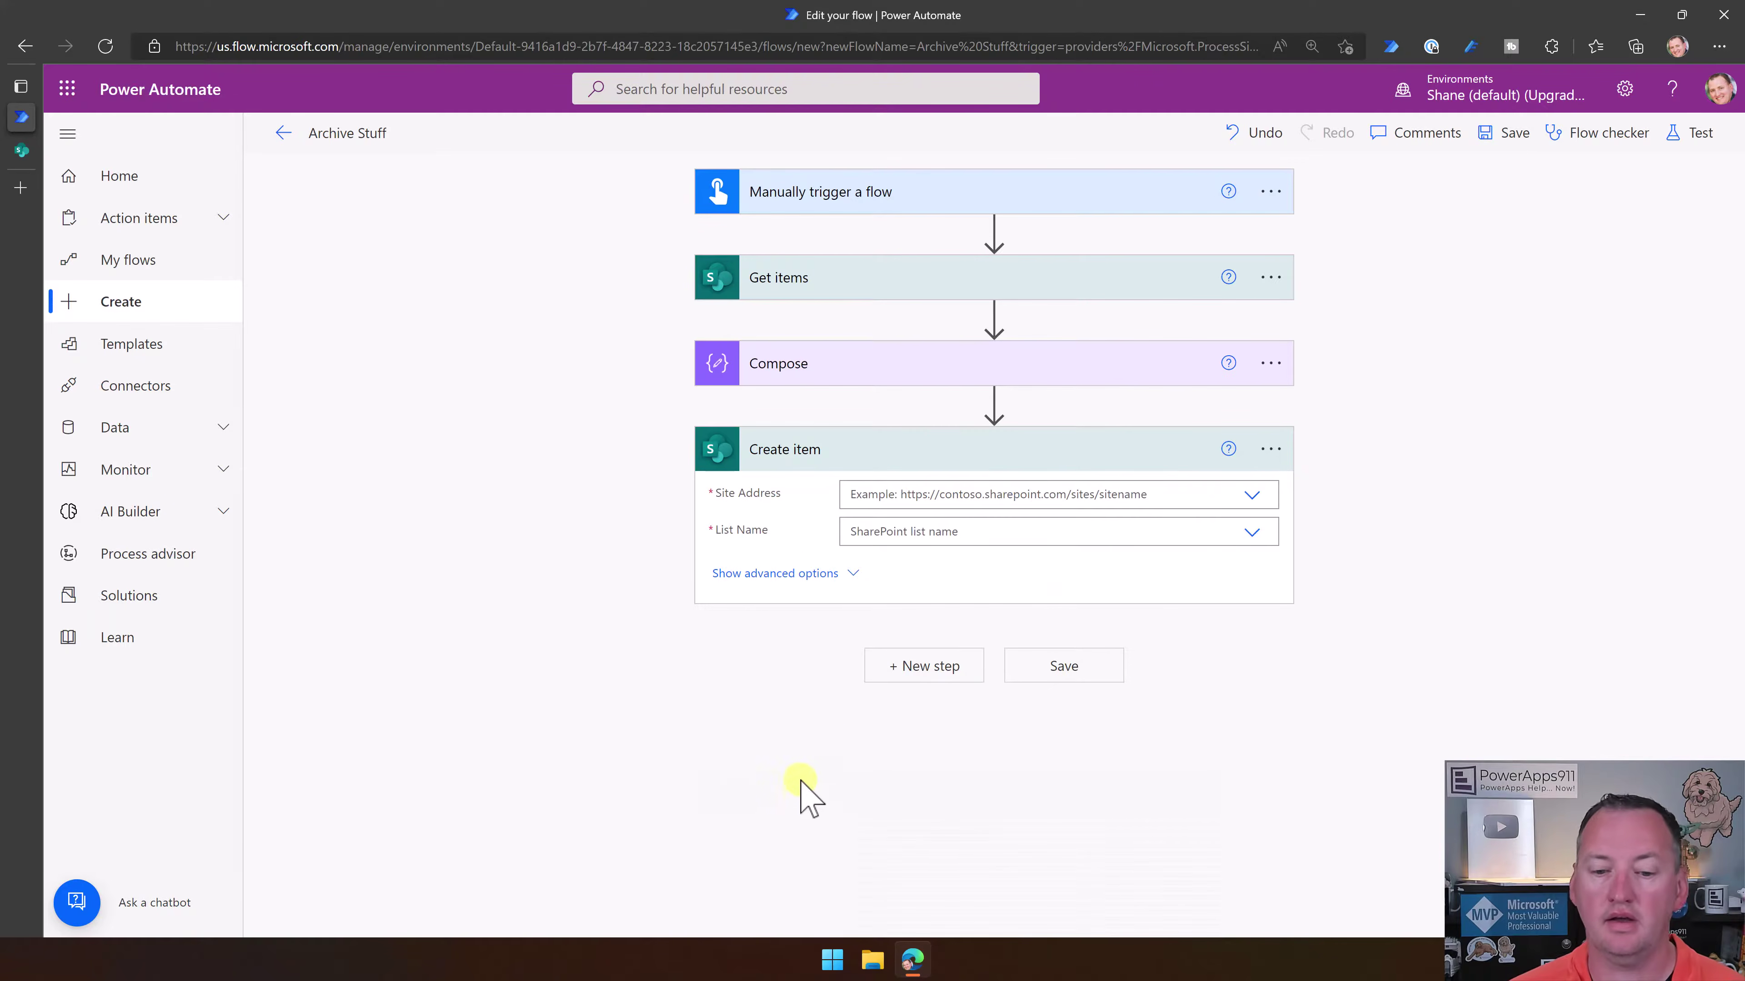
Set the Create item action's site address to PowerApps Videos and its list name to ExpenseMaster-Archive
click(1245, 496)
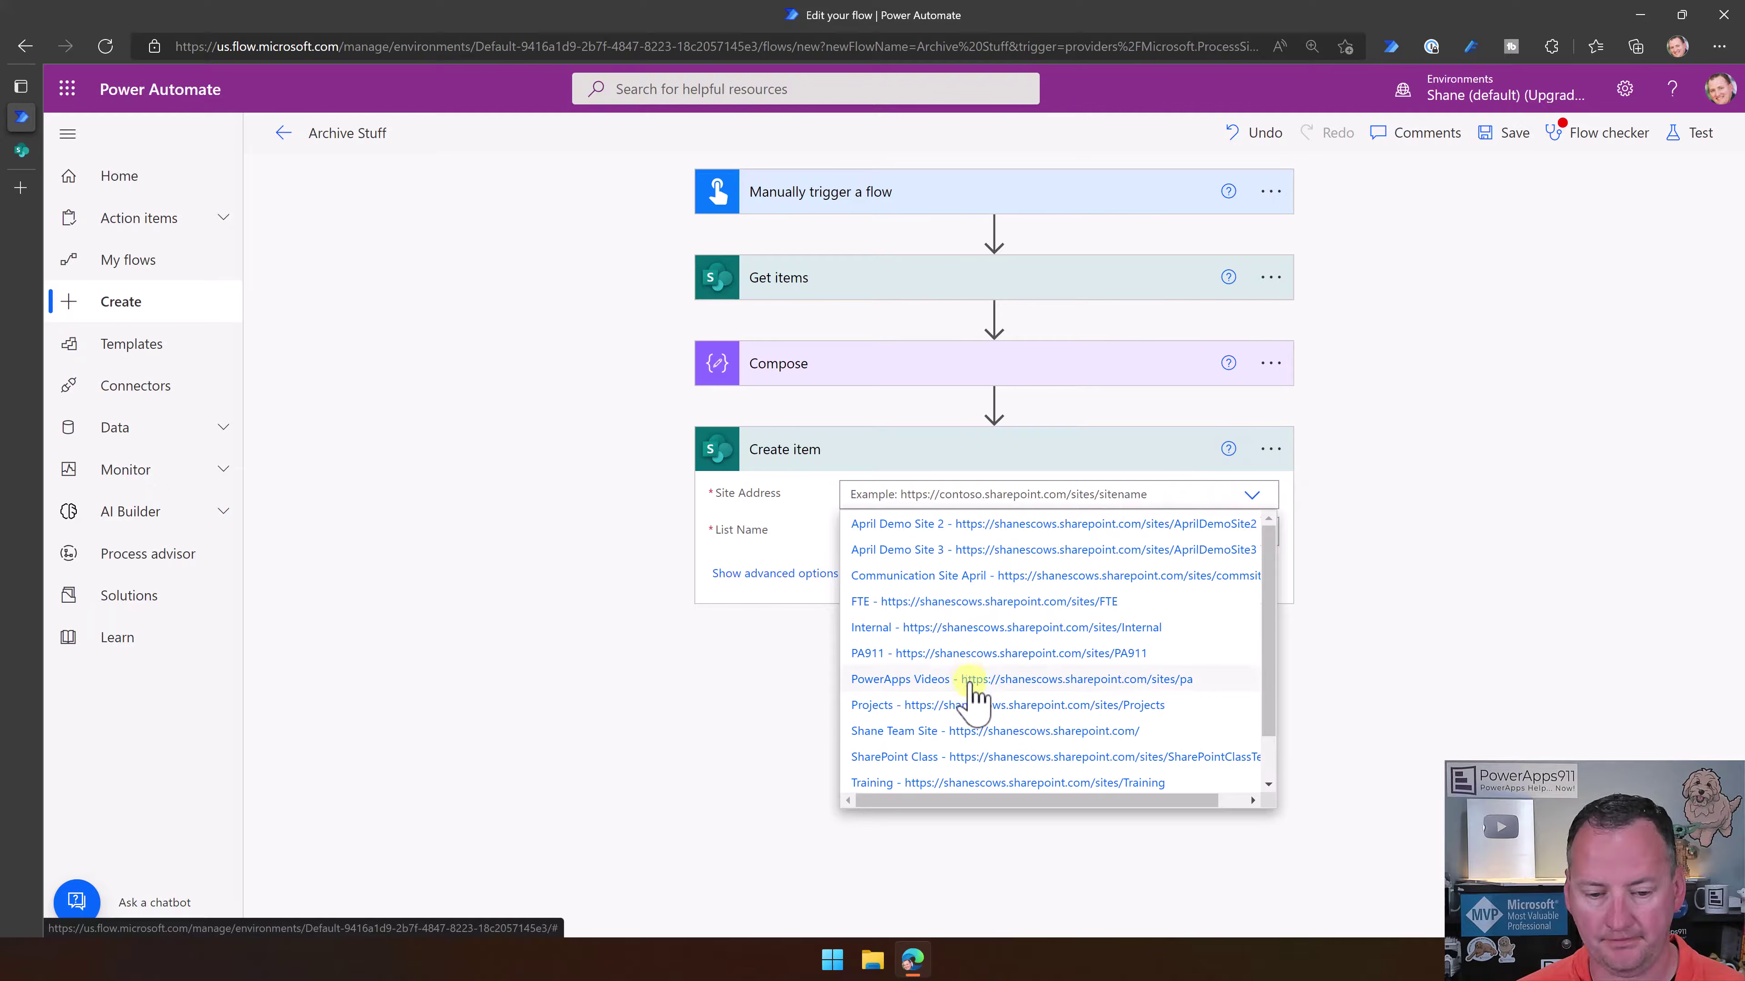
click(974, 680)
click(1252, 532)
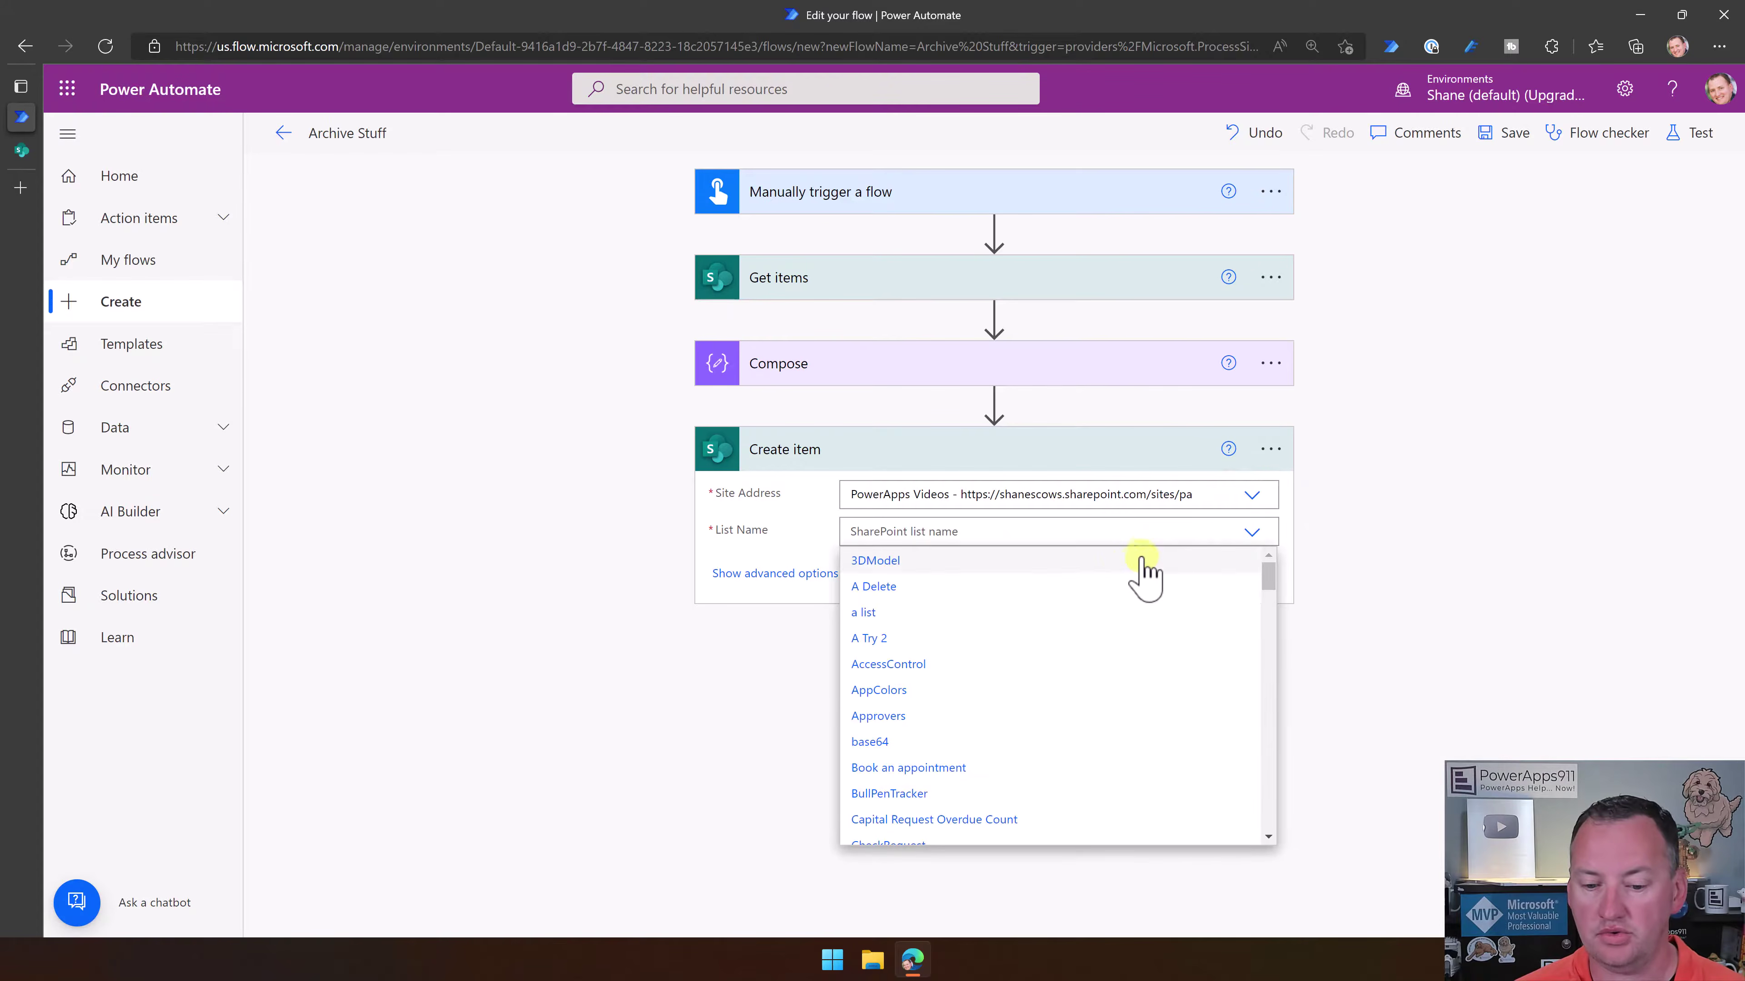
scroll(1037, 688, down, 10)
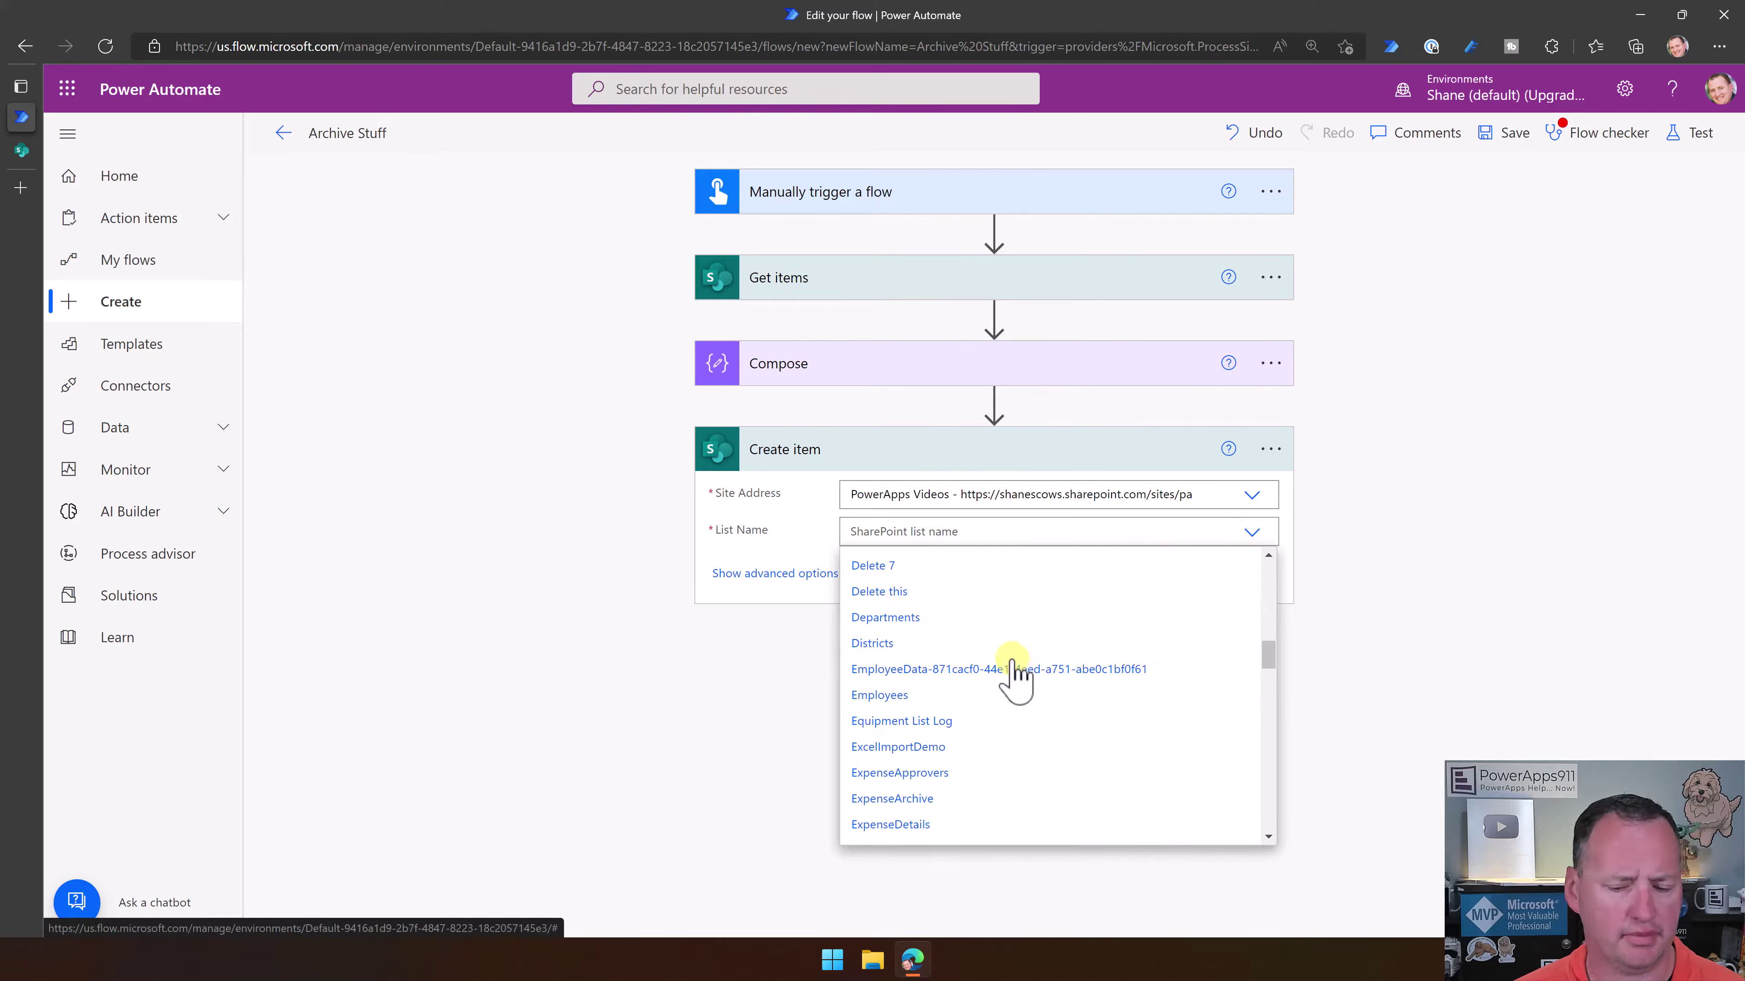
scroll(1015, 677, down, 3)
scroll(952, 708, down, 4)
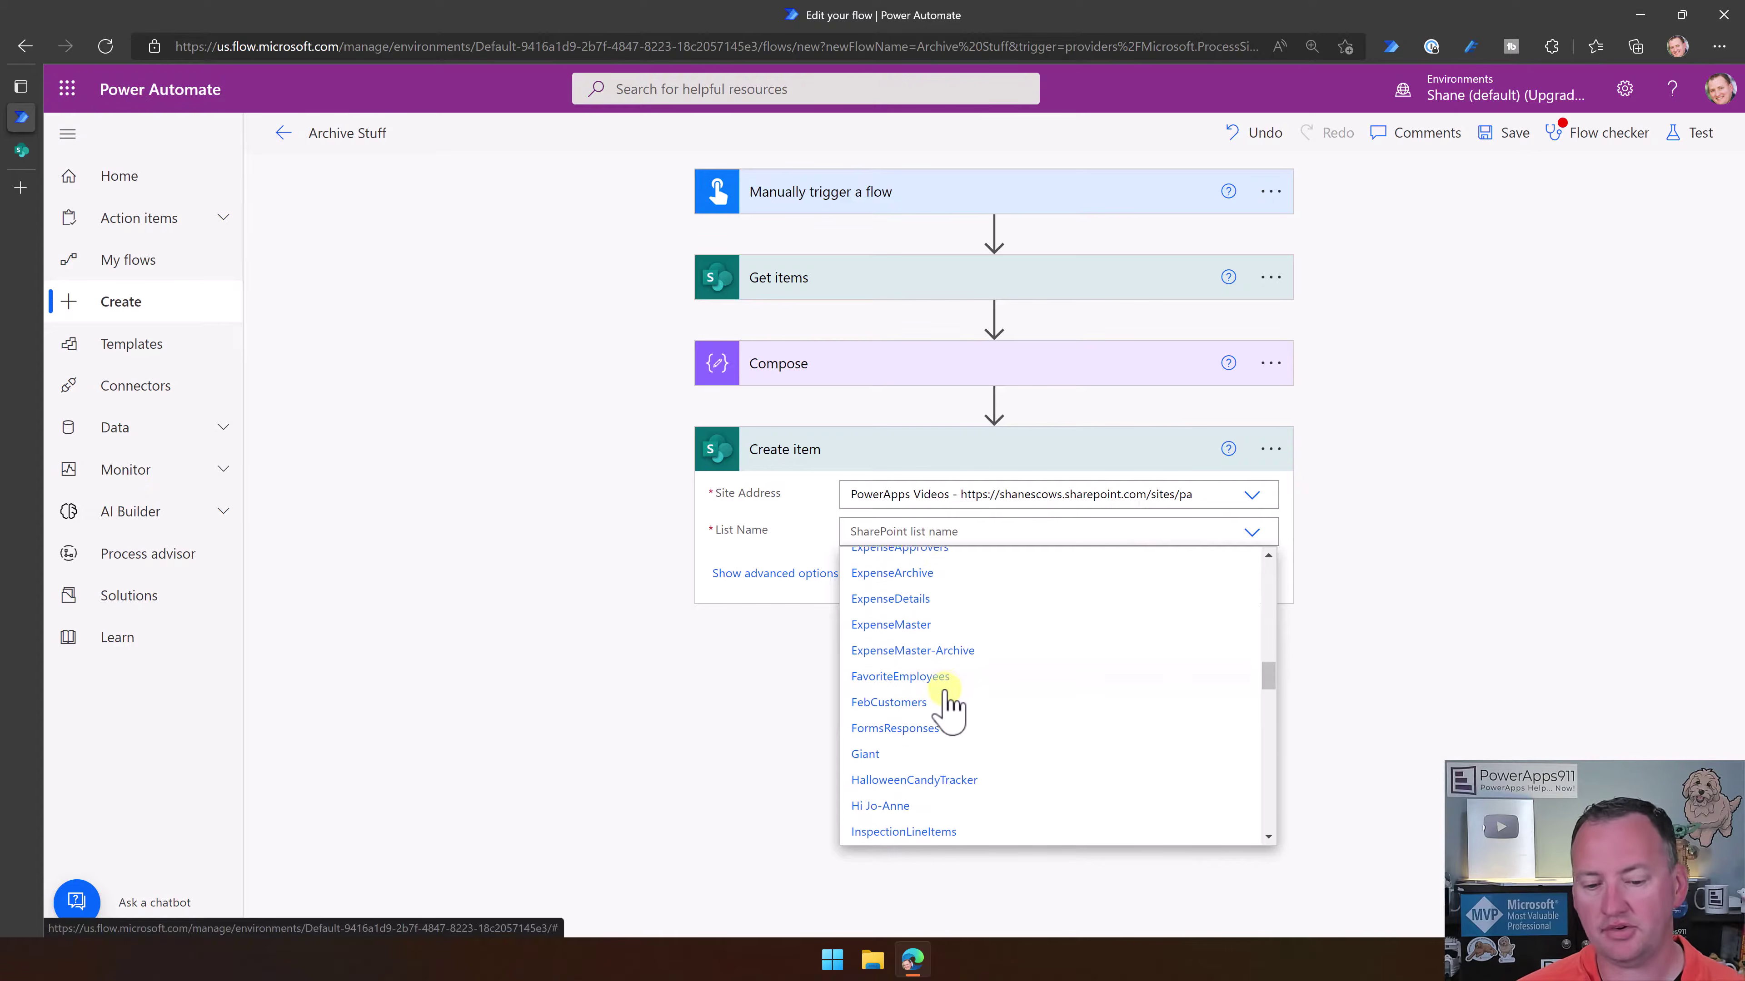
scroll(962, 660, down, 1)
click(962, 609)
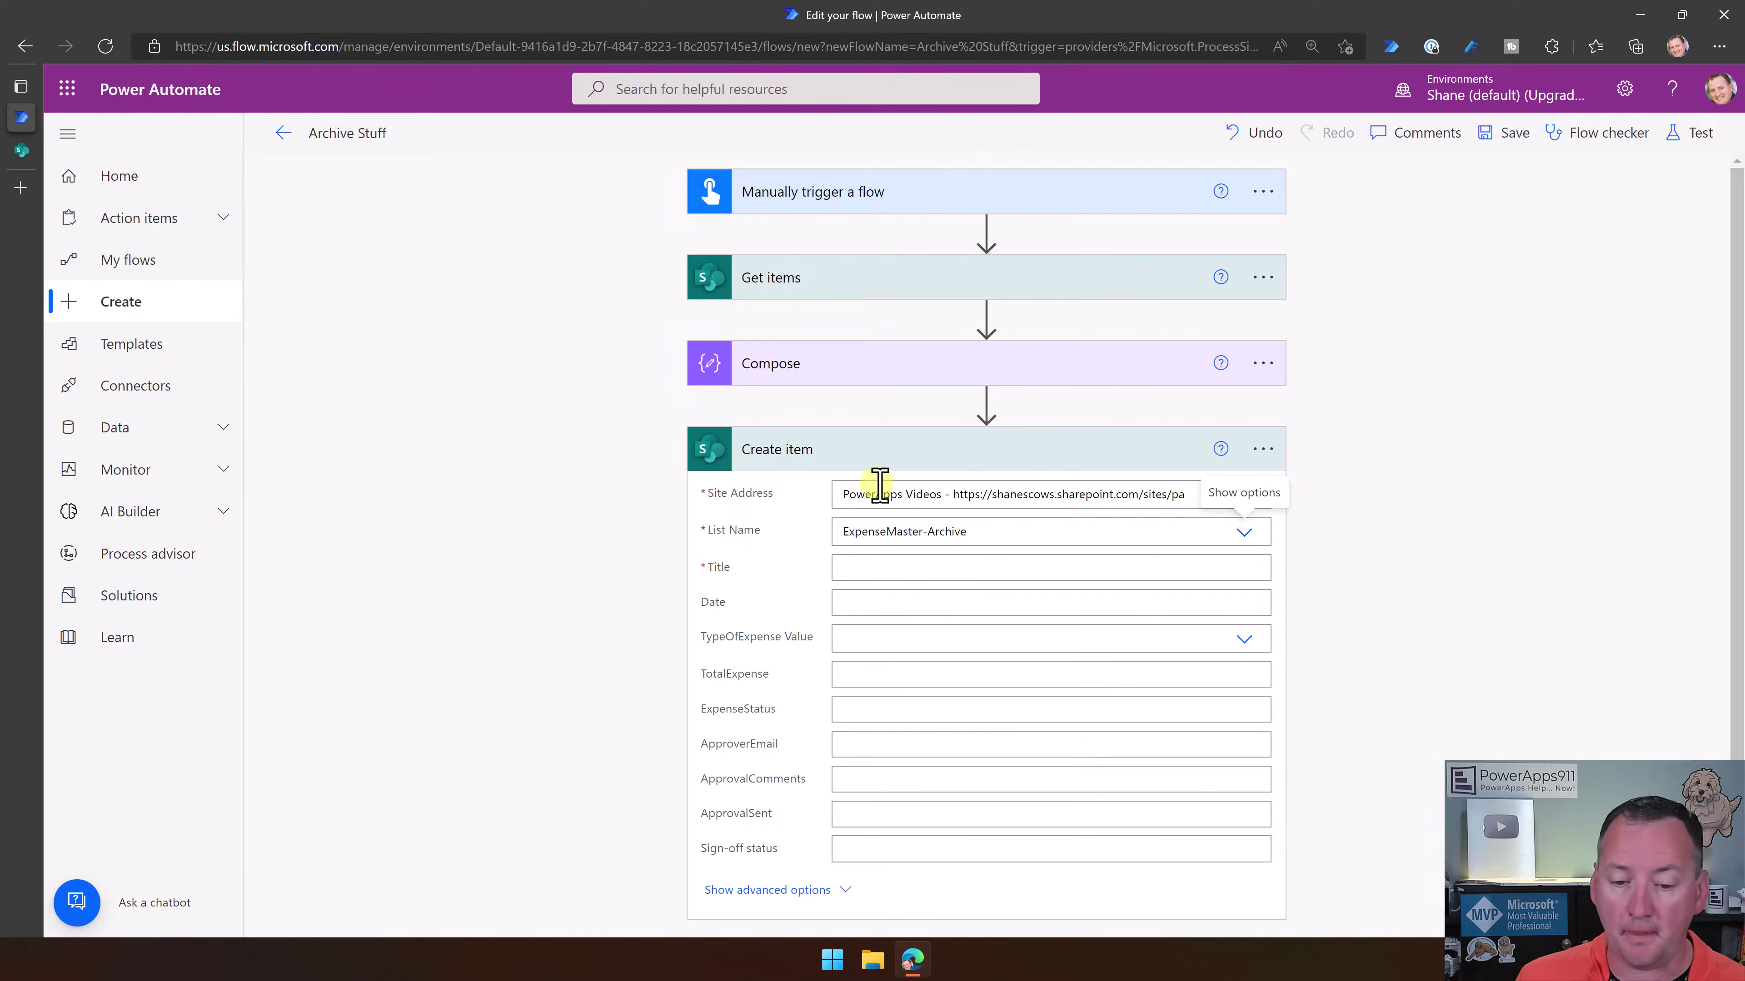
Map the Create item action's Title field to the Title value from Get items
scroll(1329, 539, down, 1)
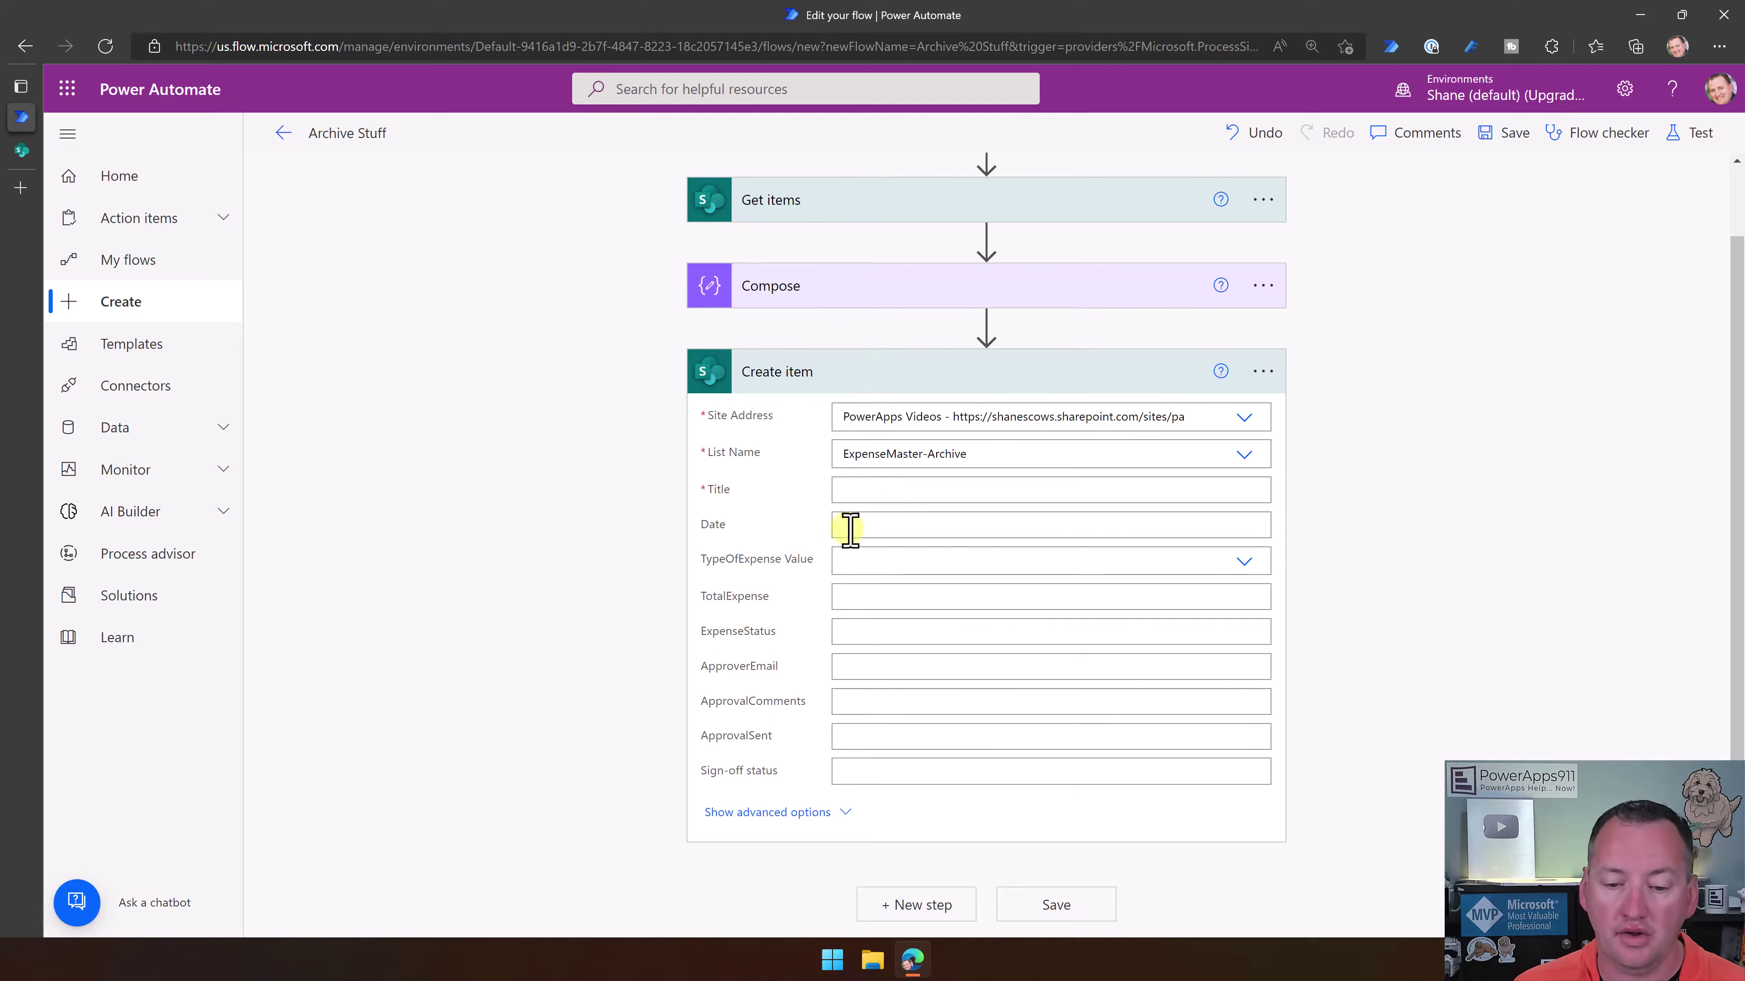
click(861, 490)
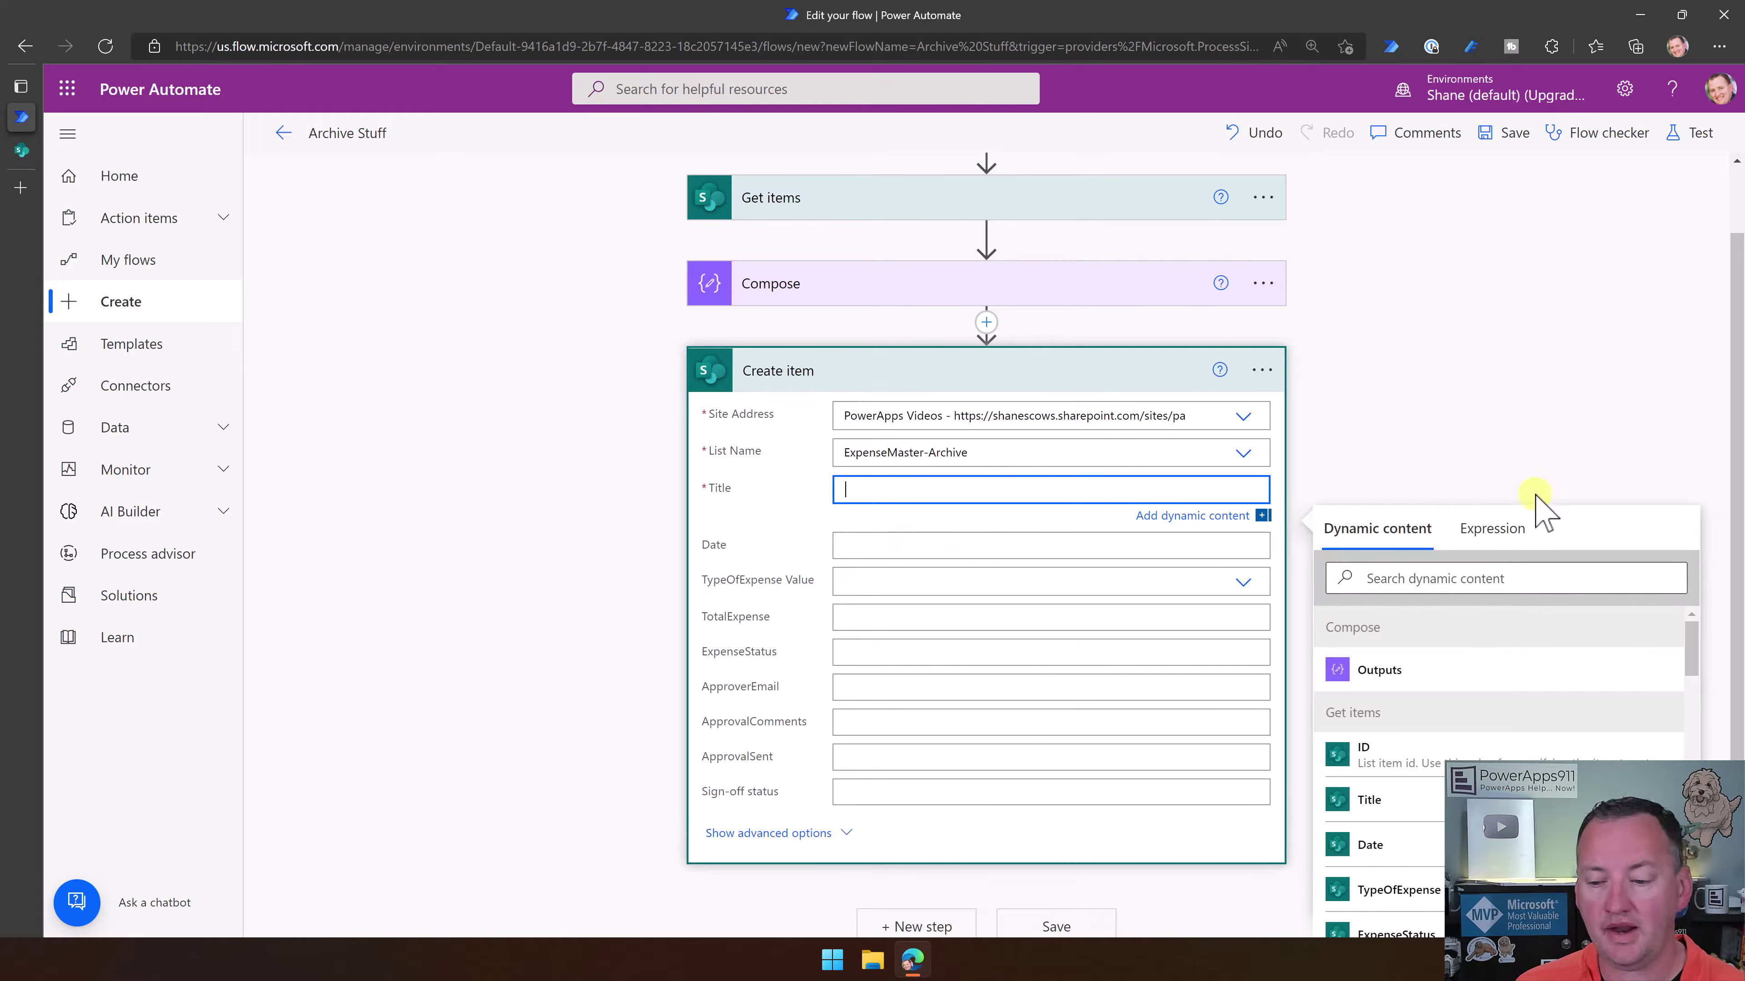
scroll(1638, 435, down, 1)
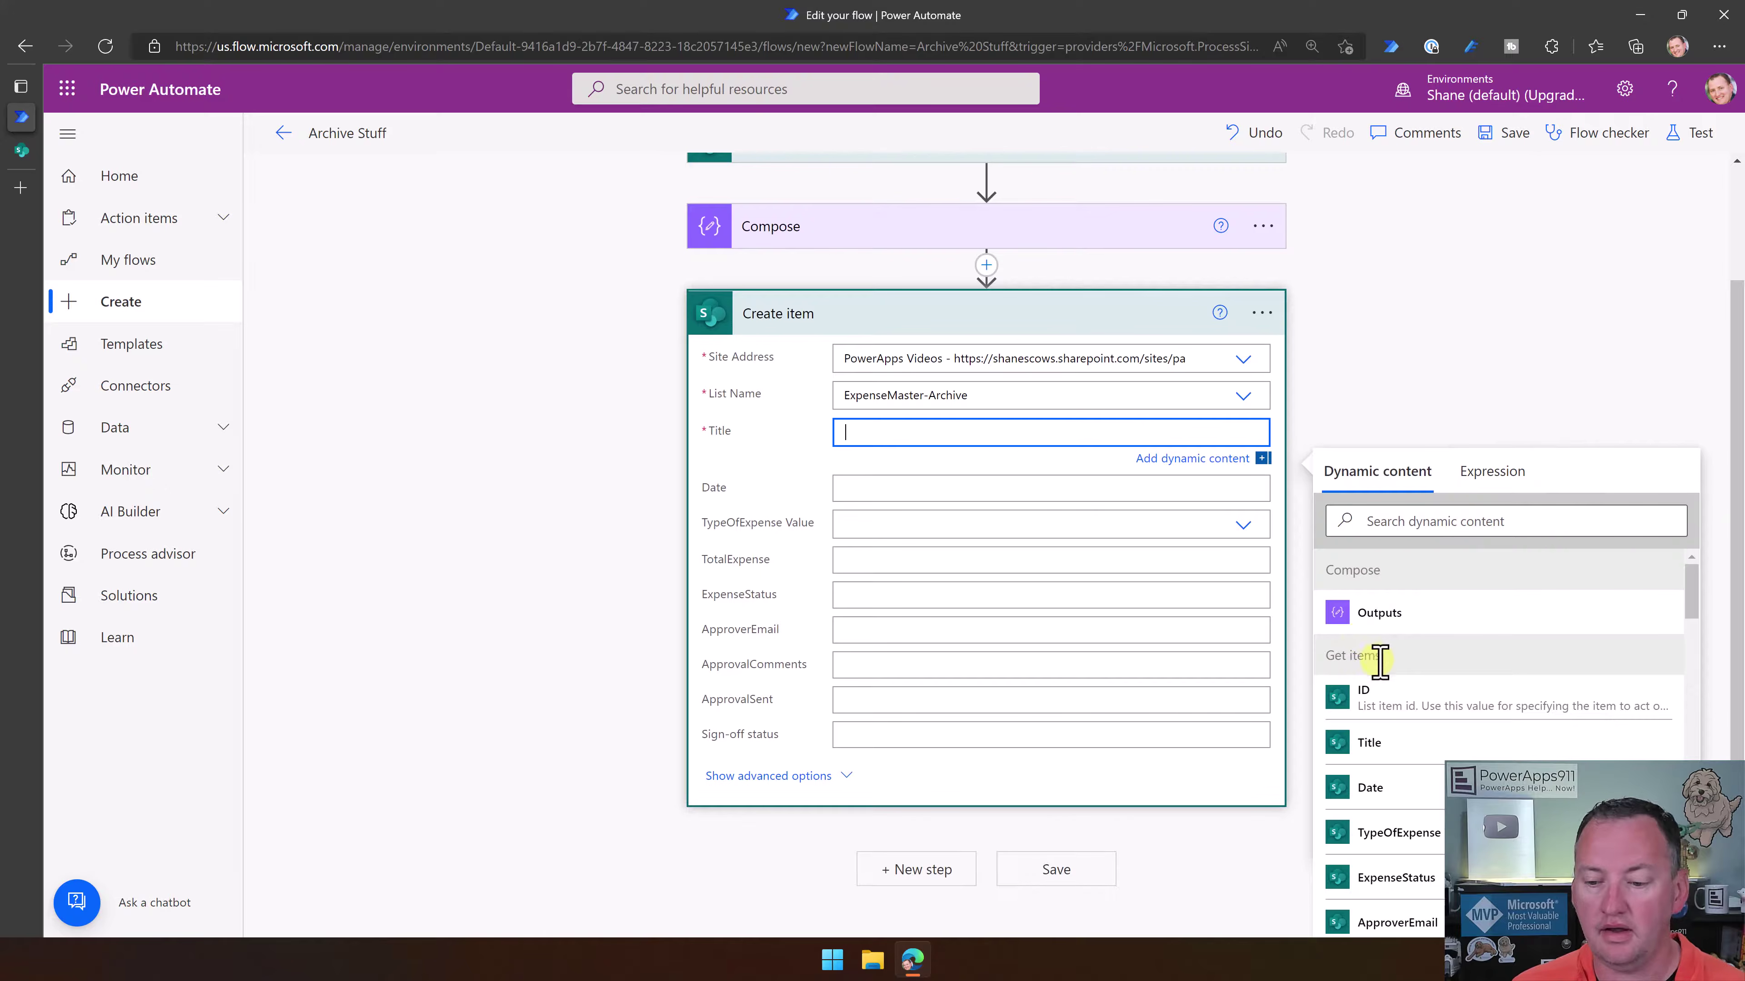
click(1390, 742)
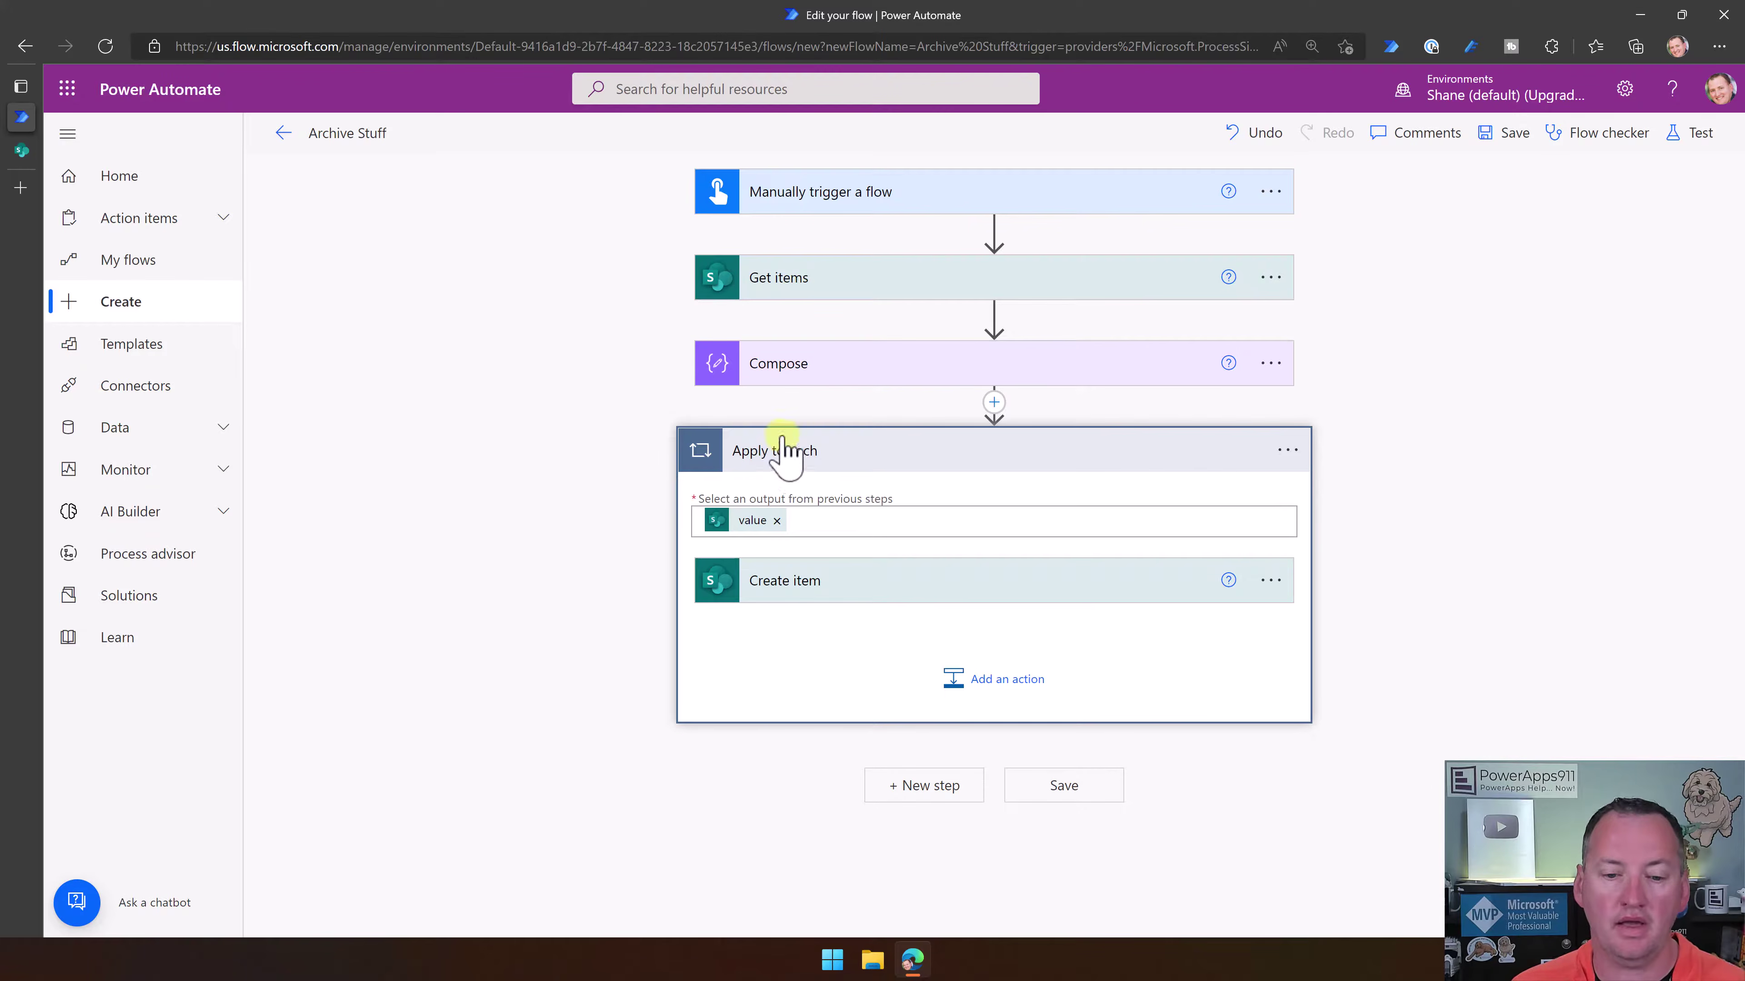
Reopen Create item inside the Apply to each loop and map its Date field to the Date value from Get items
click(910, 457)
click(955, 455)
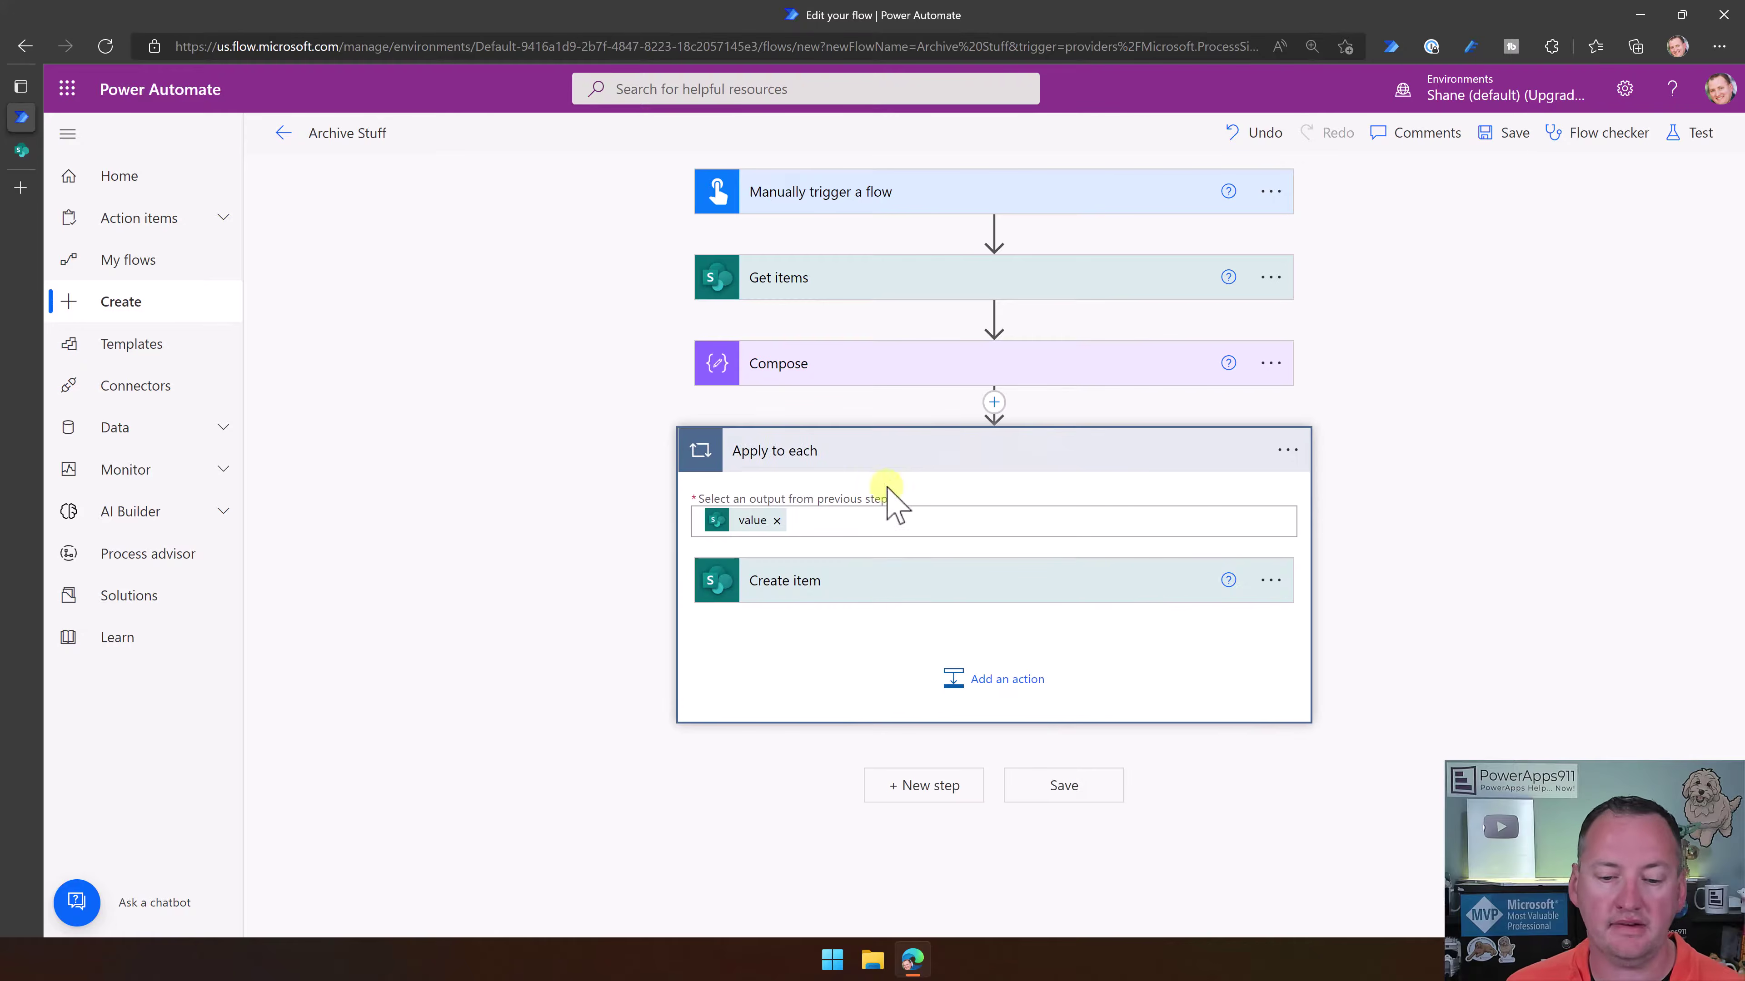
click(938, 569)
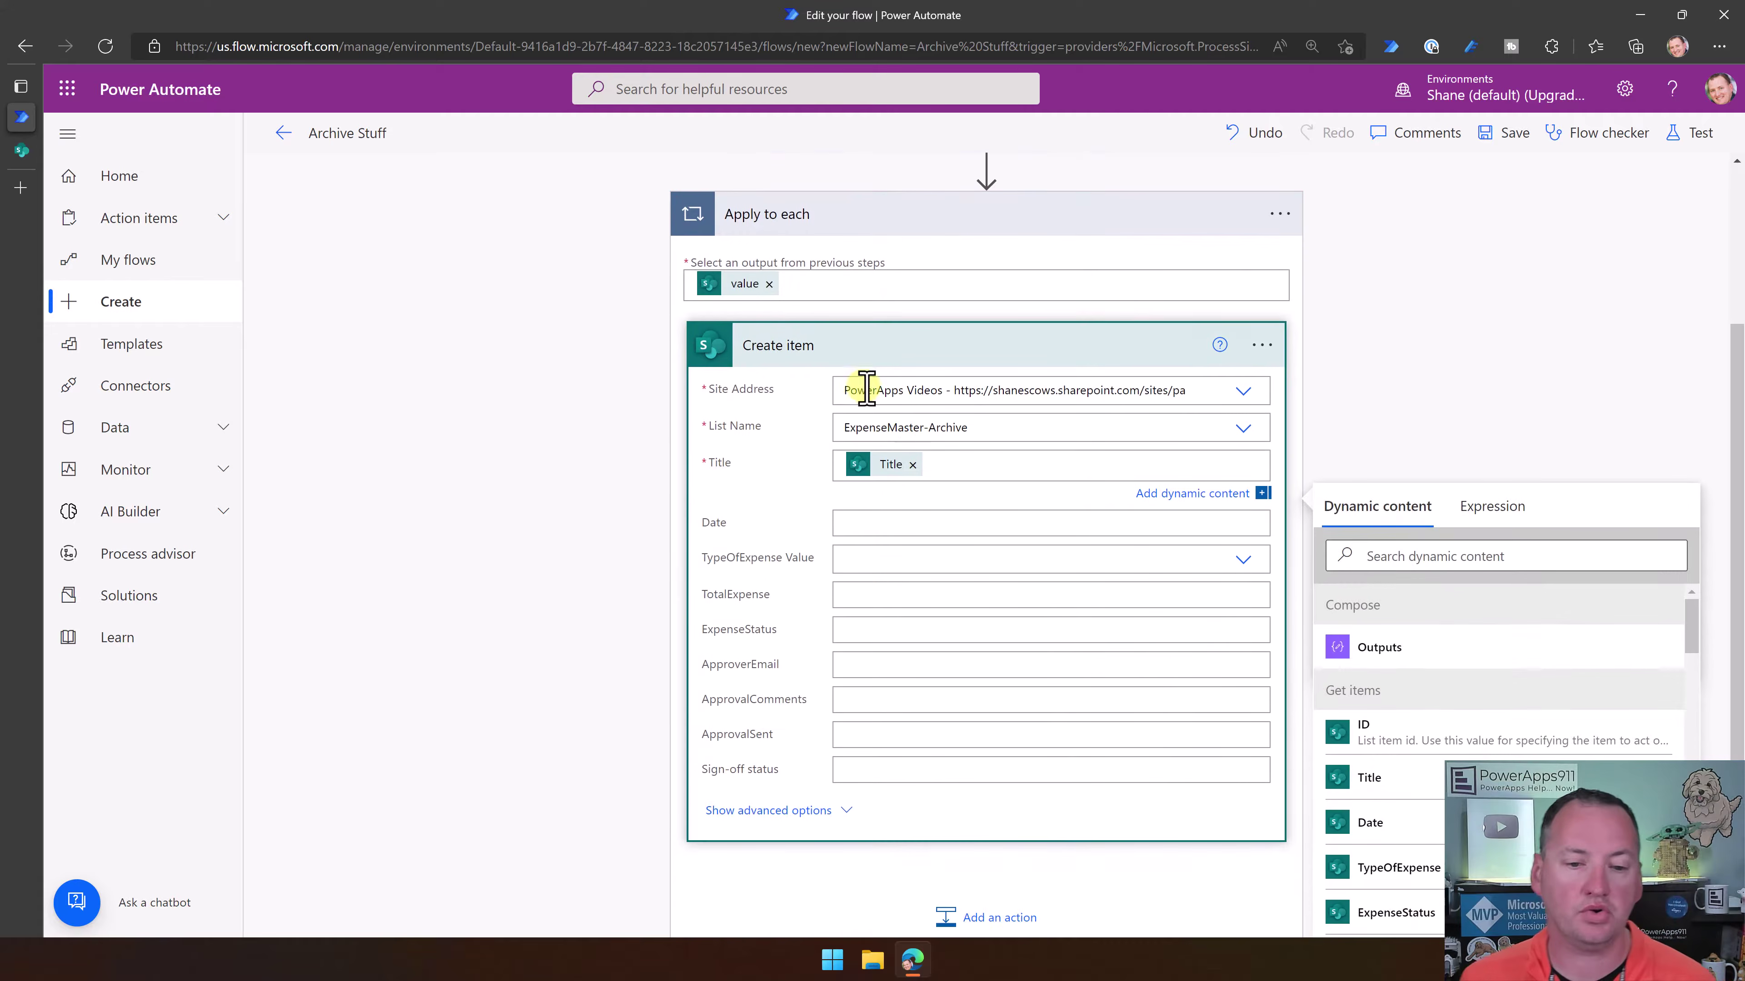
scroll(845, 265, up, 3)
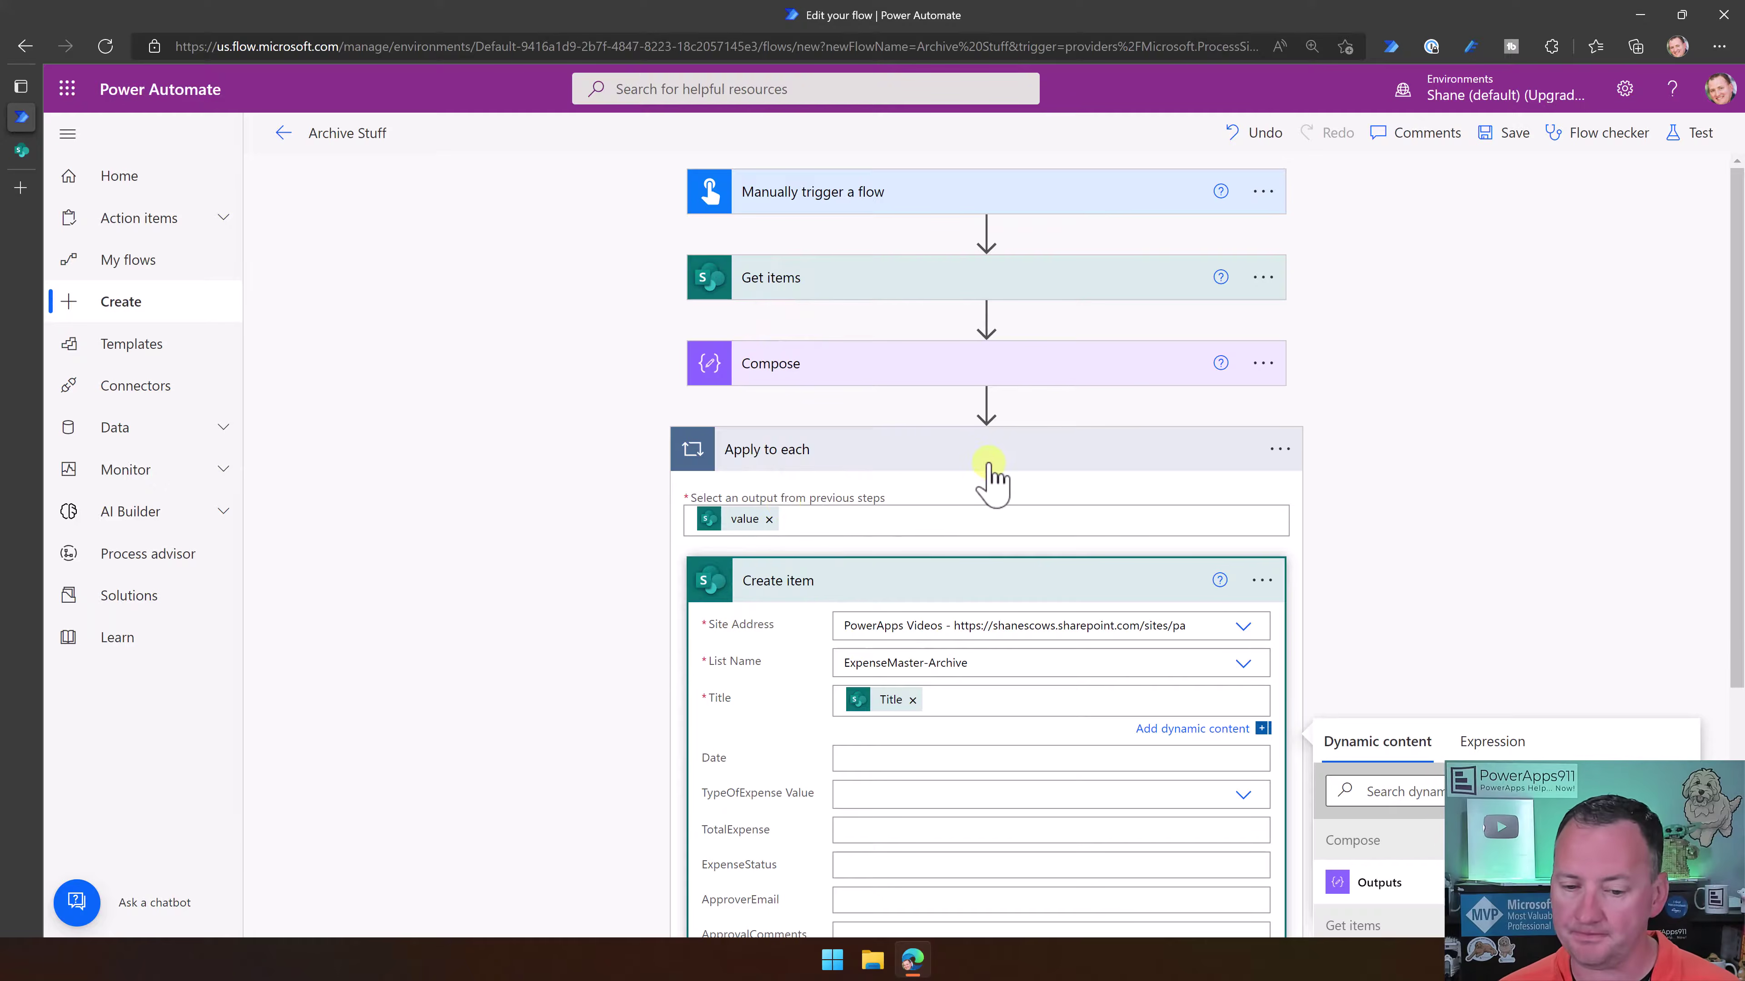
scroll(993, 476, down, 2)
scroll(1043, 393, down, 2)
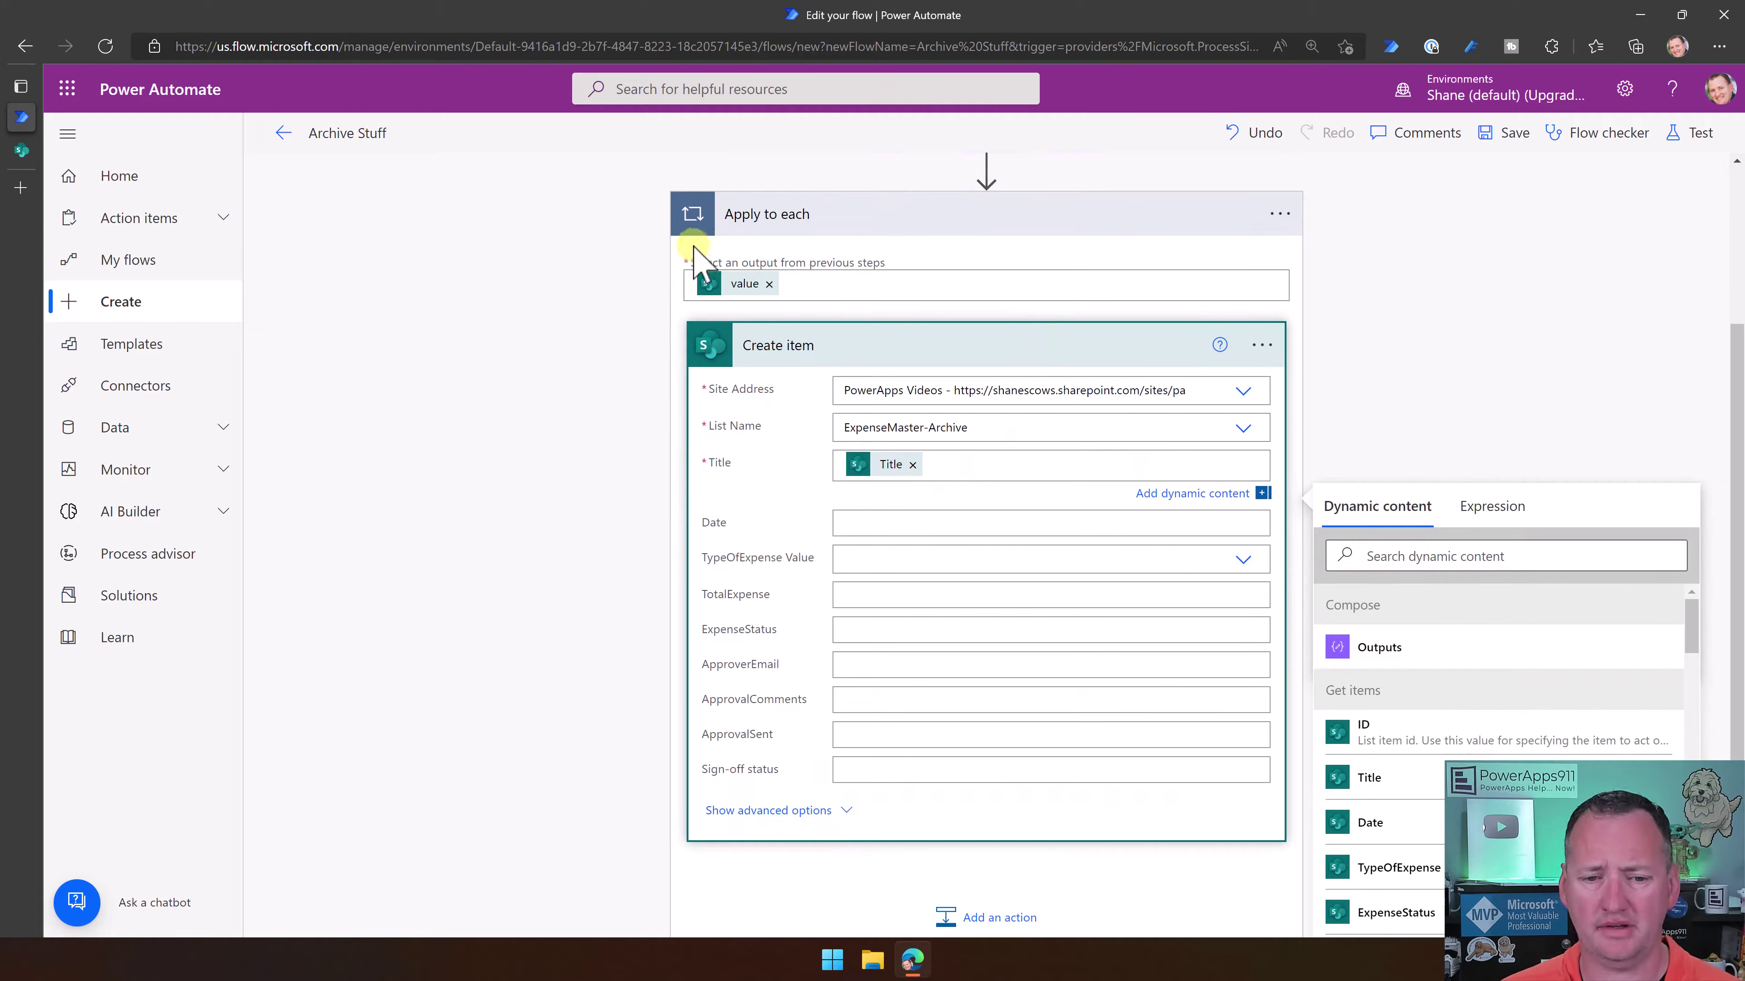
scroll(955, 365, down, 2)
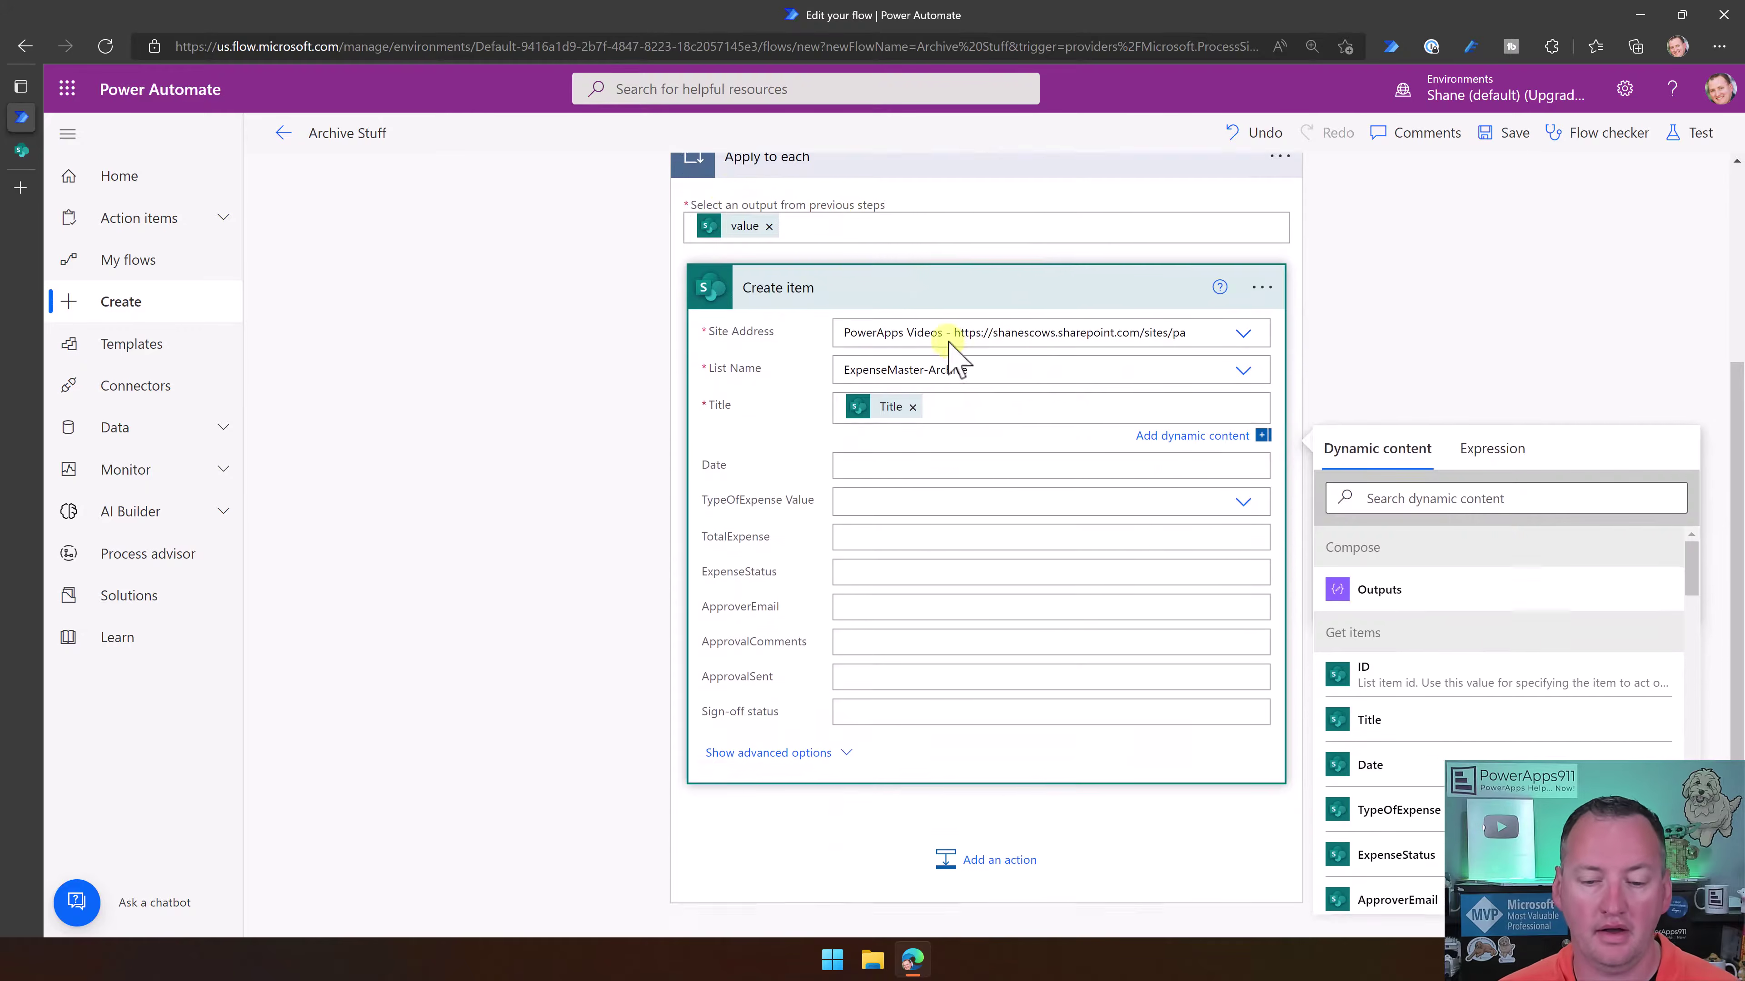
click(869, 404)
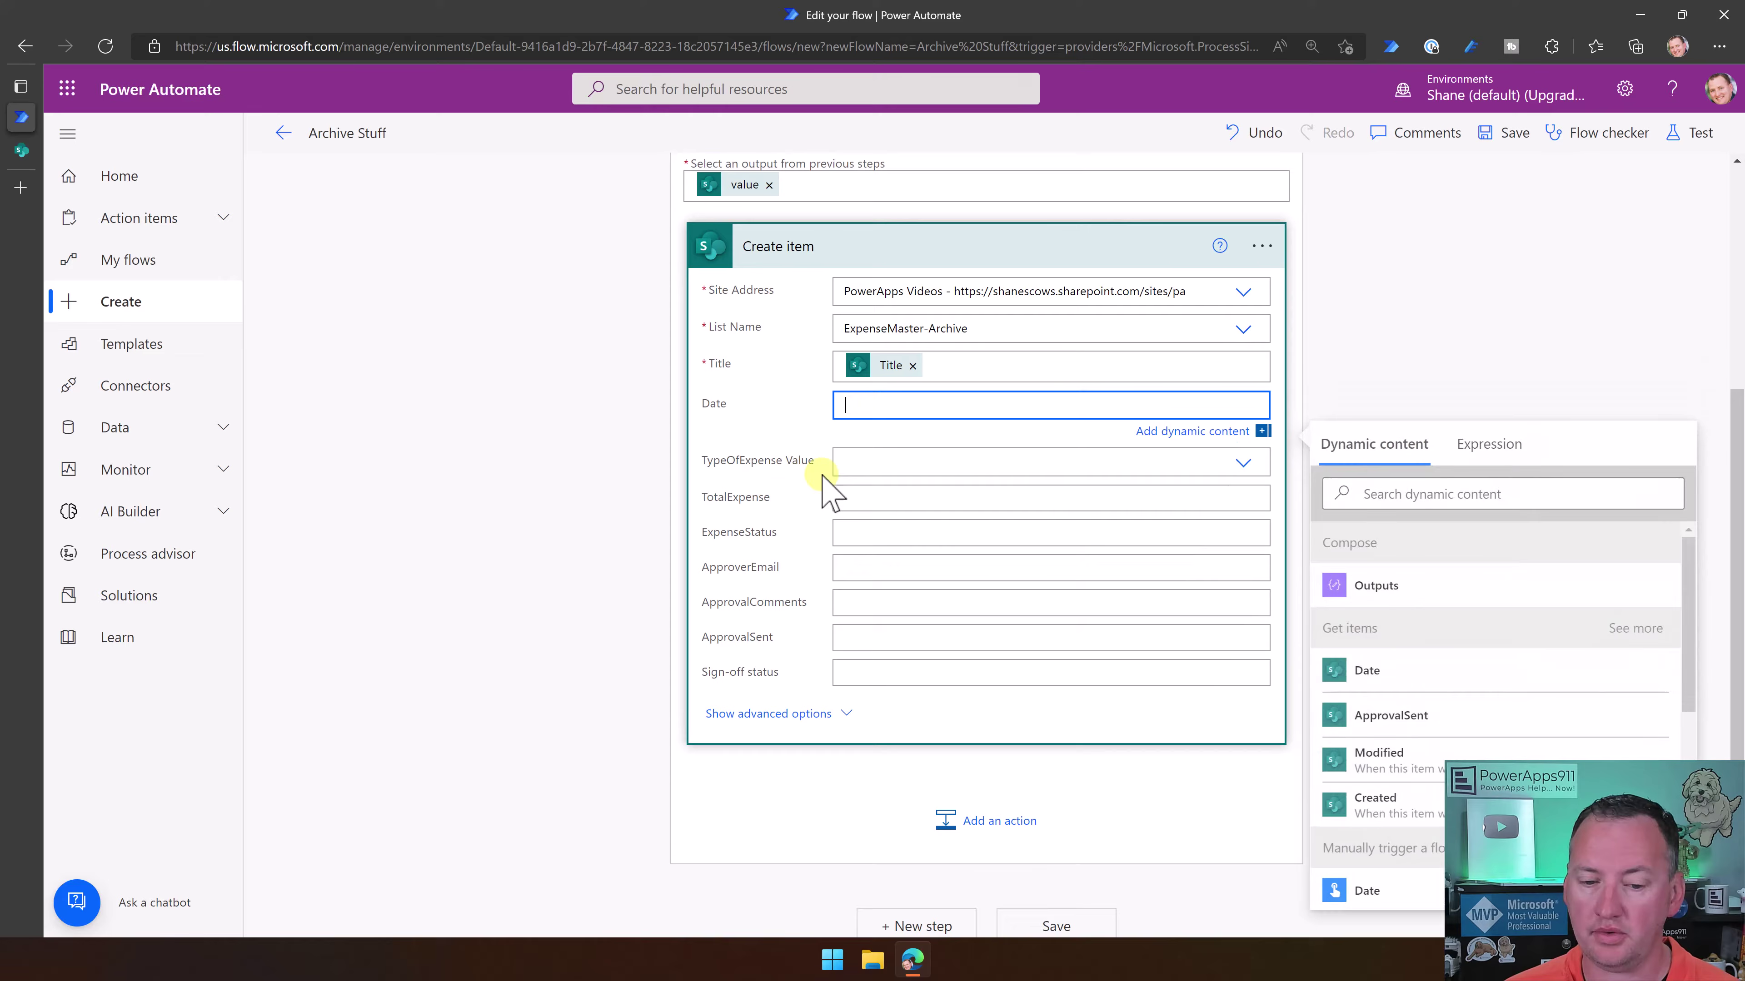
click(1370, 672)
Switch TypeOfExpense Value to a custom value and fill it with TypeOfExpense Value from Get items
click(879, 466)
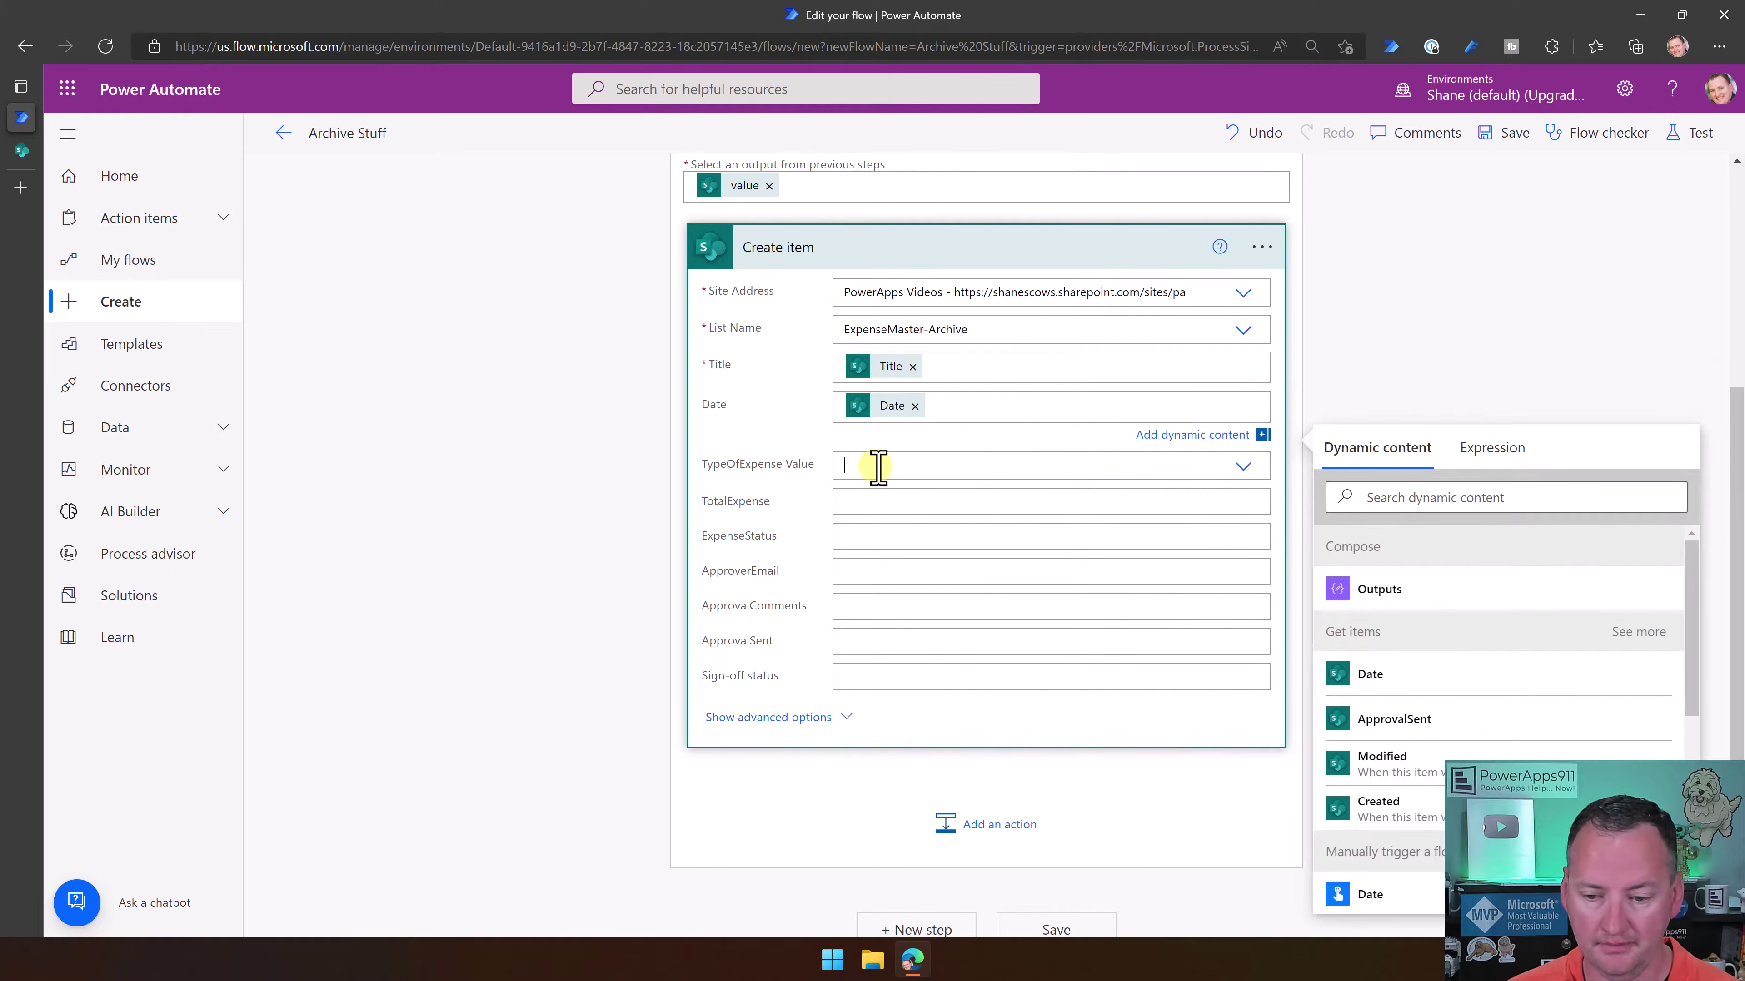
click(898, 466)
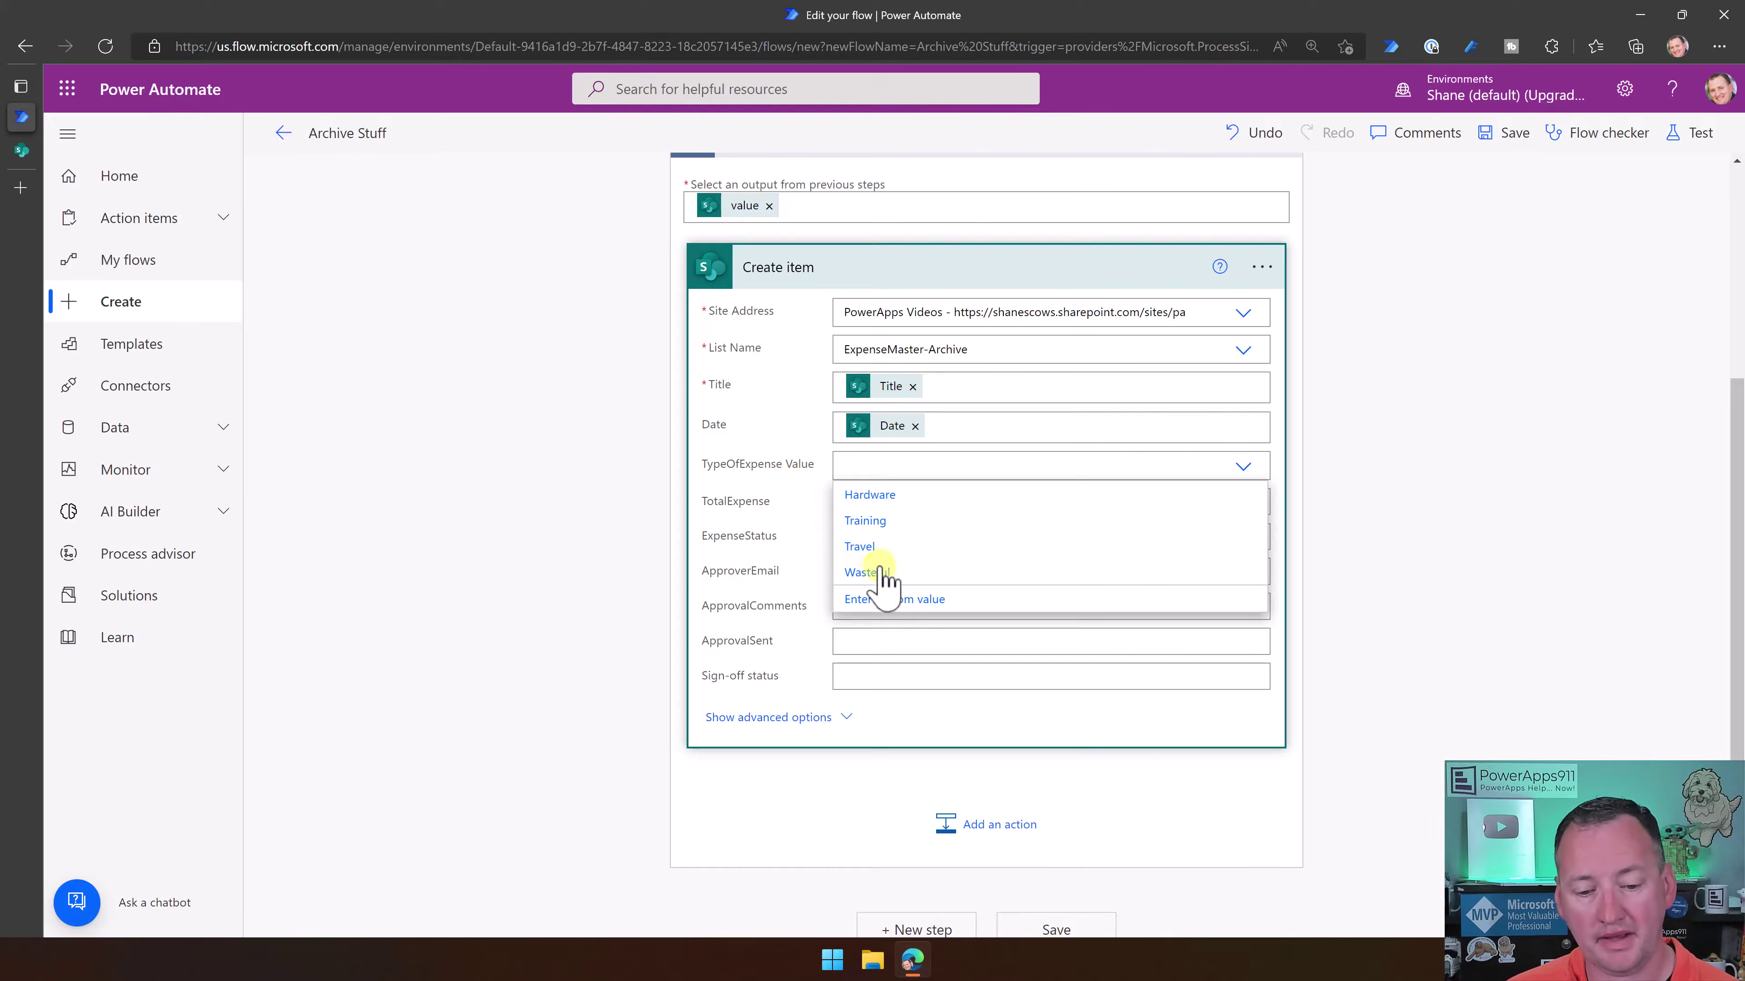
click(911, 600)
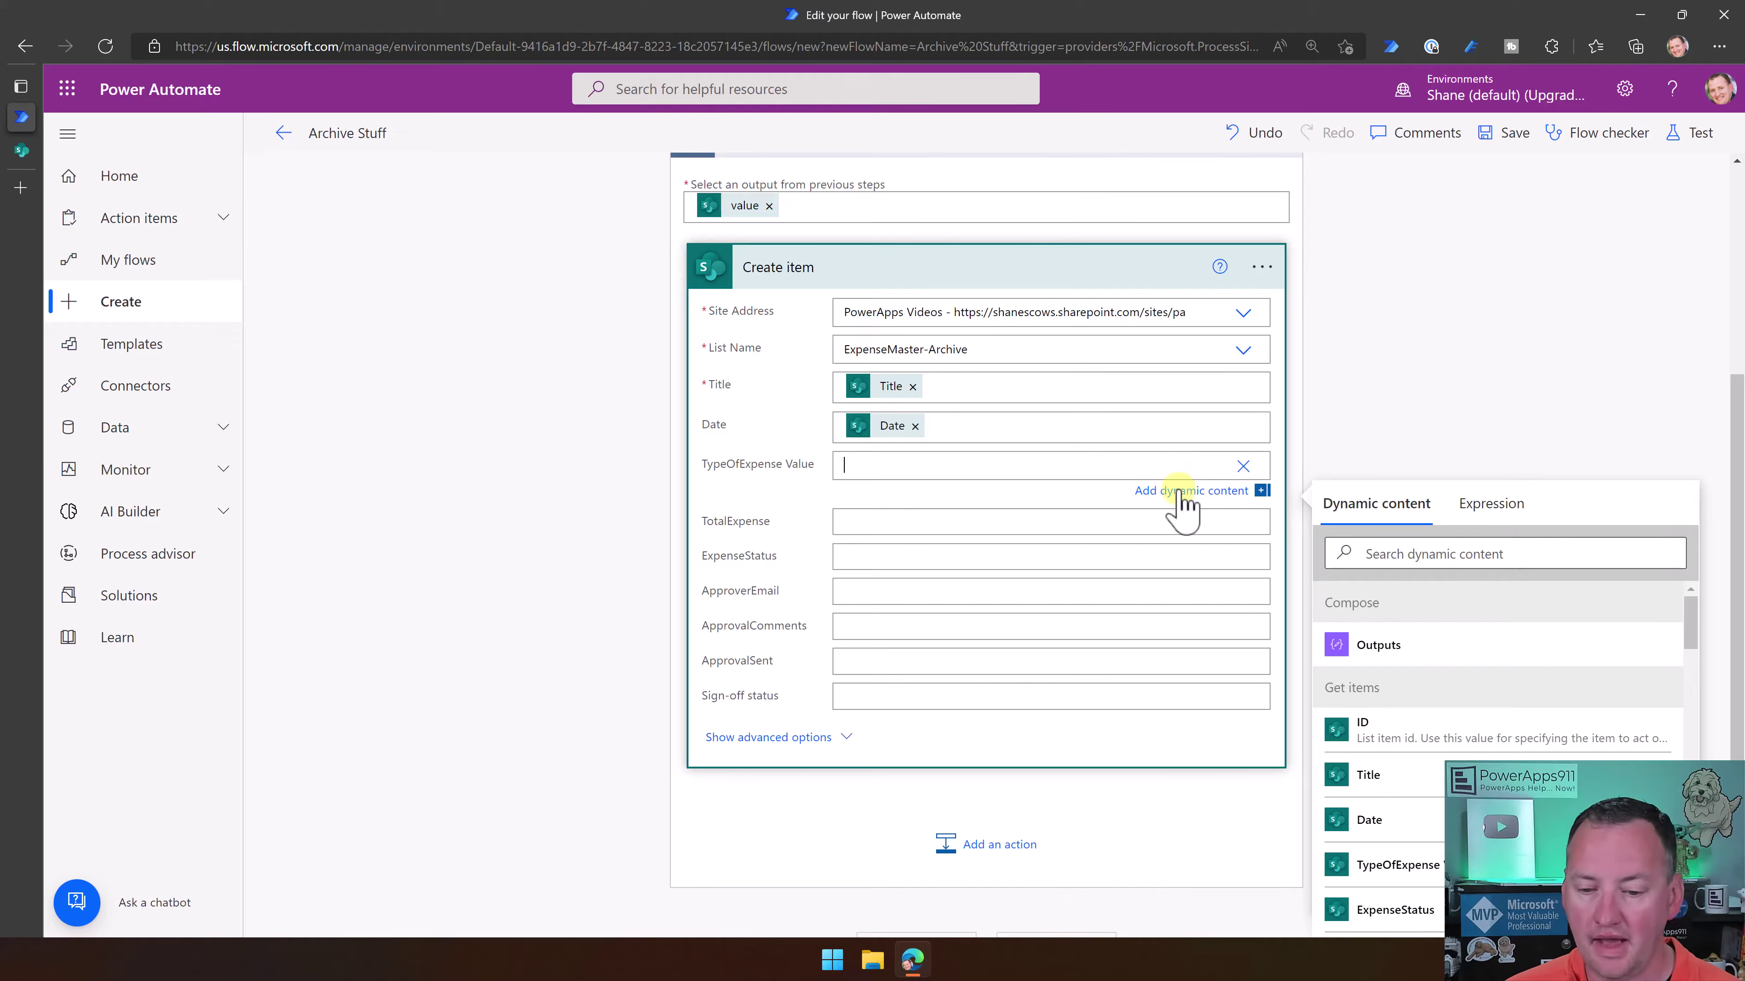
scroll(1486, 625, down, 3)
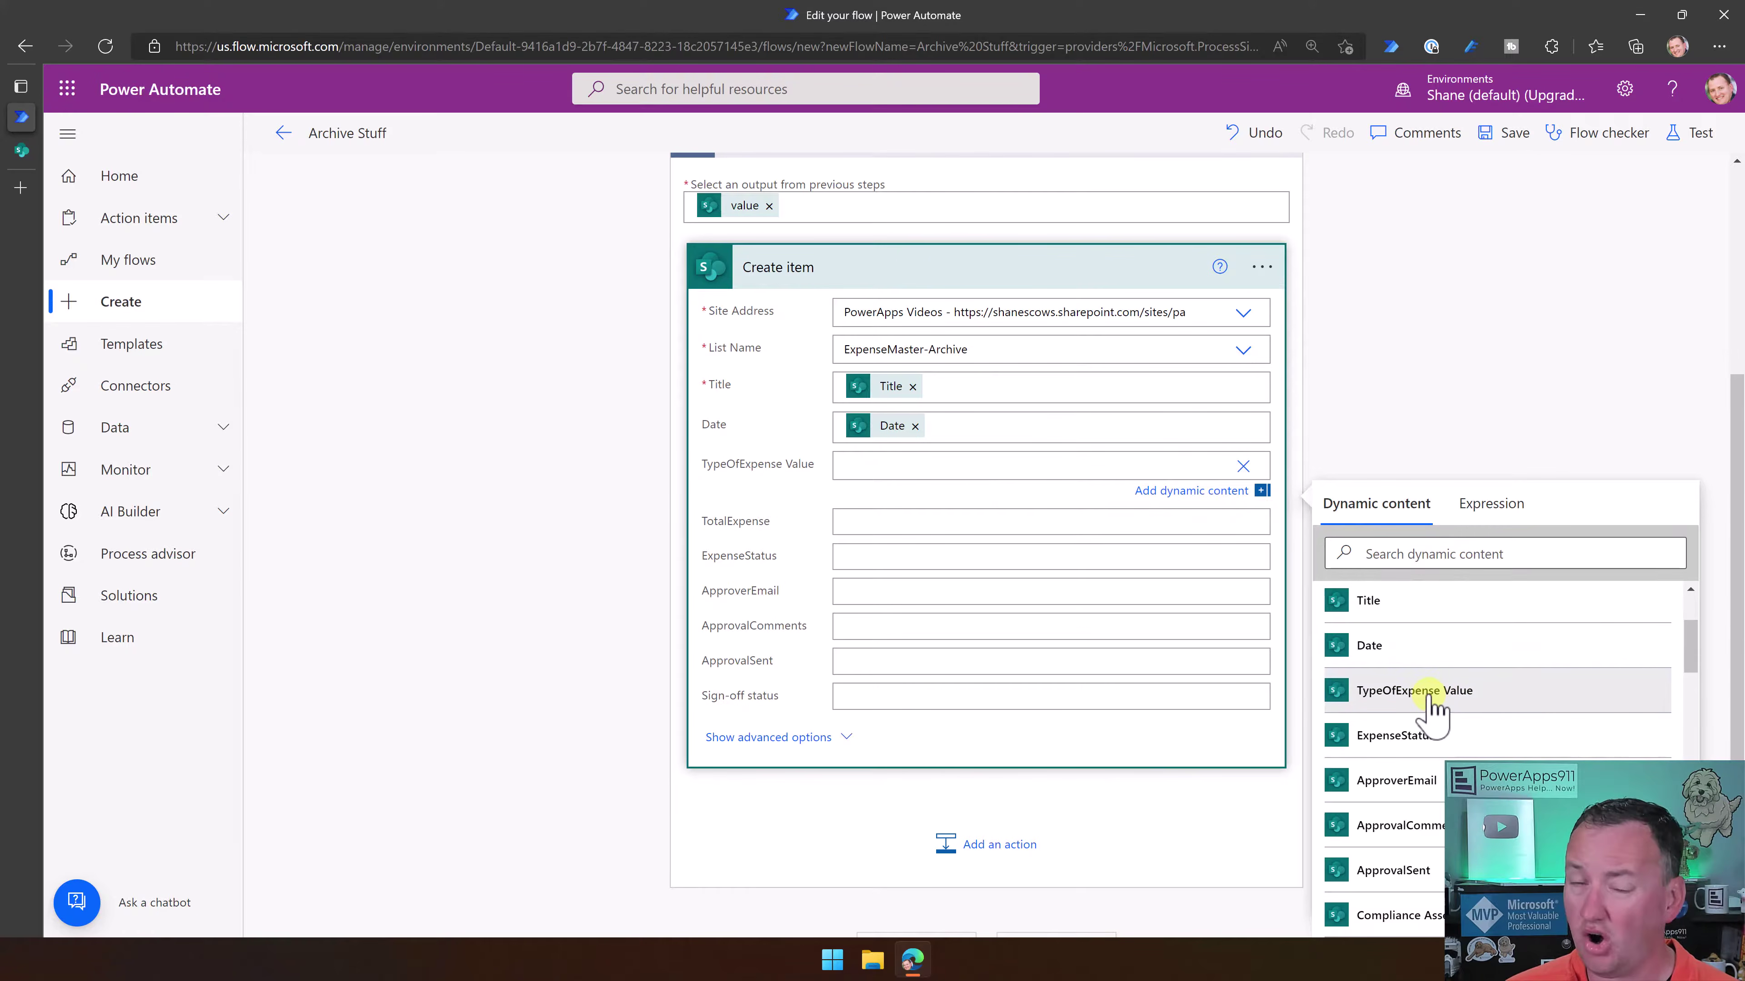
click(1415, 690)
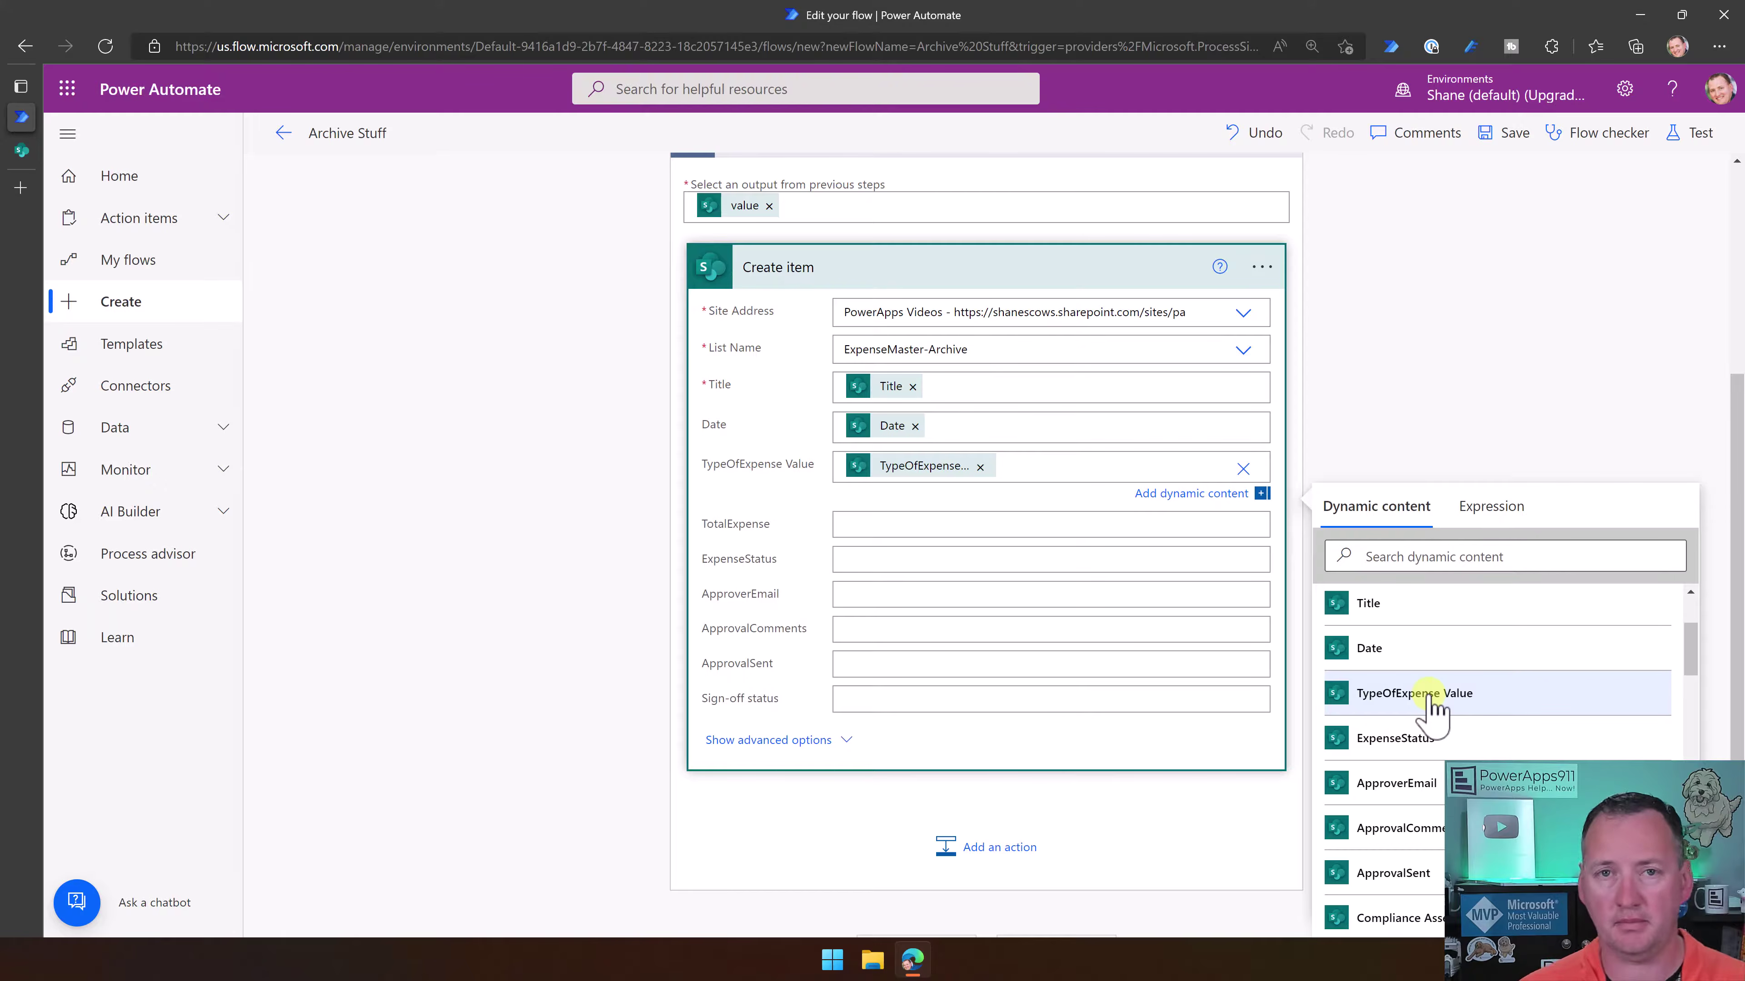
Map the Create item TotalExpense and ExpenseStatus fields to the matching values from Get items
click(854, 522)
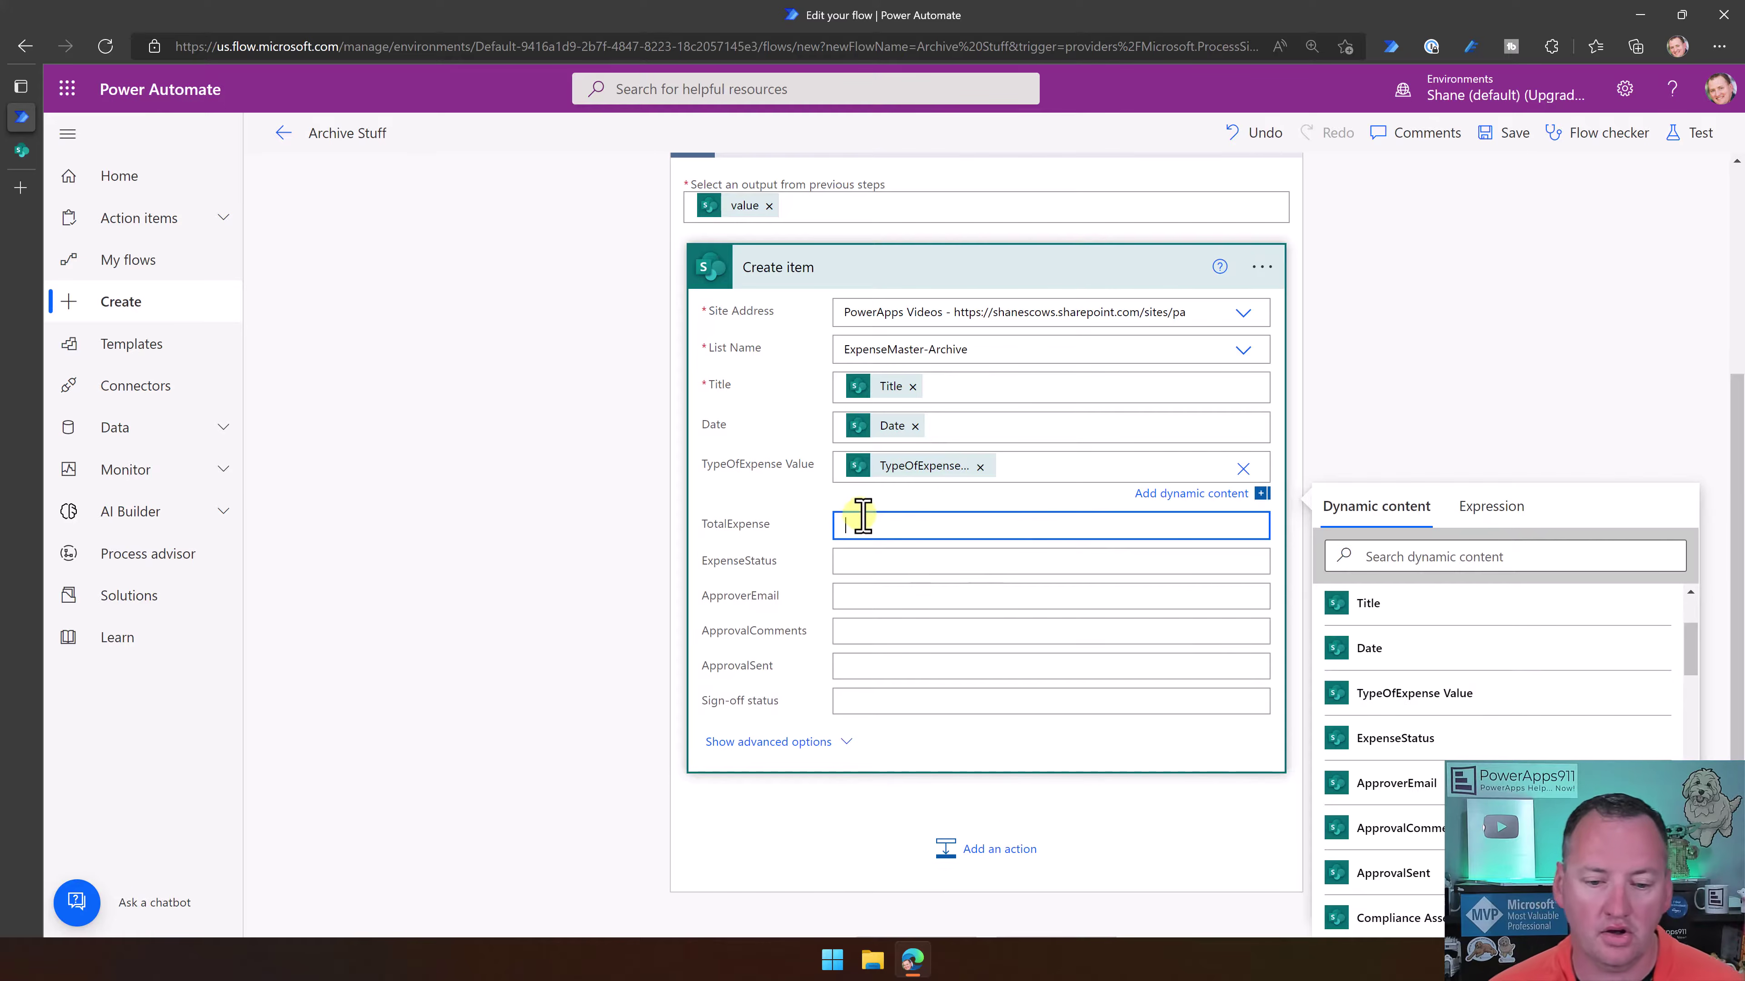
scroll(1443, 742, down, 1)
click(1392, 795)
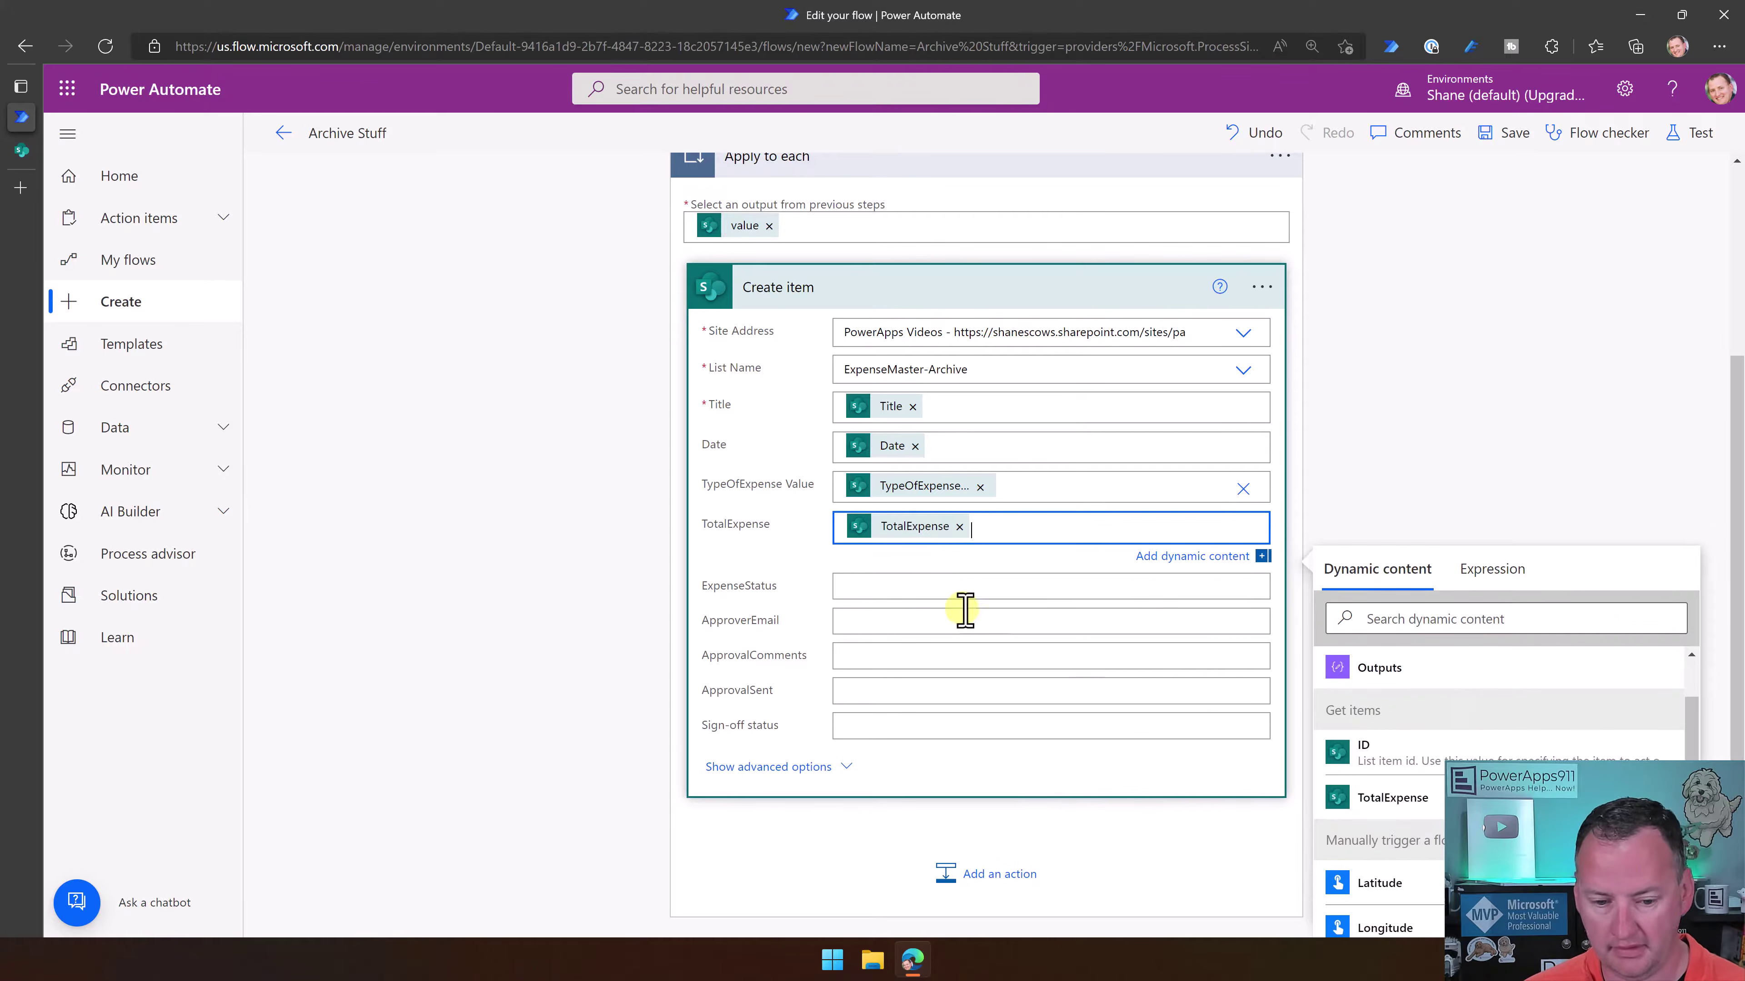
click(942, 584)
scroll(1492, 740, down, 5)
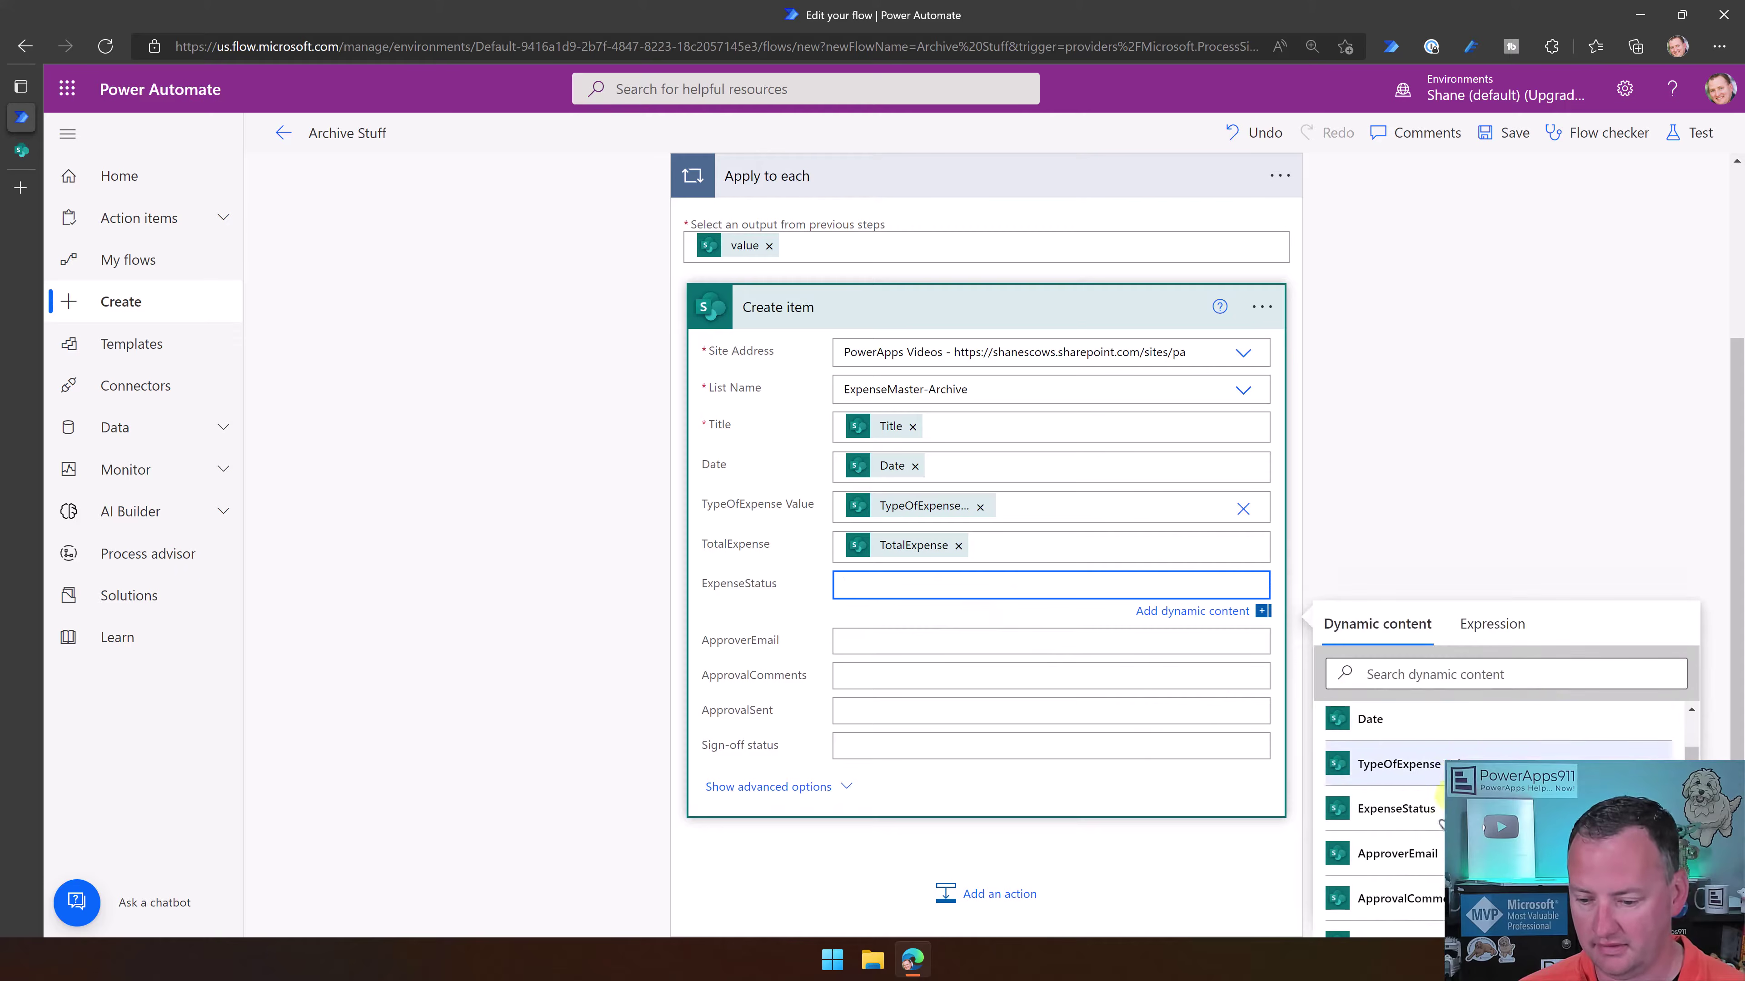
click(1404, 746)
Map the Create item ApproverEmail and ApprovalComments fields to the matching values from Get items
click(954, 646)
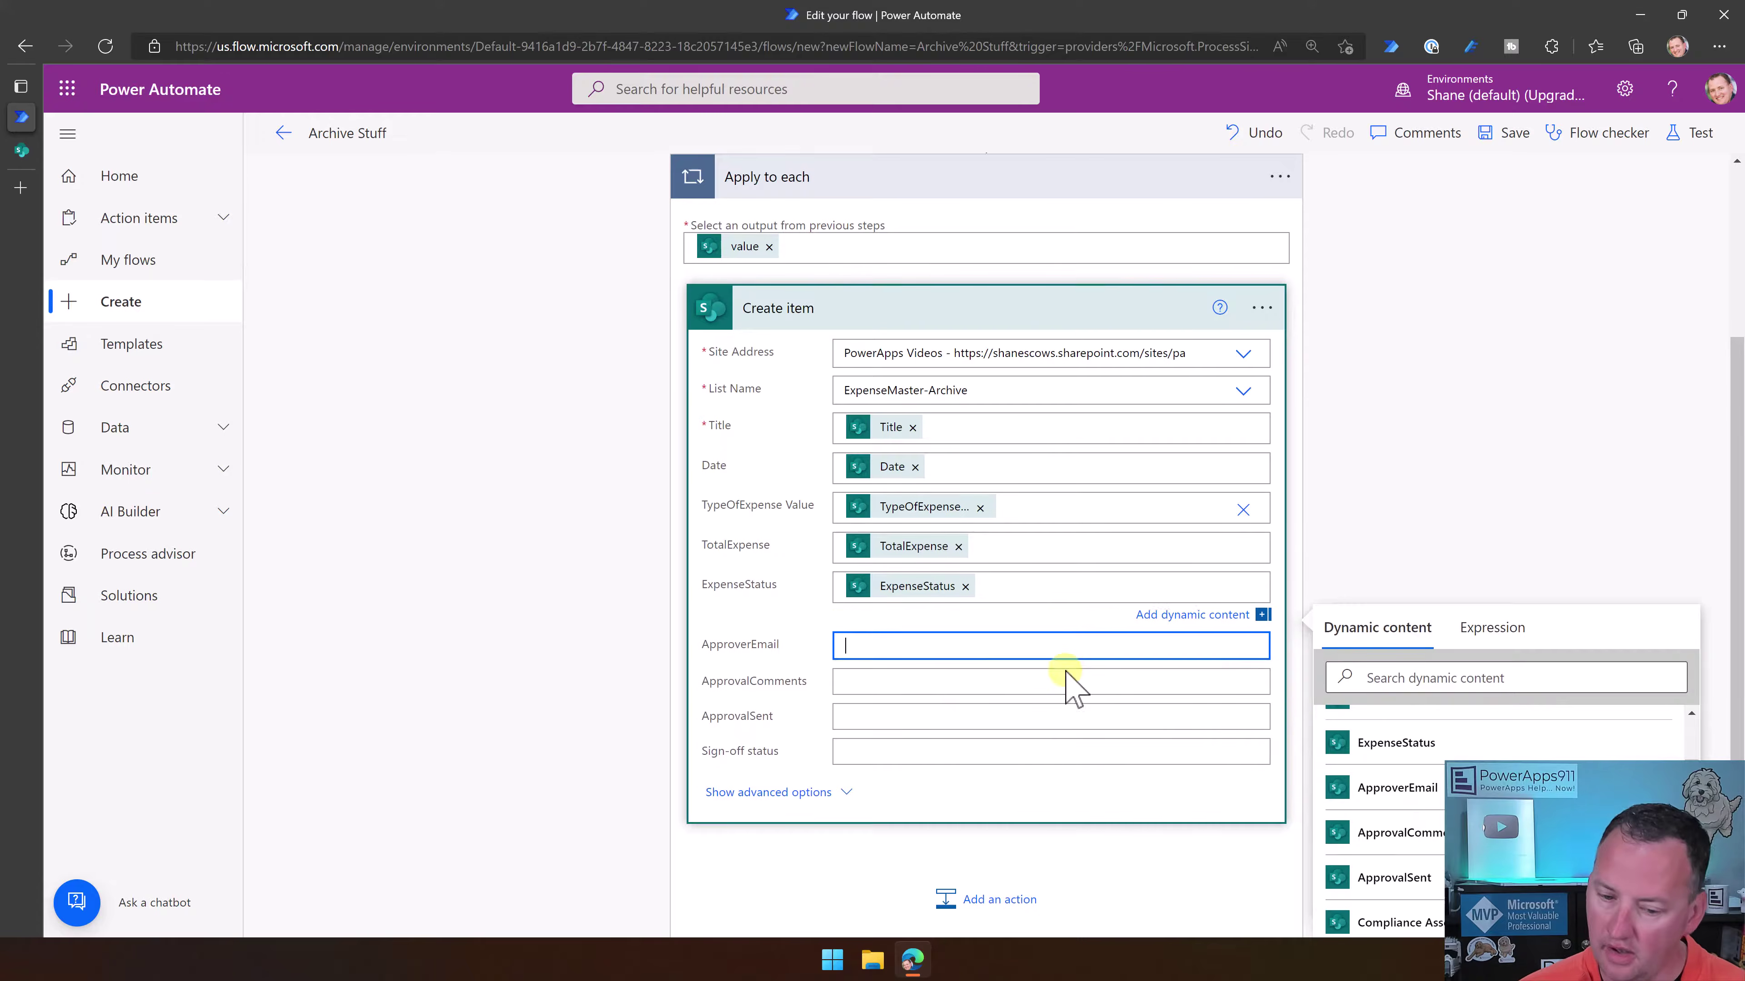
scroll(1442, 756, down, 3)
click(1397, 753)
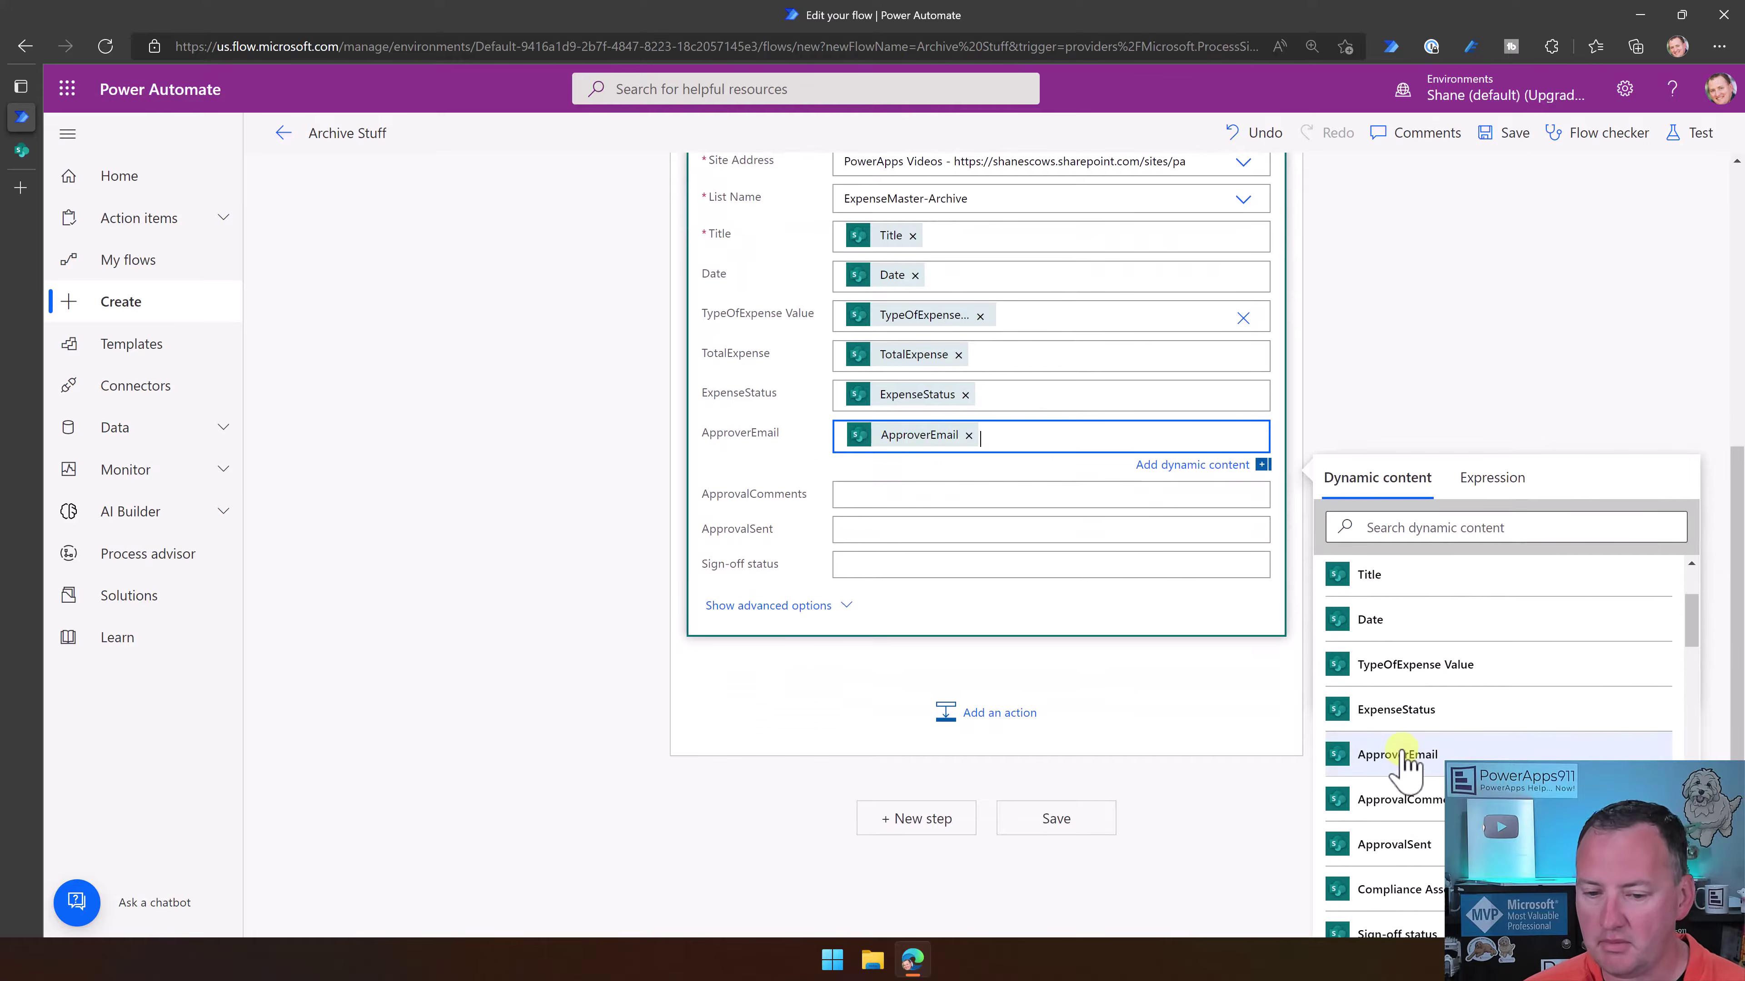
click(864, 495)
scroll(1401, 729, down, 3)
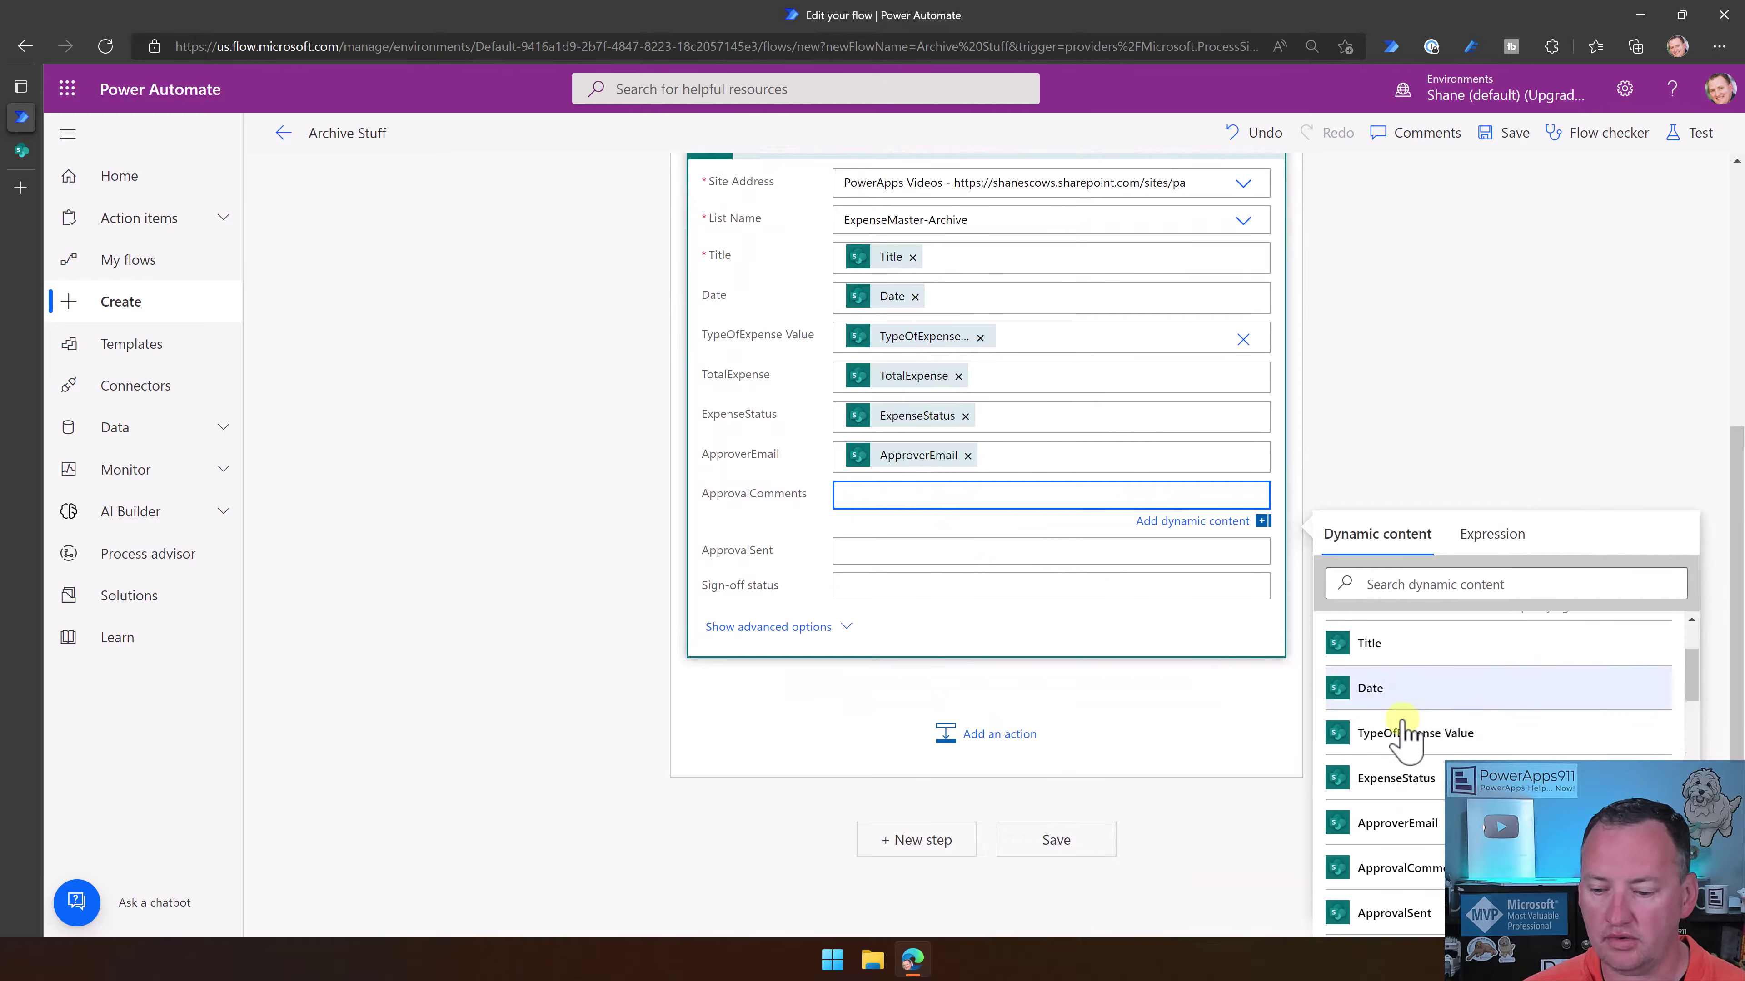
click(1412, 796)
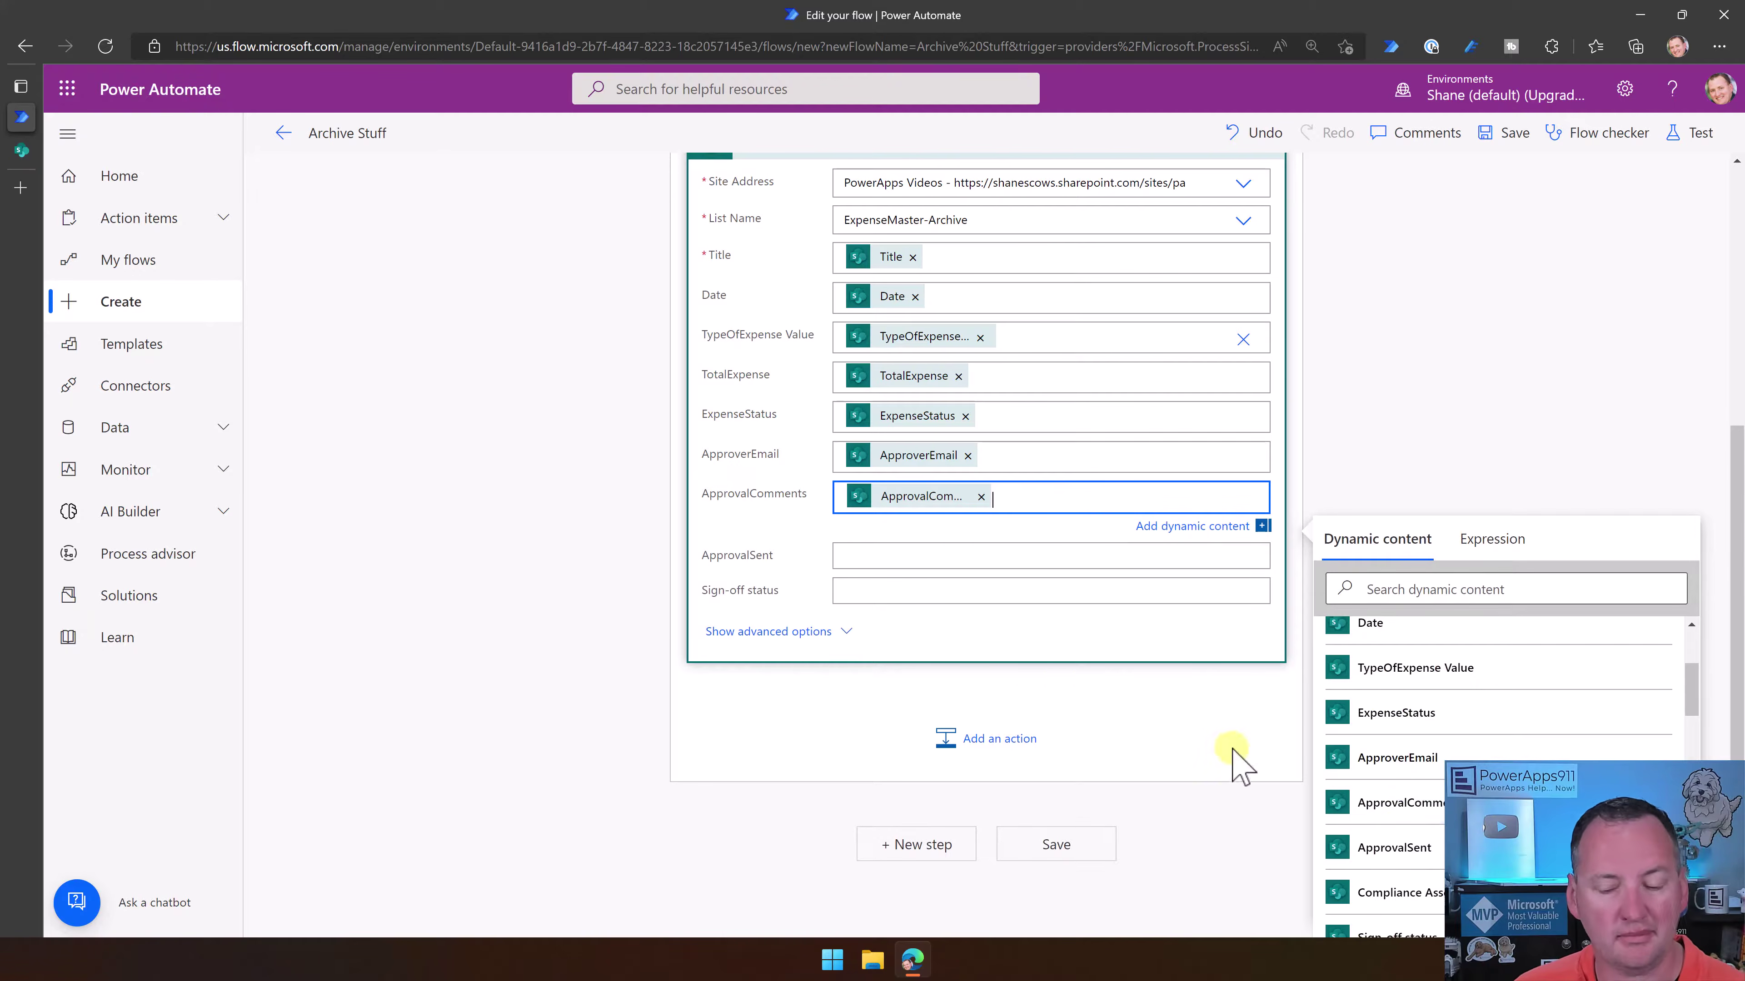
Map the Create item ApprovalSent and Sign-off status fields to the matching values from Get items
click(922, 555)
scroll(1415, 743, down, 2)
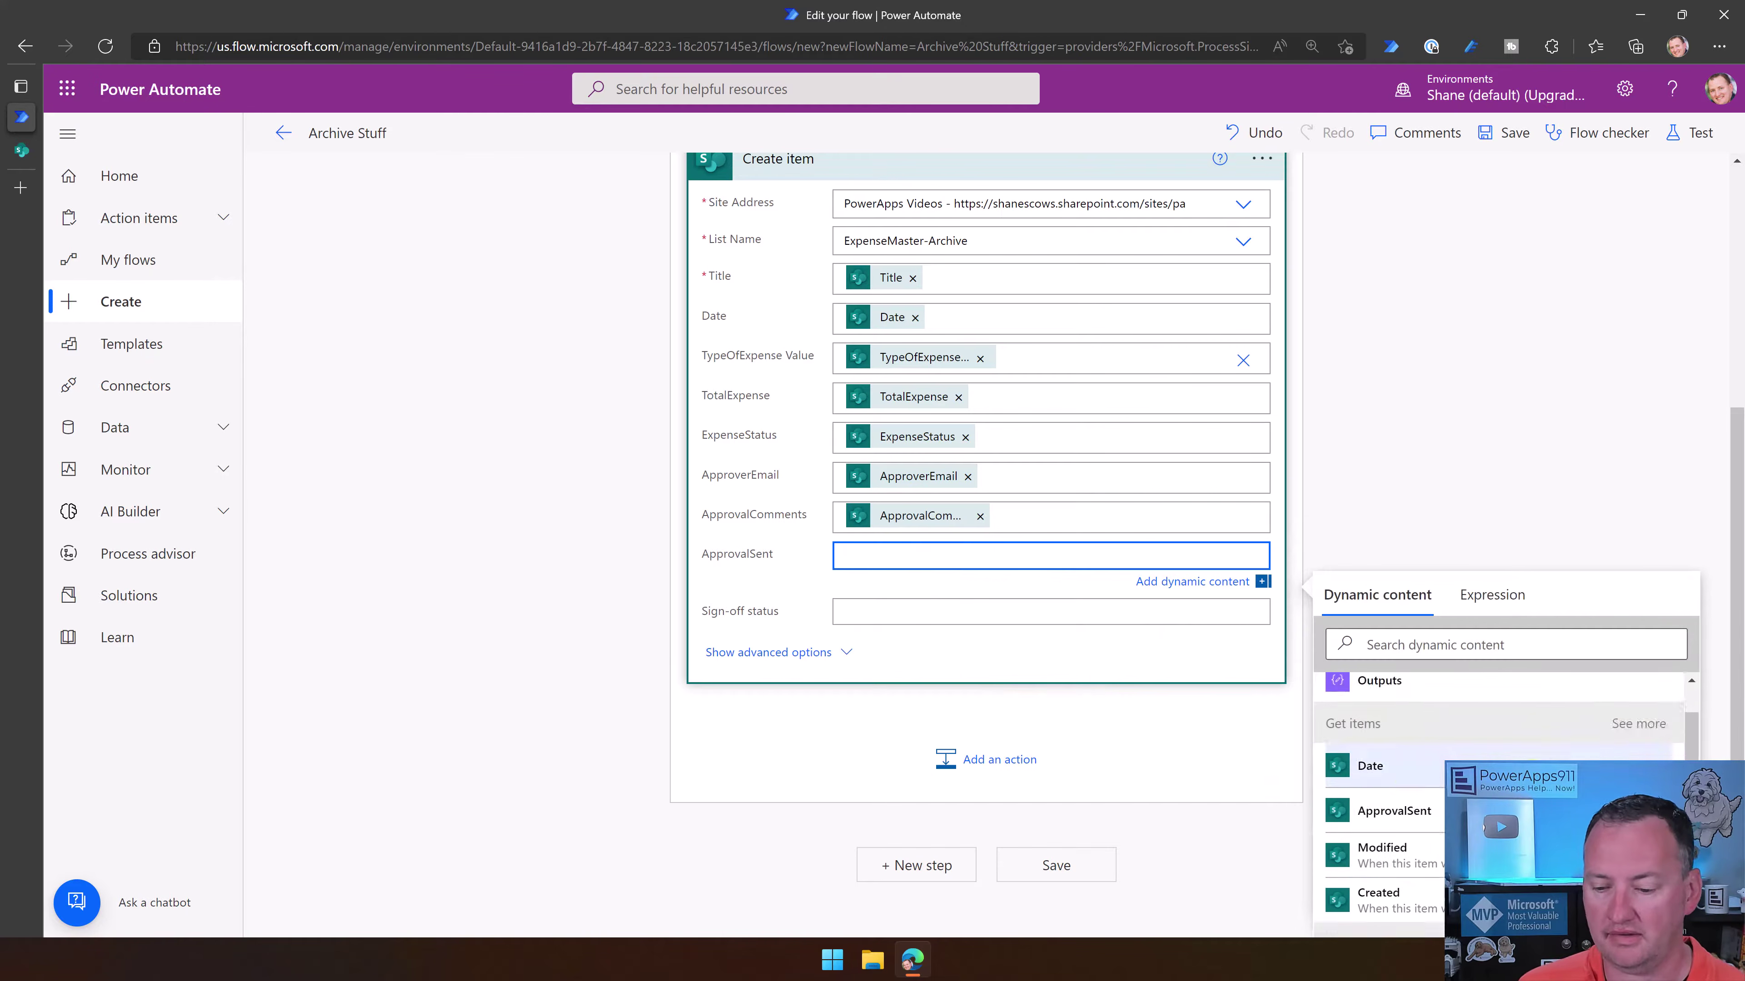
click(1409, 764)
click(920, 617)
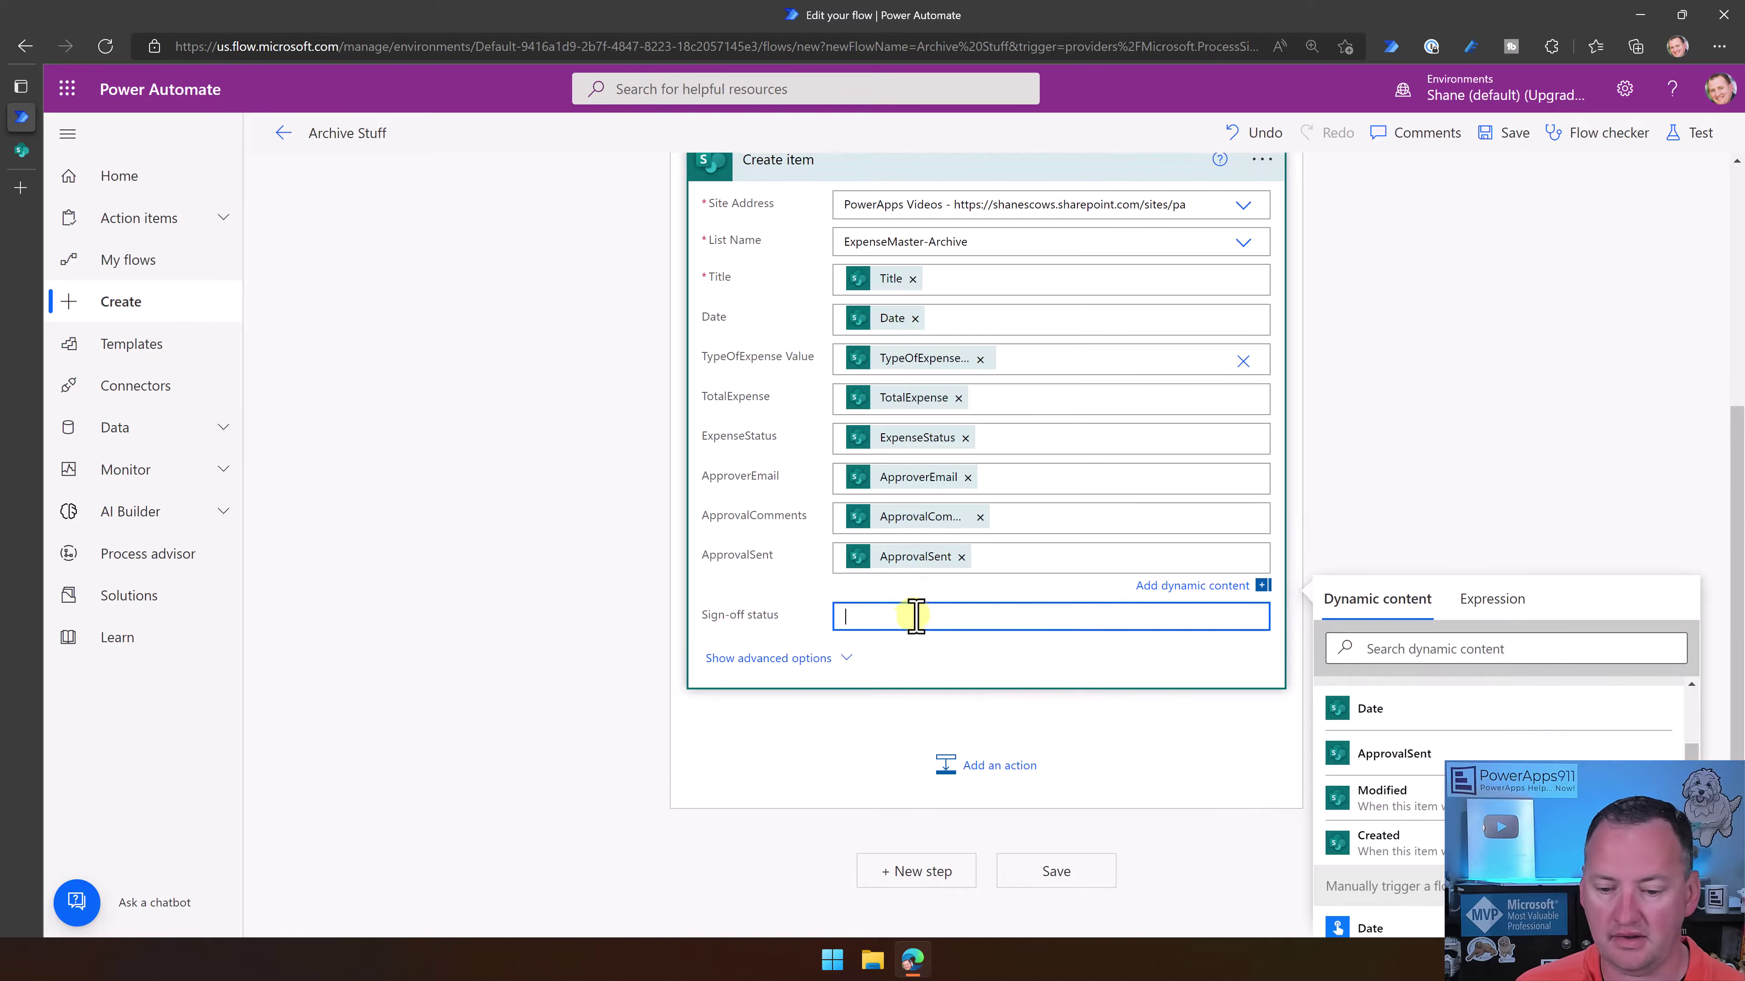
scroll(1435, 790, down, 5)
scroll(1436, 824, down, 2)
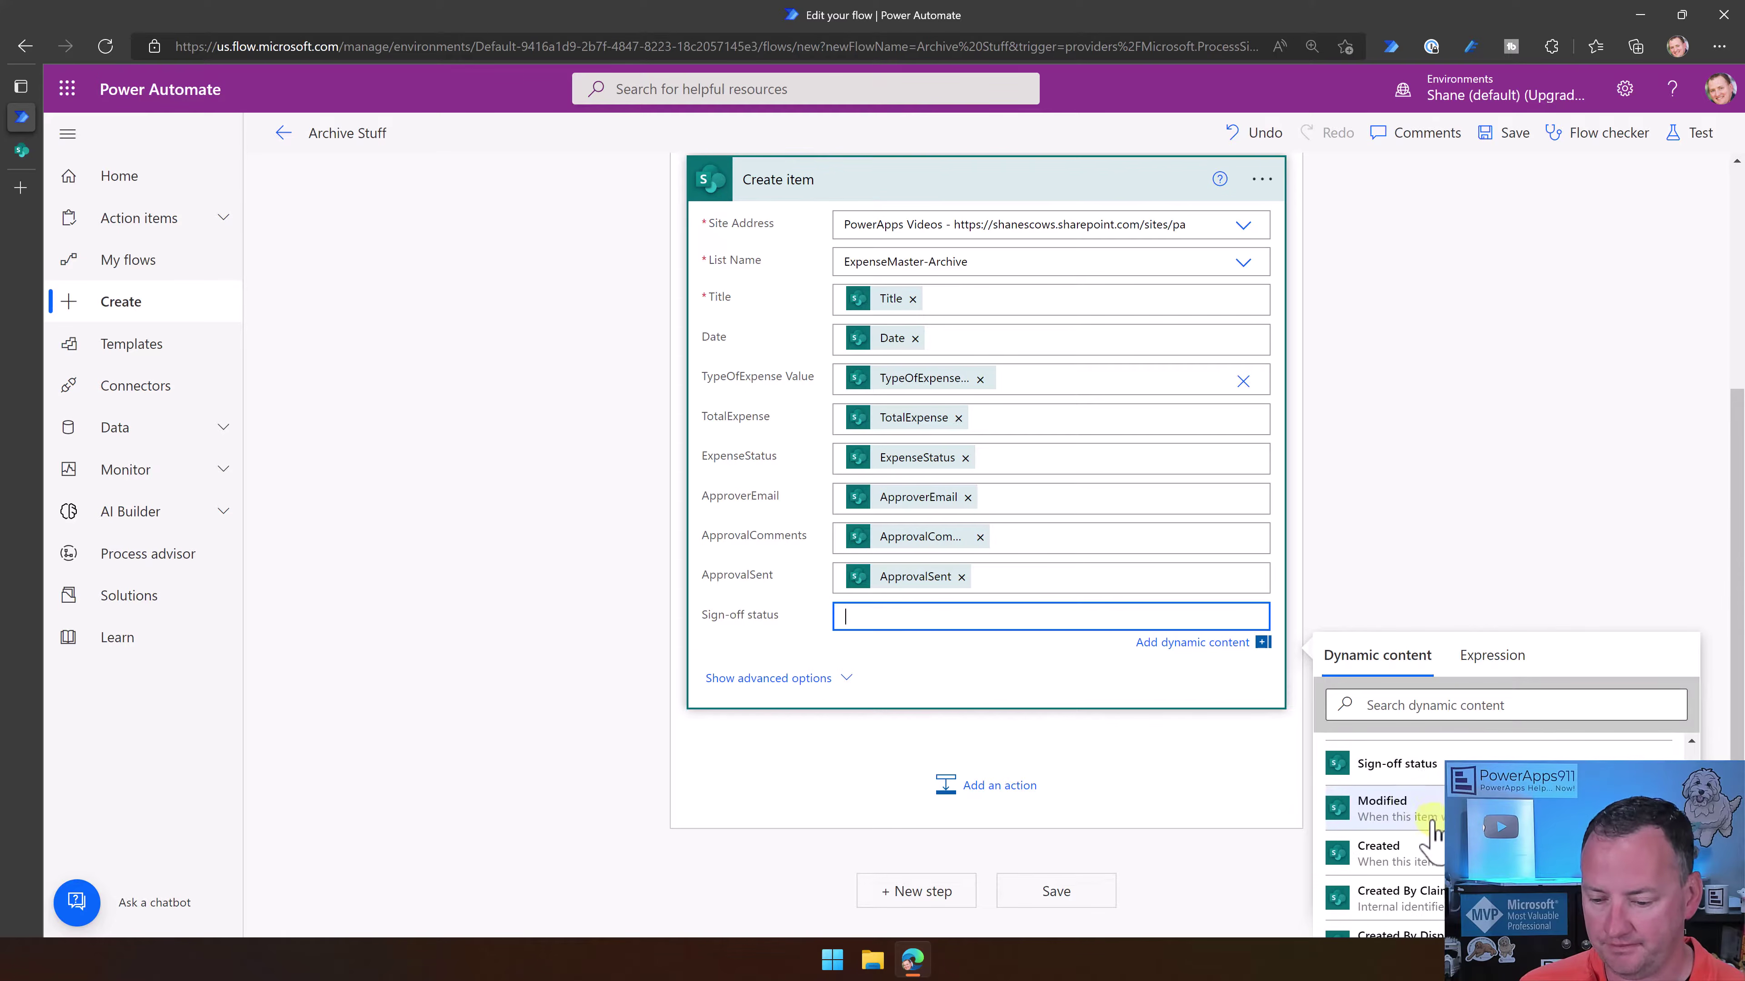
click(1401, 764)
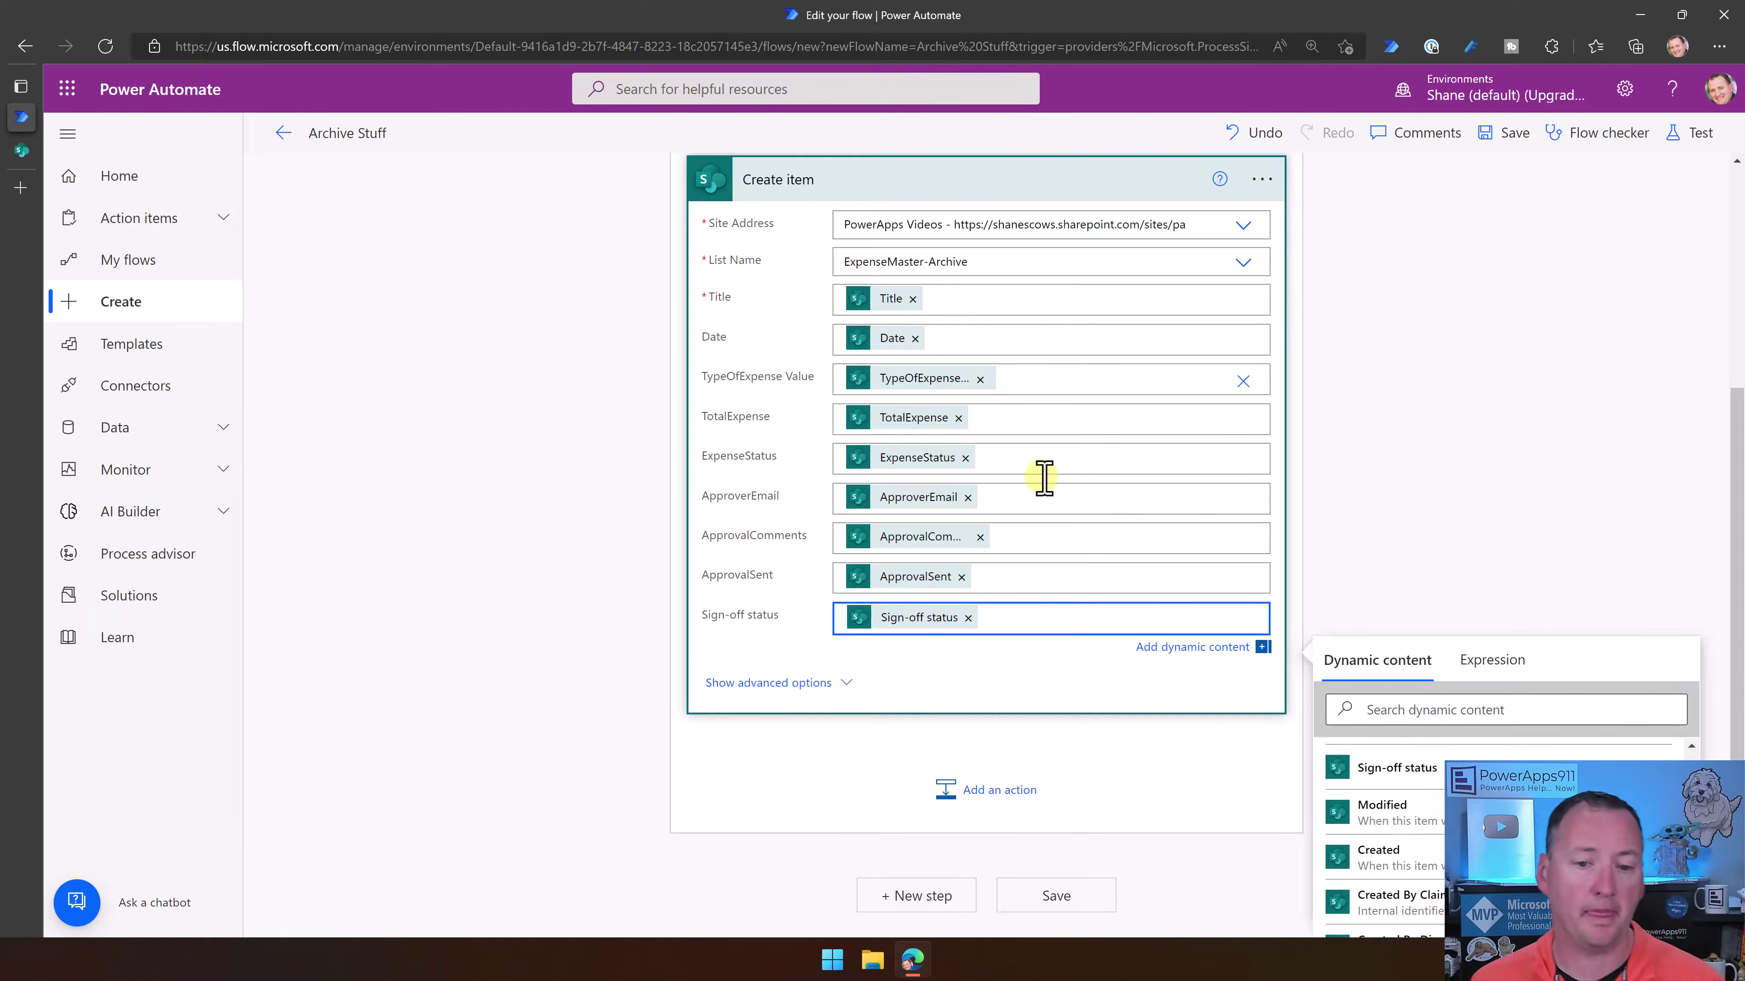
Set the Top Count of the Get items action to 3 and collapse the action
scroll(893, 398, up, 6)
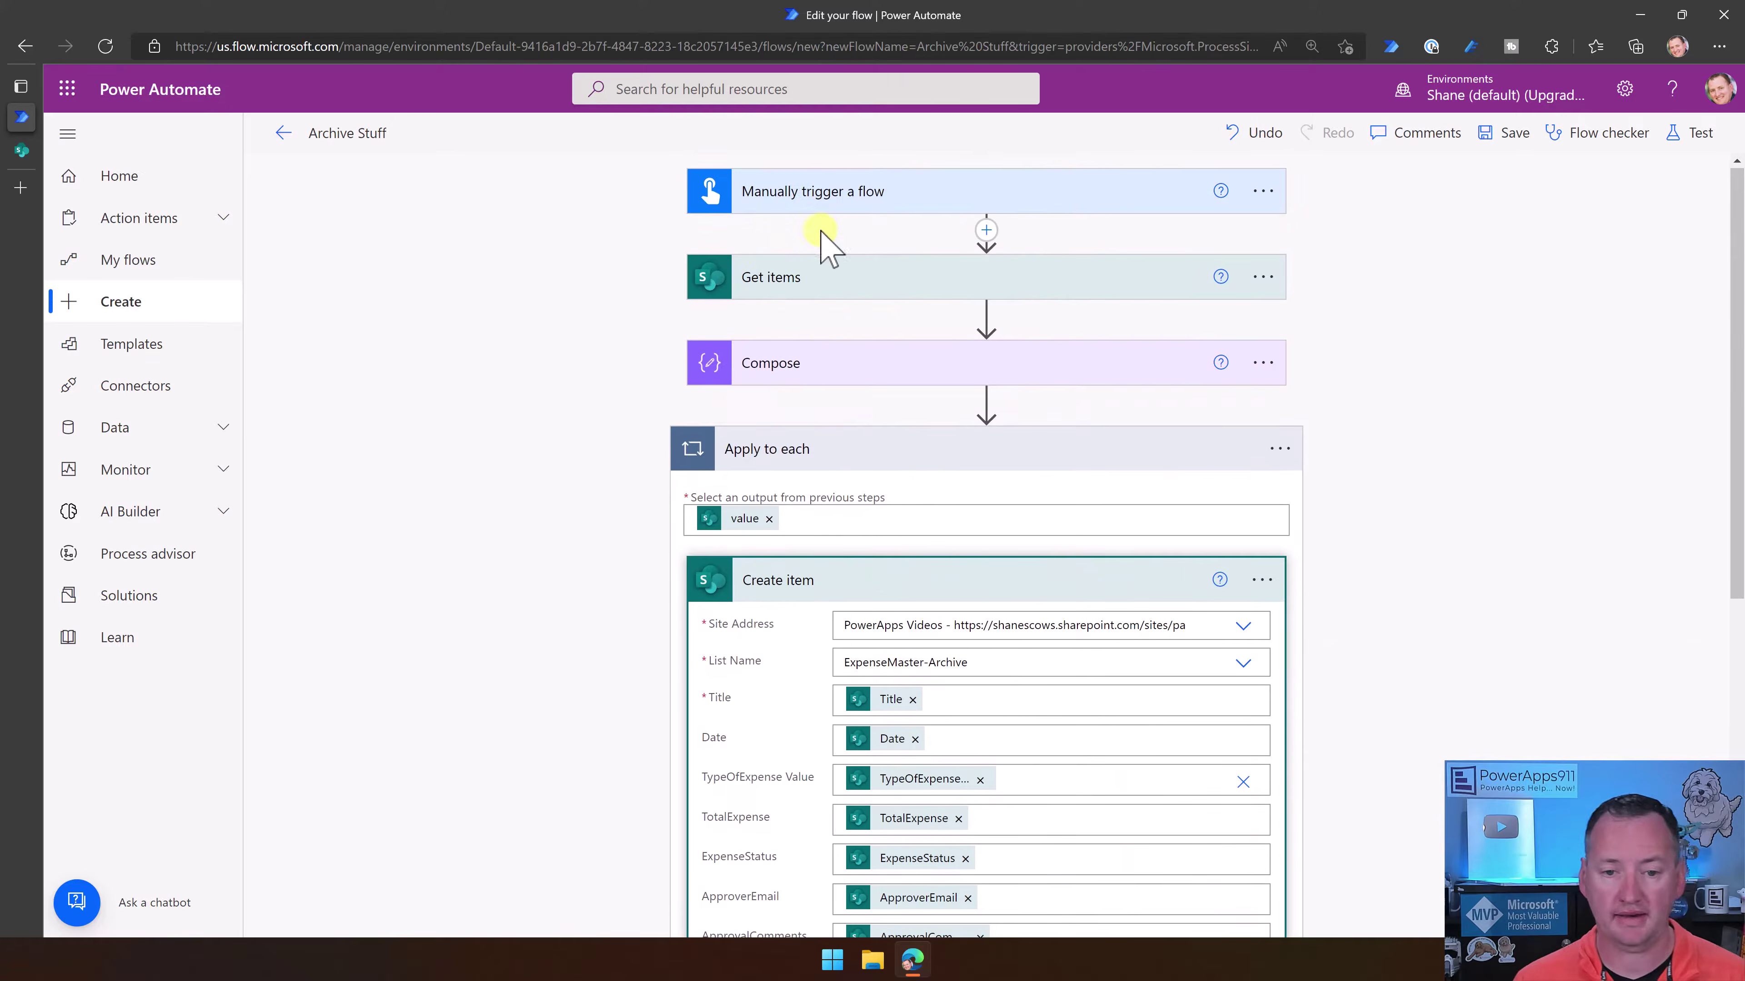
scroll(859, 419, down, 2)
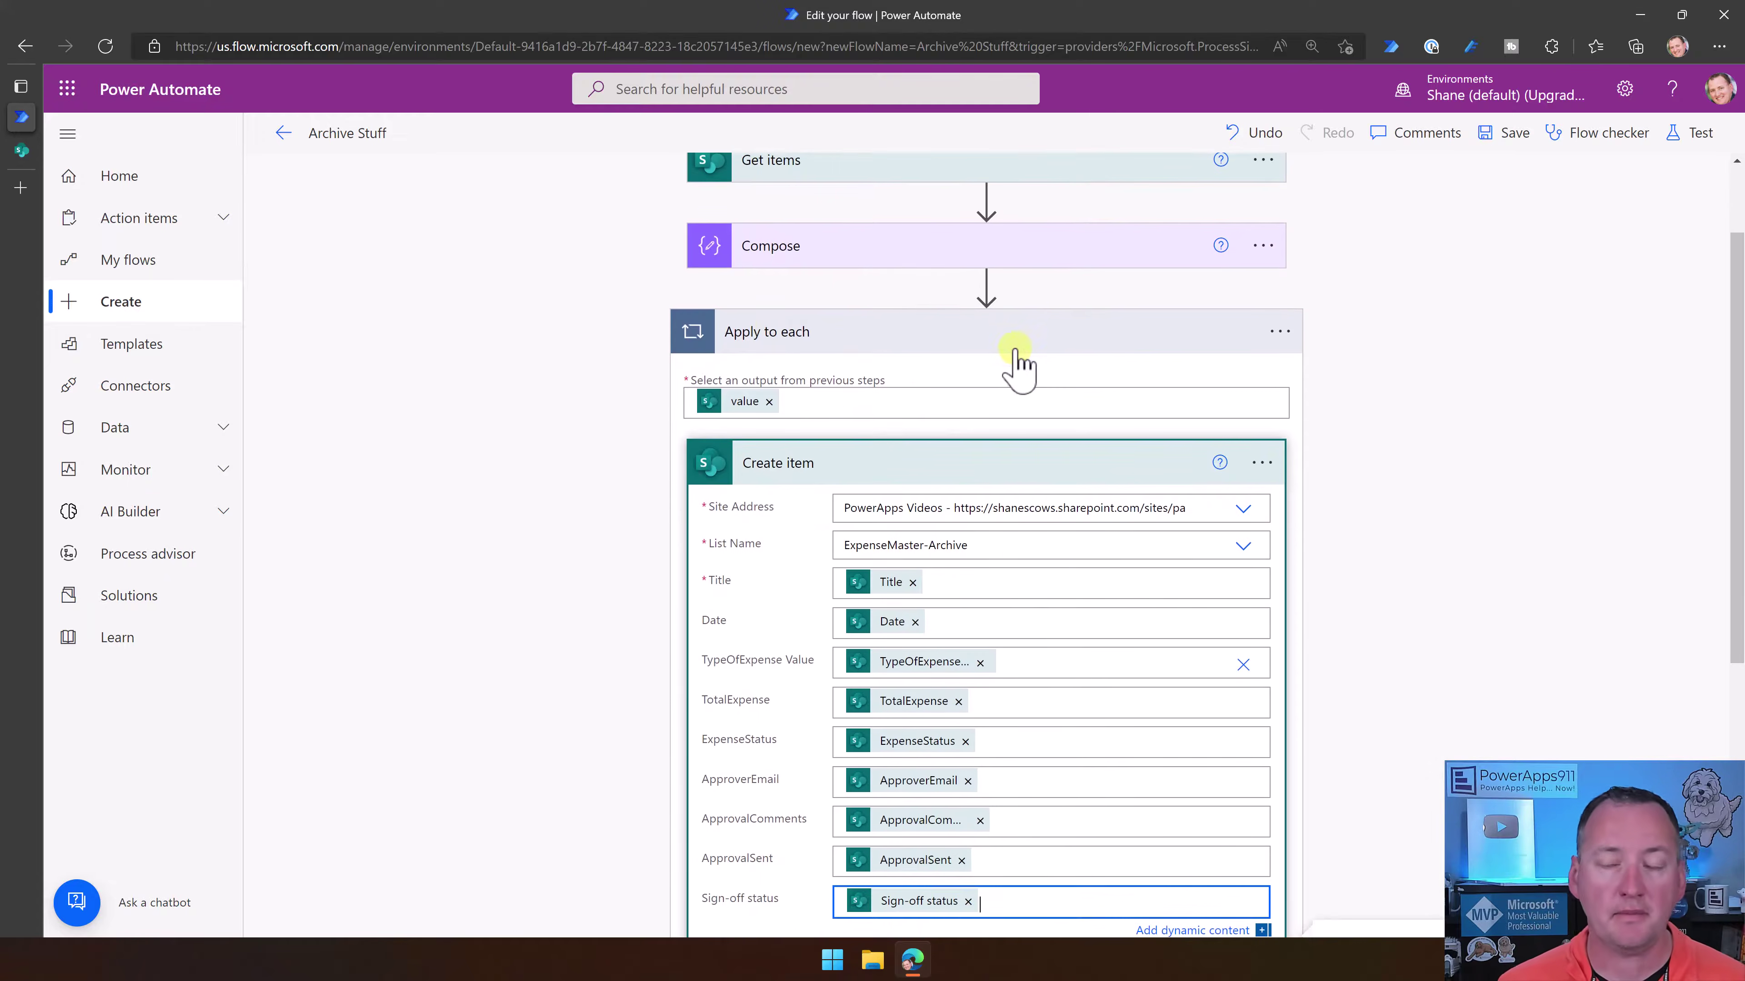
scroll(975, 317, up, 2)
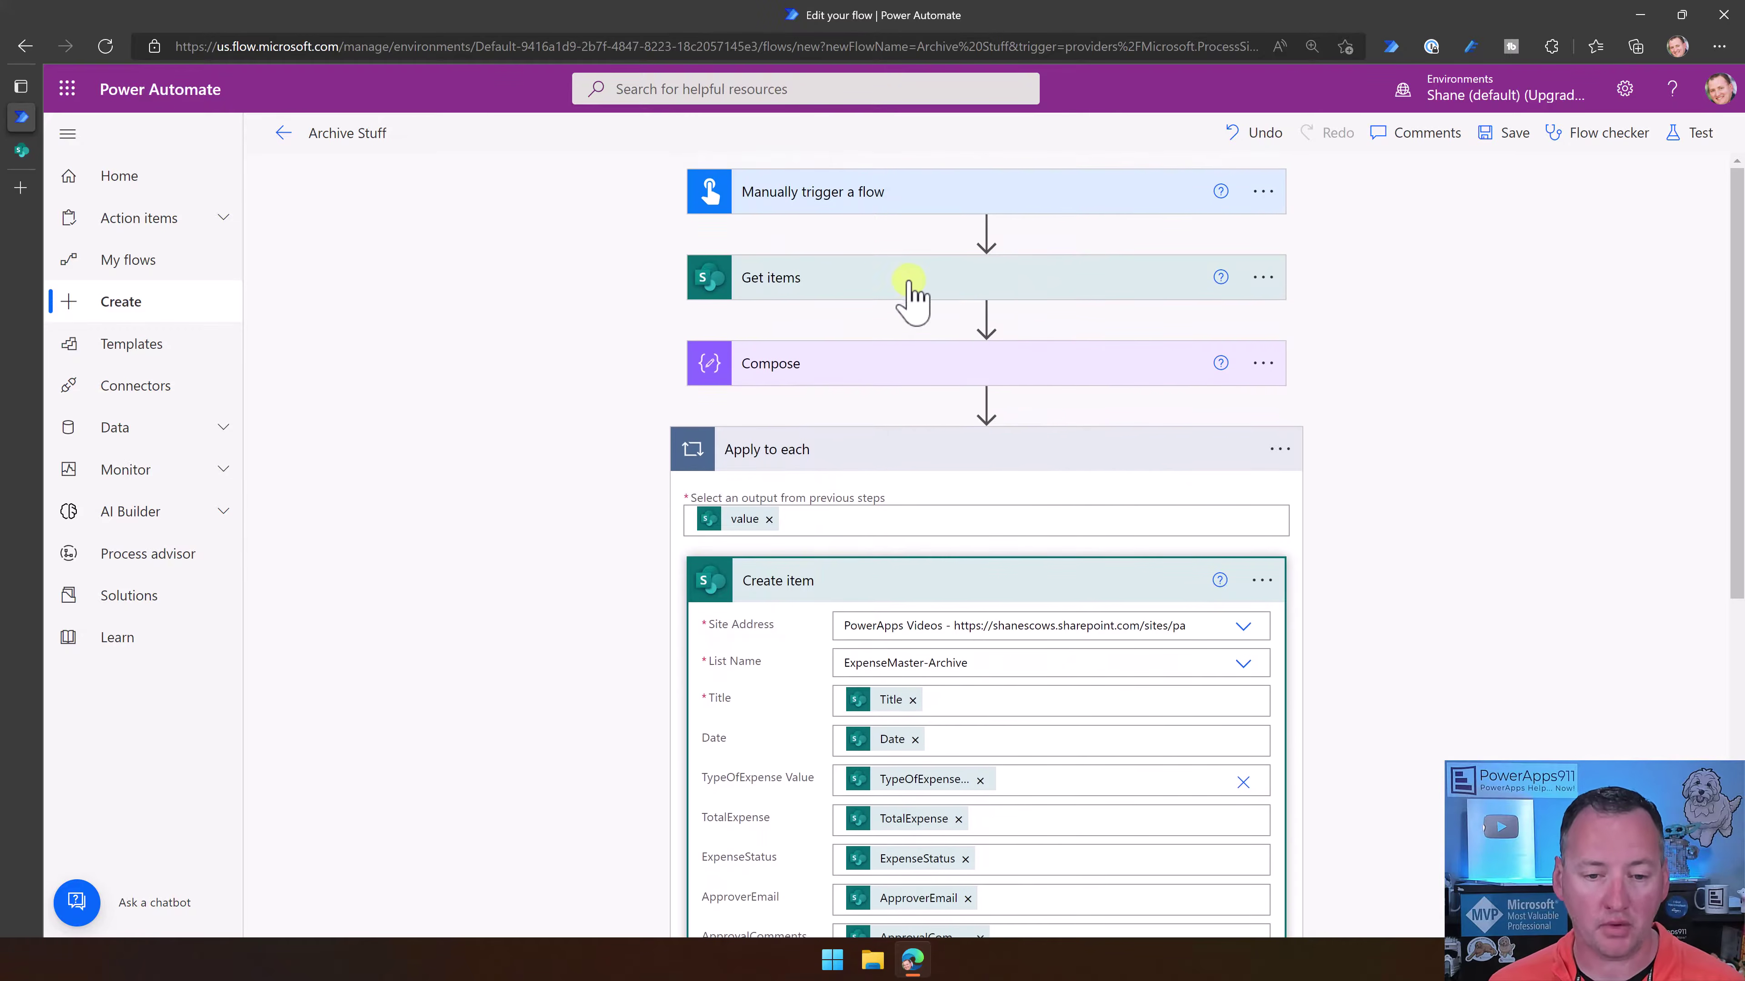
click(968, 285)
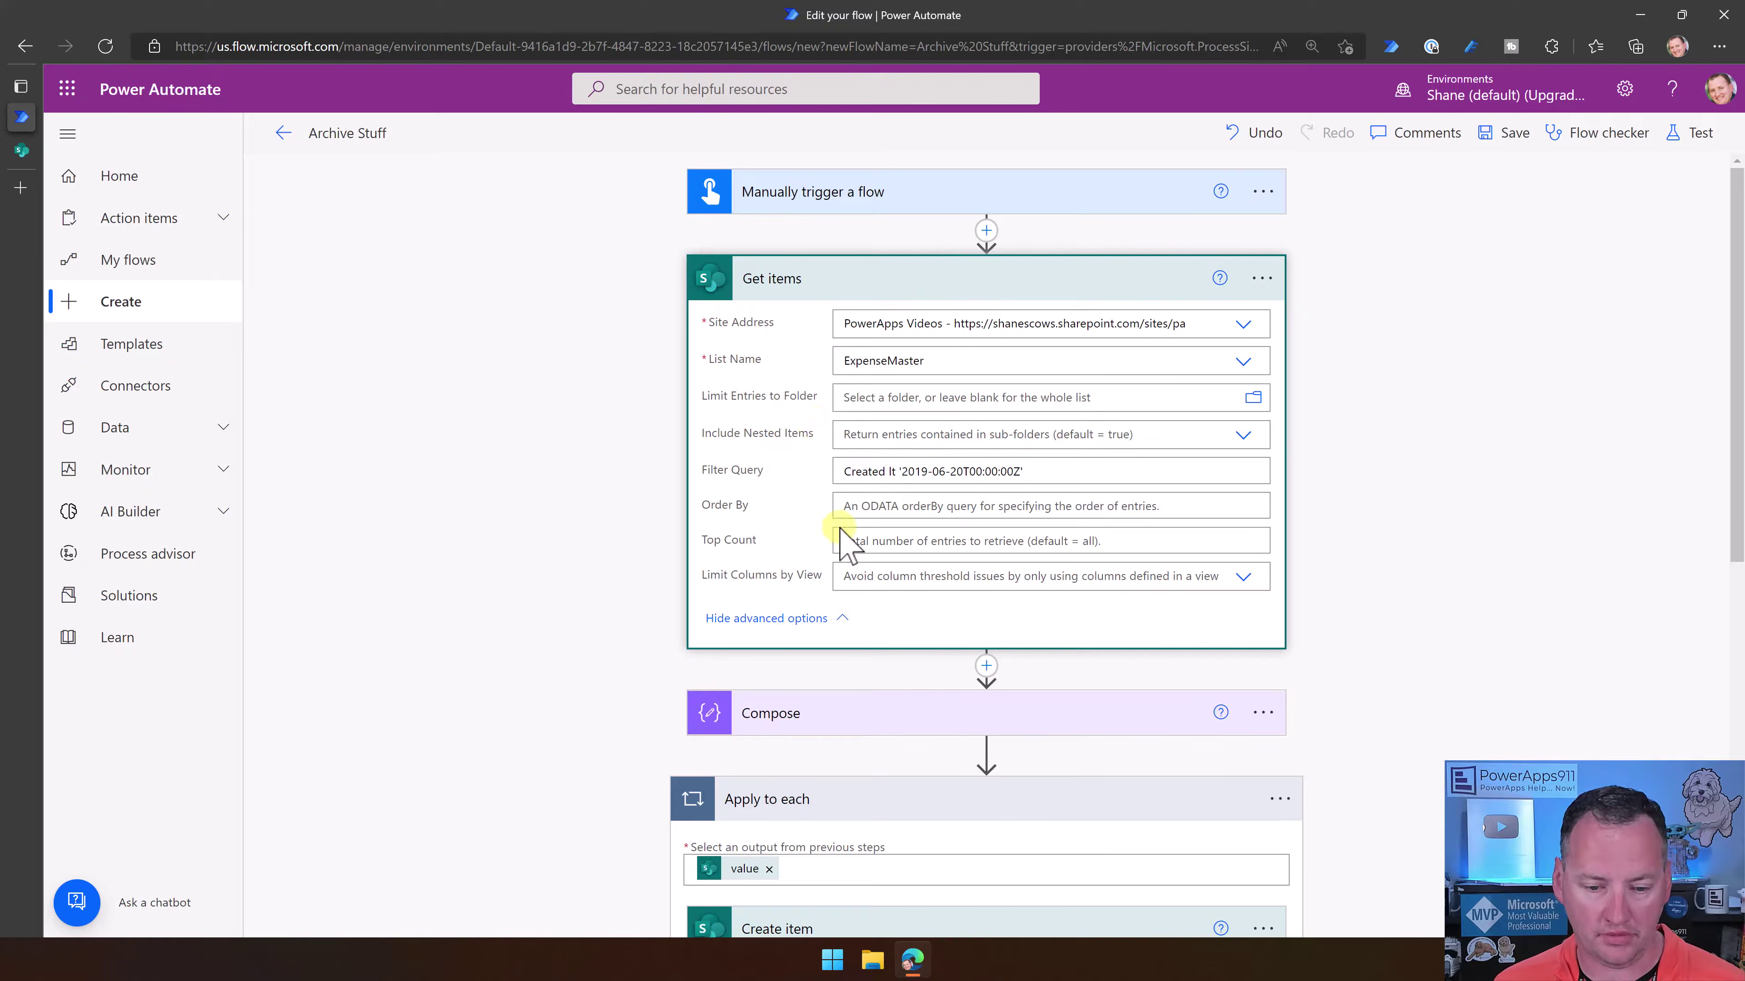
click(861, 542)
text(3)
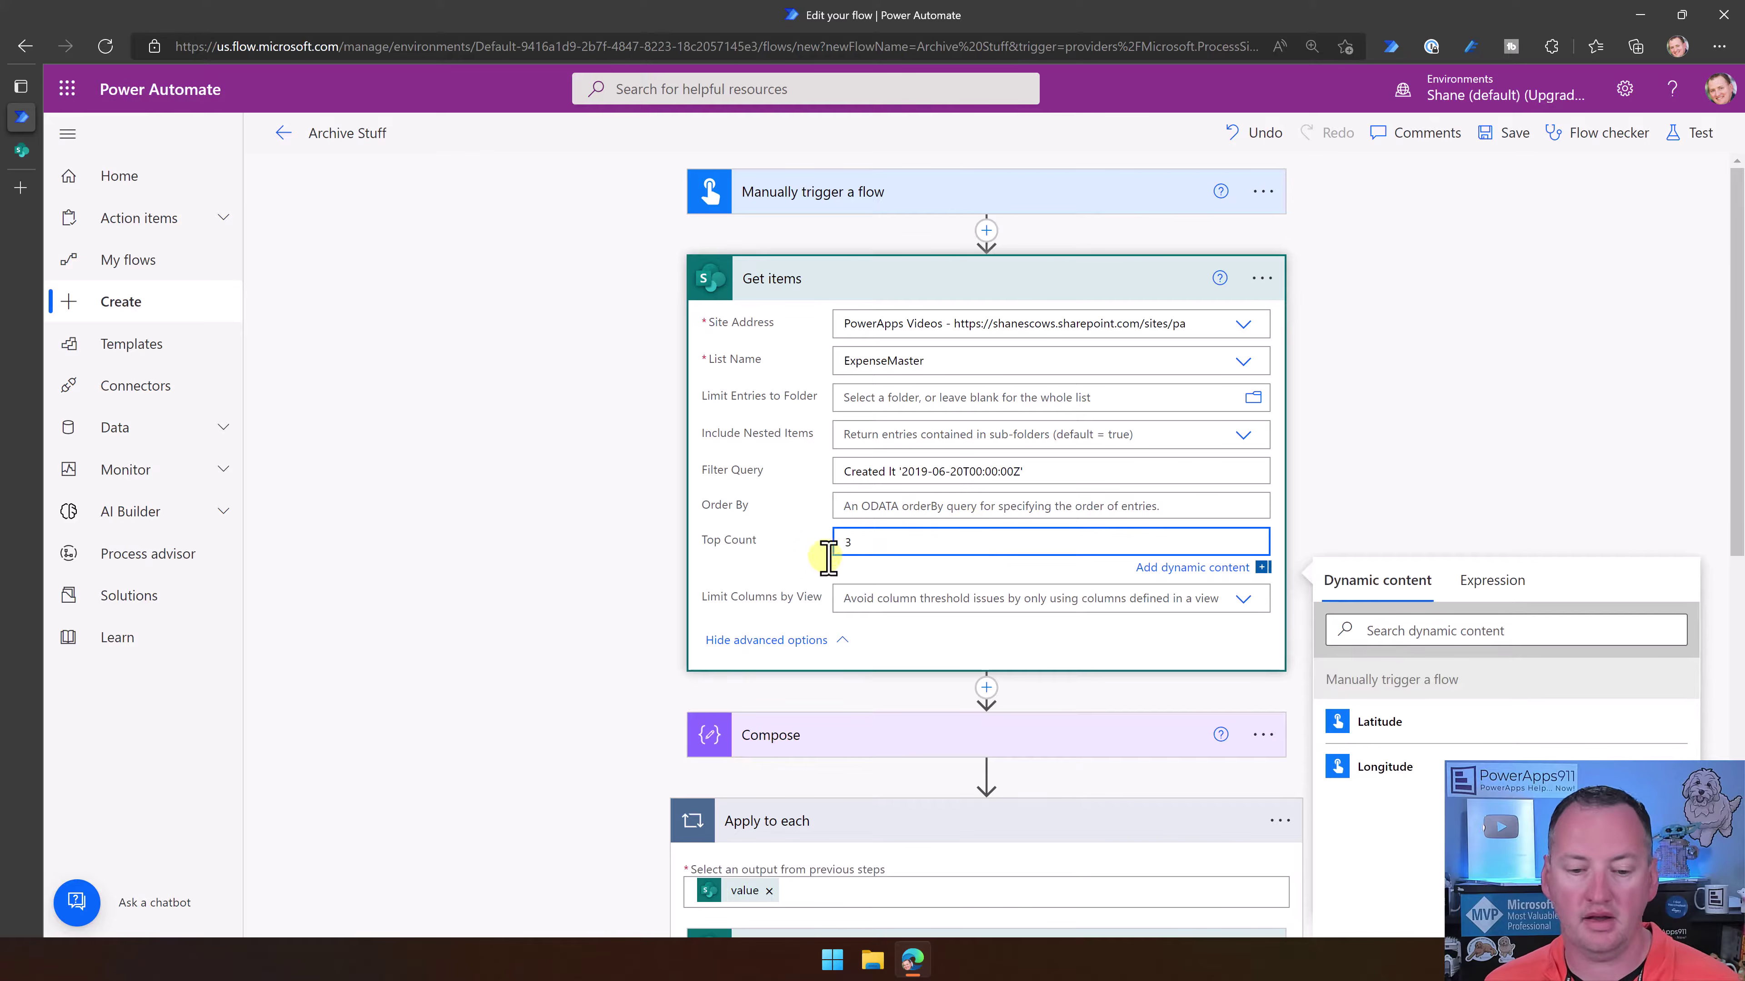
click(789, 554)
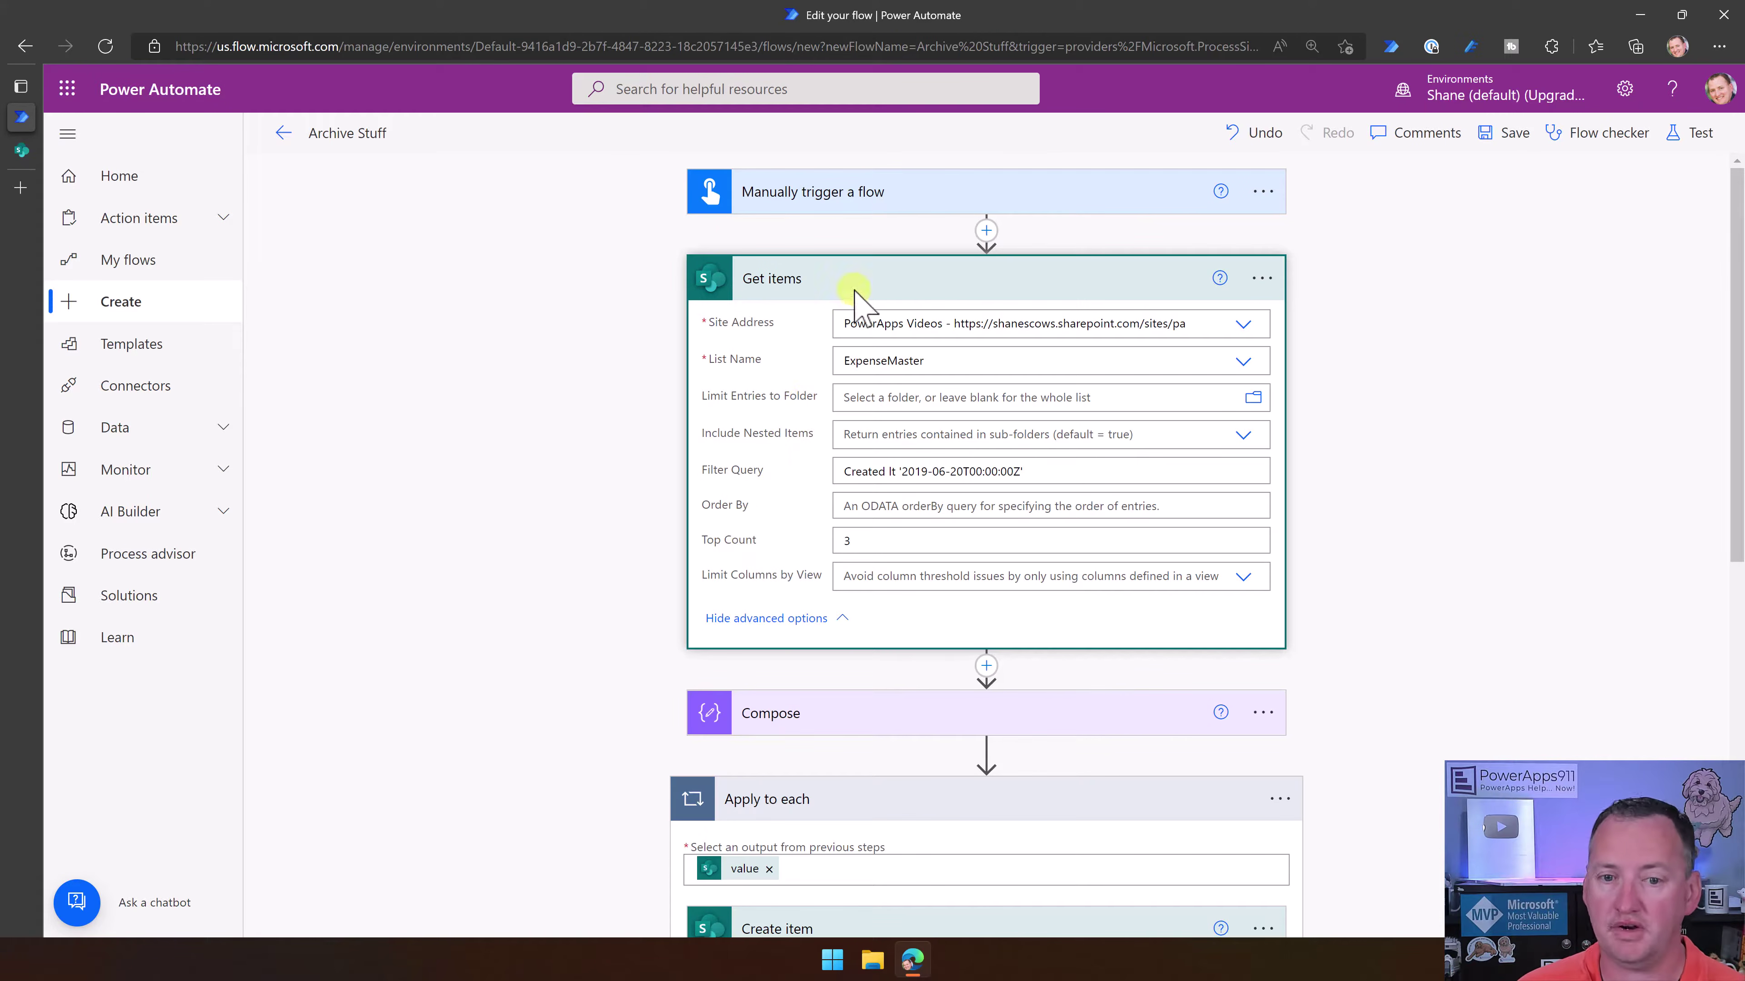
click(921, 283)
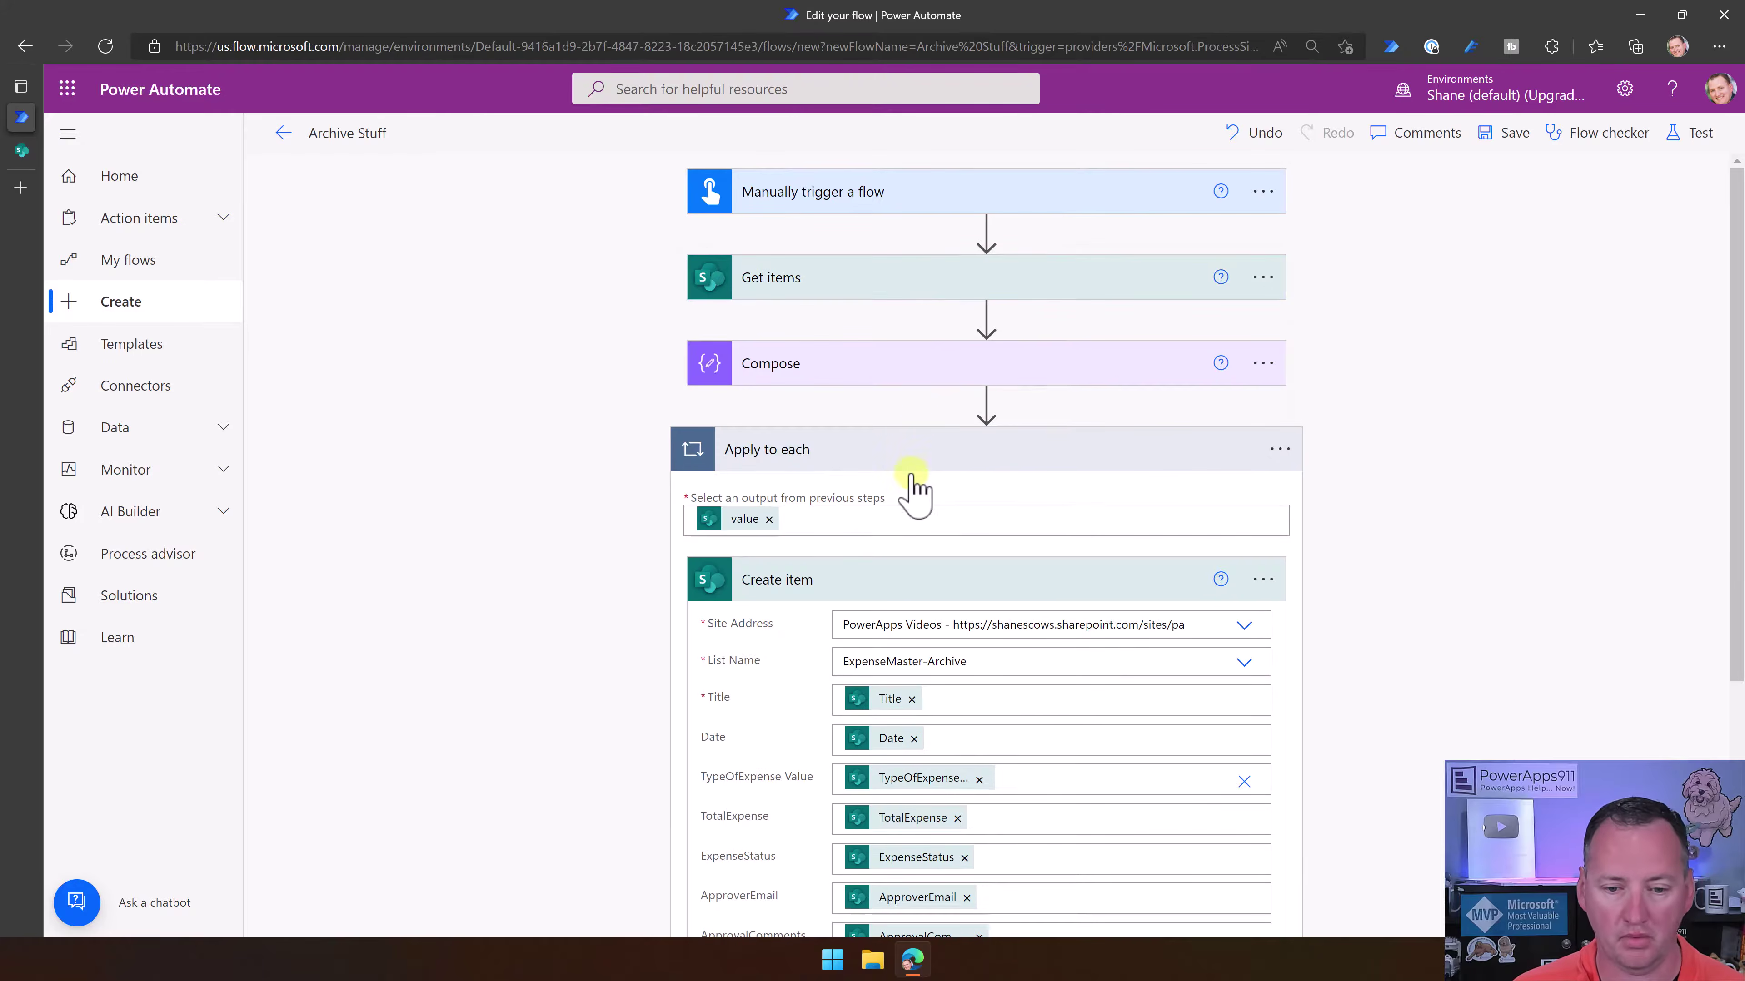
Collapse the Apply to each loop, save the flow and run an automatic test with a recently used trigger
click(920, 454)
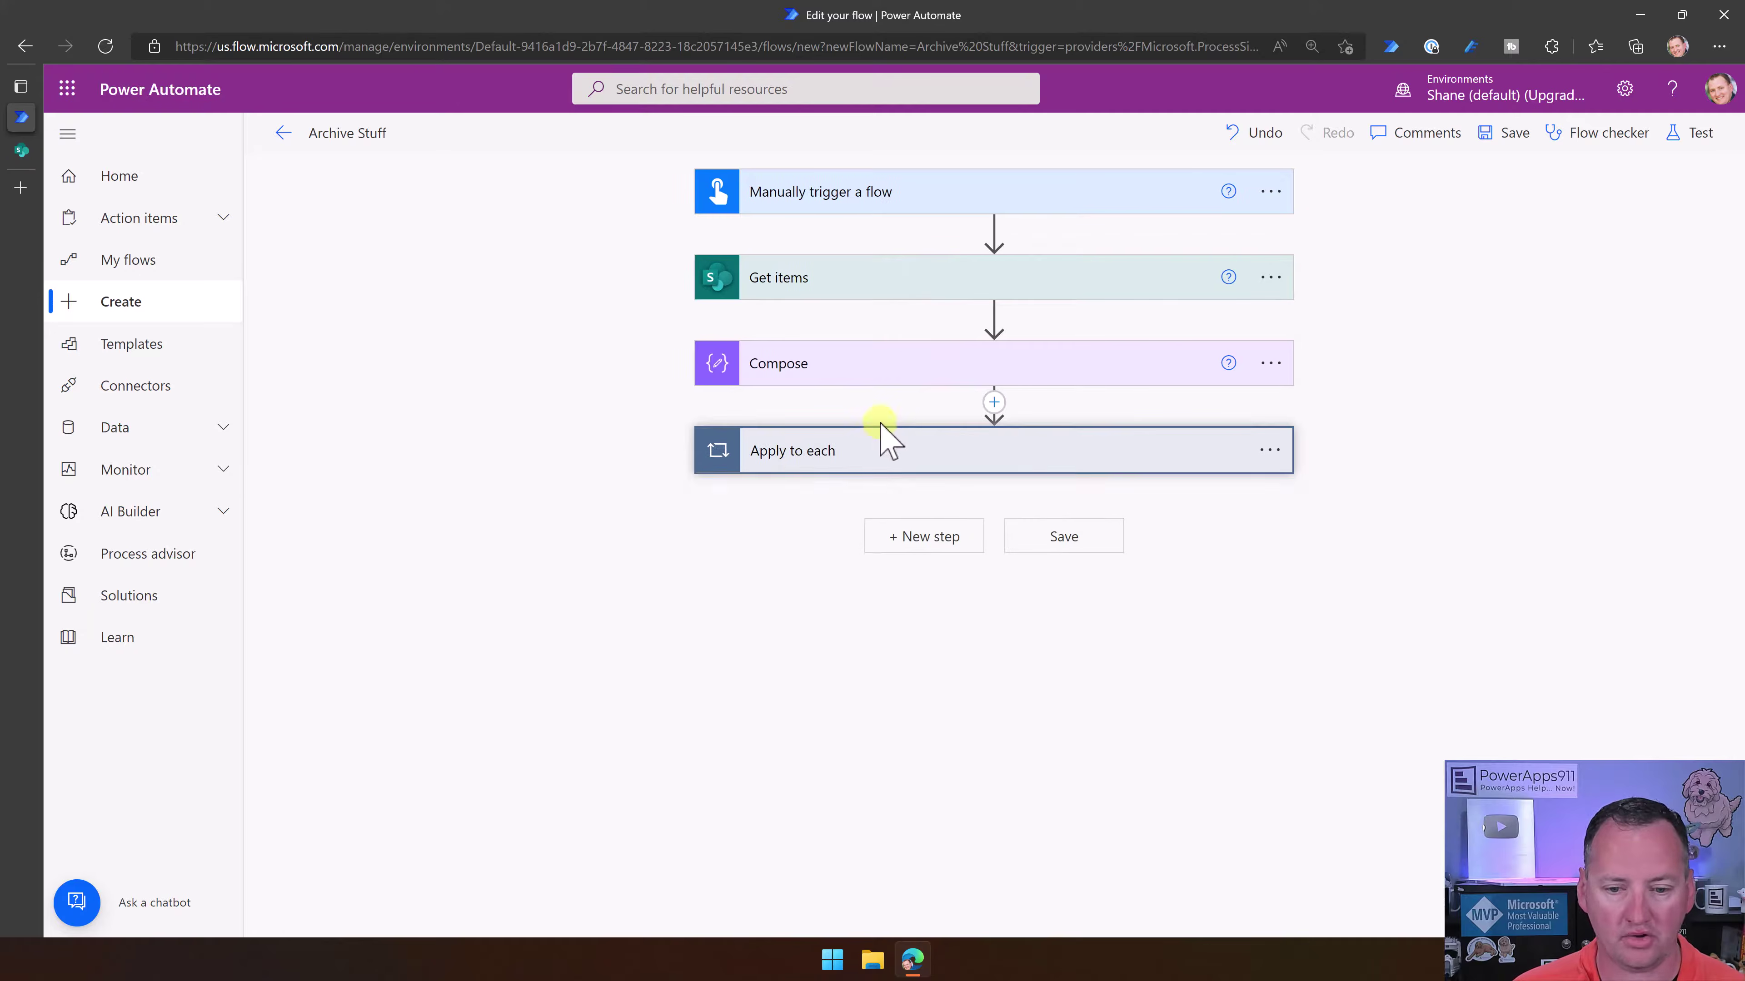
click(1509, 134)
click(1697, 133)
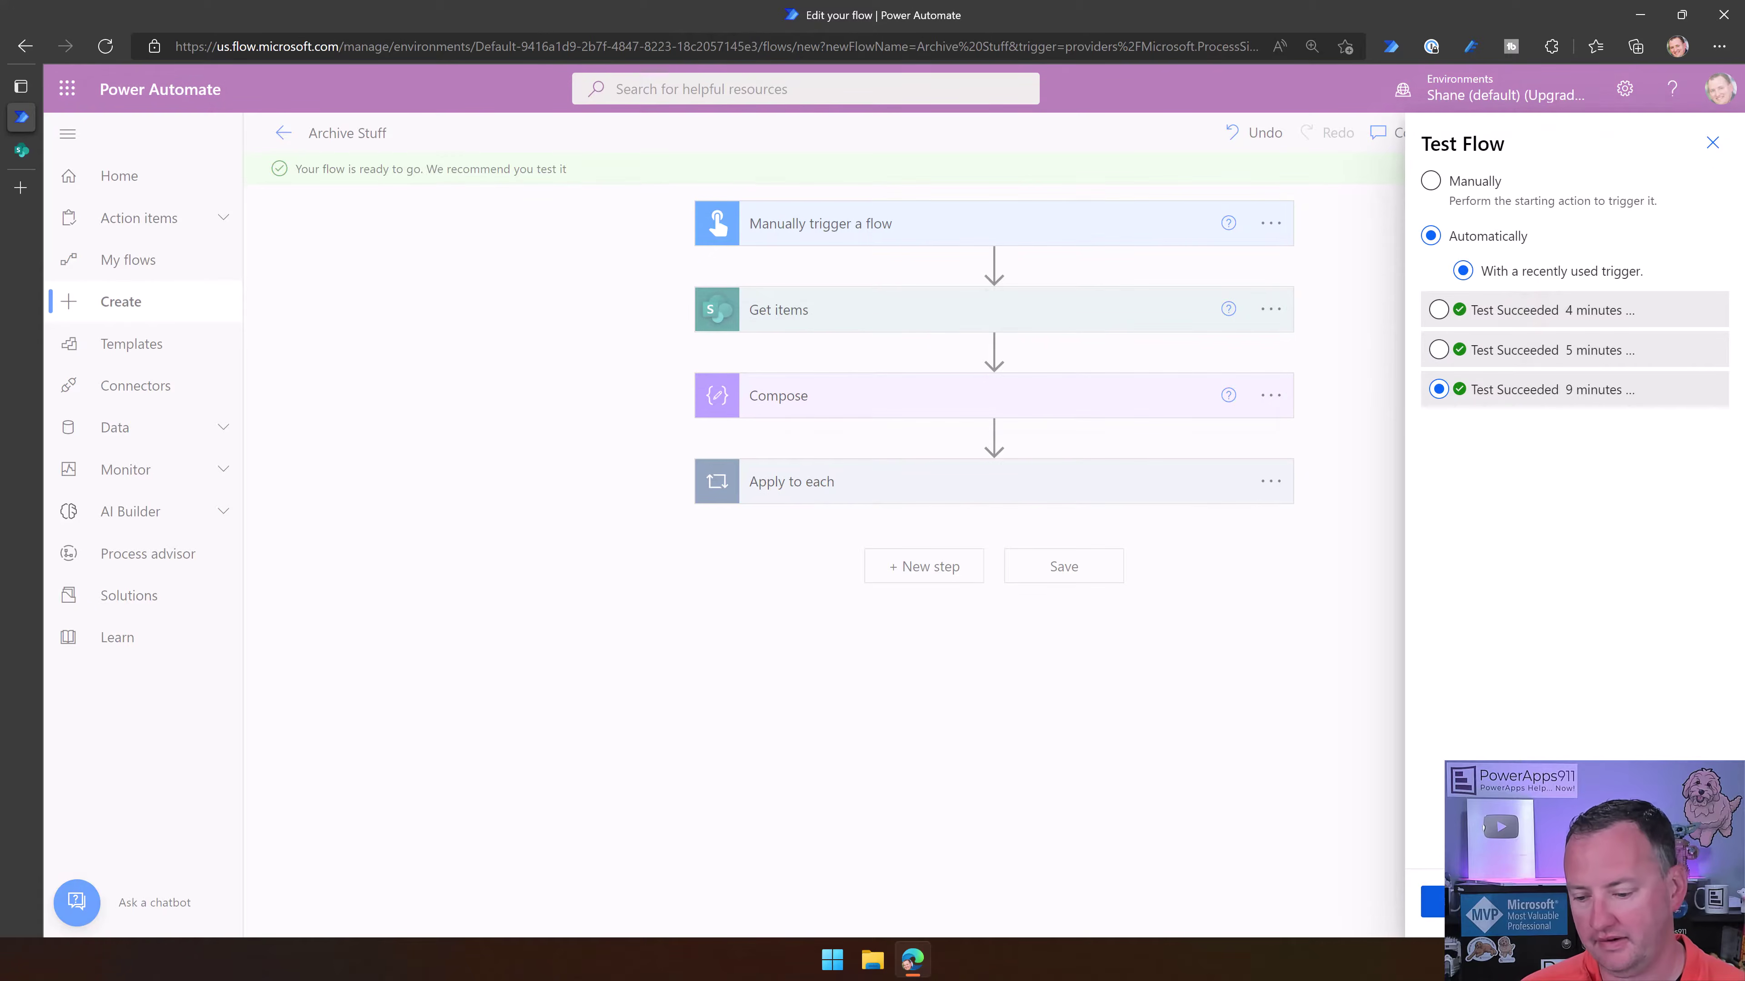
click(1433, 902)
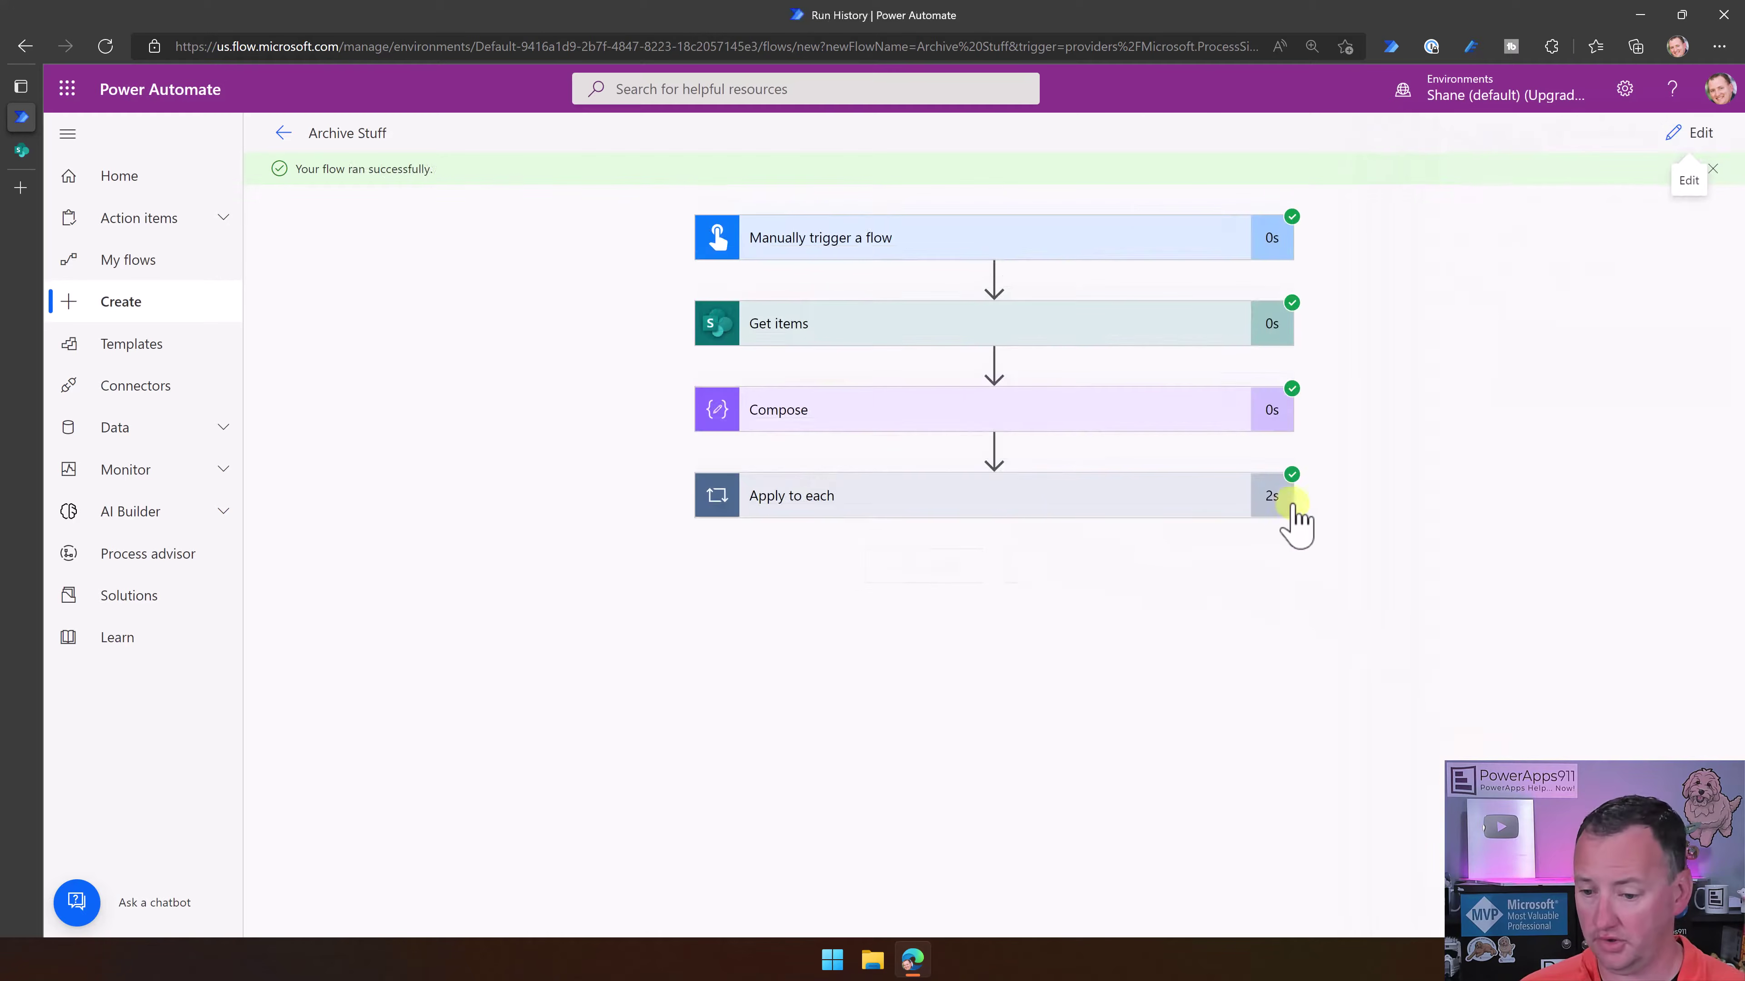
Expand Apply to each in the run results and step through its iterations to the third one
click(1007, 507)
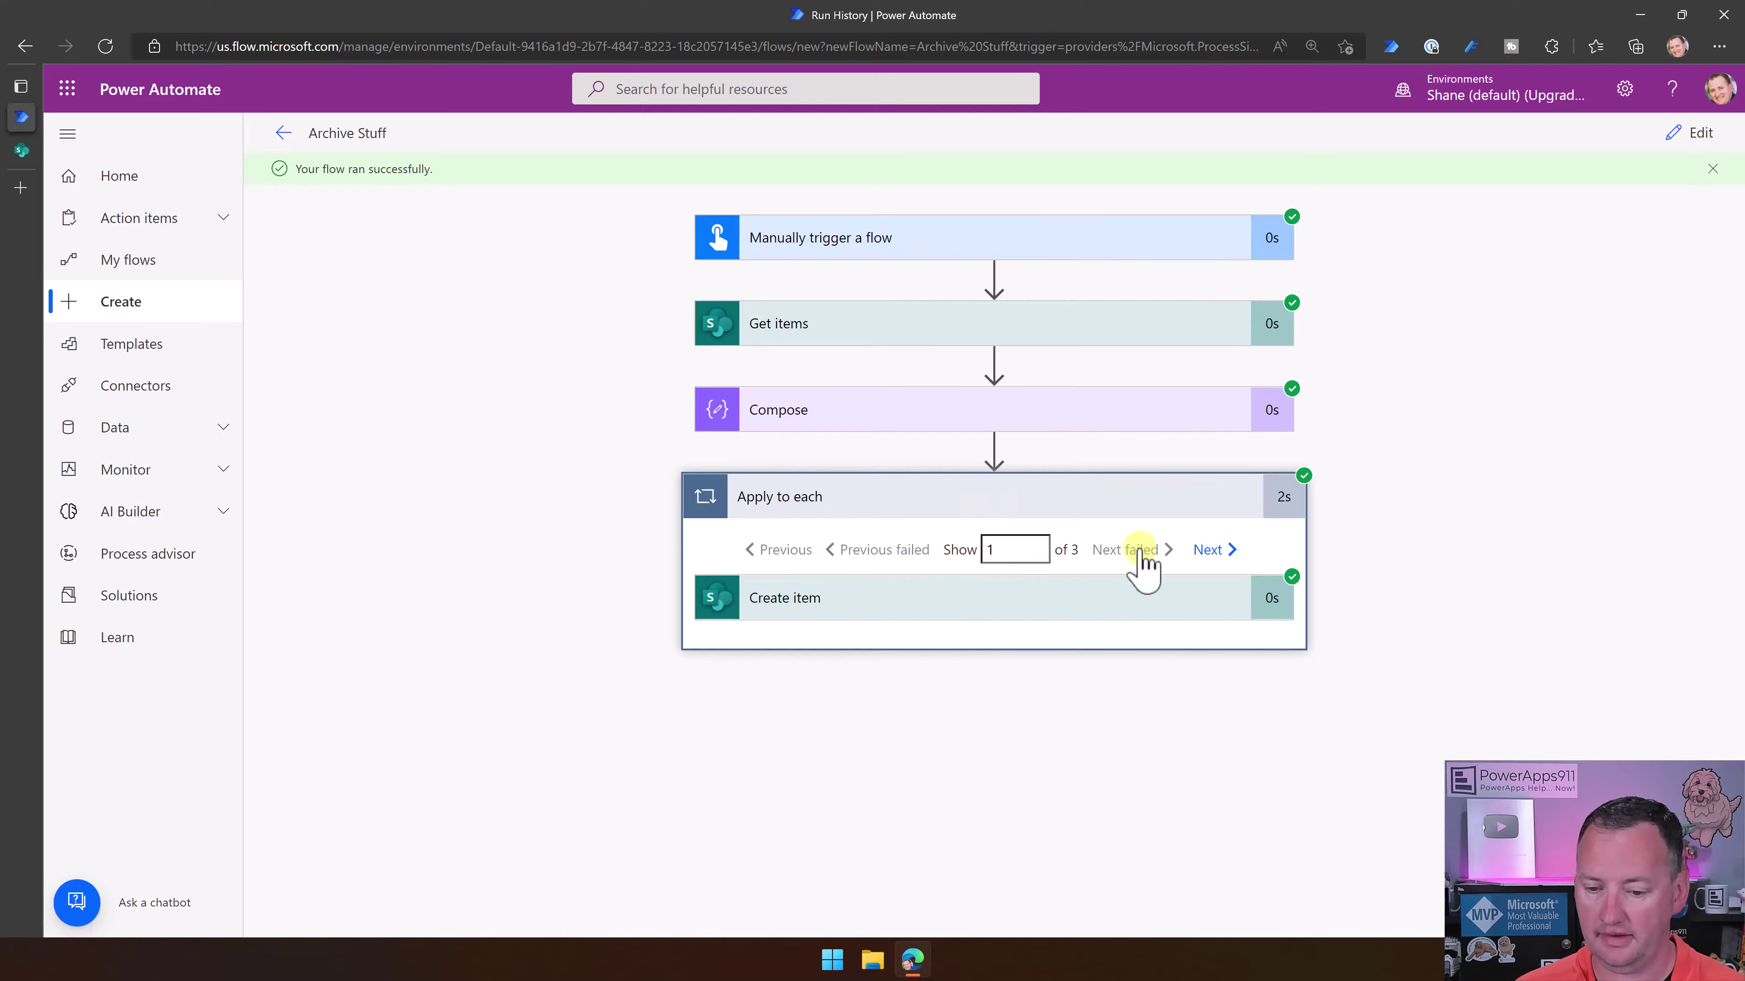
click(1229, 554)
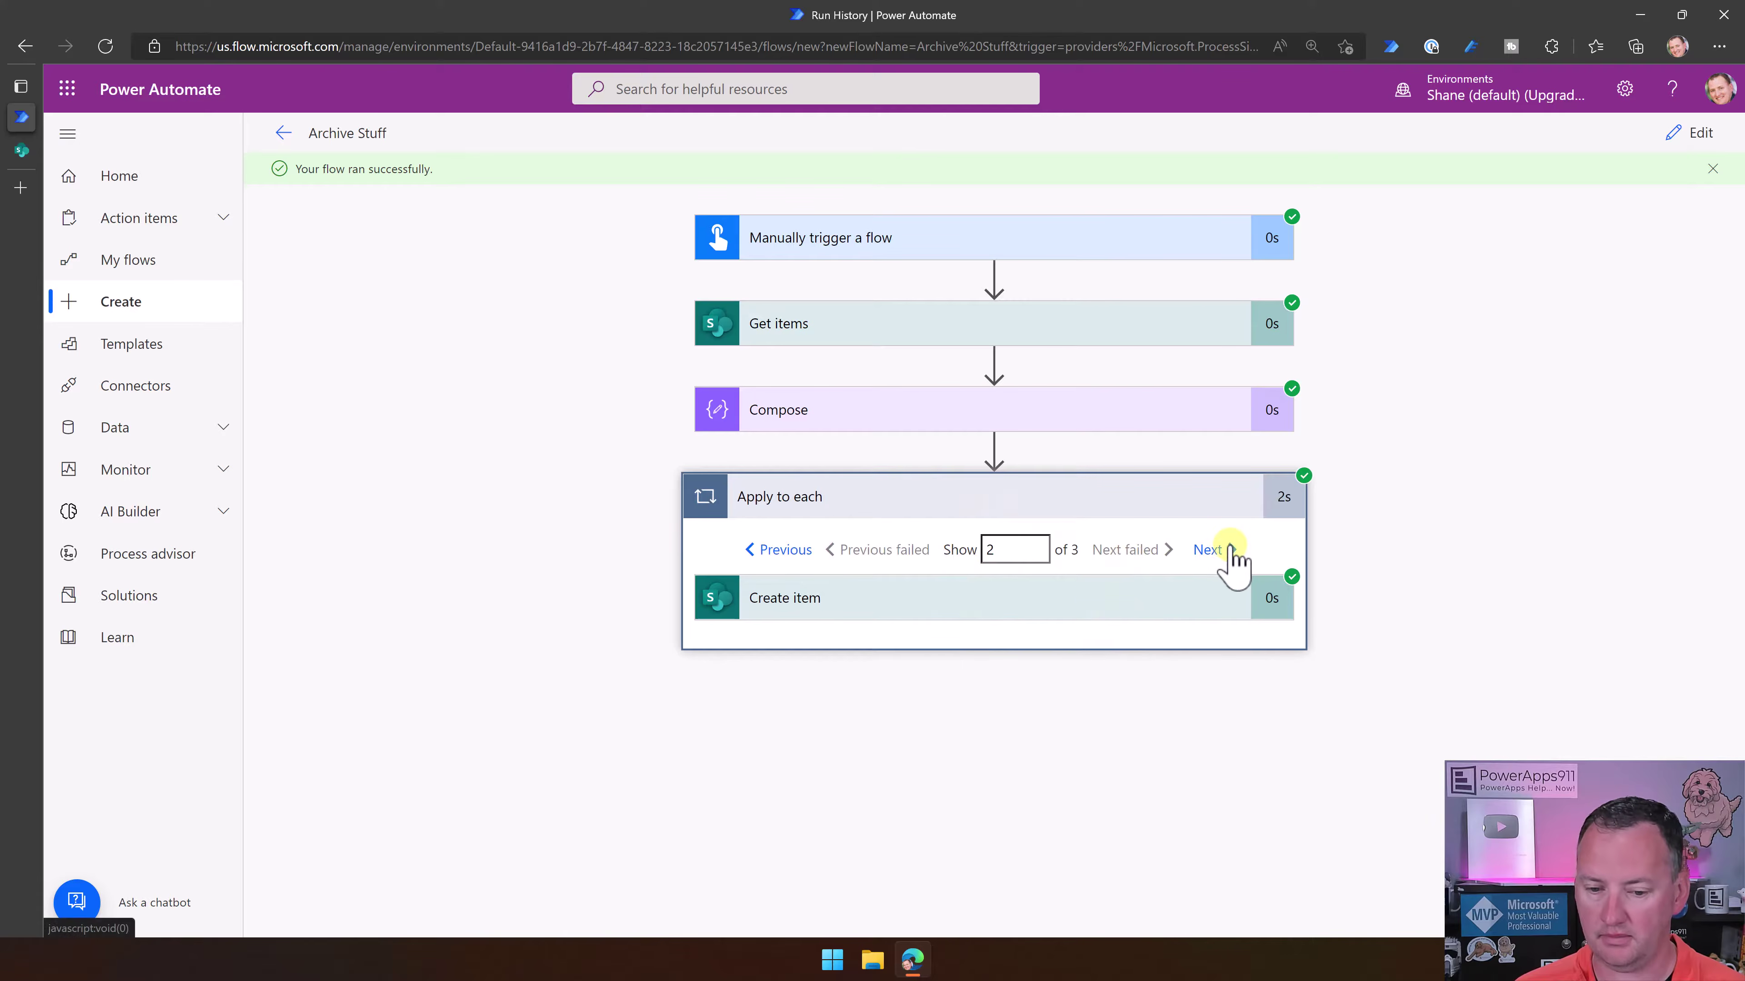
click(1229, 554)
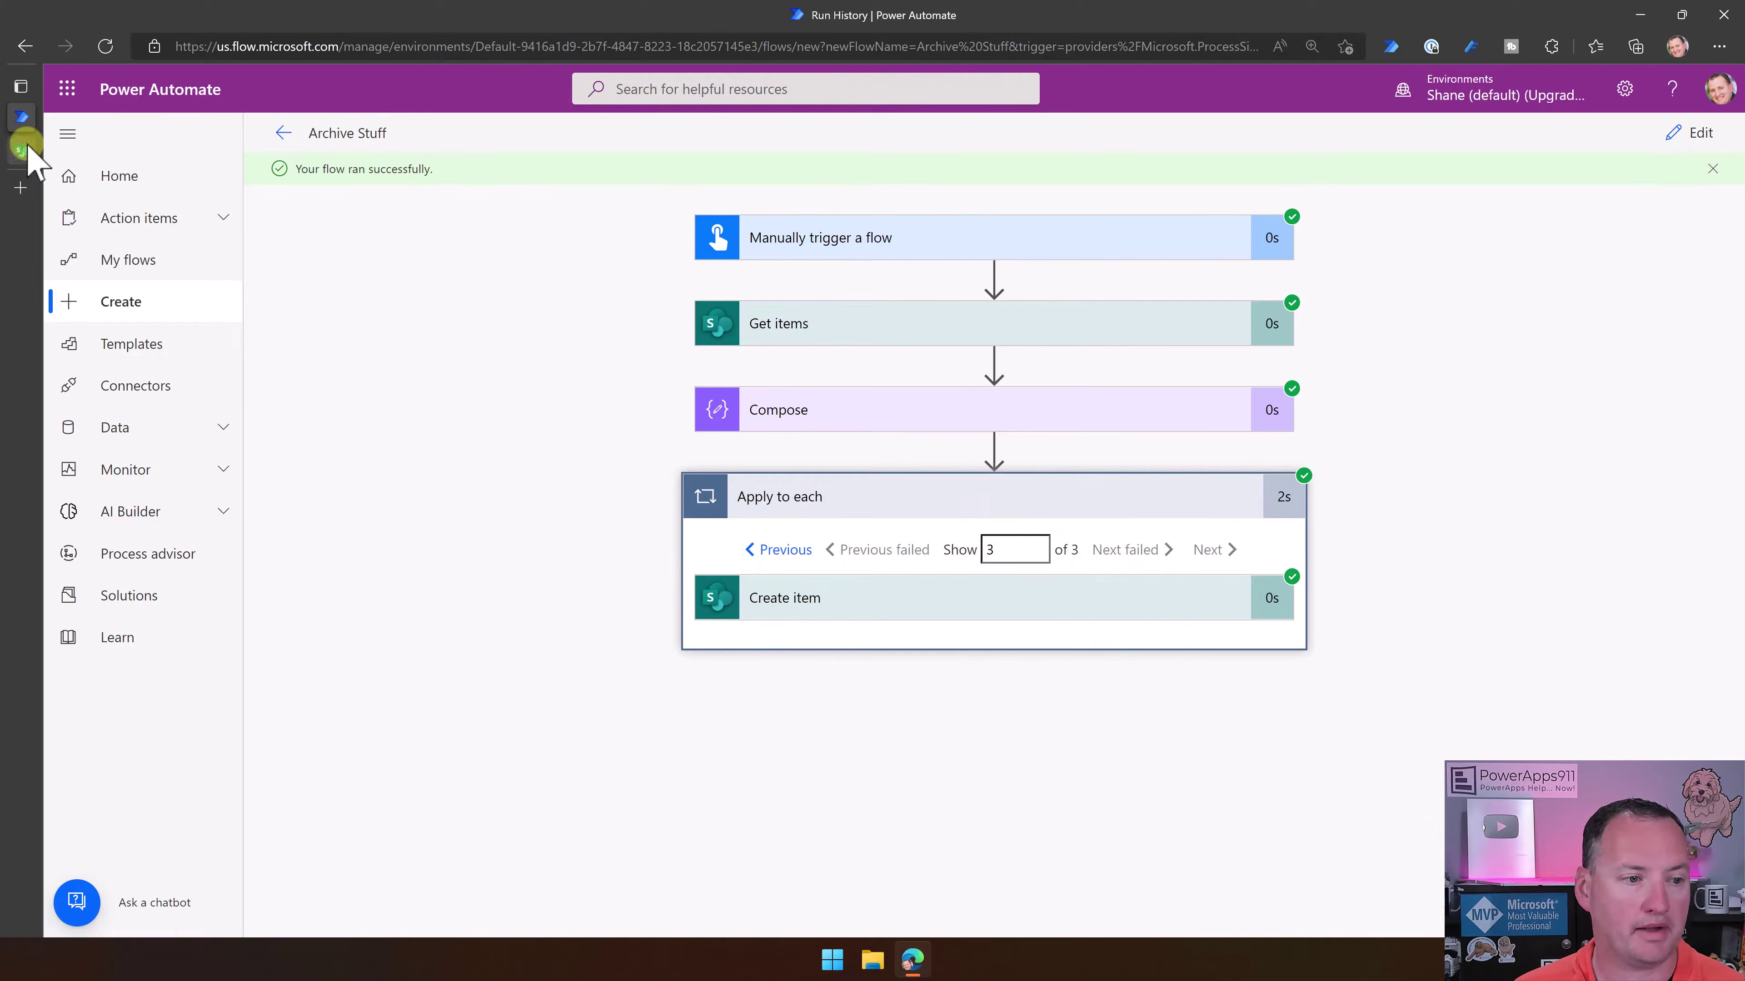
Check the copied items in the ExpenseMaster-Archive list and open the ExpenseMaster list in a separate tab for comparison
click(21, 148)
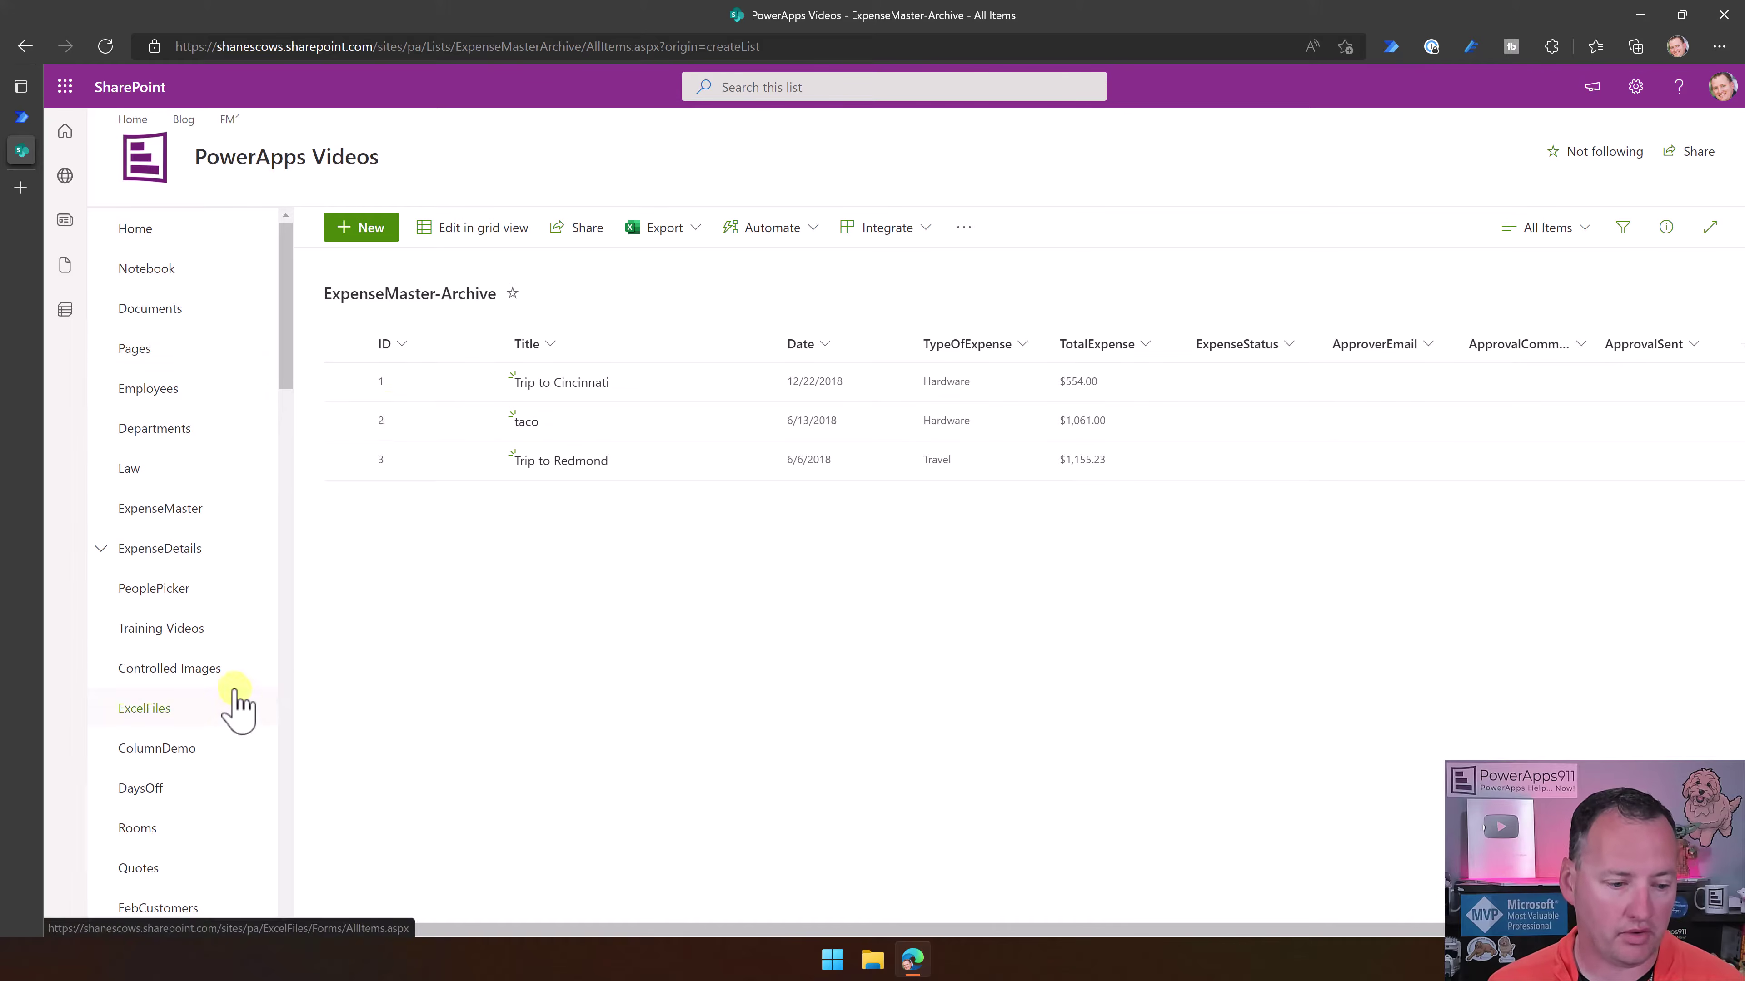
scroll(210, 640, down, 5)
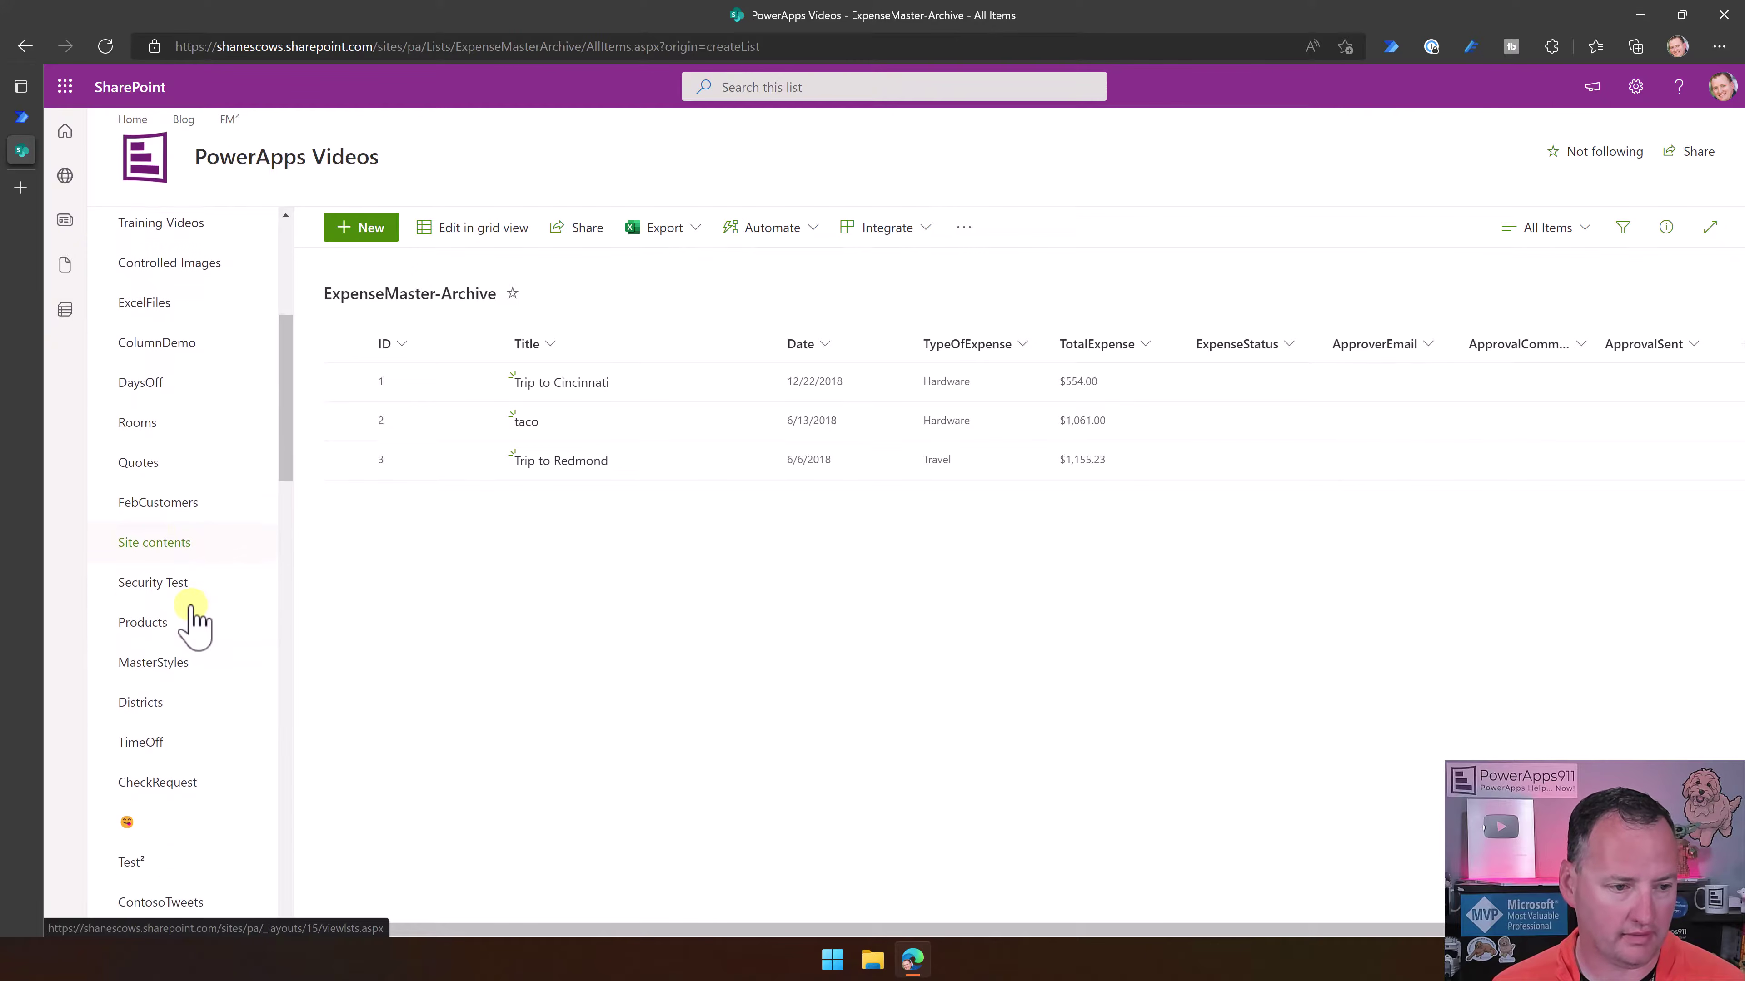
scroll(195, 618, up, 5)
right_click(168, 510)
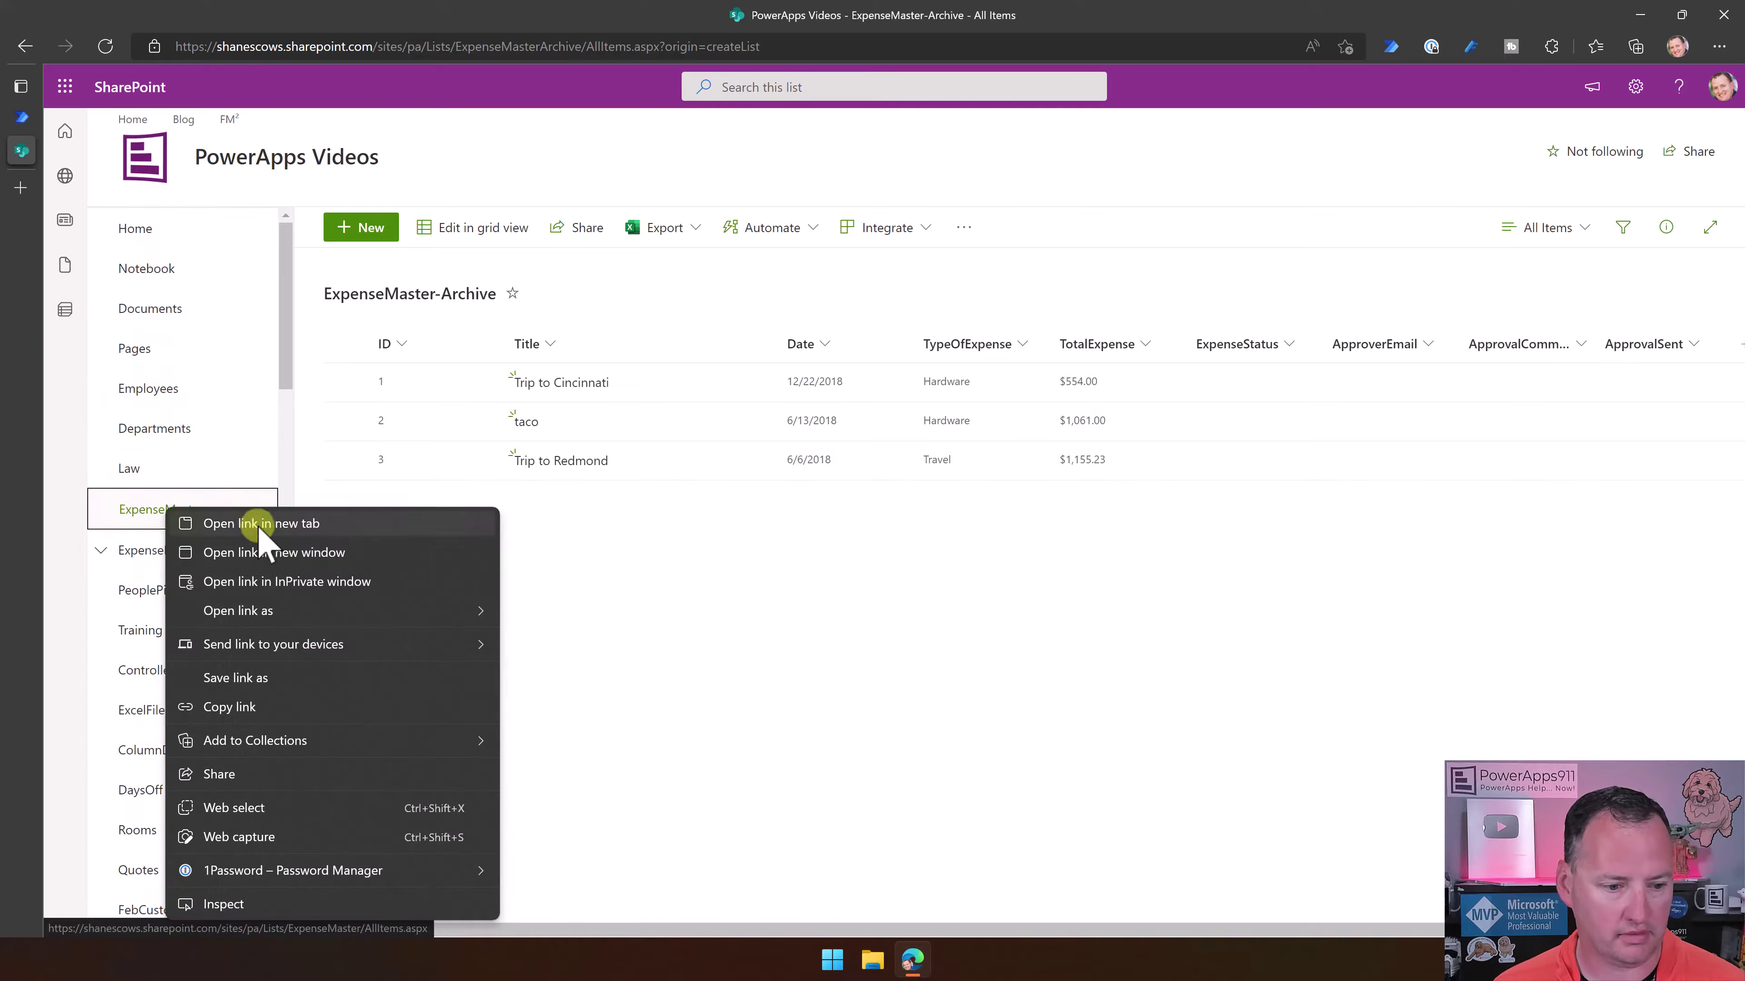
click(261, 524)
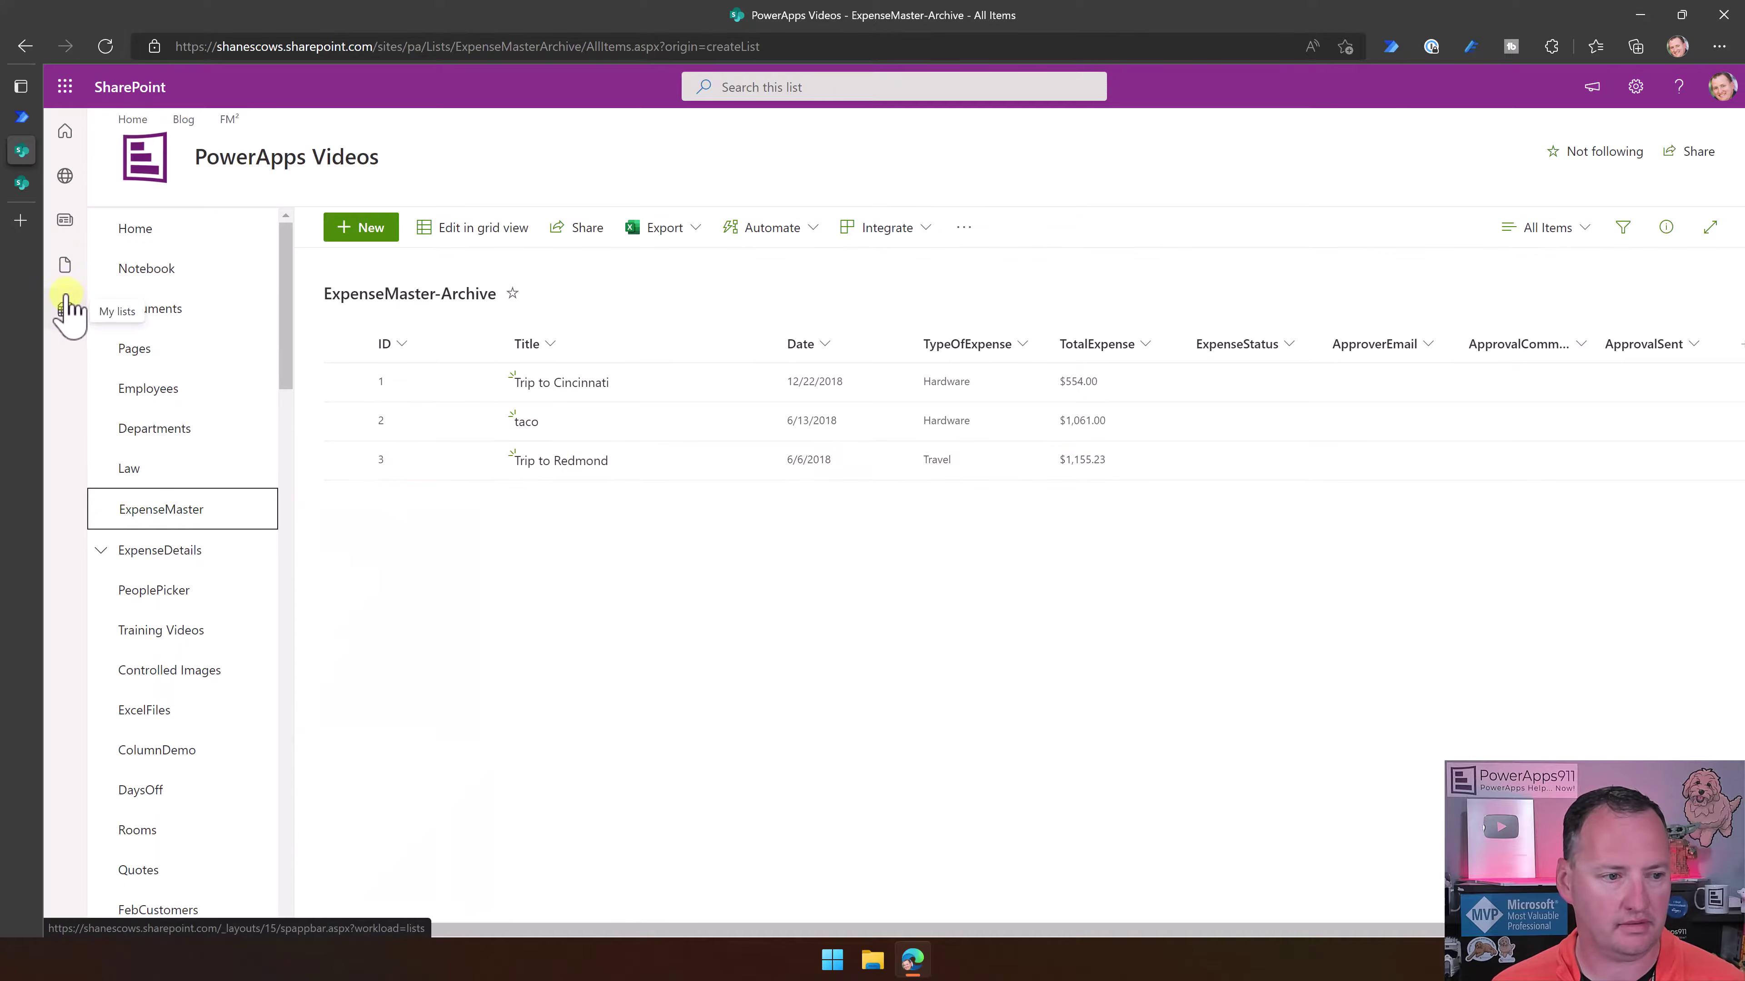
click(23, 184)
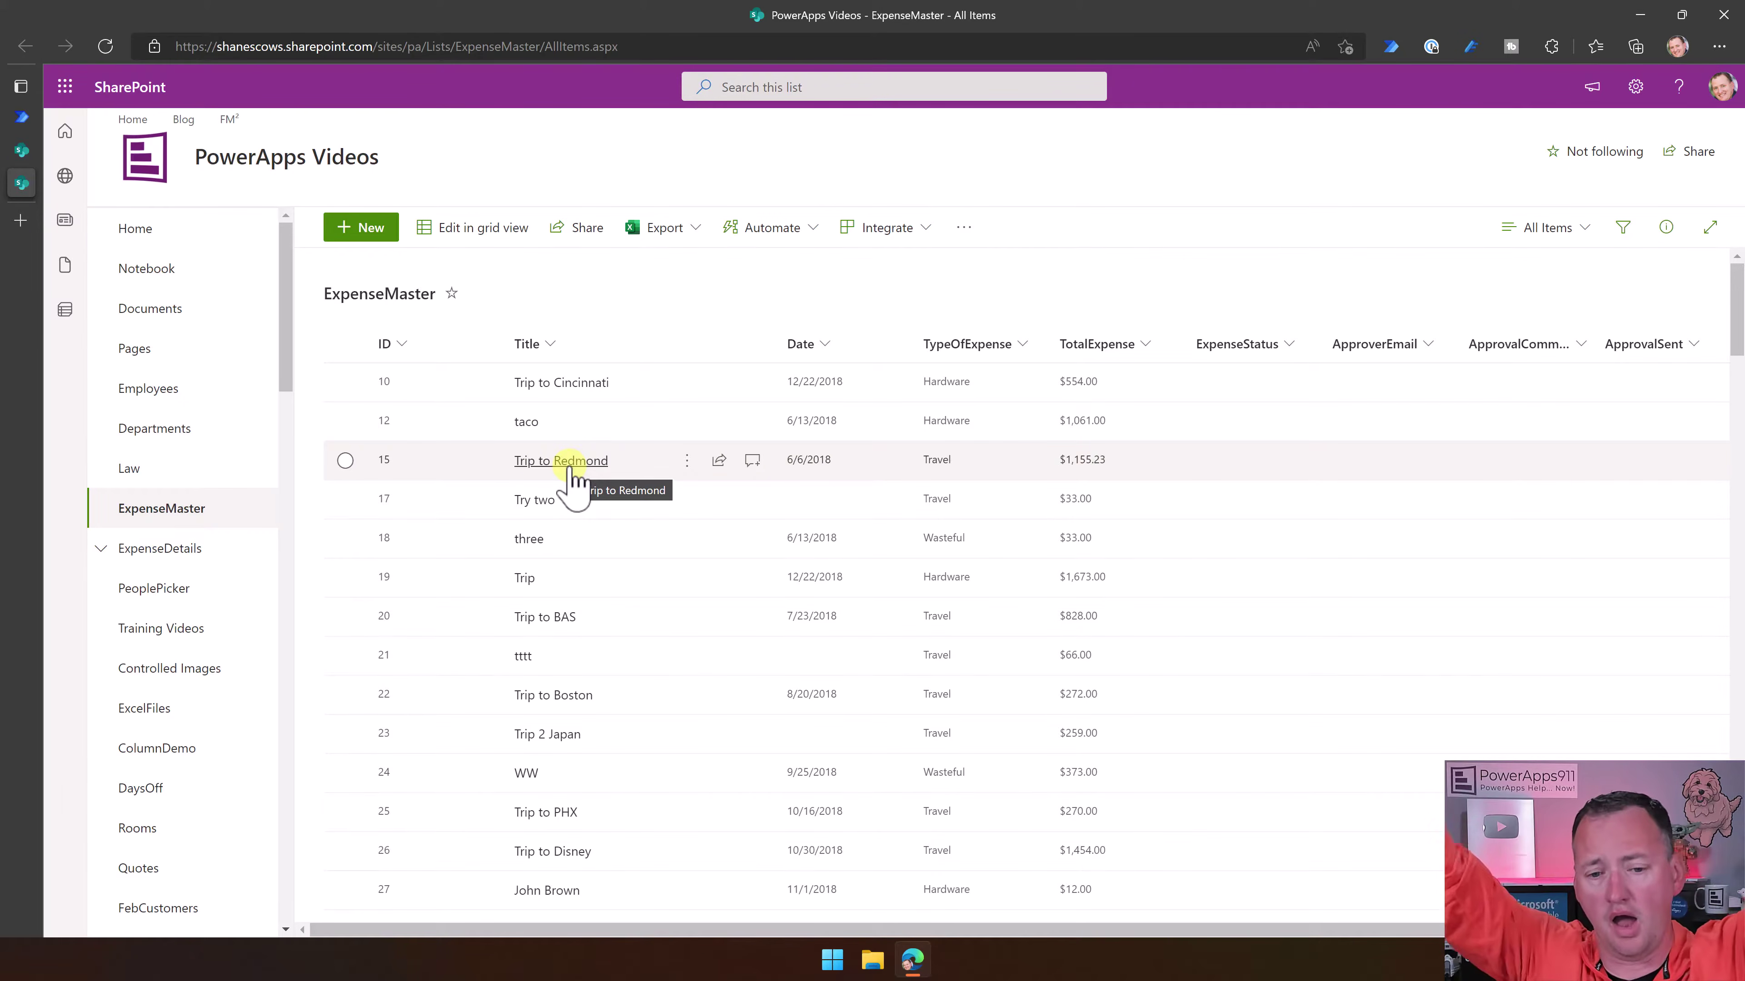
Delete the Trip to Cincinnati, taco and Trip to Redmond items from the ExpenseMaster-Archive list
click(22, 151)
click(345, 382)
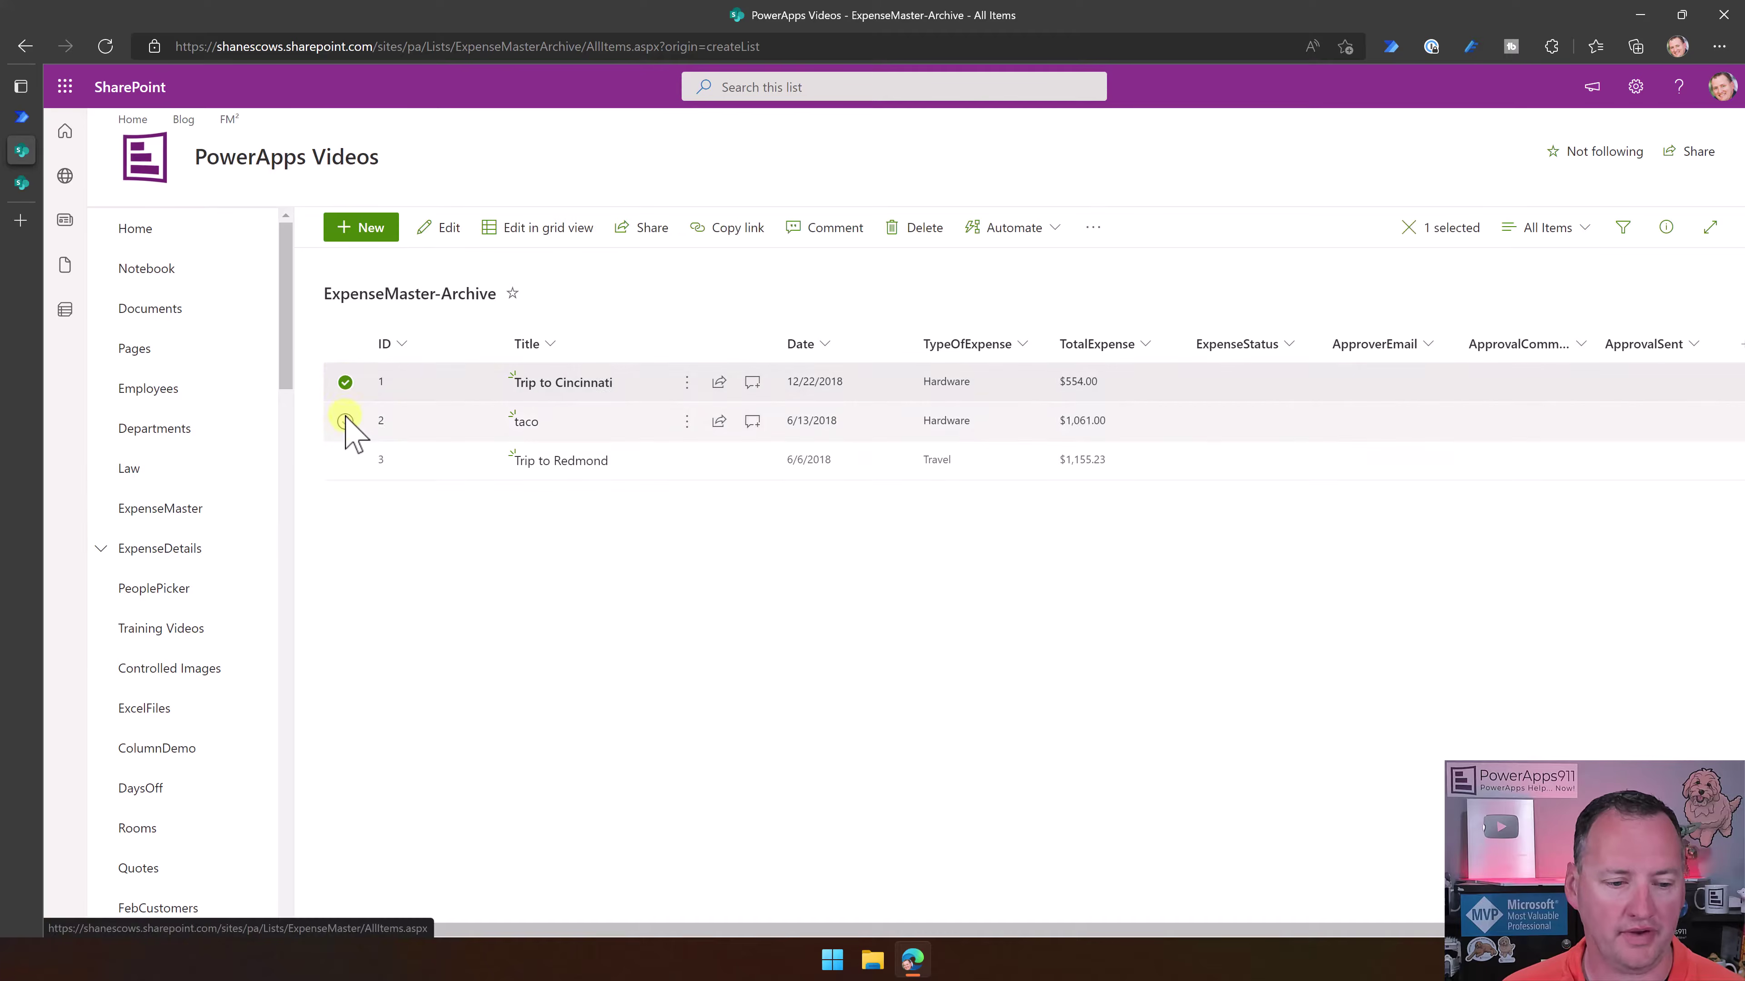
click(345, 421)
click(345, 460)
click(650, 230)
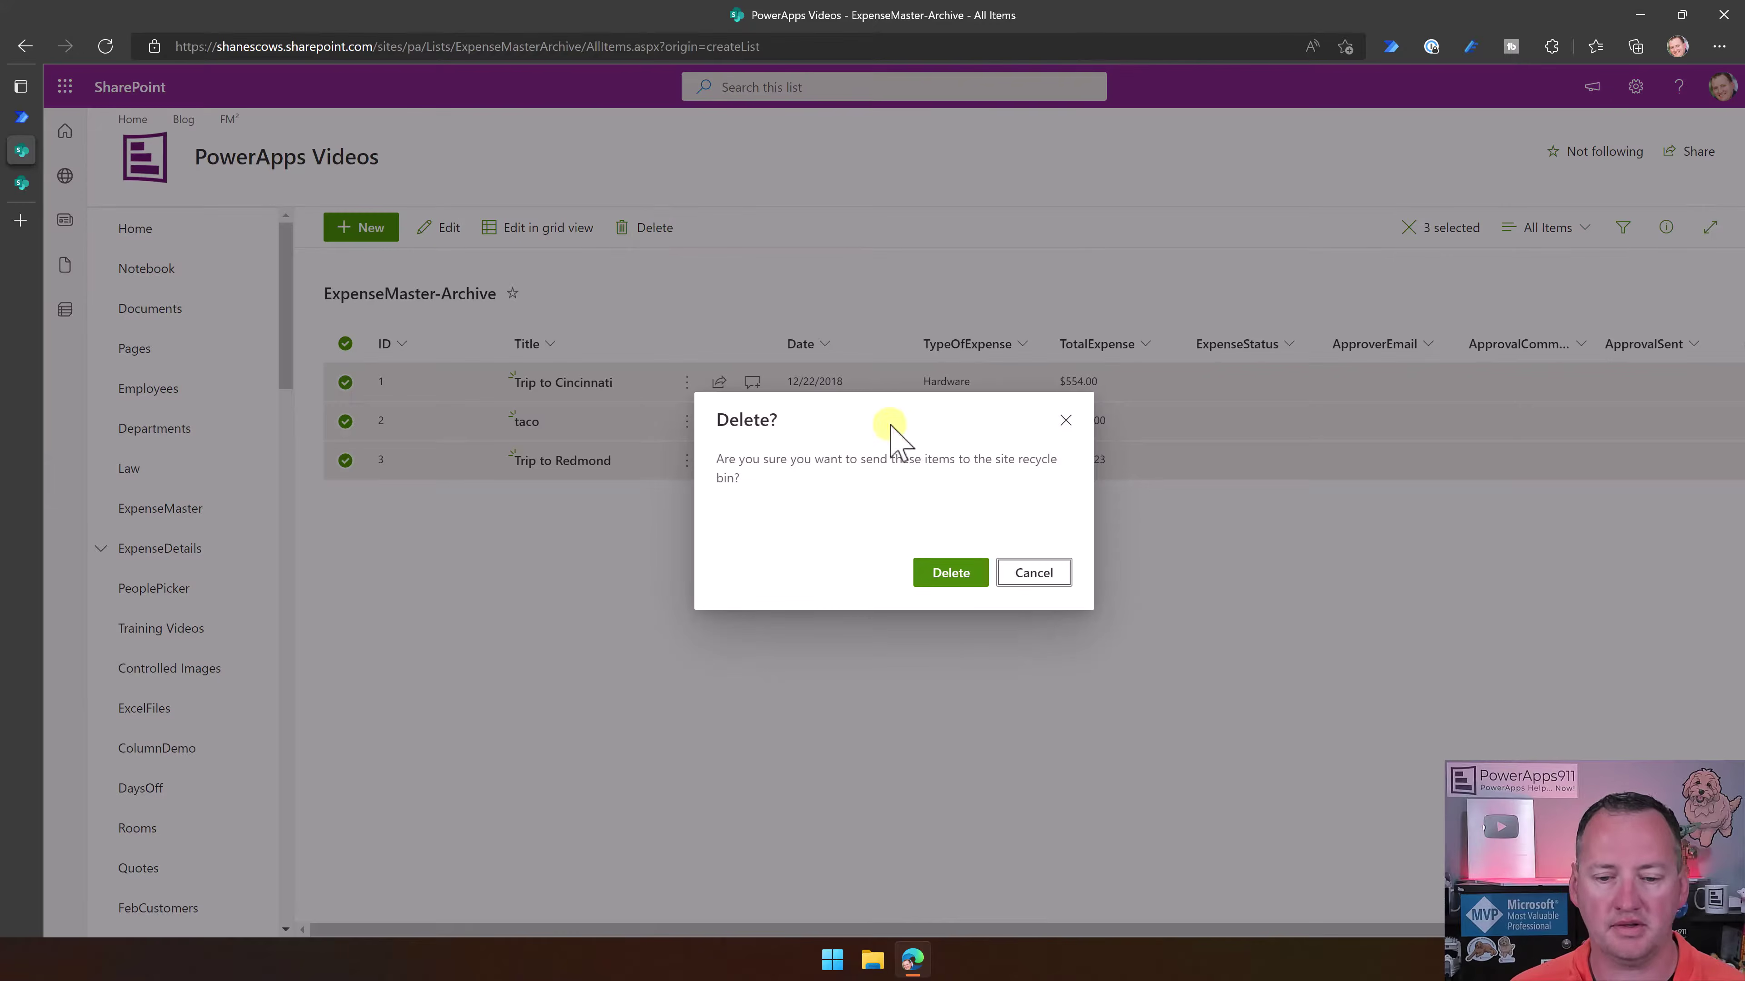
click(946, 572)
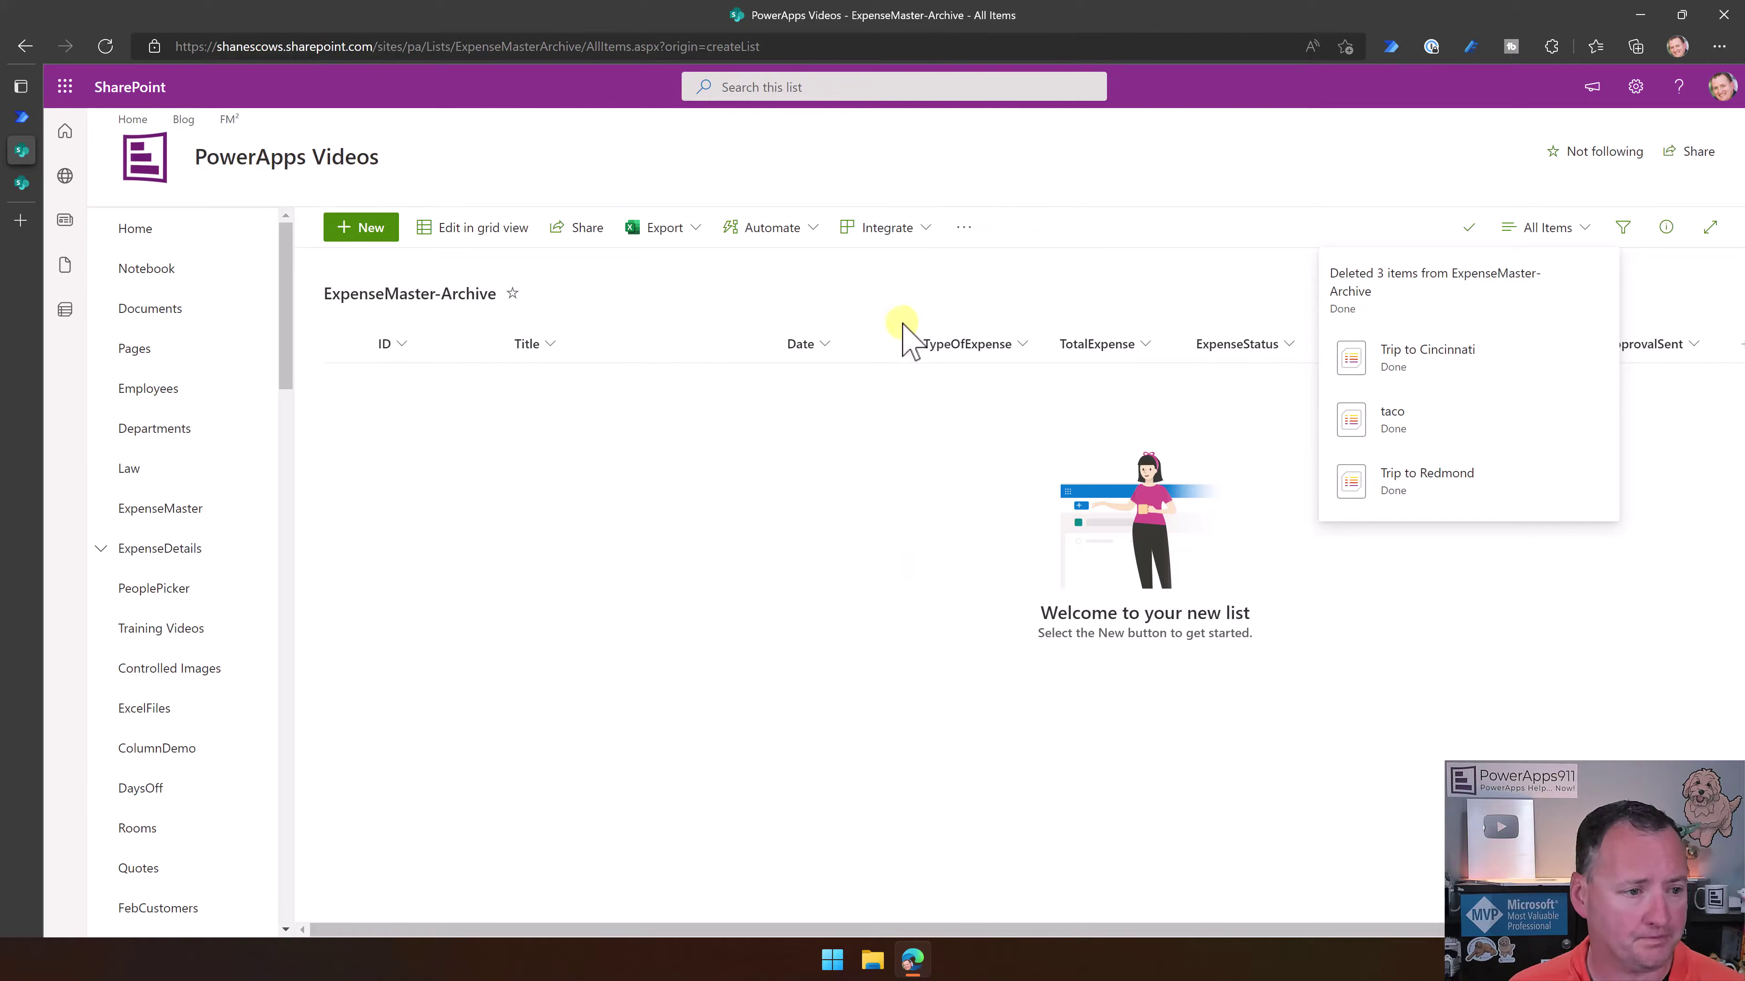
Reopen the Archive Stuff flow for editing and add a SharePoint Delete item action after Create item inside Apply to each
click(31, 117)
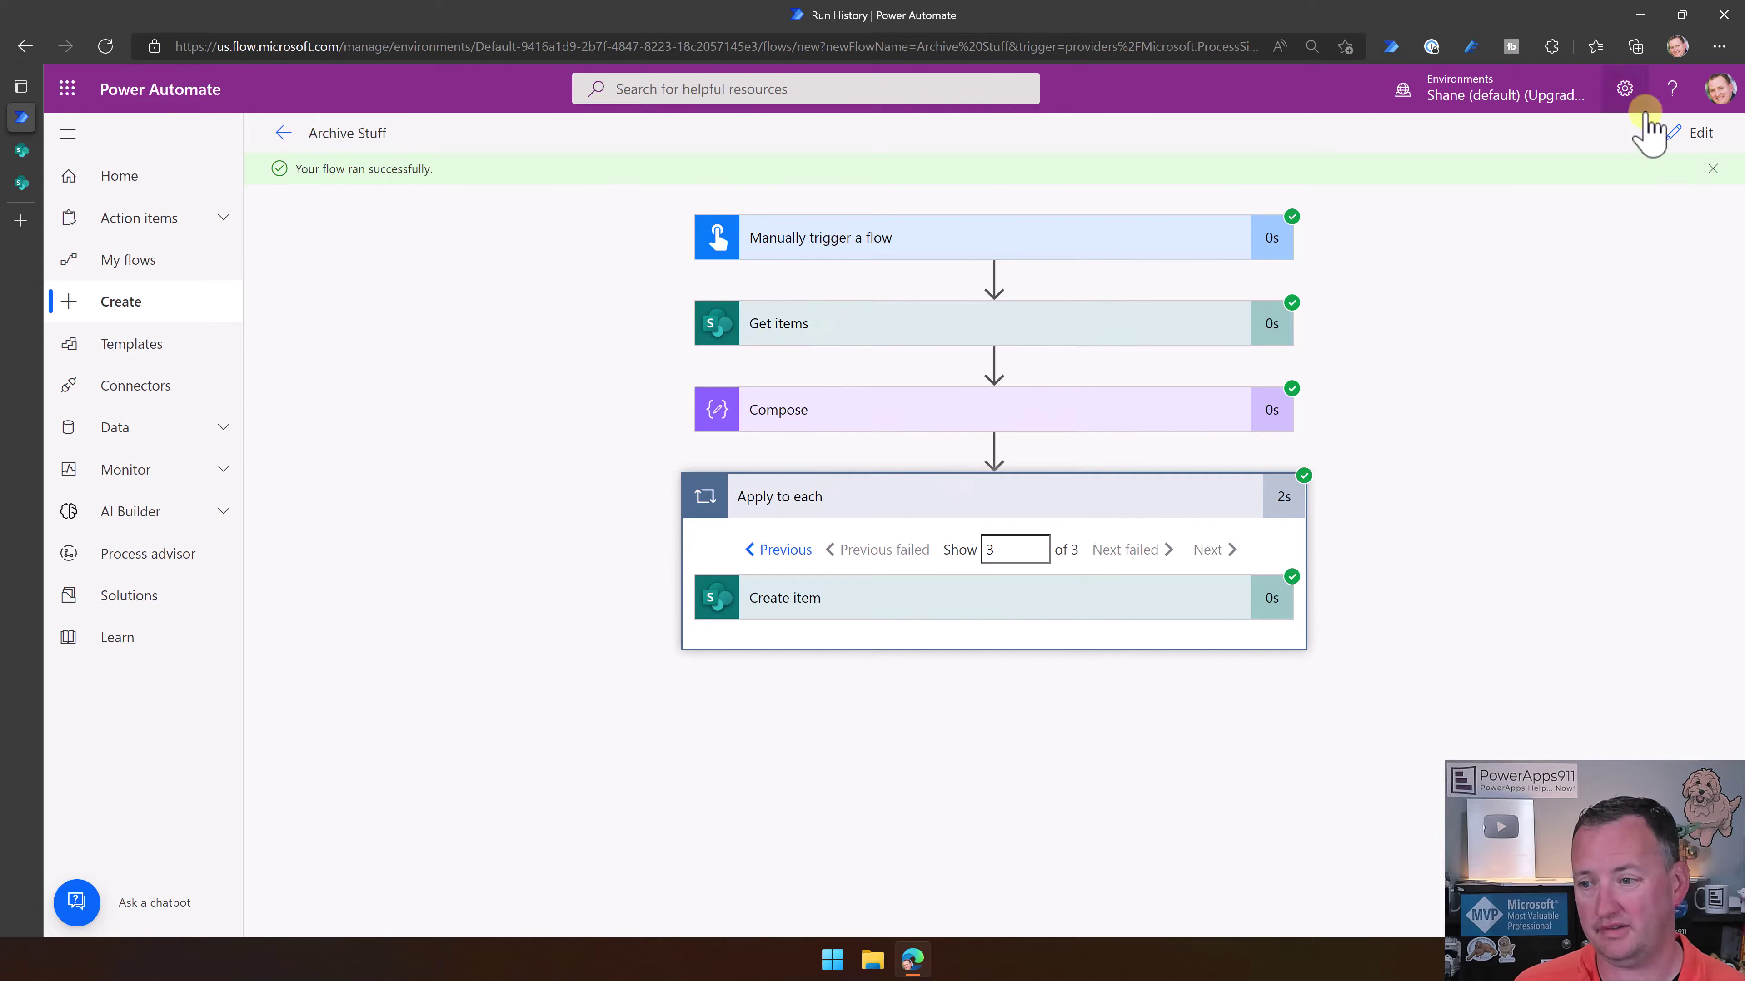
click(1691, 133)
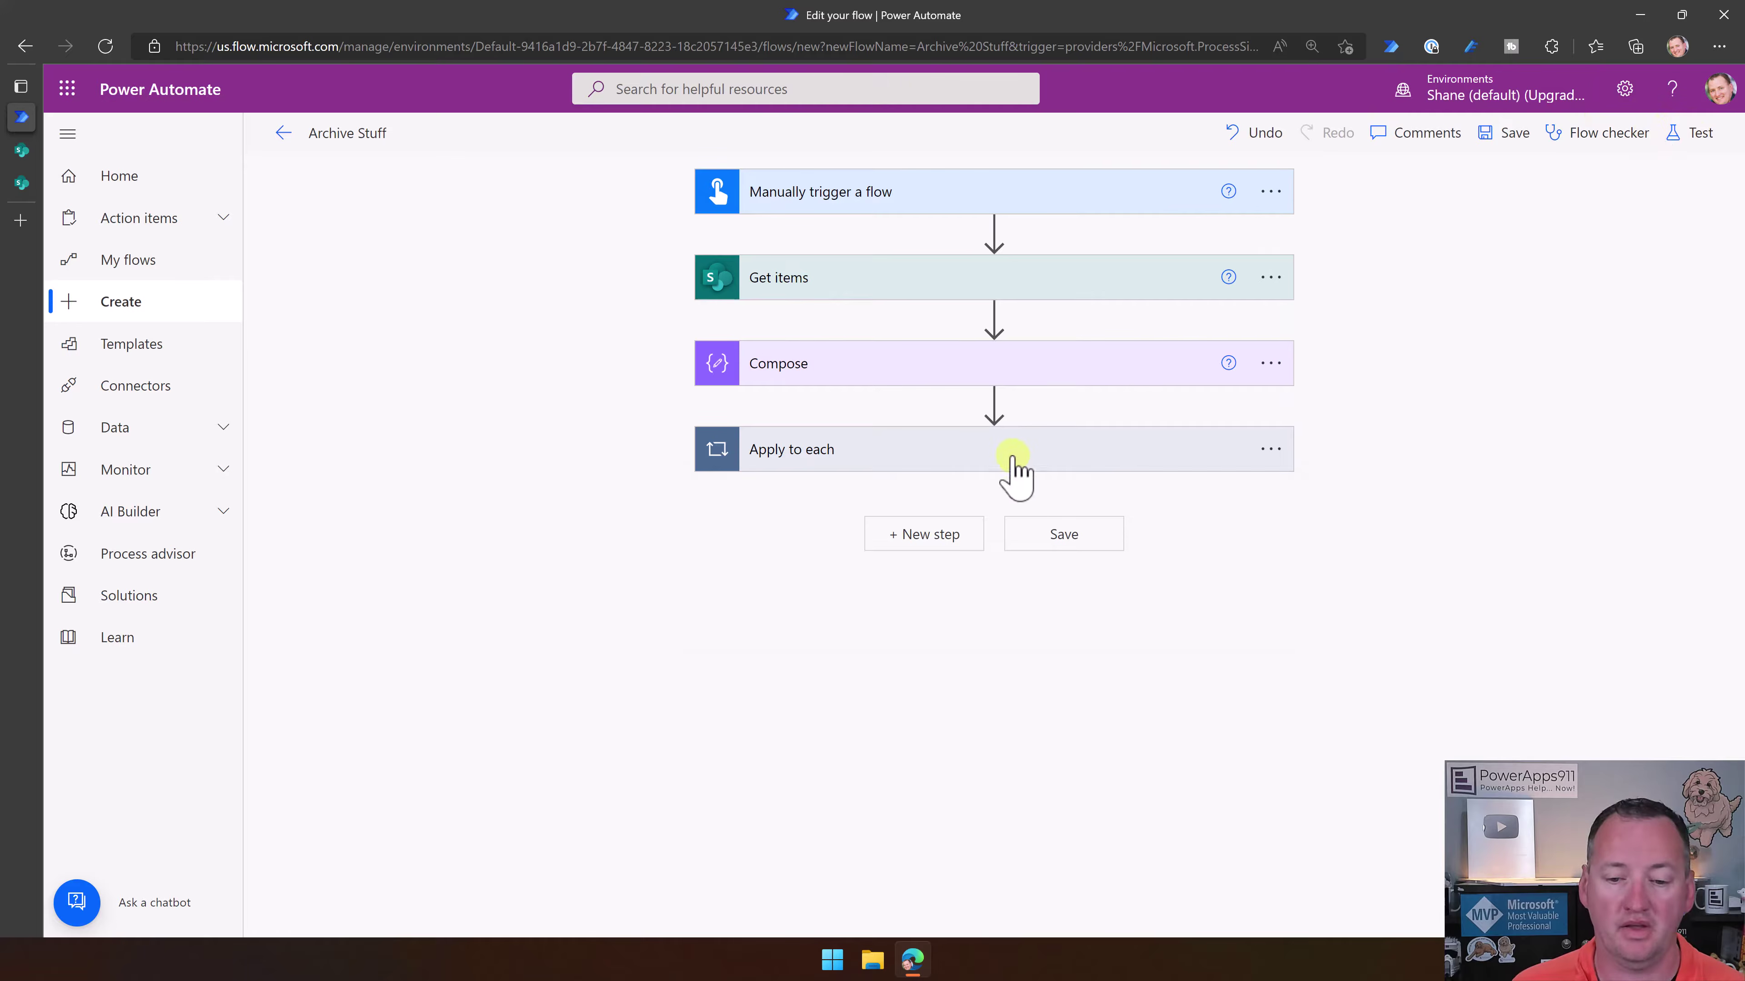
click(986, 451)
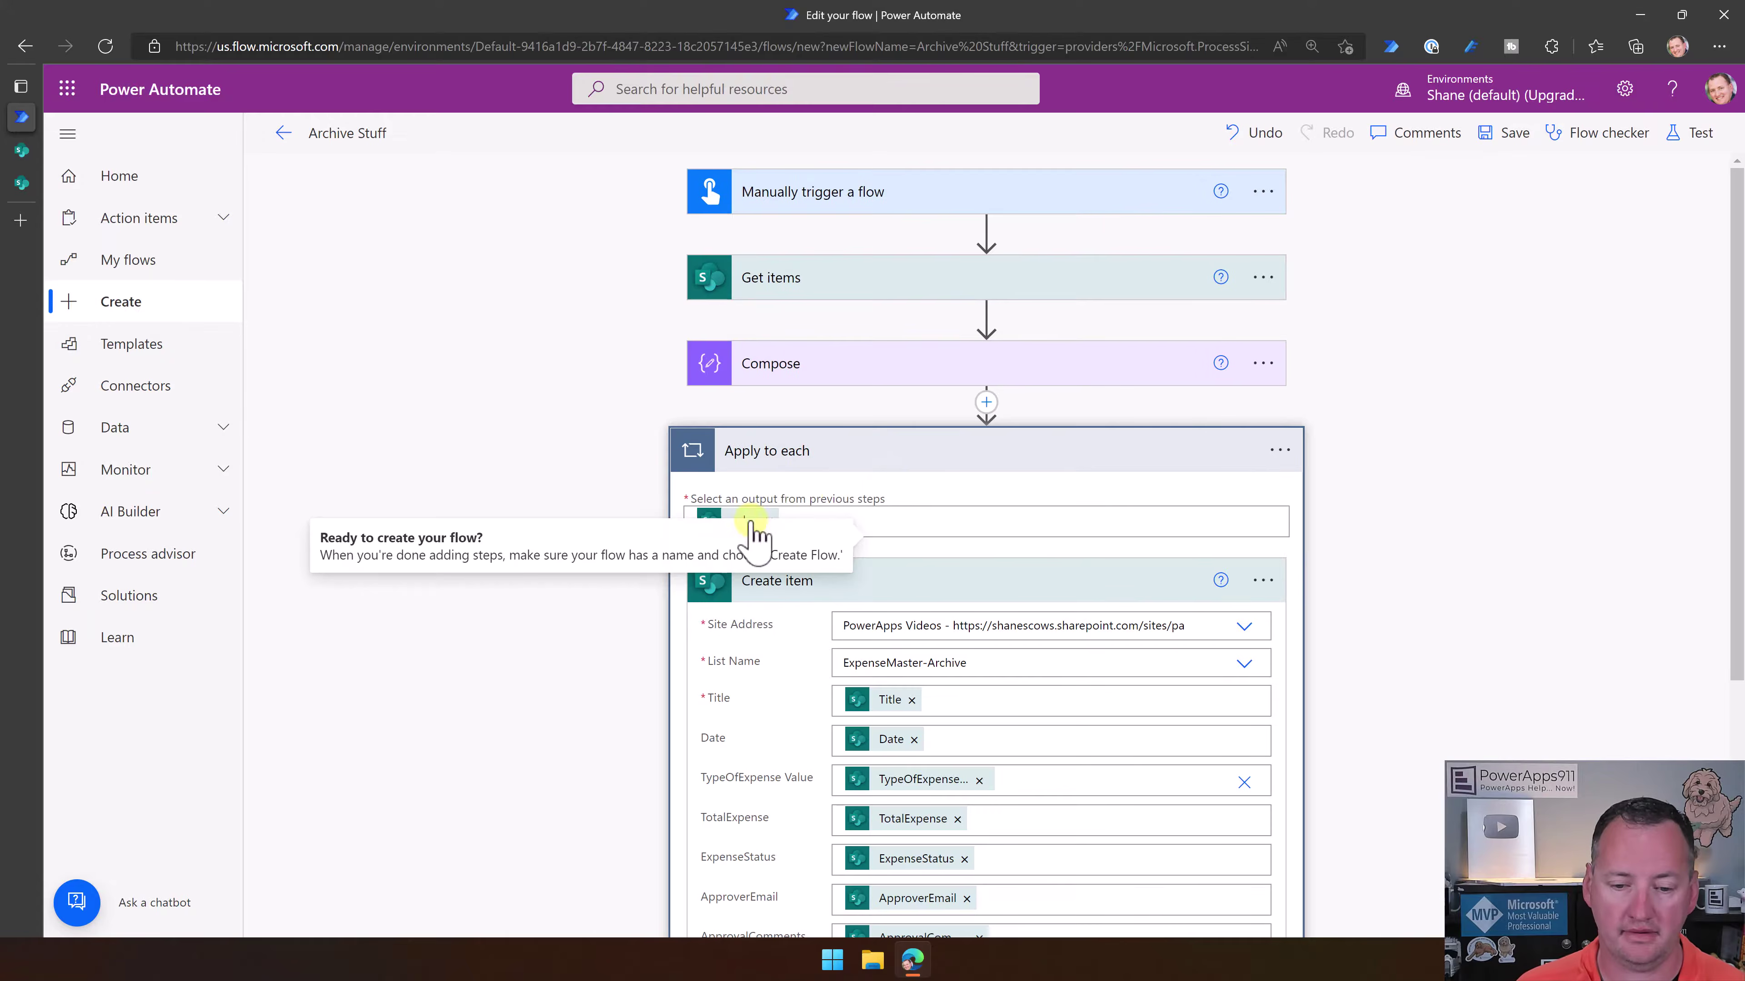
click(1032, 583)
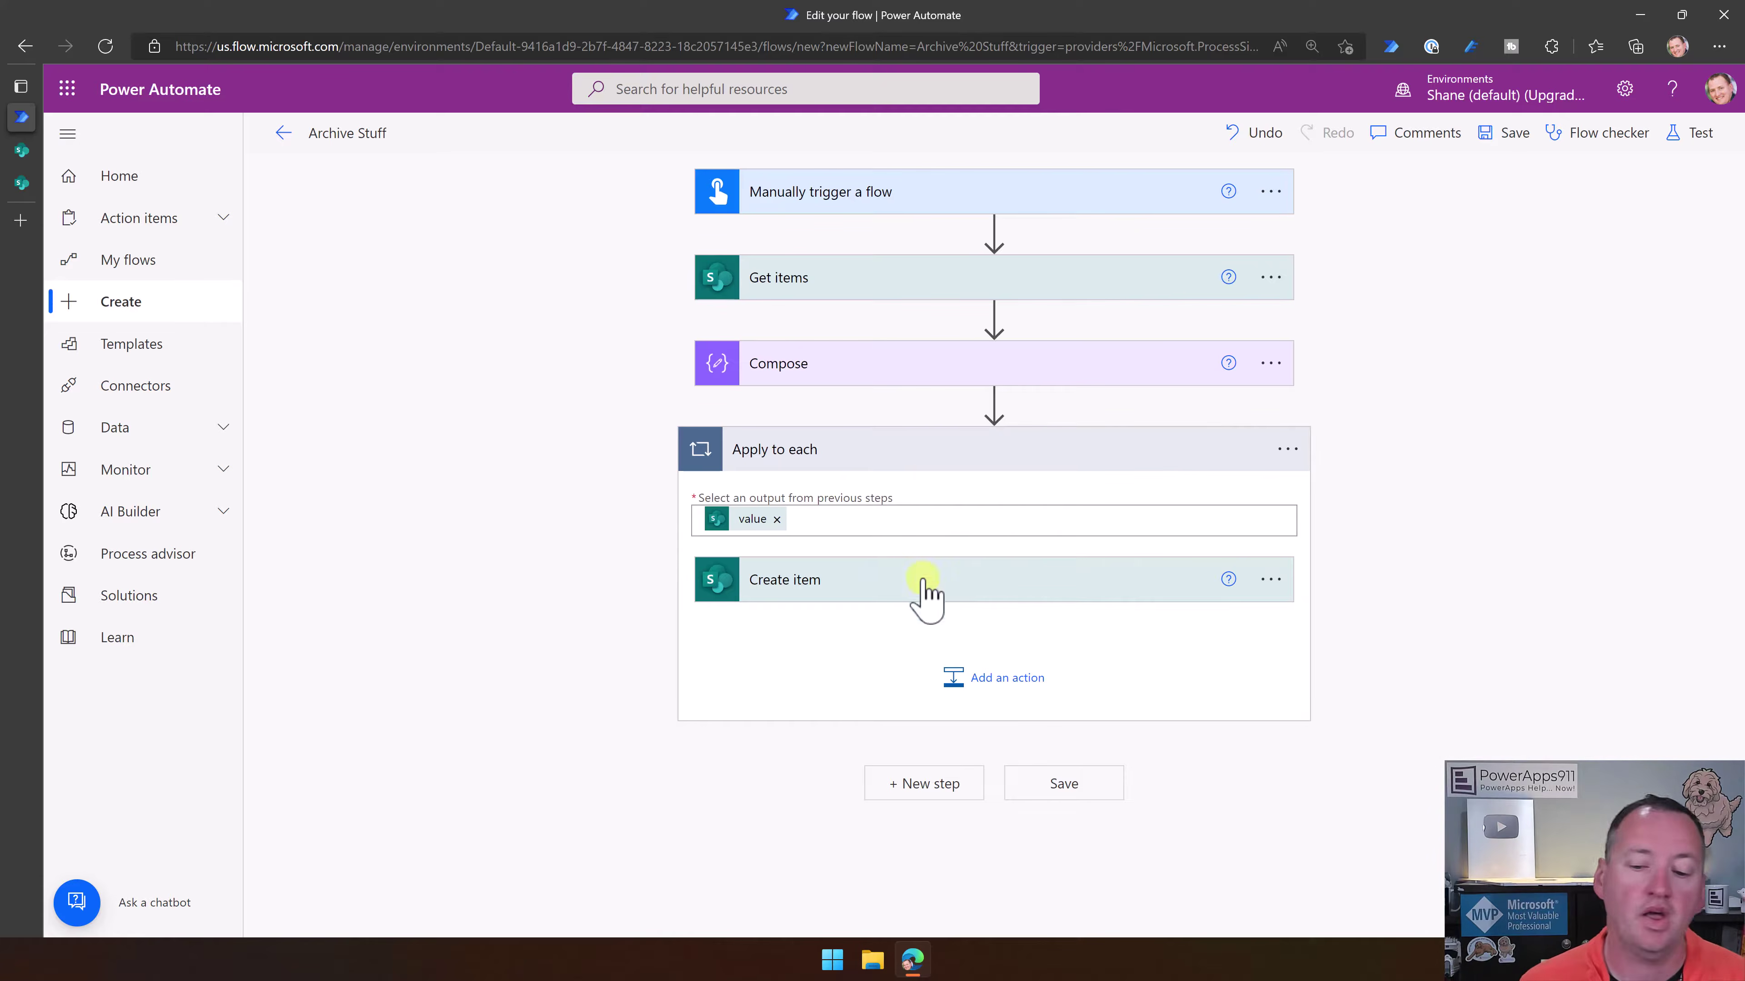
click(1002, 681)
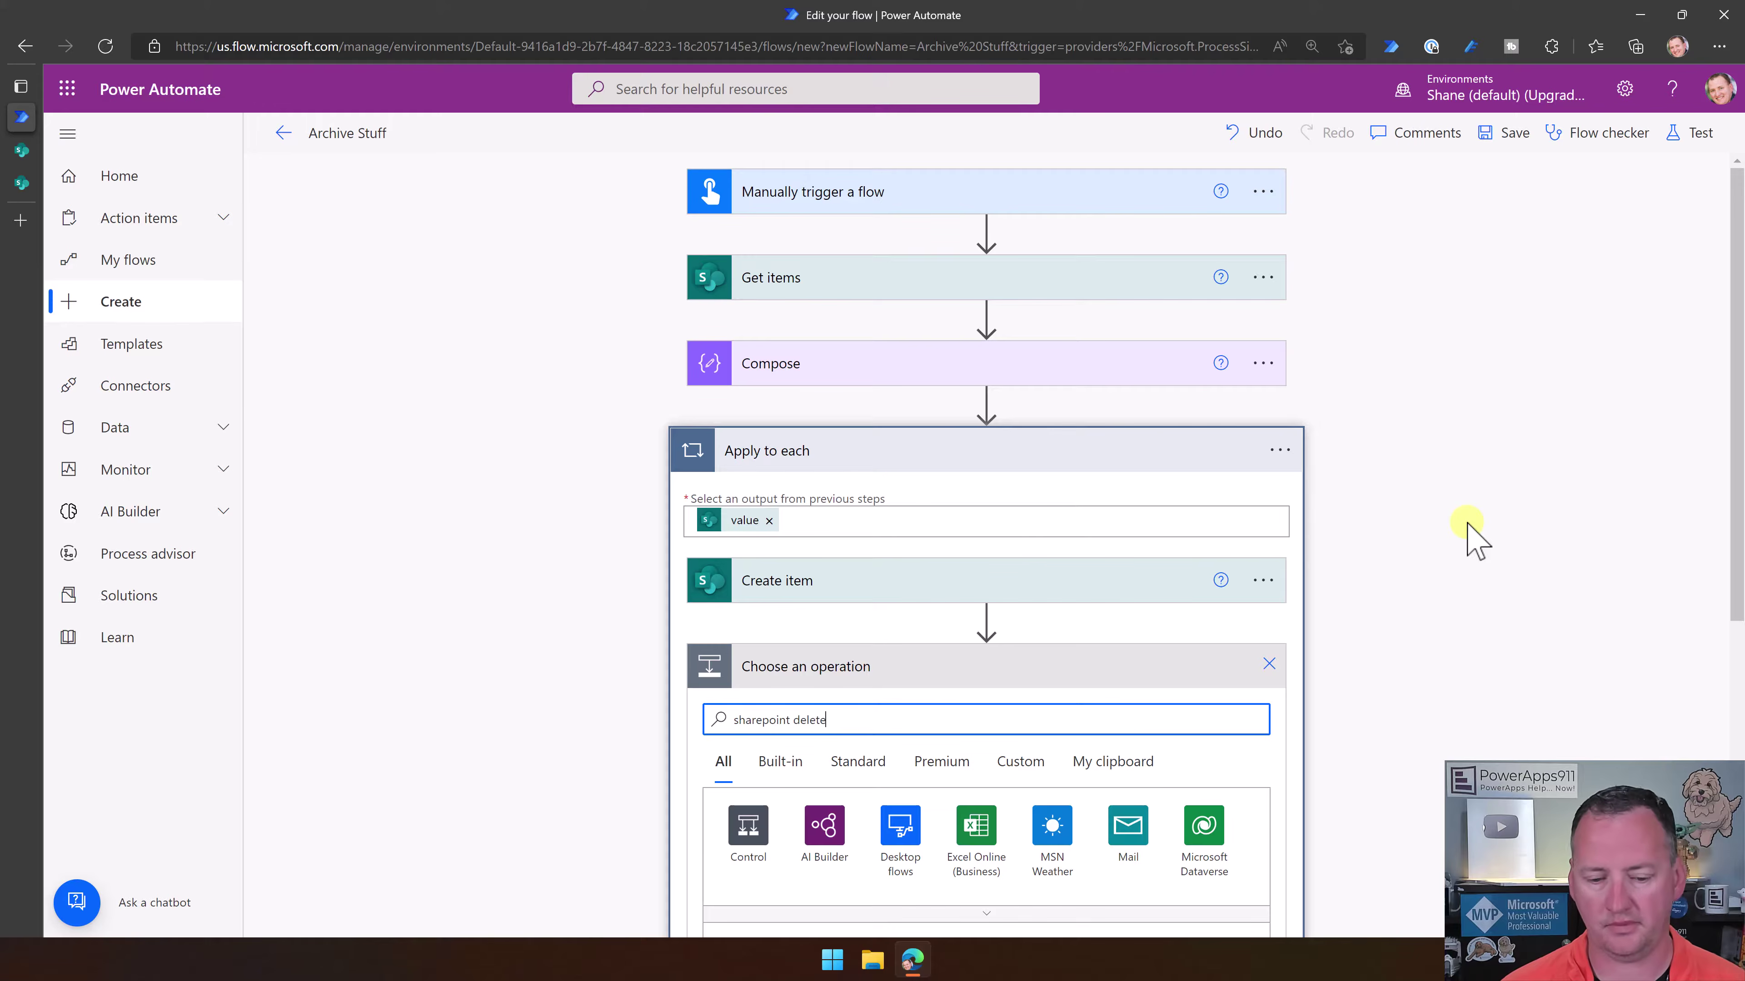
scroll(1472, 623, down, 5)
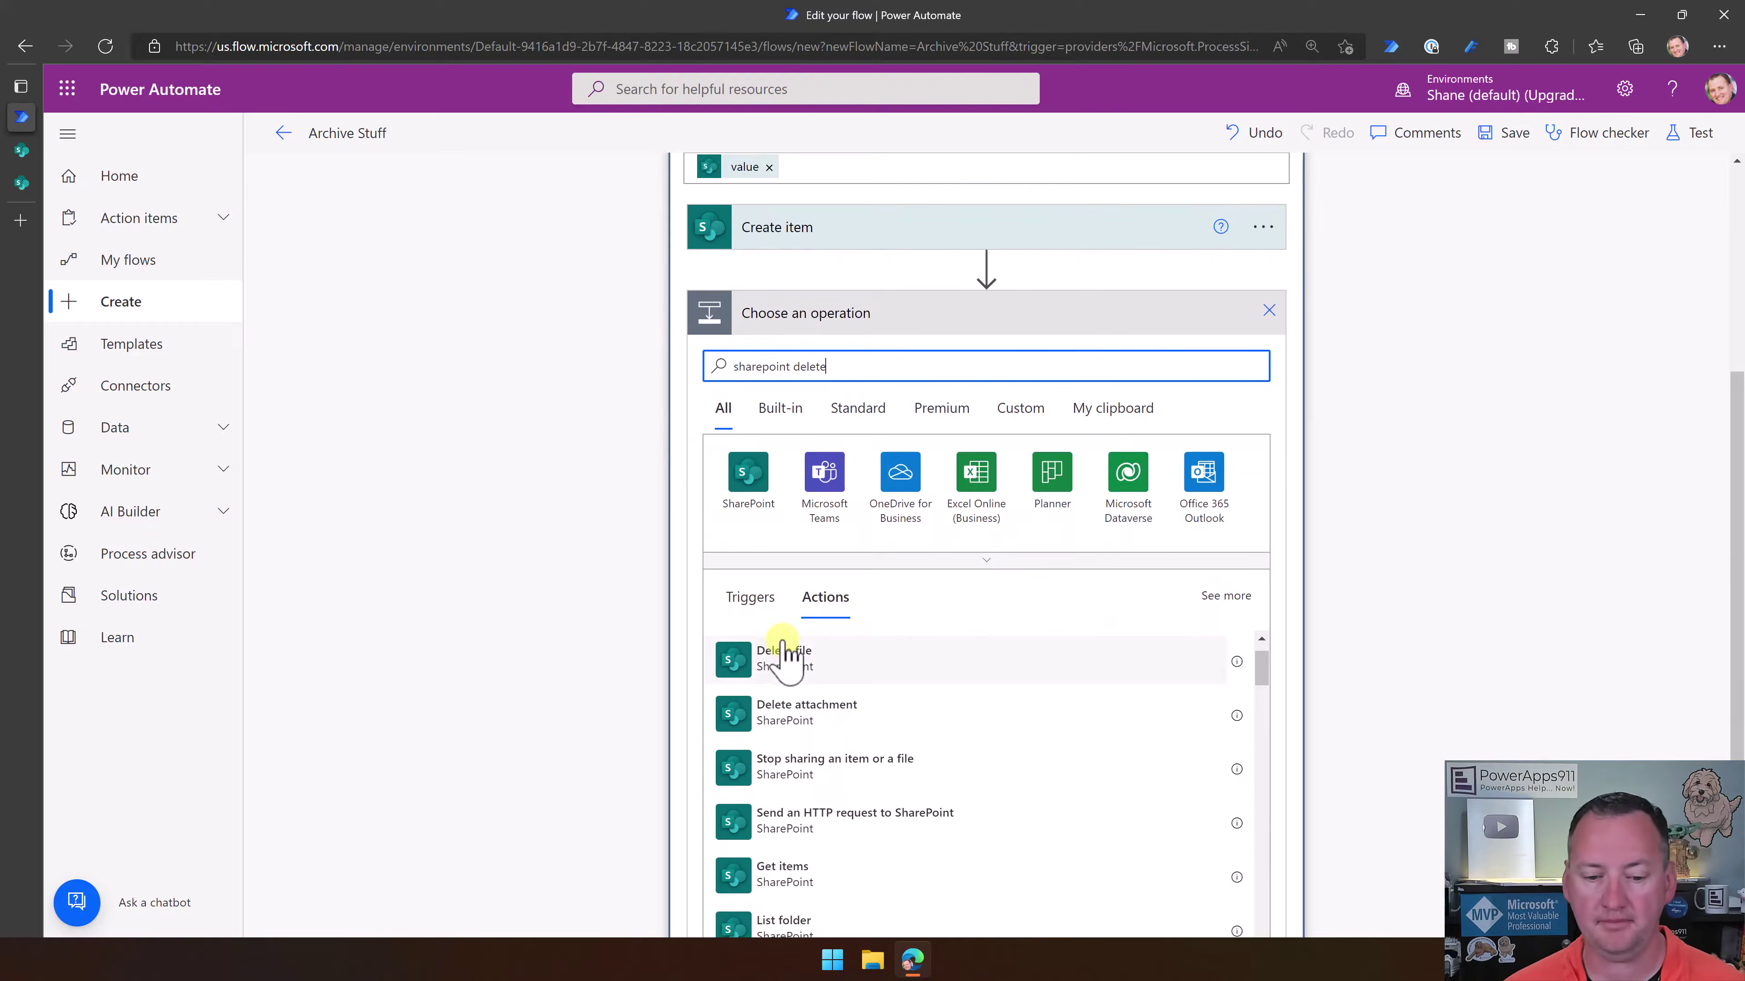
click(818, 658)
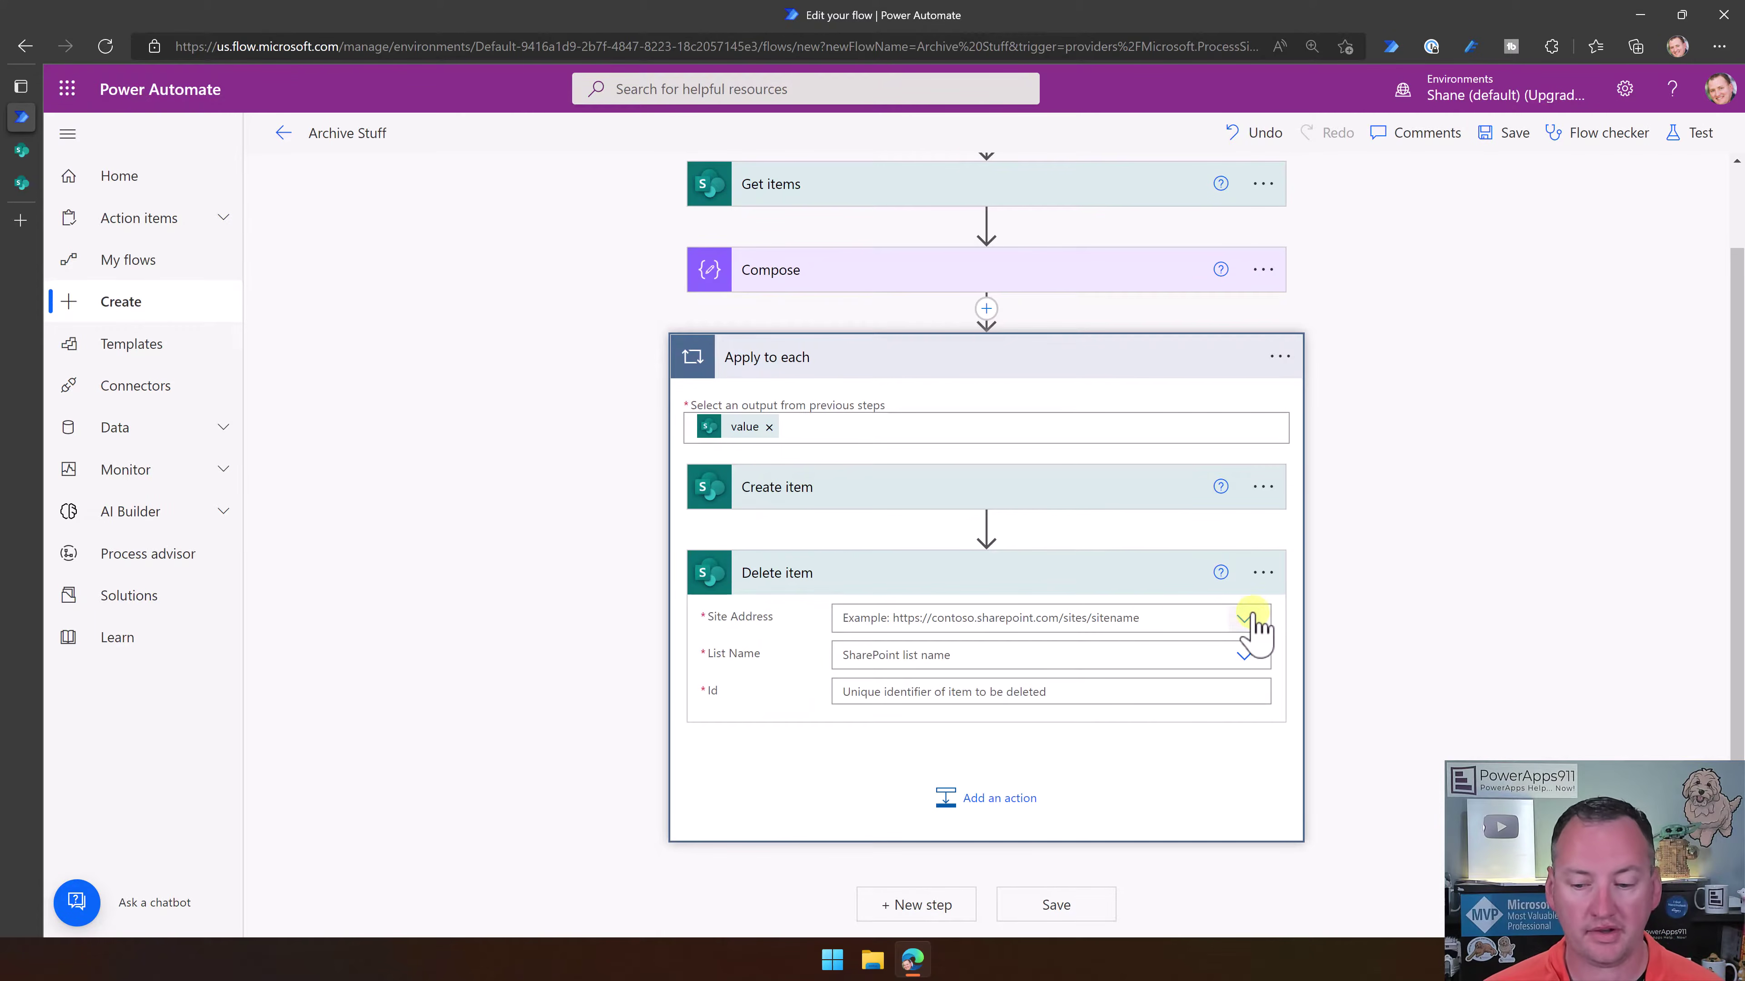
Set the Delete item Site Address to PowerApps Videos and its List Name to ExpenseMaster
click(1248, 620)
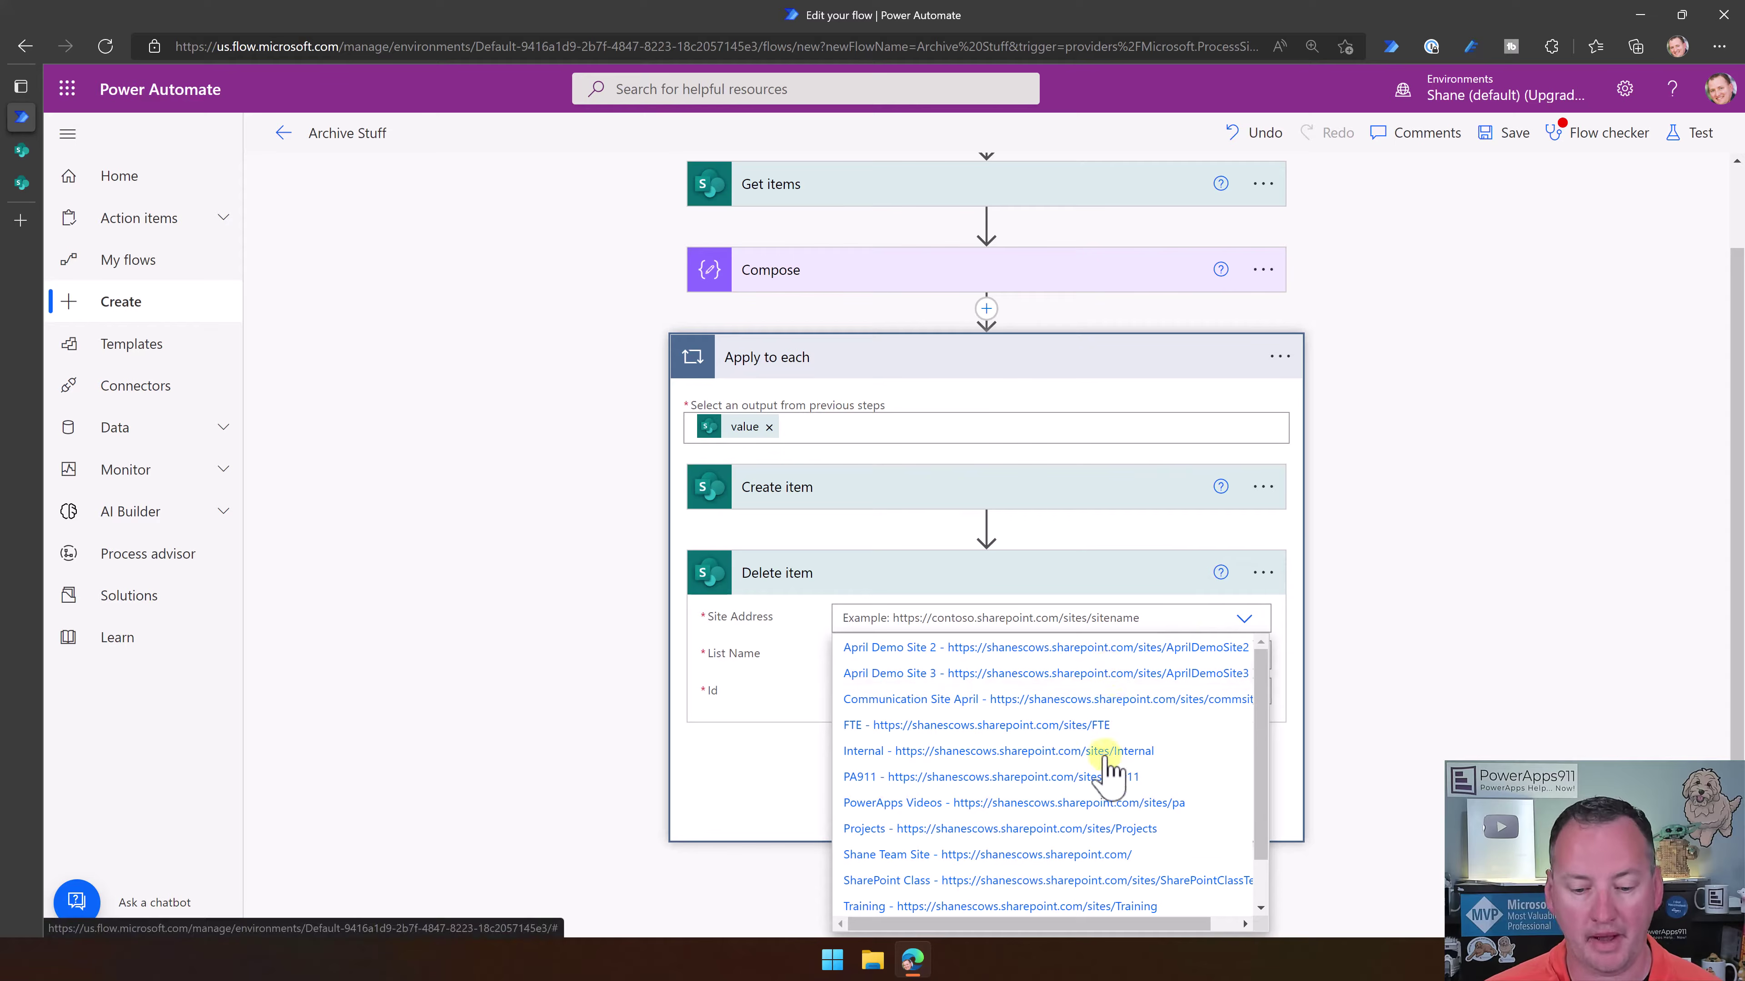
scroll(1099, 763, down, 1)
click(1042, 761)
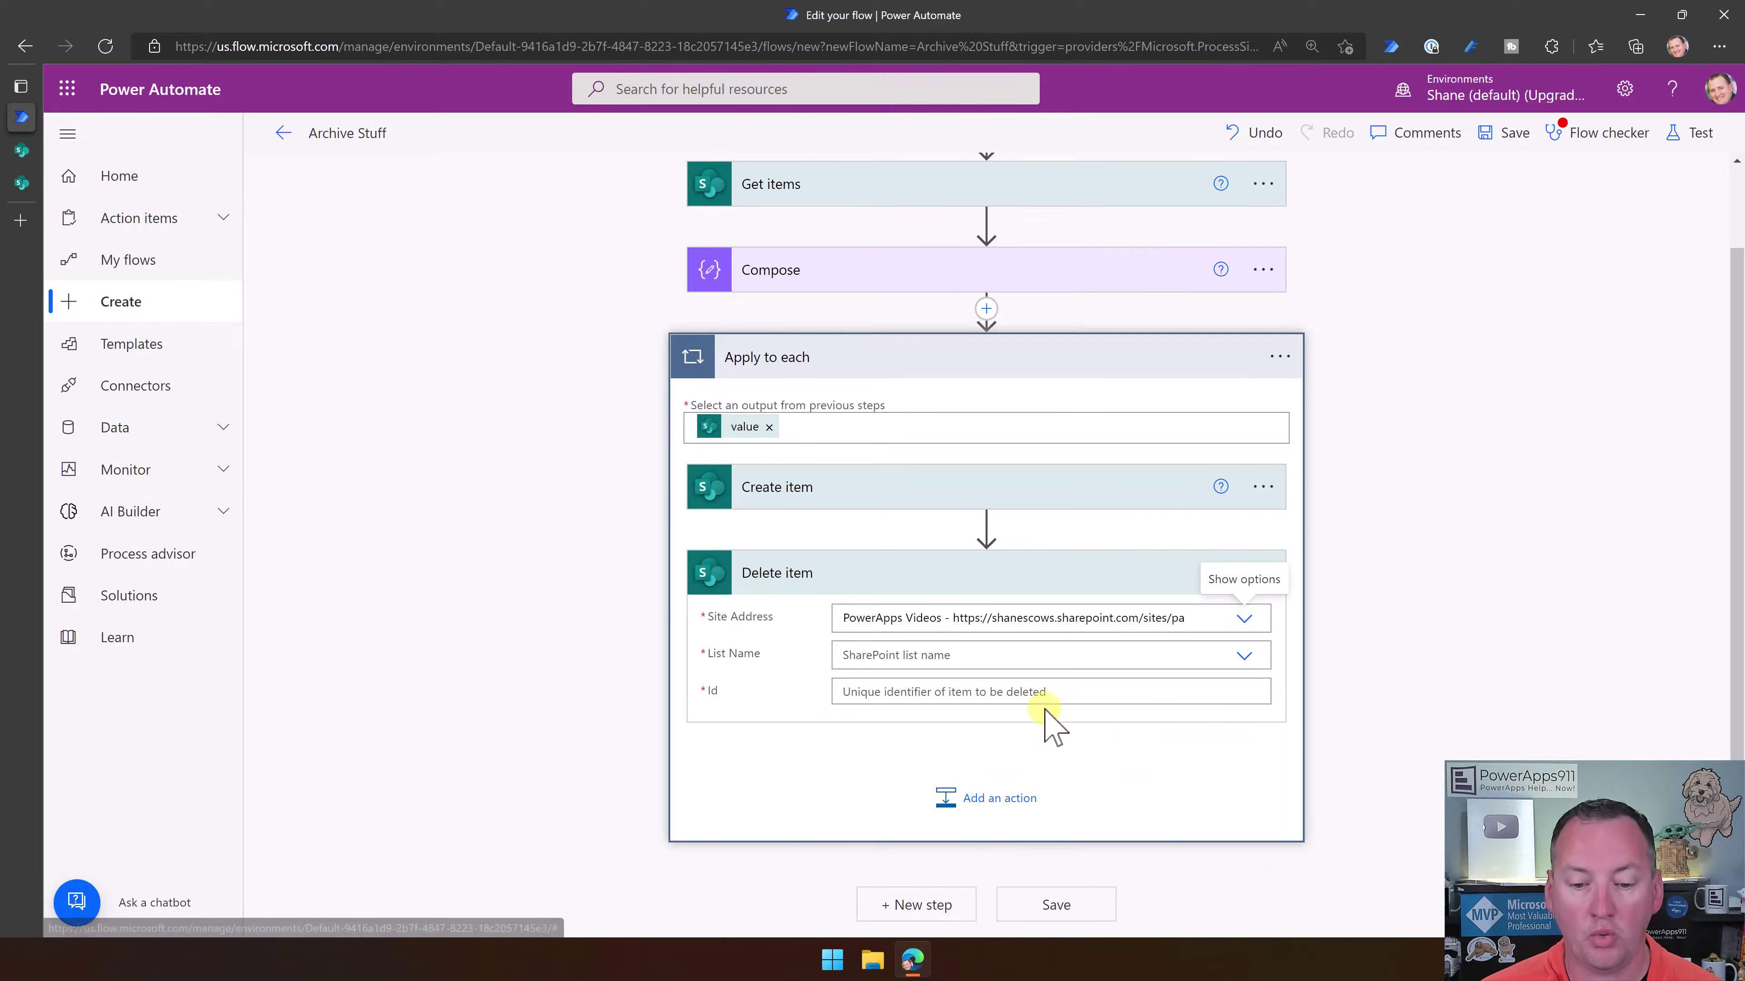
click(1248, 656)
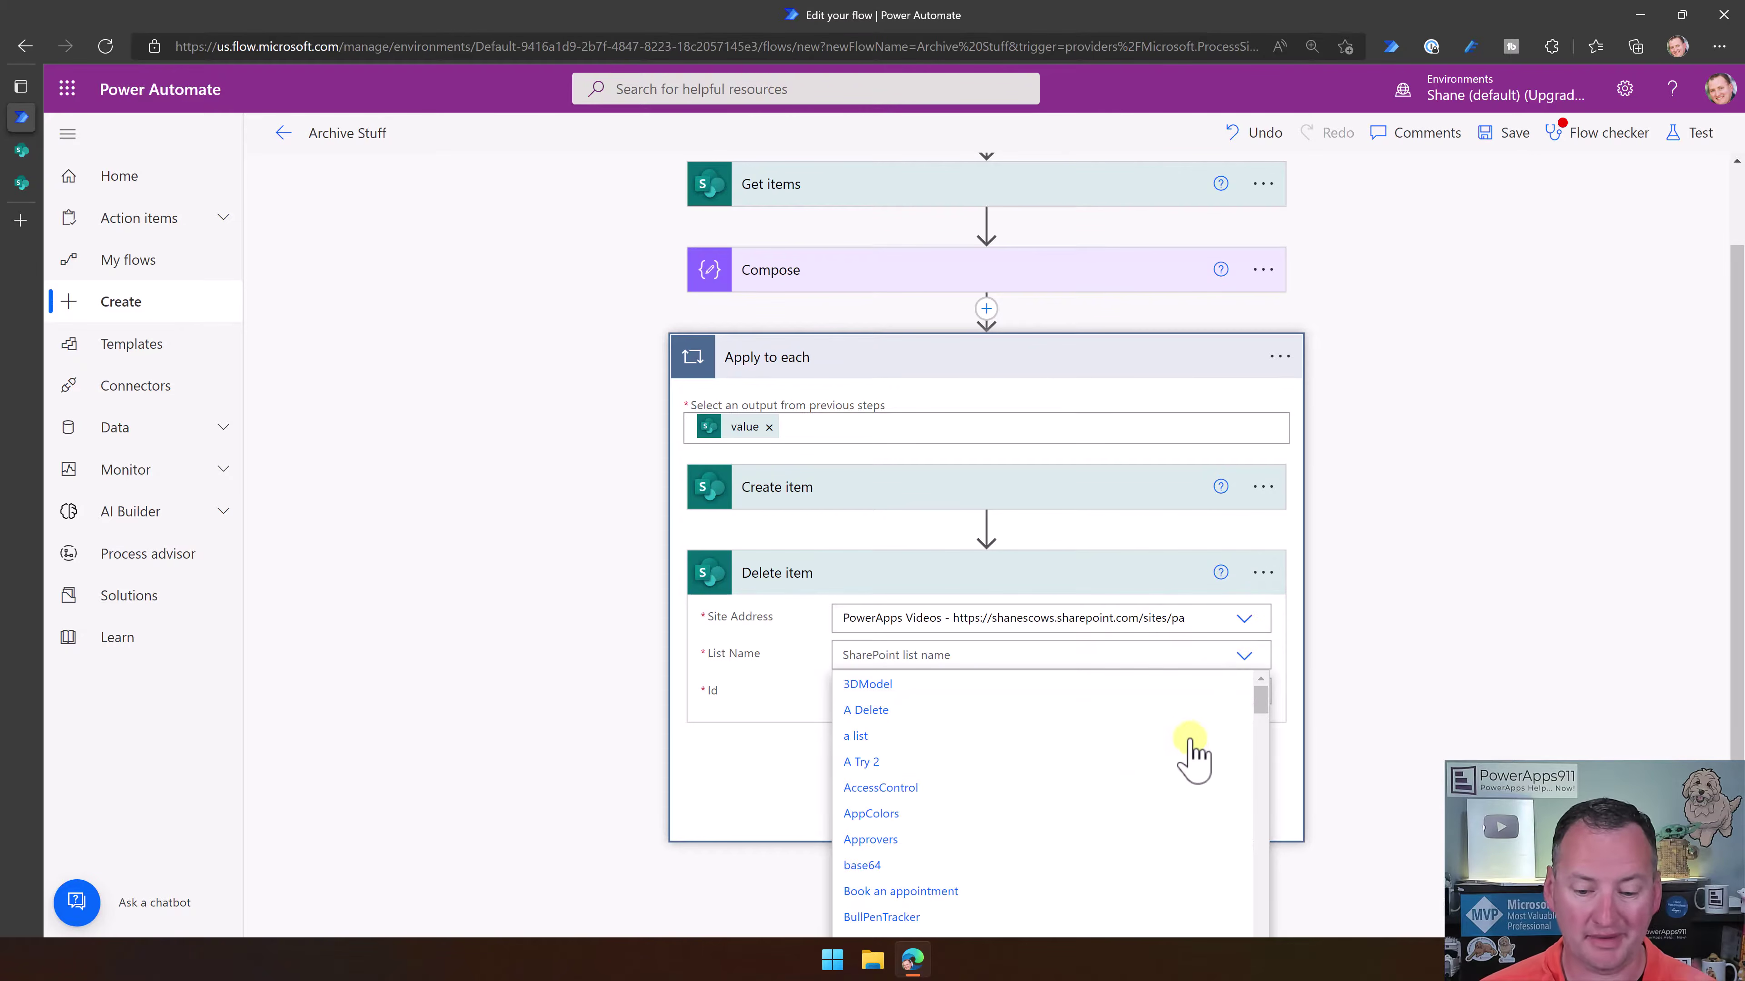
scroll(1141, 770, down, 10)
scroll(1099, 783, down, 5)
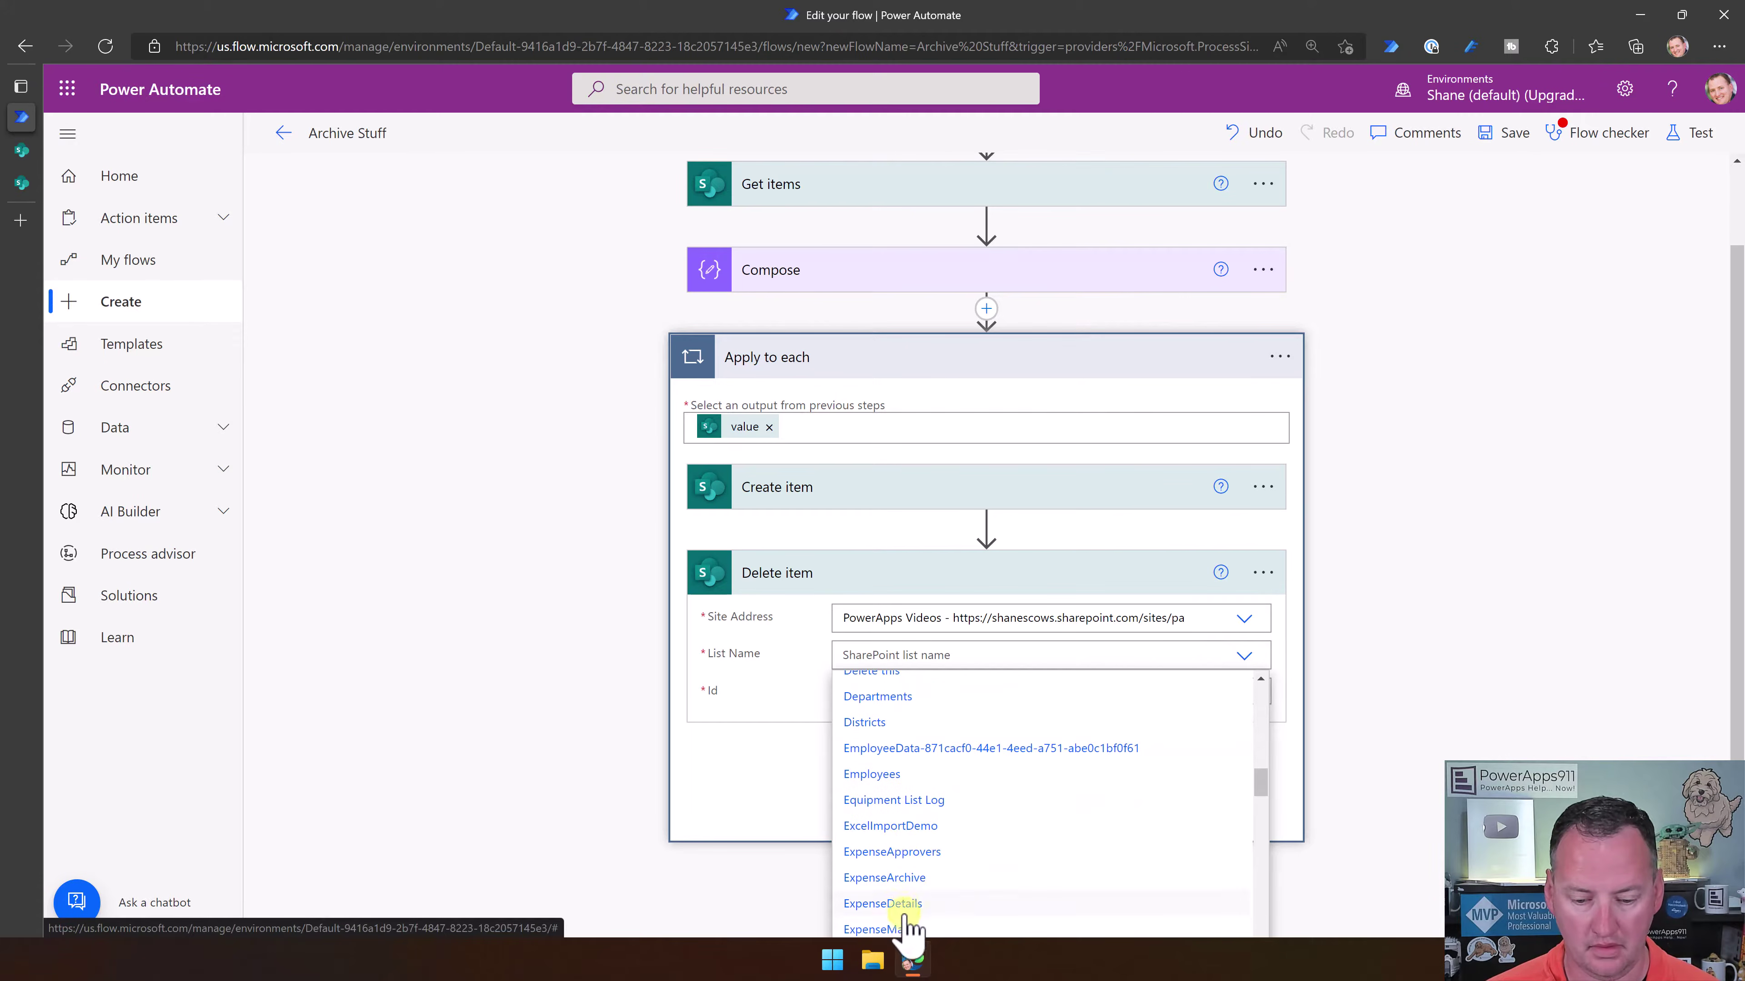
click(886, 929)
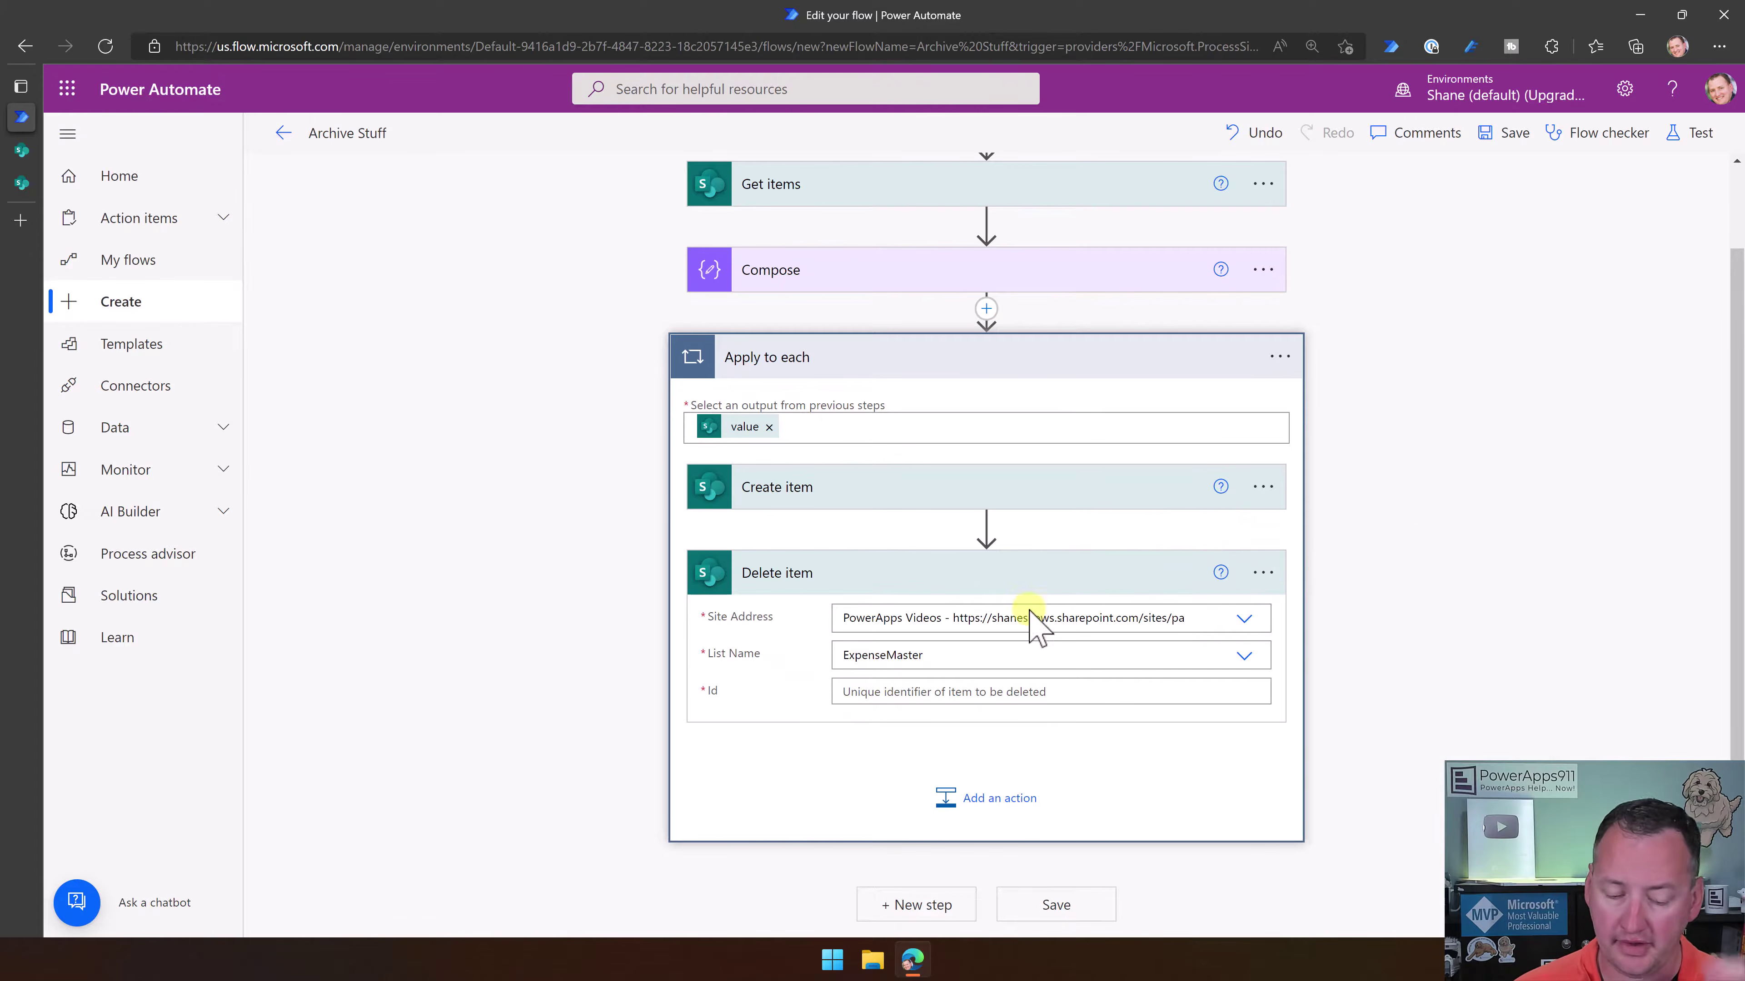
Map the Delete item Id field to the ID value from Get items
click(866, 693)
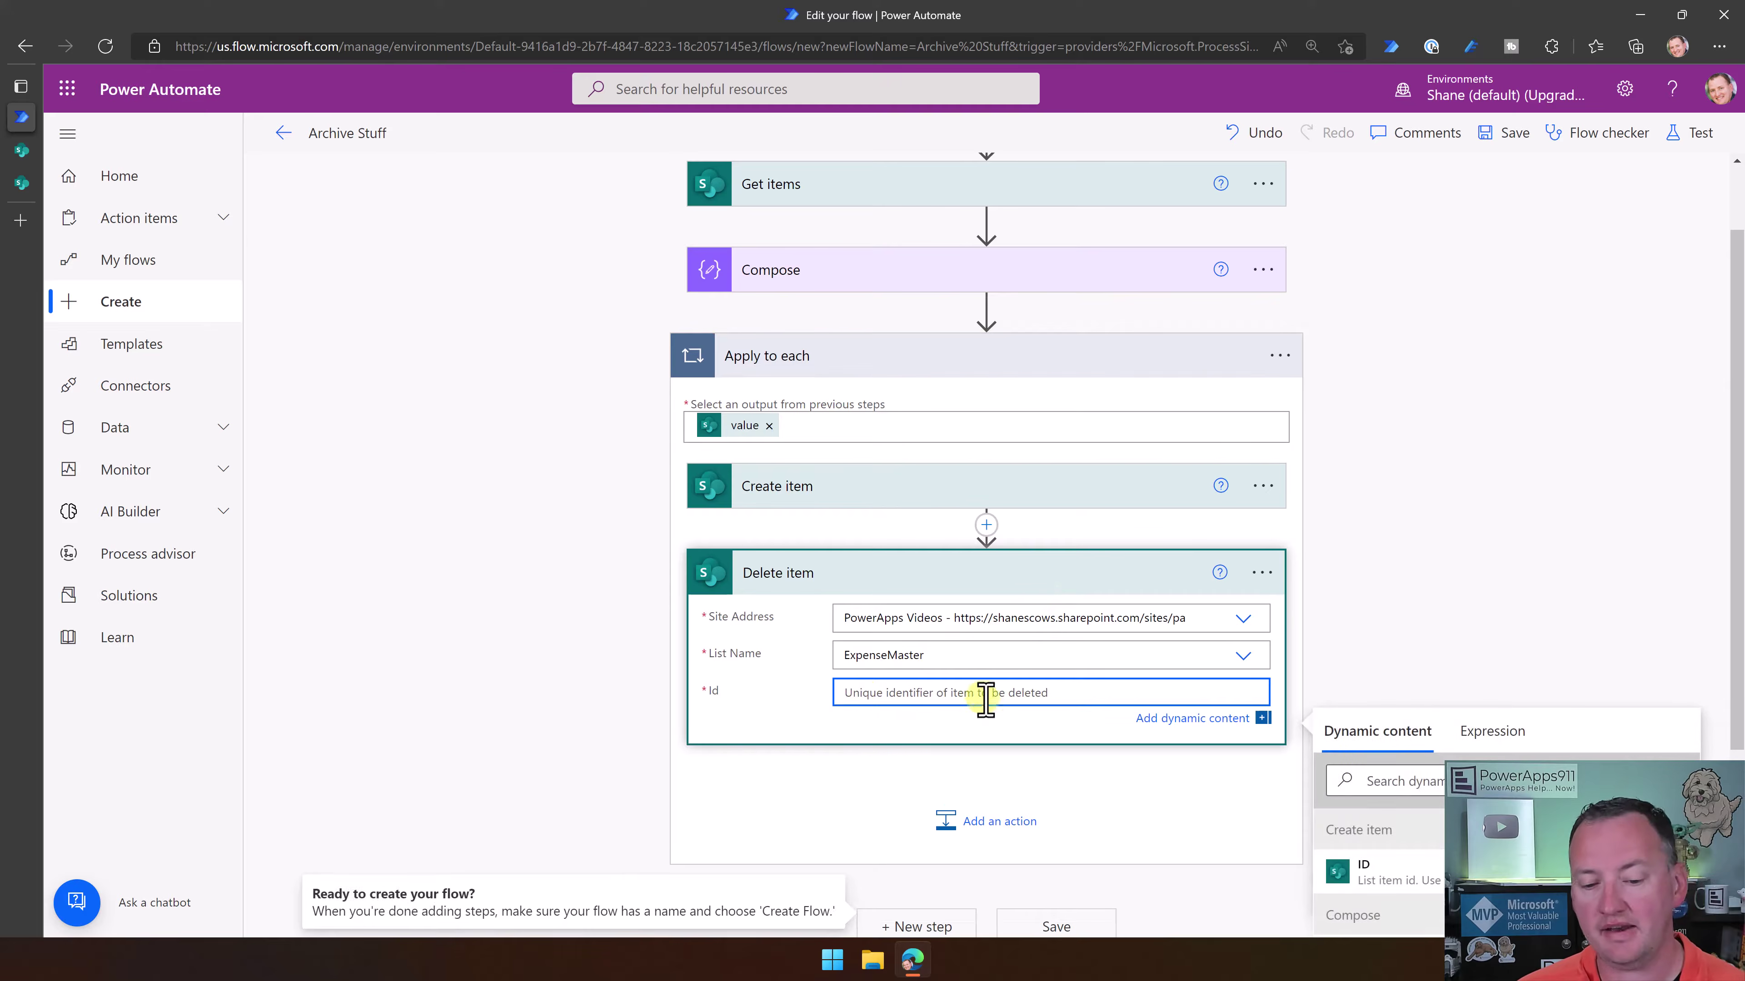
scroll(893, 516, down, 3)
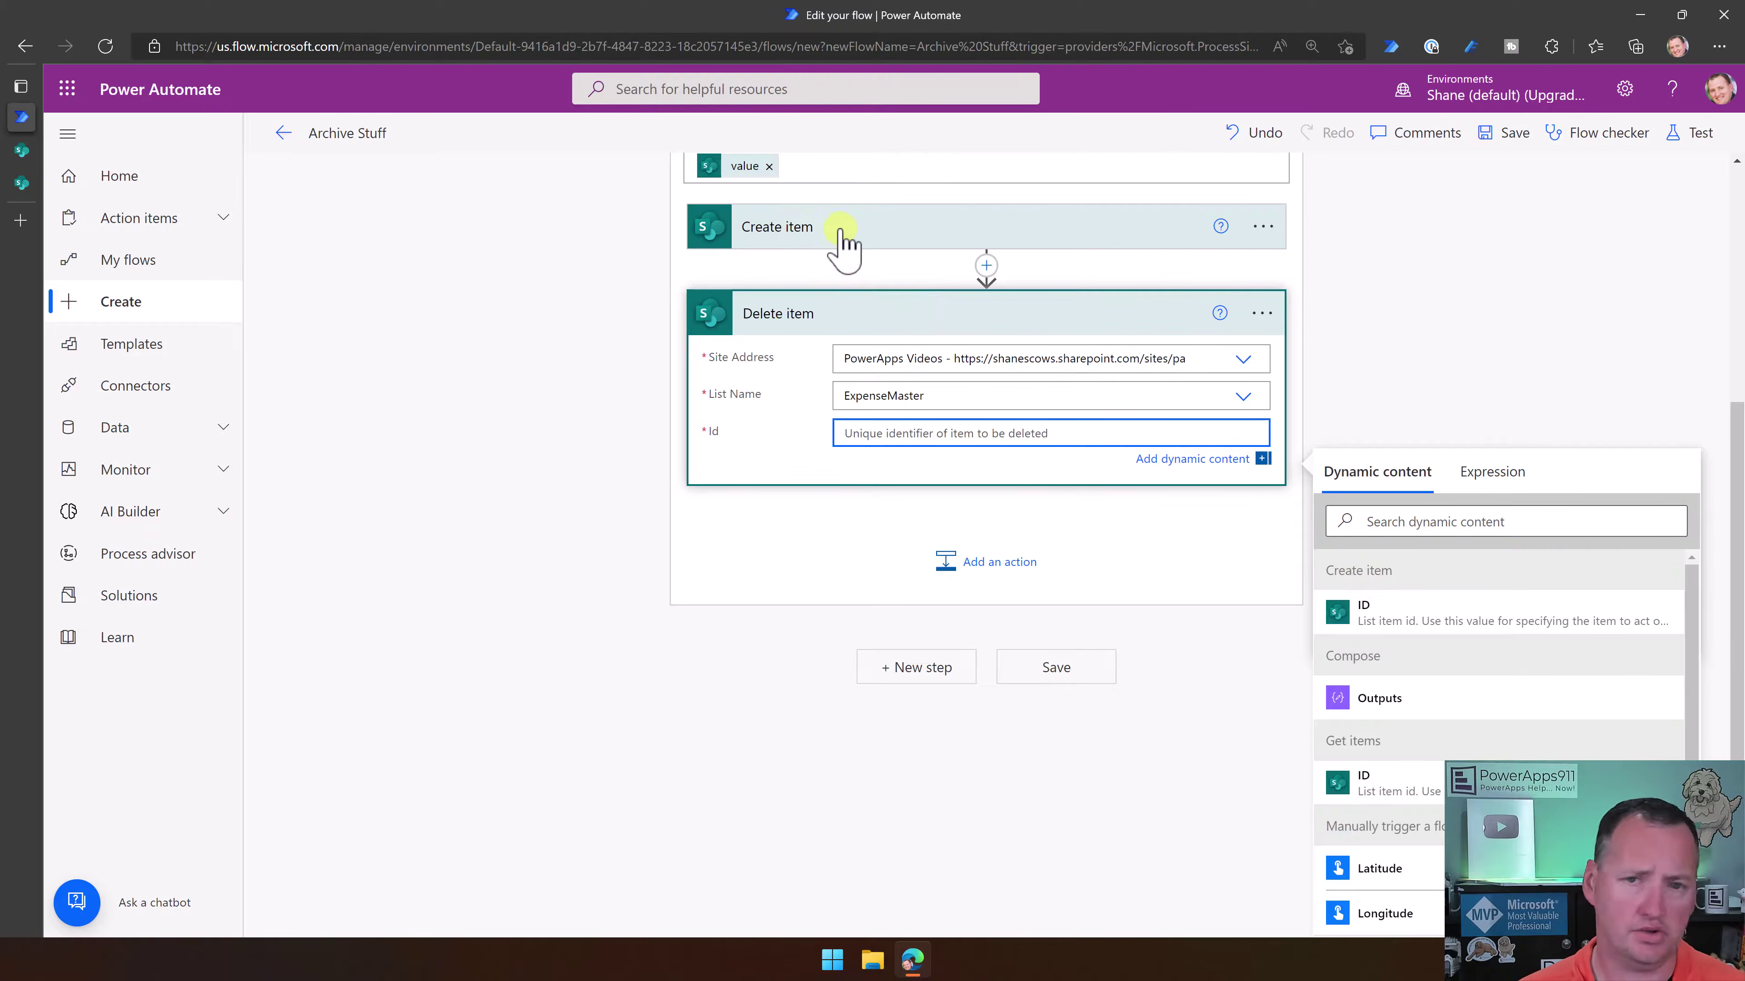
click(1370, 783)
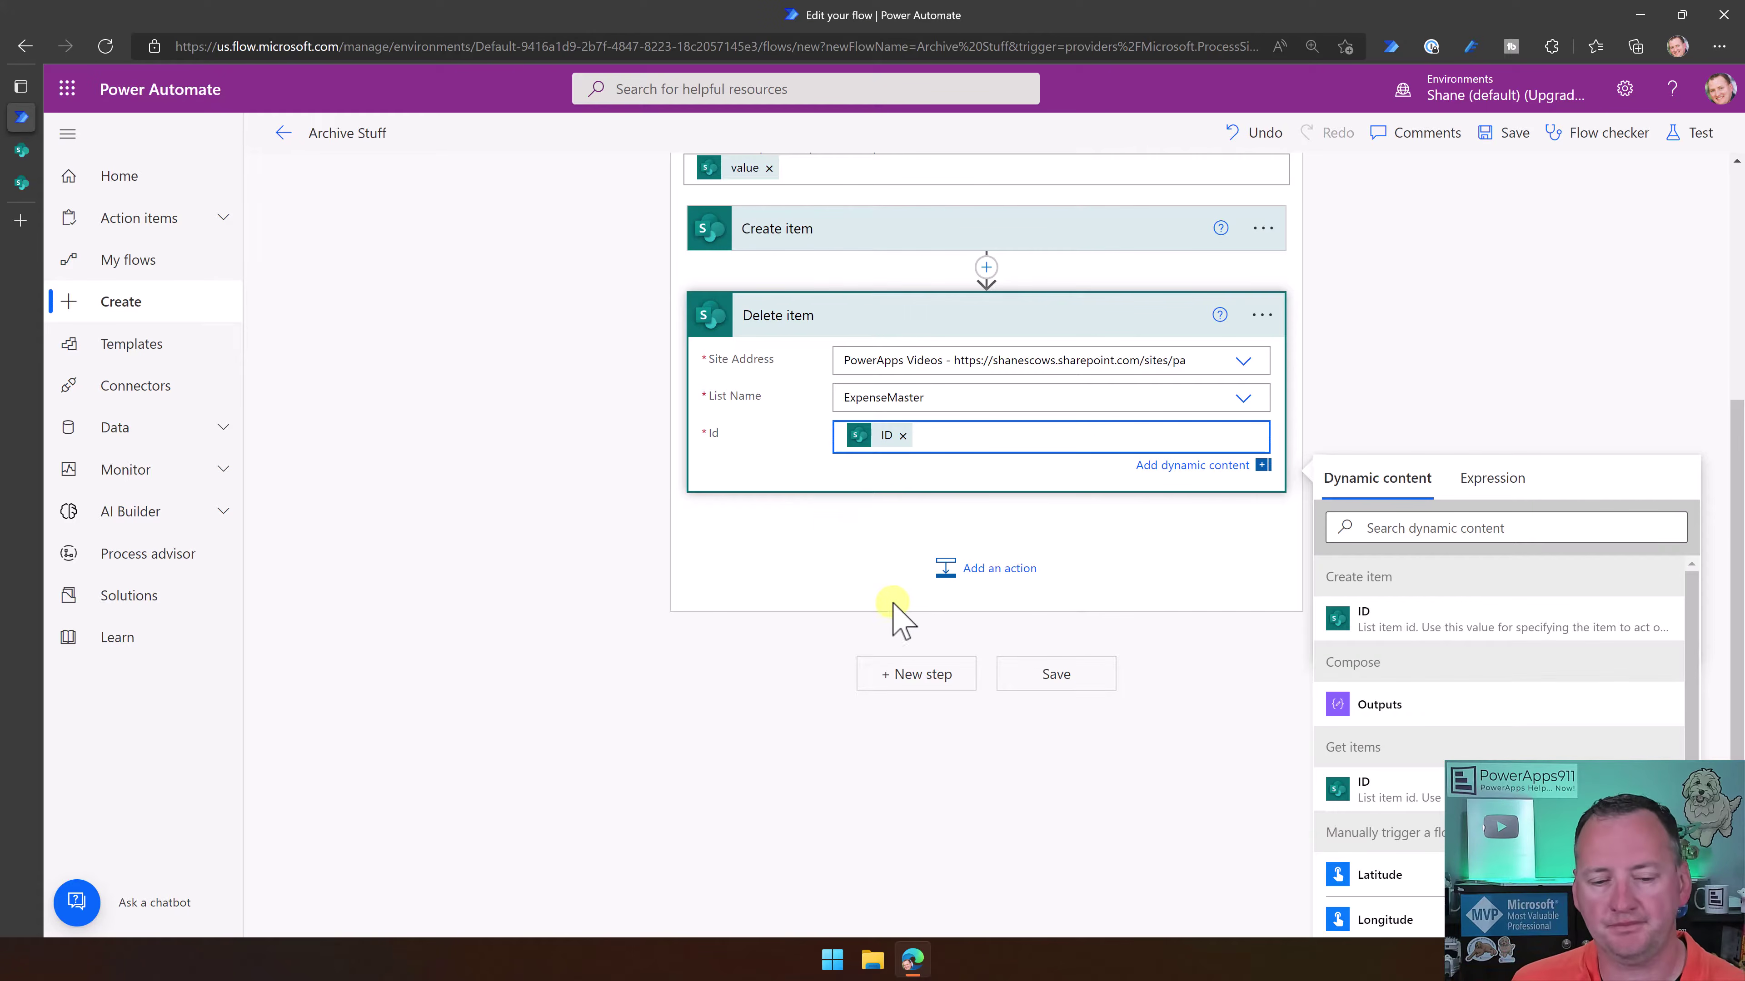
scroll(1038, 543, up, 2)
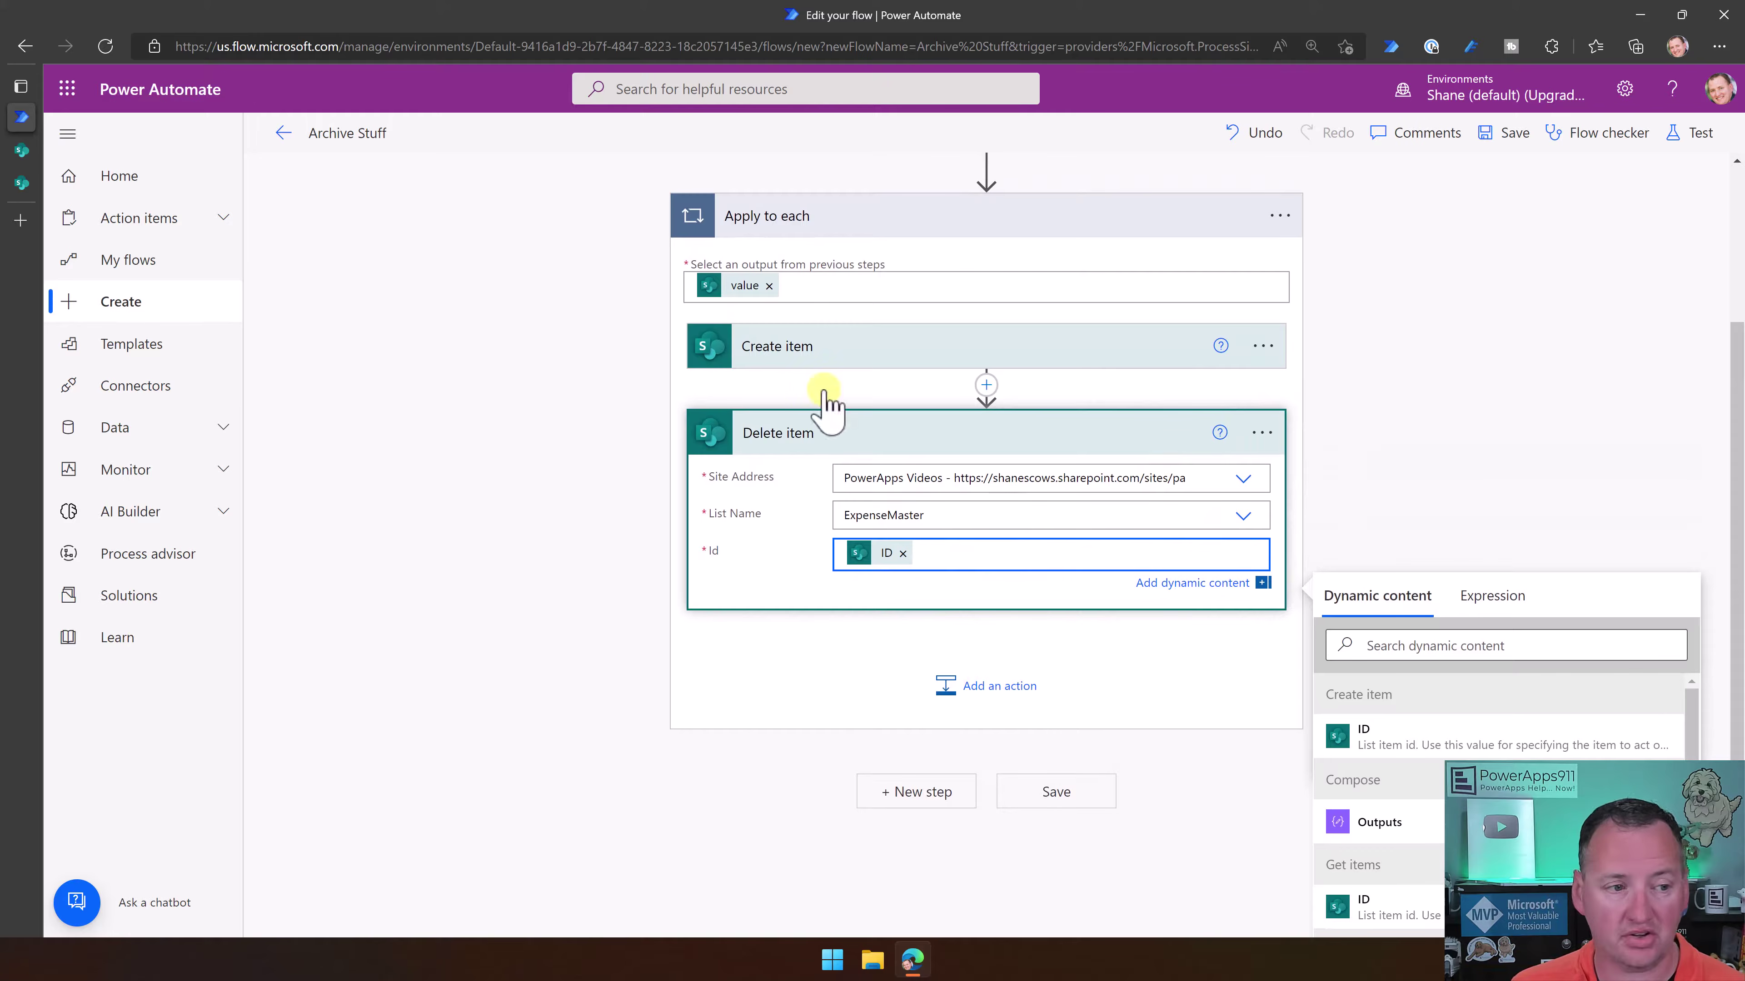
Review the contents of the ExpenseMaster-Archive and ExpenseMaster lists before running the flow
click(23, 152)
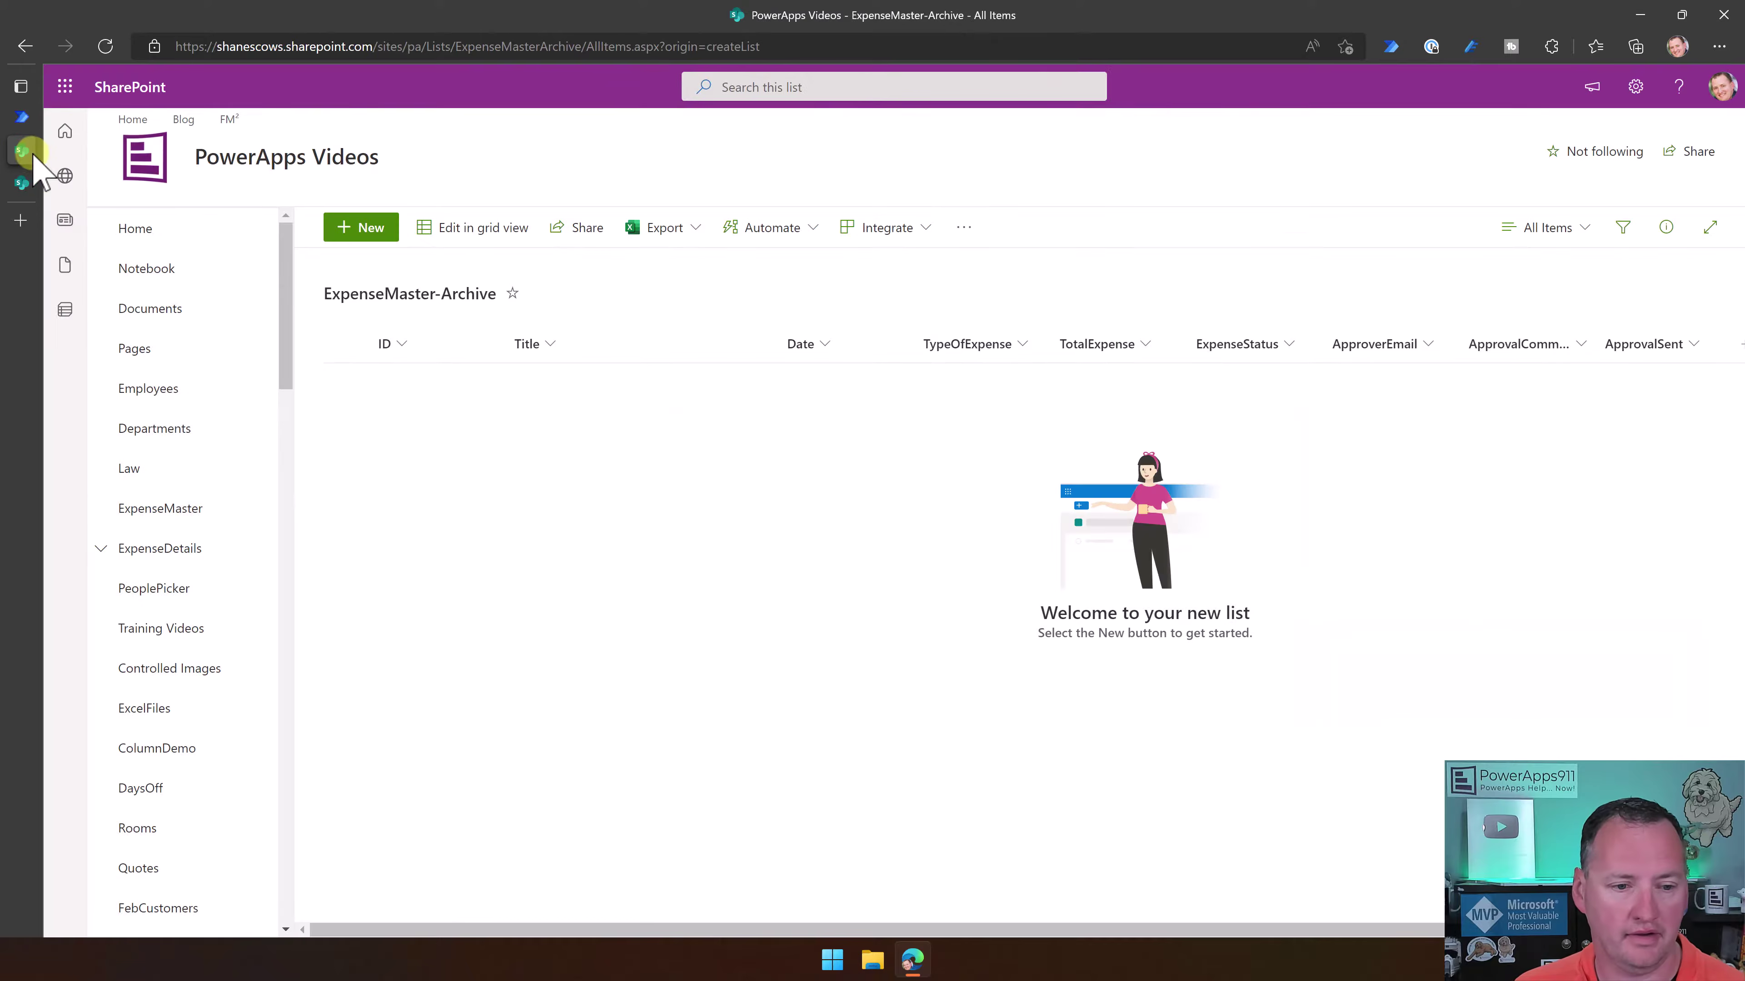
click(21, 183)
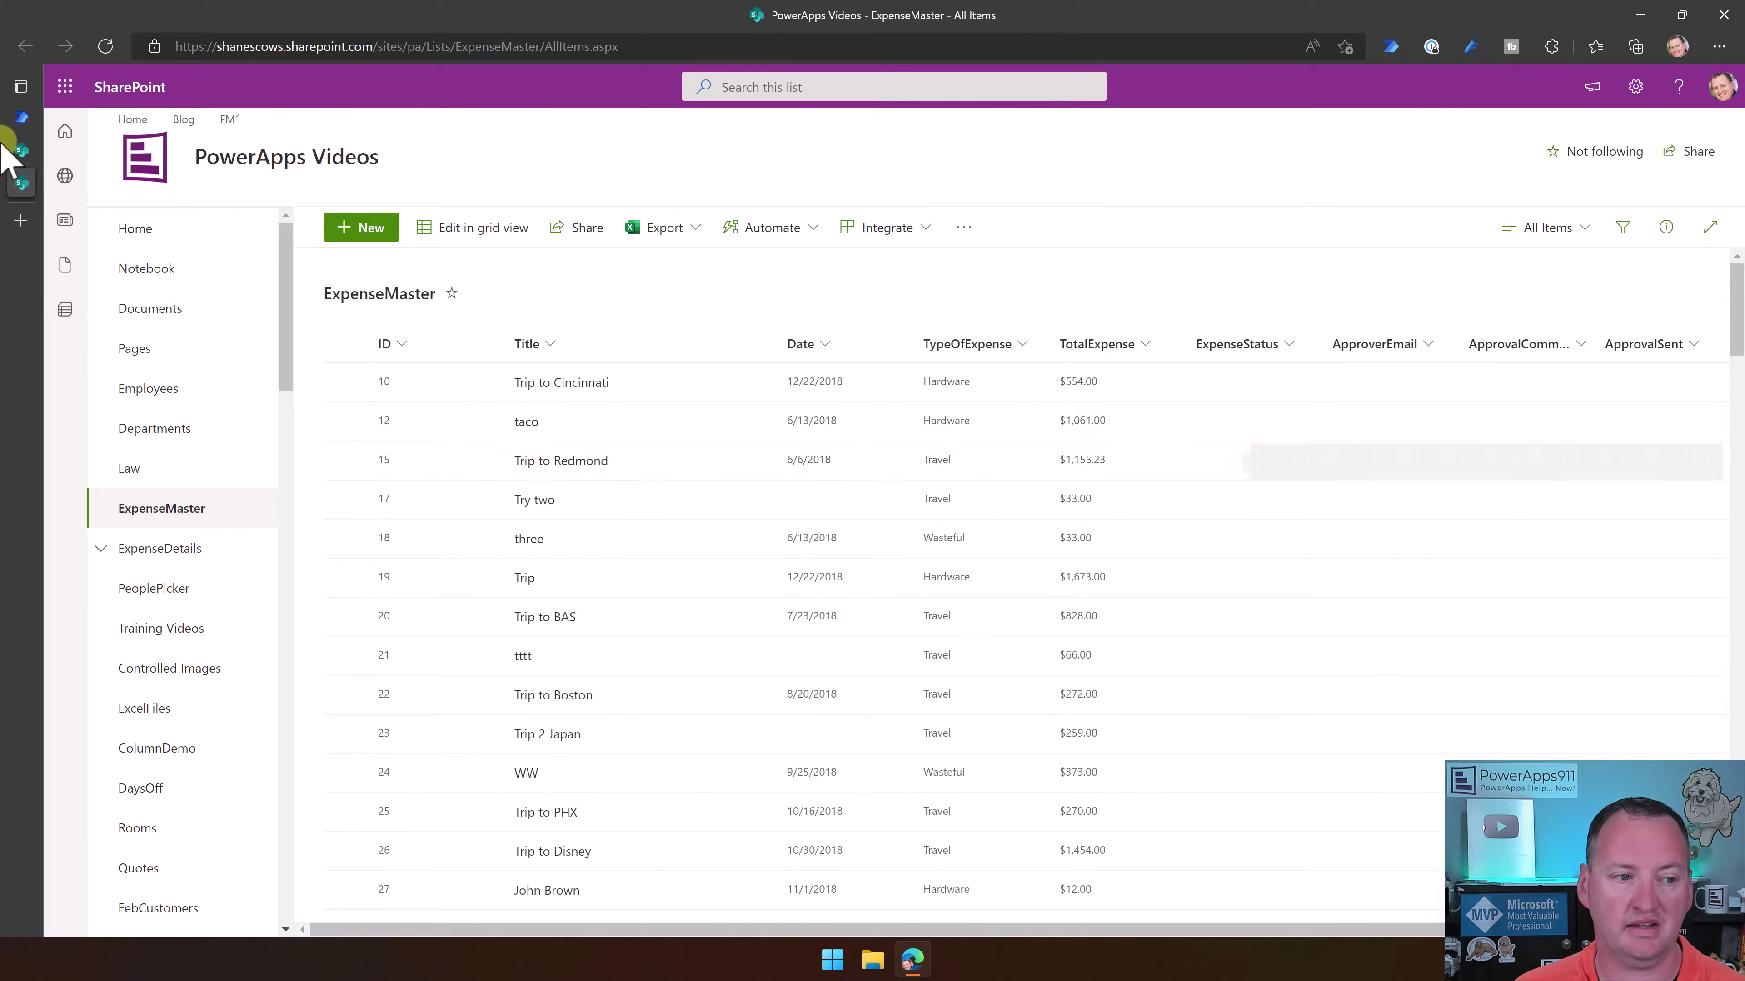
click(21, 152)
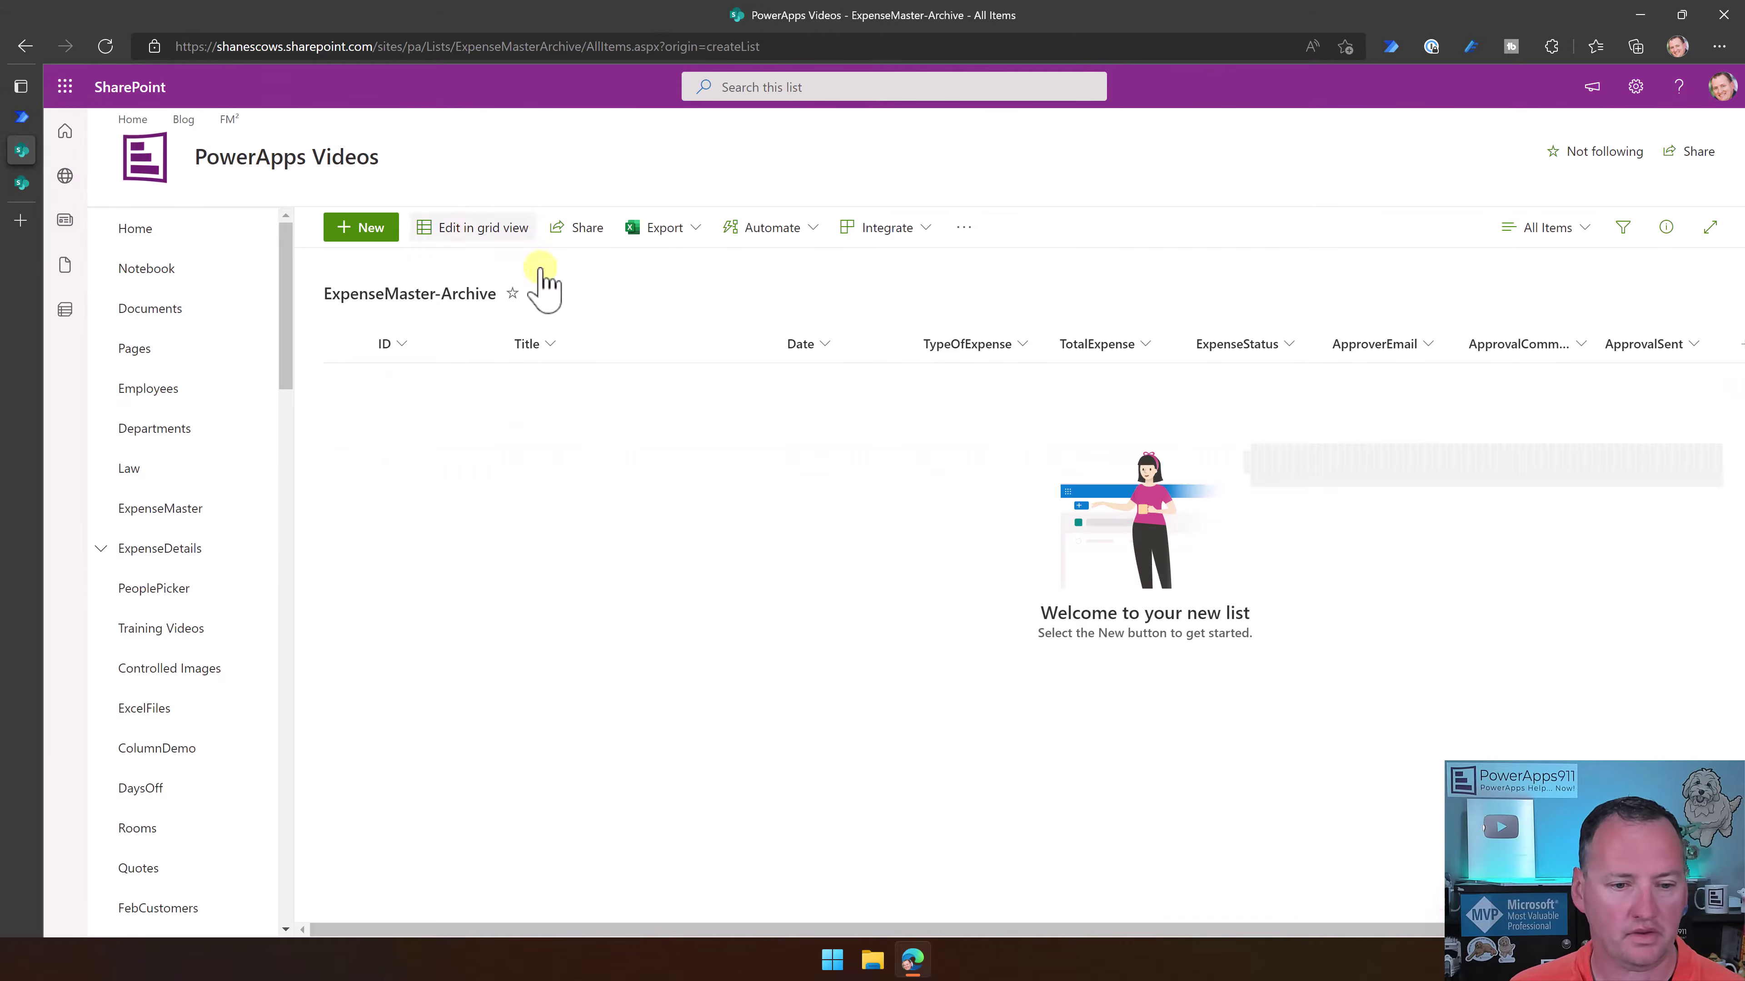
Return to the Archive Stuff flow in Power Automate and test it automatically with the most recent successful trigger
click(21, 118)
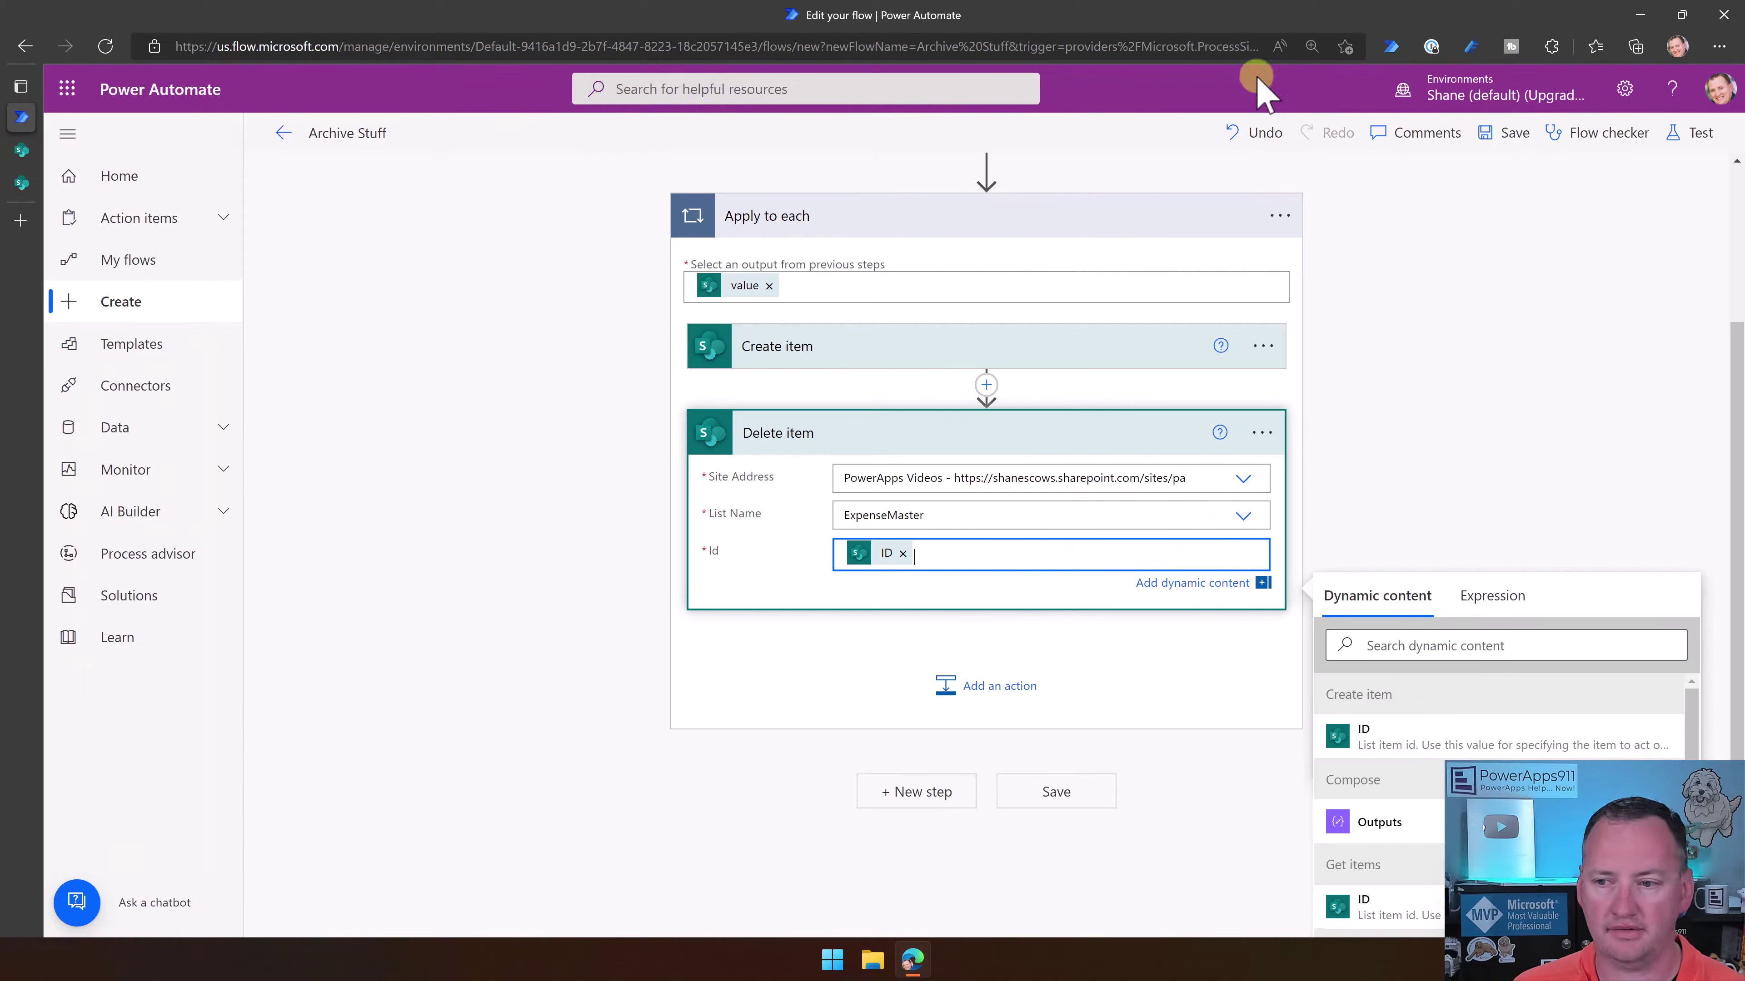
click(1702, 133)
click(1489, 311)
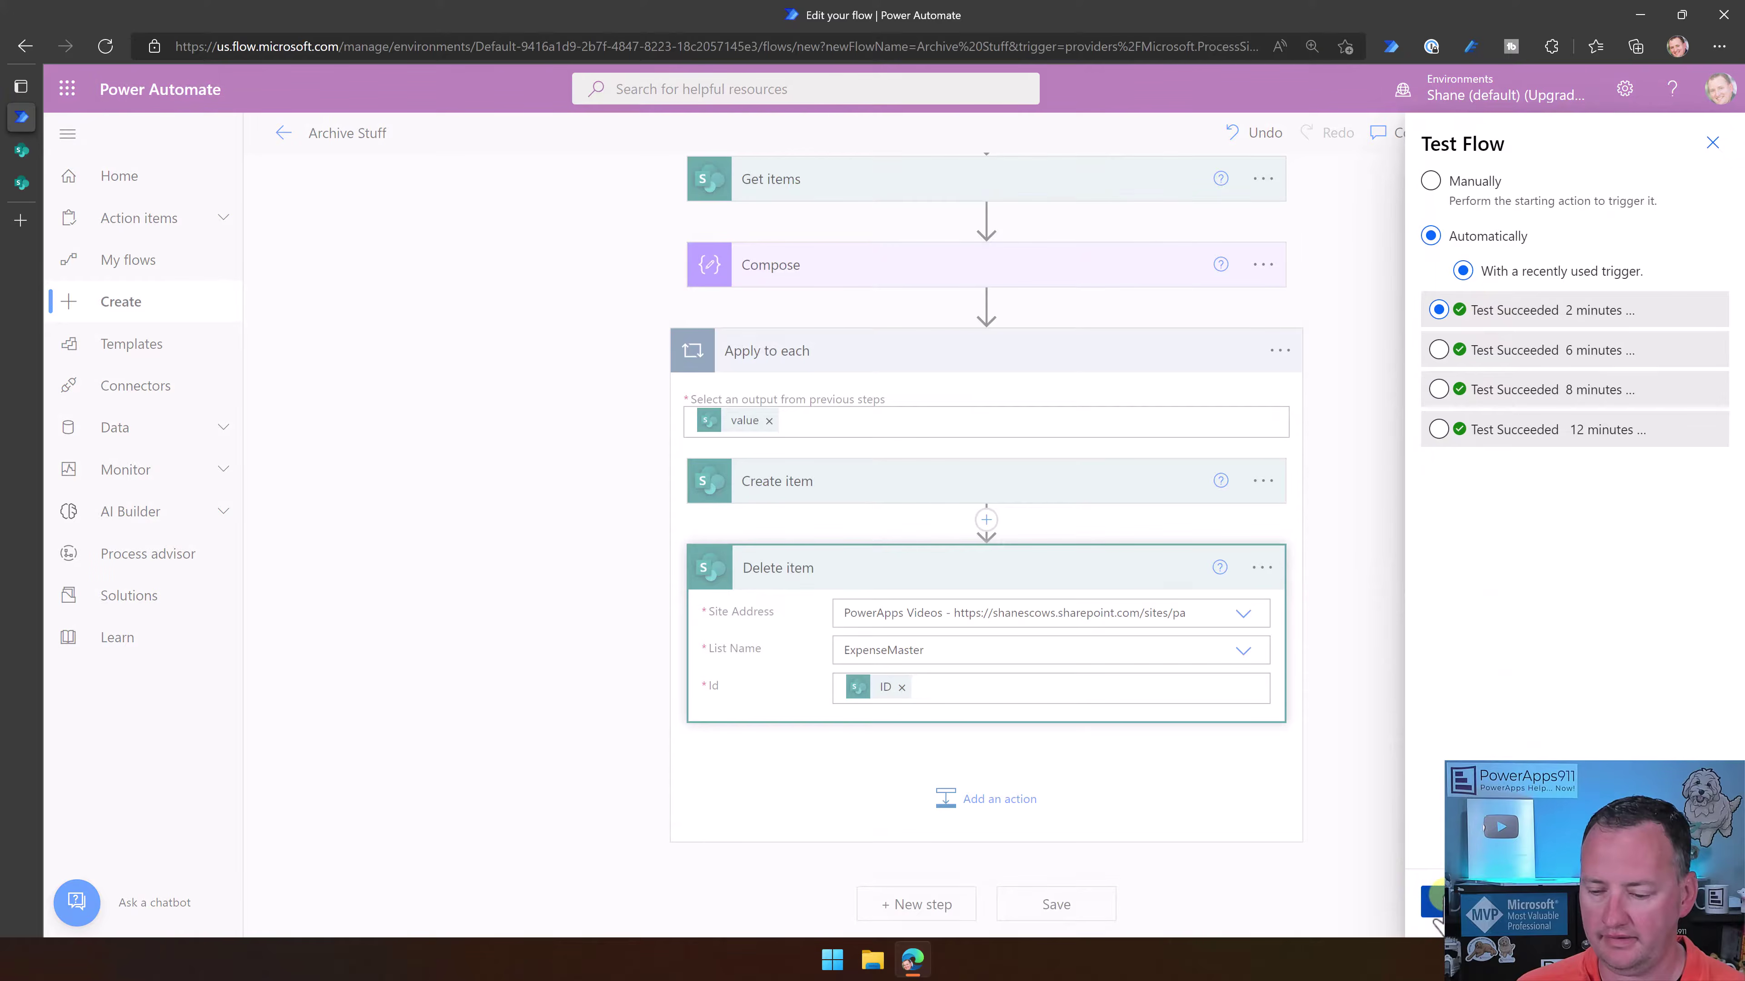
click(1436, 897)
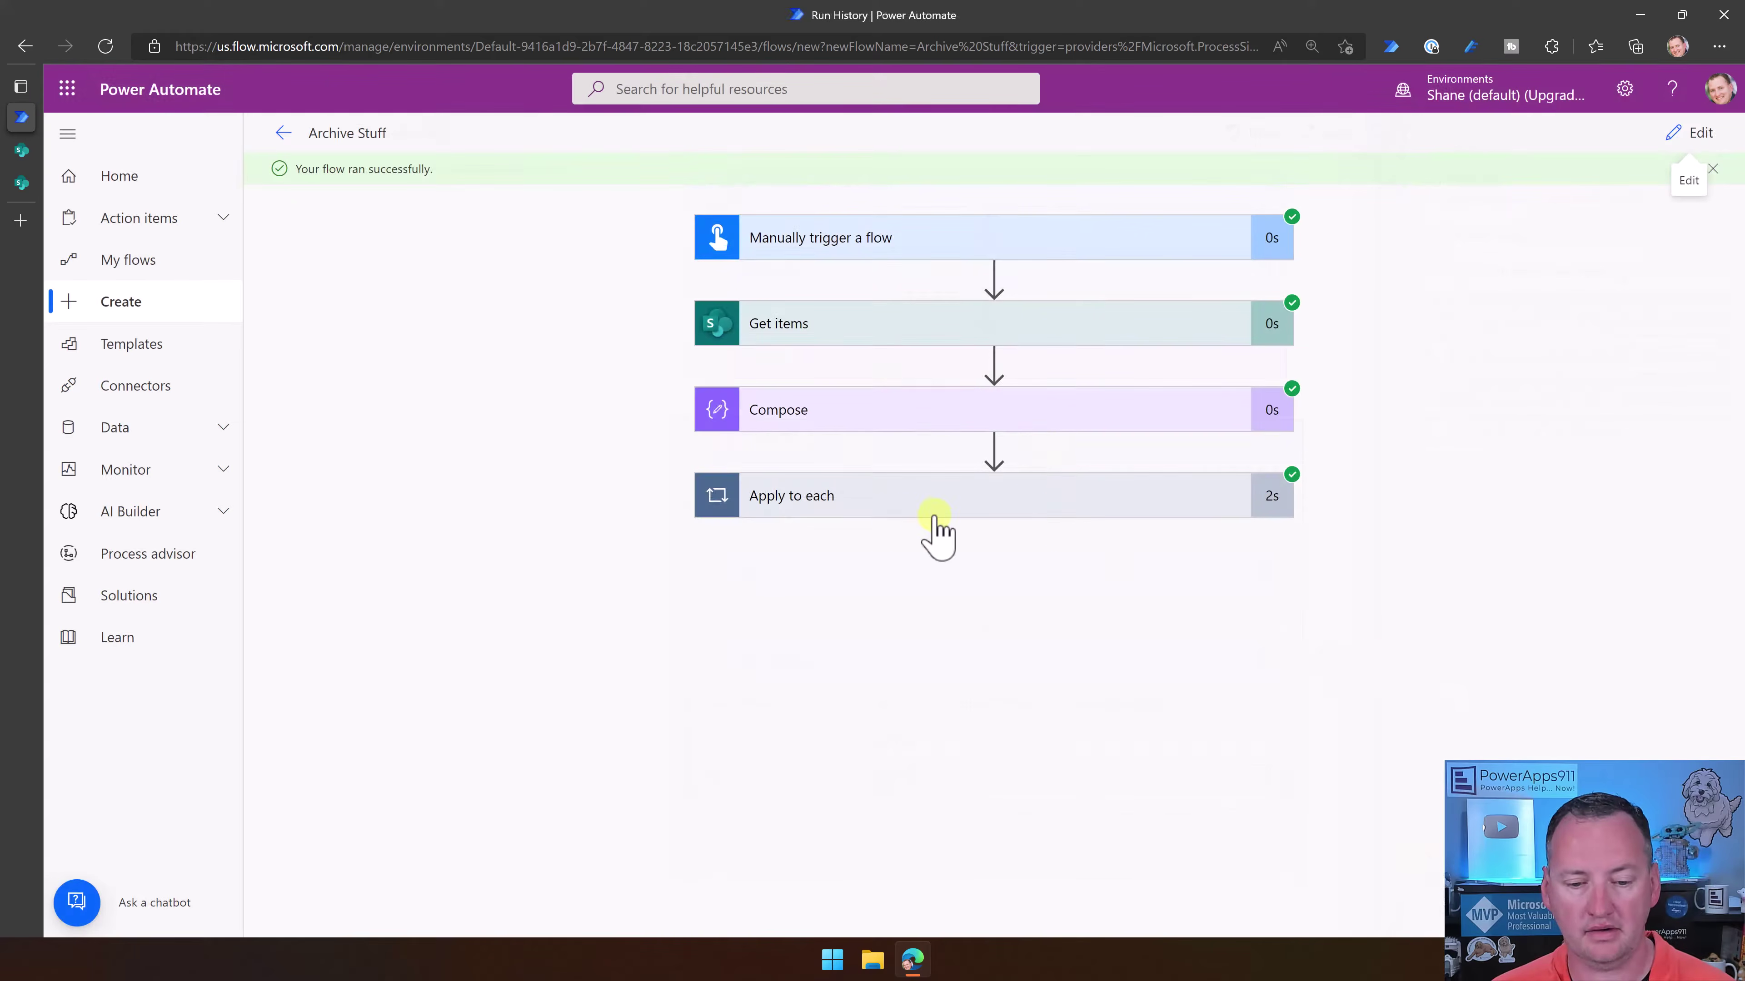
Refresh the ExpenseMaster-Archive list and compare its contents with the ExpenseMaster list
click(27, 151)
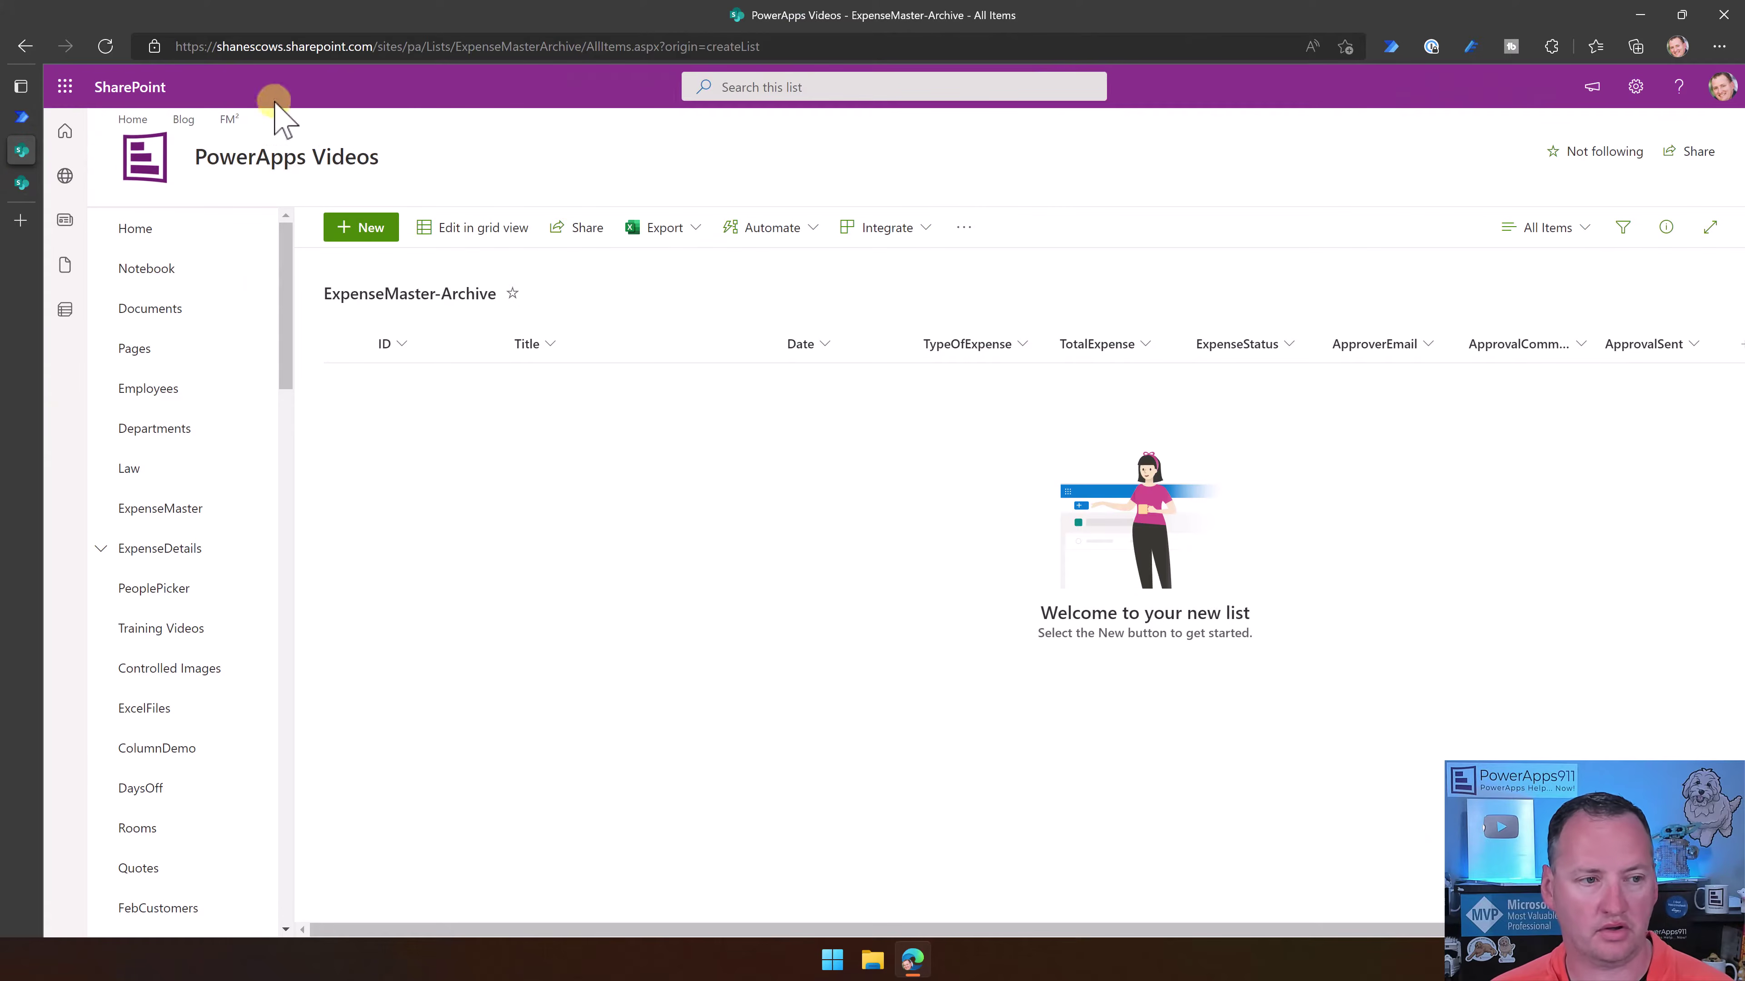
click(103, 47)
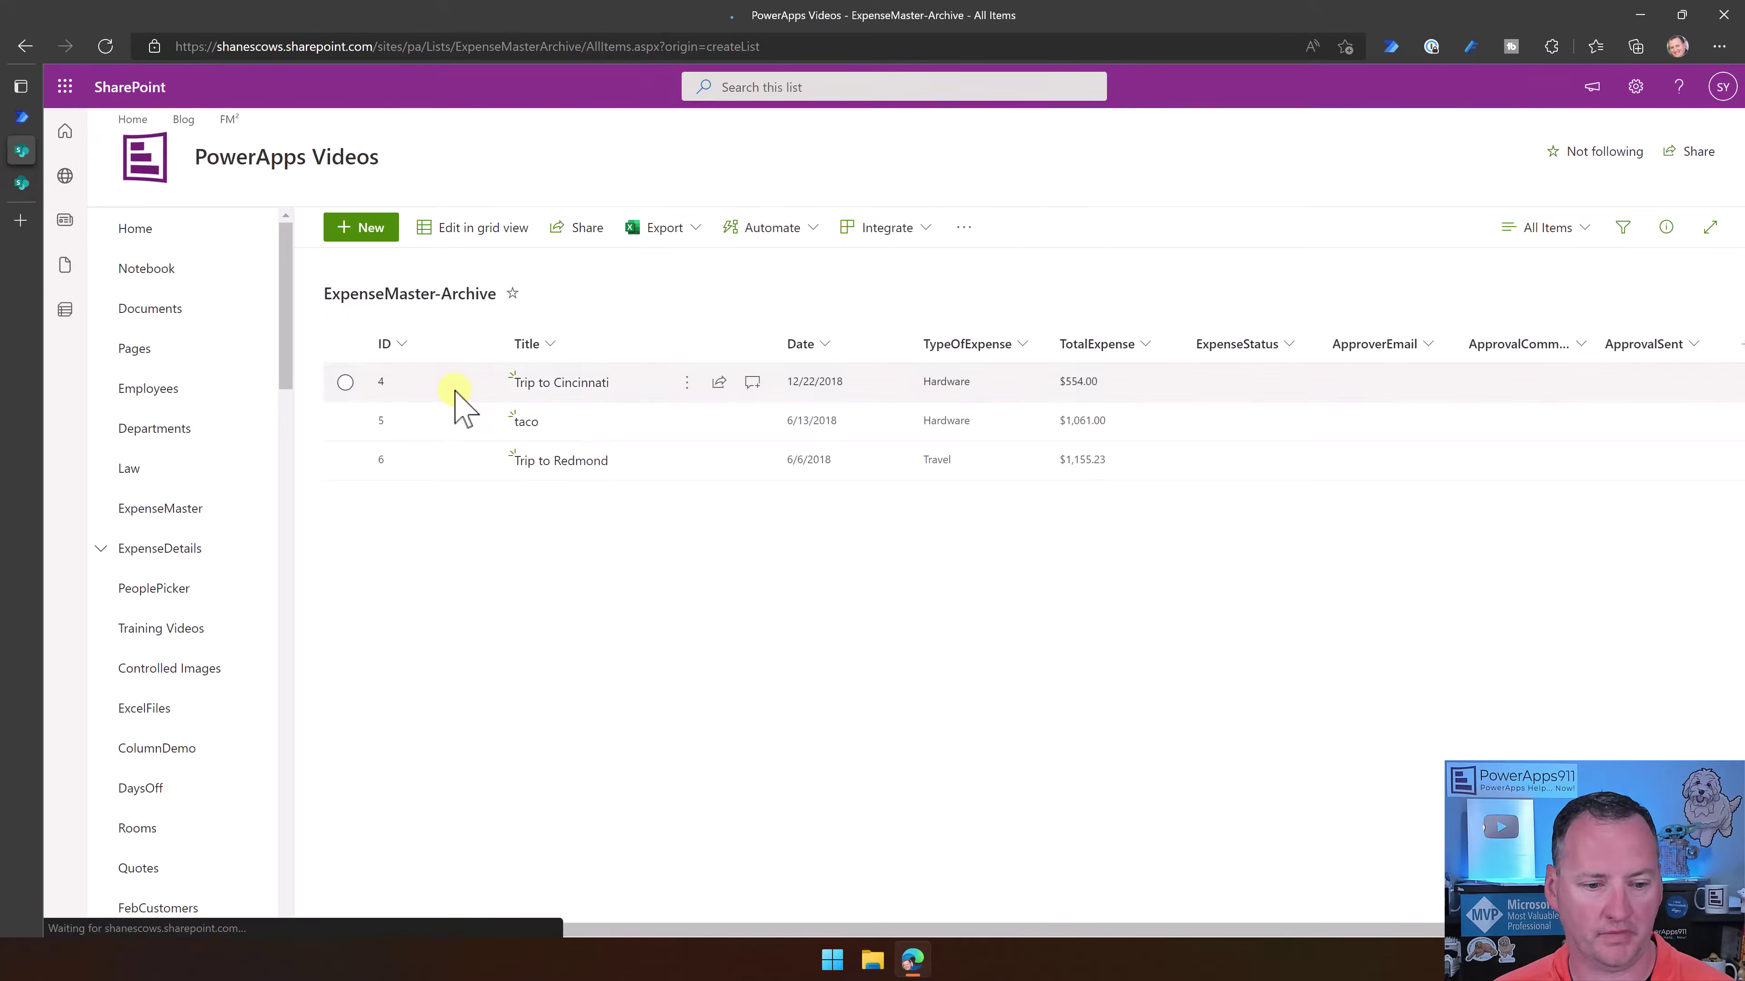
click(22, 183)
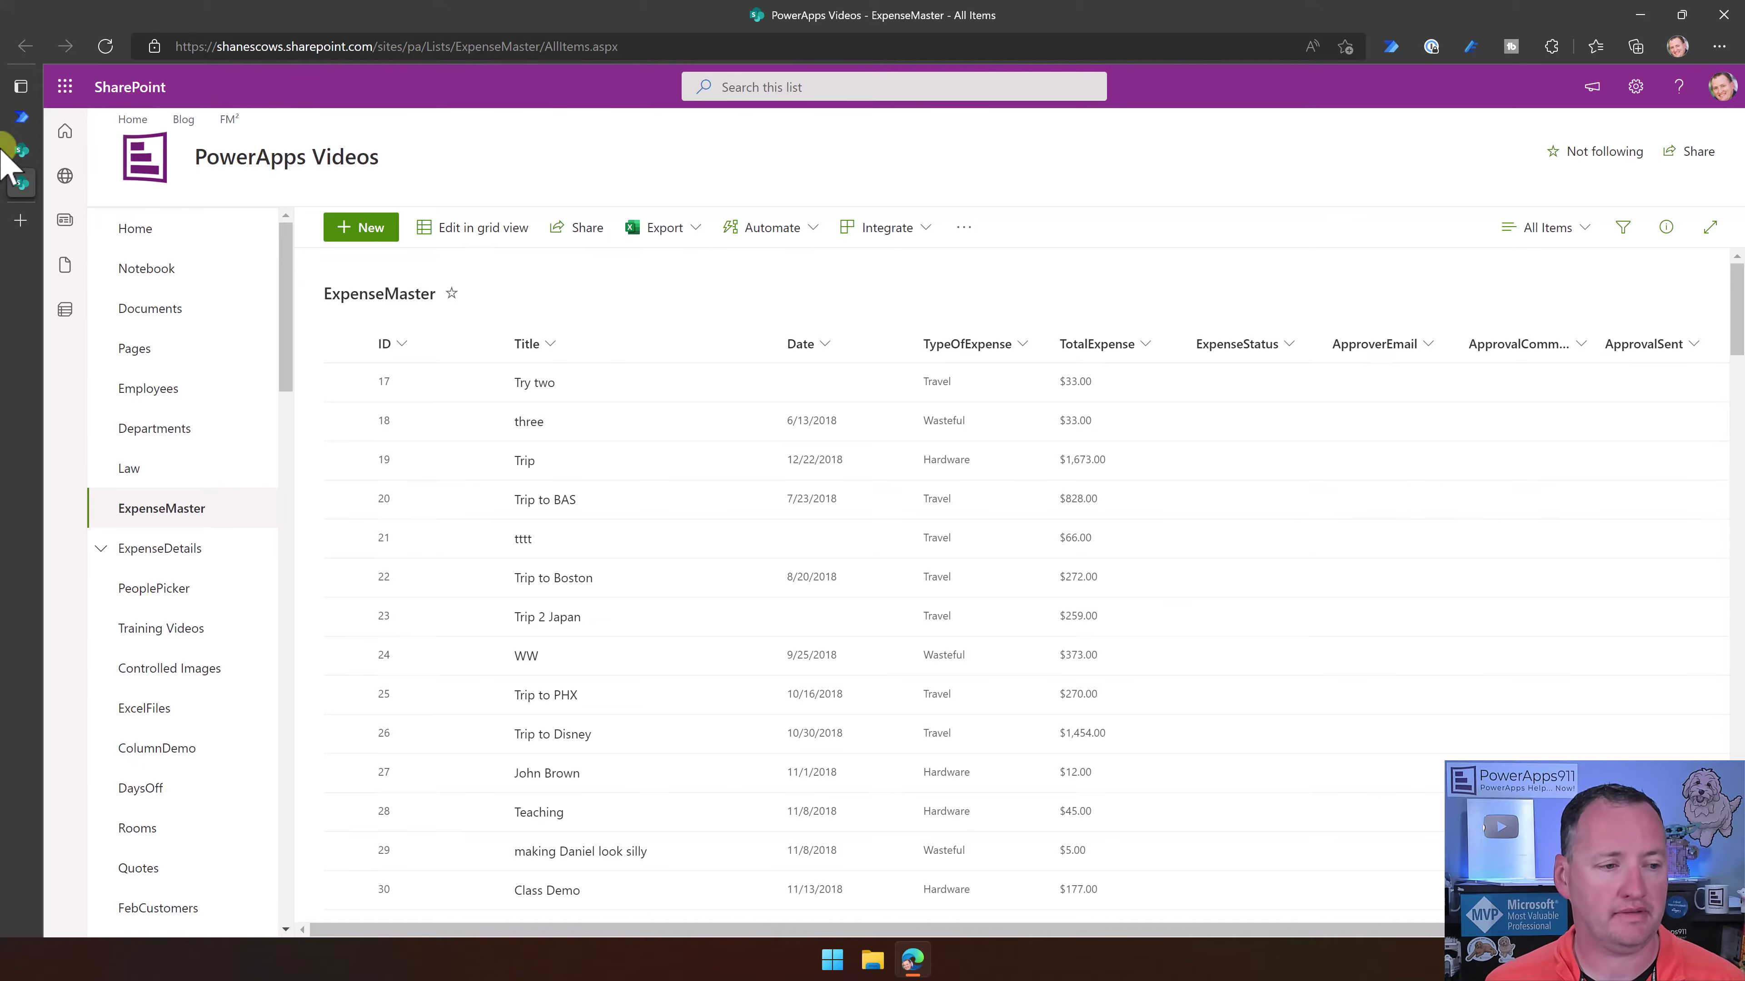
click(21, 150)
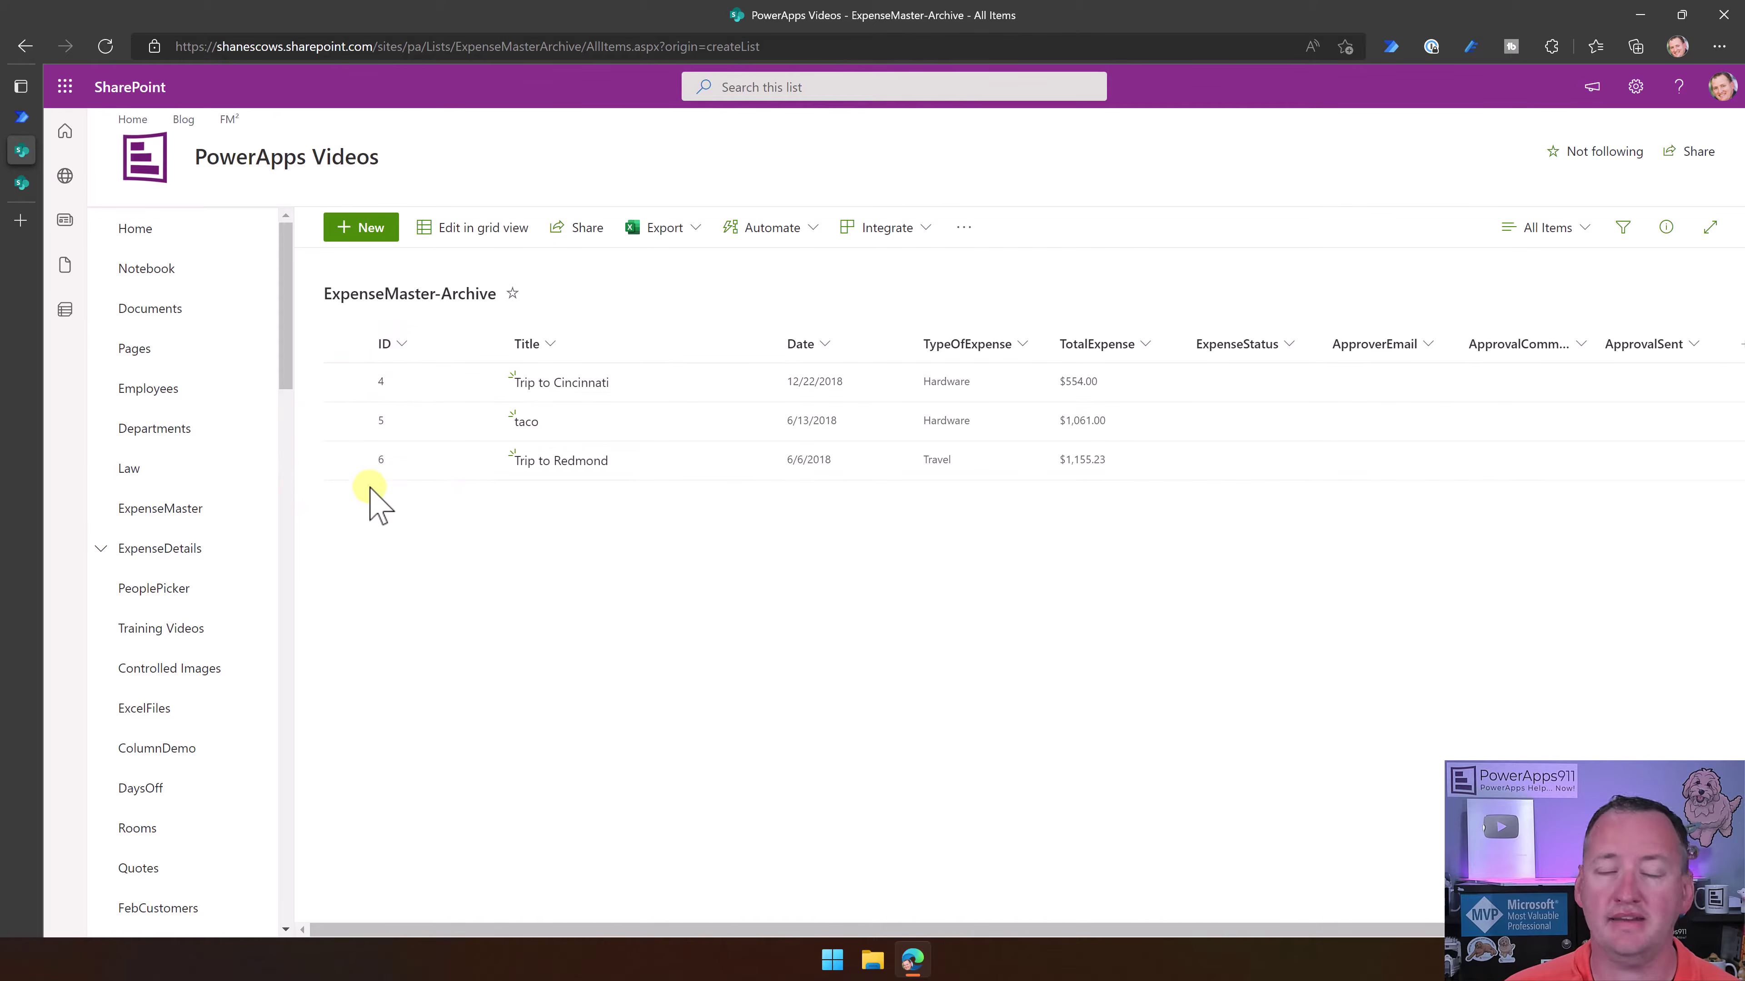
Examine the Get items inputs and the Apply to each iterations in the flow's run history
mouse_move(38, 210)
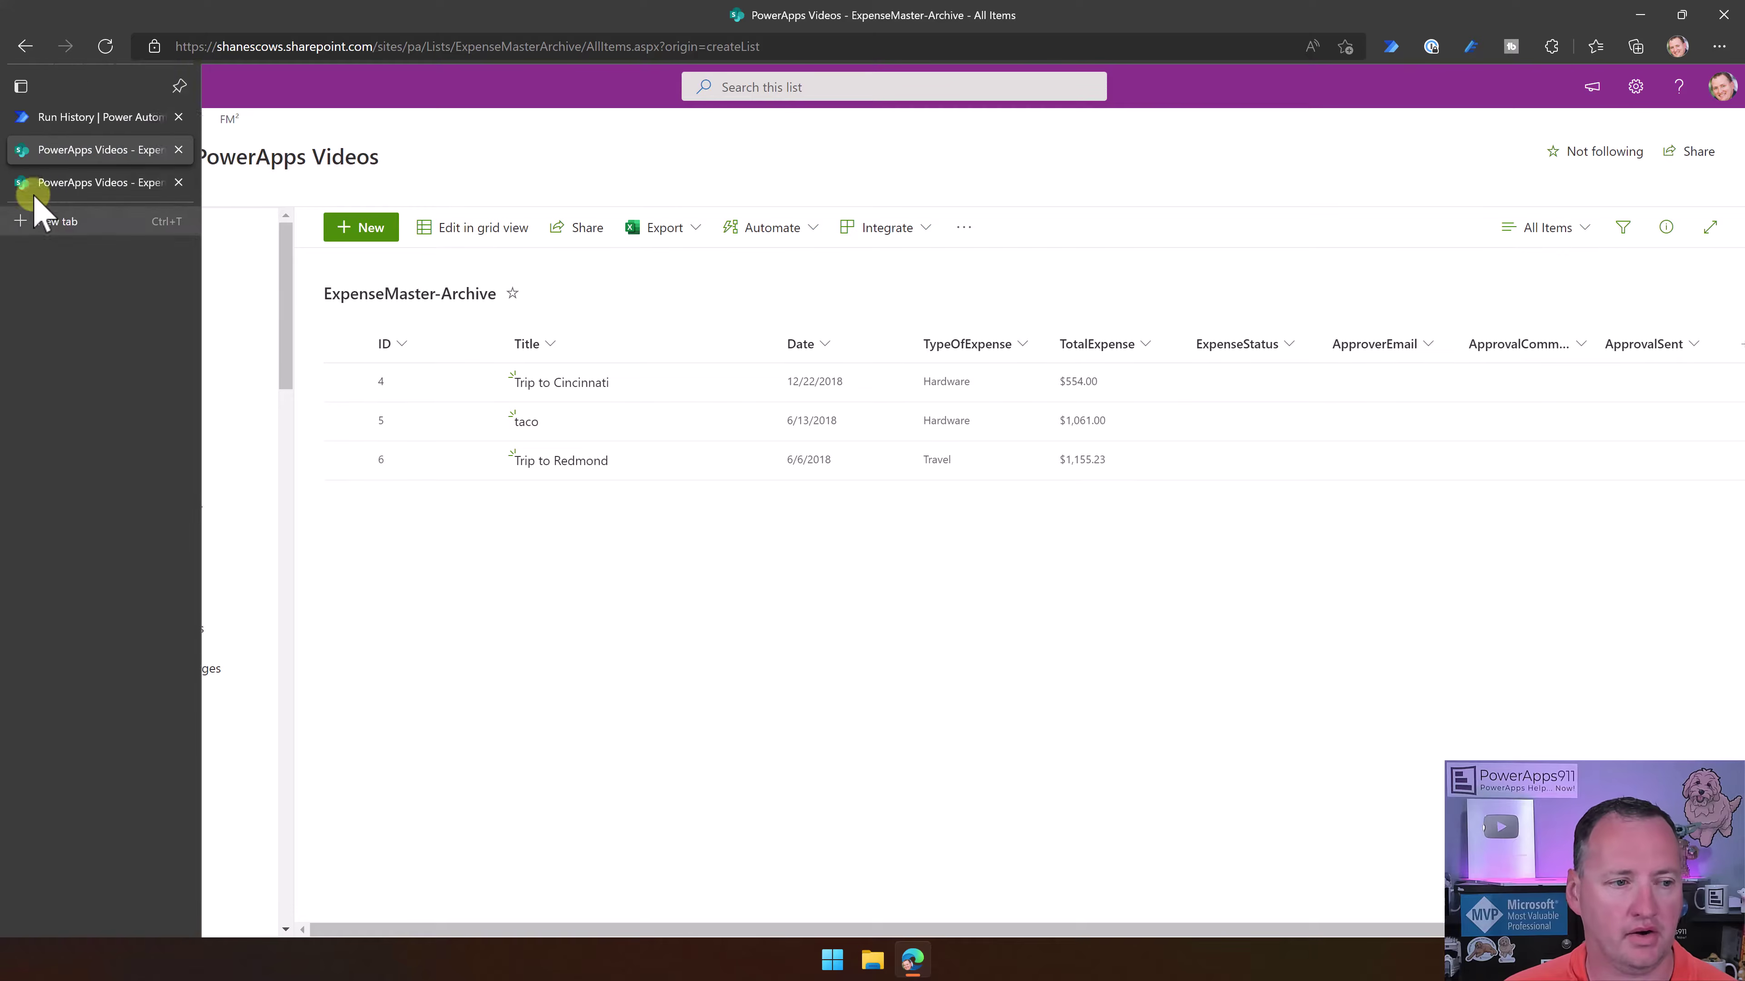
click(62, 117)
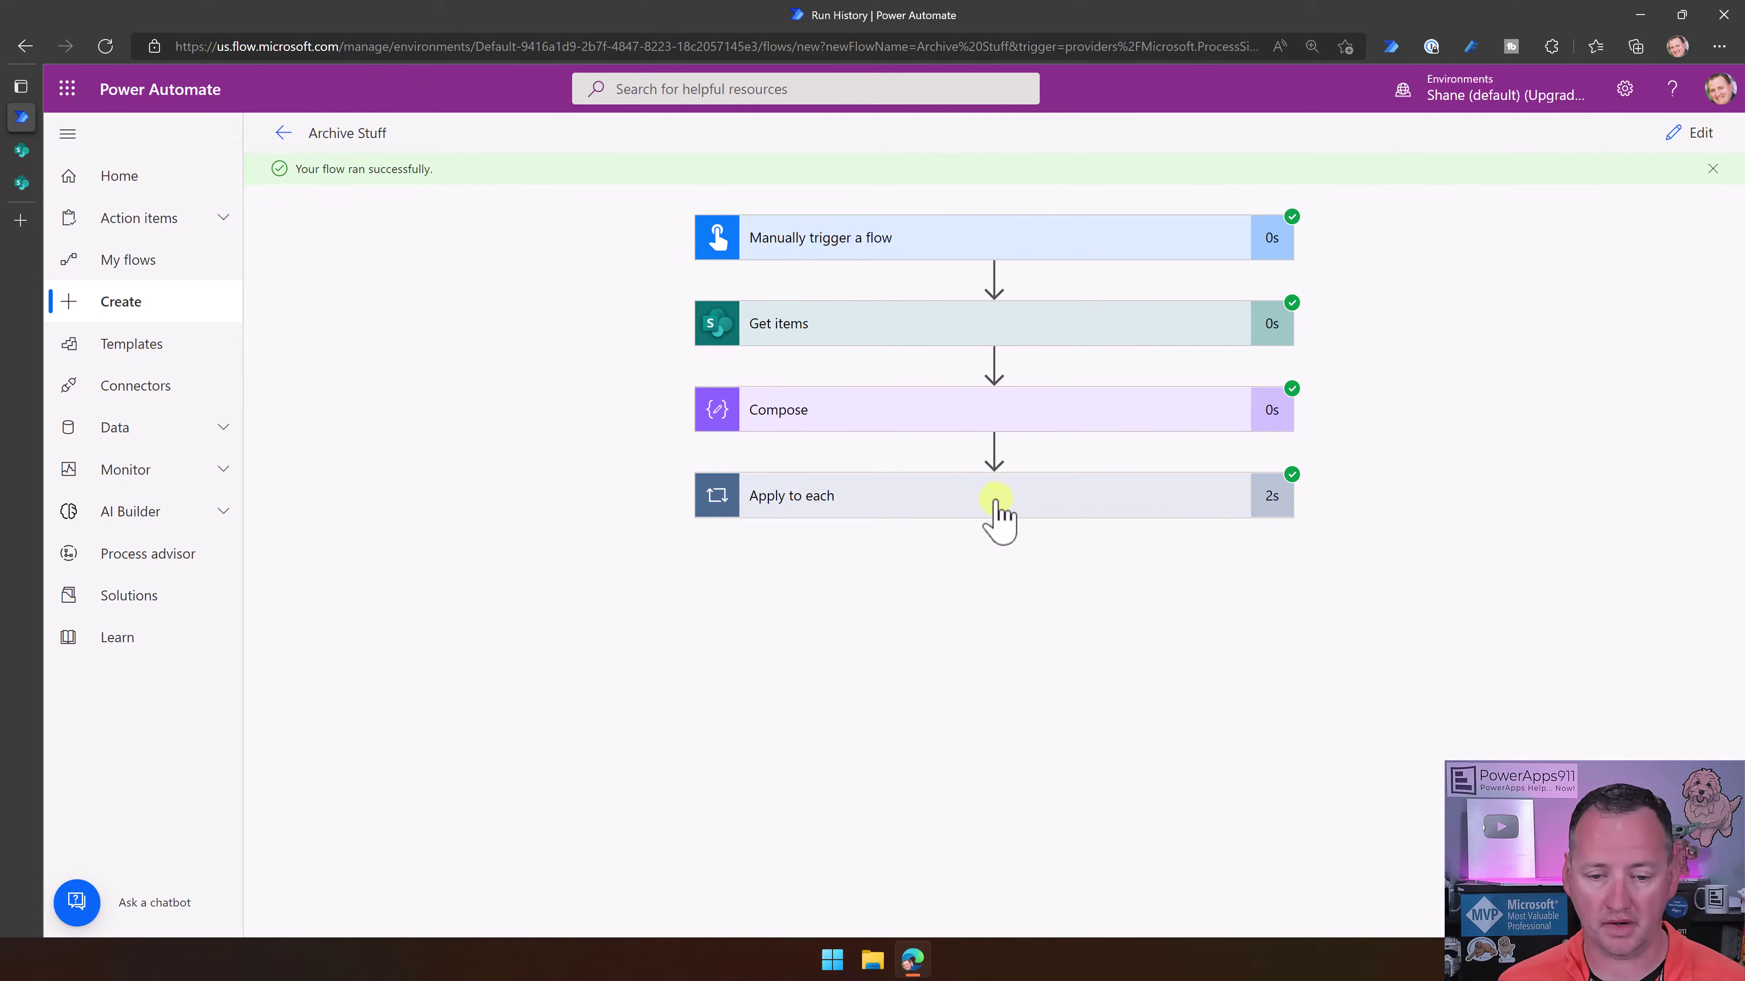
click(809, 326)
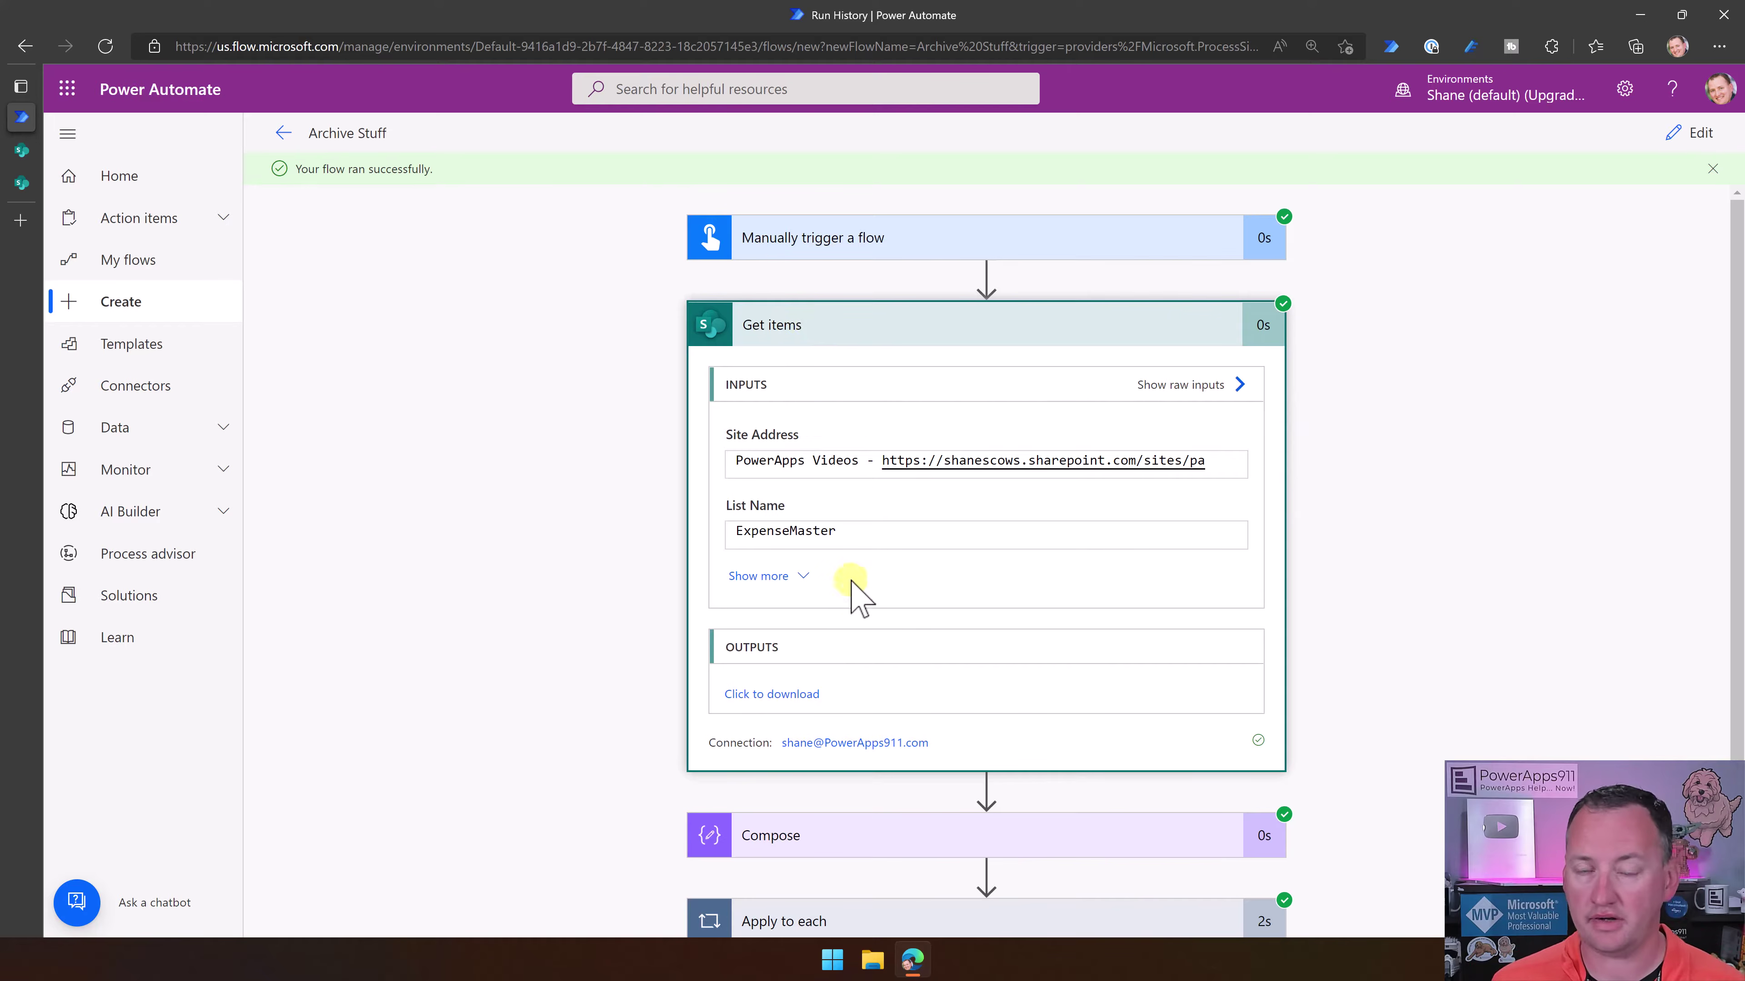
click(849, 330)
click(877, 503)
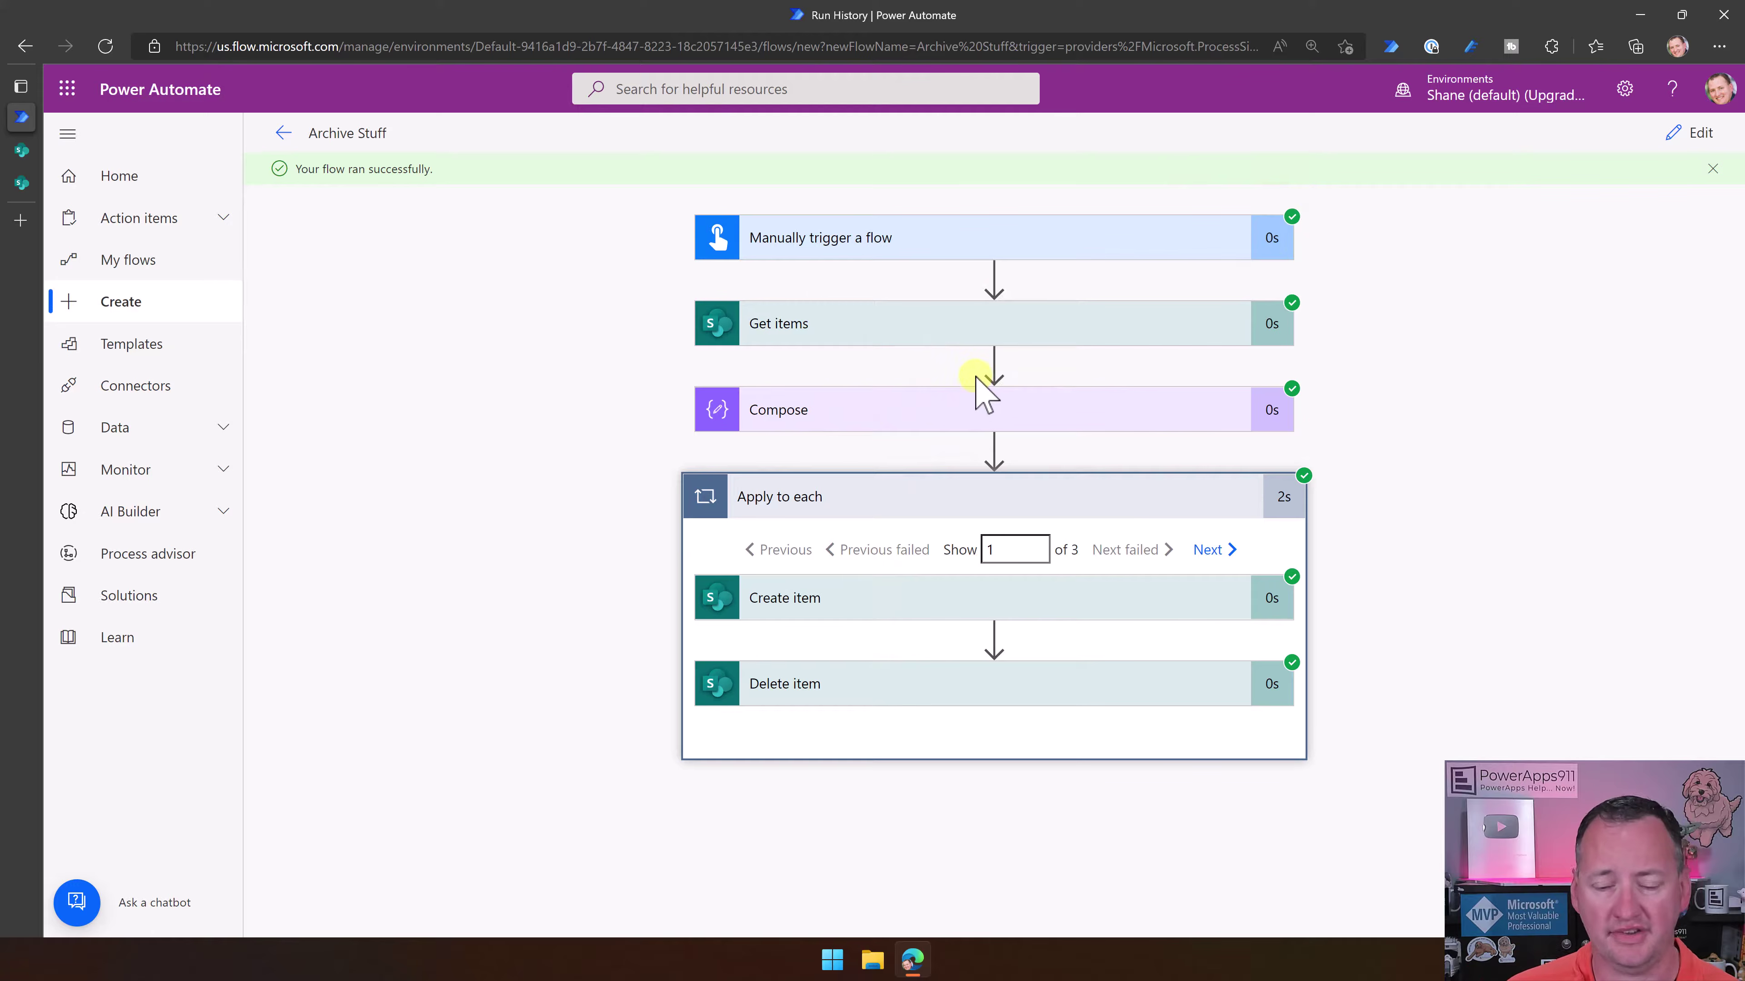
click(1712, 169)
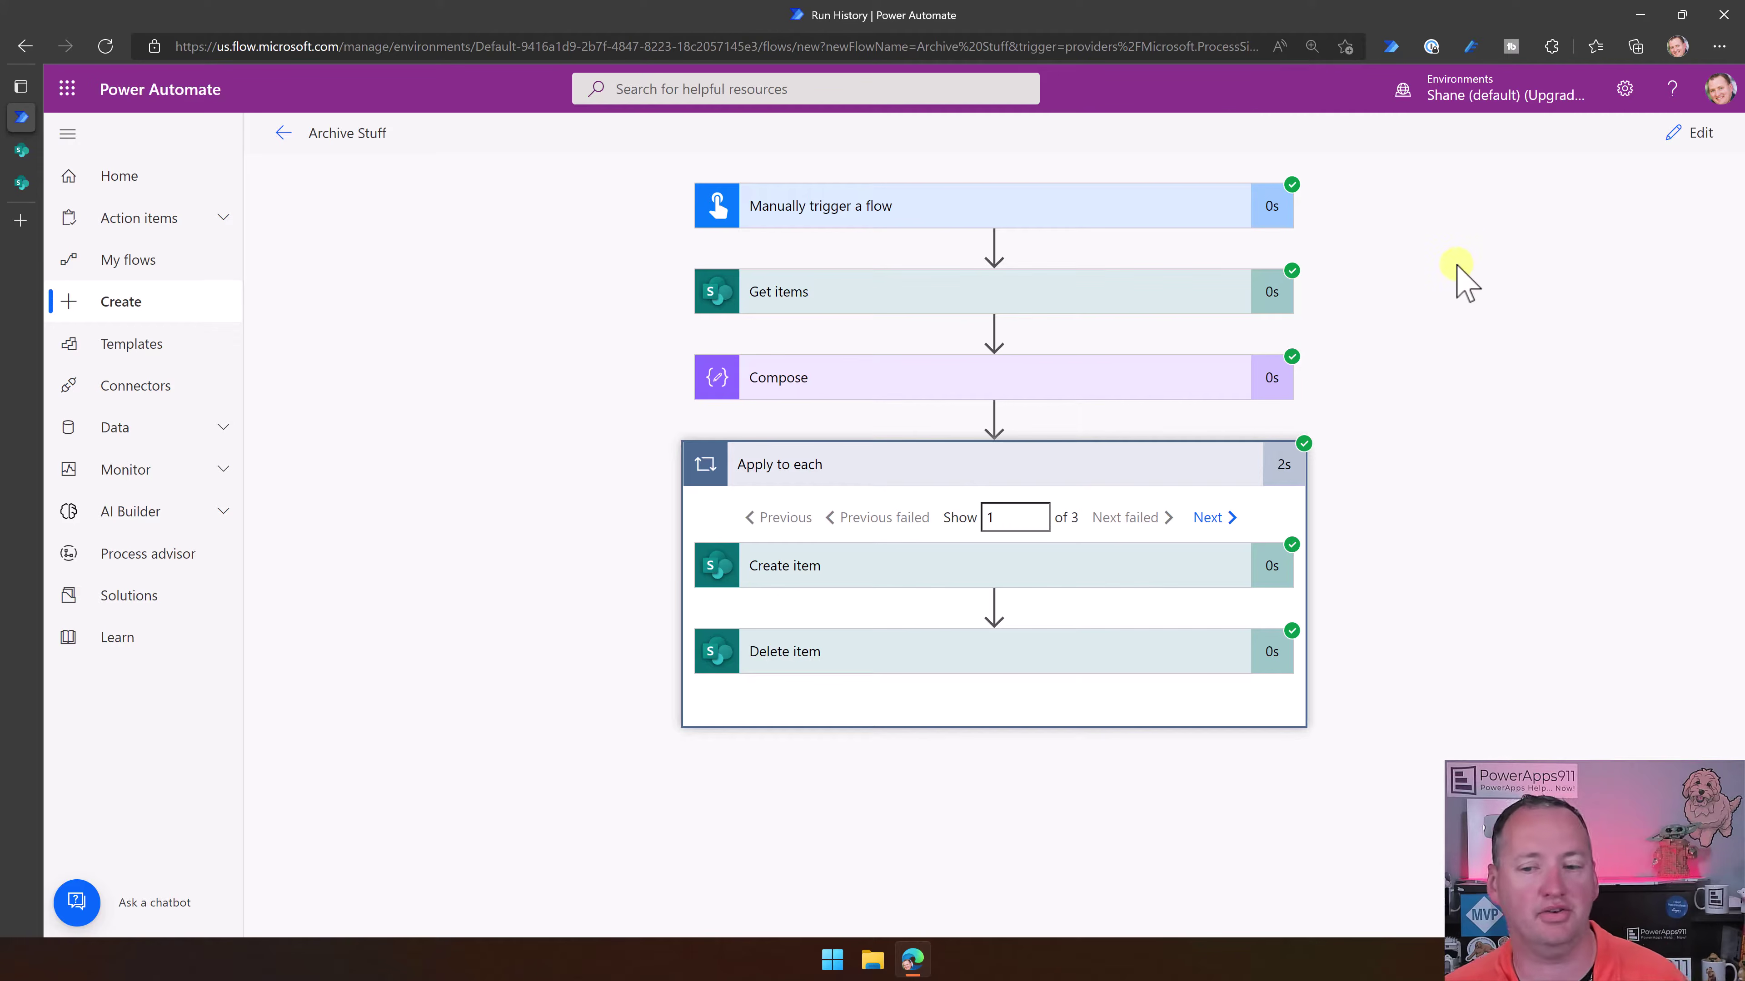
Reopen the flow for editing, check the Get items settings, and insert a Subtract from time action before Get items
click(1702, 135)
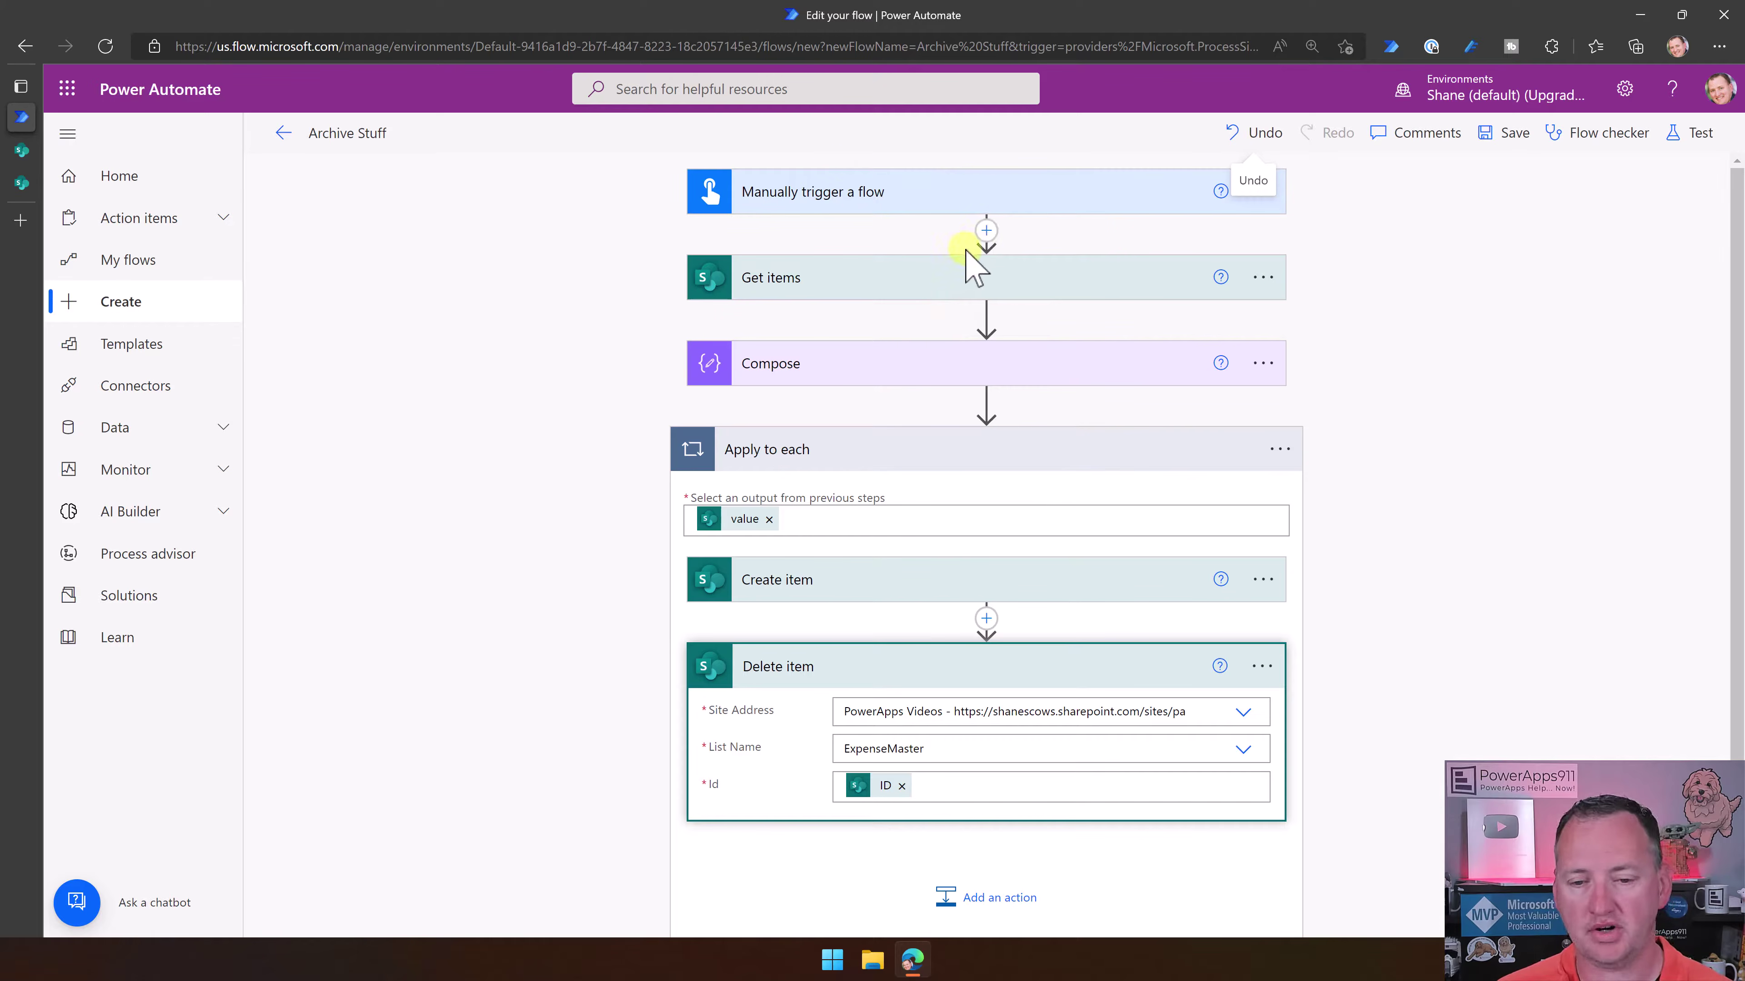
click(917, 279)
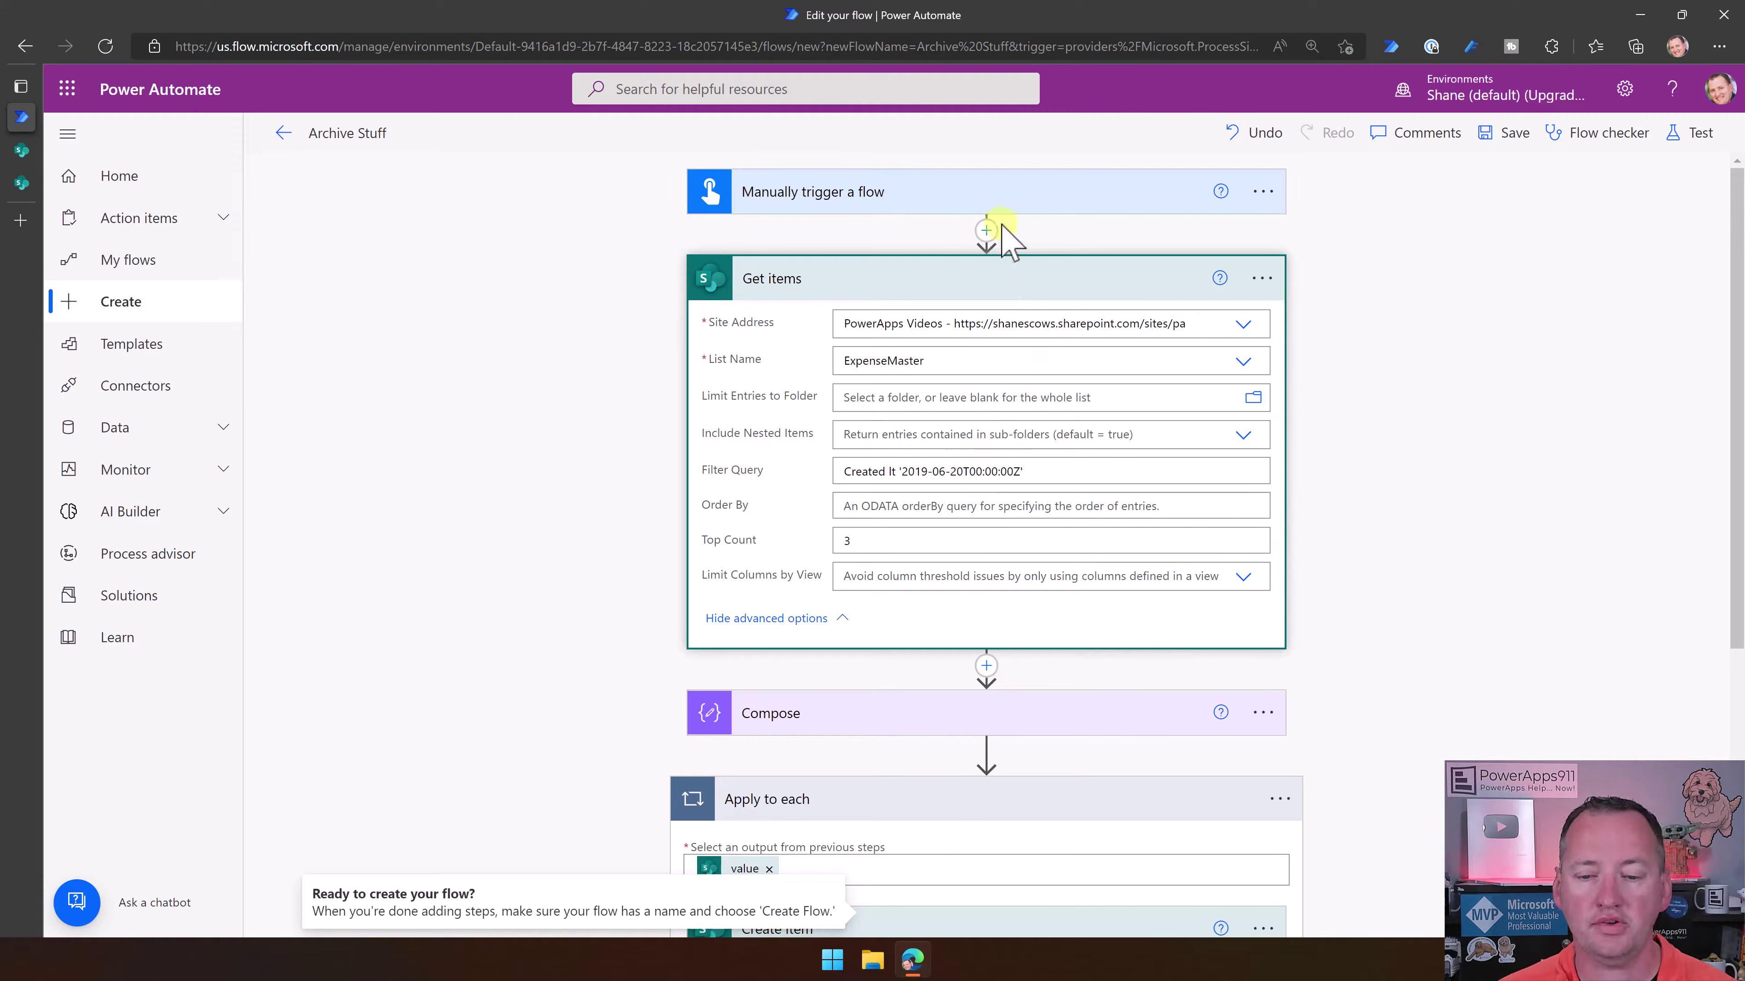
click(986, 232)
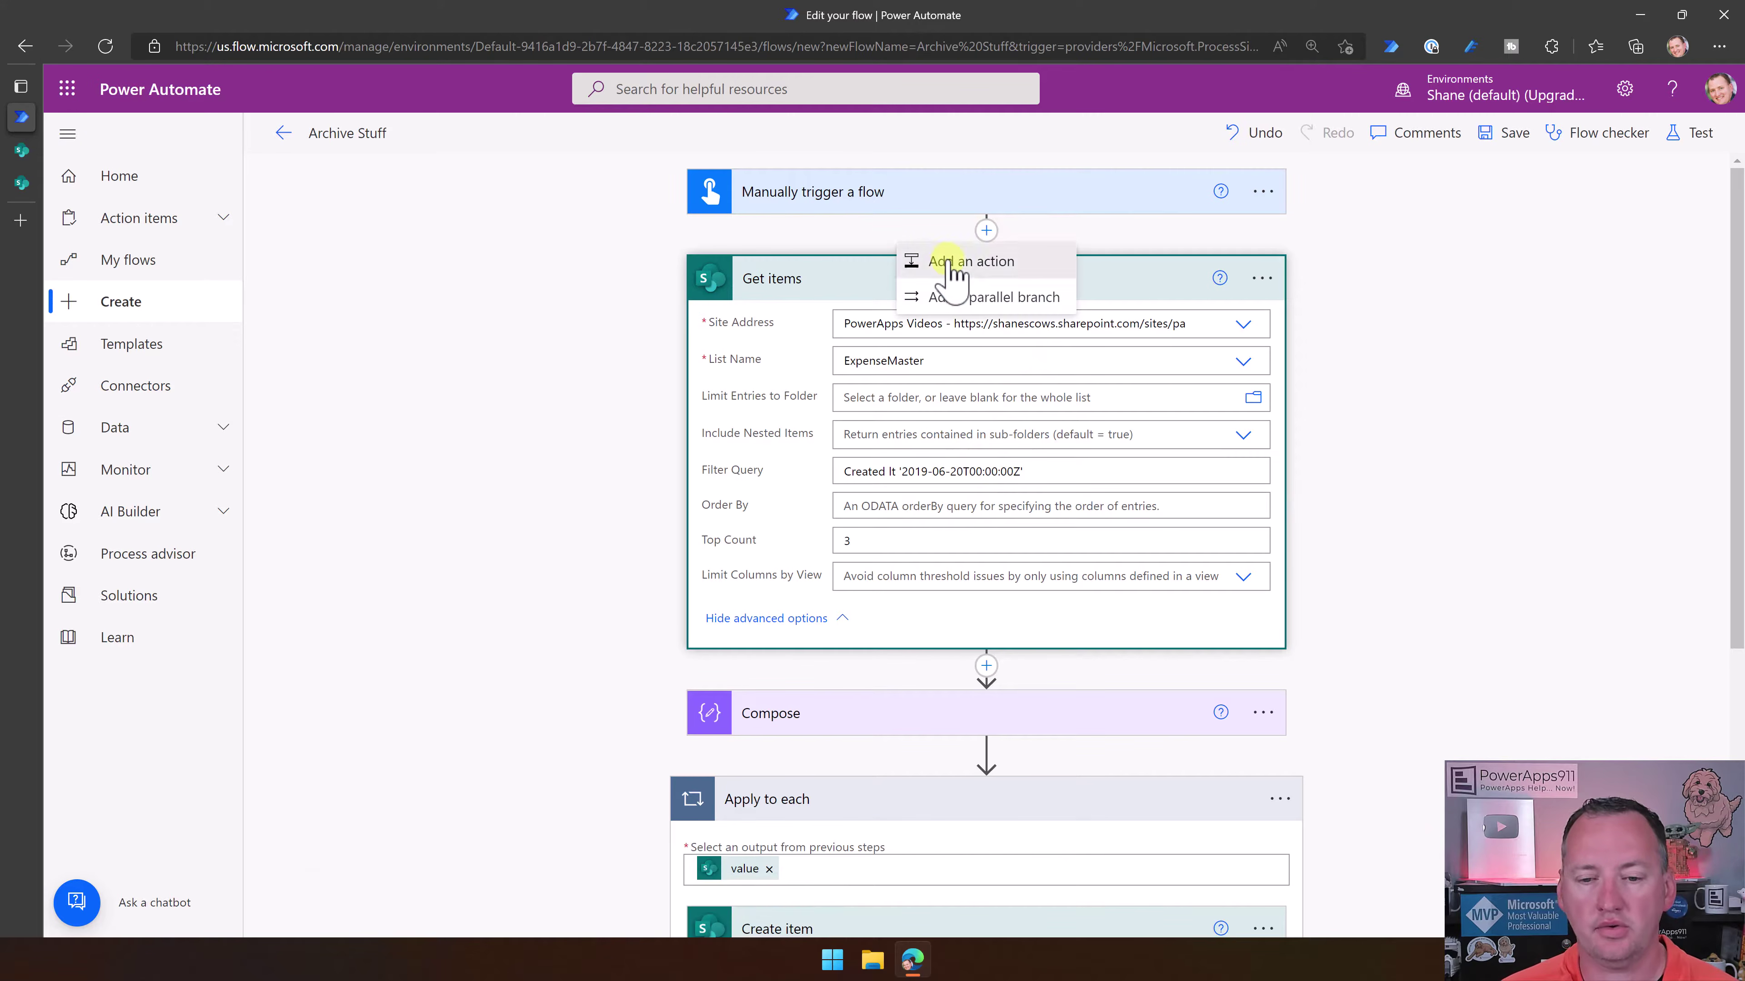
click(951, 256)
text(date)
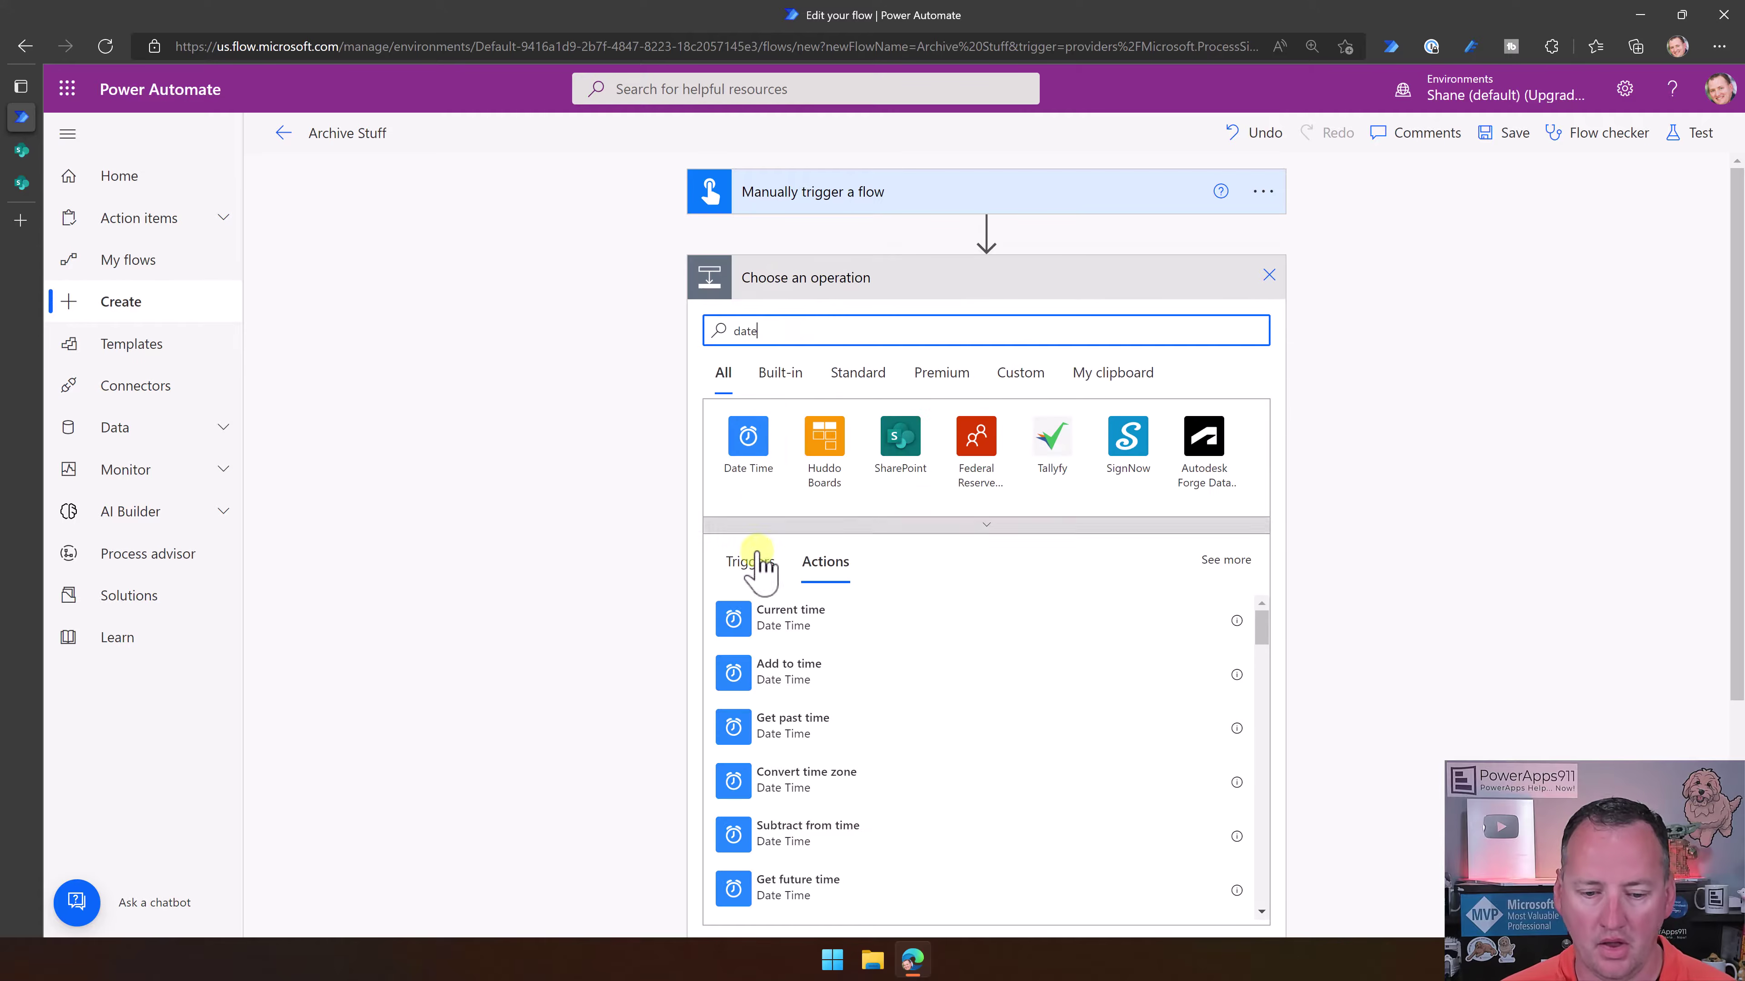
scroll(745, 622, down, 1)
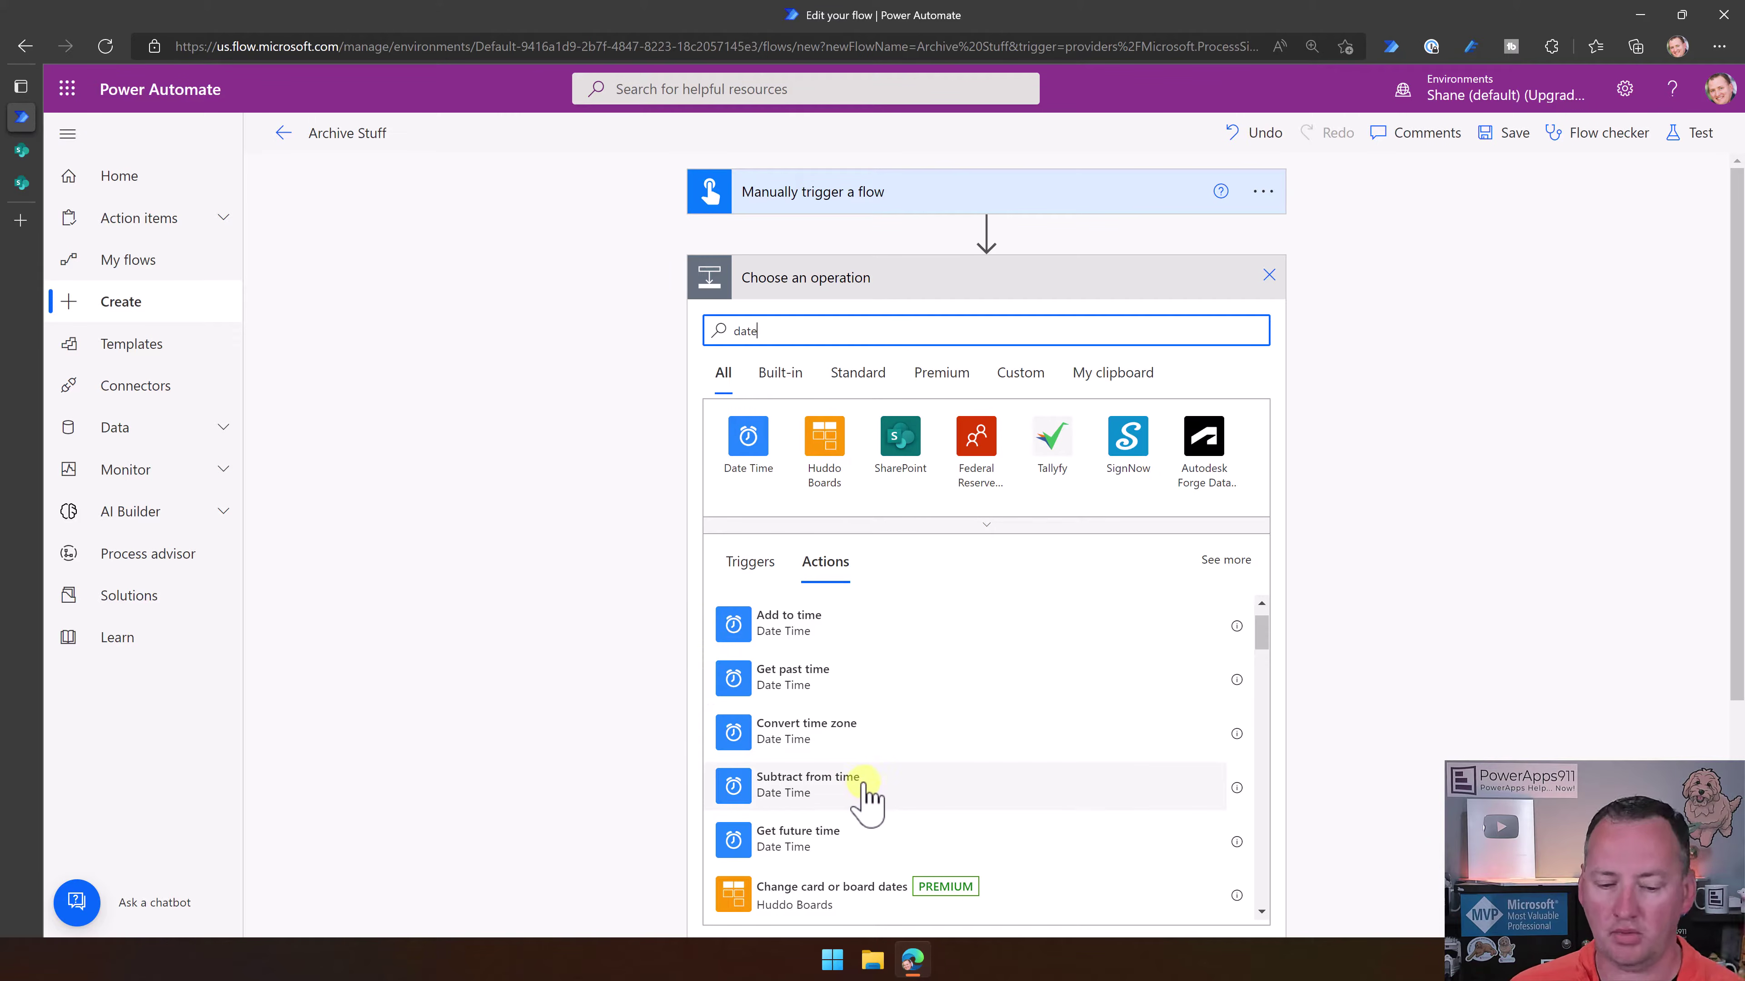
click(805, 783)
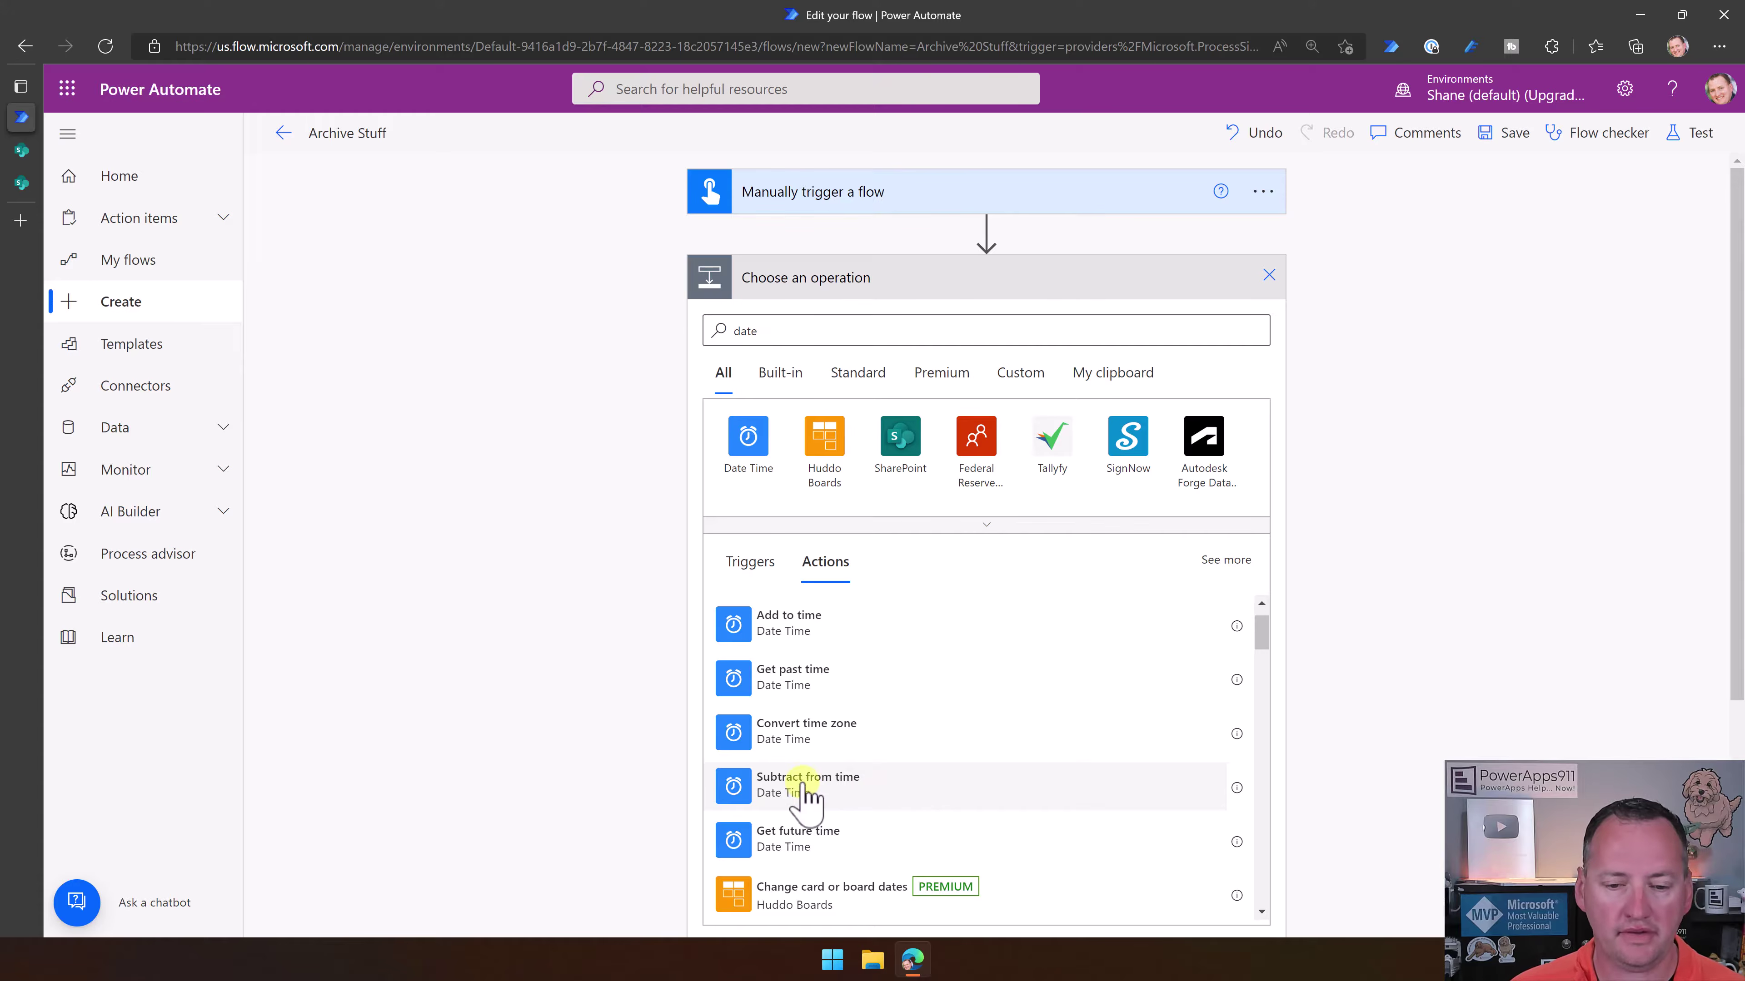
Set the Base time of Subtract from time to the expression utcNow()
click(920, 325)
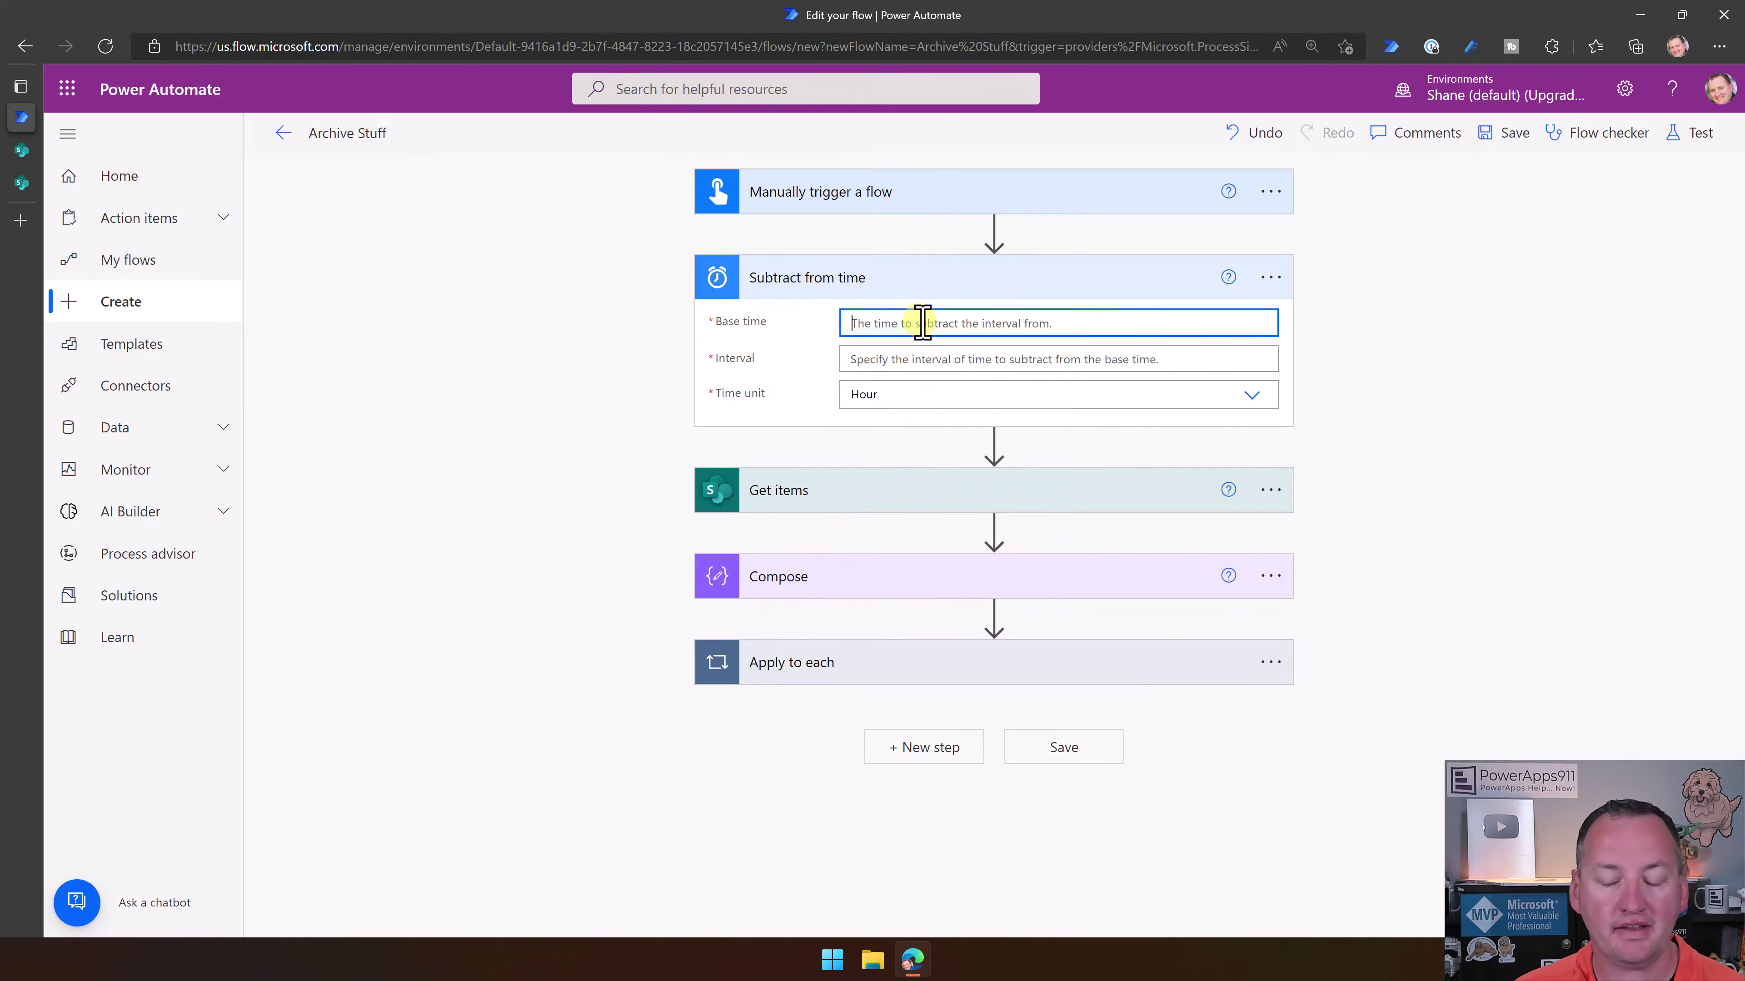
click(1499, 370)
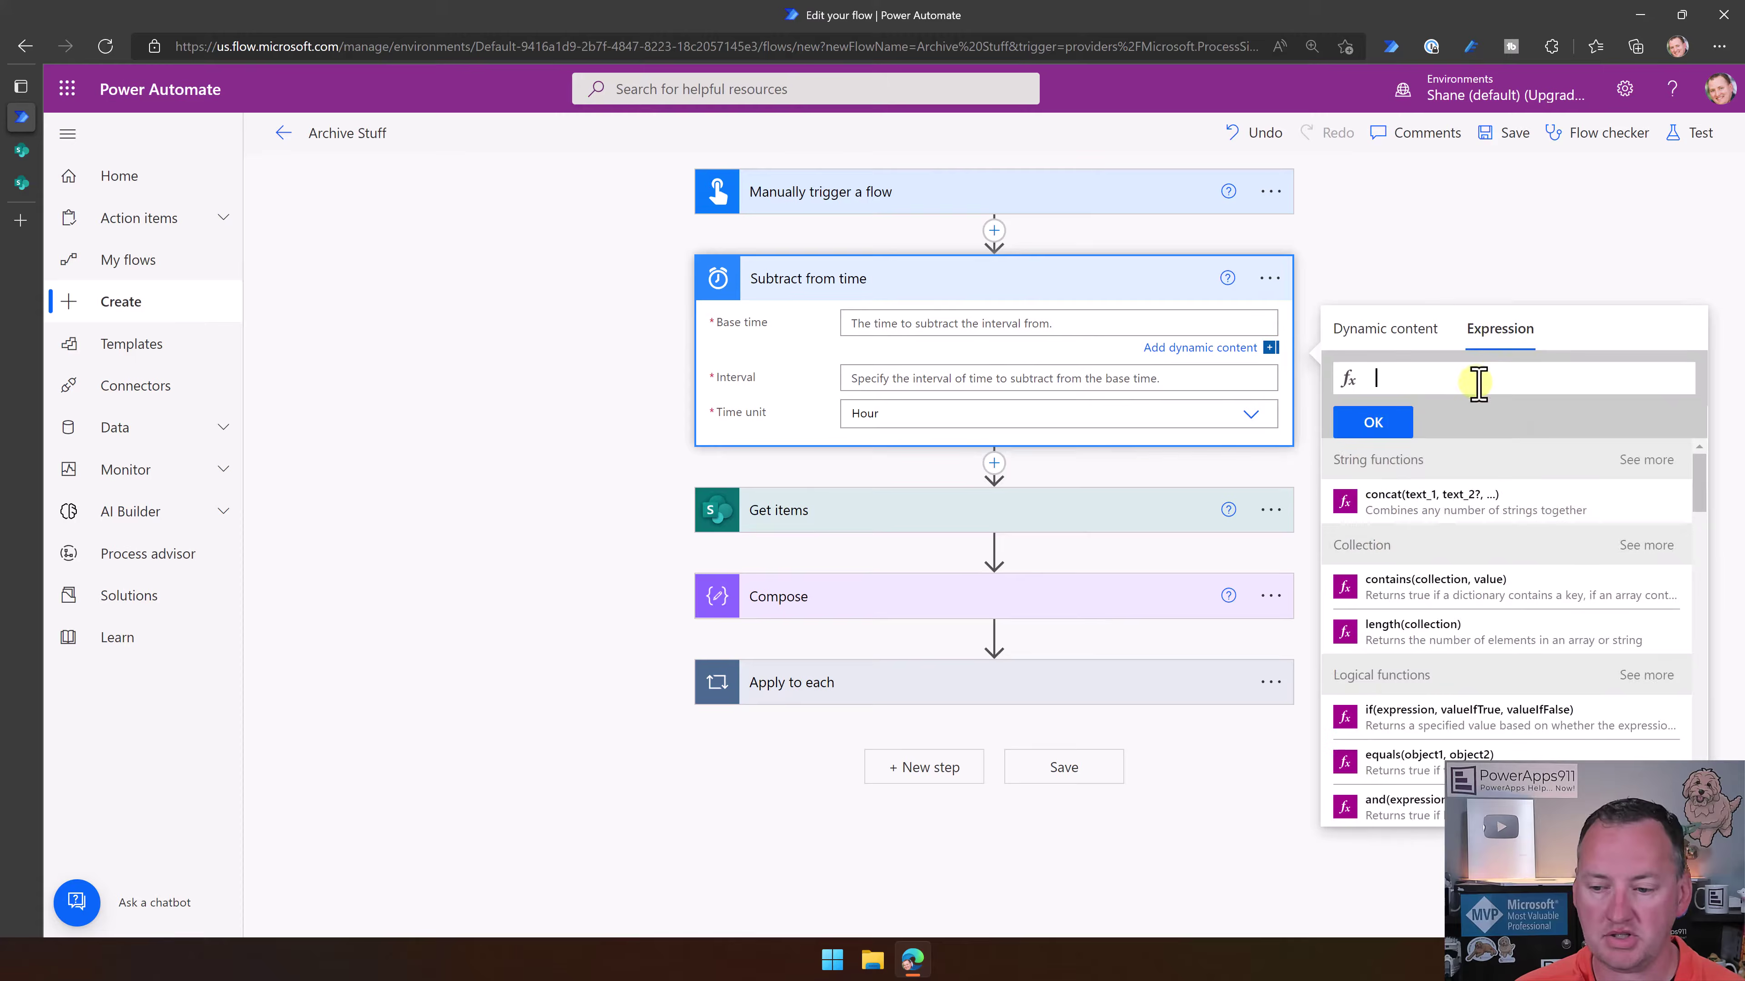
text(utc)
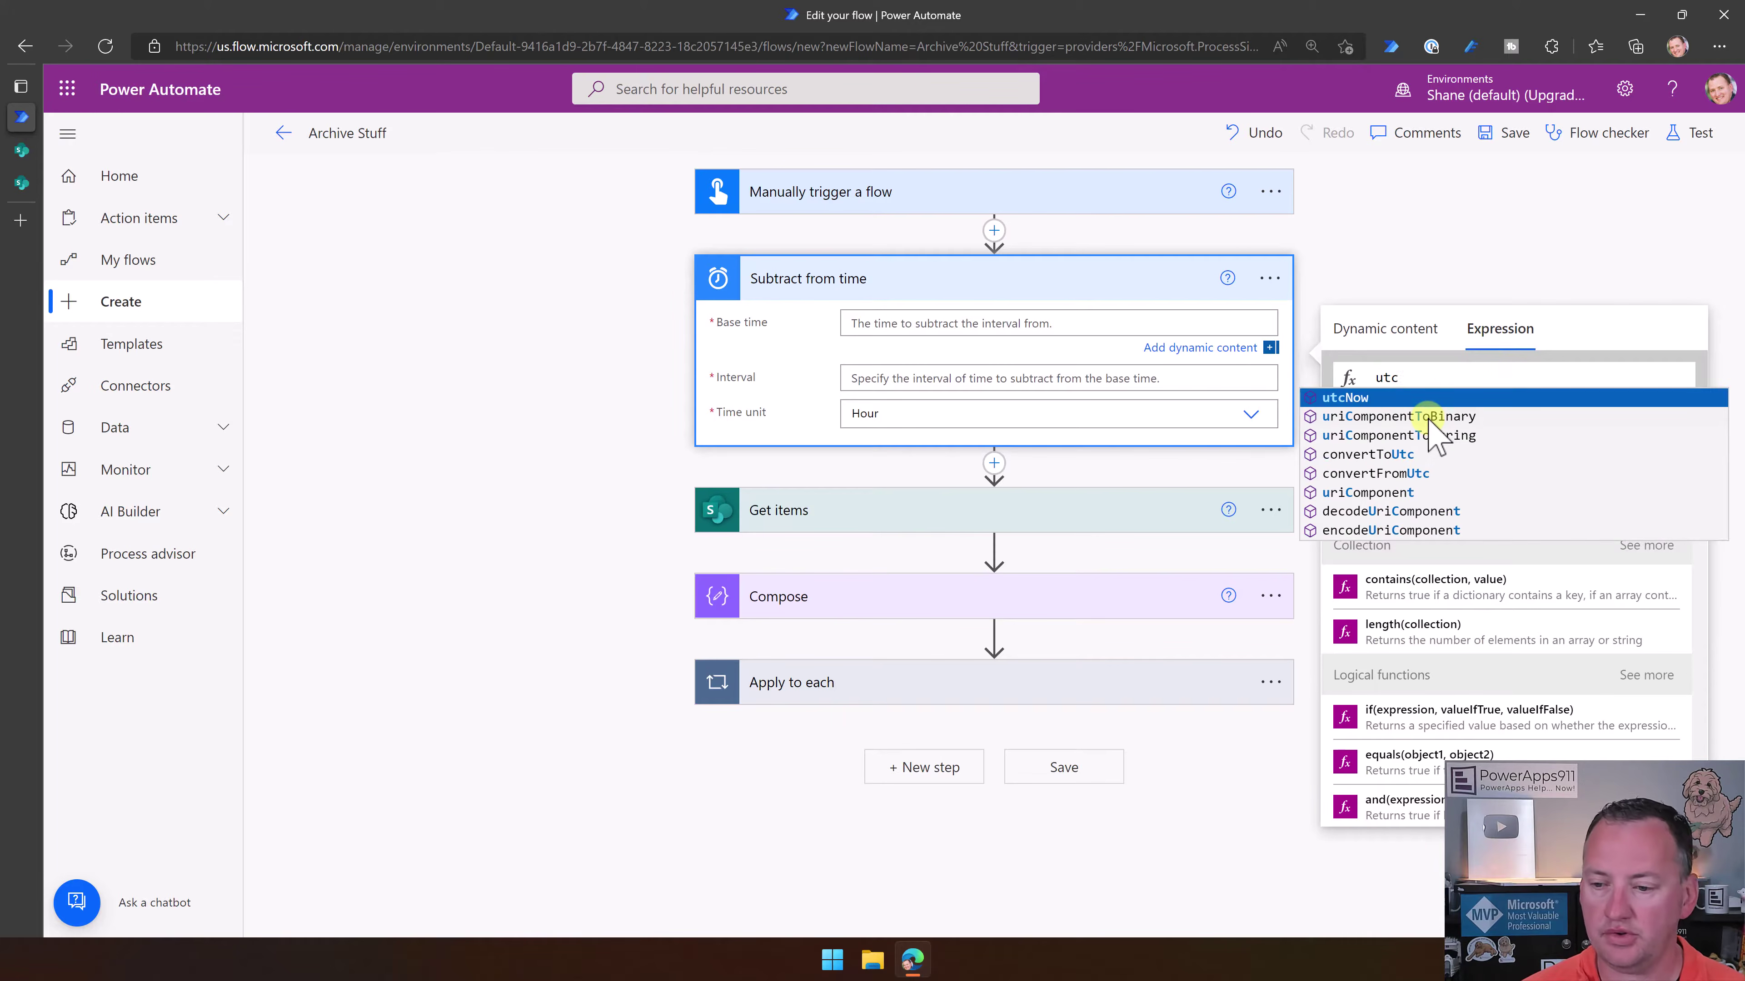
key(Return)
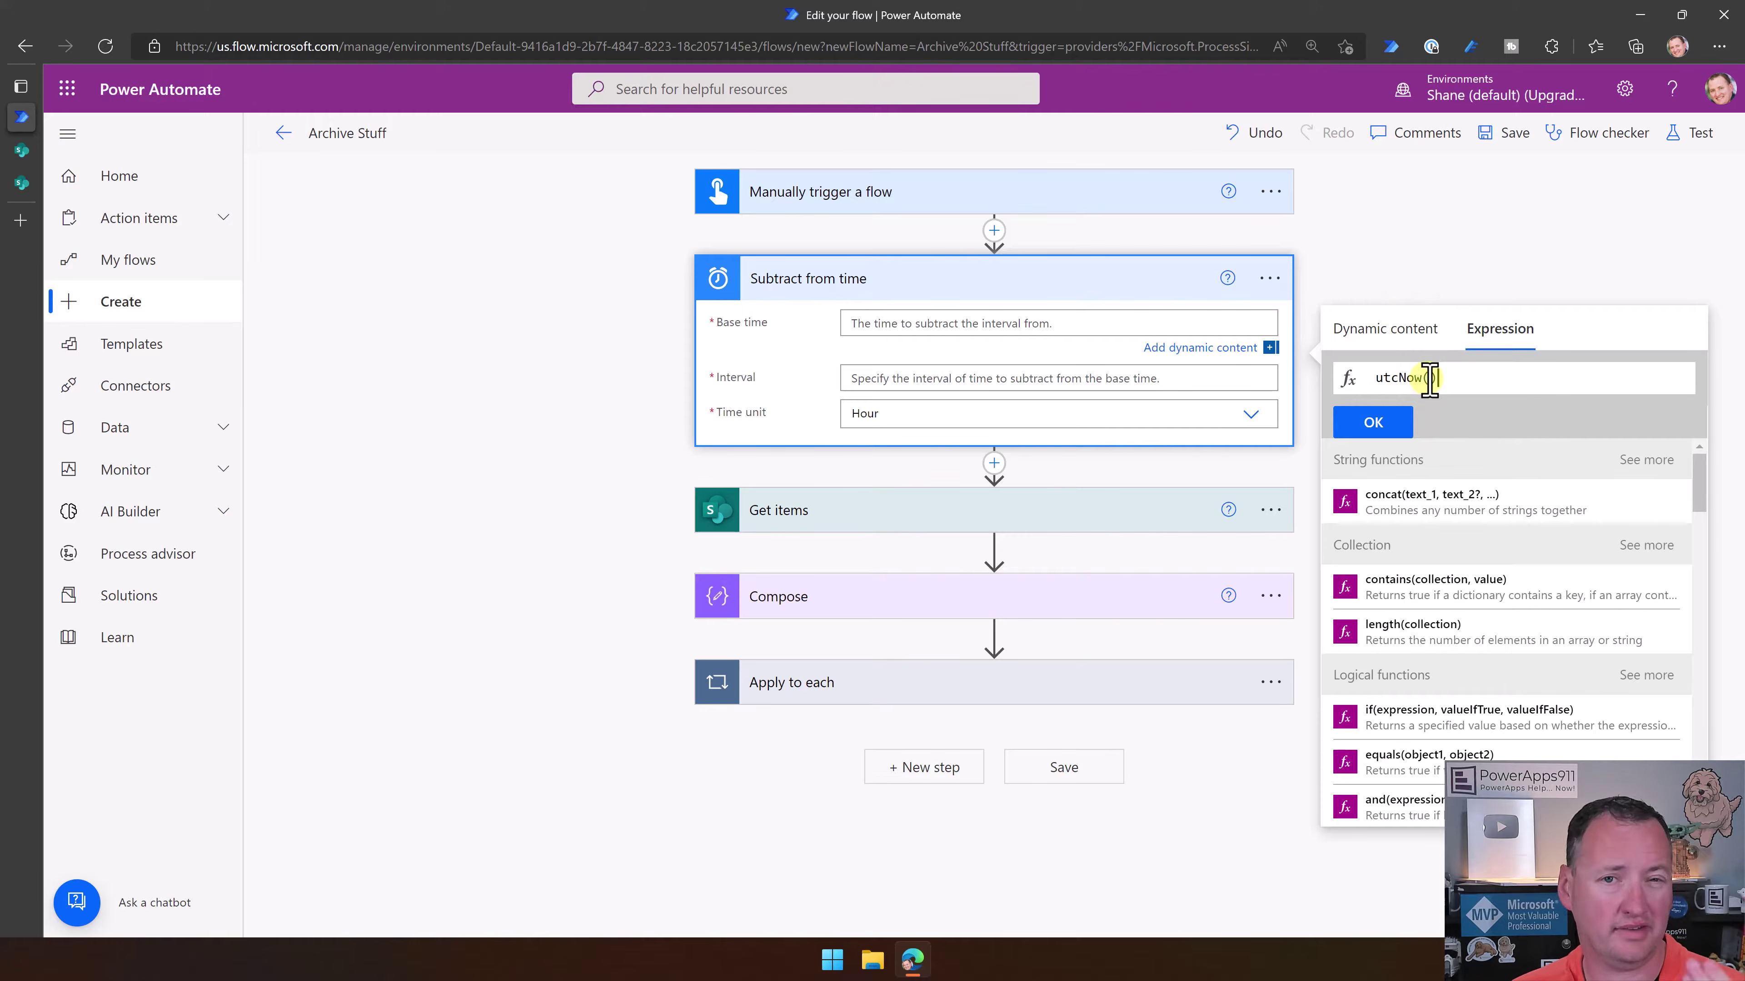
click(1395, 426)
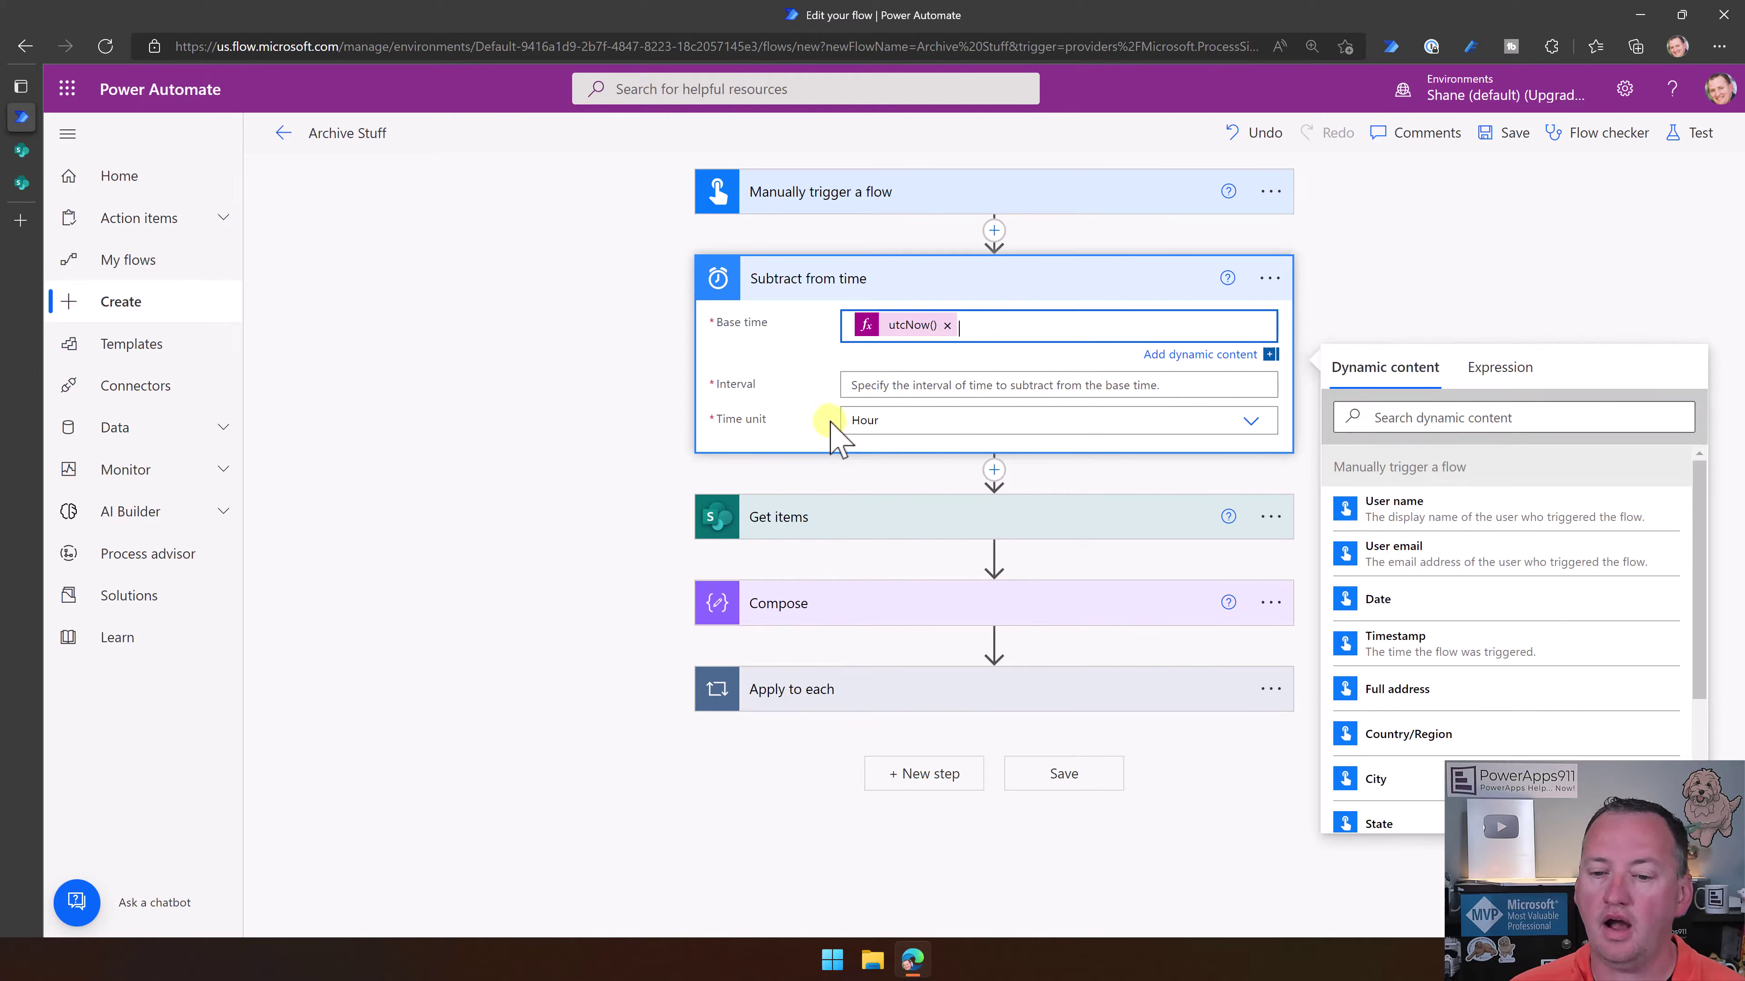
Set the Subtract from time interval to 36 and its time unit to Month
click(973, 387)
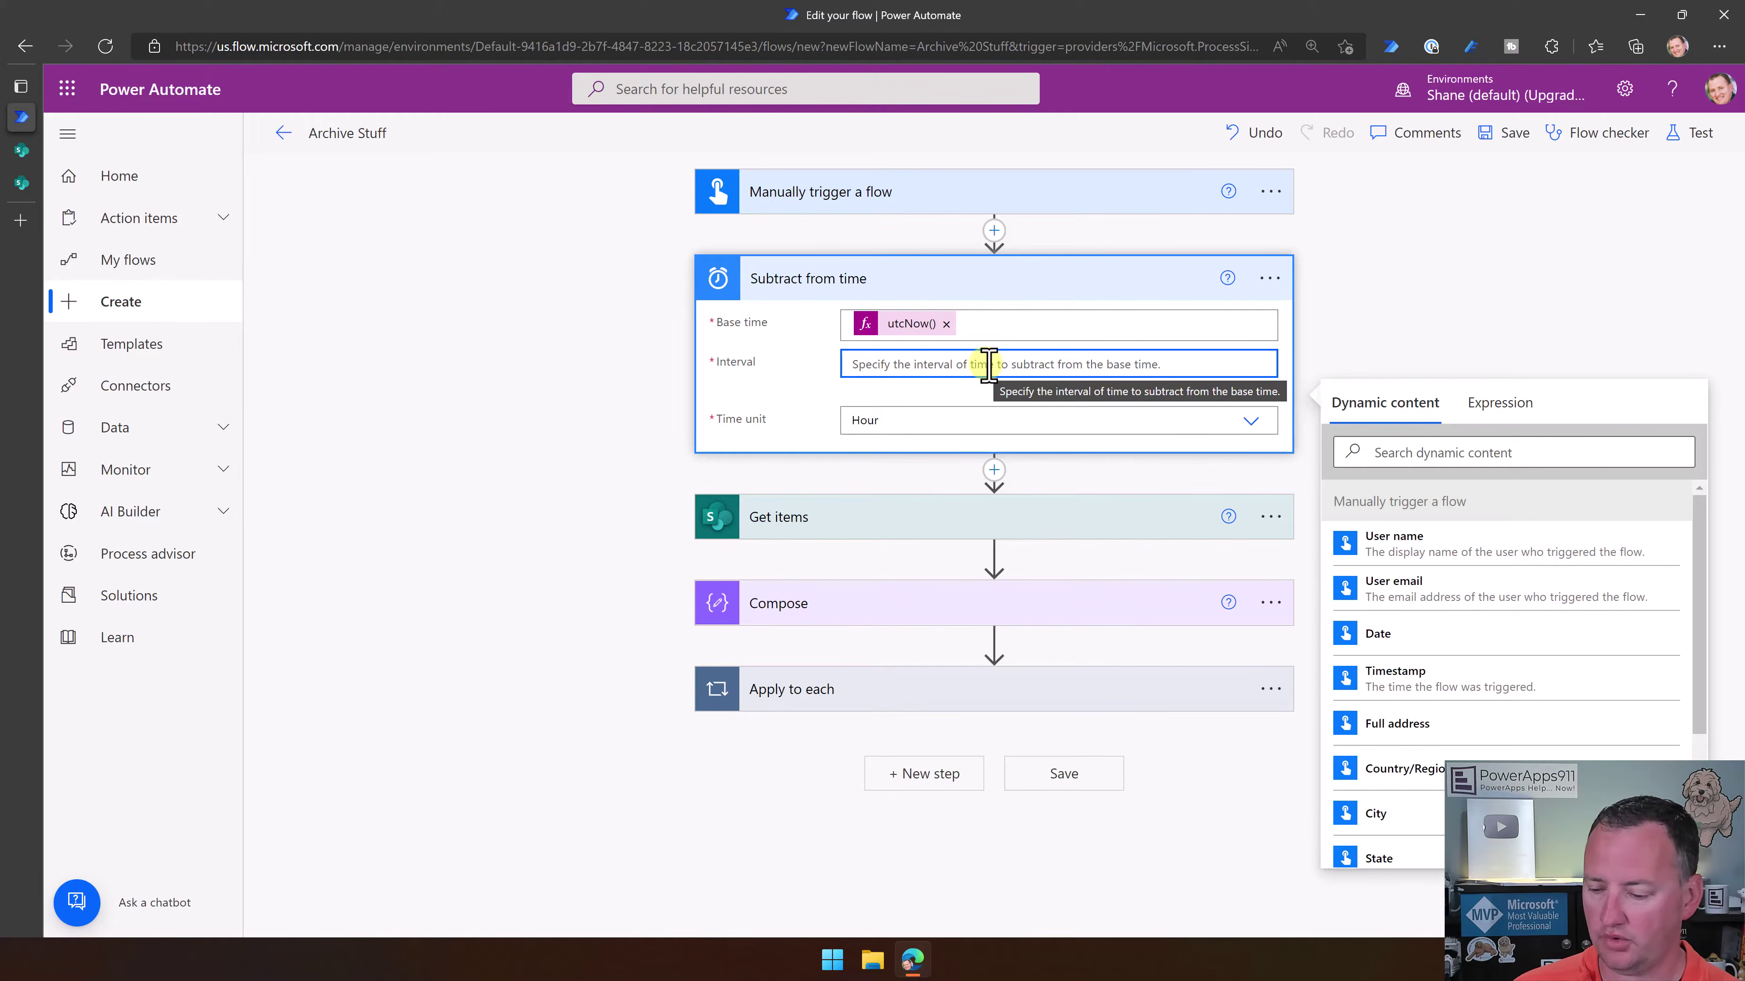
click(988, 365)
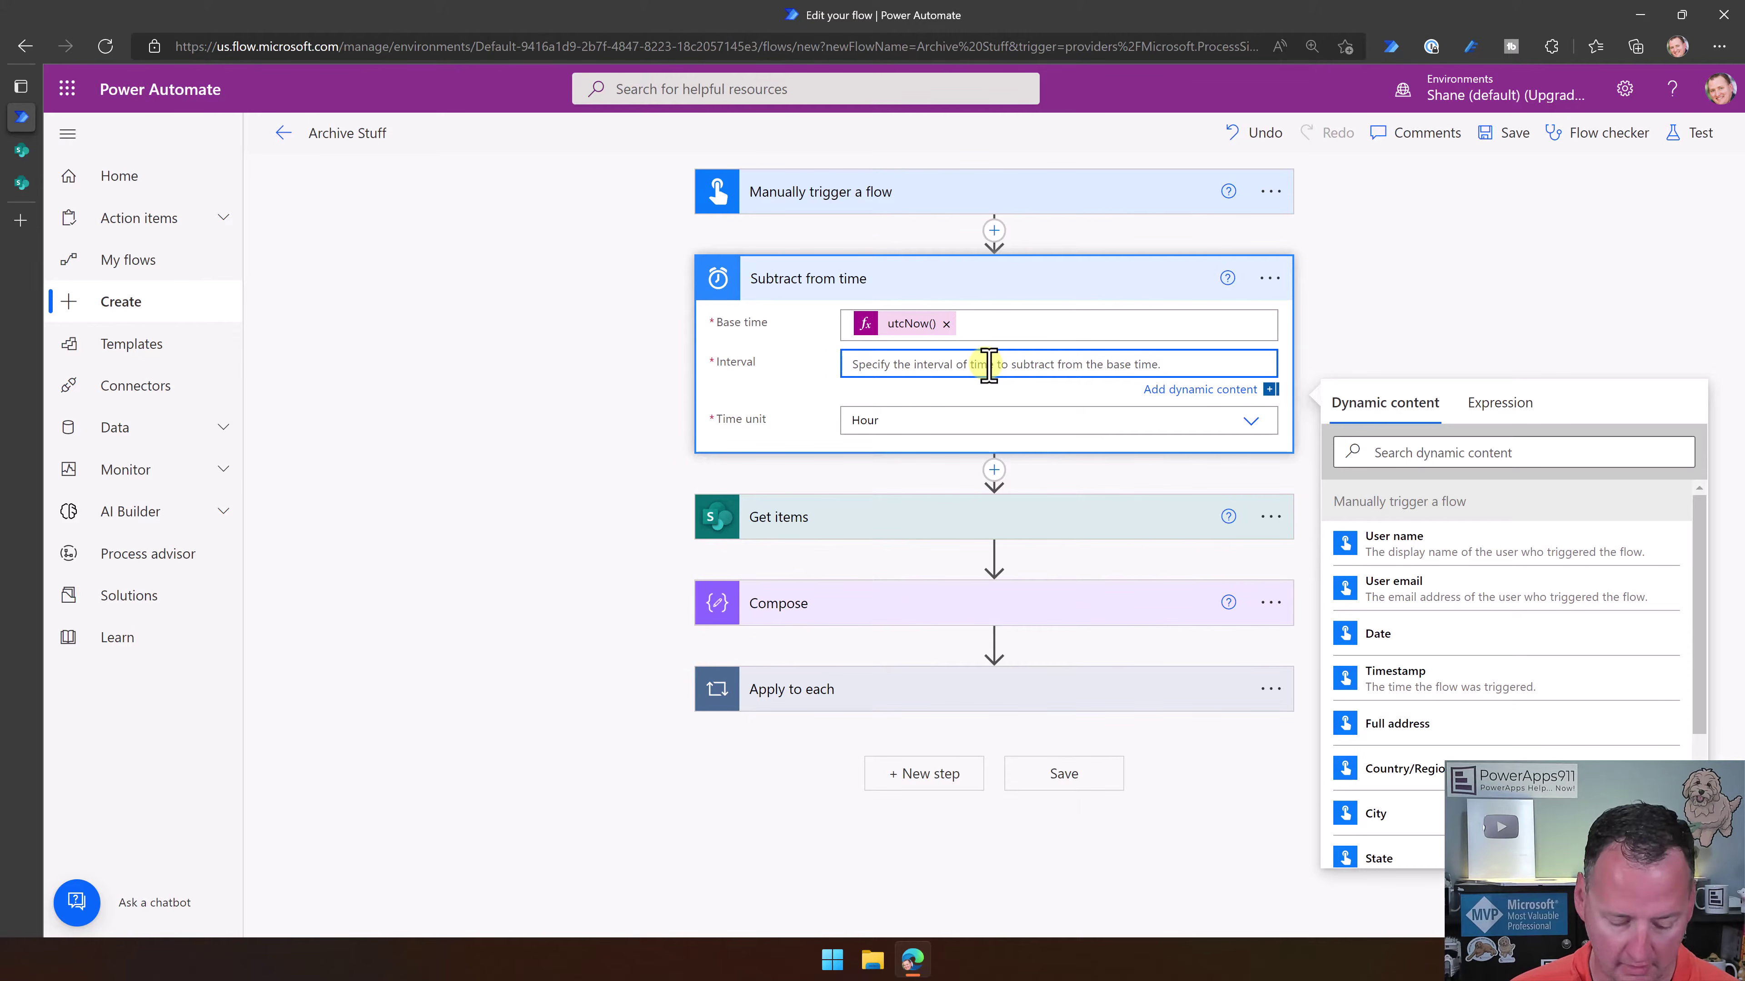
text(3)
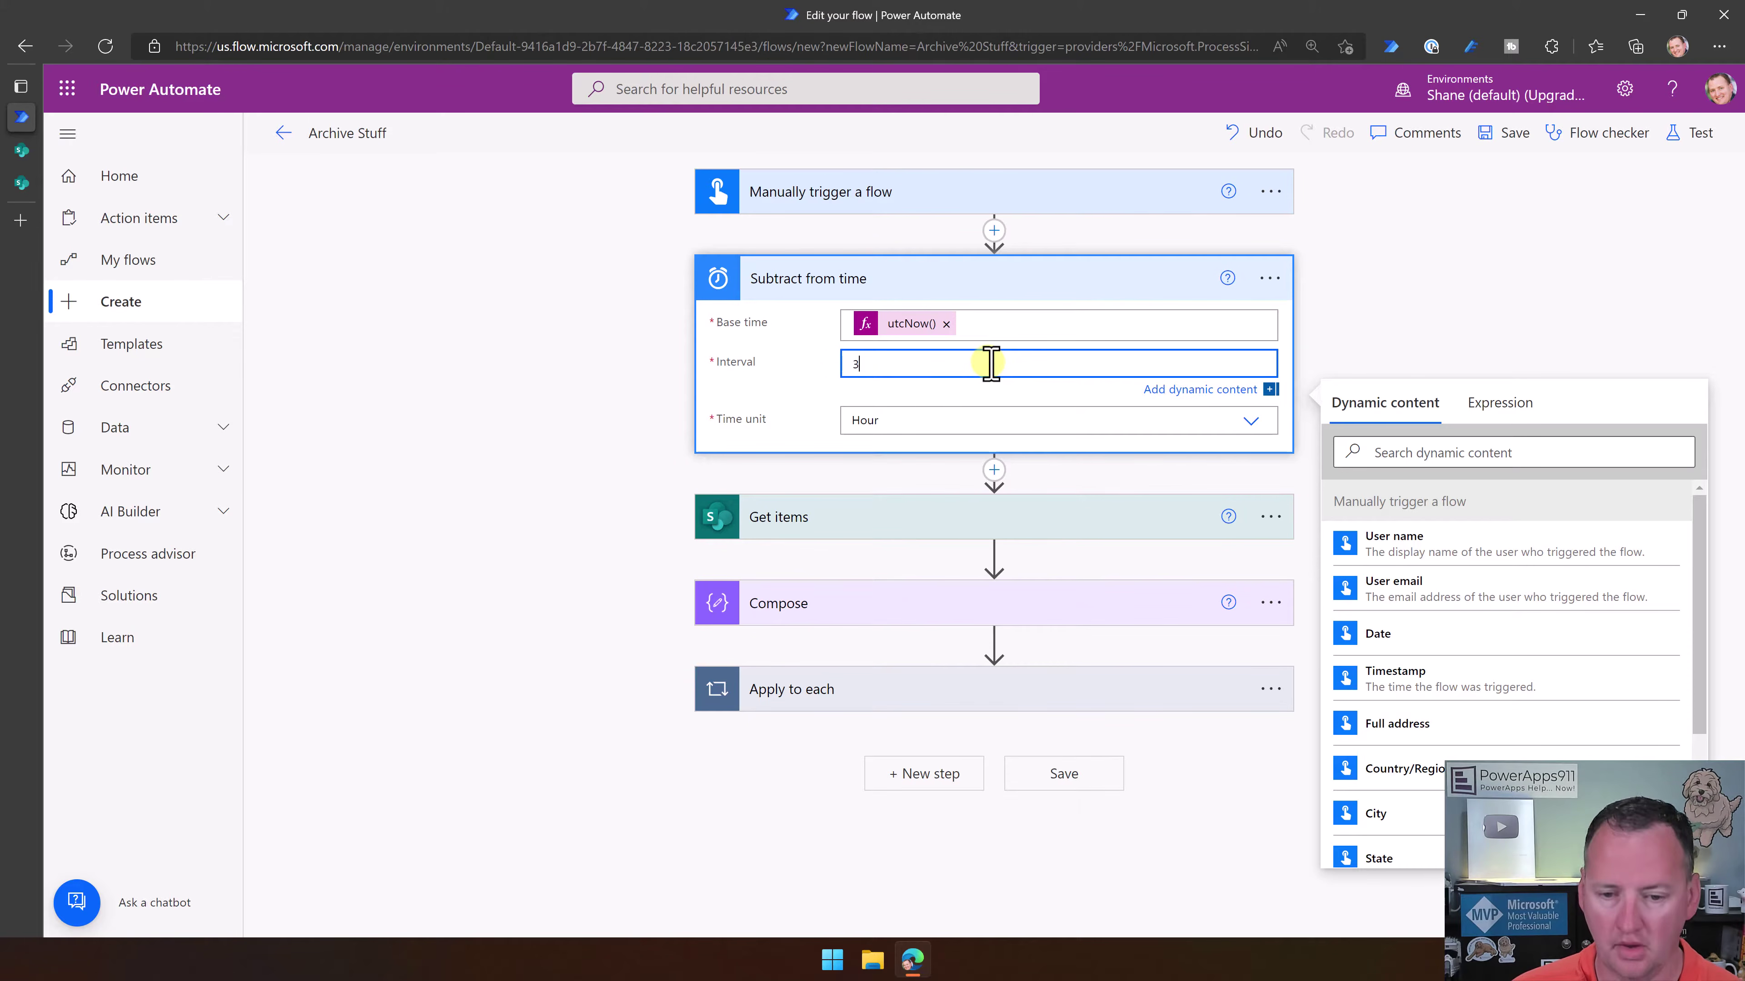
click(947, 431)
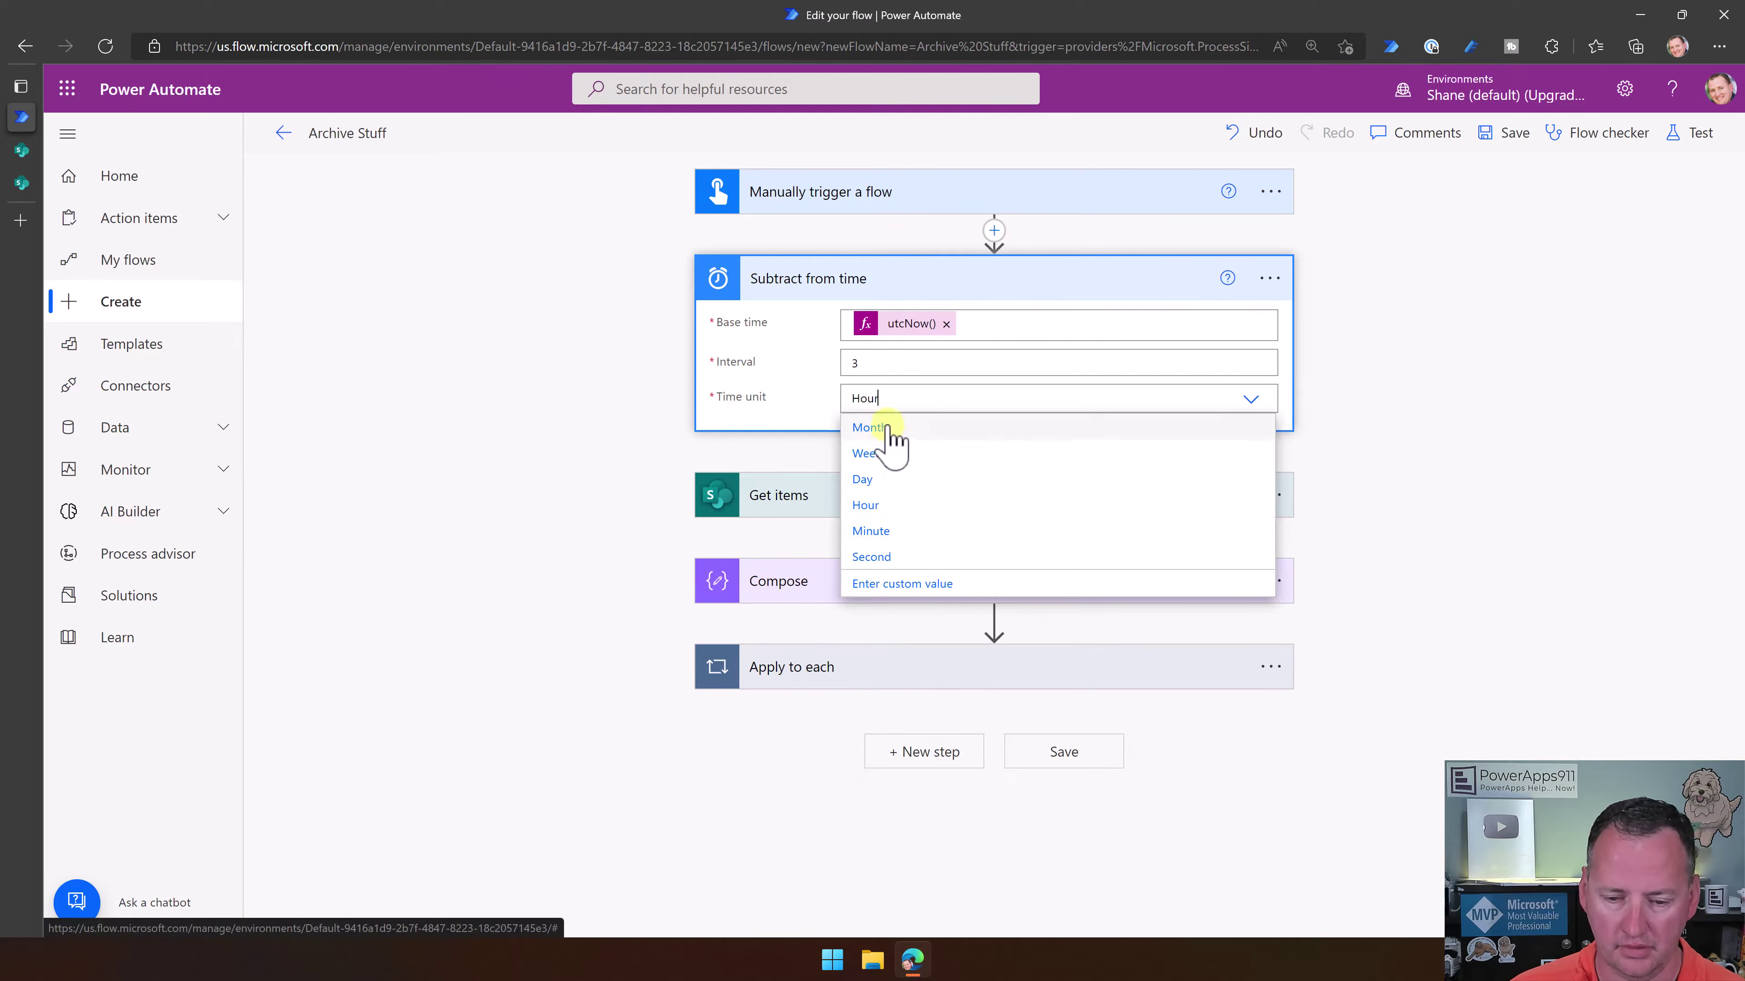
click(886, 427)
click(888, 363)
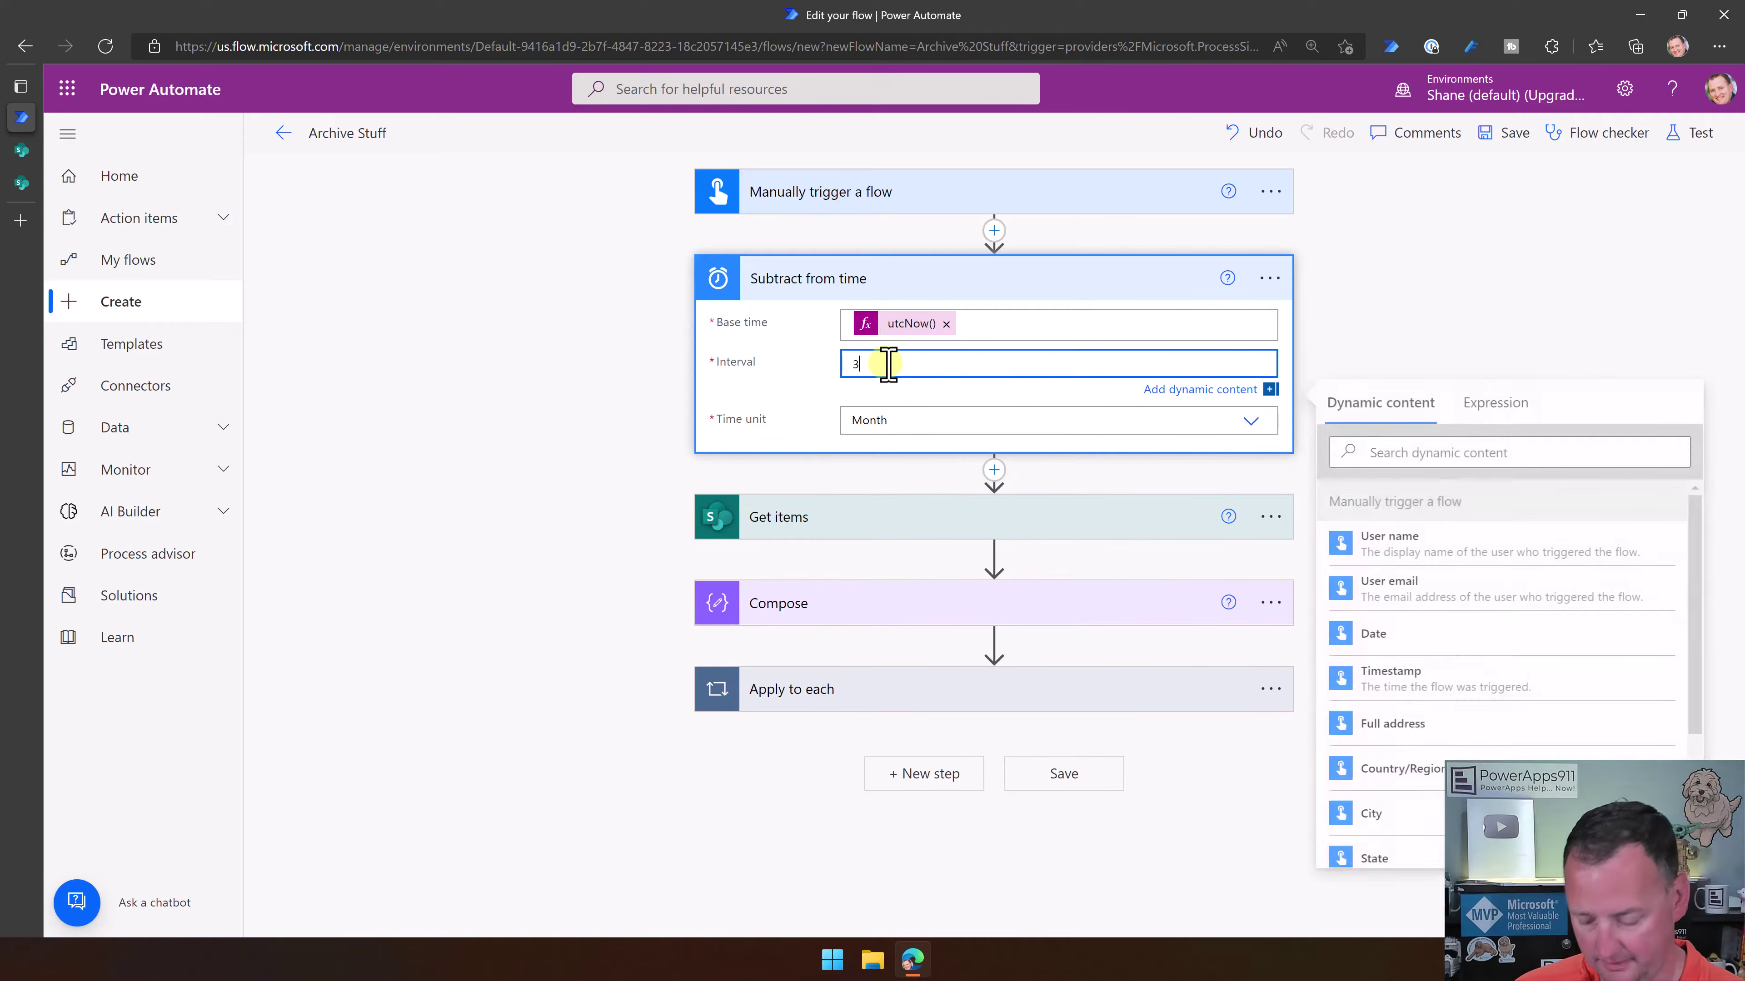
text(6)
click(800, 402)
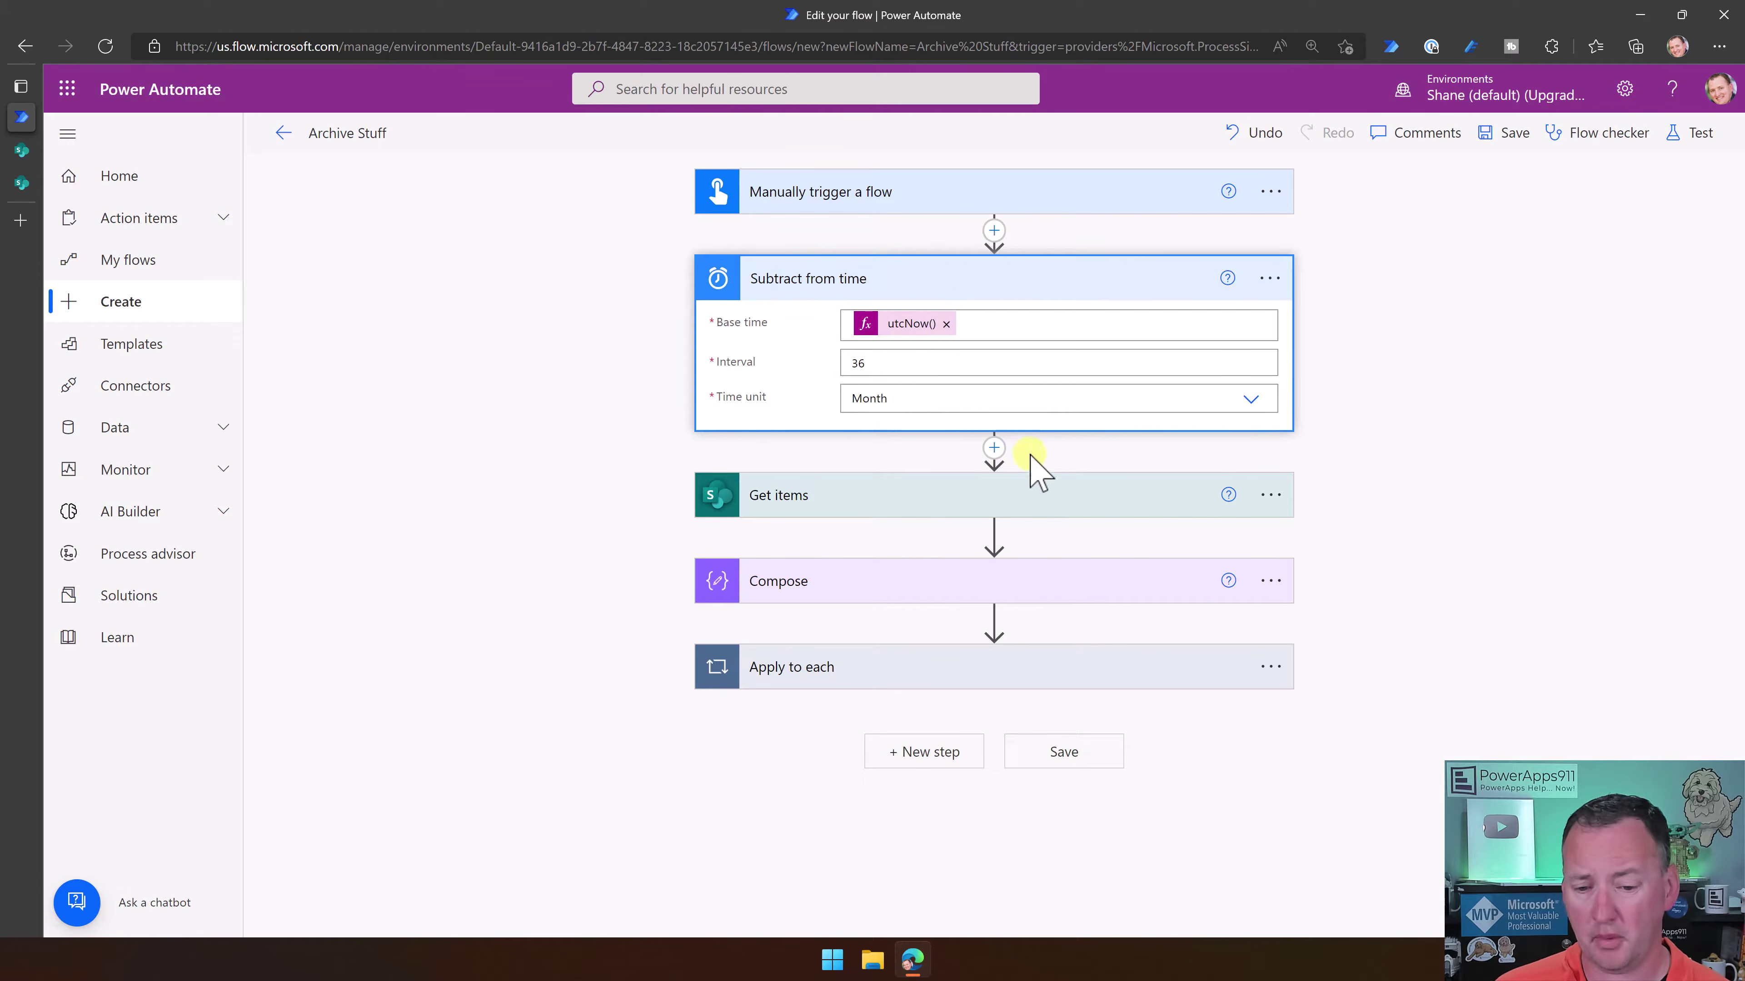
Insert a Compose action after Subtract from time and set its Inputs to Calculated time
click(994, 447)
click(1000, 476)
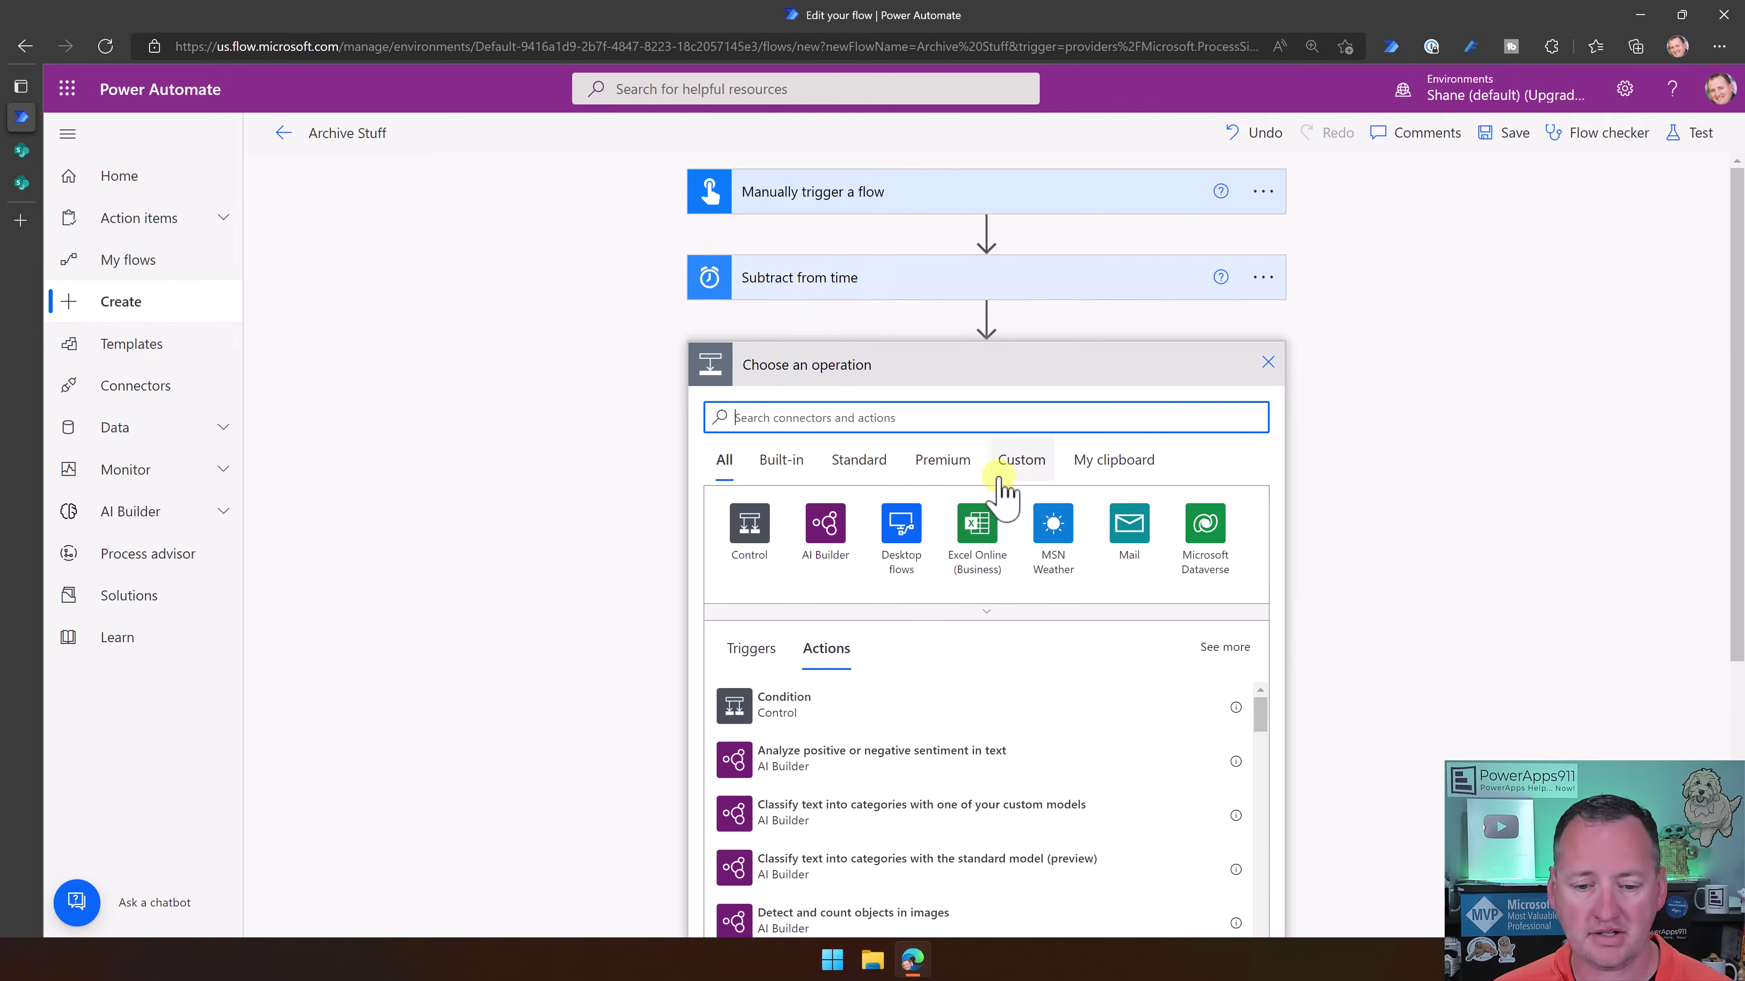
text(compse)
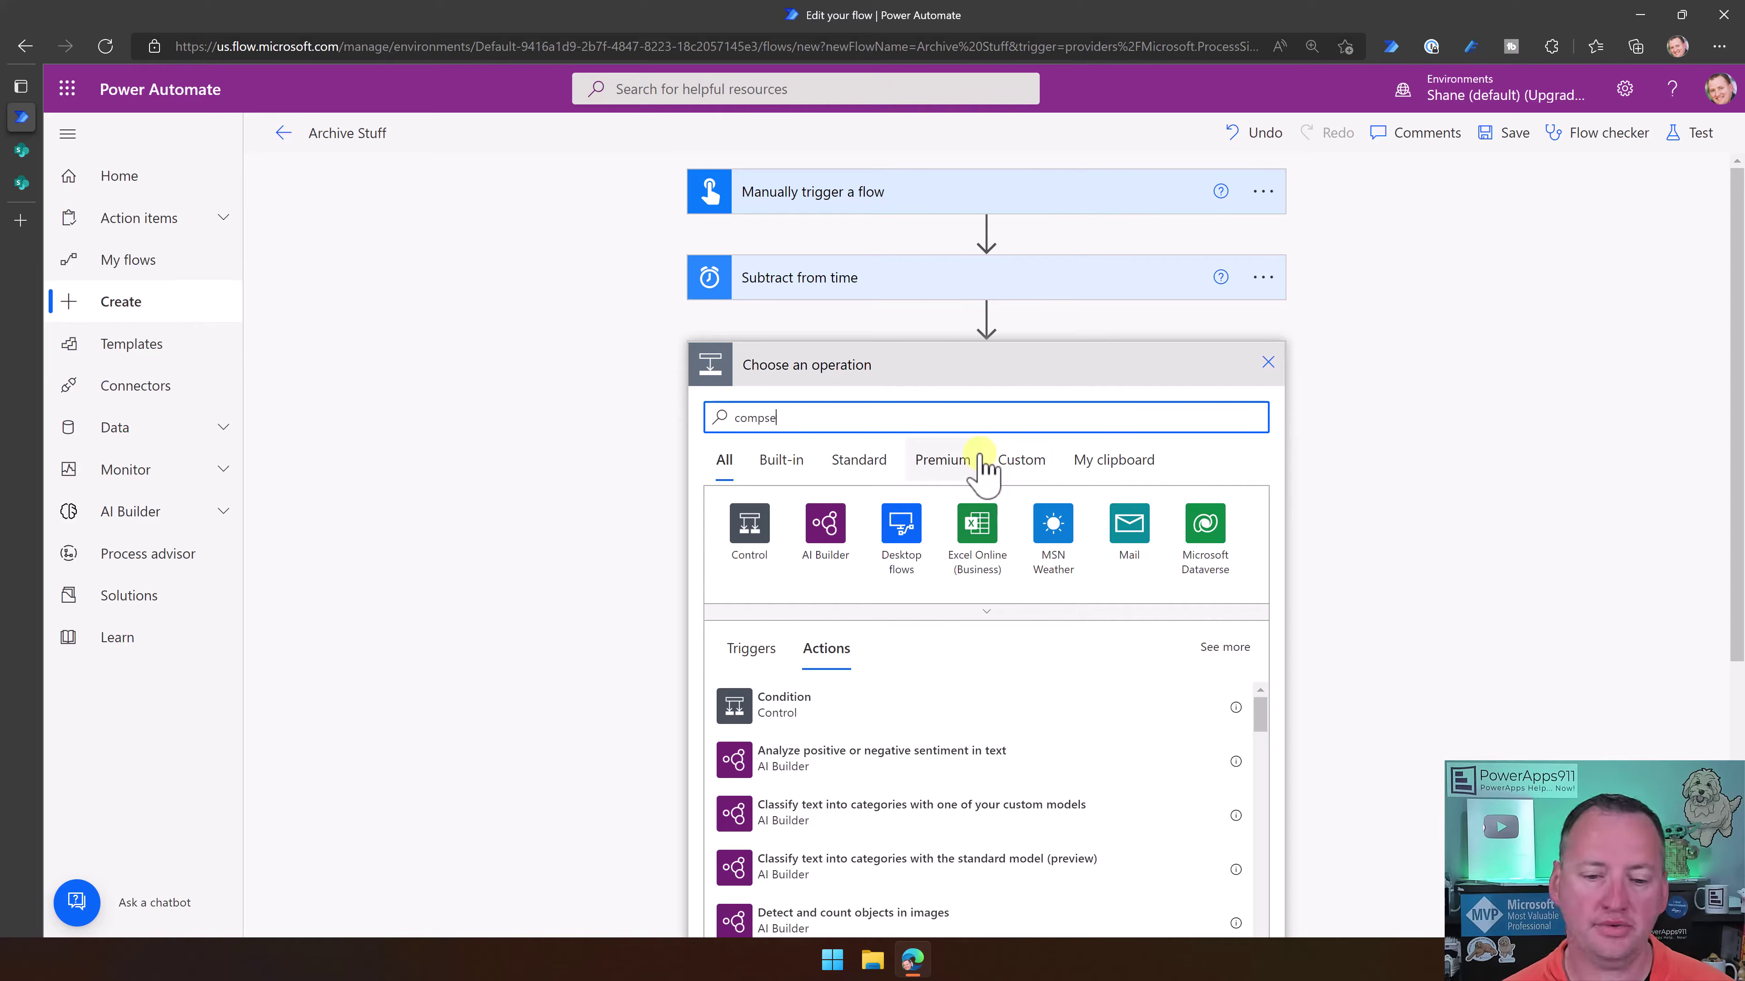
click(790, 705)
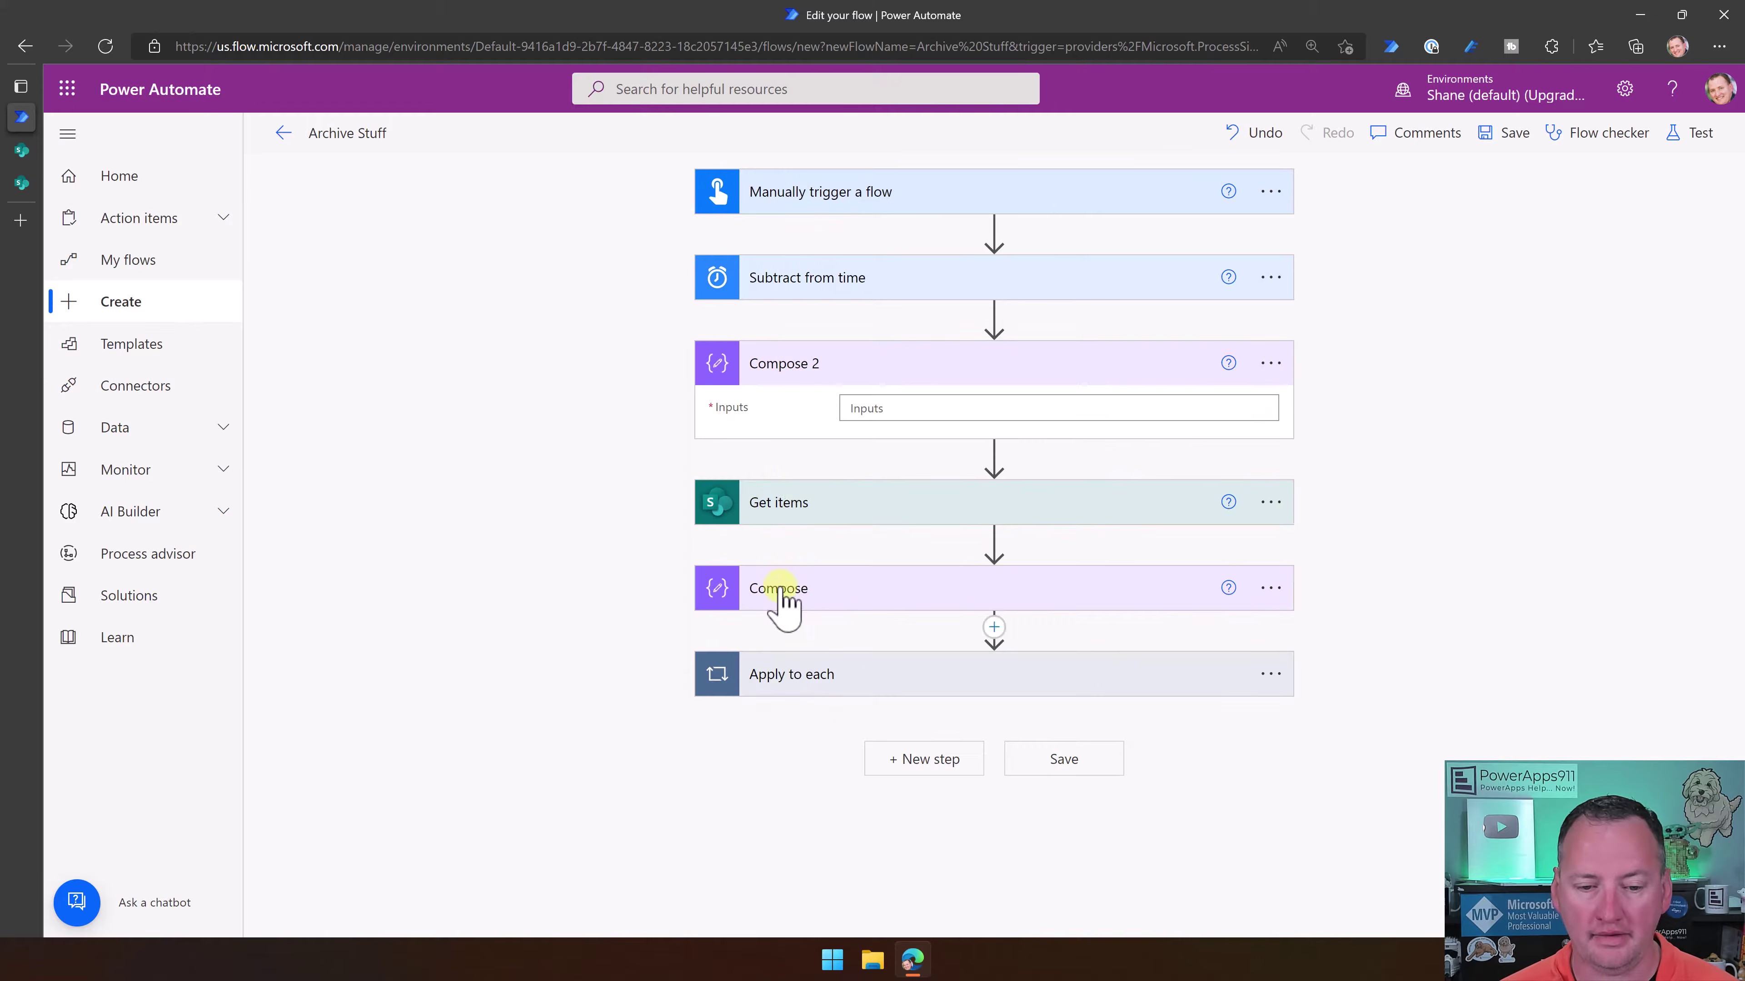
click(927, 408)
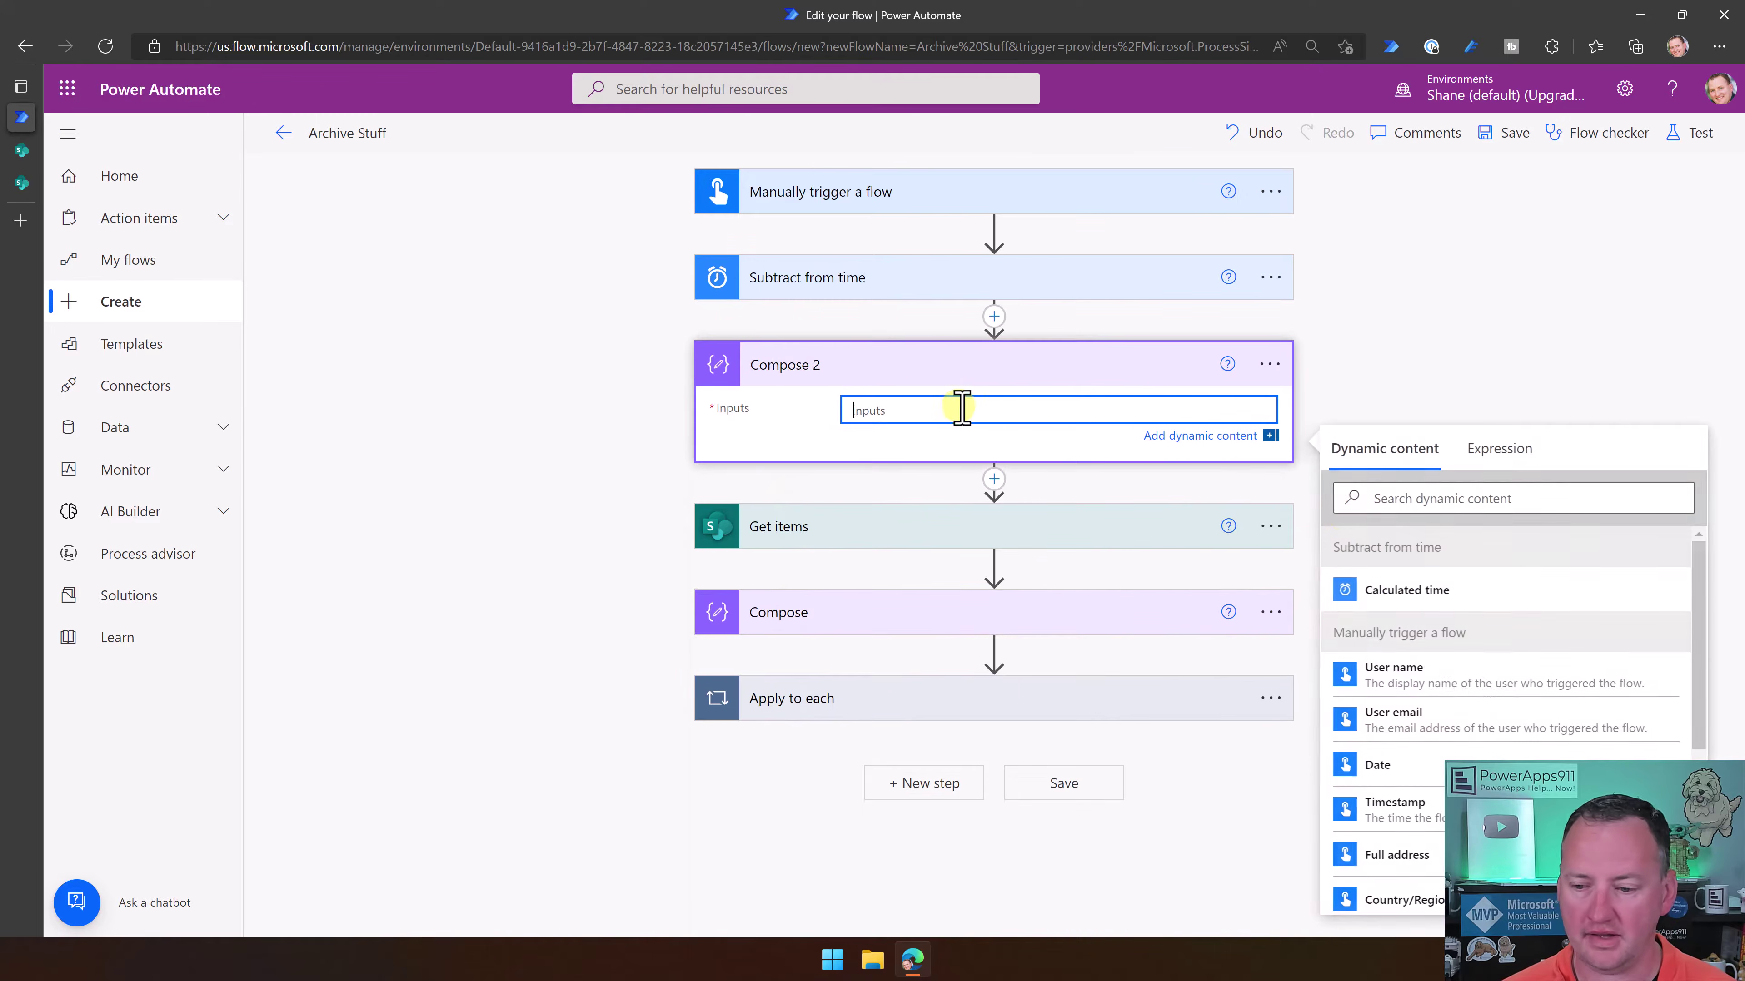
click(1414, 593)
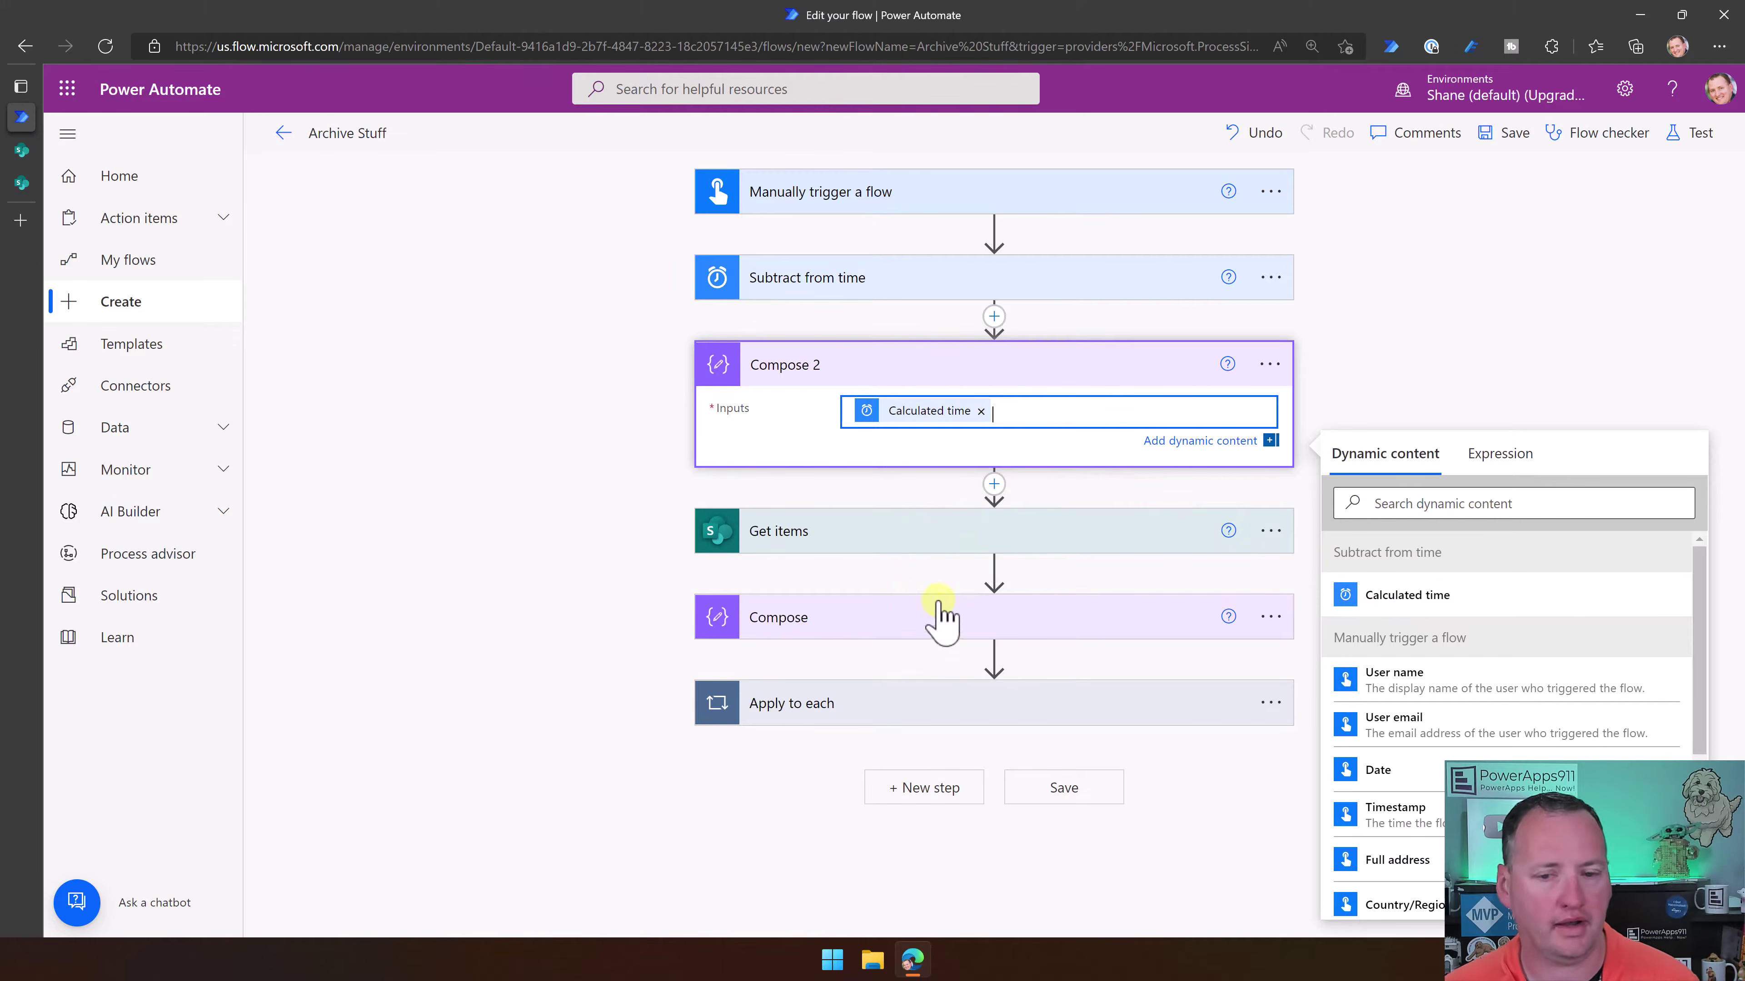
Insert a Terminate action between Compose 2 and Get items and set its Status to Succeeded
click(994, 484)
click(975, 508)
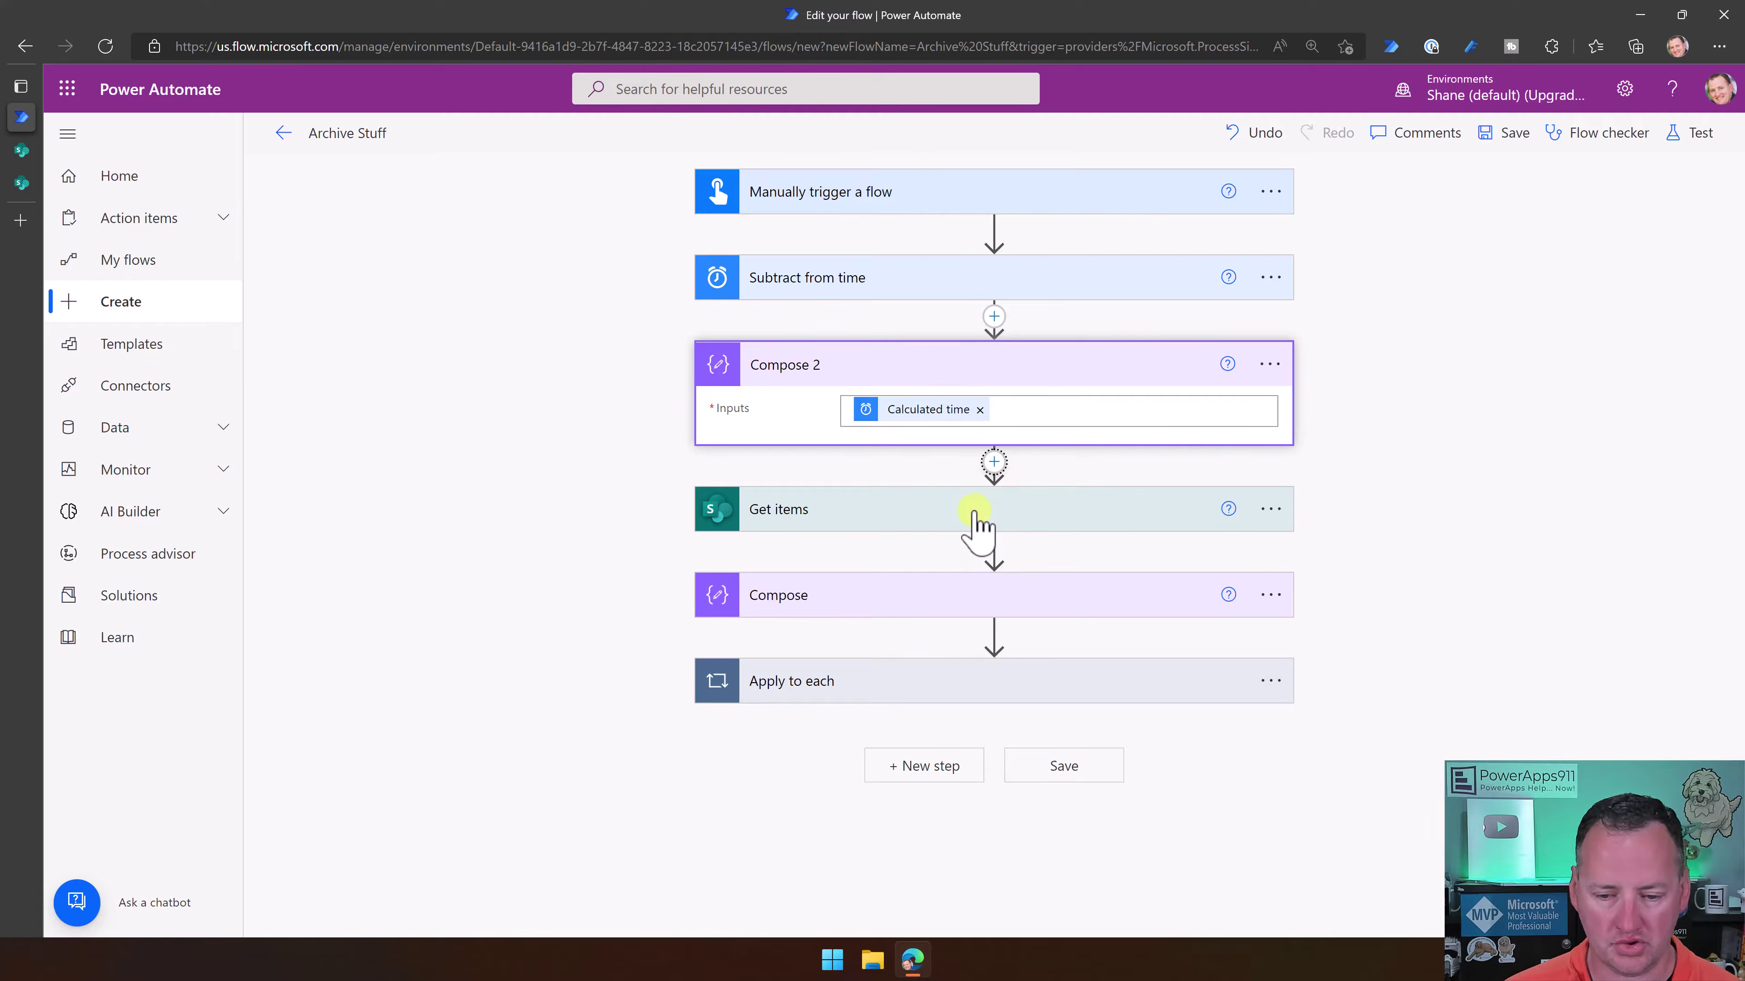
text(terminate)
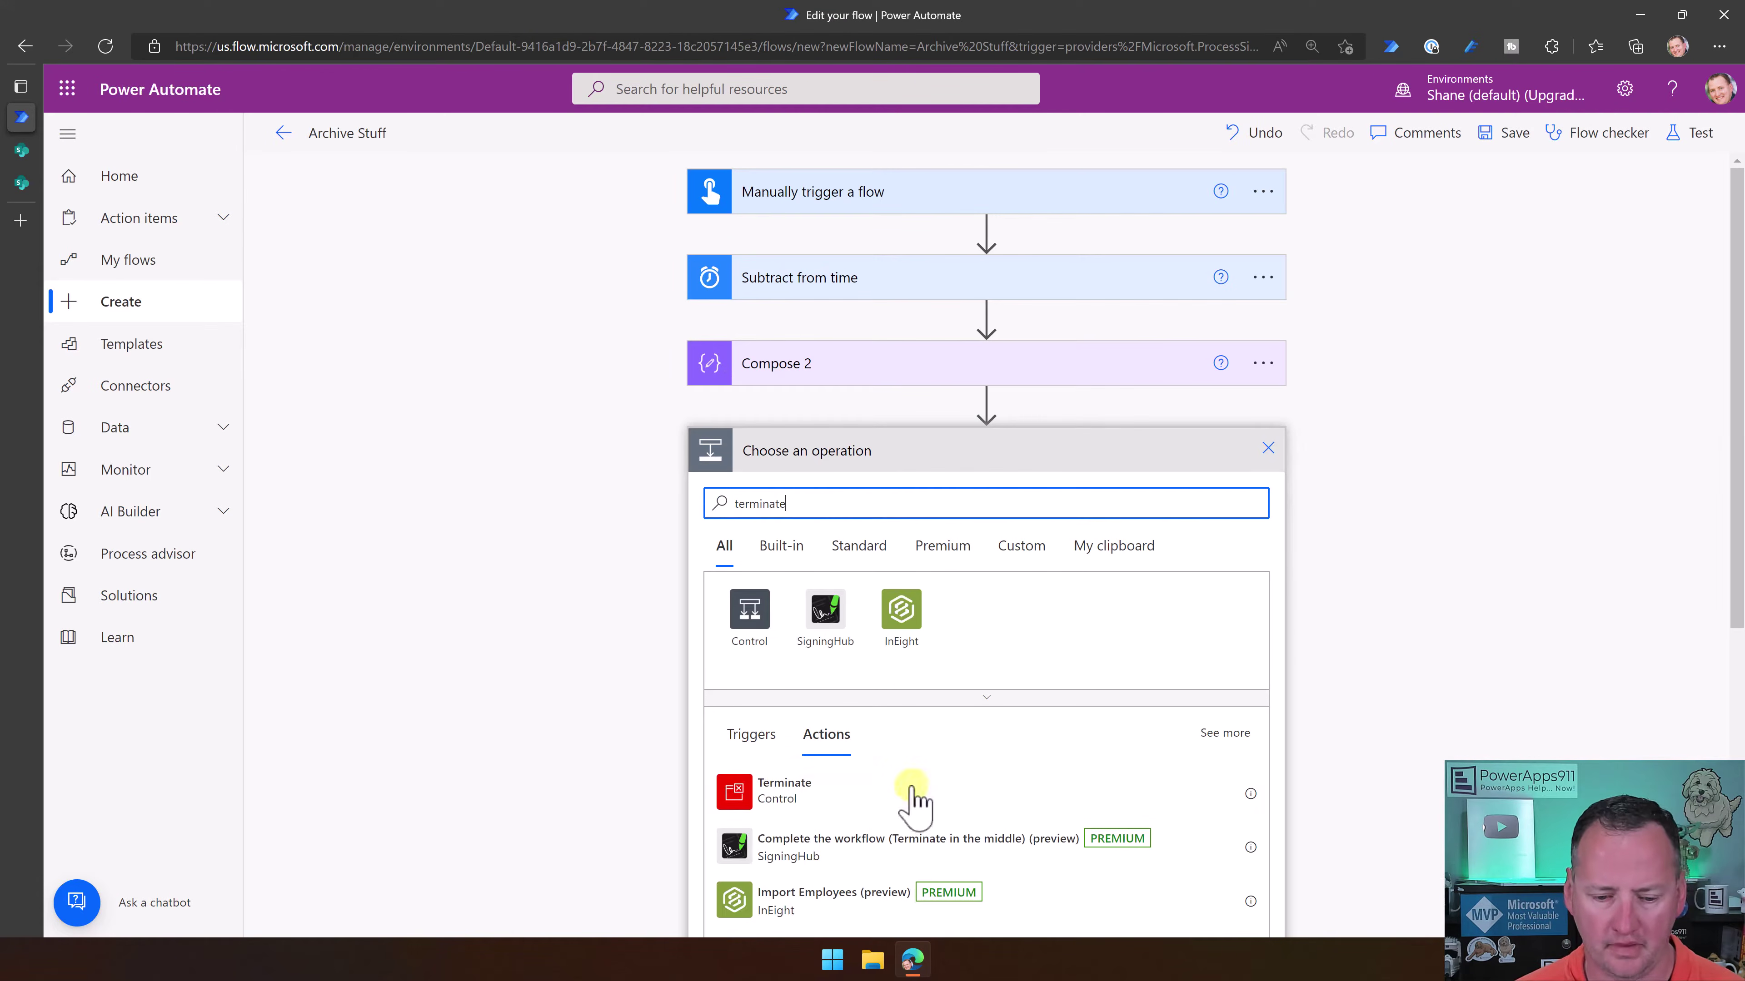
click(781, 801)
click(913, 498)
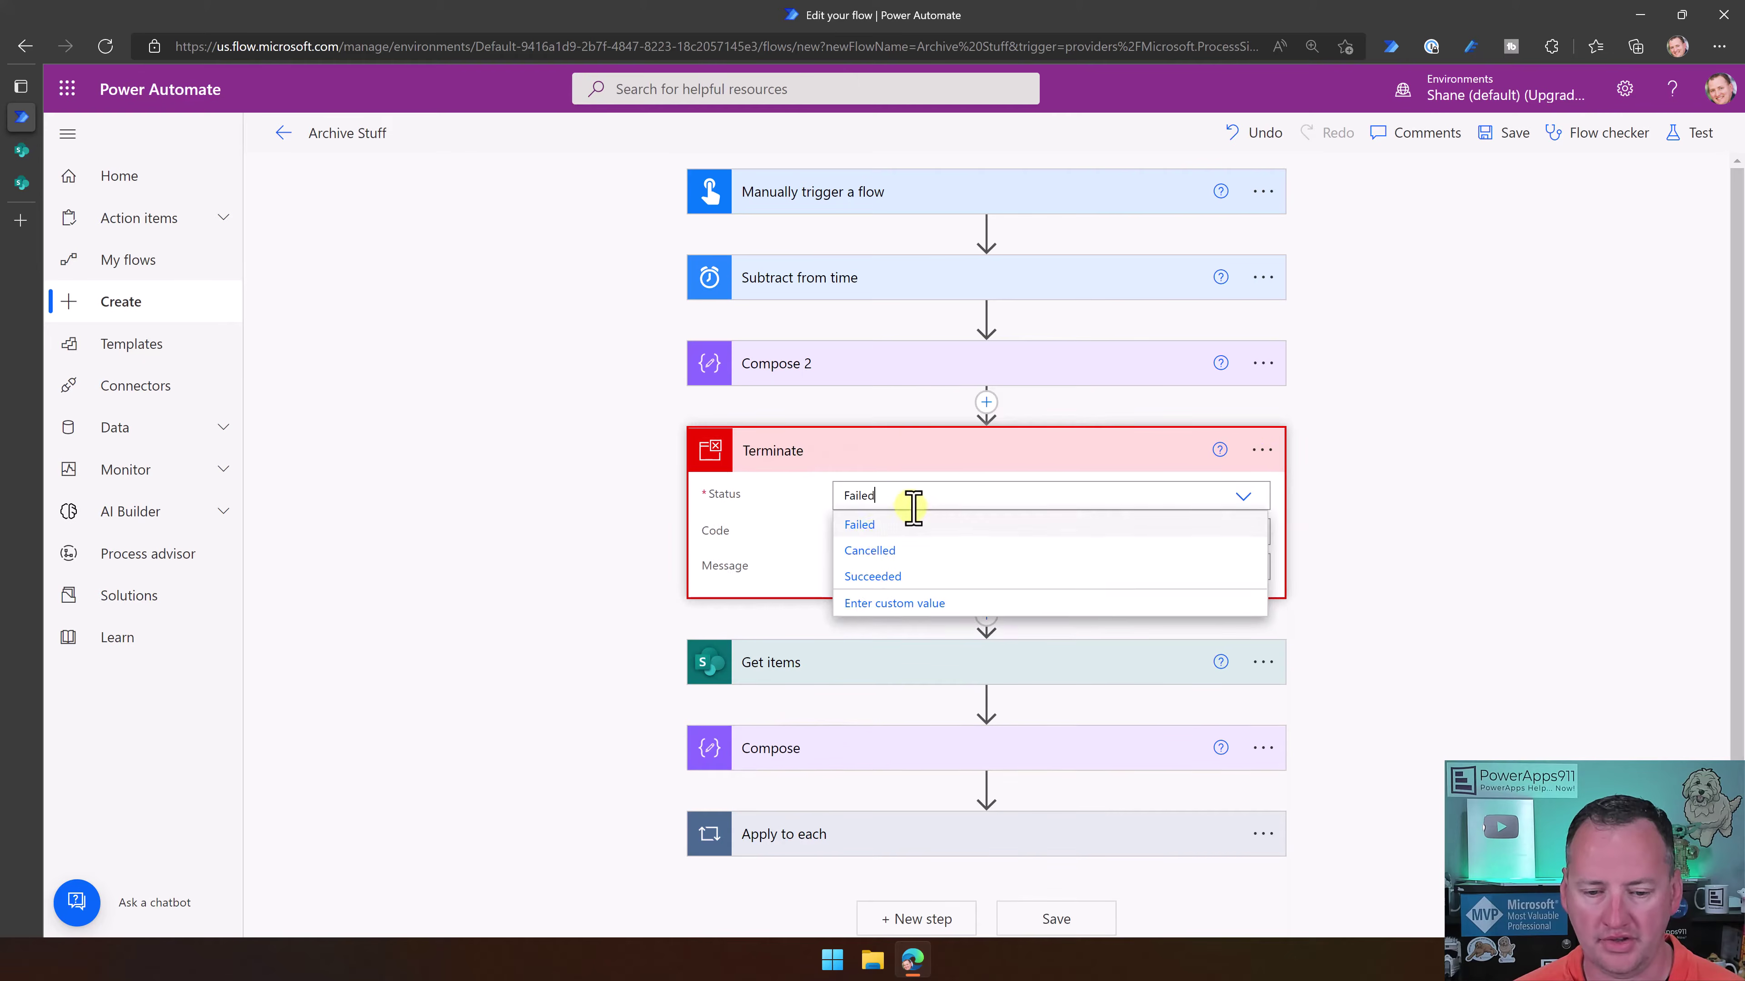
click(873, 576)
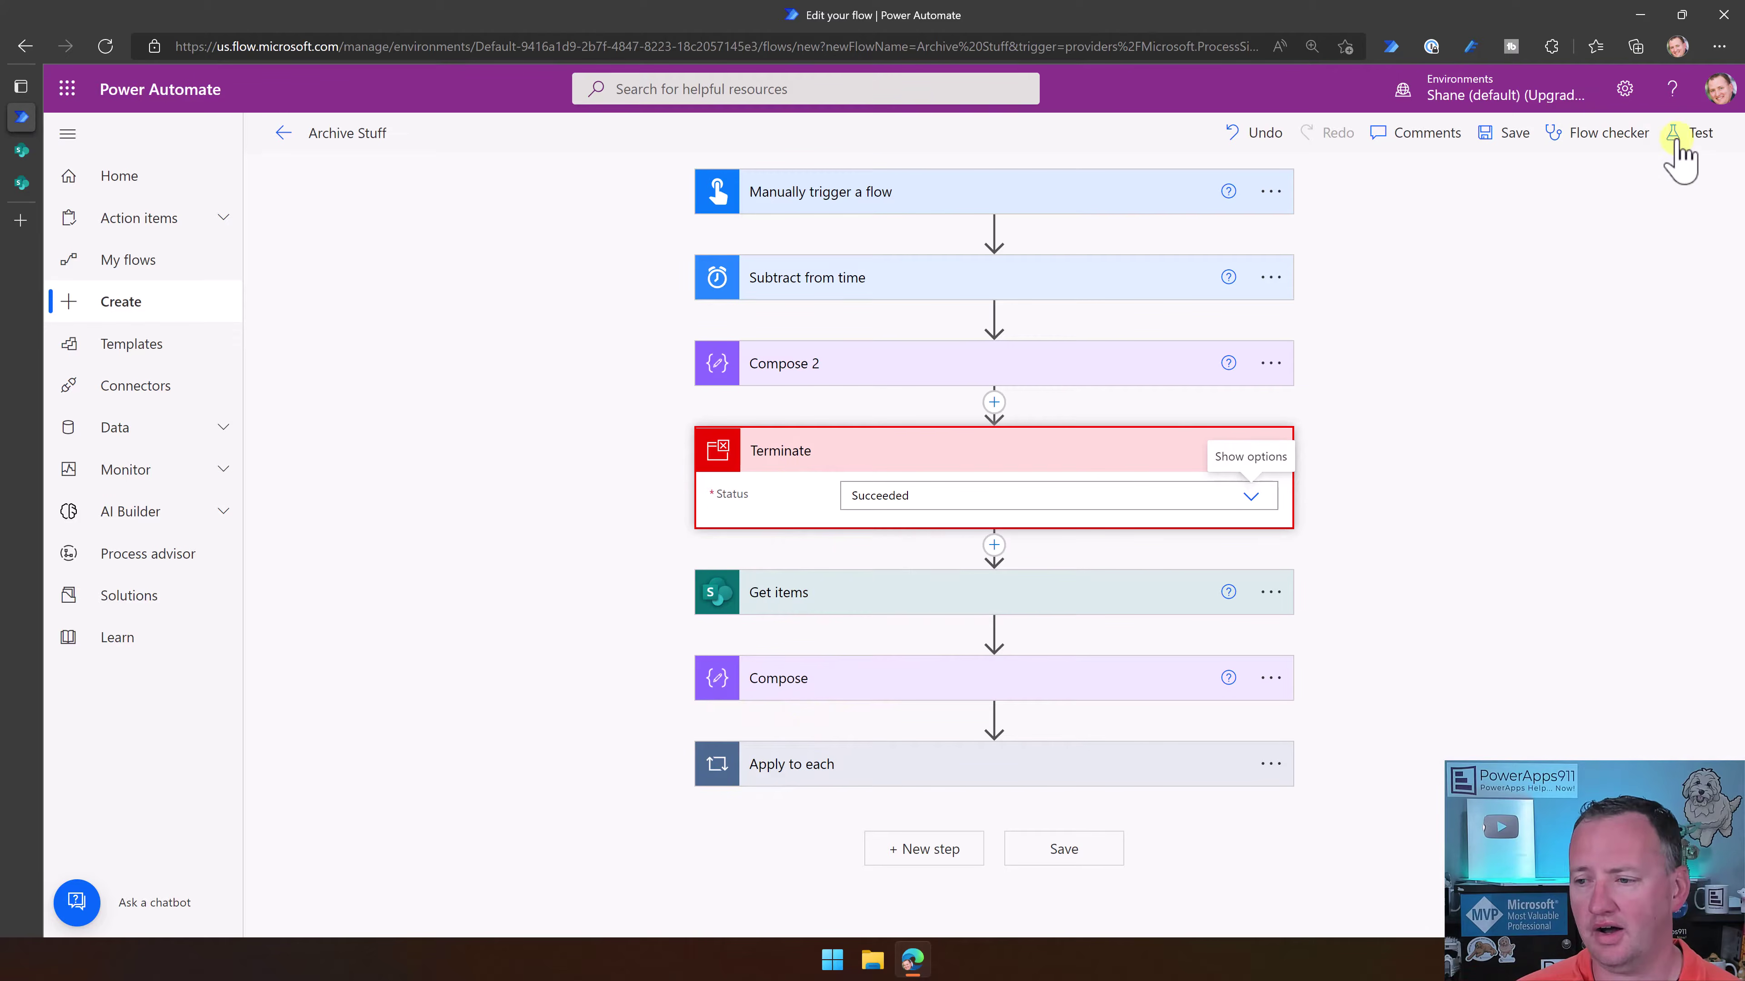
Test the flow automatically with a recently used trigger and inspect the calculated date in the Compose 2 run details
click(1700, 138)
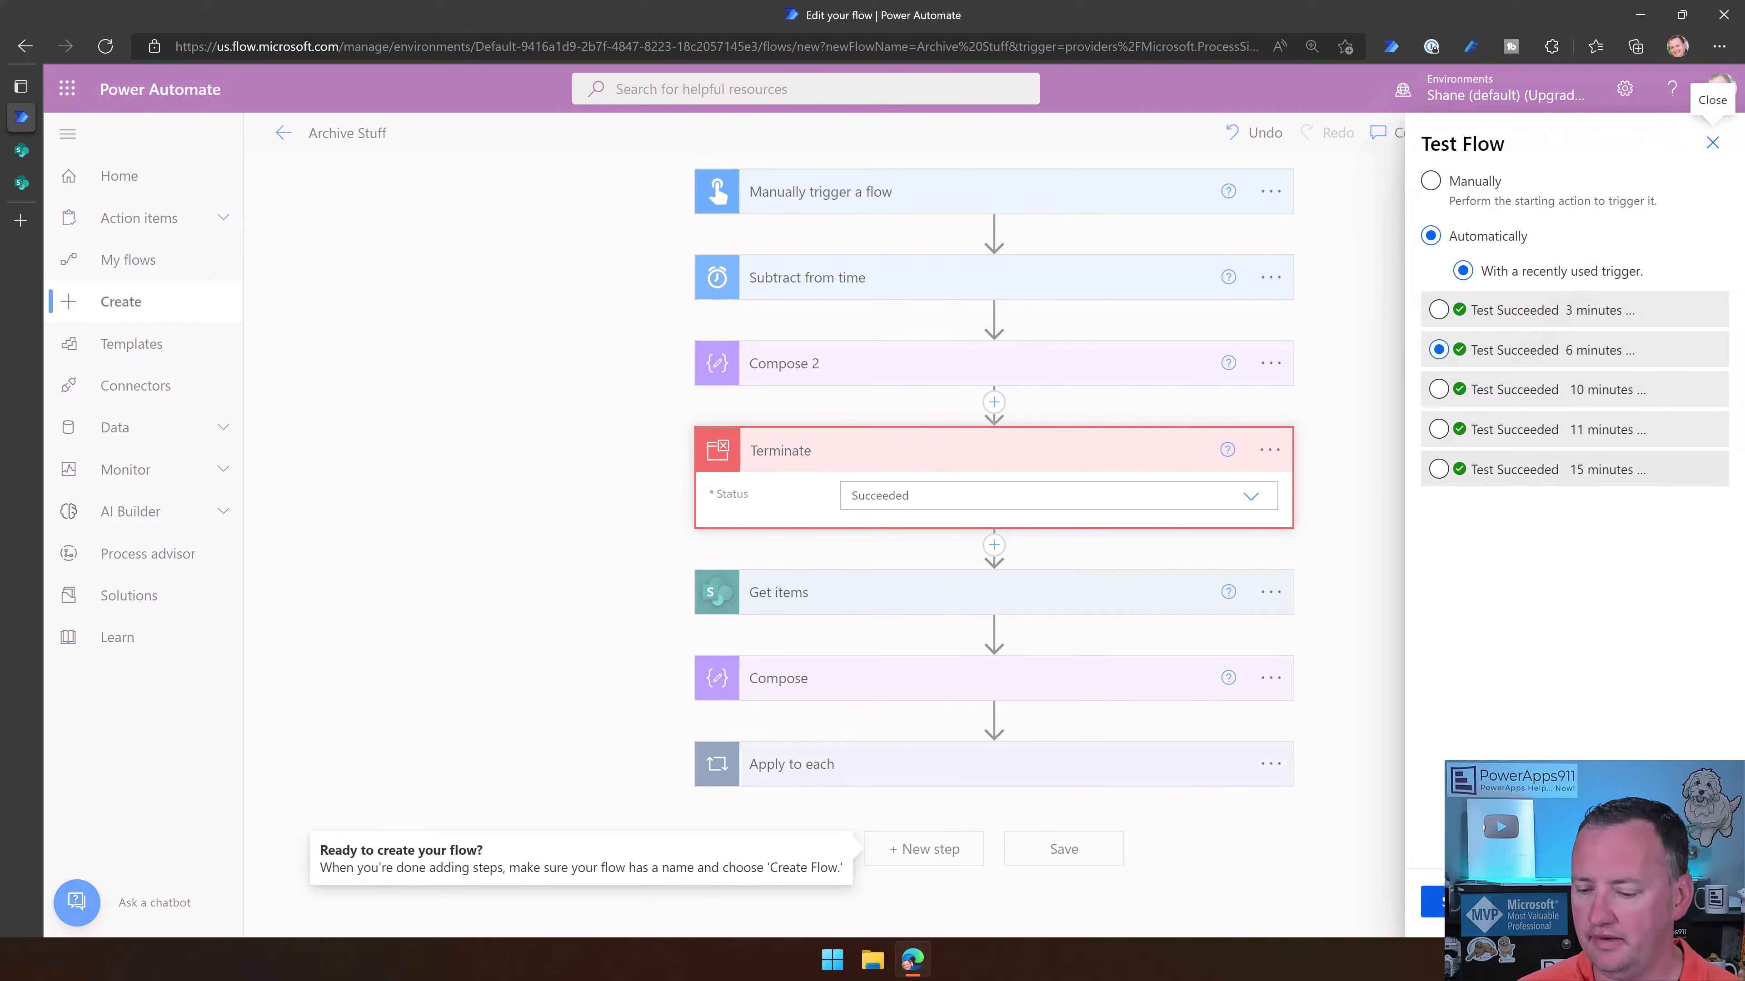
click(1432, 901)
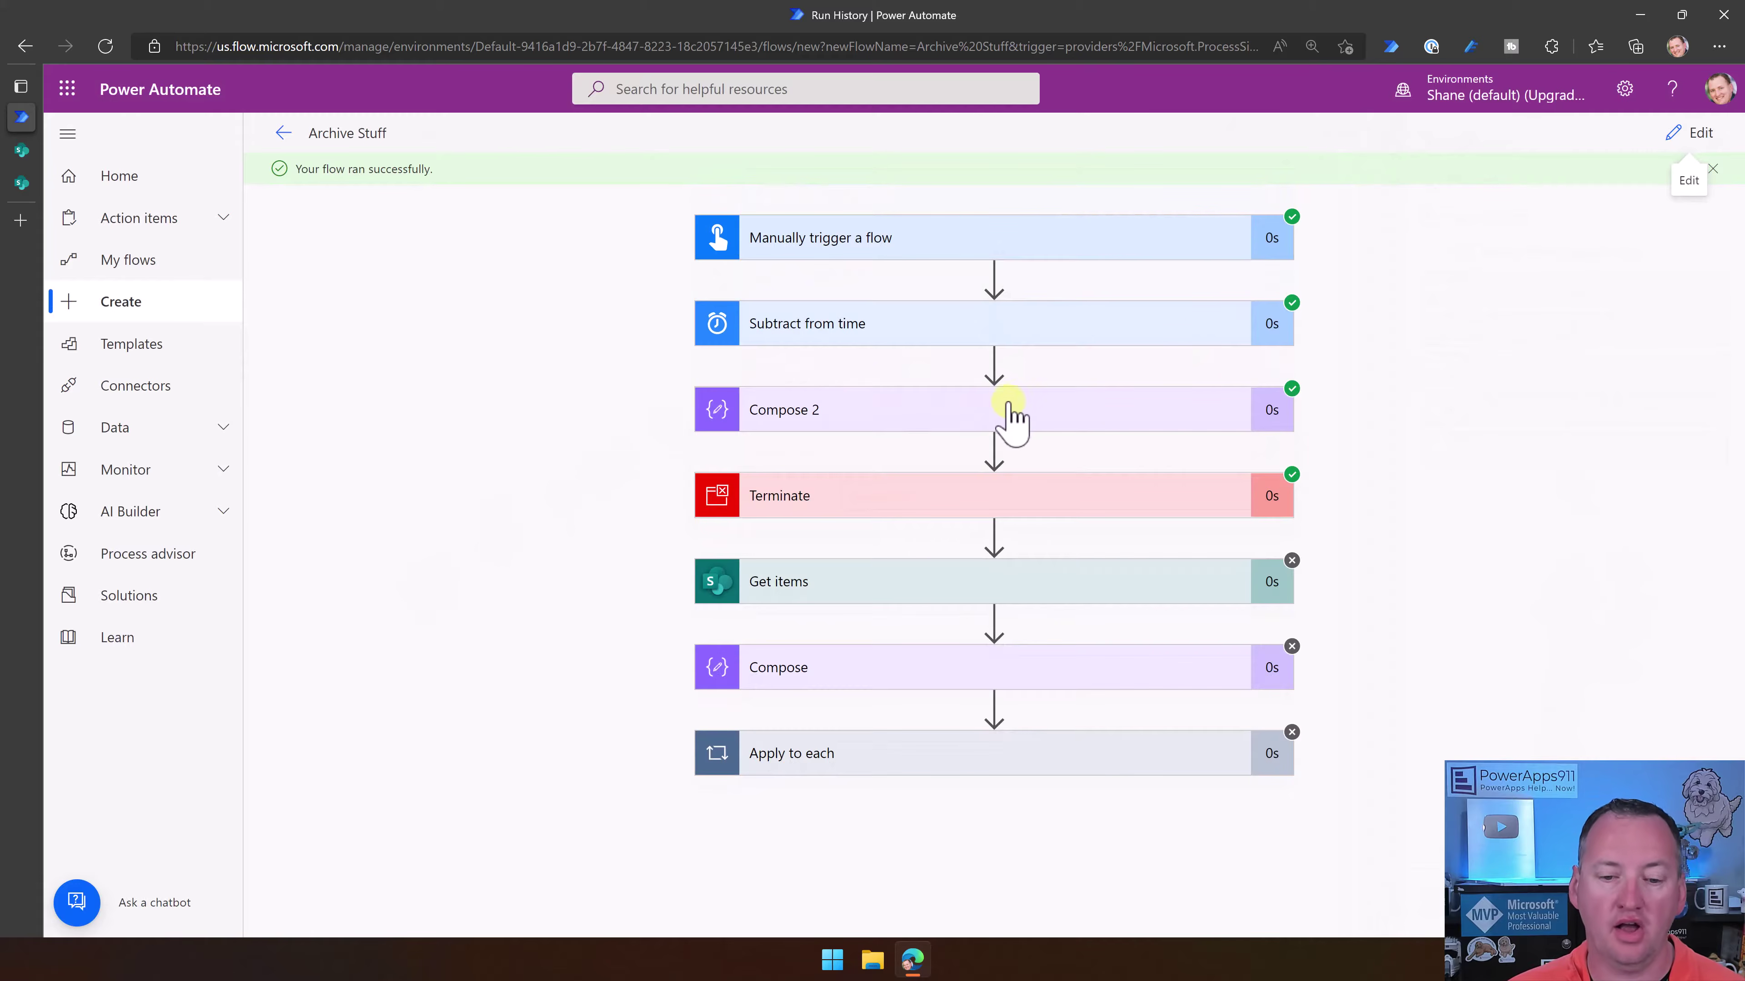
click(1036, 411)
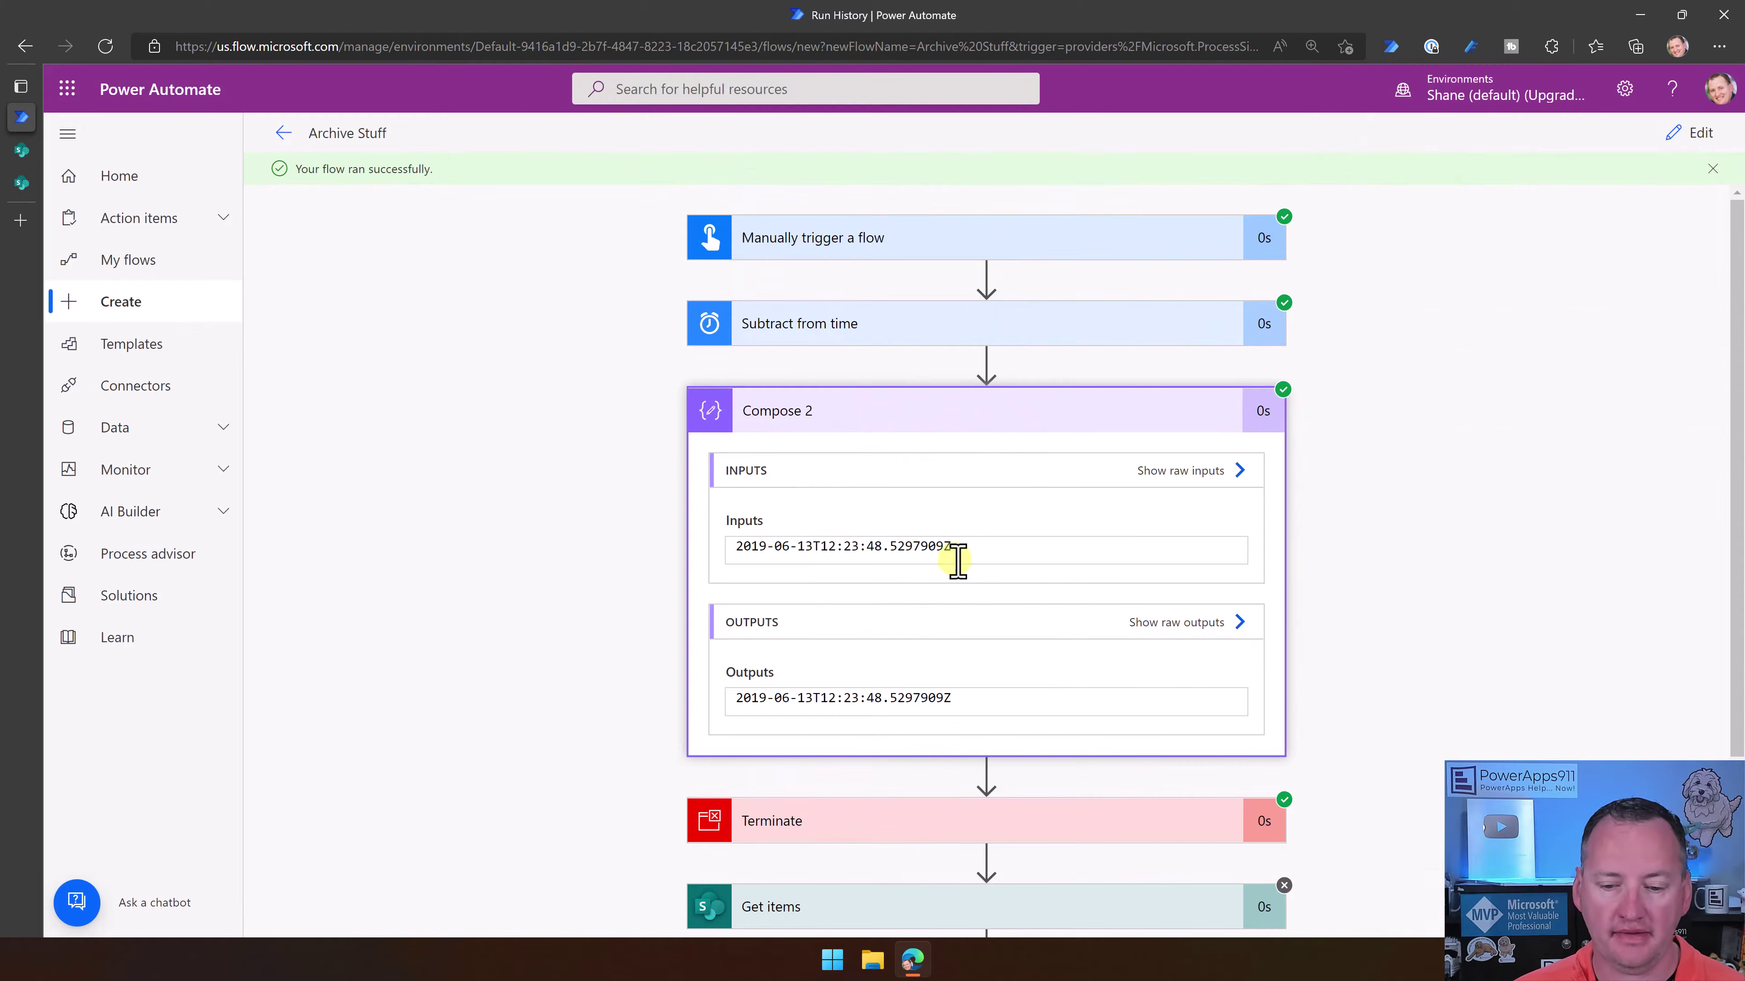
click(961, 546)
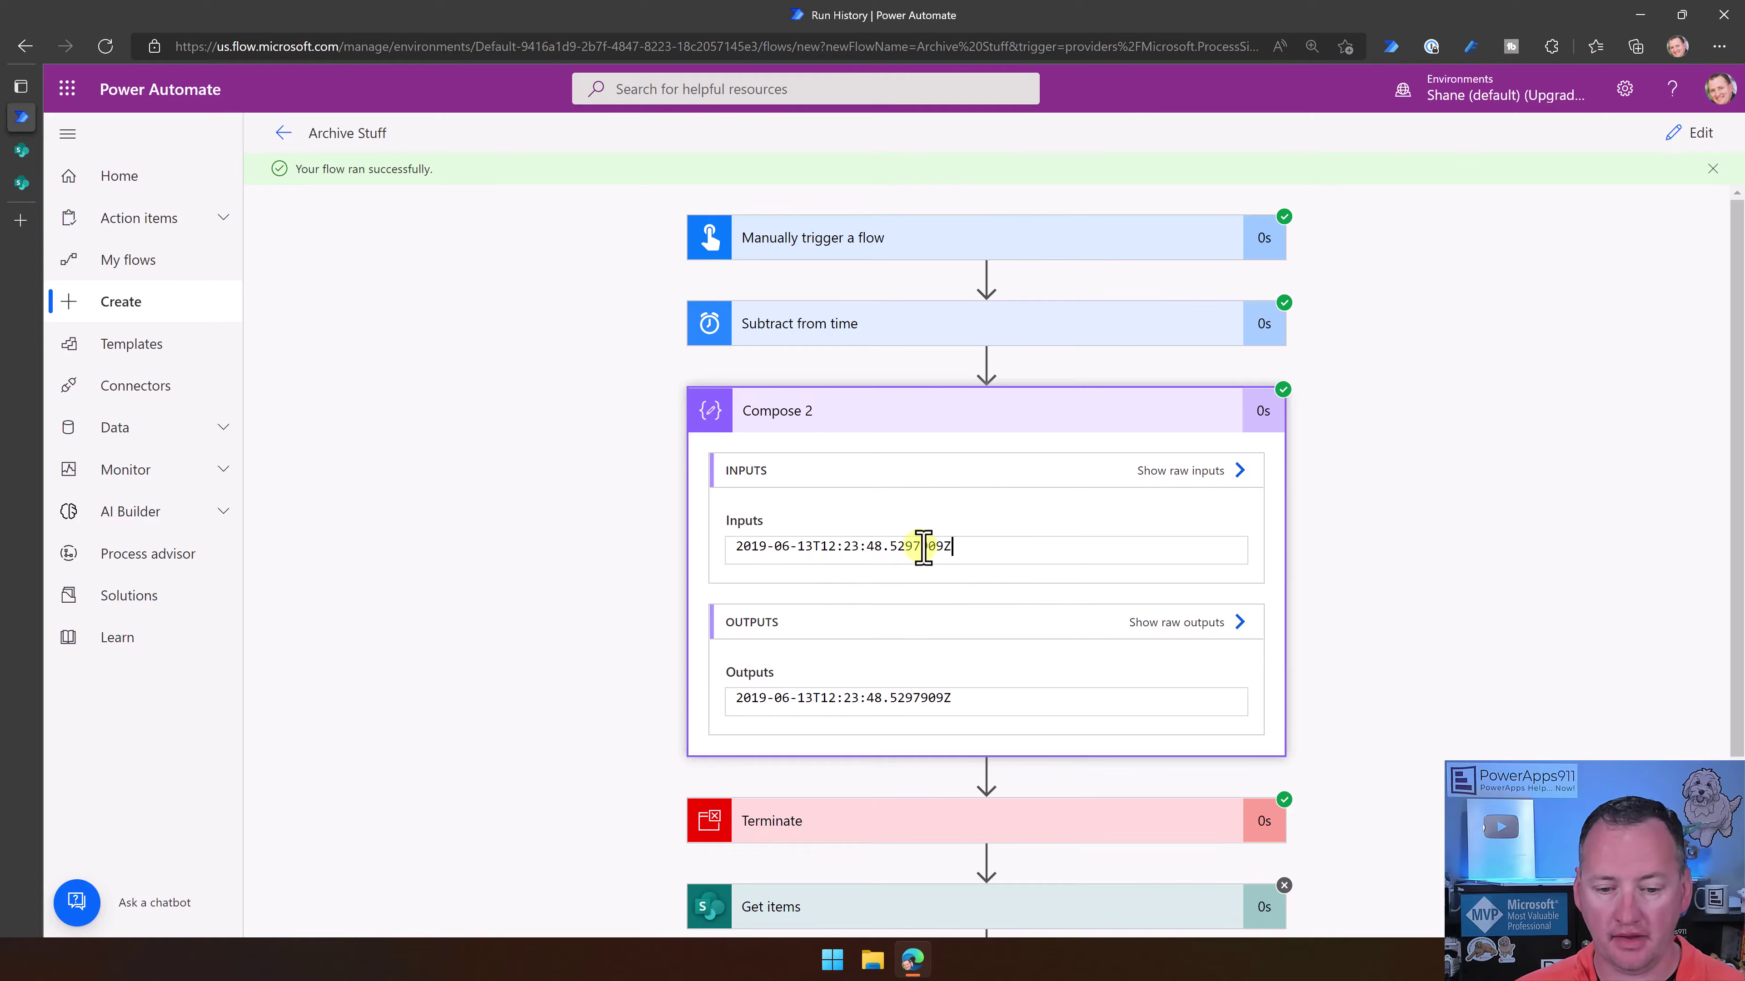
shift+click(732, 550)
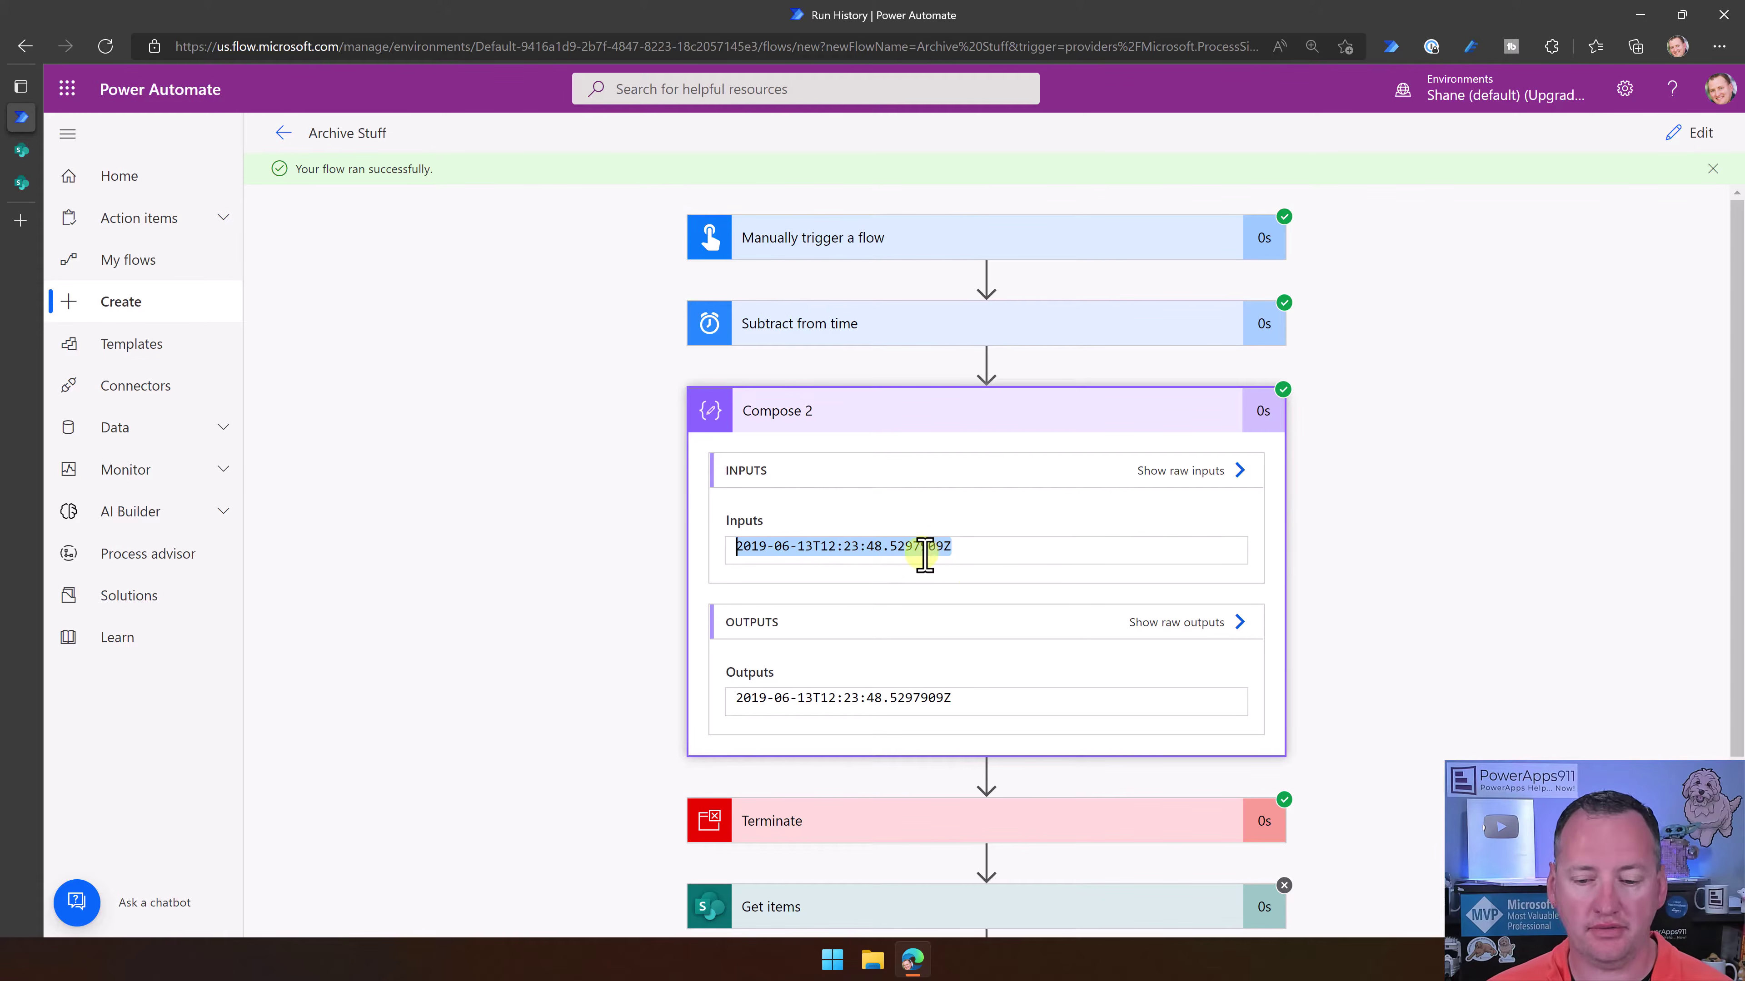
Reopen the flow for editing and delete the Terminate action placed before Get items
click(1701, 133)
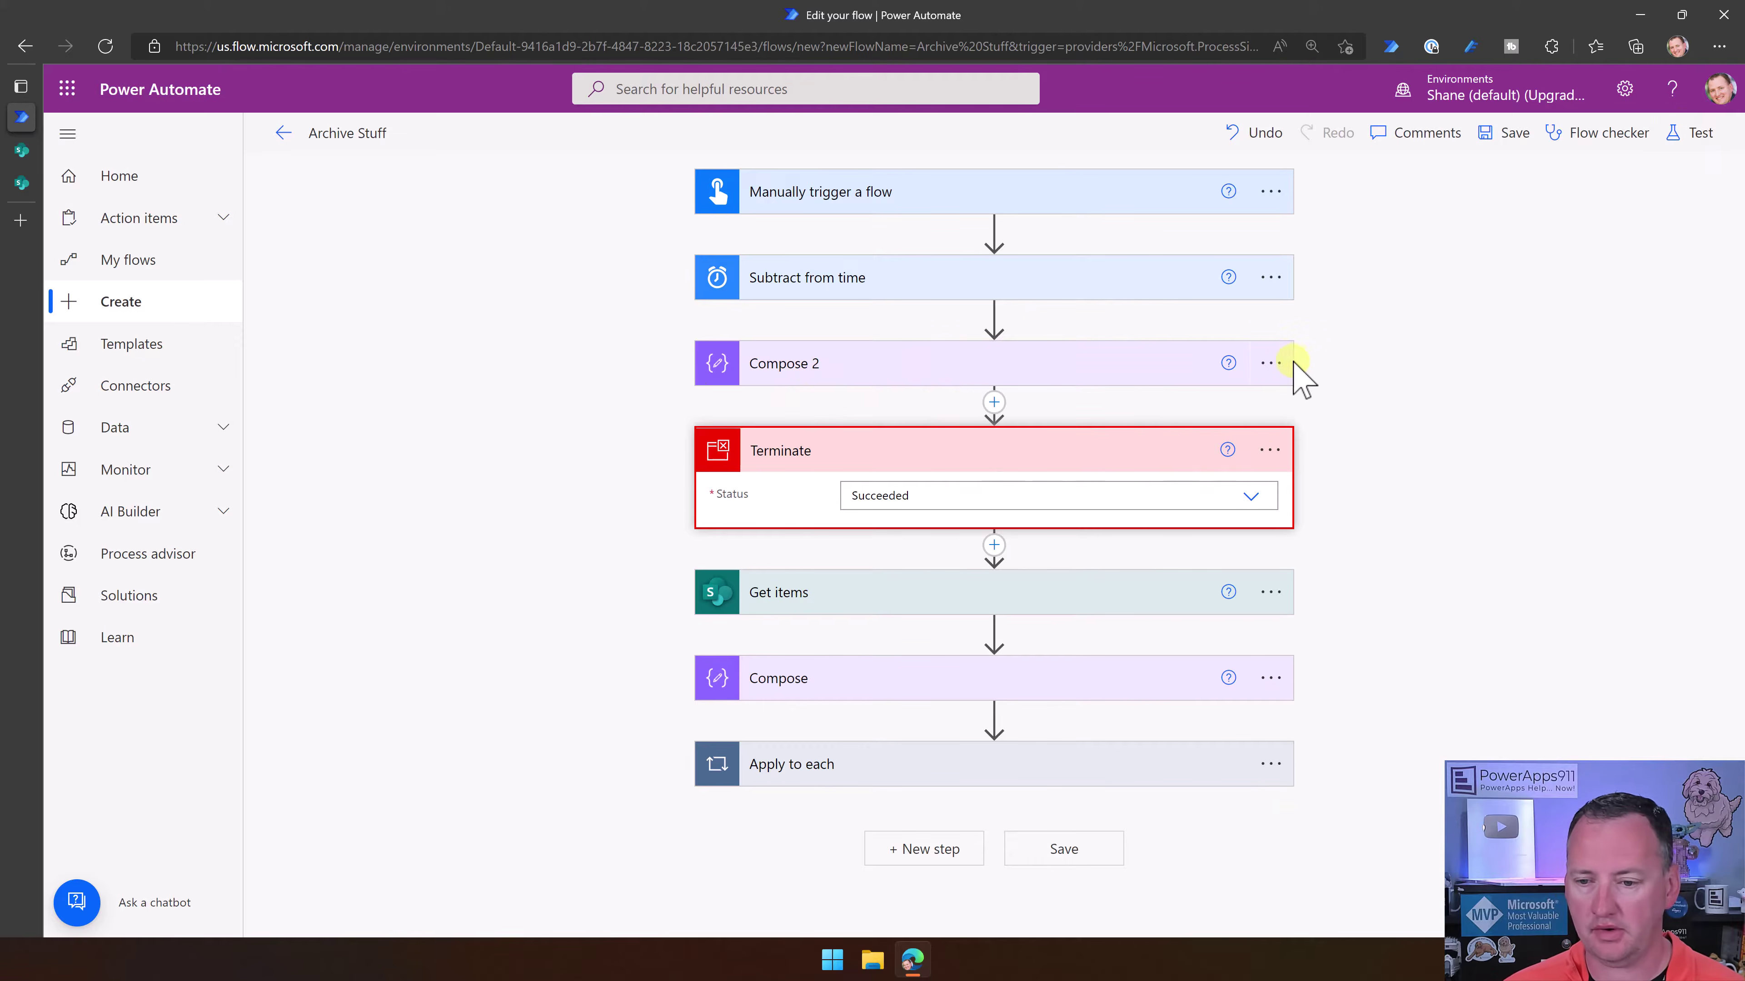
click(1271, 451)
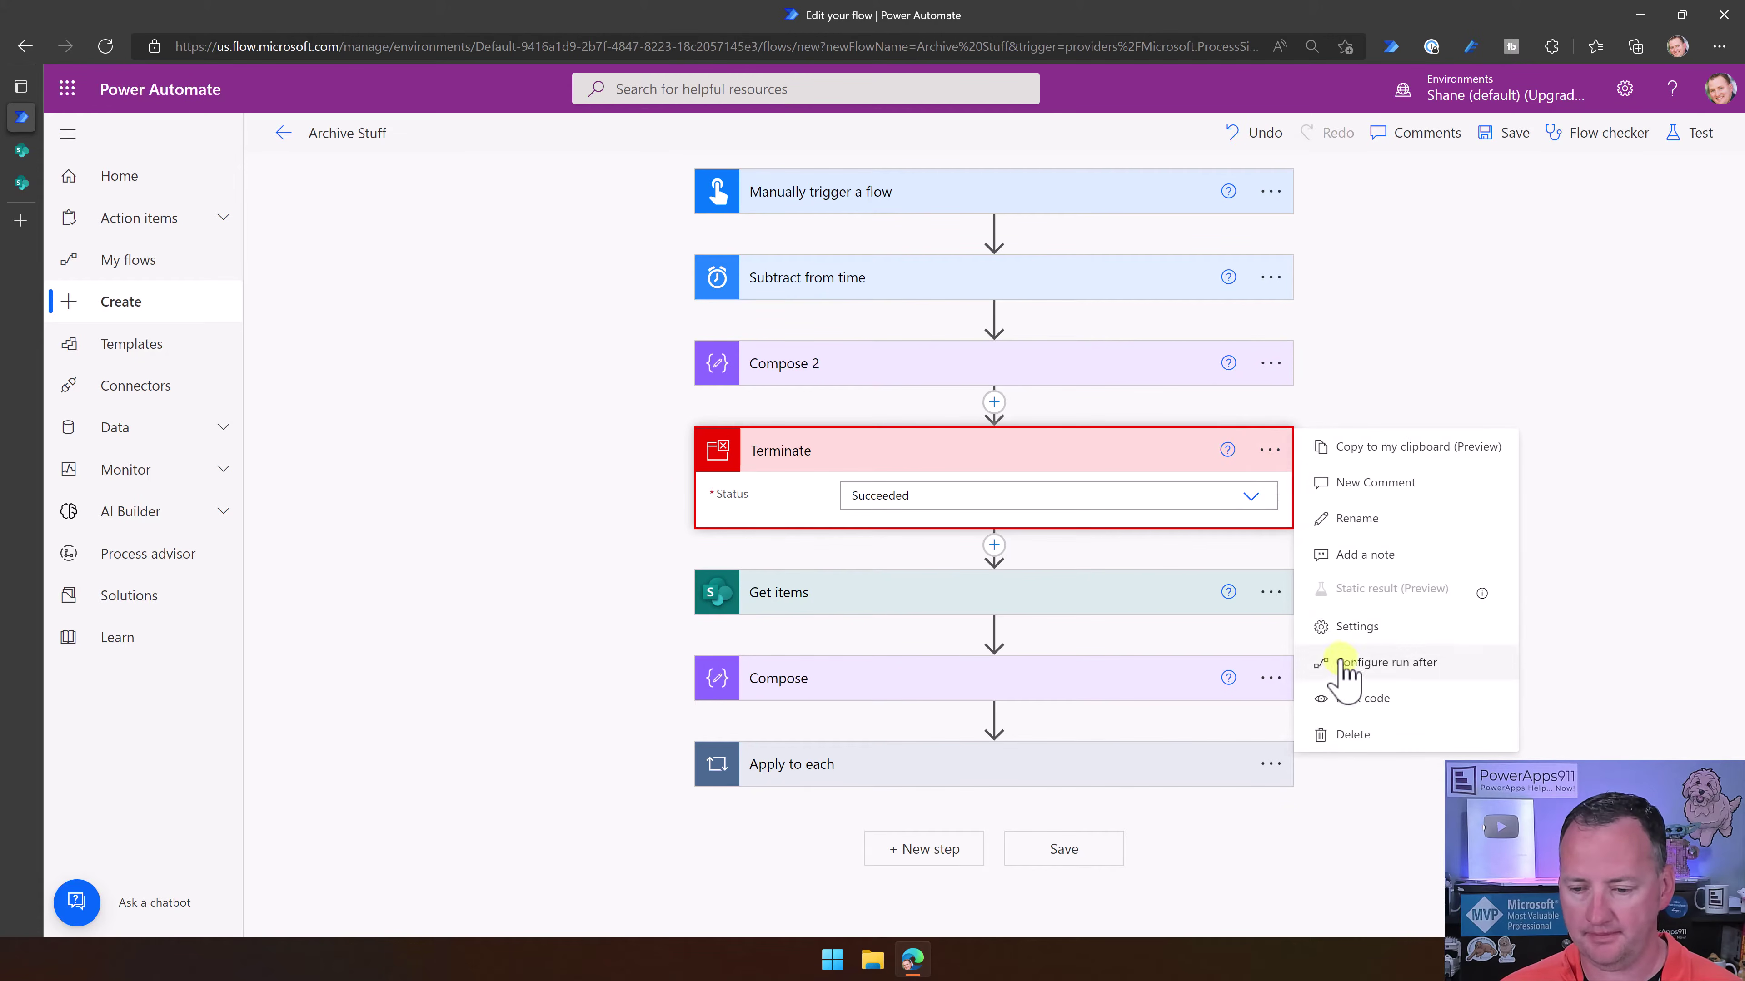
click(1356, 735)
click(907, 547)
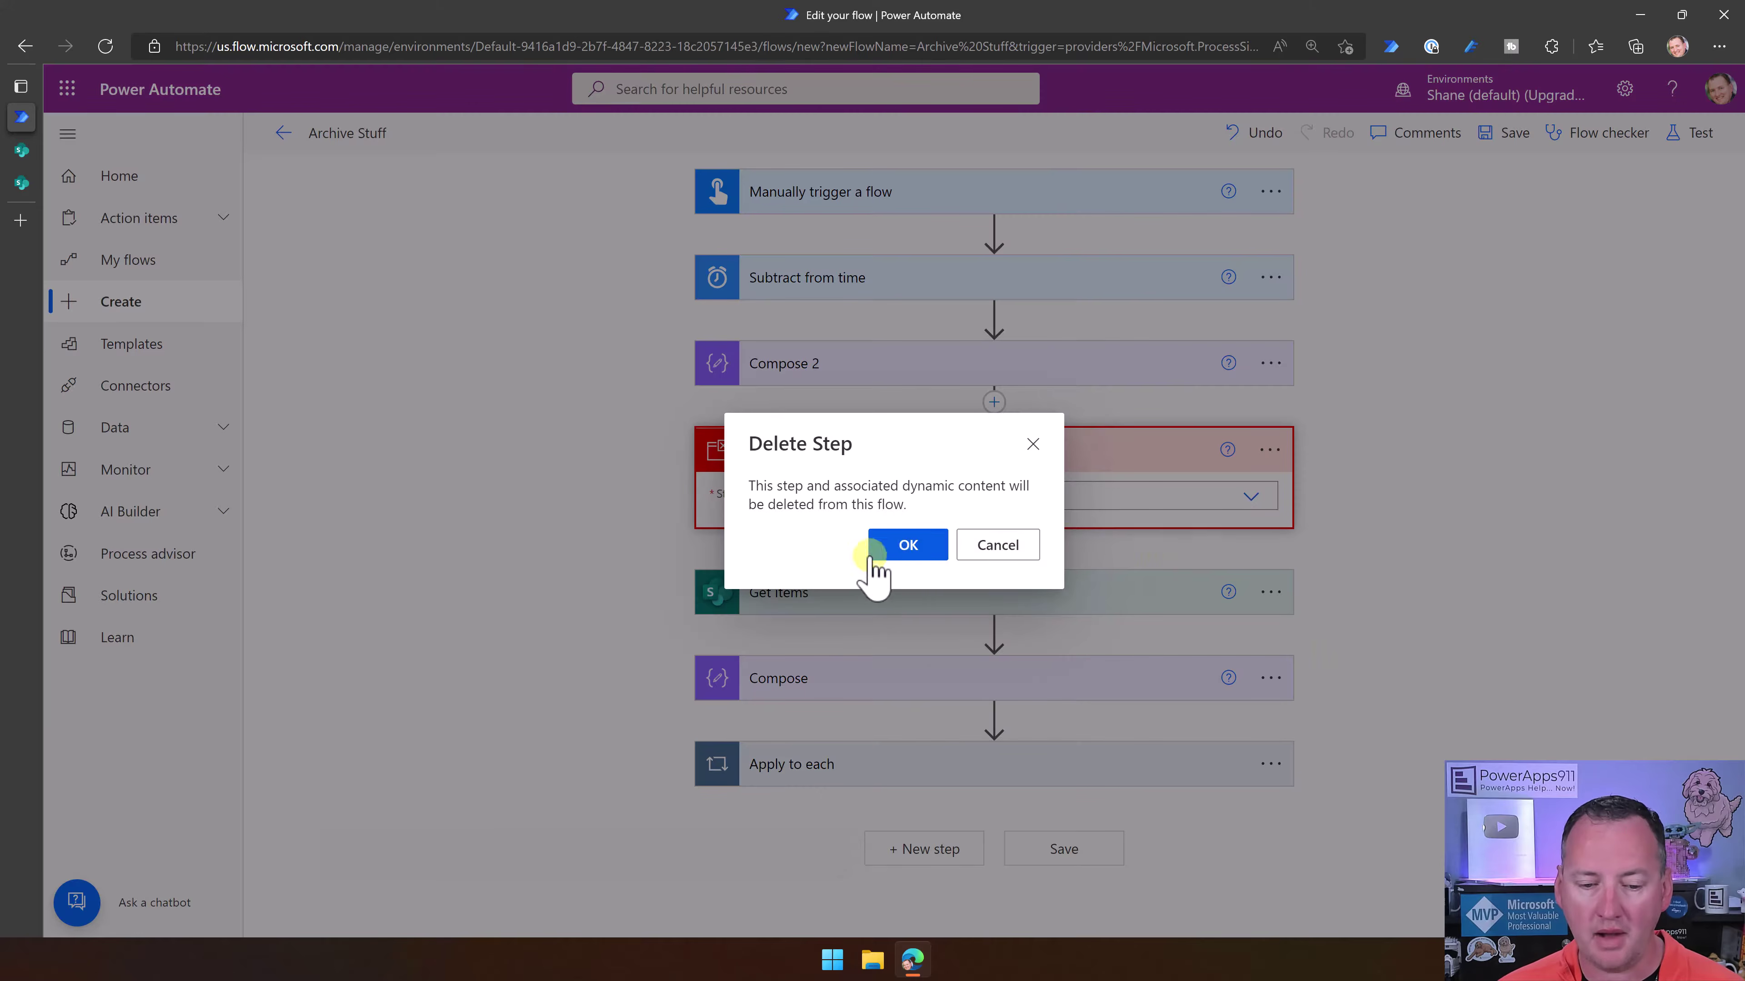
Clear the Top Count value in the Get items action
click(914, 453)
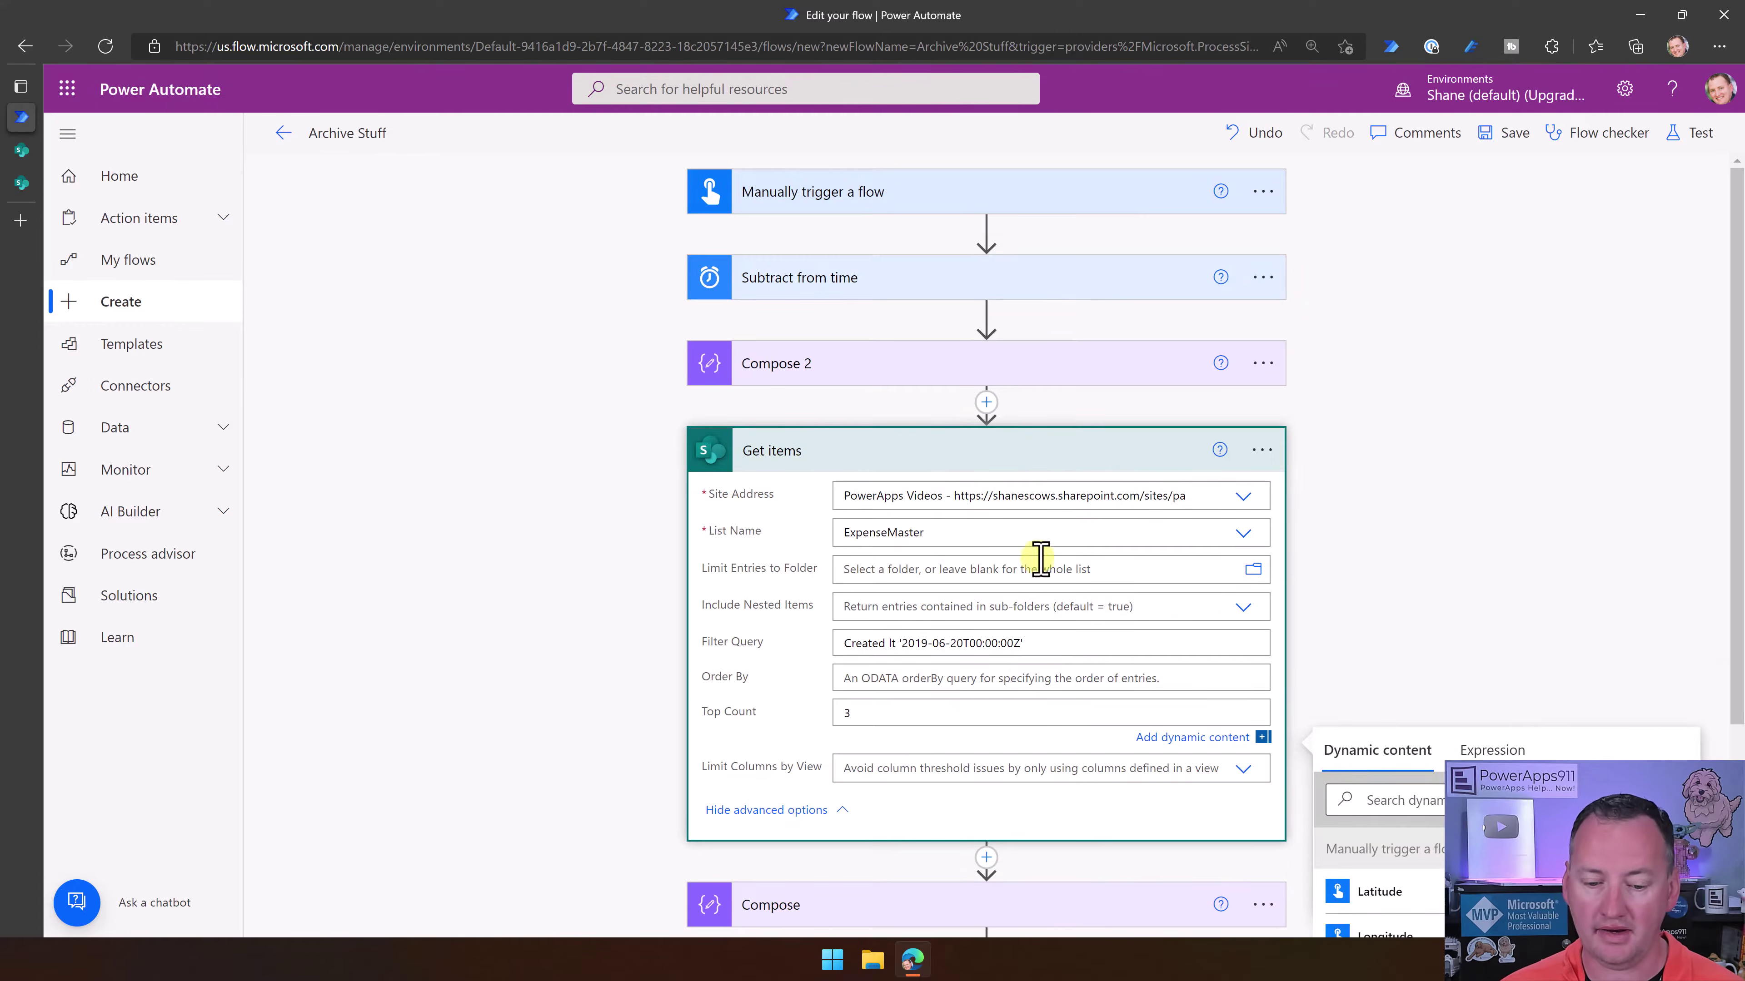
scroll(1040, 557, down, 3)
click(867, 481)
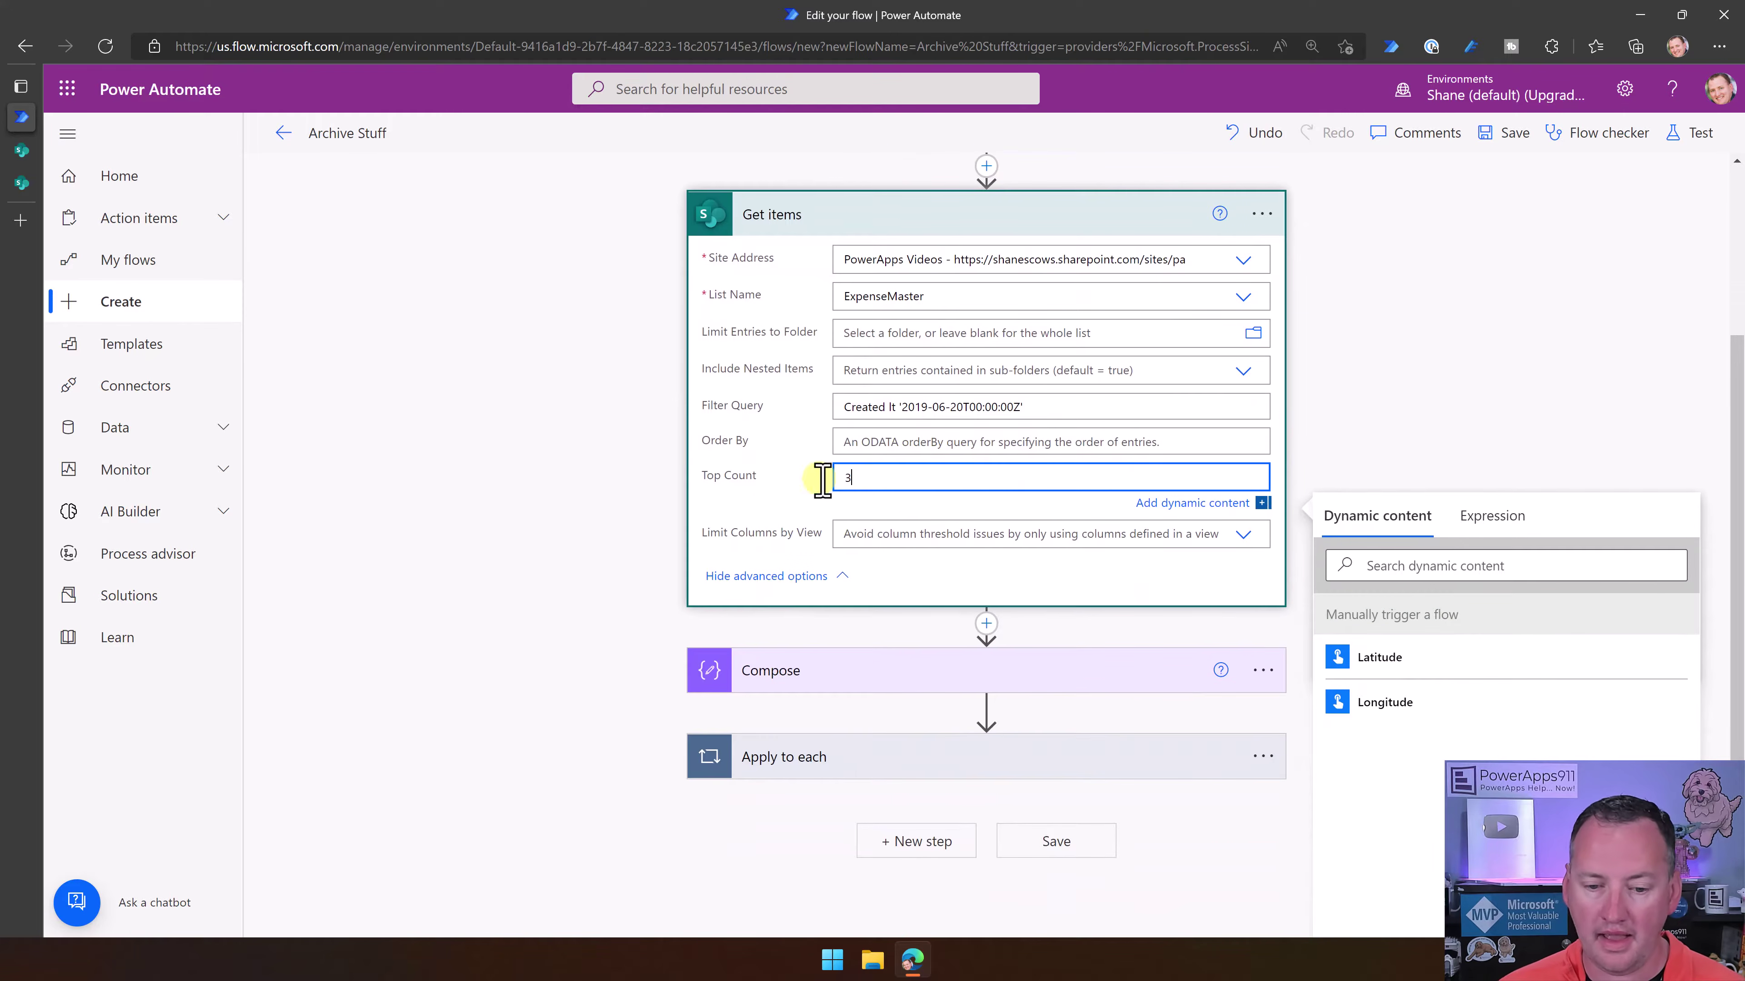
key(BackSpace)
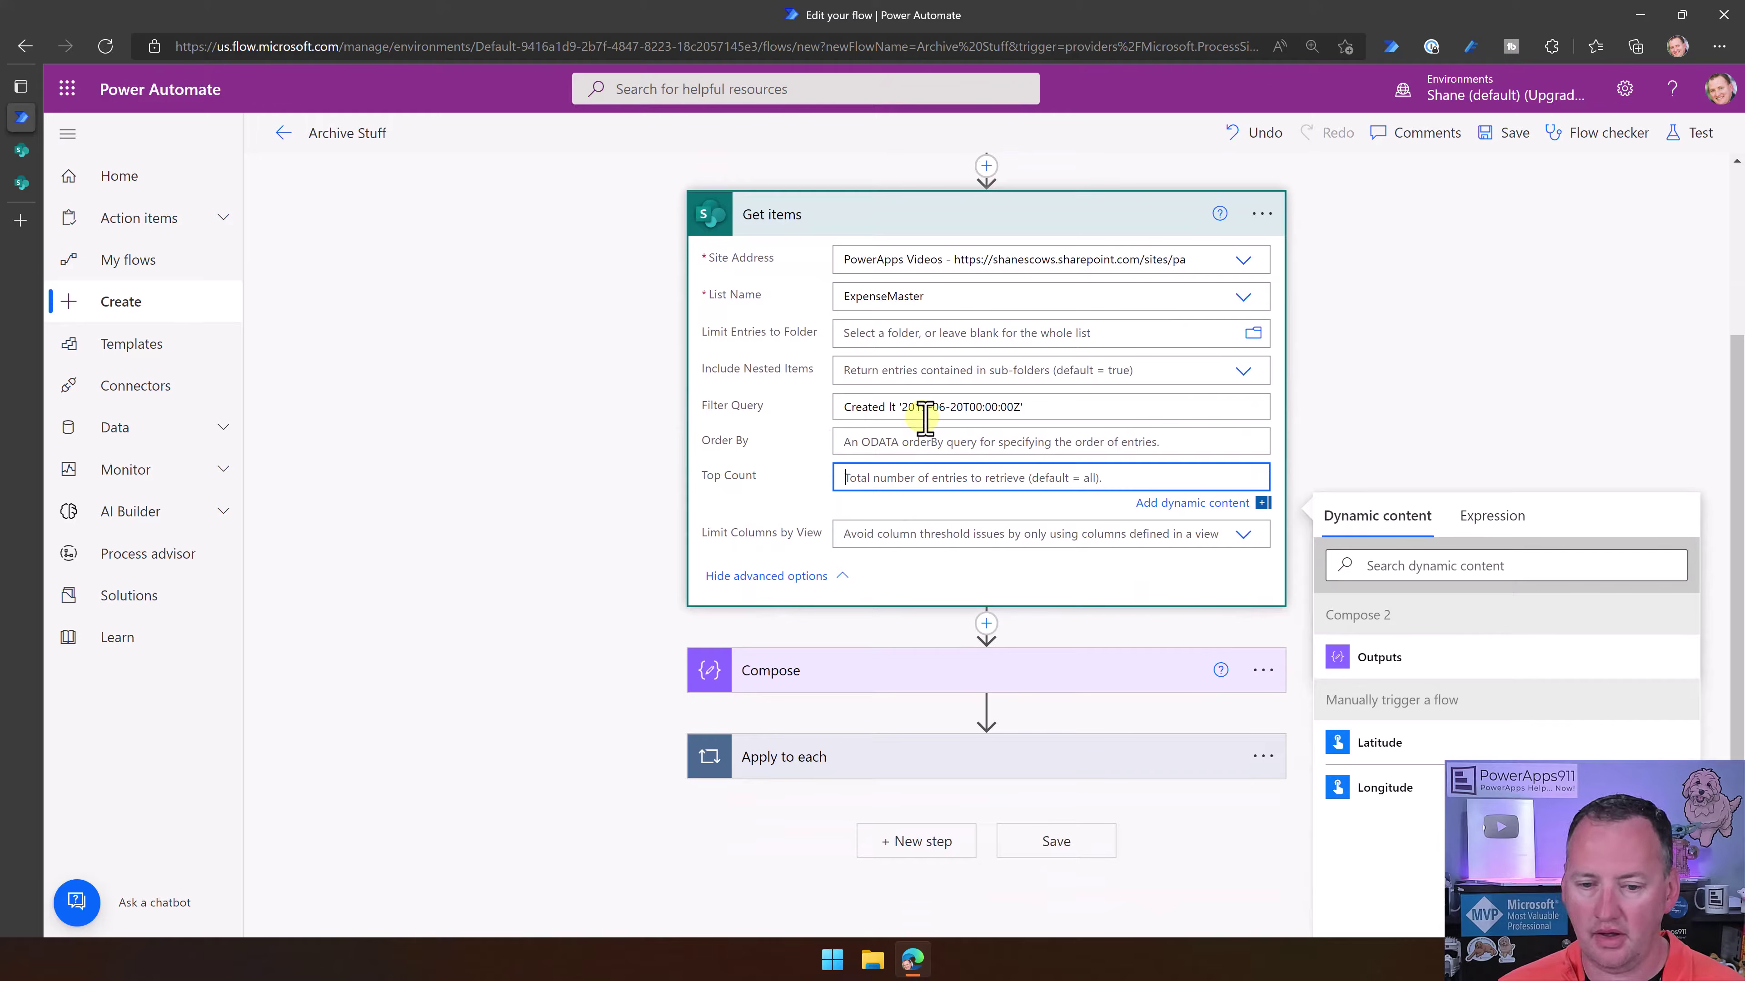
Replace the fixed date in the Get items Filter Query with Calculated time in single quotes, then collapse the action
click(961, 406)
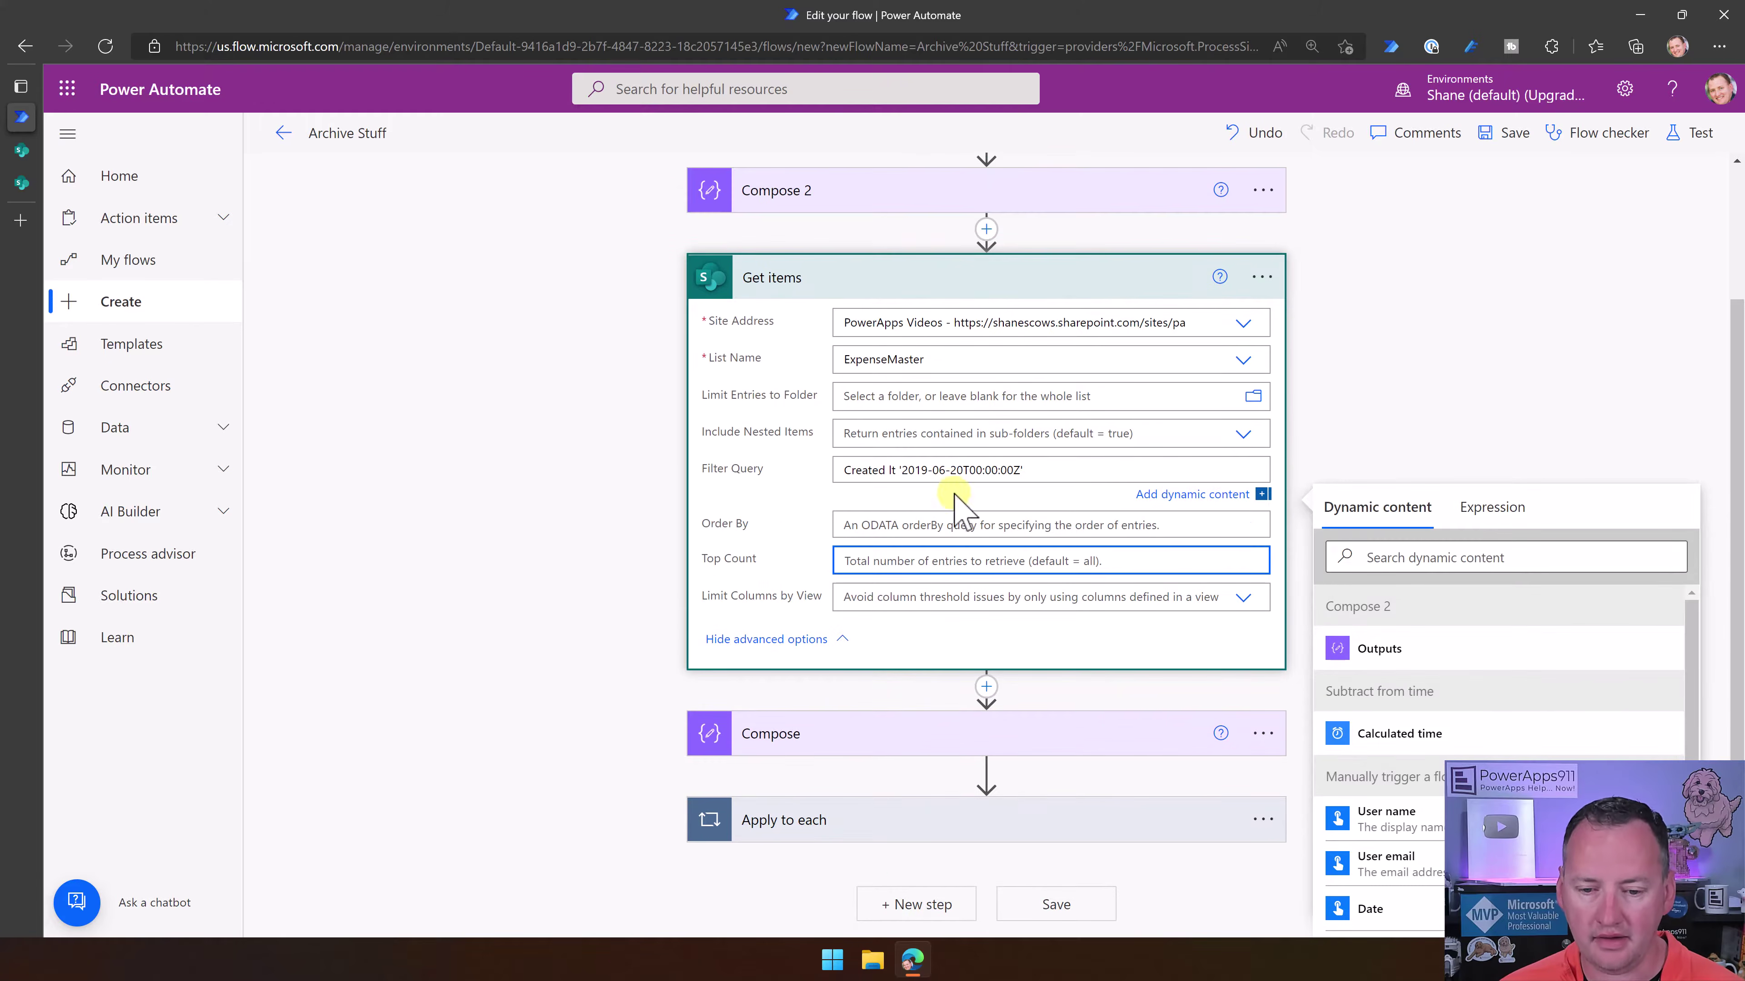
click(936, 469)
drag(901, 469, 1036, 469)
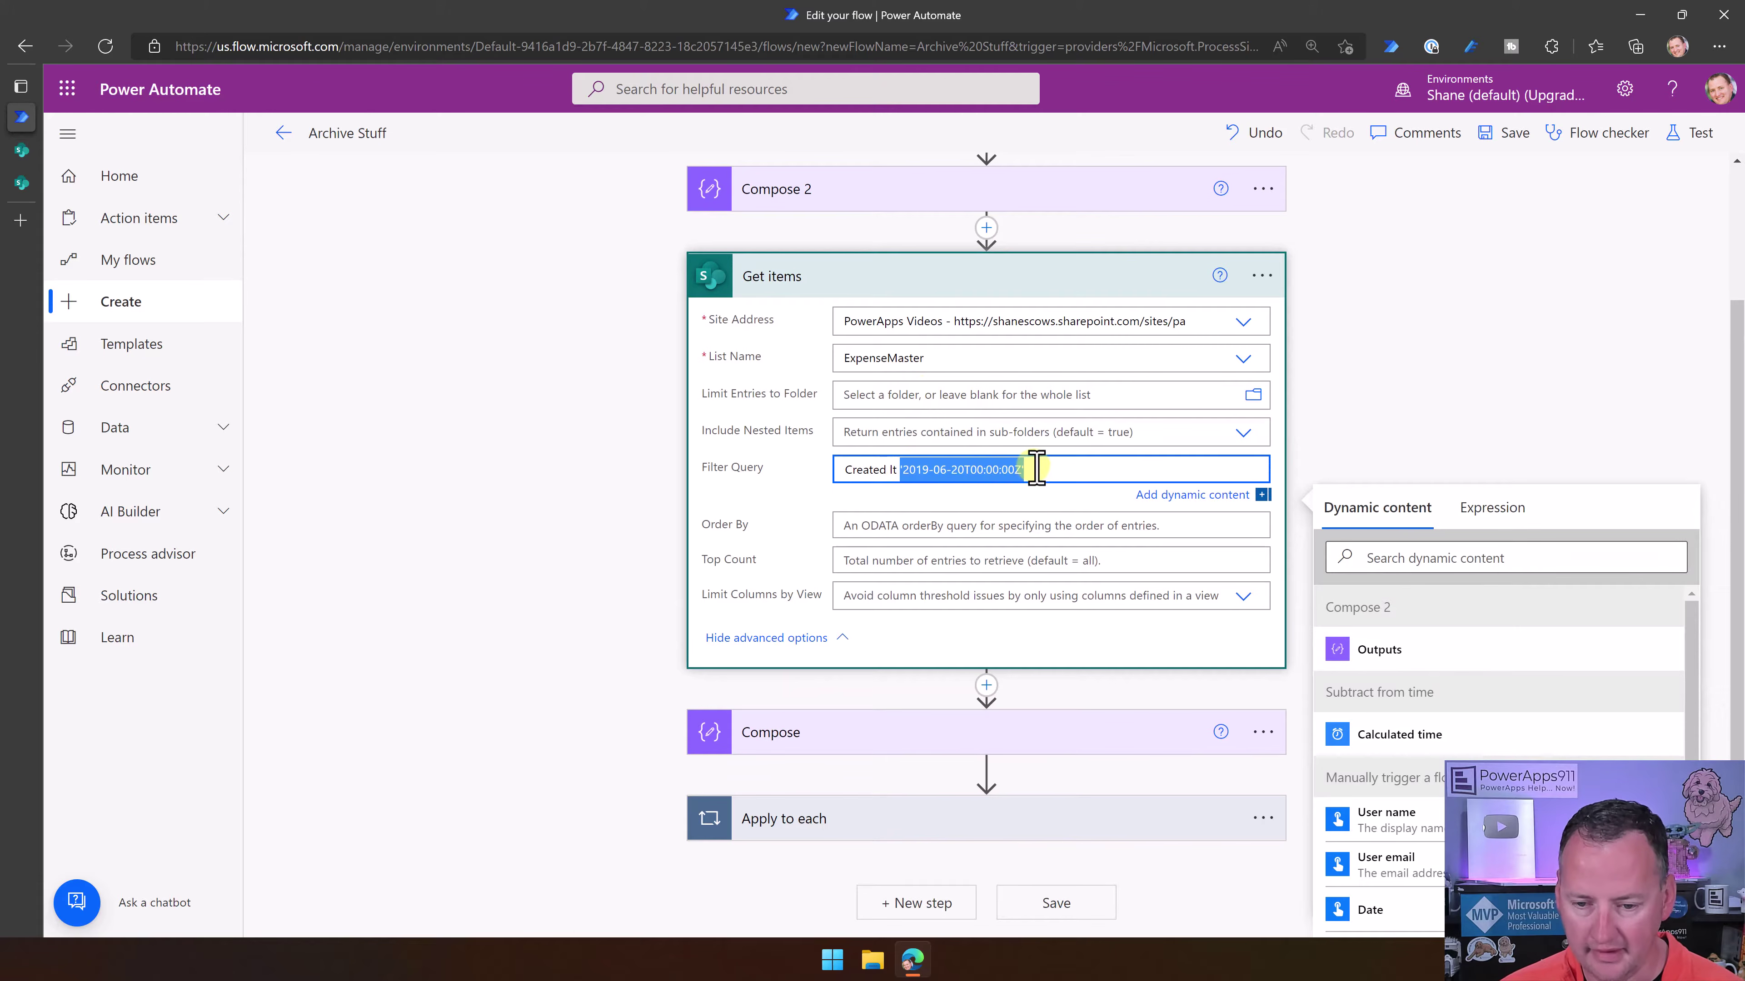
key(BackSpace)
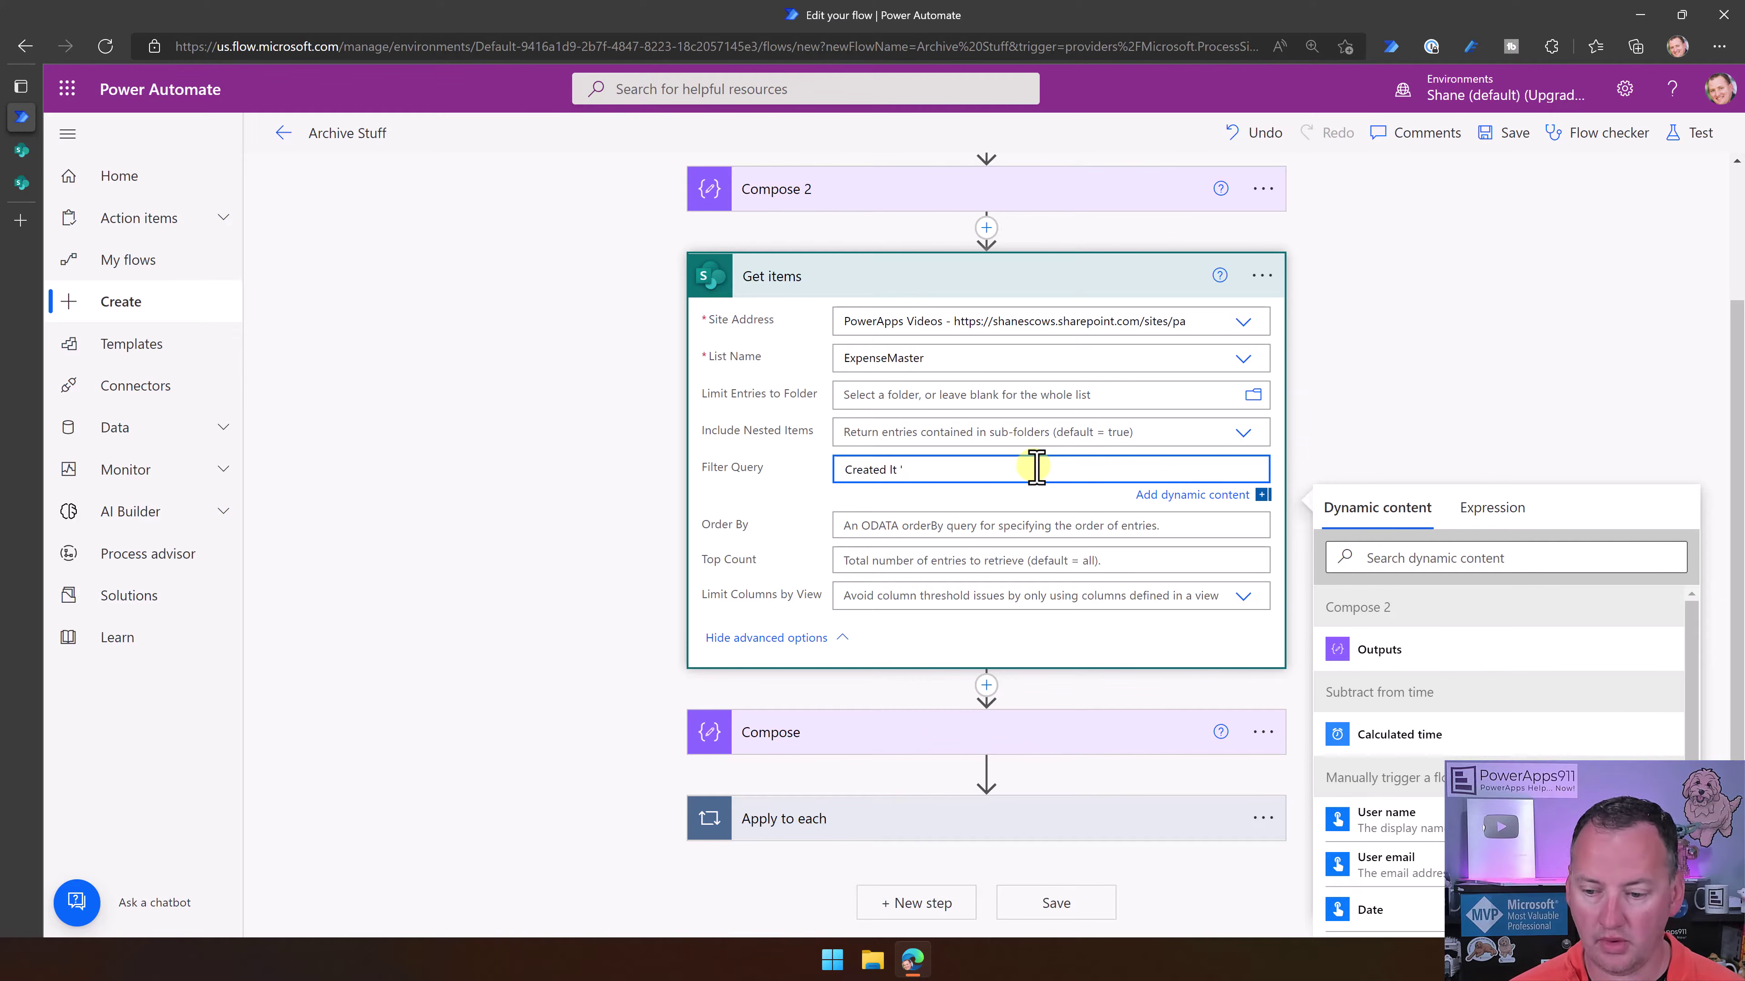
click(1401, 735)
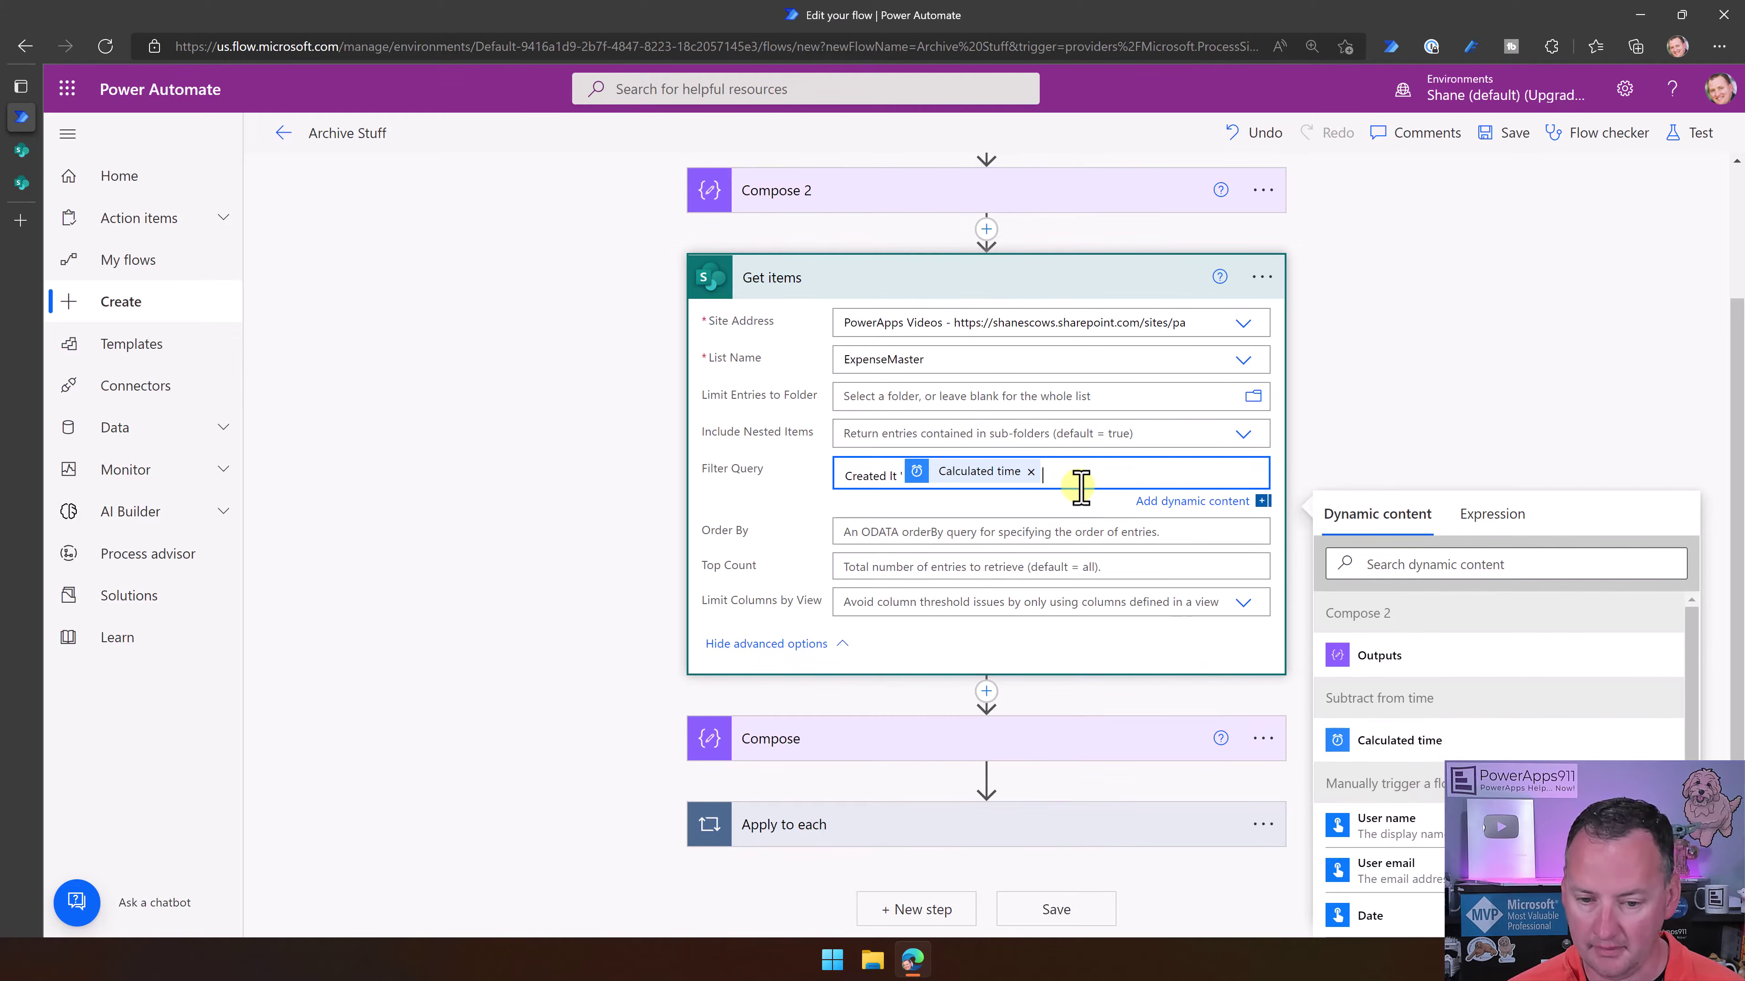
text(')
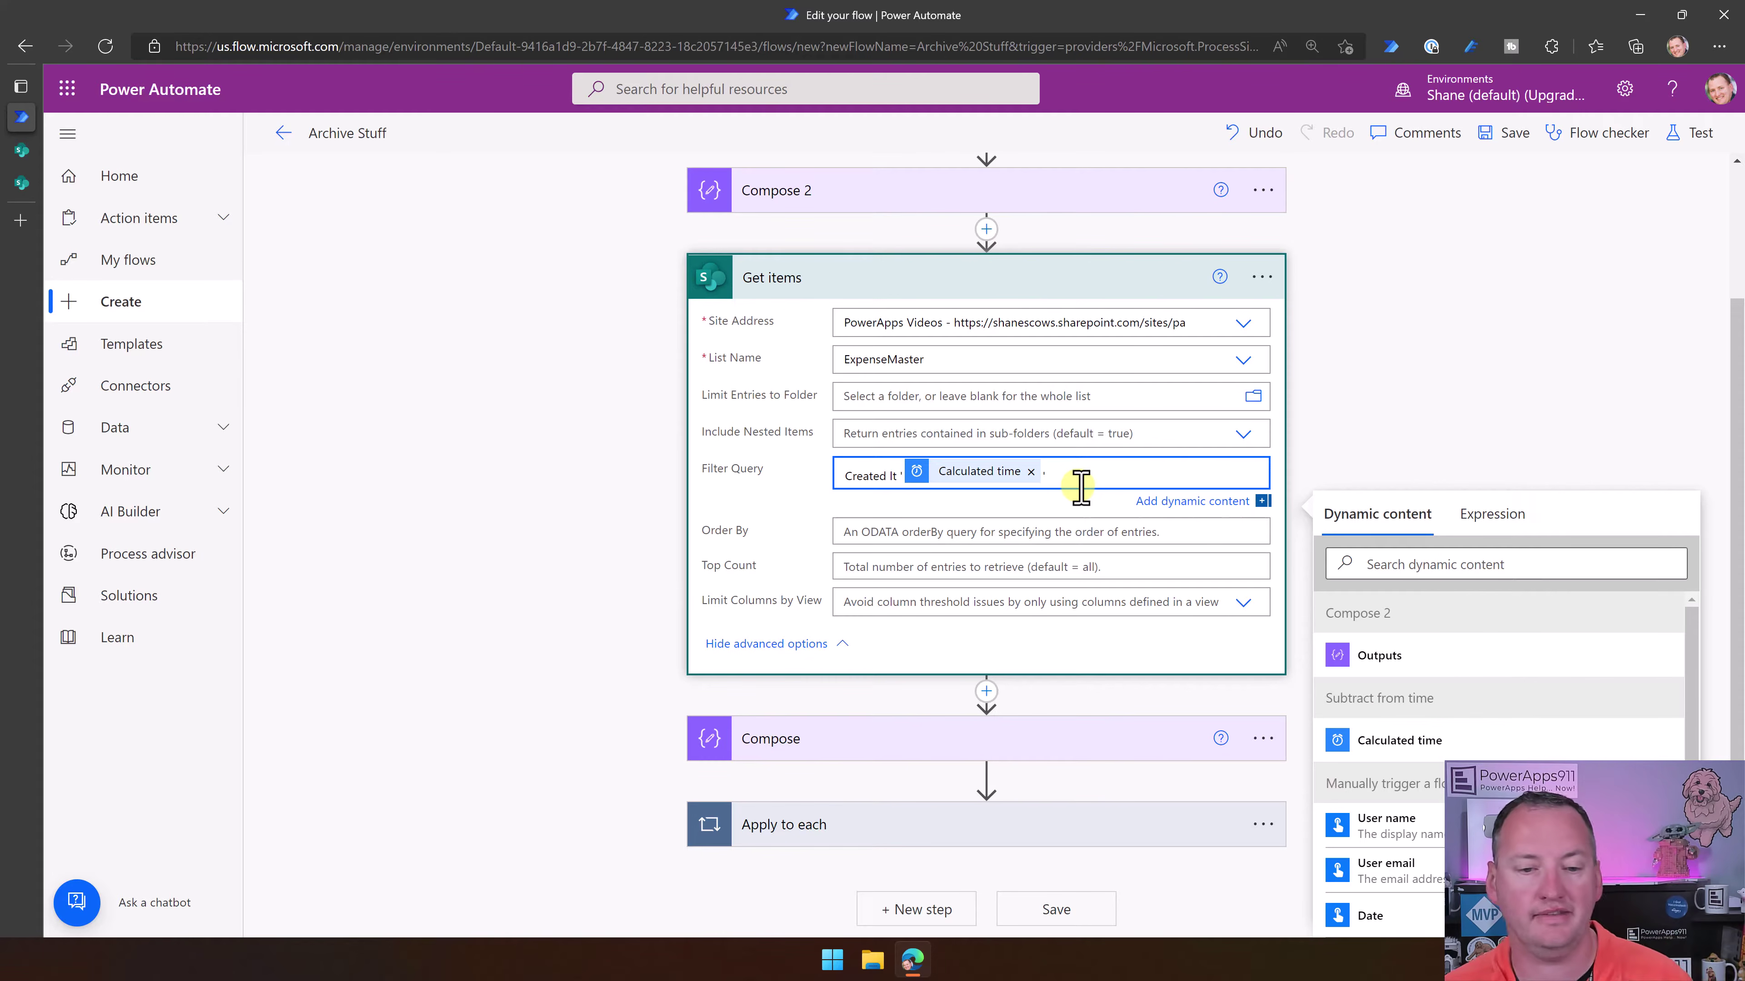
click(939, 278)
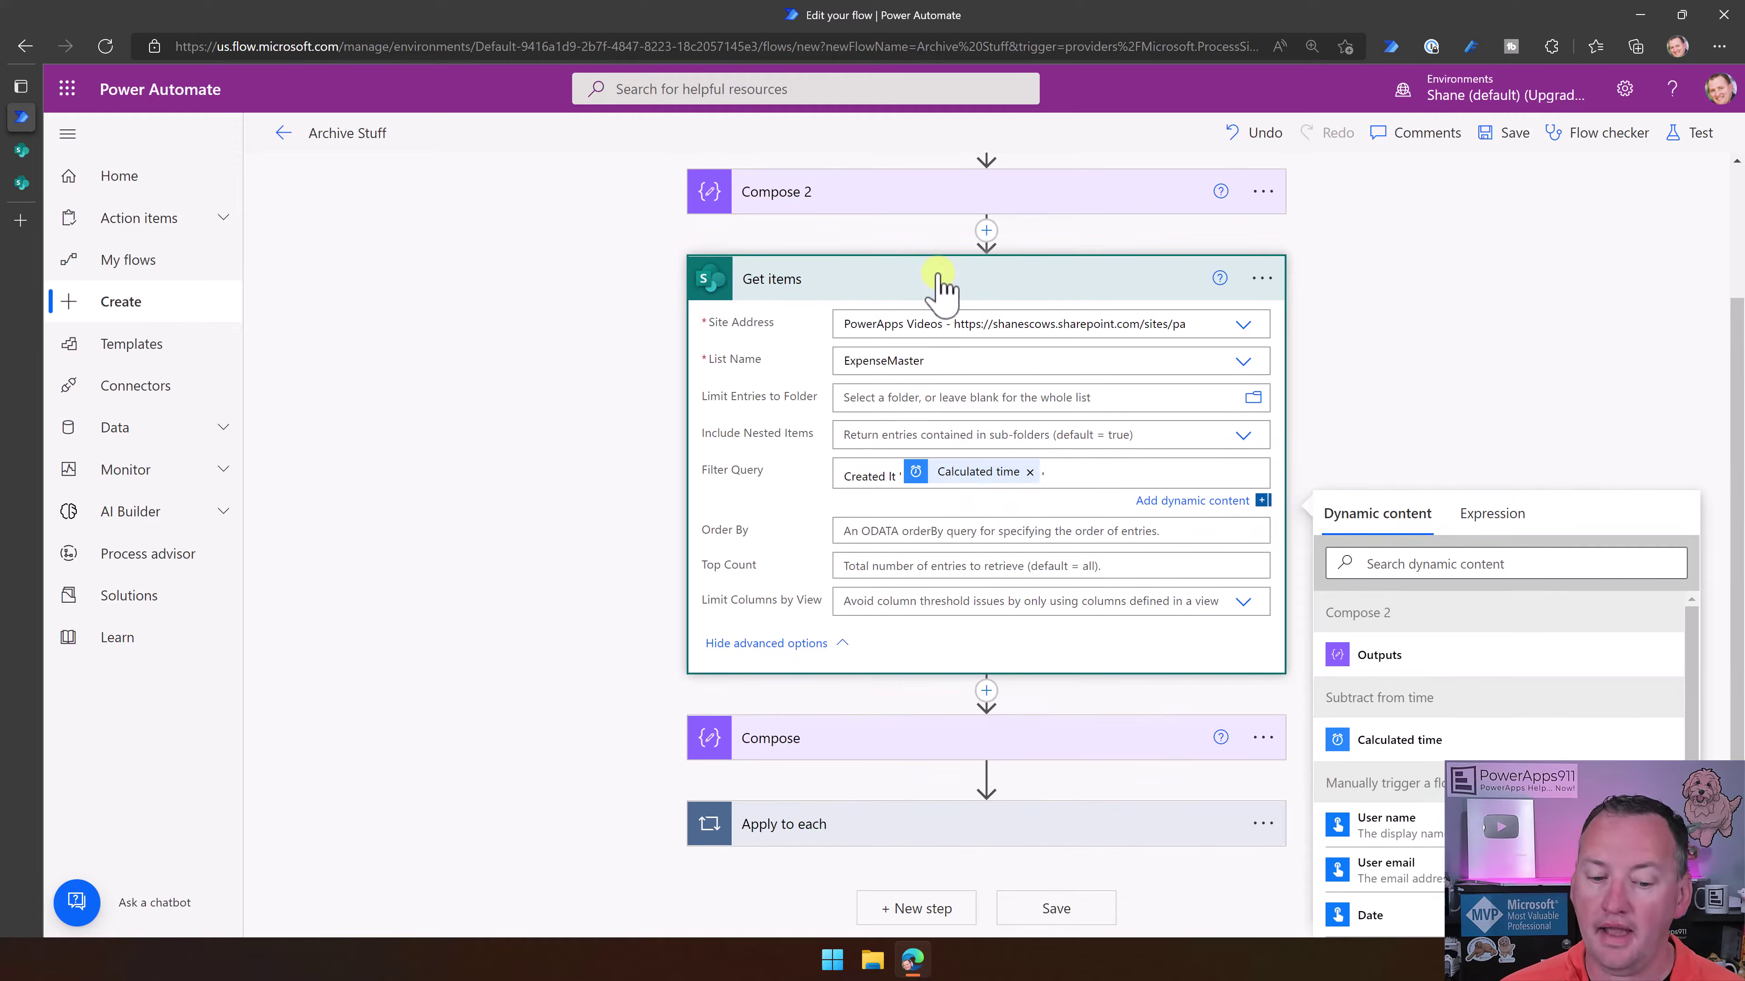
click(940, 279)
Check the Compose input after Get items, then insert a Terminate action before Apply to each with Status Succeeded
click(939, 549)
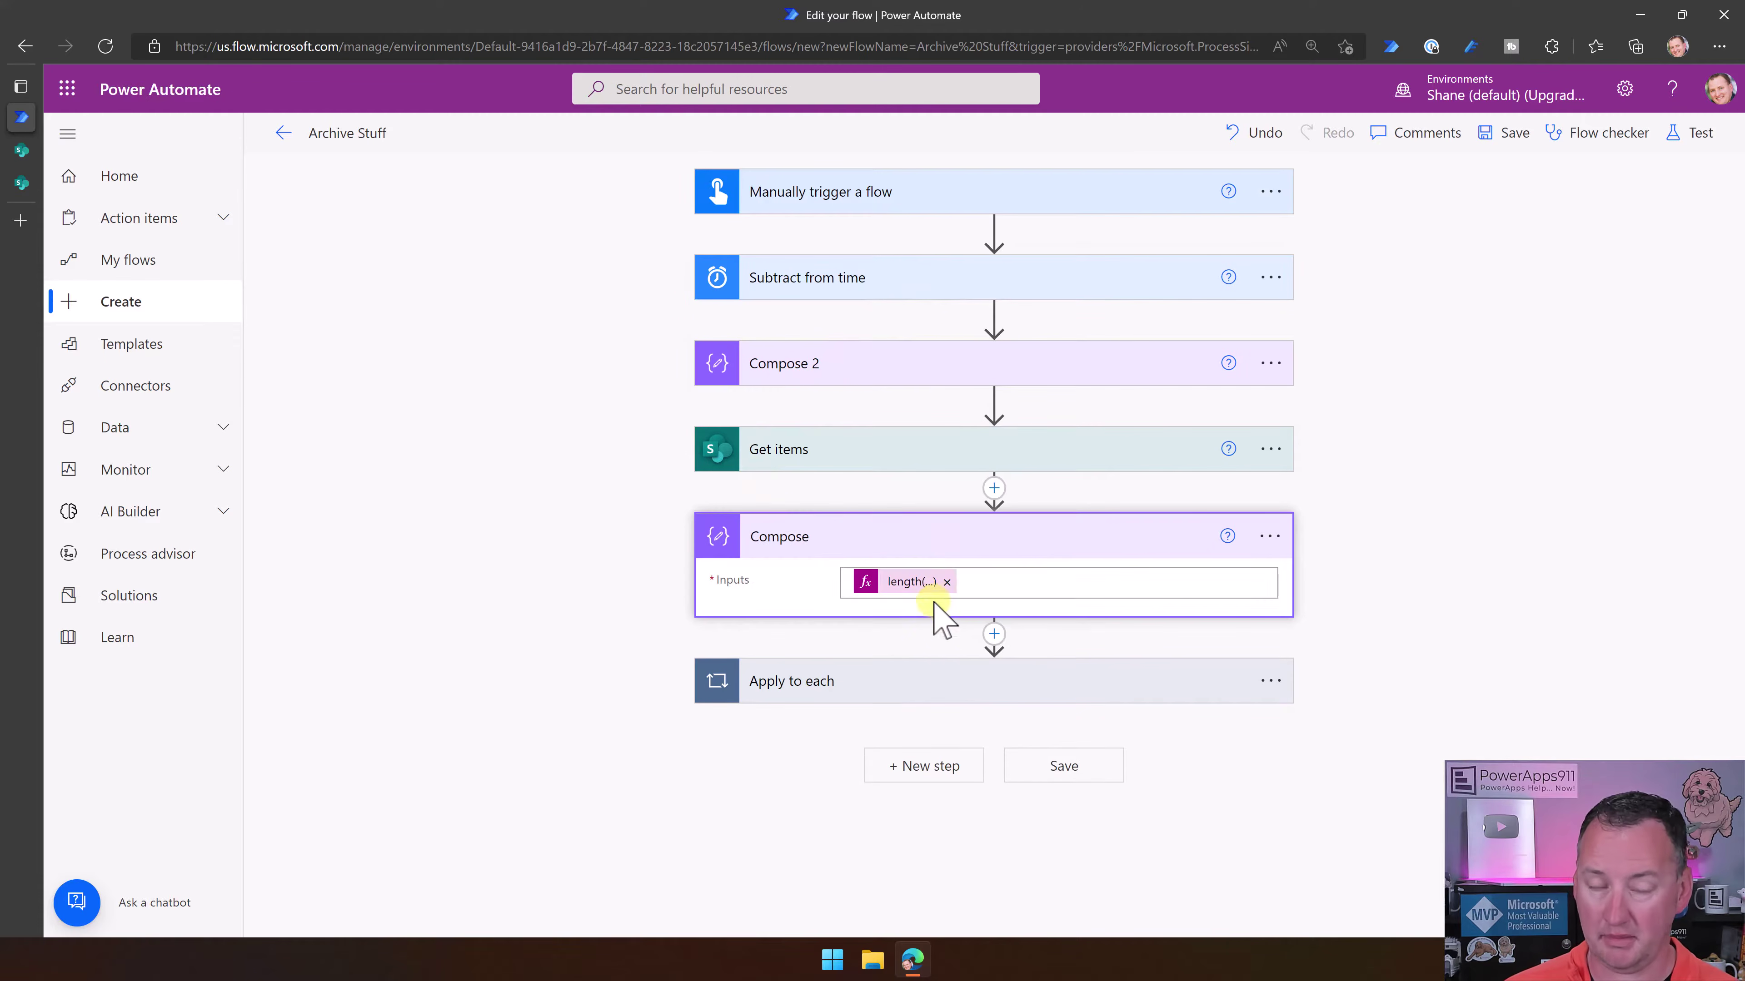
click(938, 542)
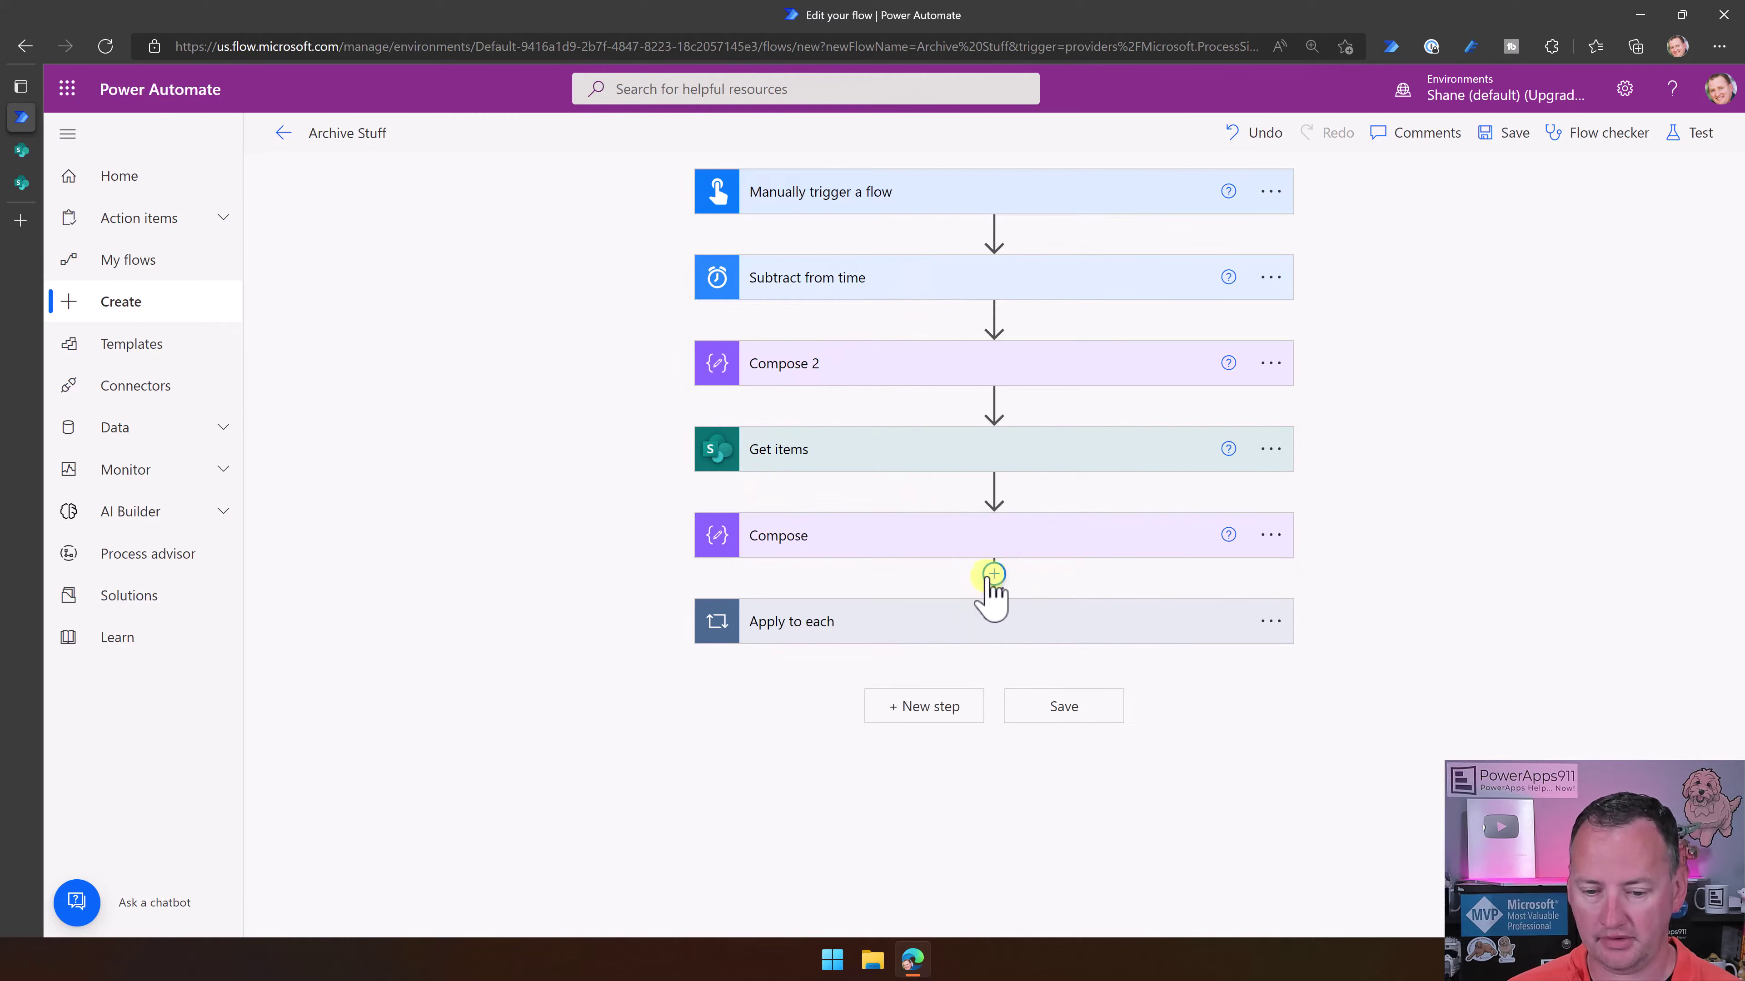
click(994, 574)
click(993, 607)
text(terminate)
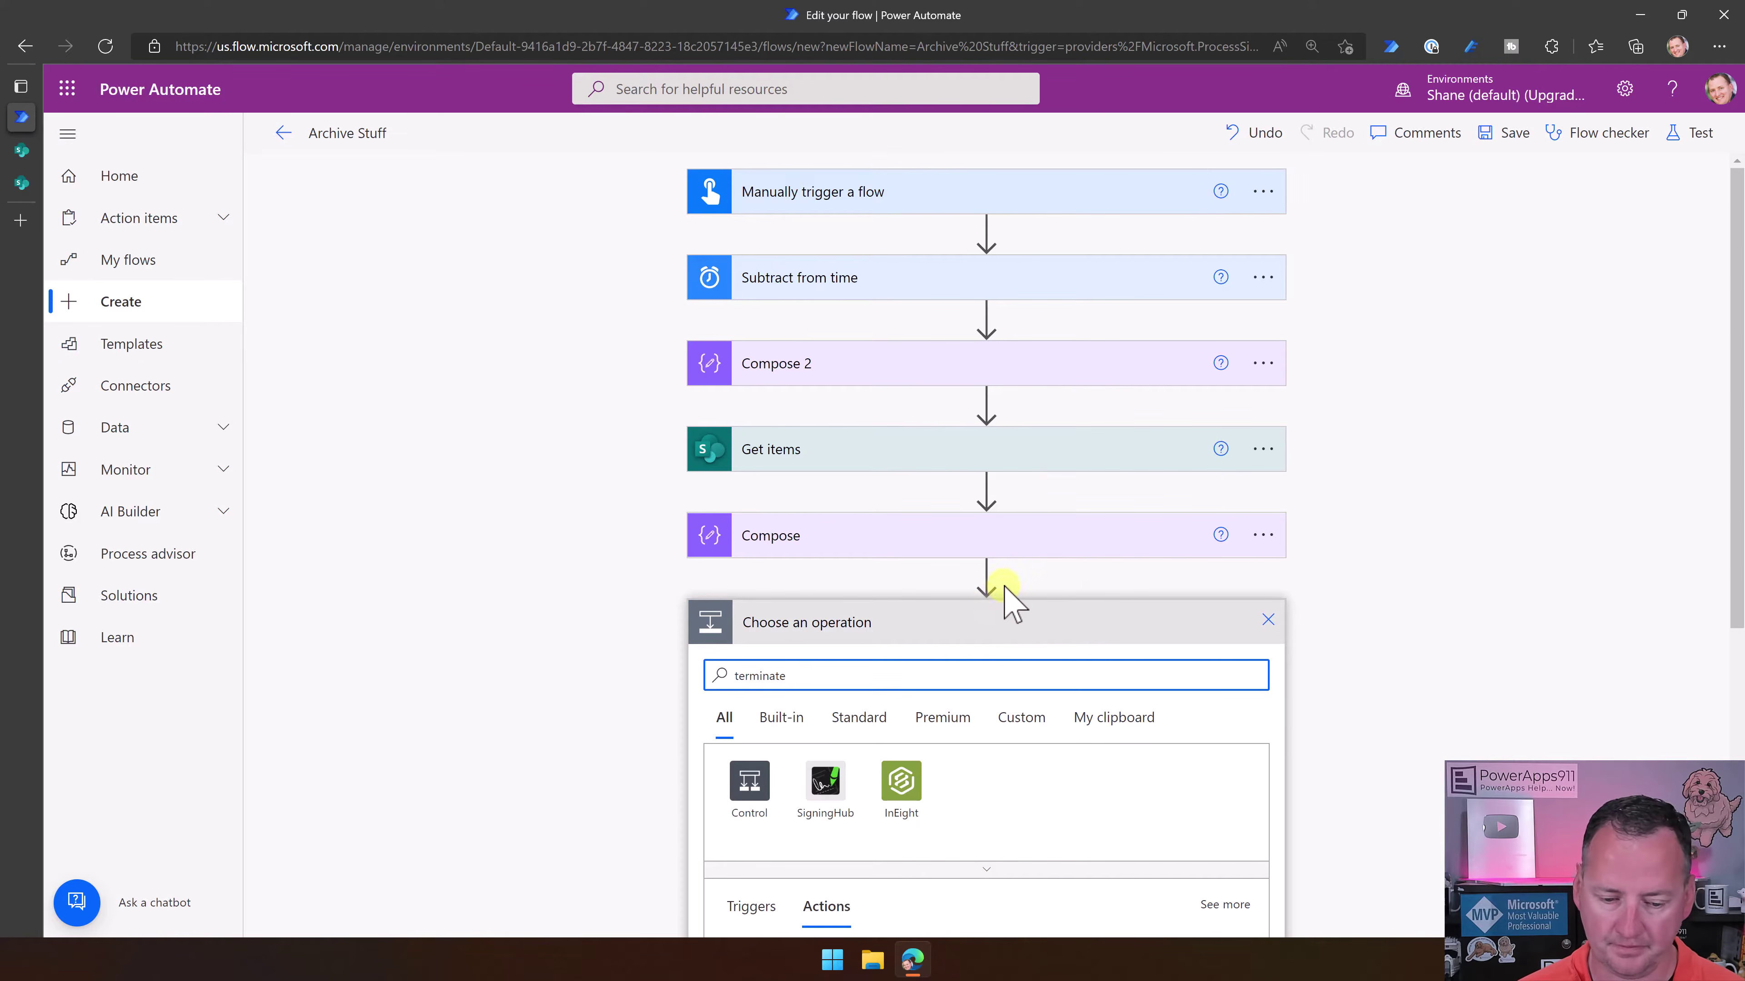
scroll(996, 605, down, 5)
click(781, 618)
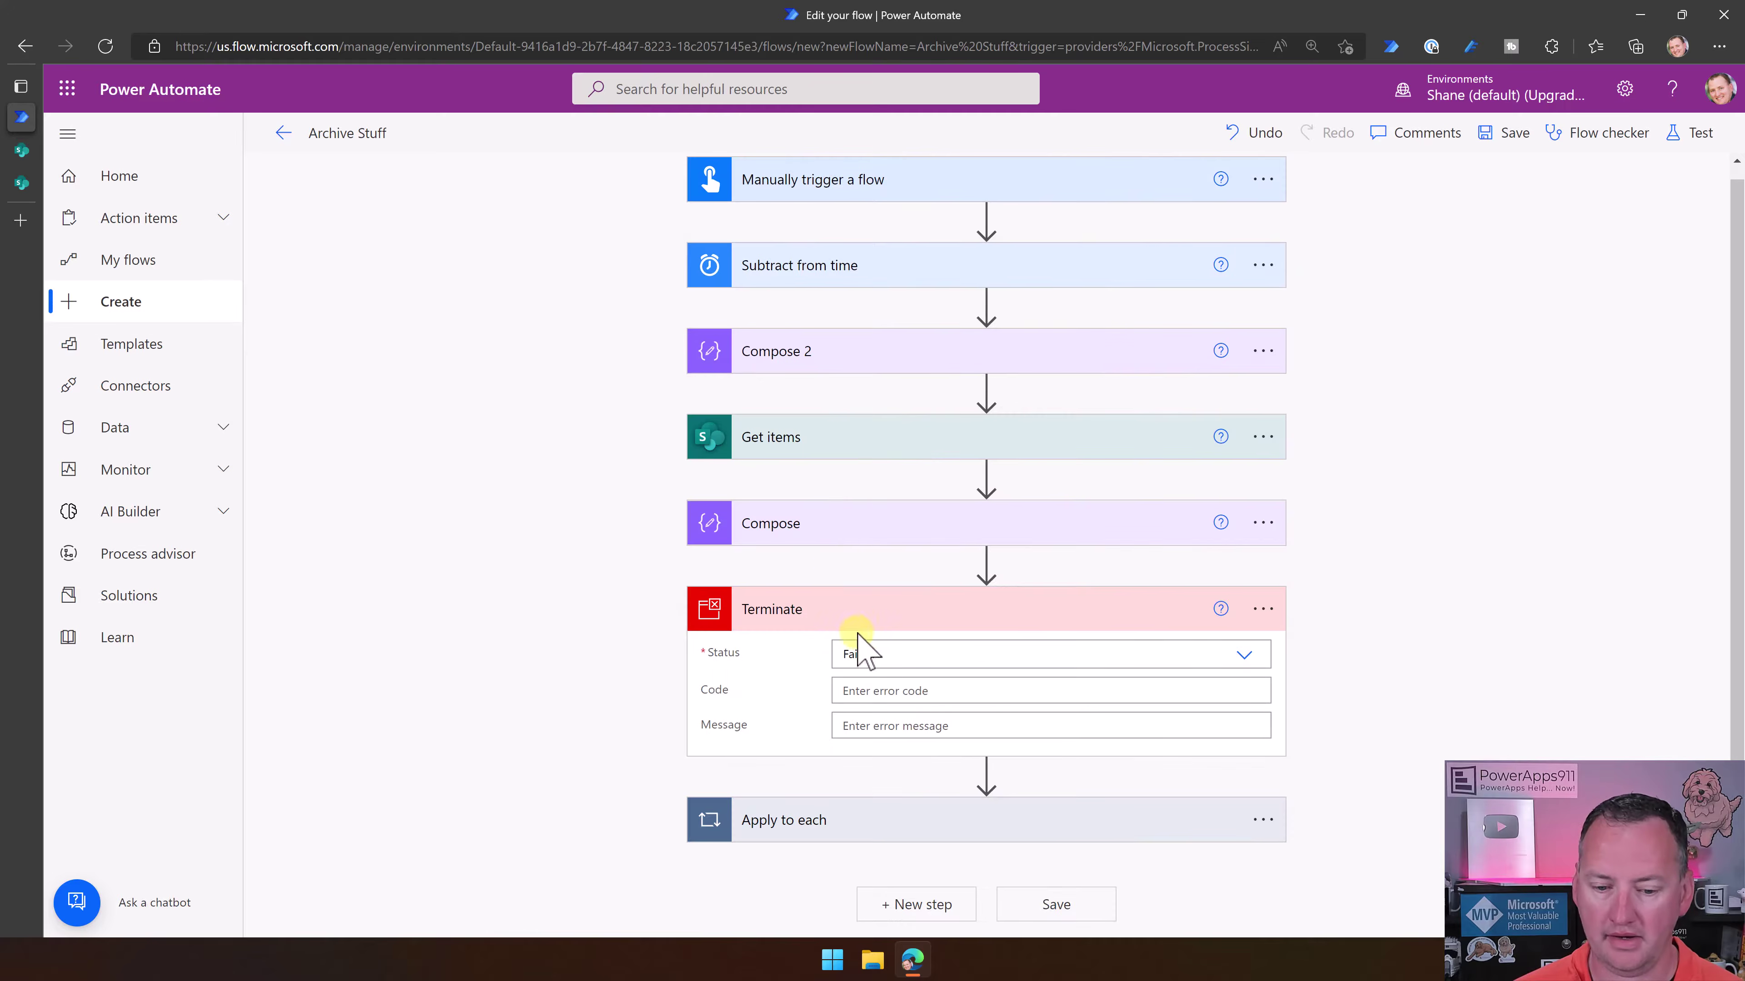
click(859, 654)
click(951, 737)
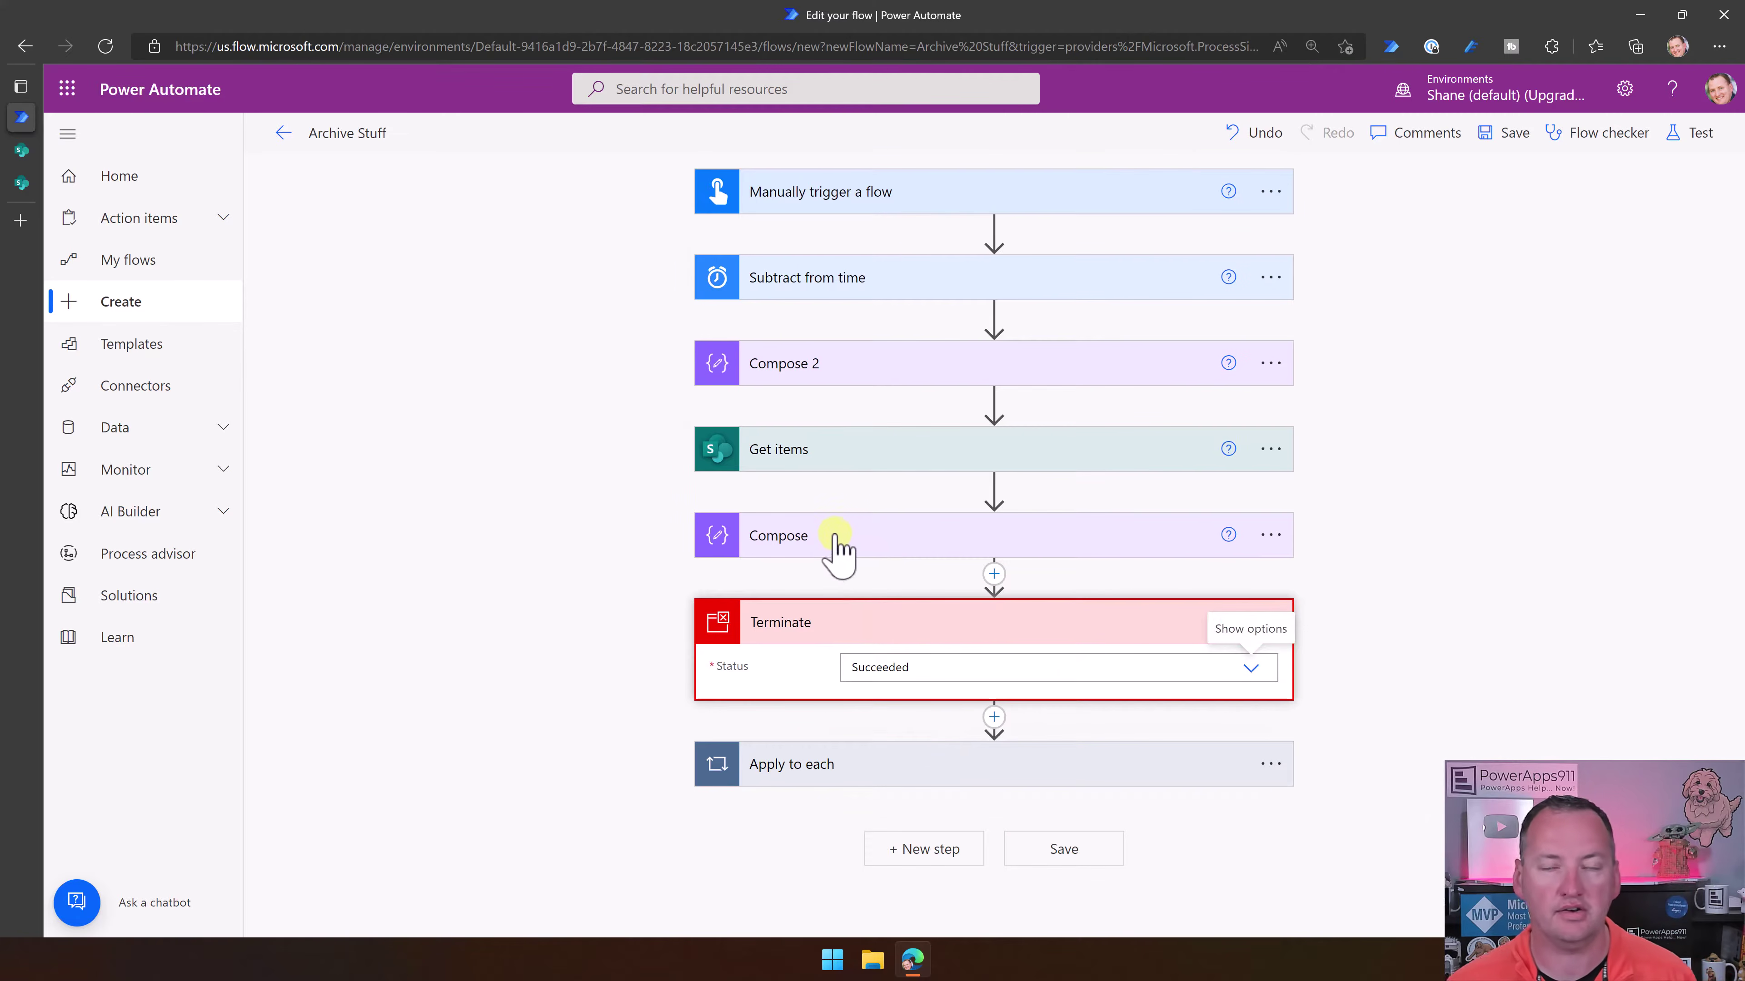
Test the flow automatically with a recently used trigger and open the run details of Compose after Get items
click(1710, 141)
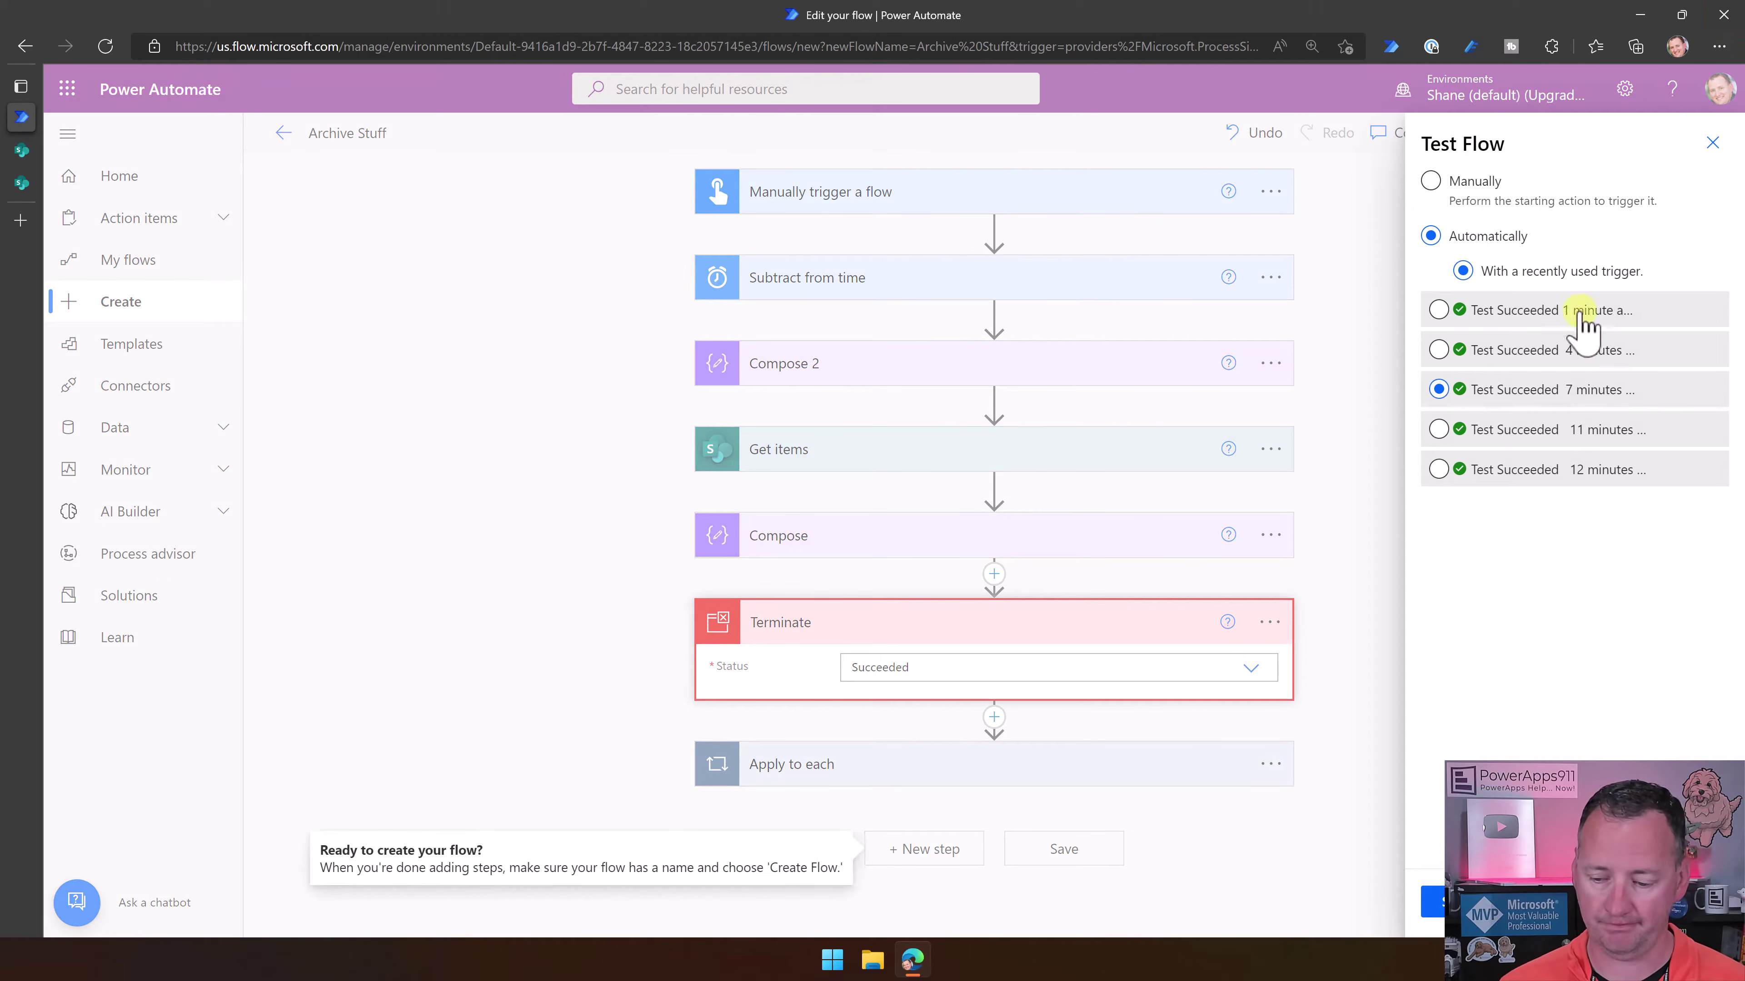
click(1435, 901)
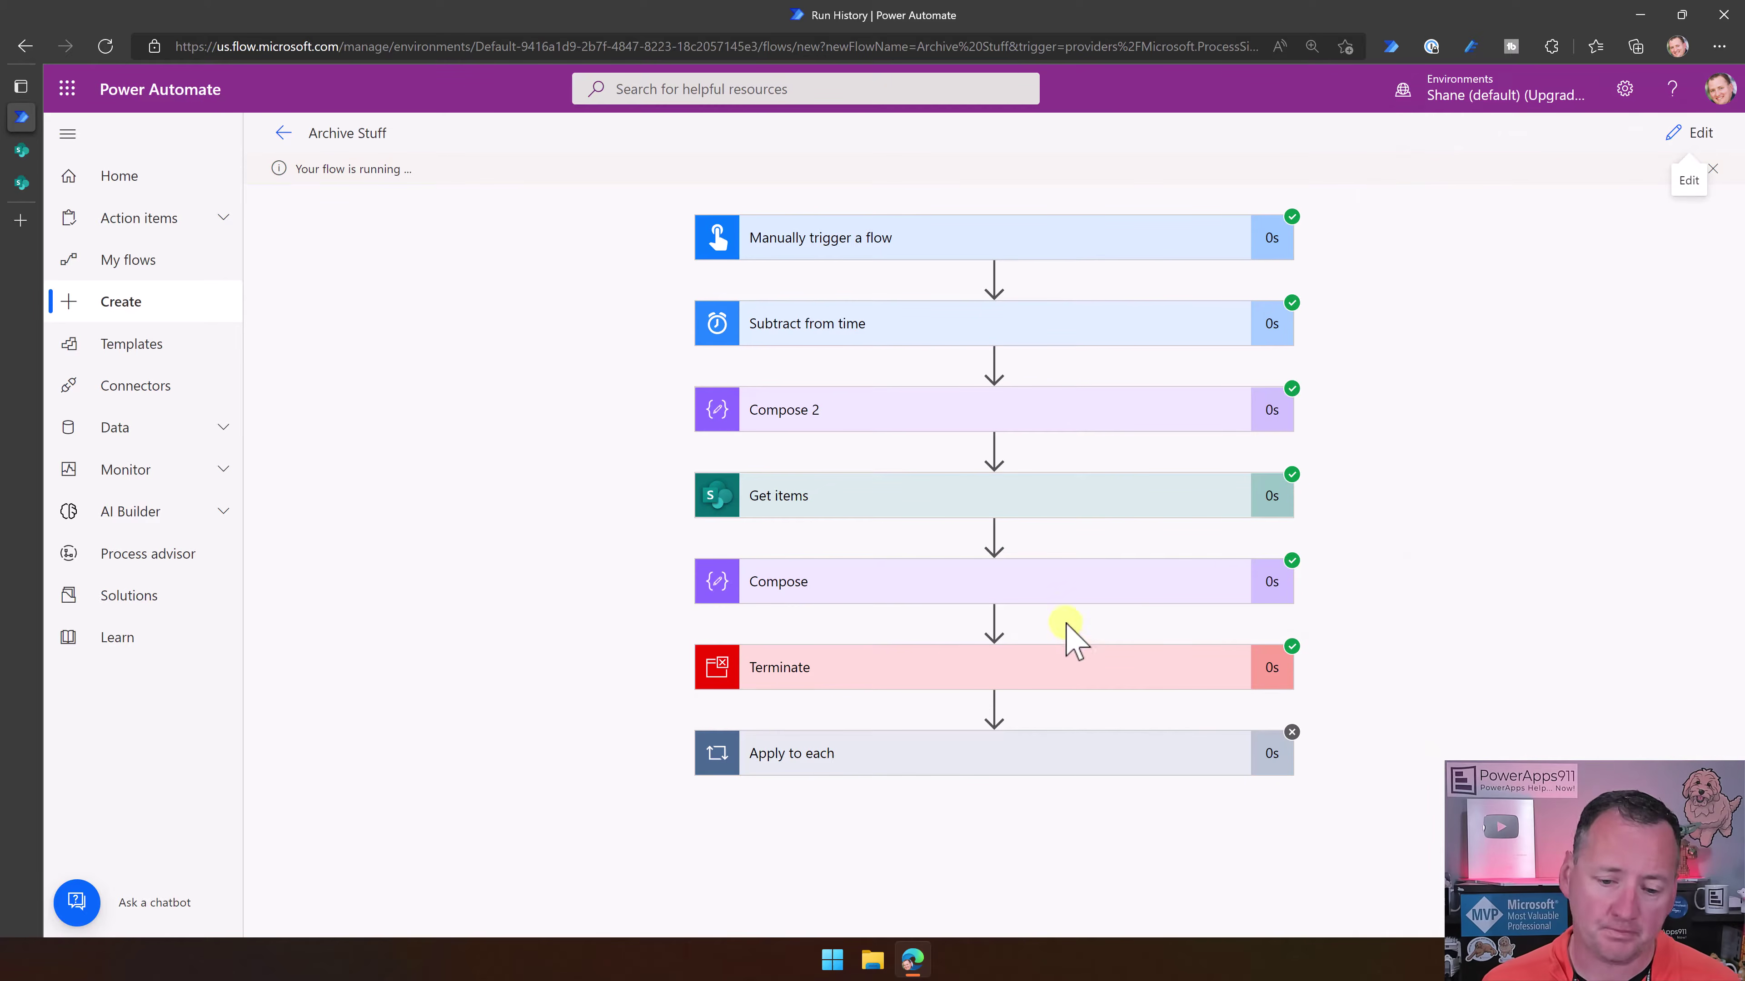
click(958, 584)
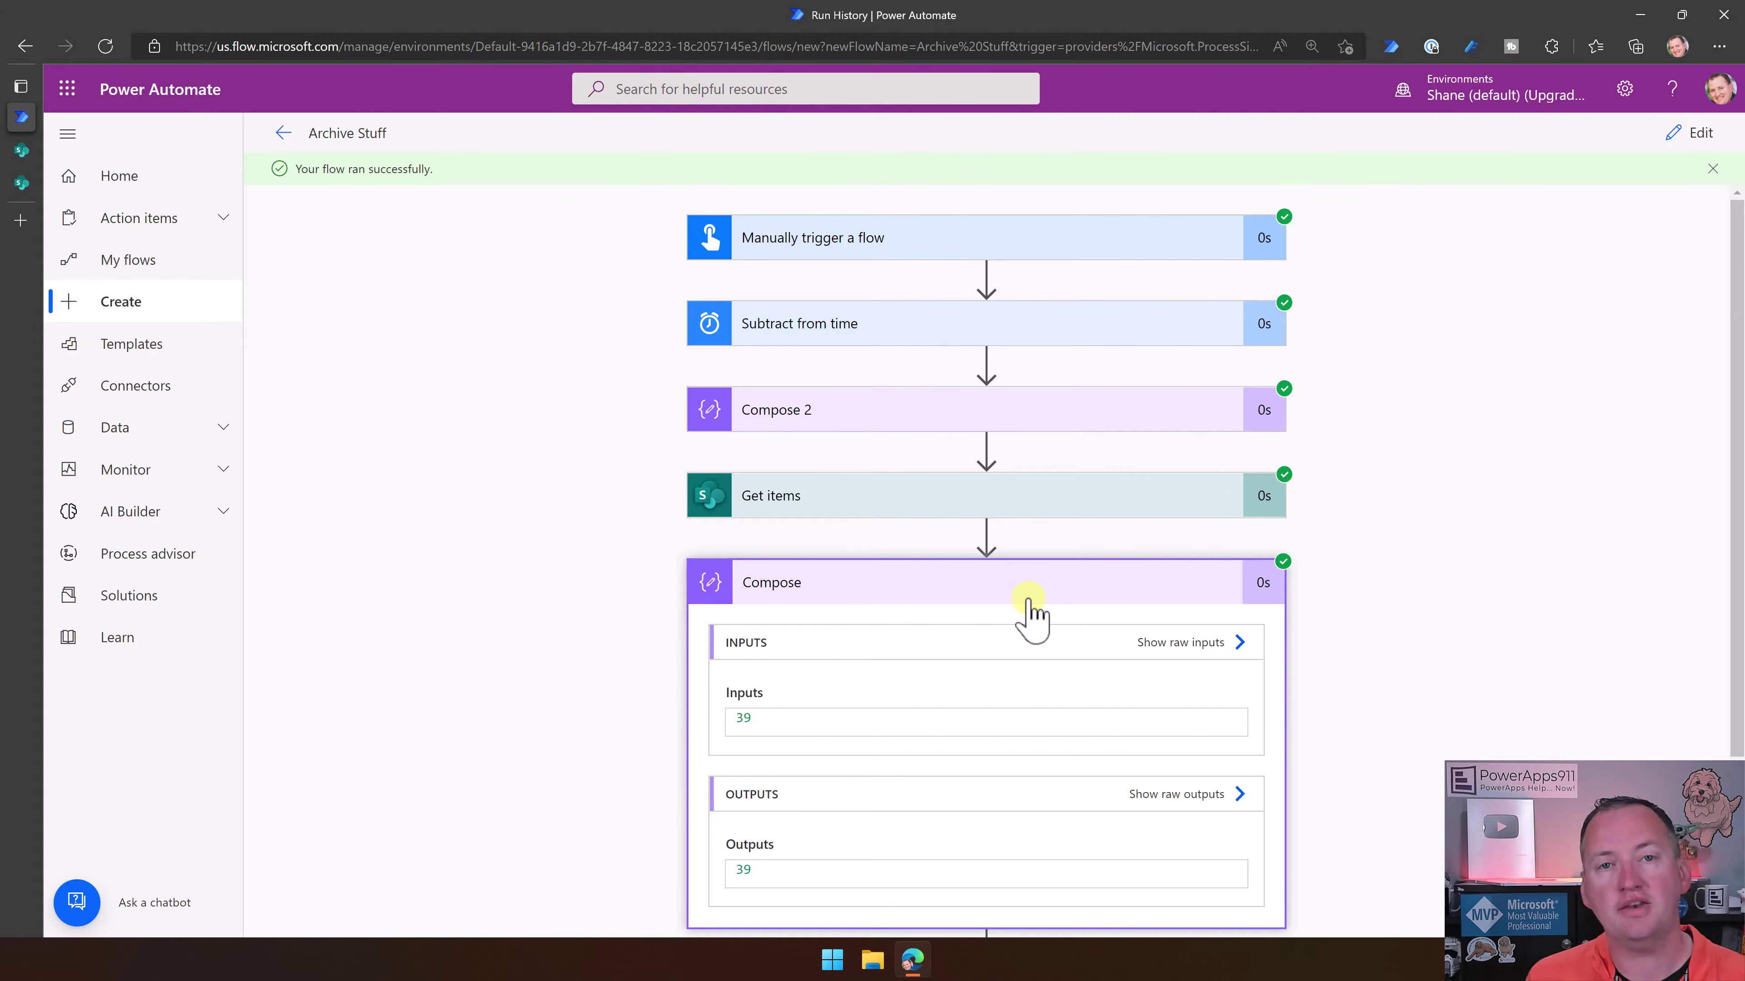
Expand the full Get items inputs in the run and compare the Filter Query date with the Compose item count
click(932, 510)
click(804, 528)
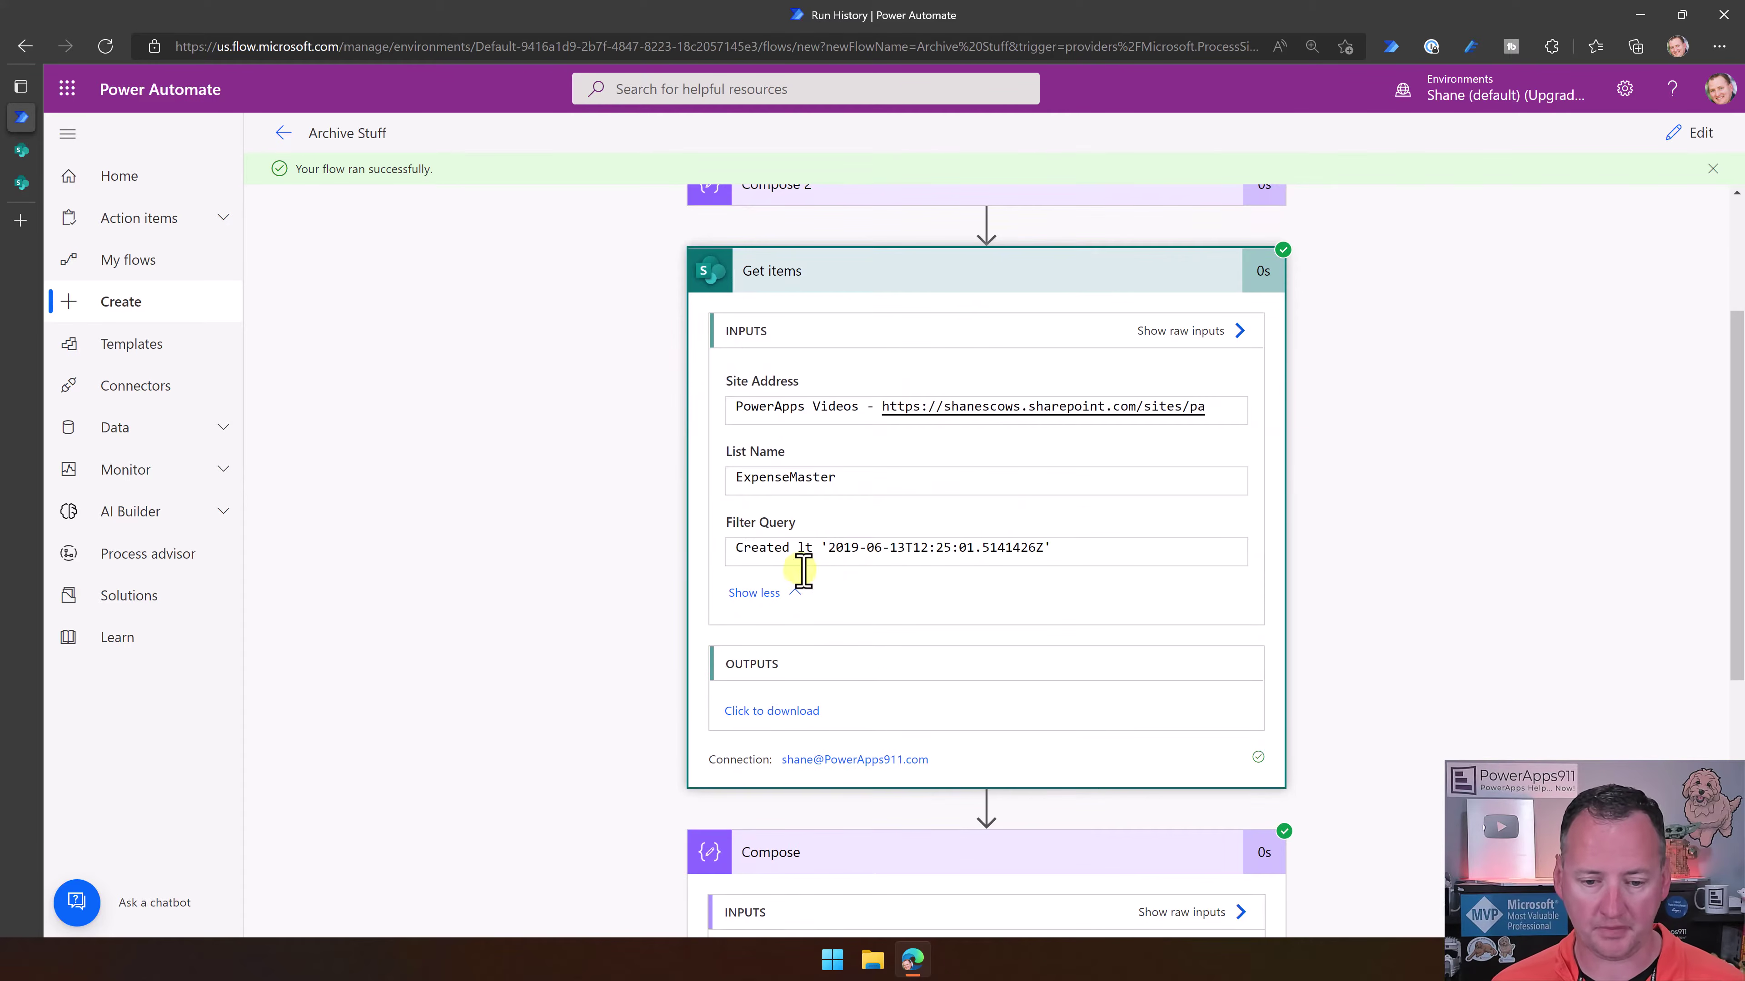
click(1056, 548)
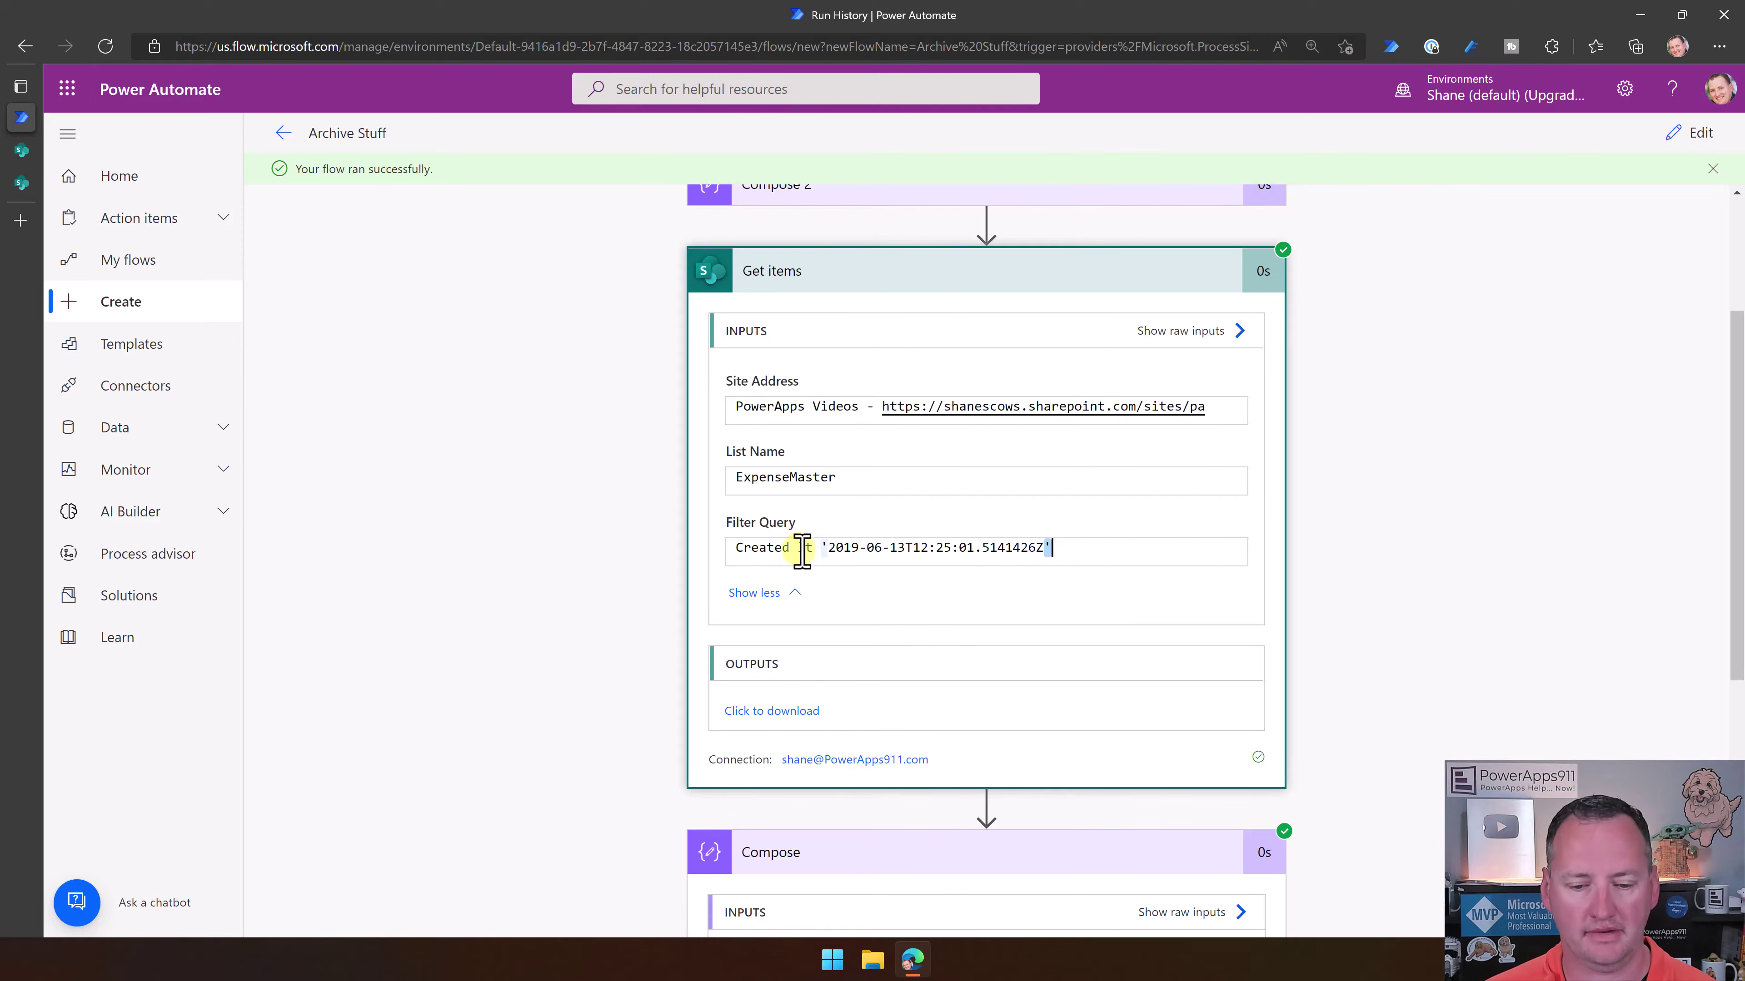
scroll(895, 506, up, 3)
scroll(849, 534, down, 6)
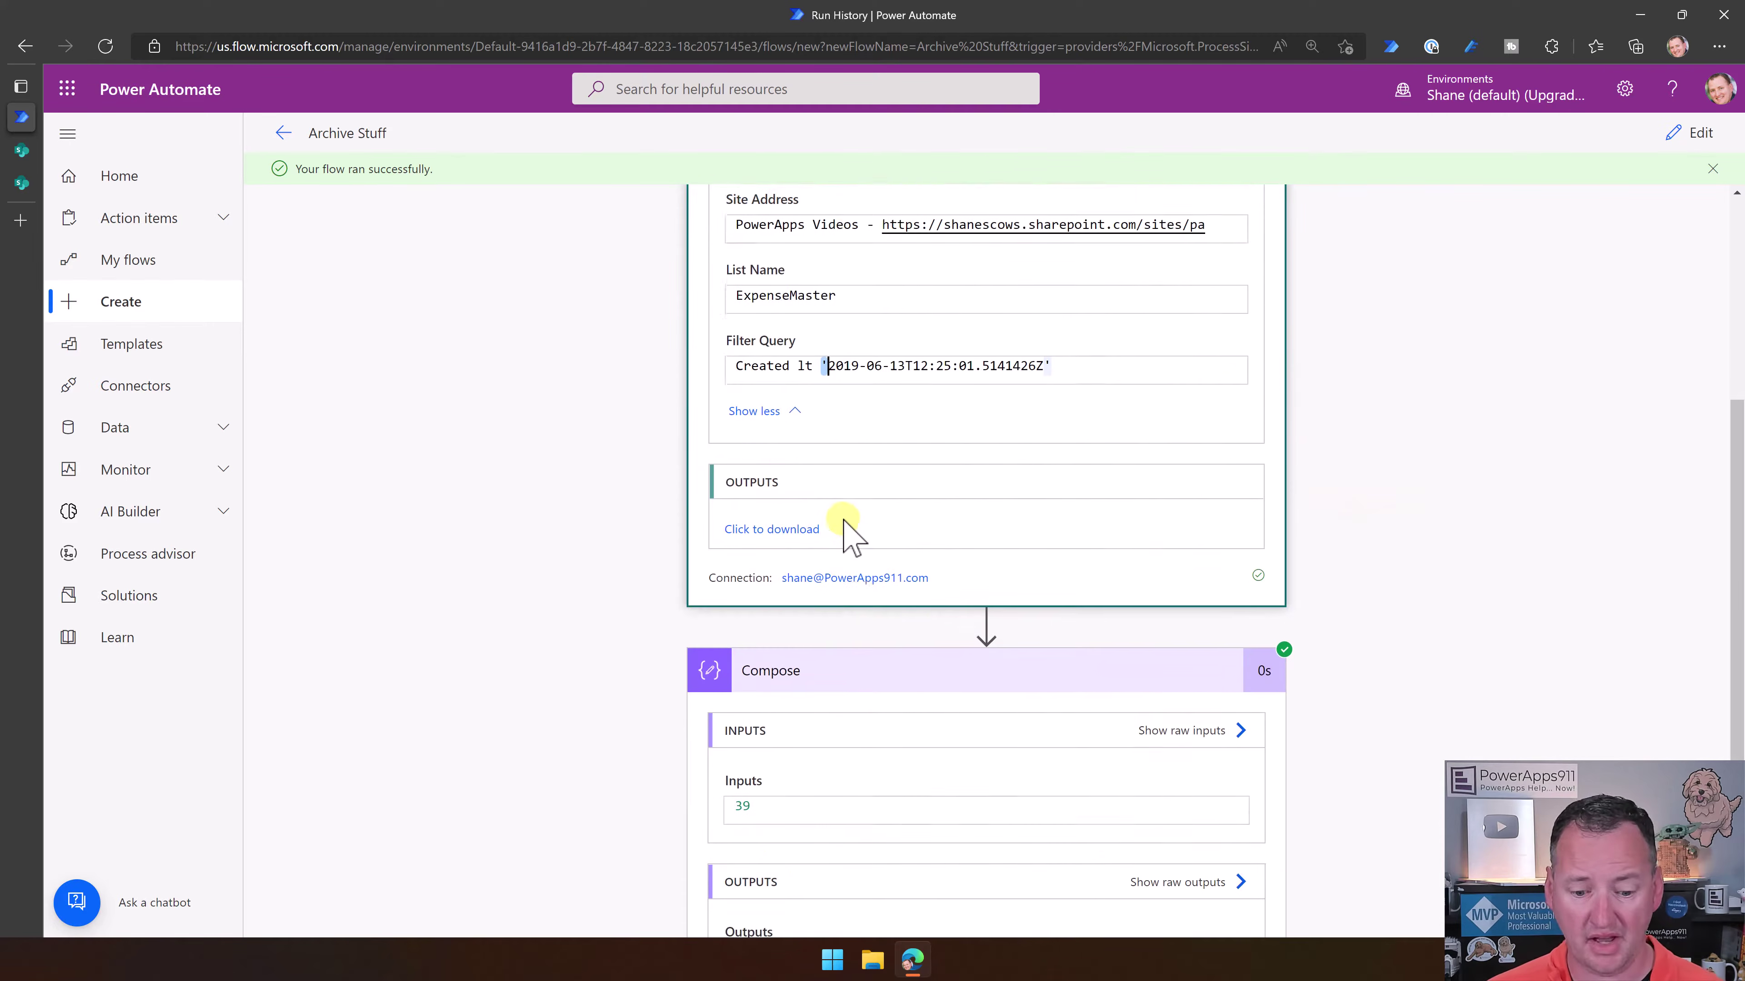
scroll(1044, 530, down, 3)
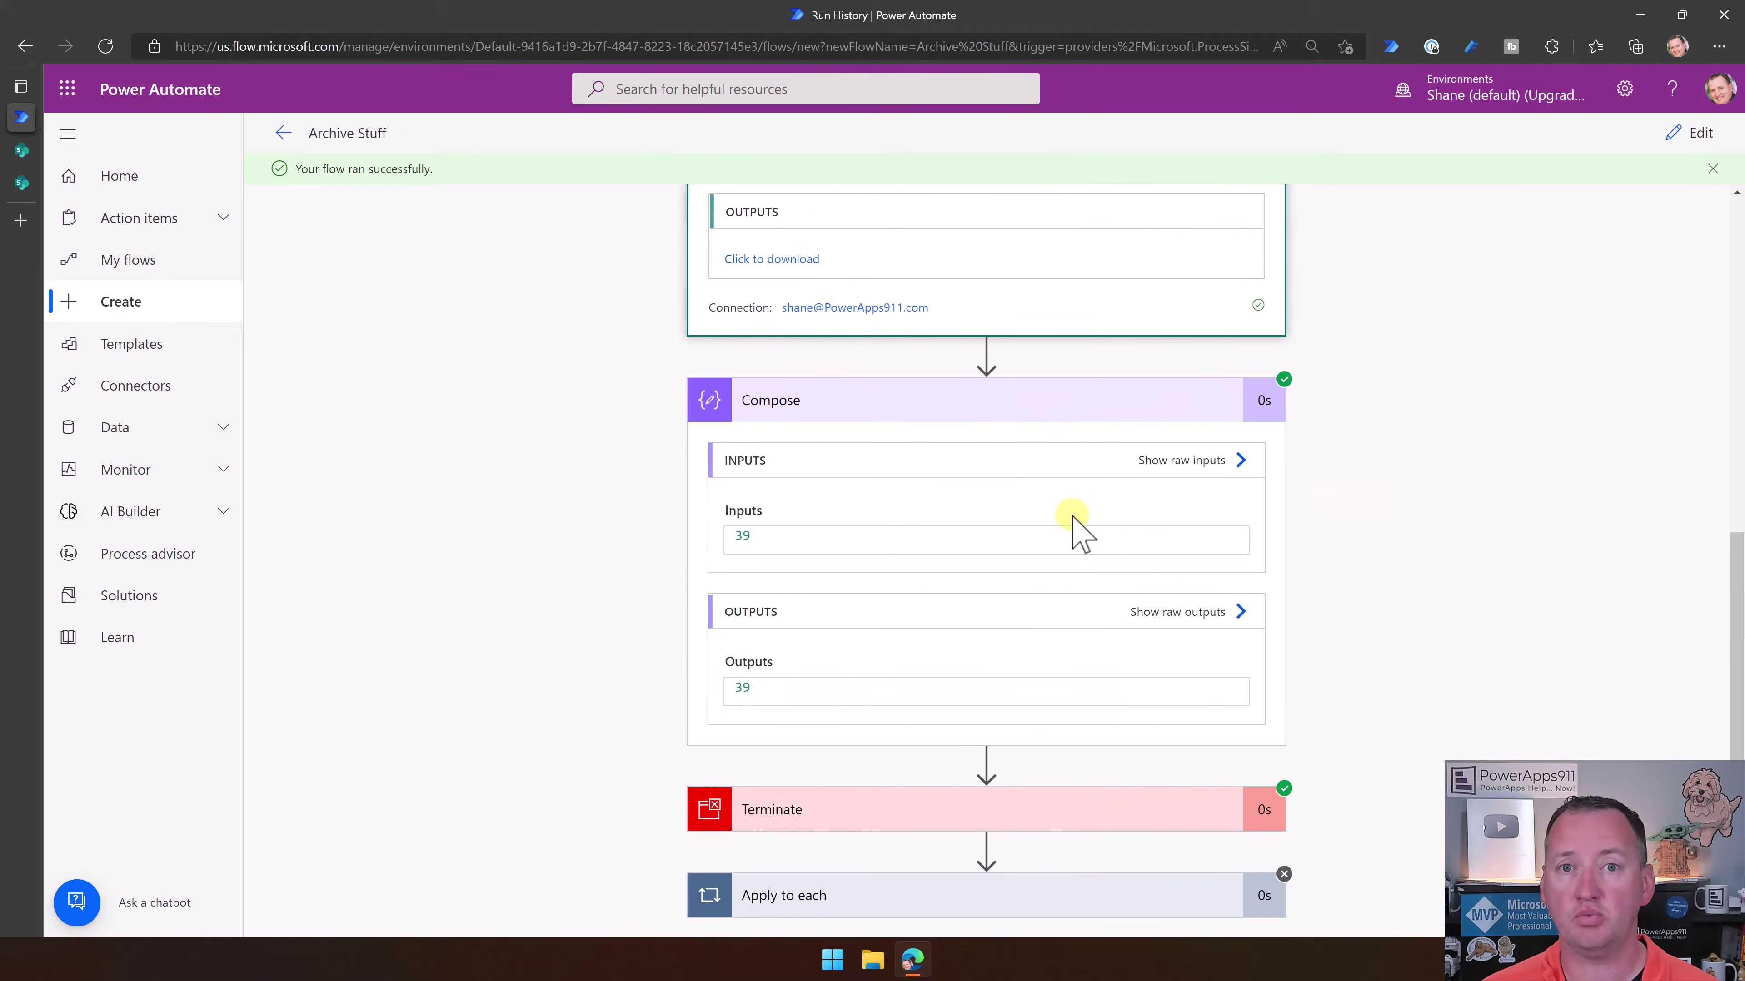
scroll(1044, 492, up, 5)
scroll(1037, 490, up, 3)
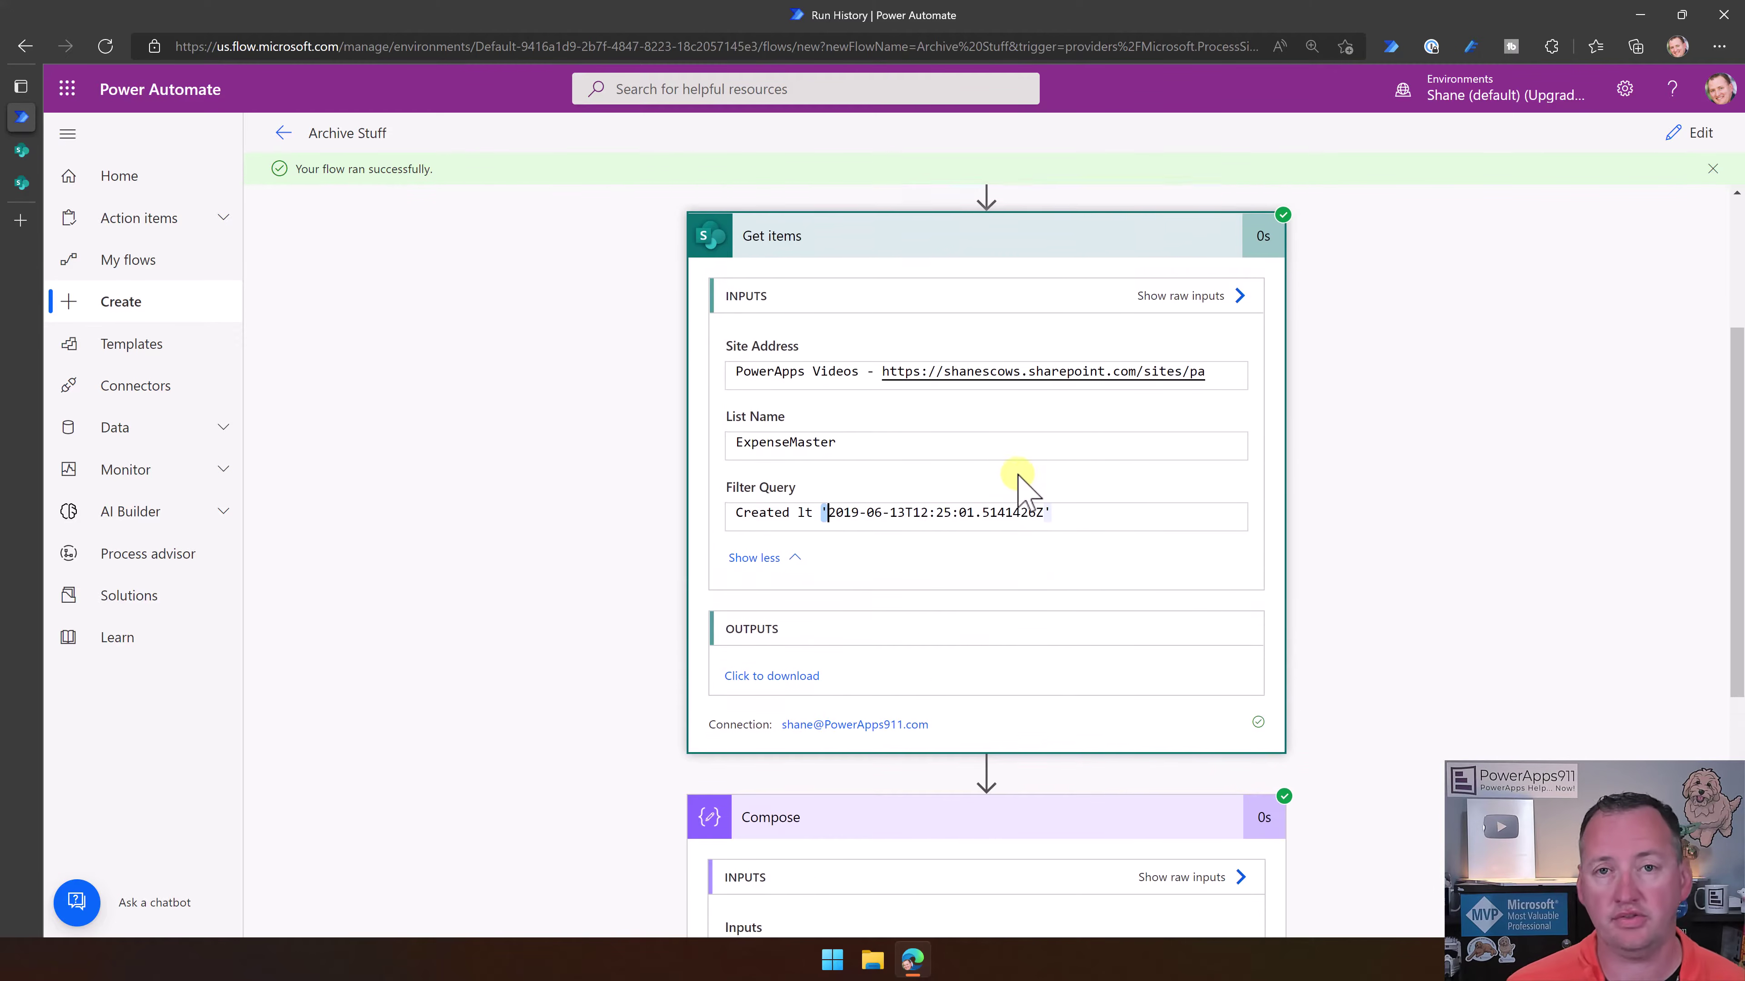
scroll(999, 470, up, 2)
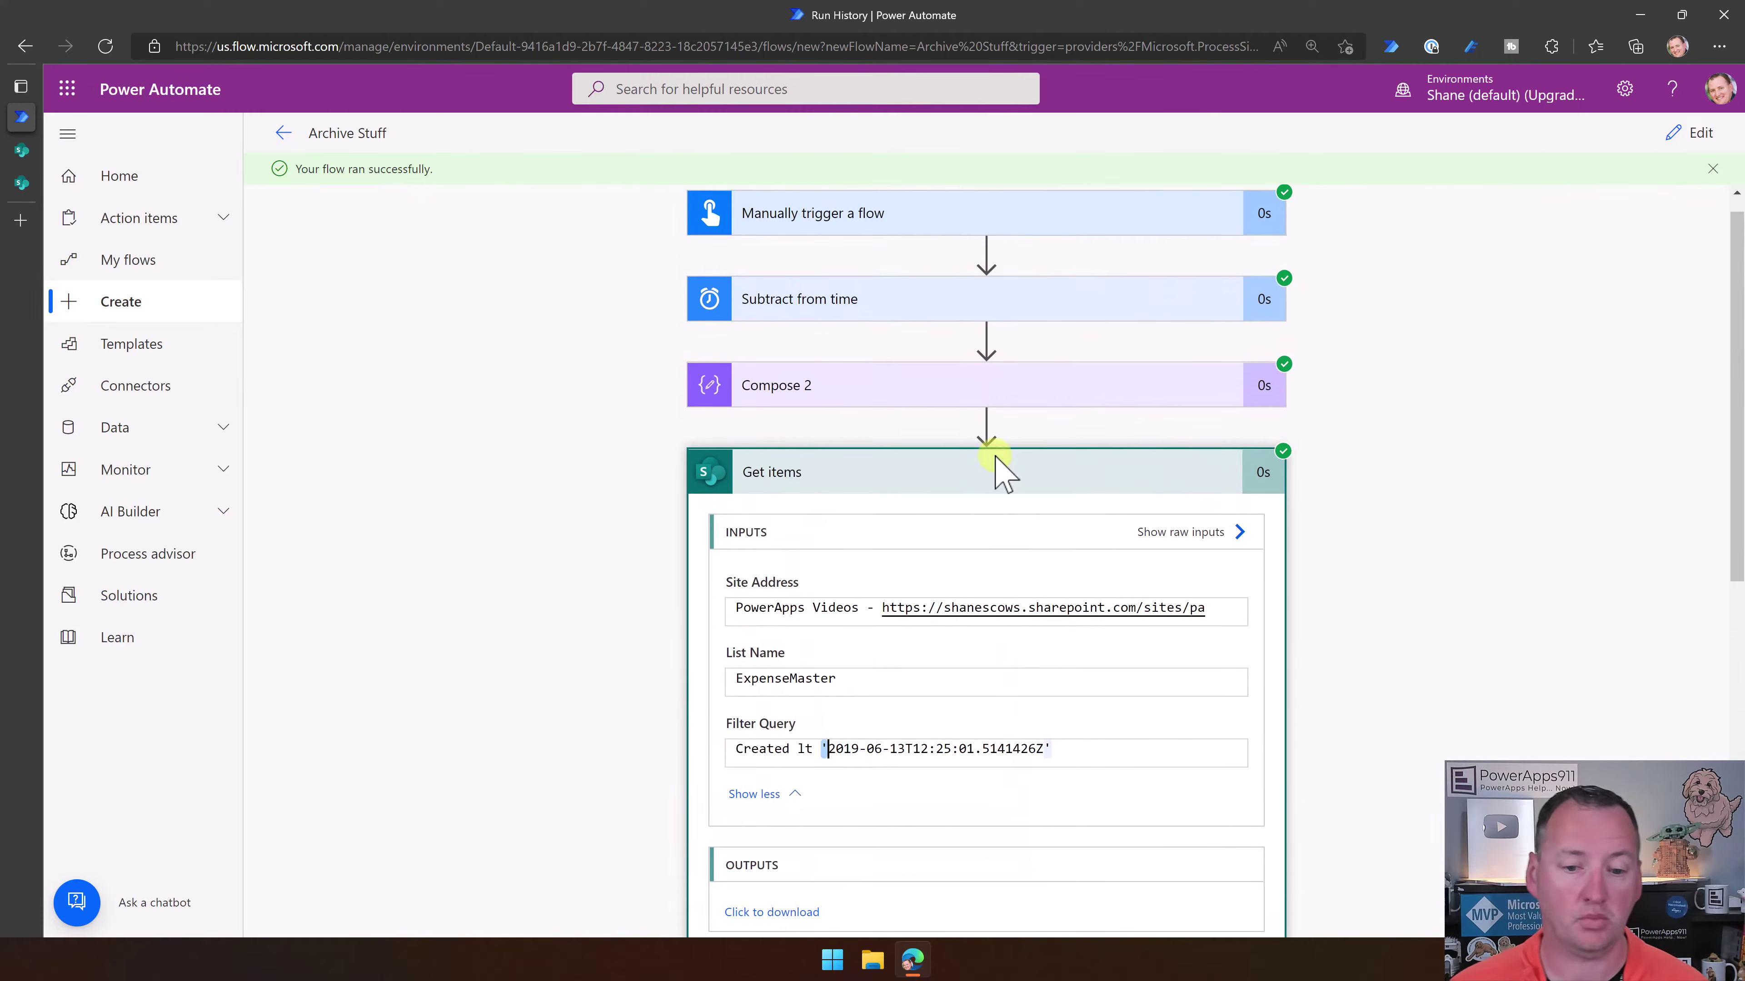
Reopen the flow for editing and delete the Terminate action before Apply to each
click(1691, 132)
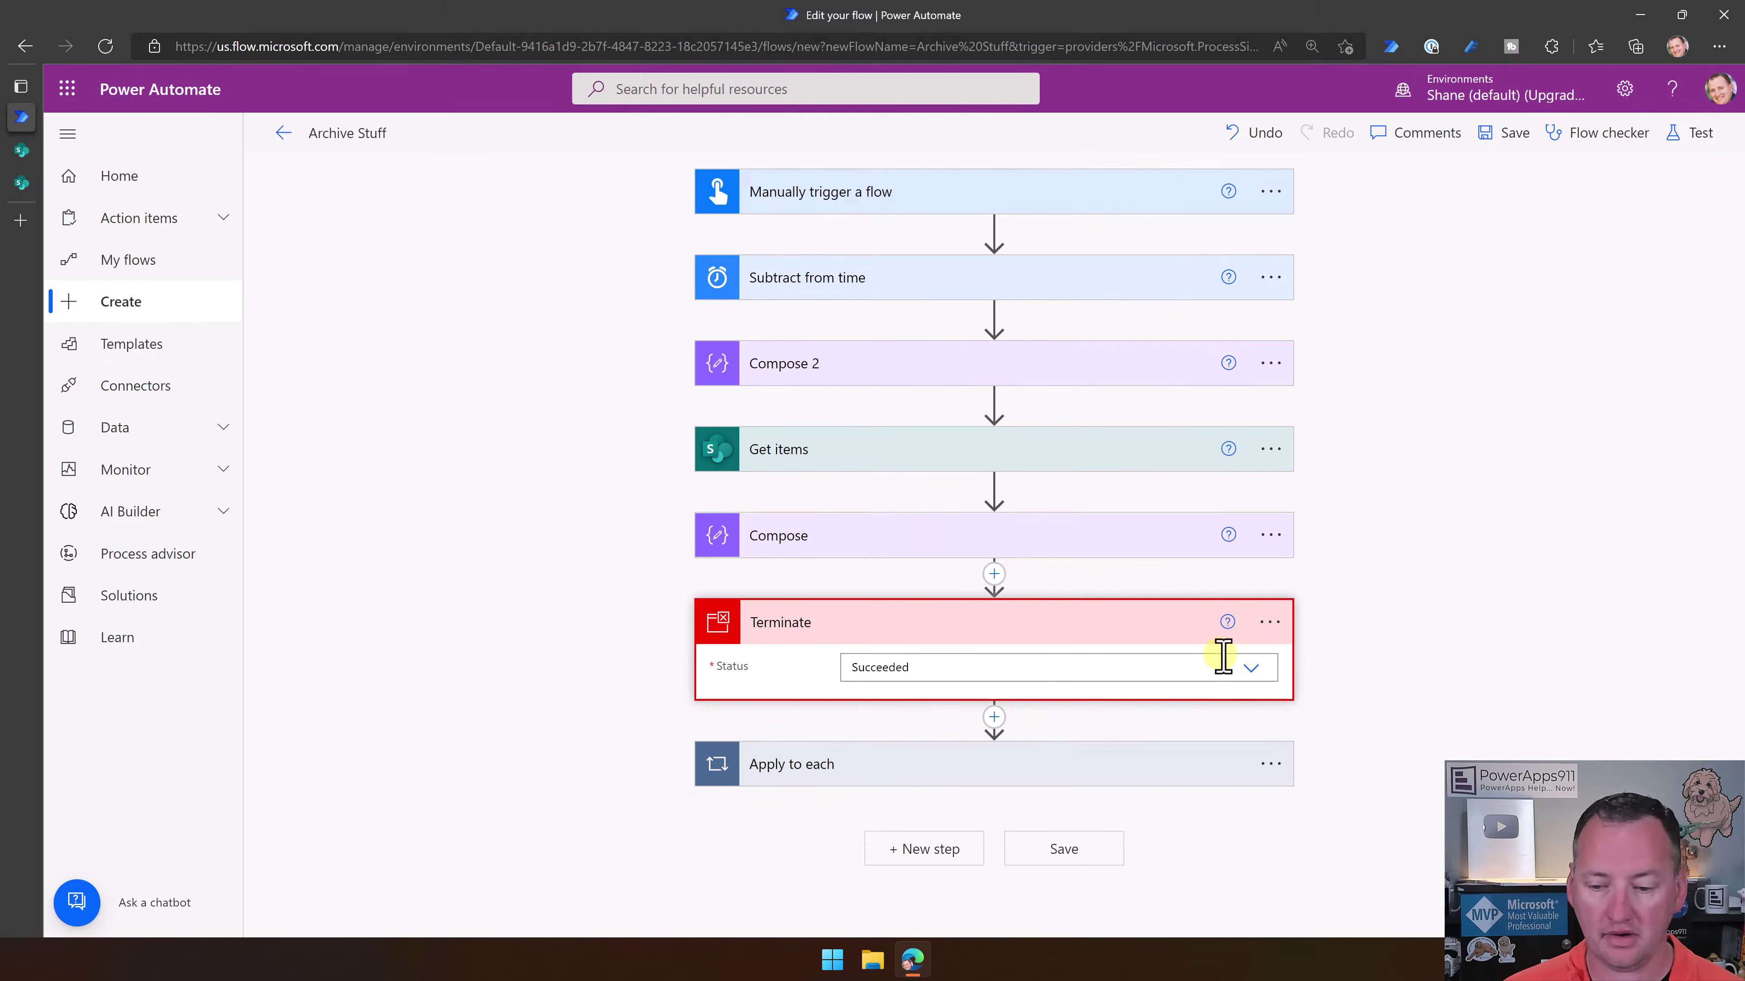
click(1269, 622)
click(1348, 906)
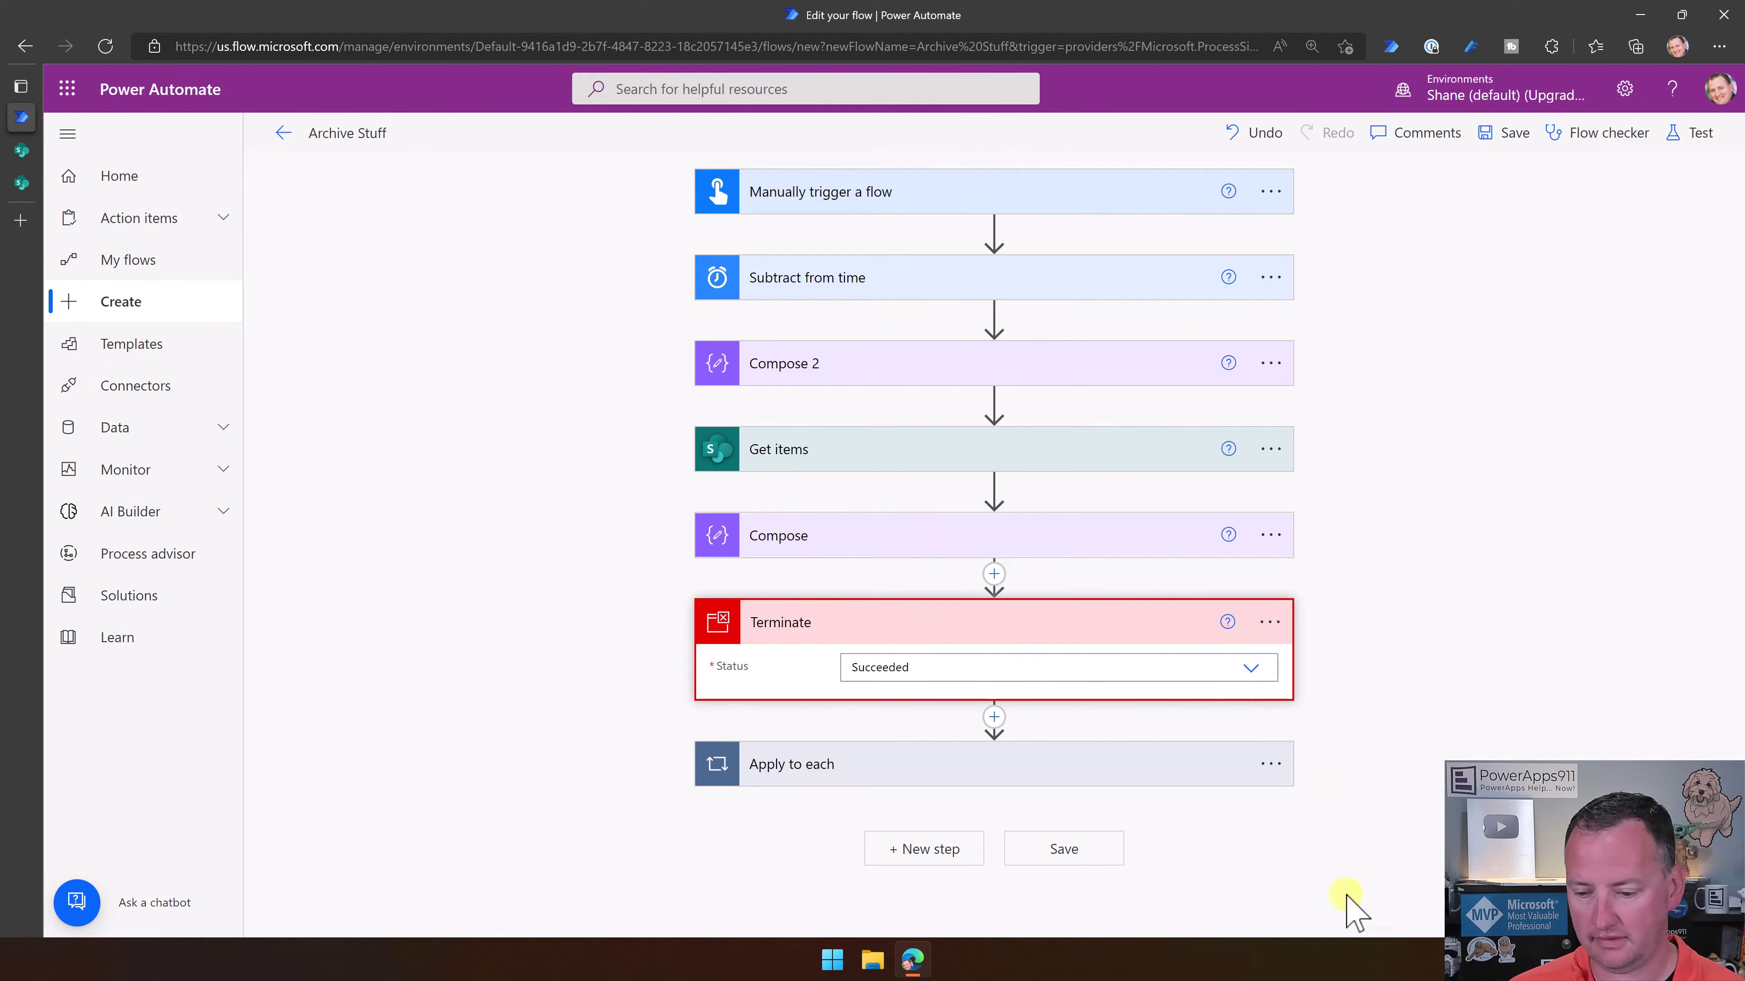
click(901, 547)
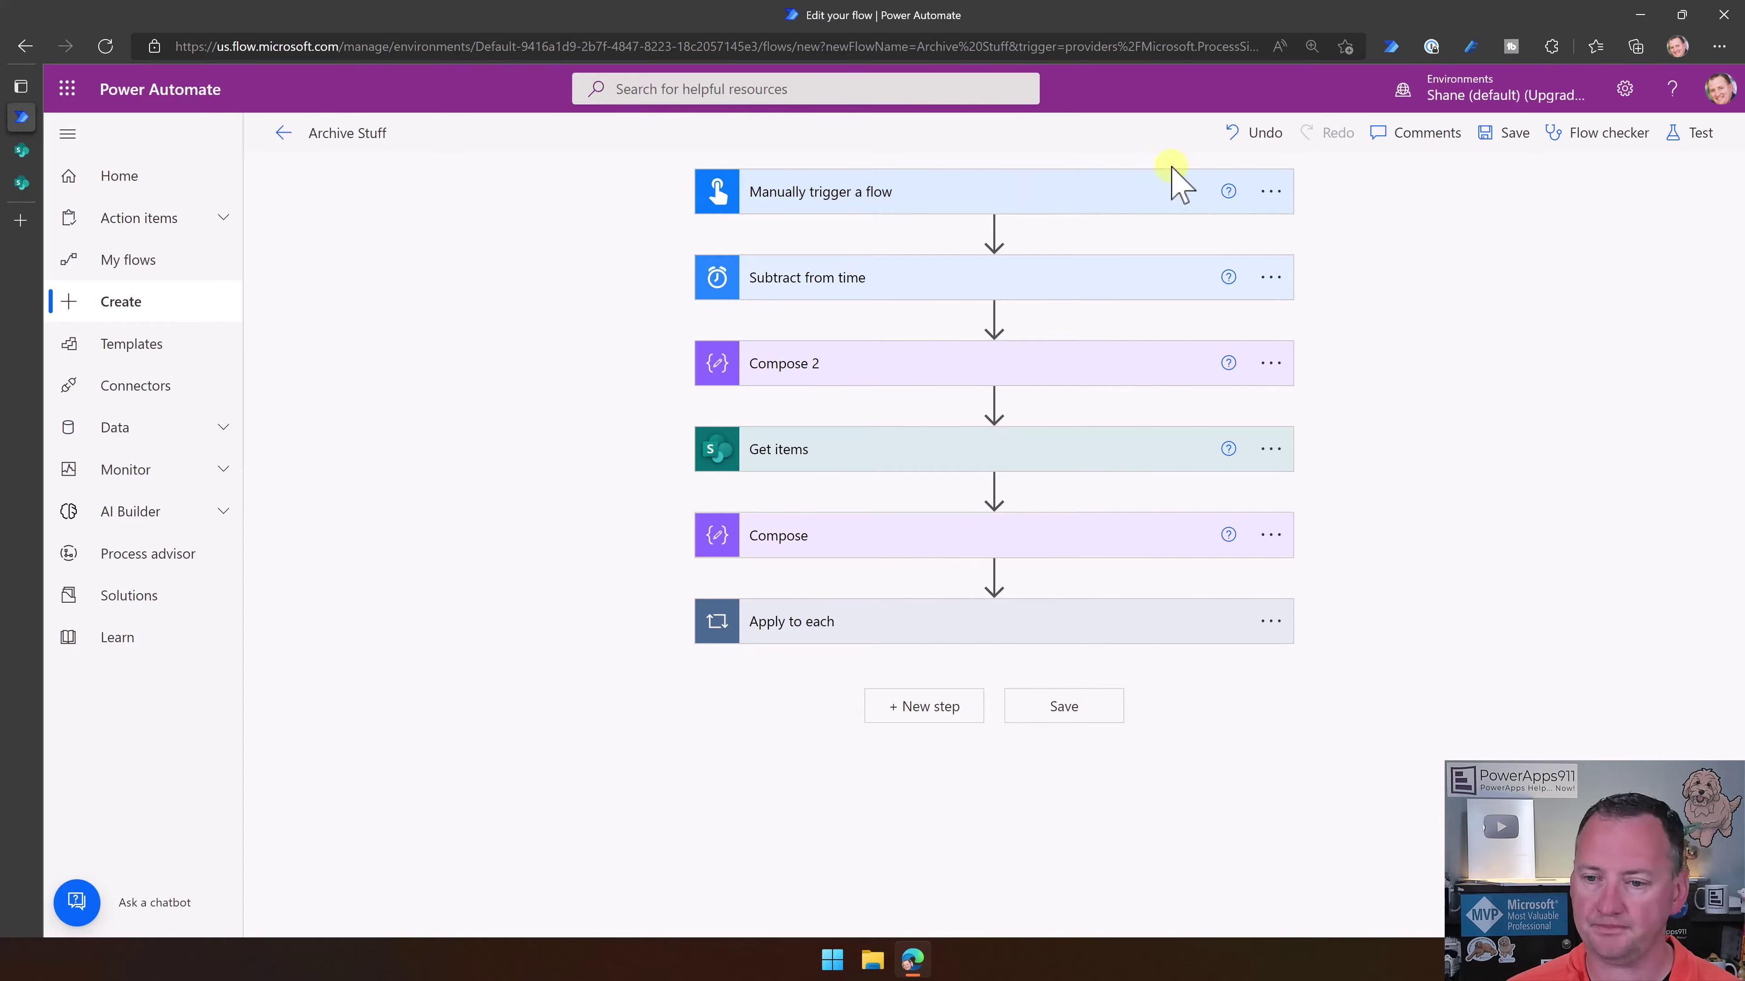
Delete the manual trigger and replace it with the Schedule connector's Recurrence trigger
click(1270, 193)
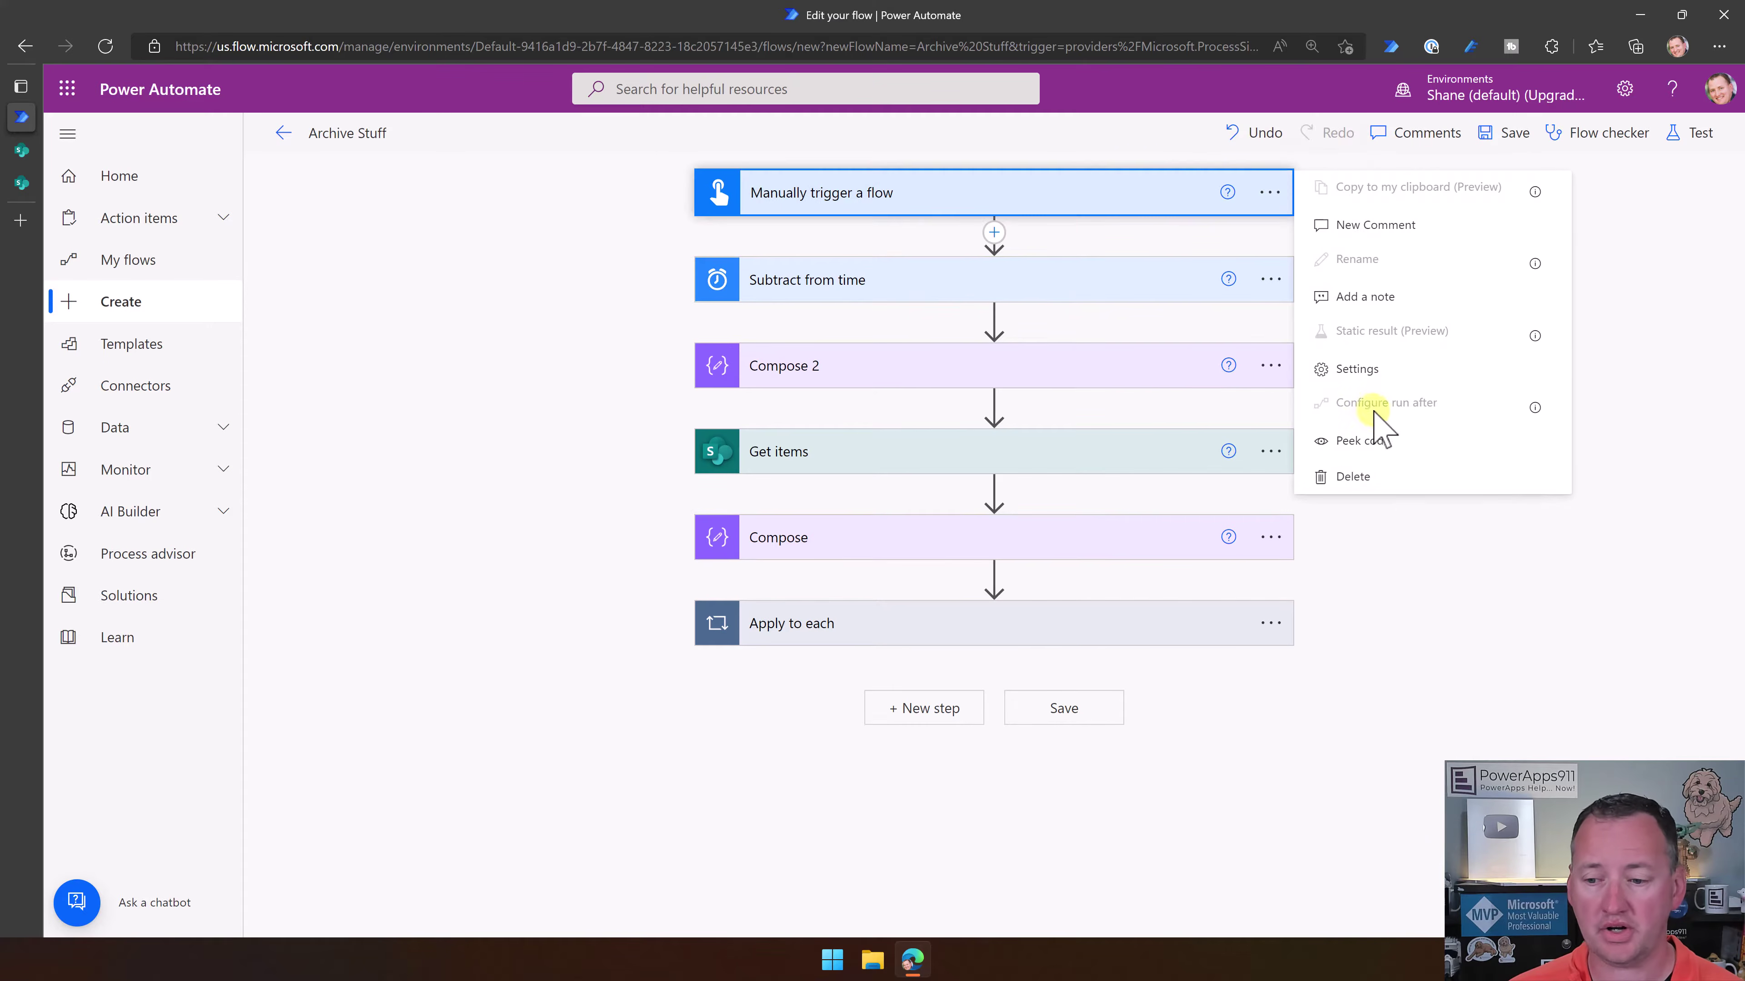
click(1380, 481)
click(909, 544)
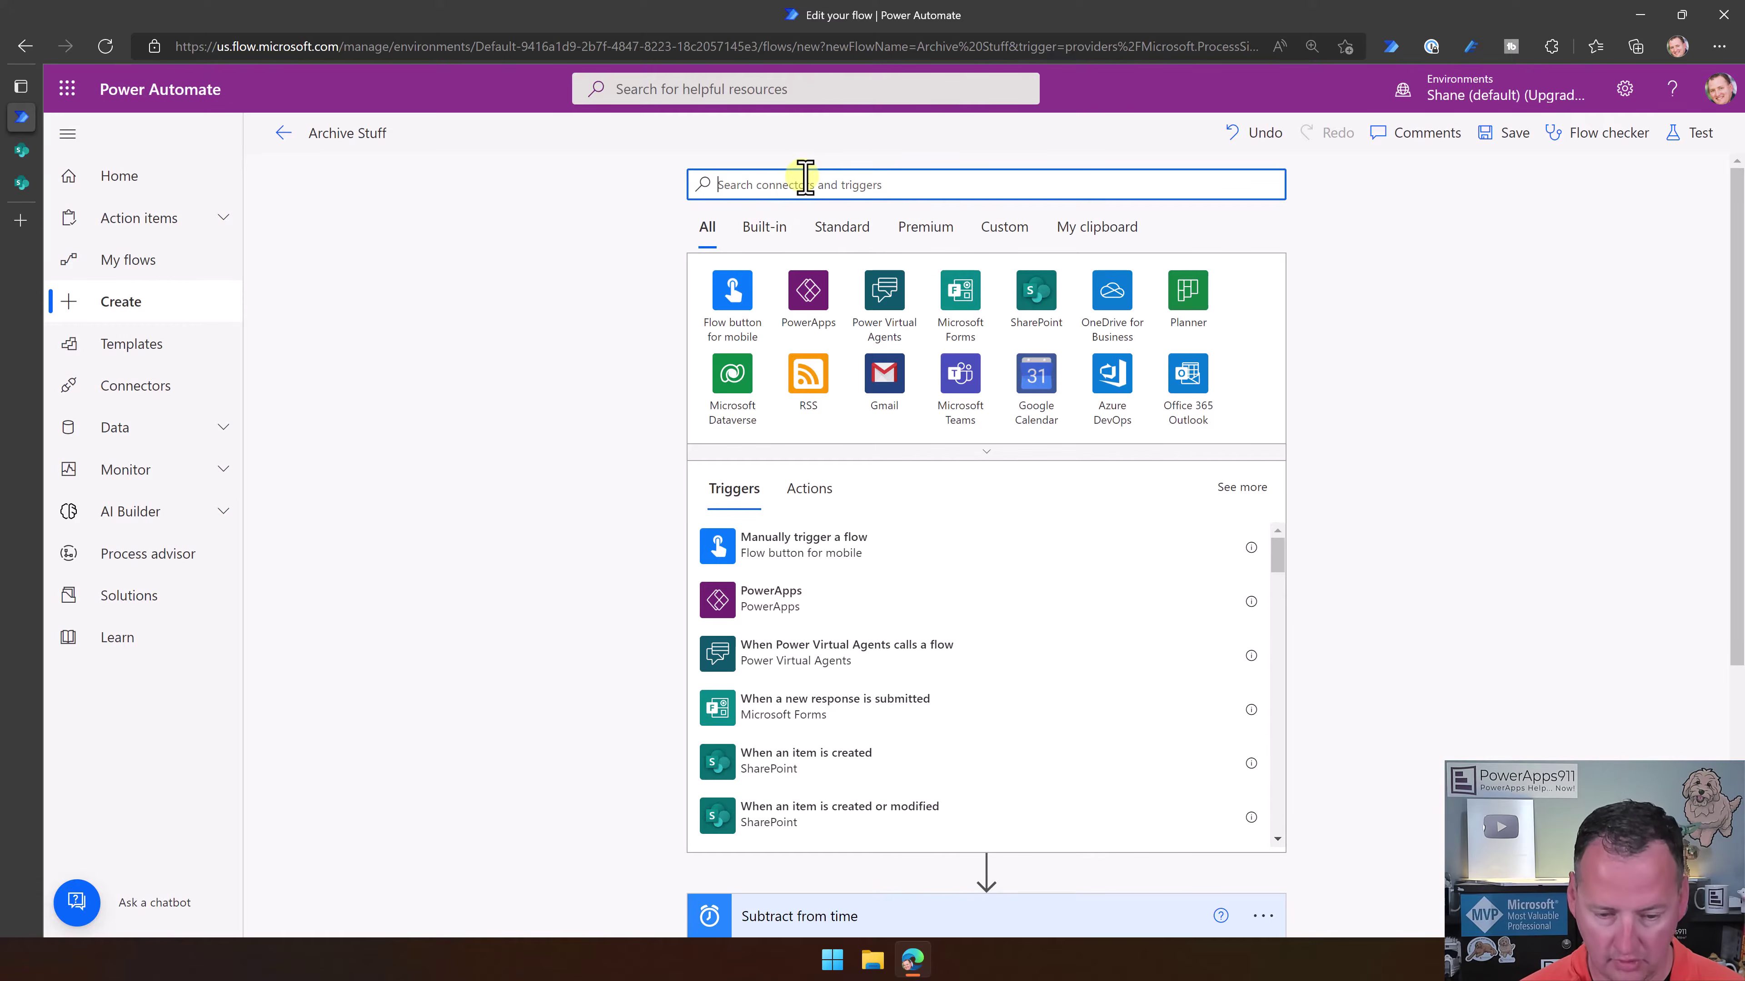
text(schedule)
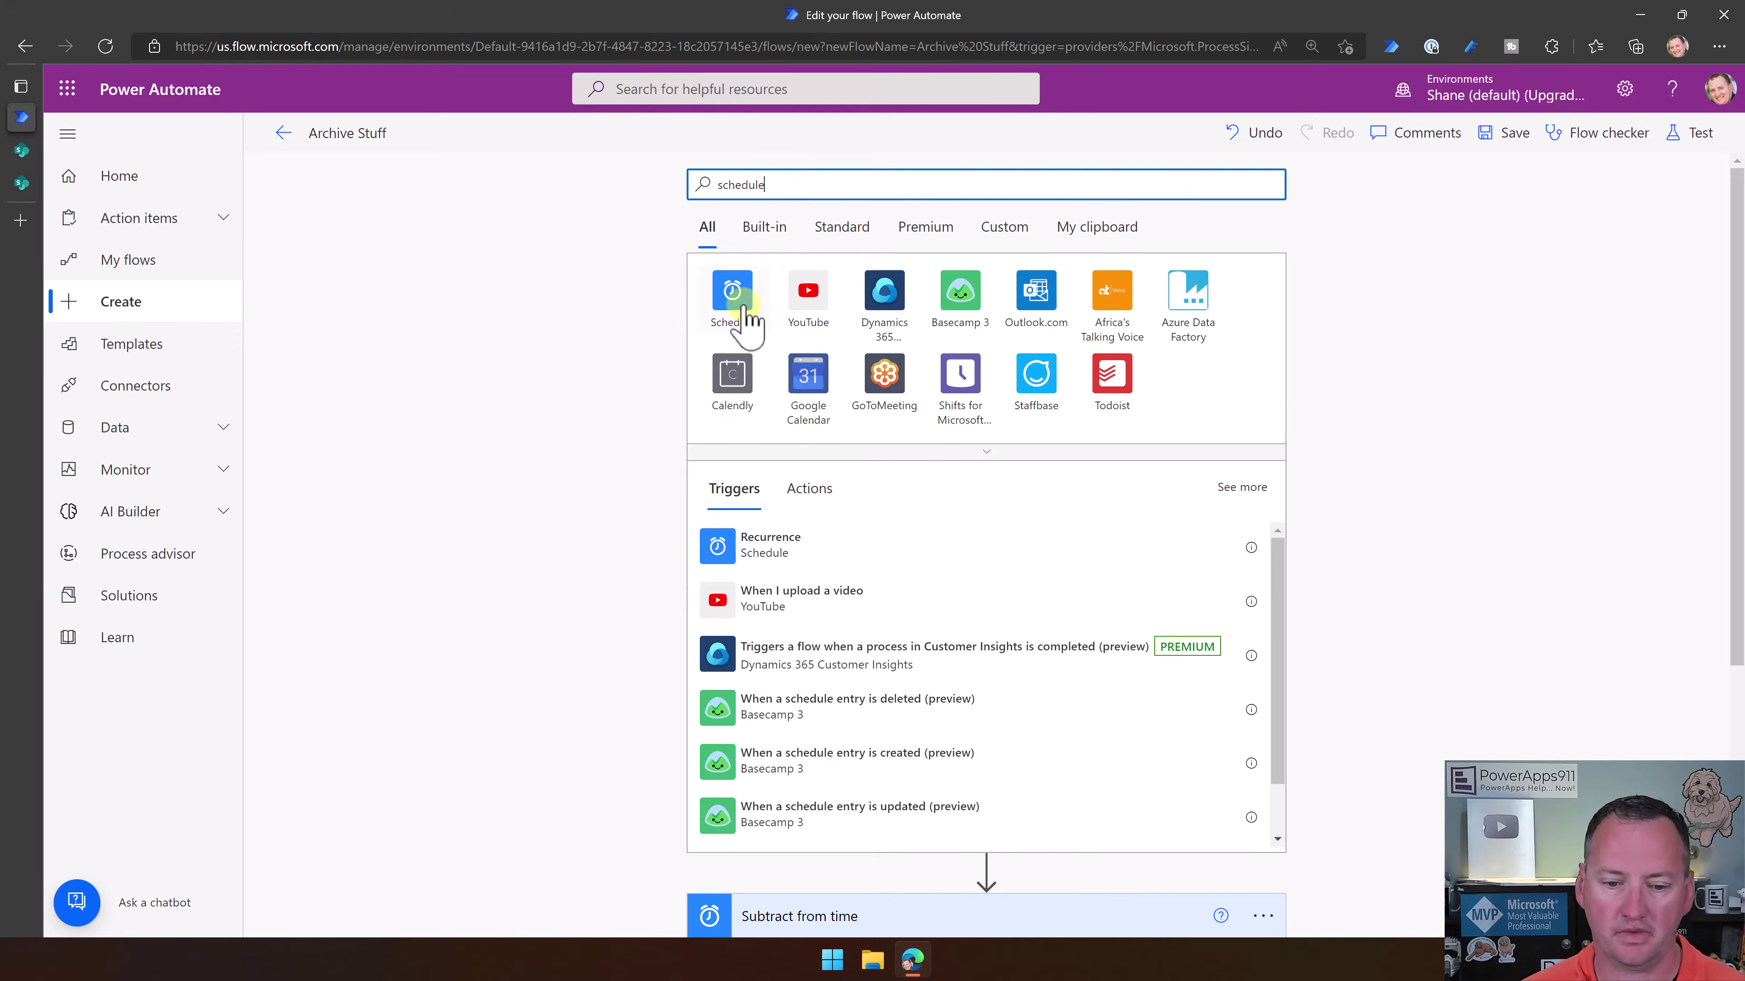
click(766, 549)
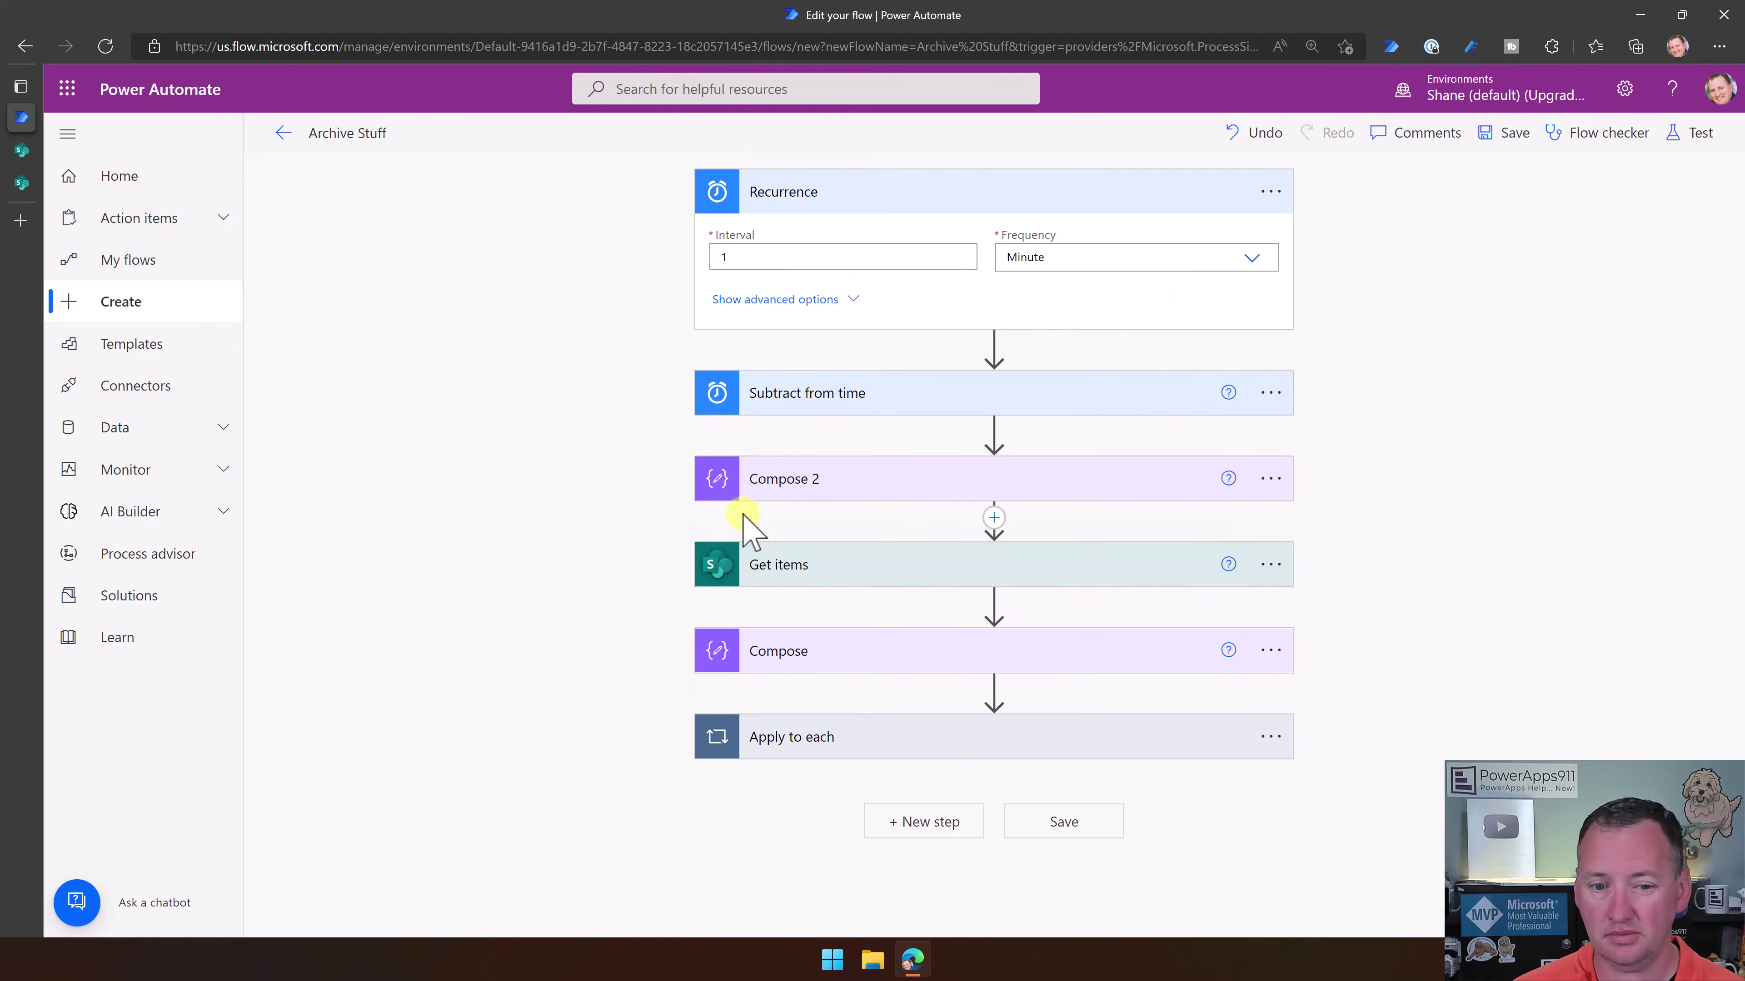
Set the Recurrence frequency to Month, show its advanced options, save the flow and collapse the trigger
click(1249, 262)
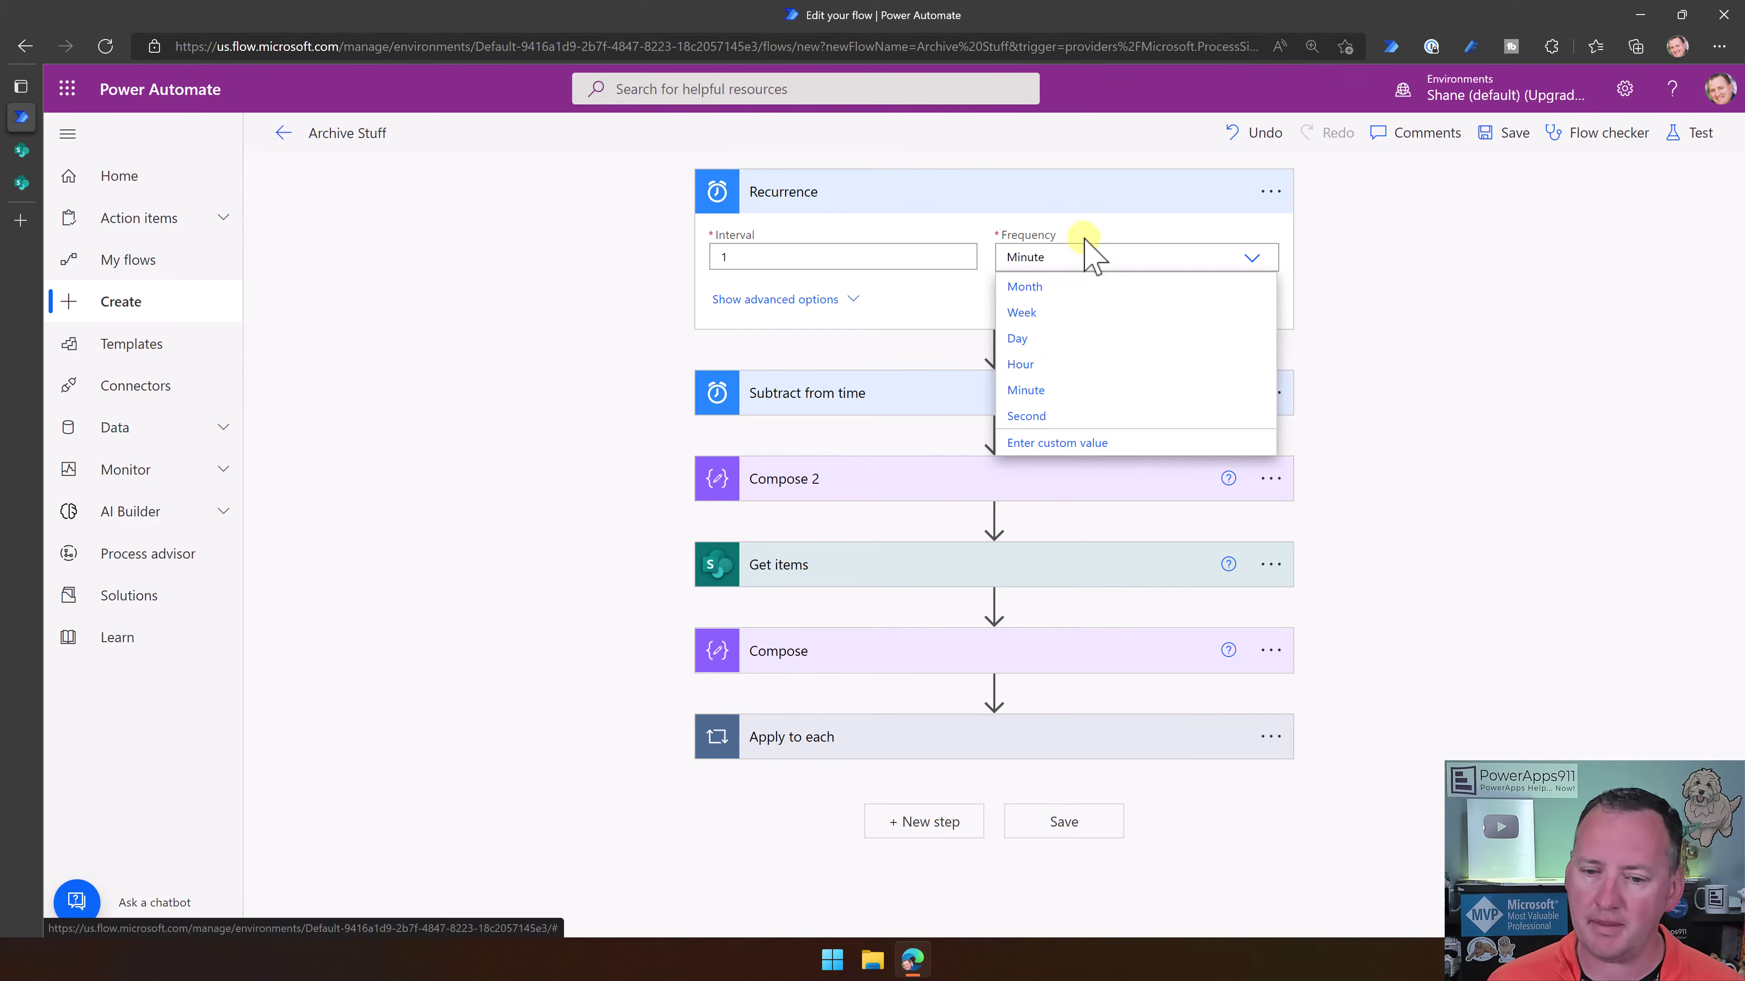
click(1084, 287)
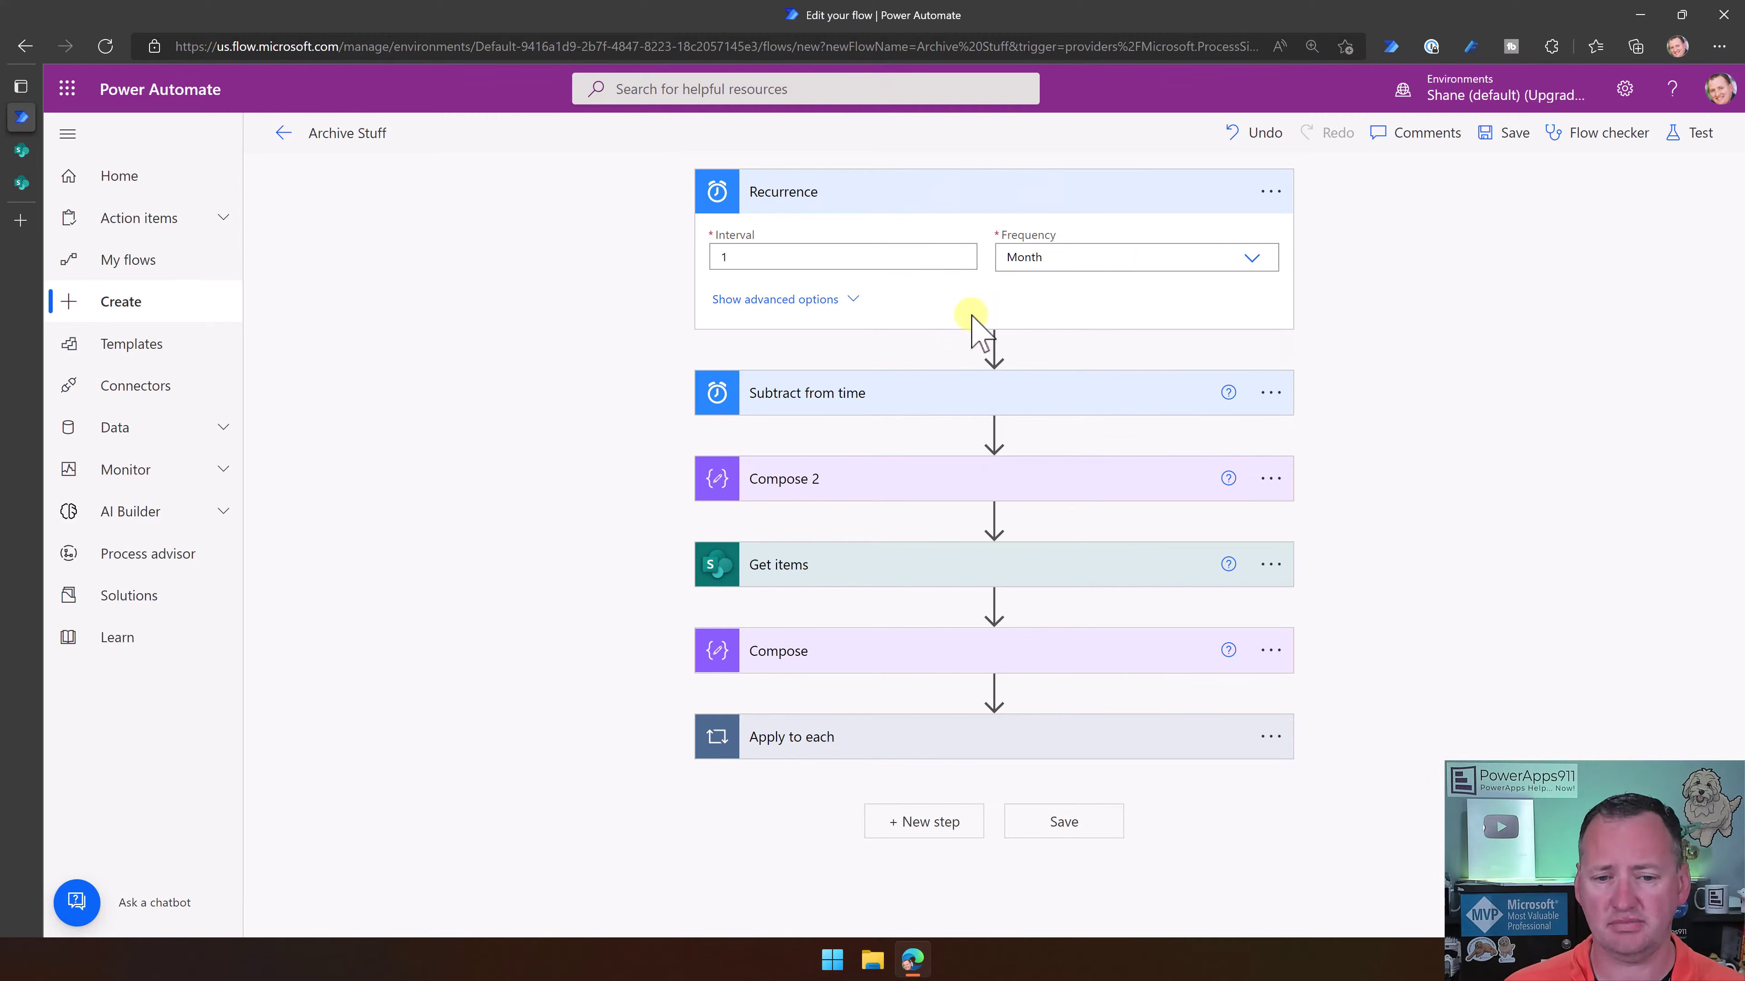
click(852, 300)
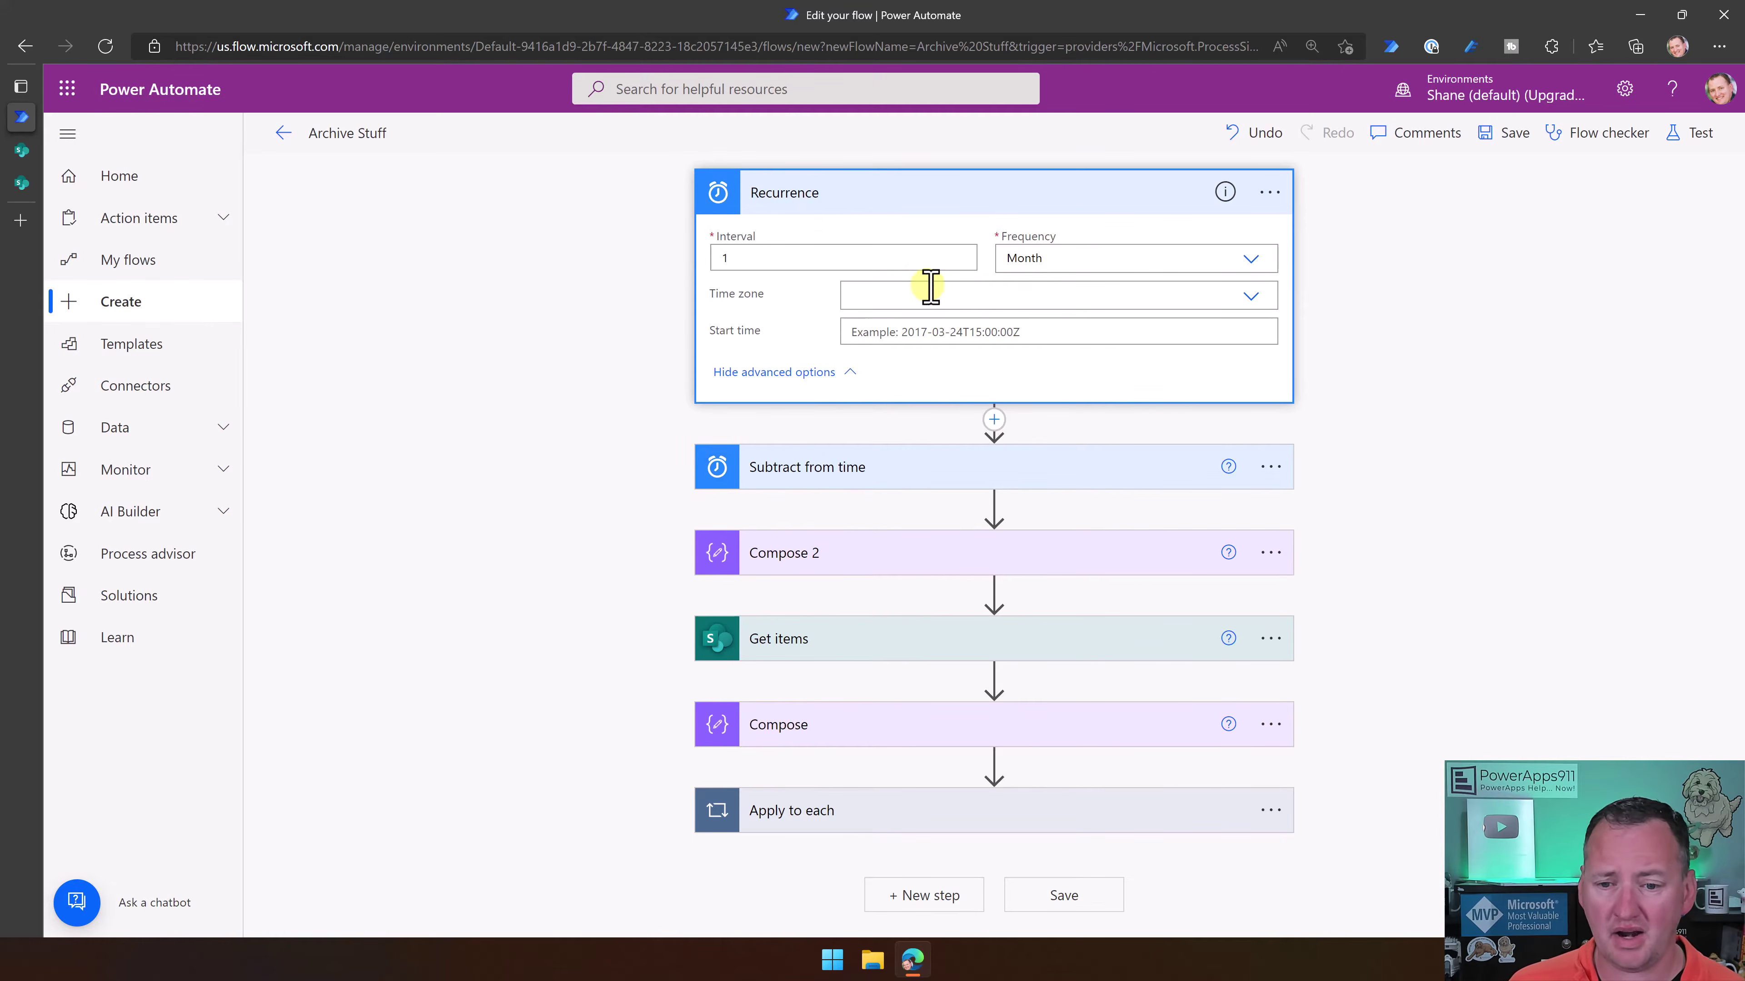
click(1504, 136)
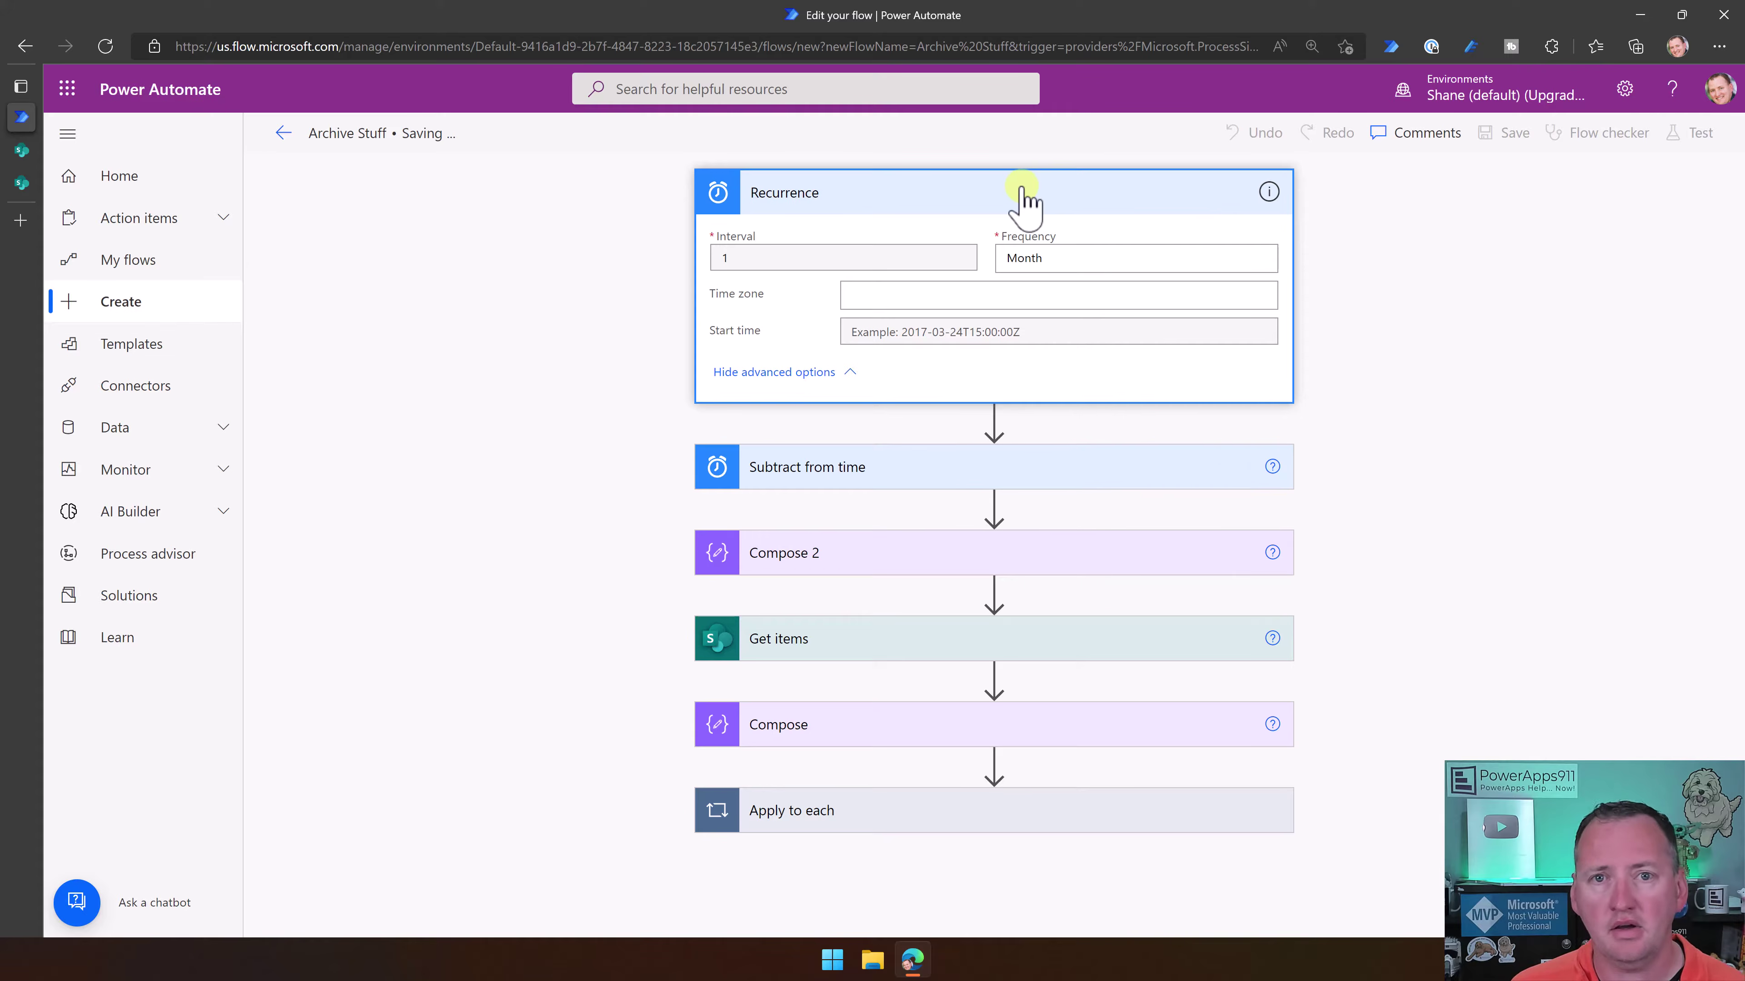
click(1006, 227)
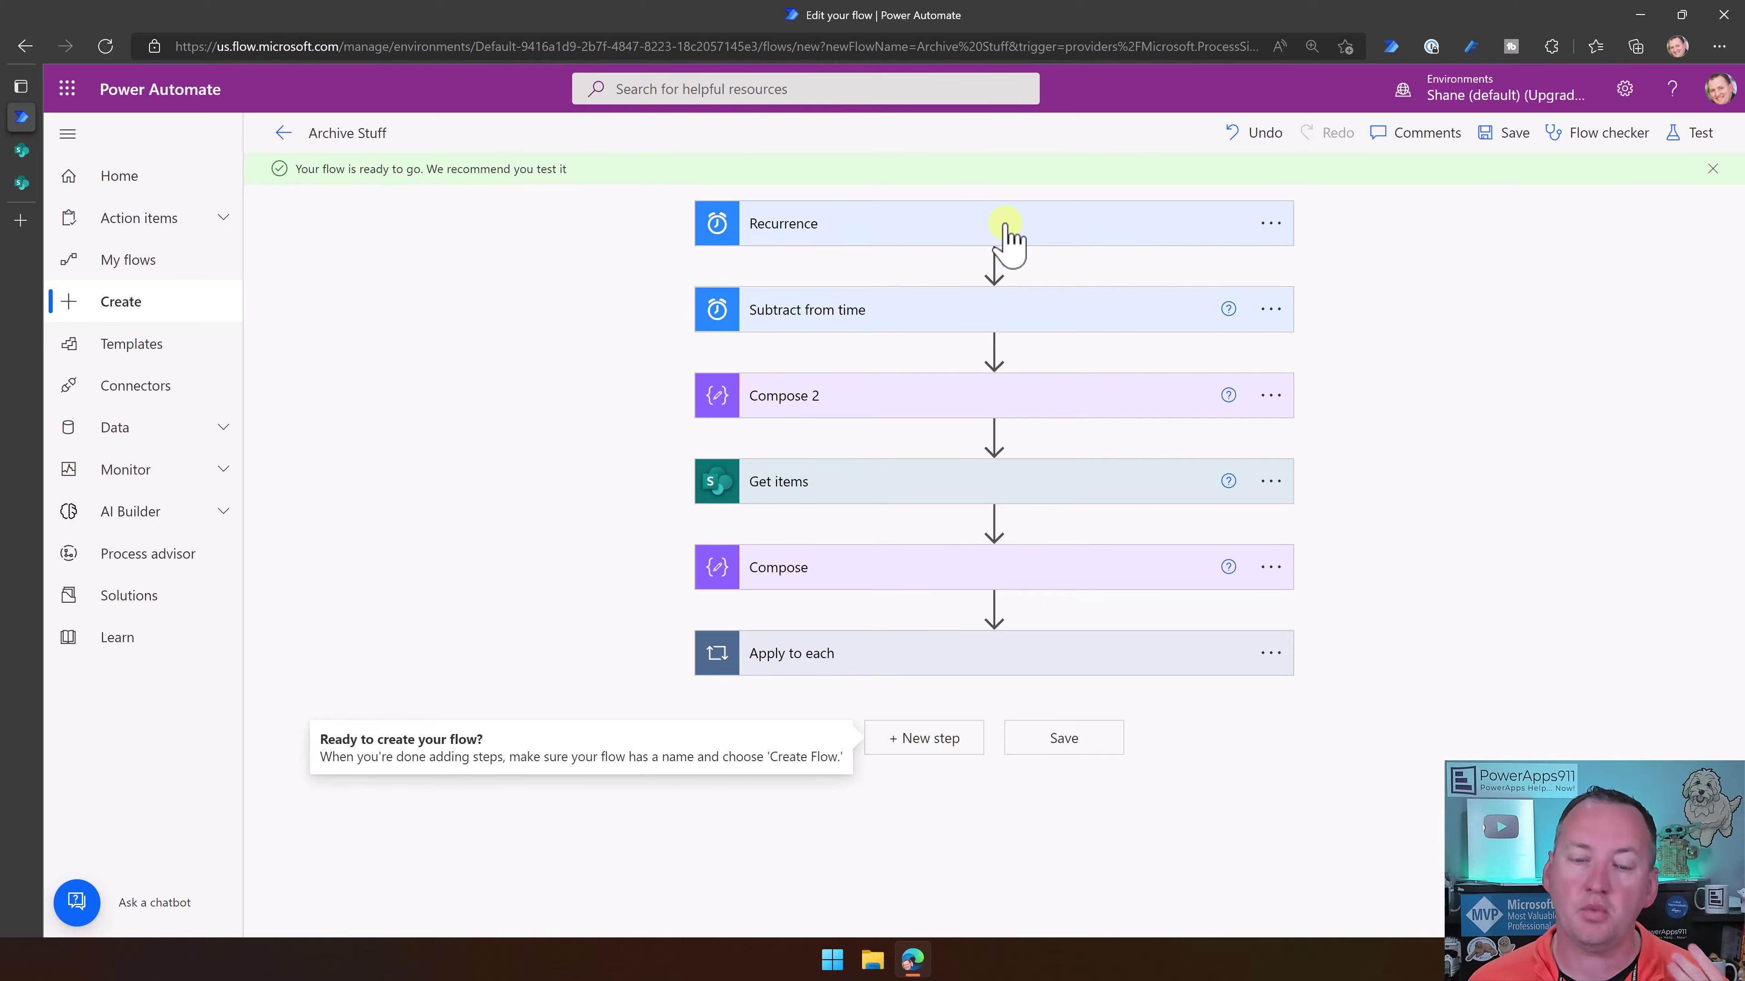
Review the Subtract from time settings and the Get items Filter Query, collapsing each action after checking it
click(968, 314)
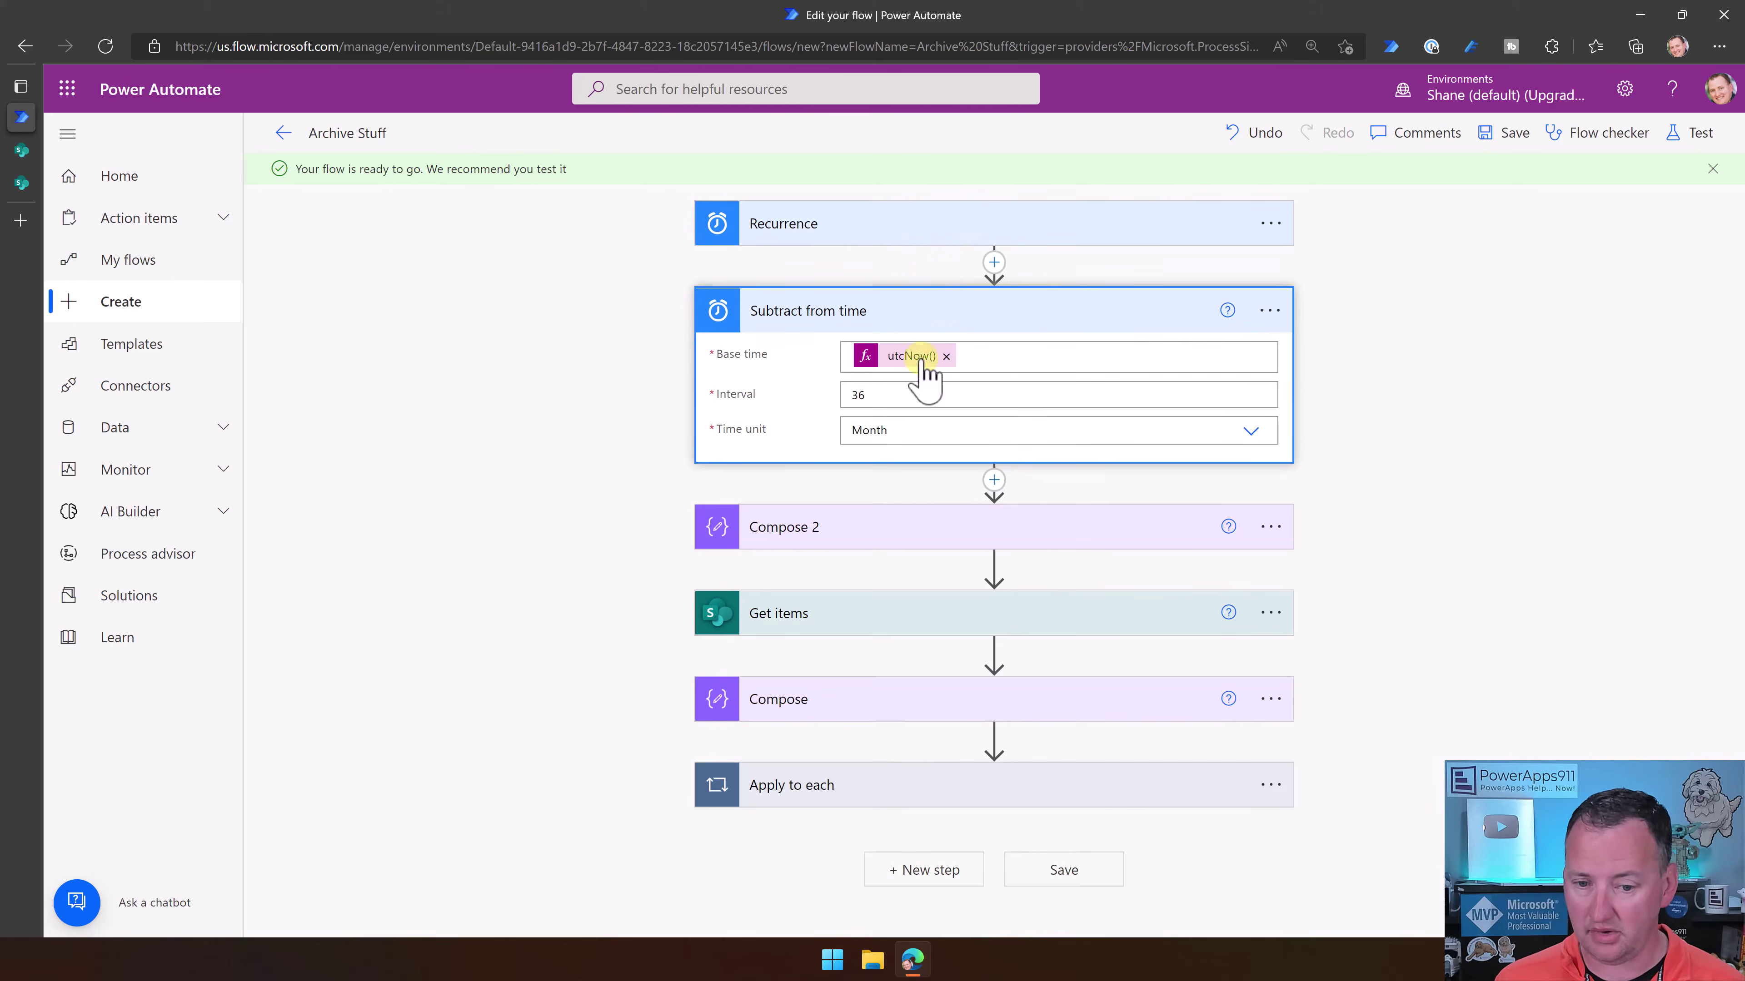
click(920, 319)
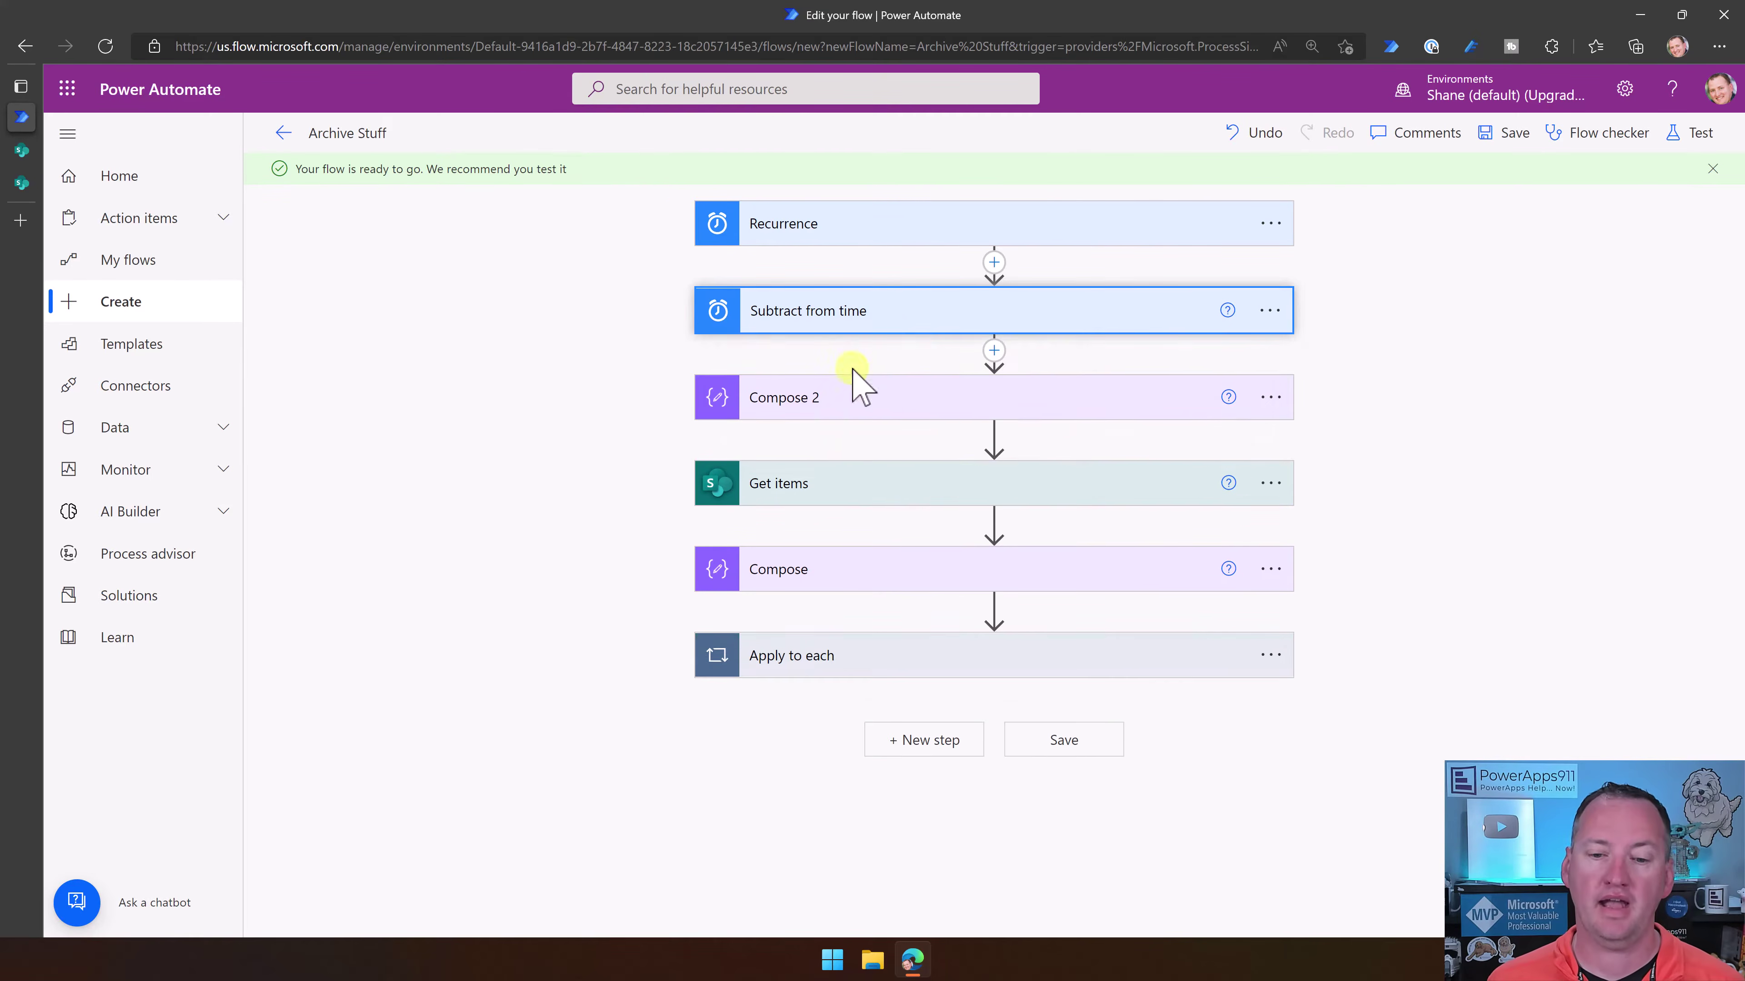
click(1141, 412)
click(1142, 414)
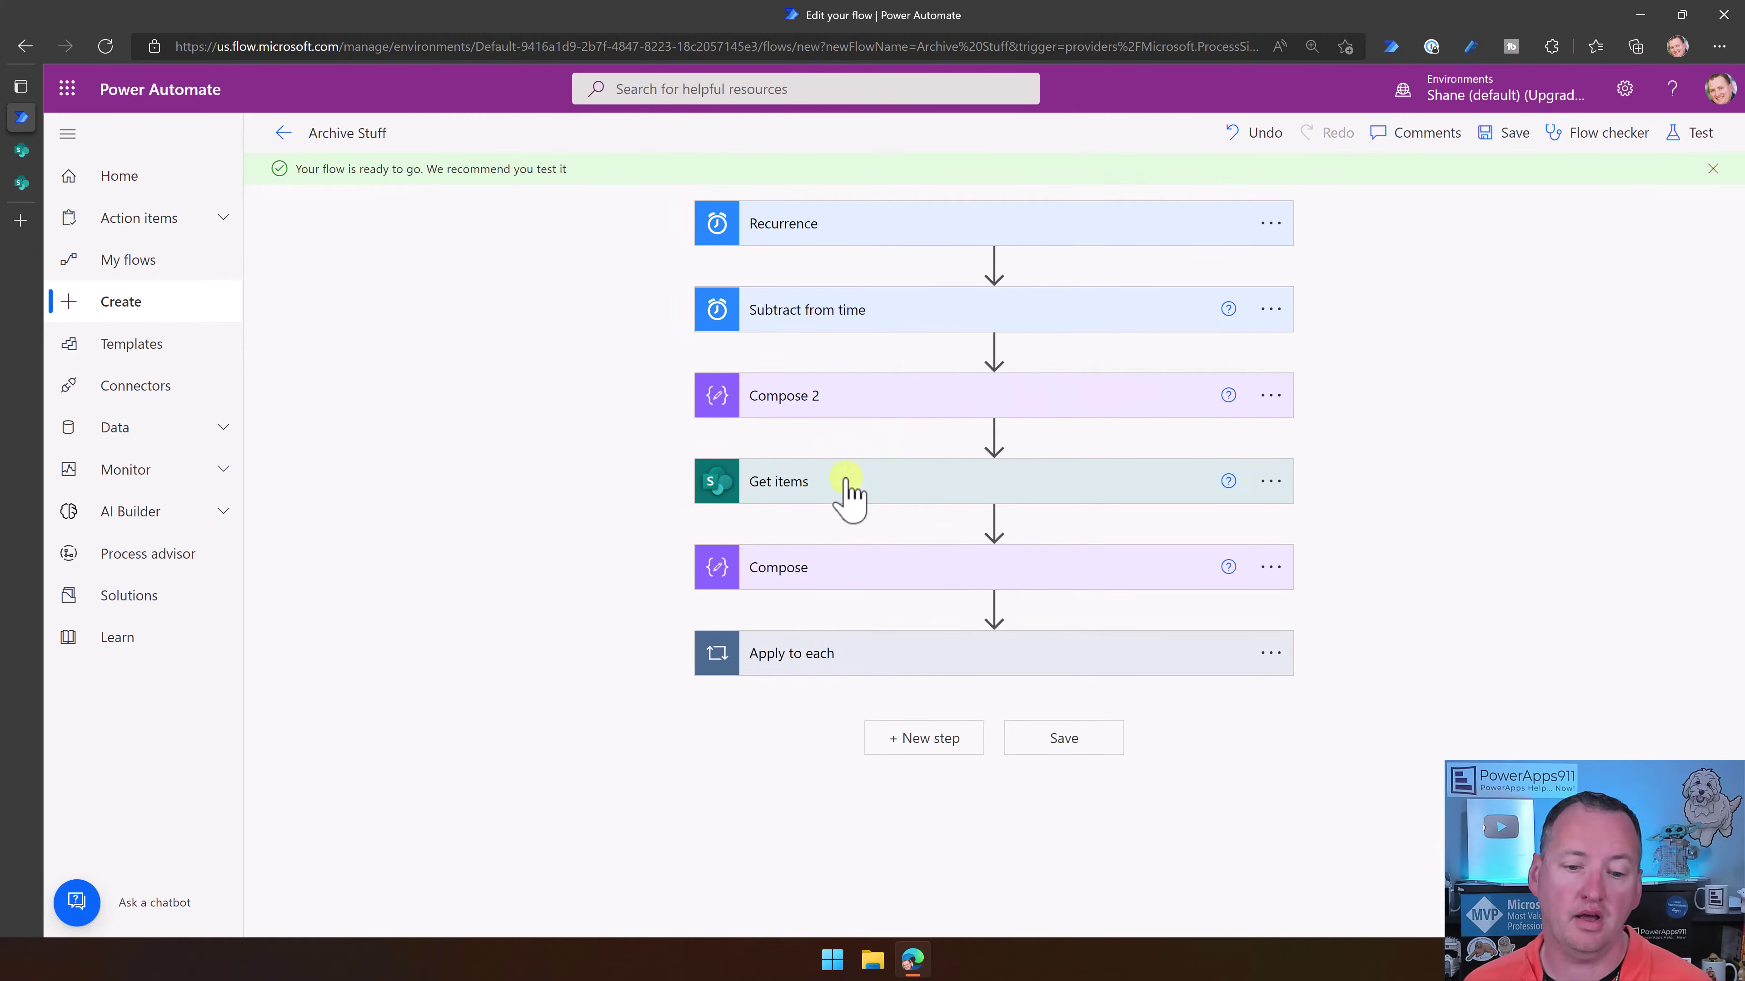
drag(846, 479, 854, 473)
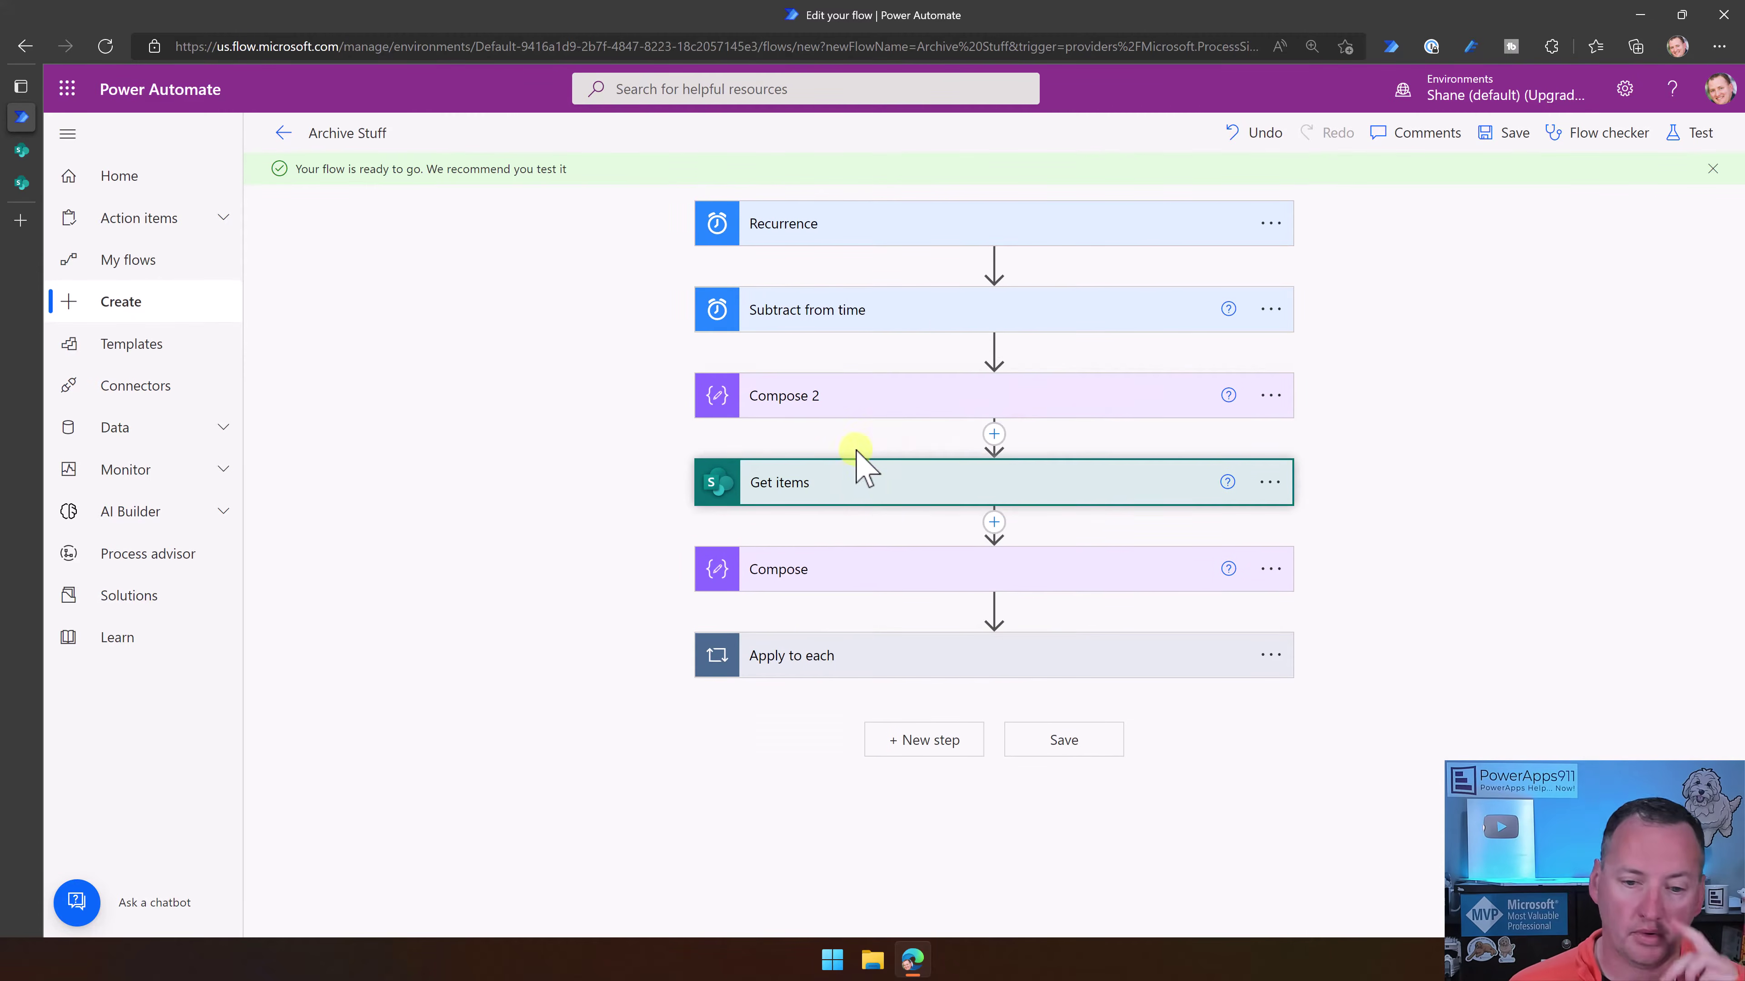
click(881, 489)
scroll(831, 604, down, 1)
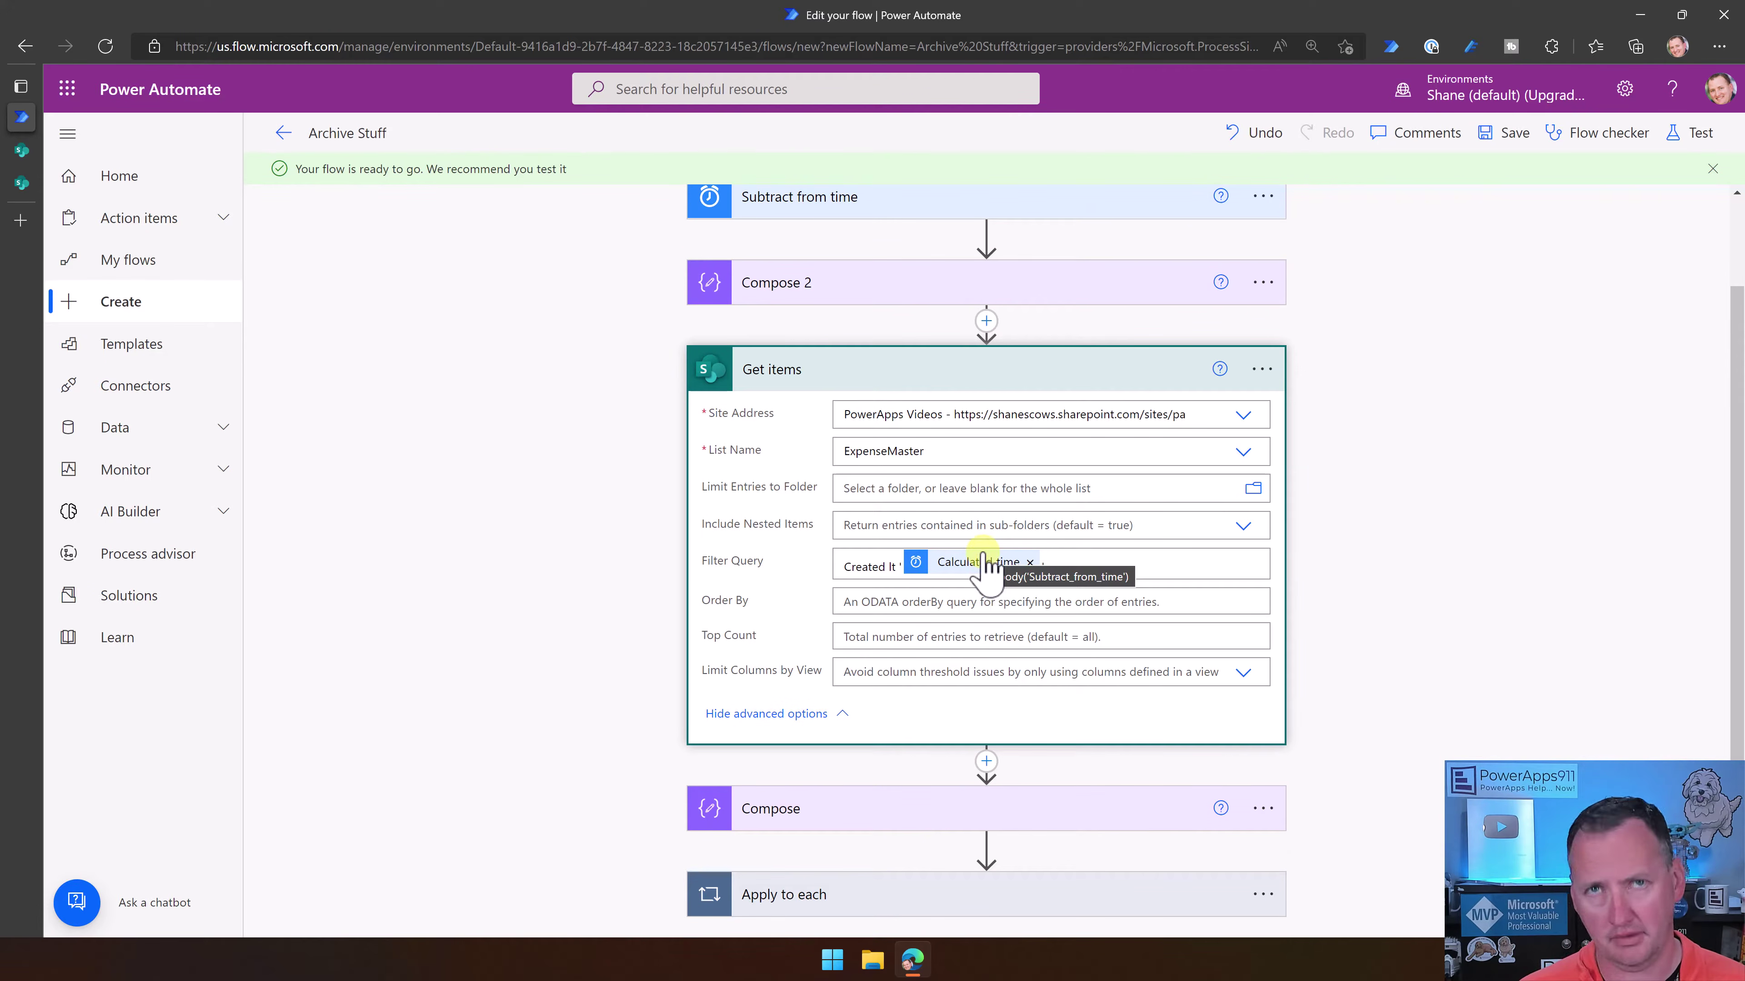
click(986, 380)
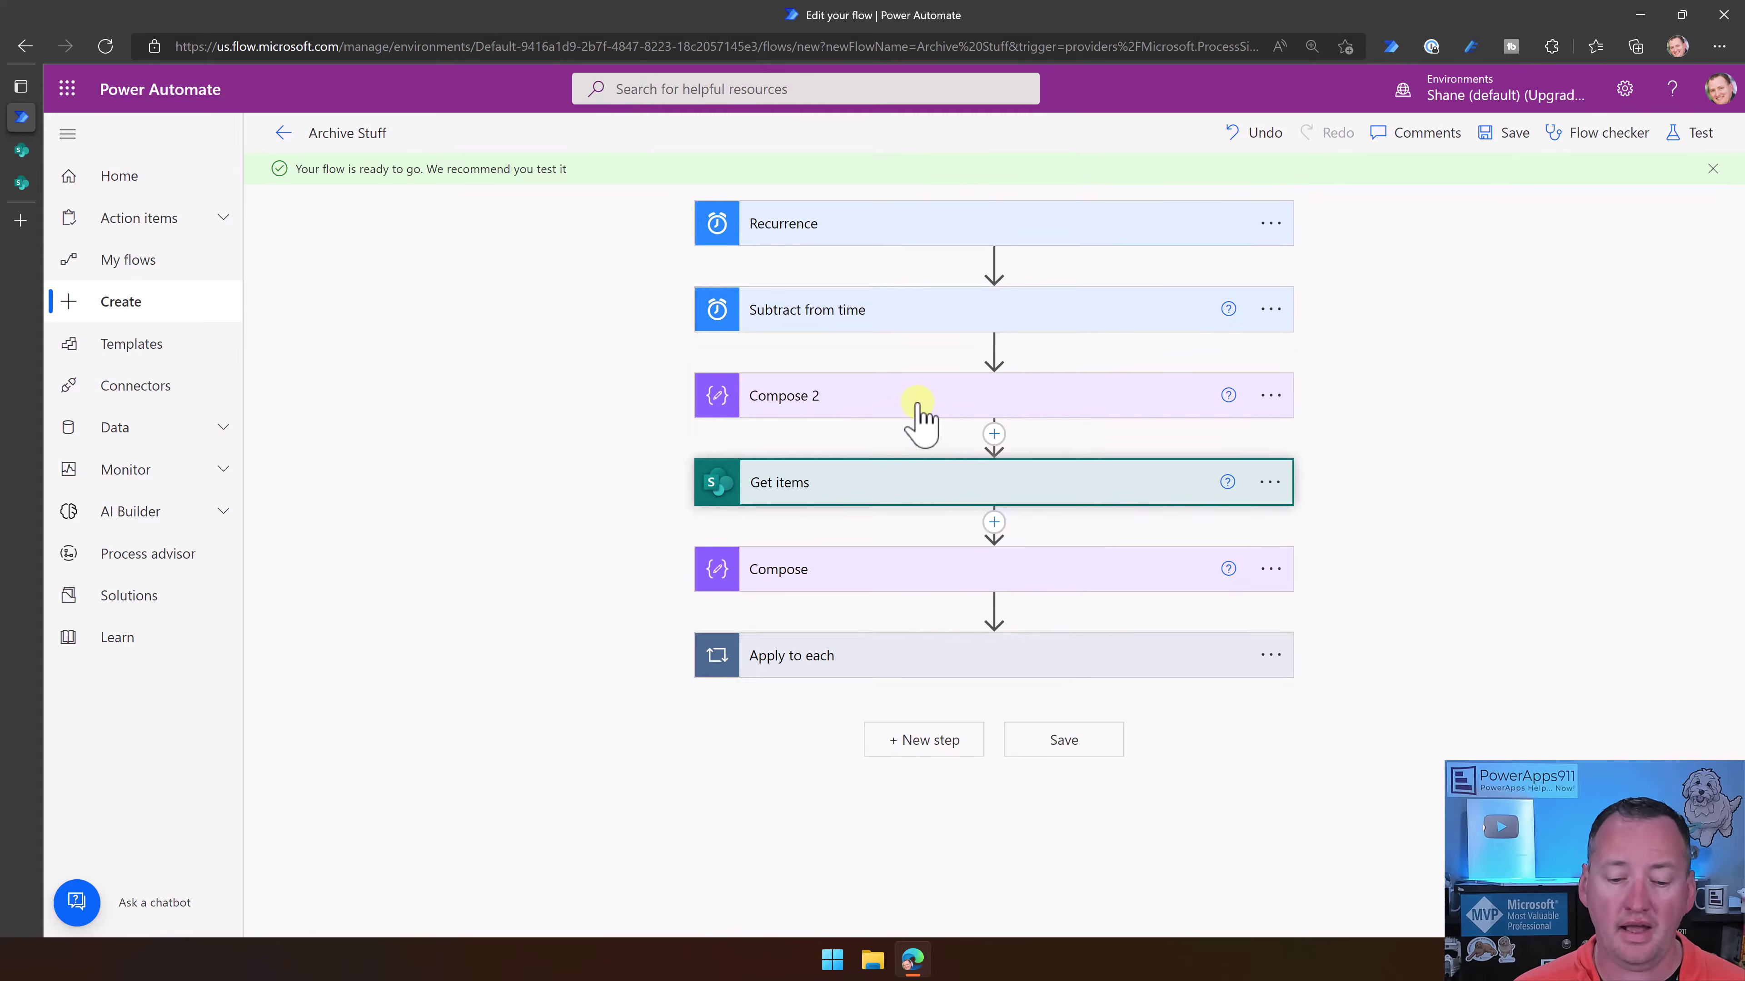
Expand Apply to each and review the Create item field mappings and the Delete item settings
click(989, 660)
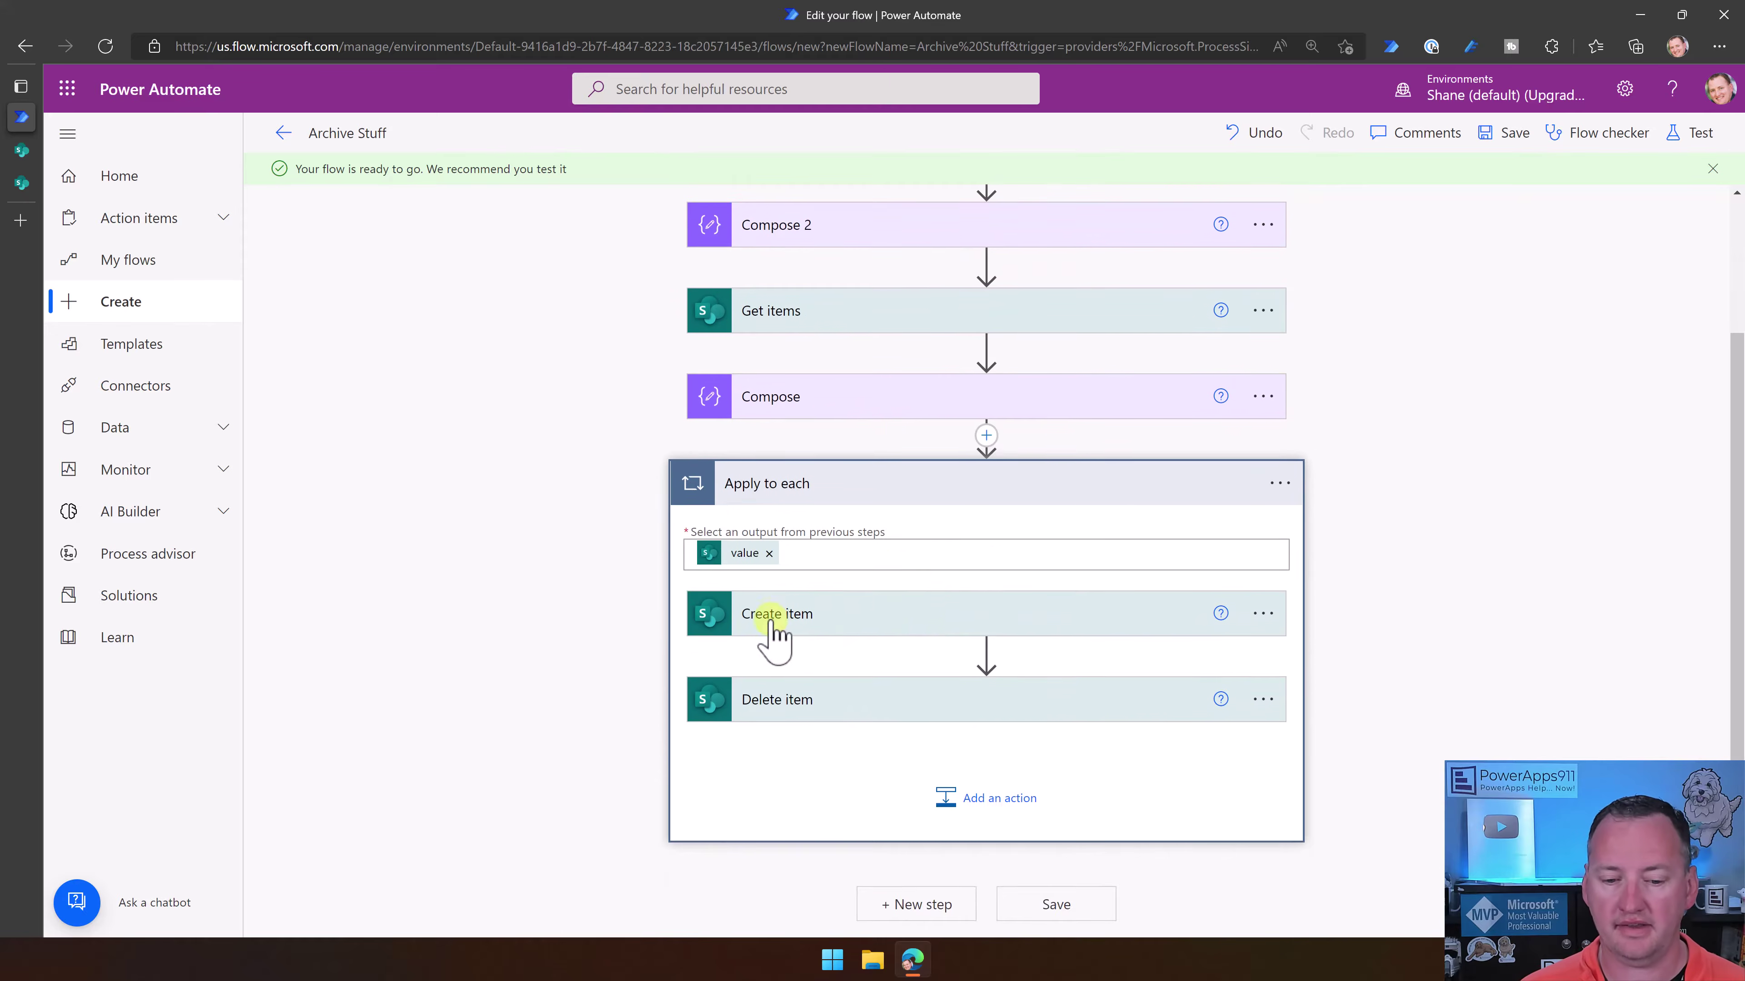
click(932, 624)
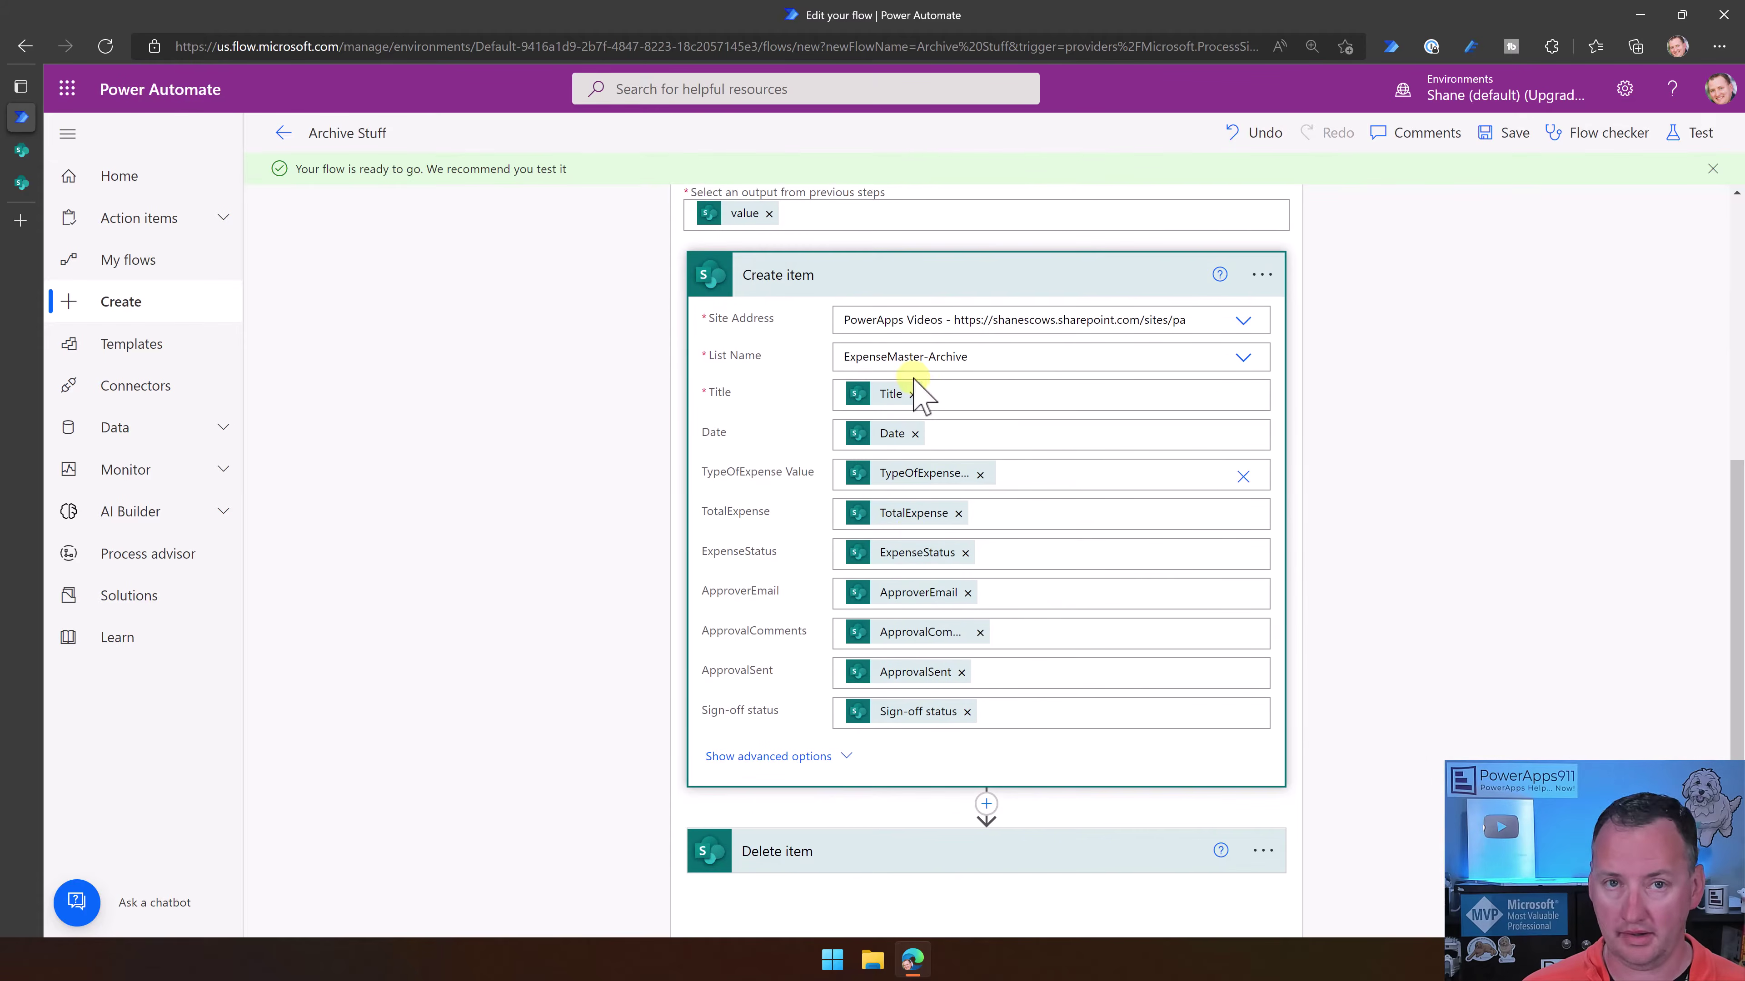
click(904, 278)
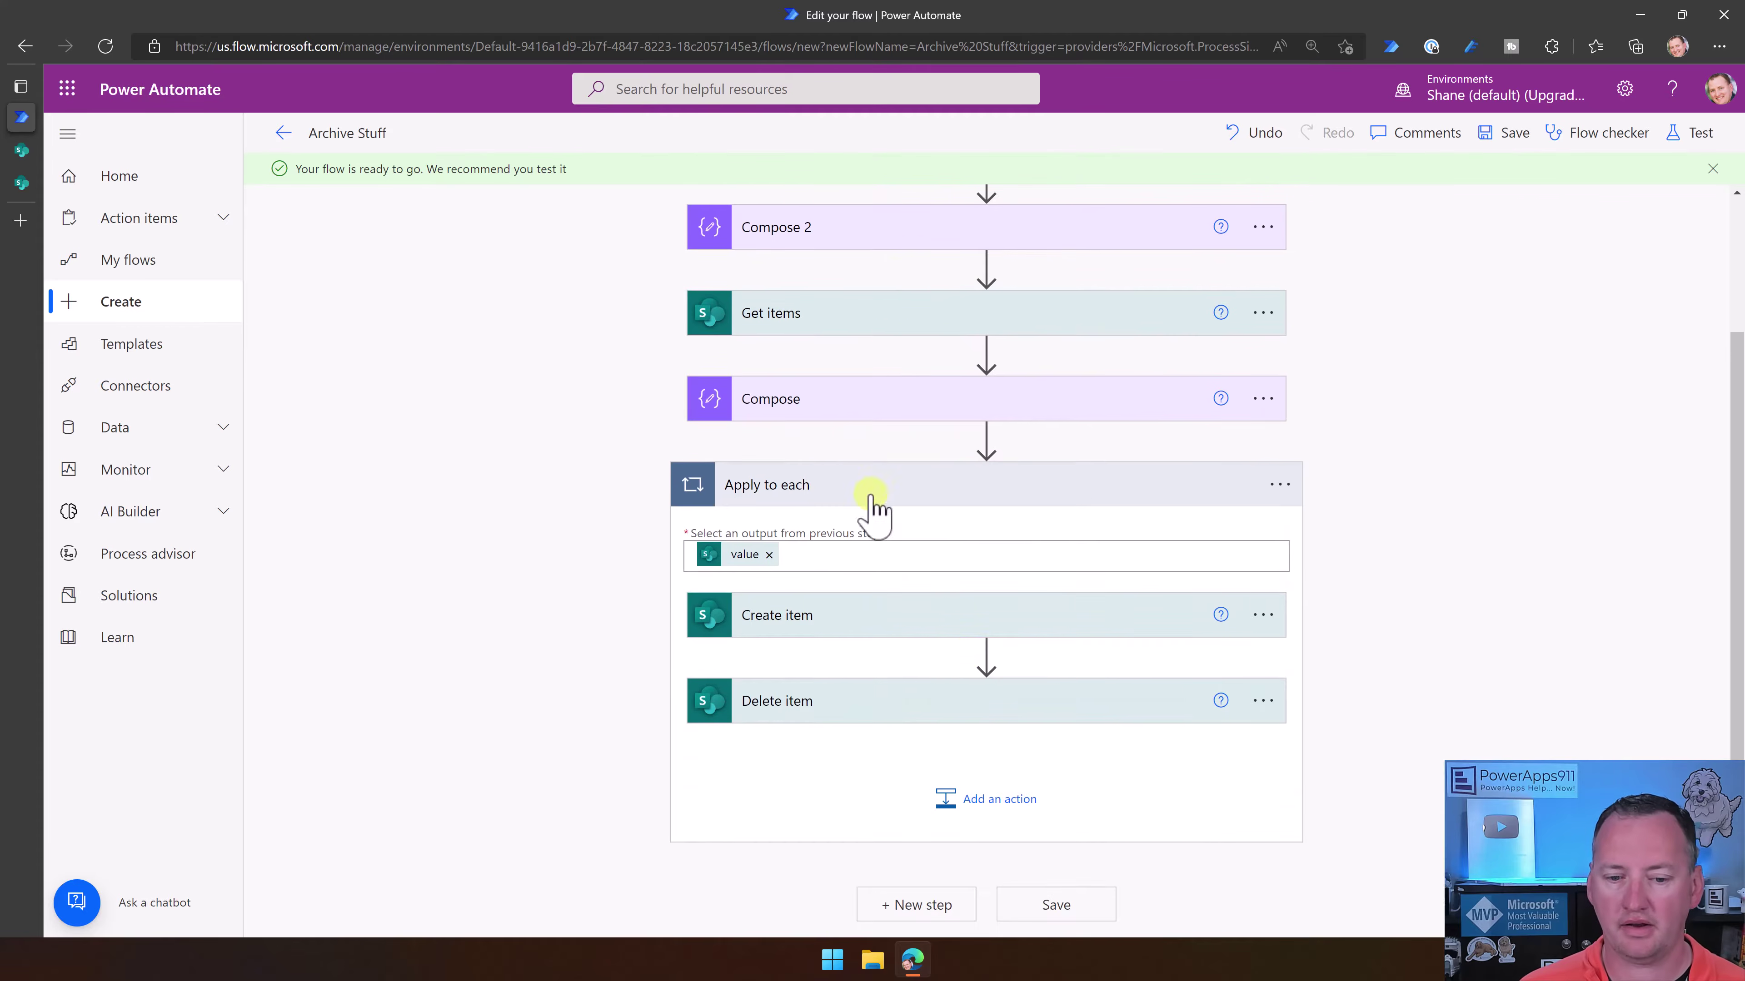
click(971, 699)
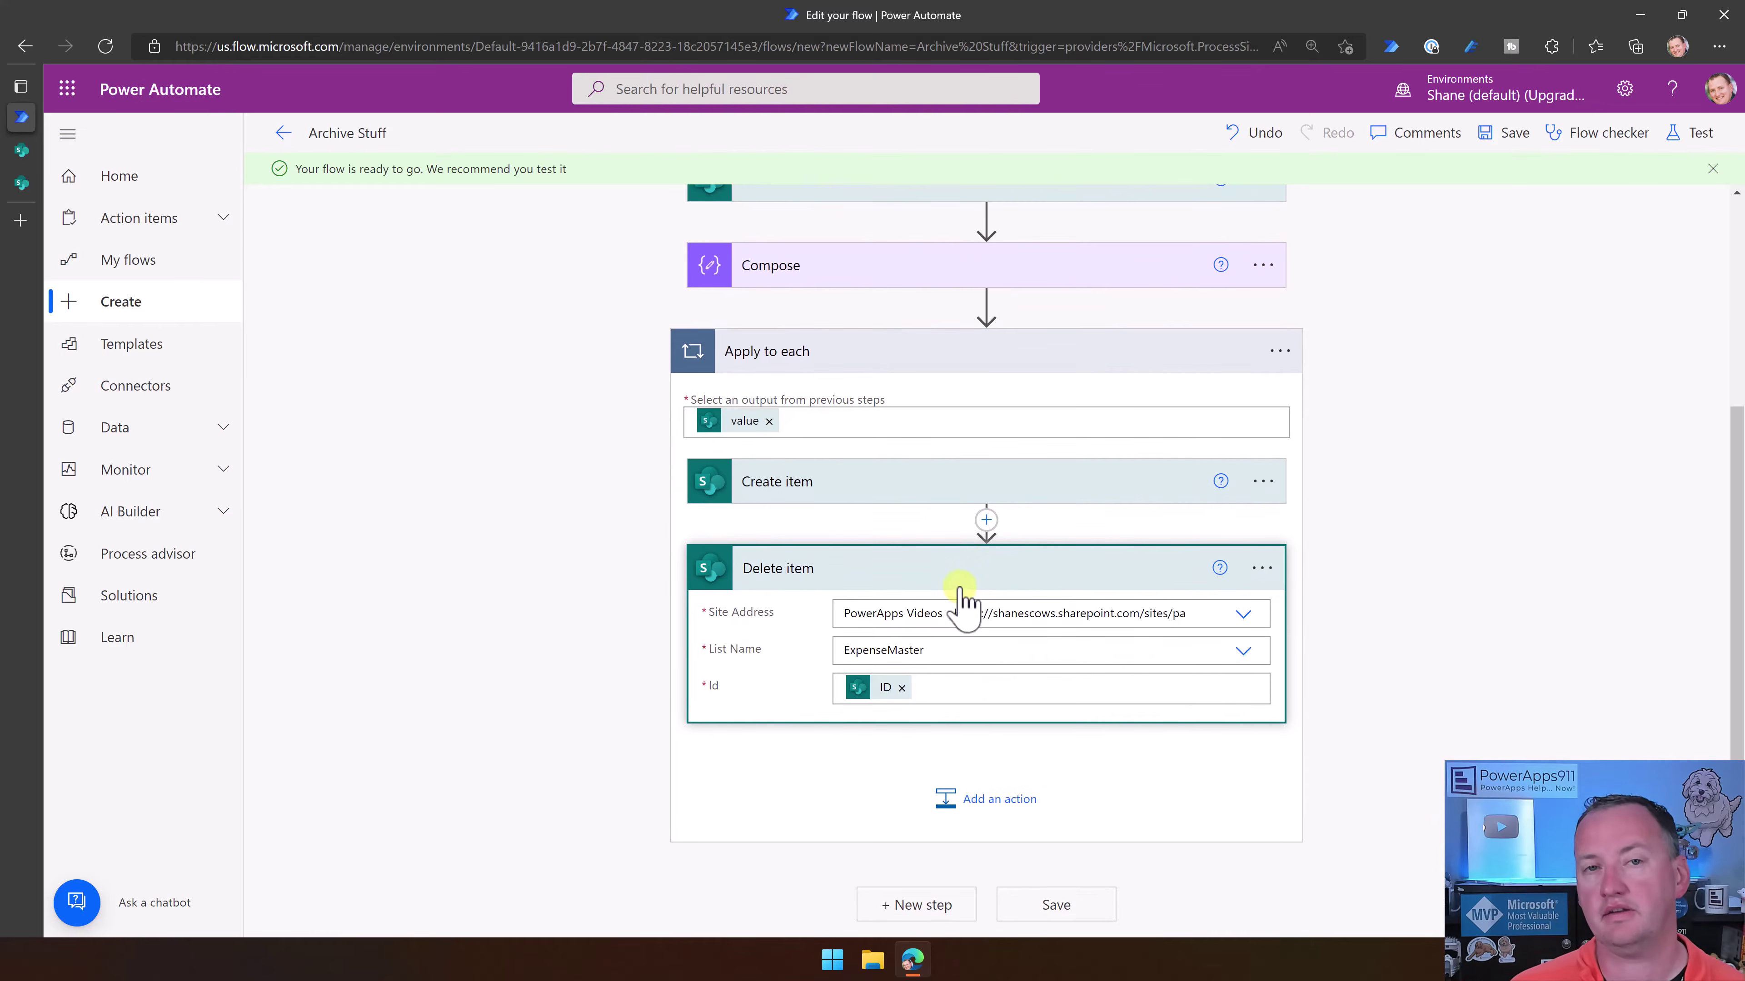